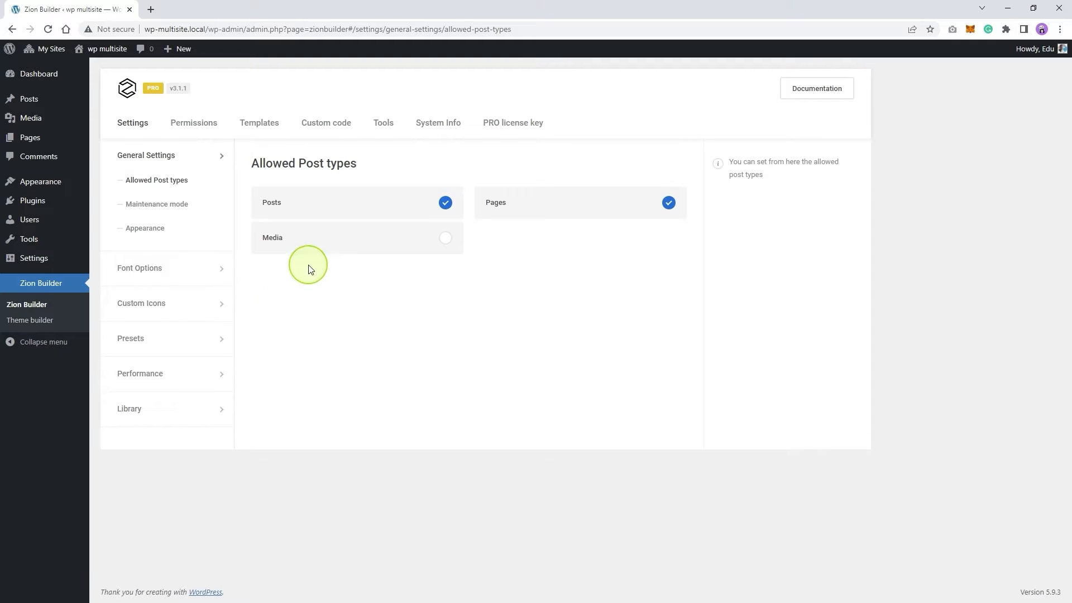
# View the Zion Theme Builder page and the site's installed themes
pyautogui.click(44, 322)
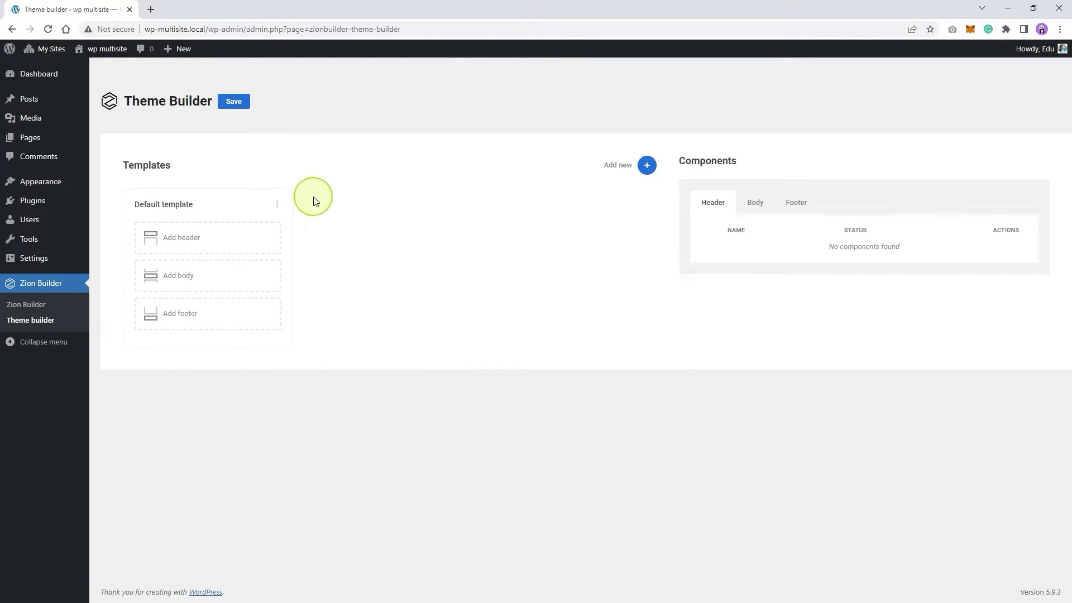
pyautogui.moveTo(45, 182)
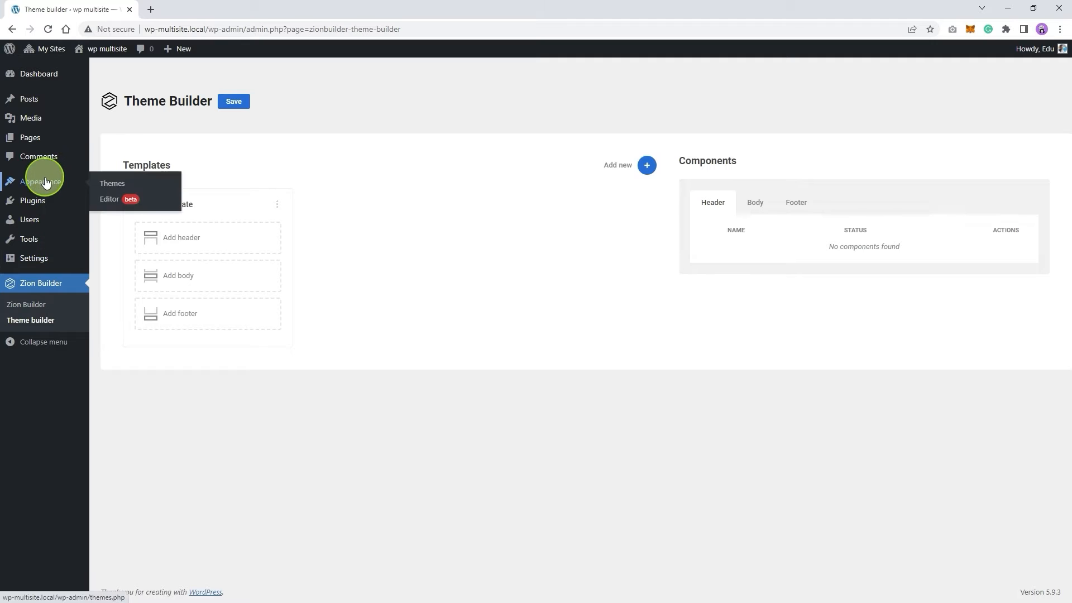
pyautogui.click(116, 186)
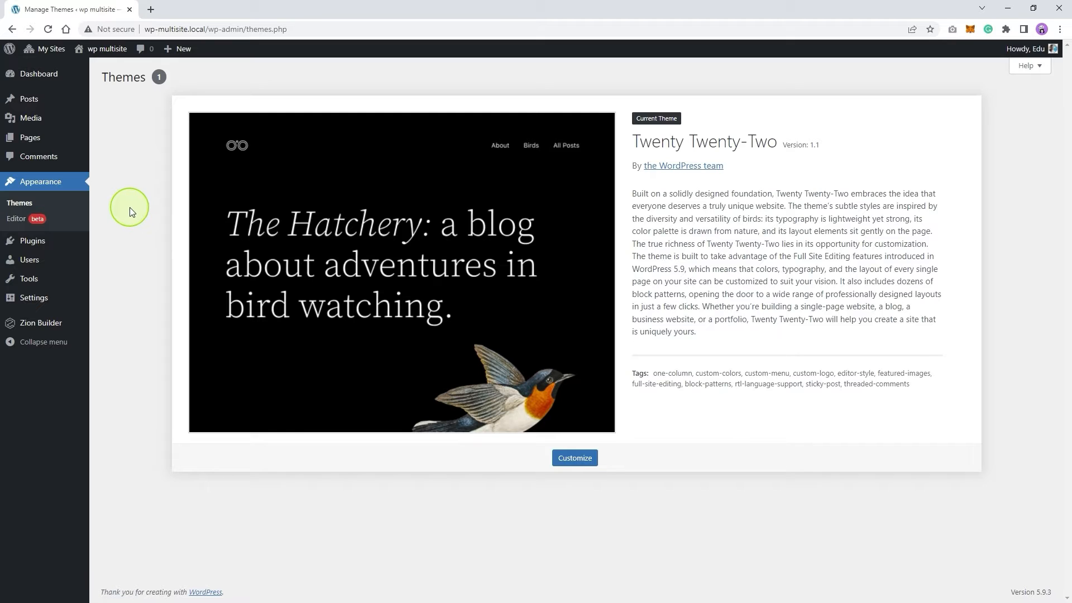
# Visit the wp multisite front end in a new tab and examine its home page from header to footer
pyautogui.moveTo(45, 48)
pyautogui.moveTo(59, 89)
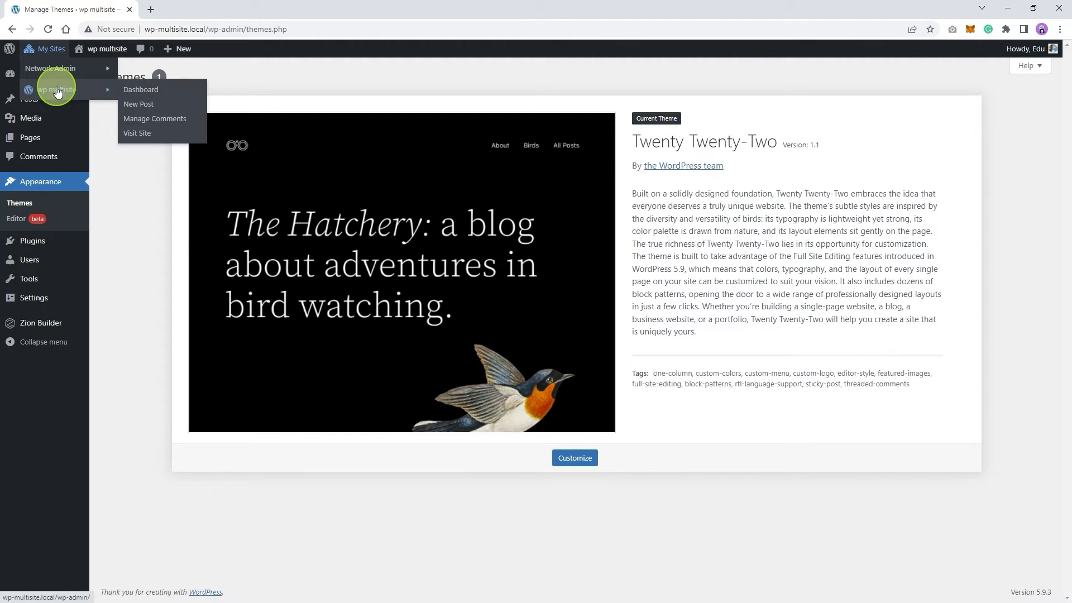
pyautogui.rightClick(142, 132)
pyautogui.click(179, 141)
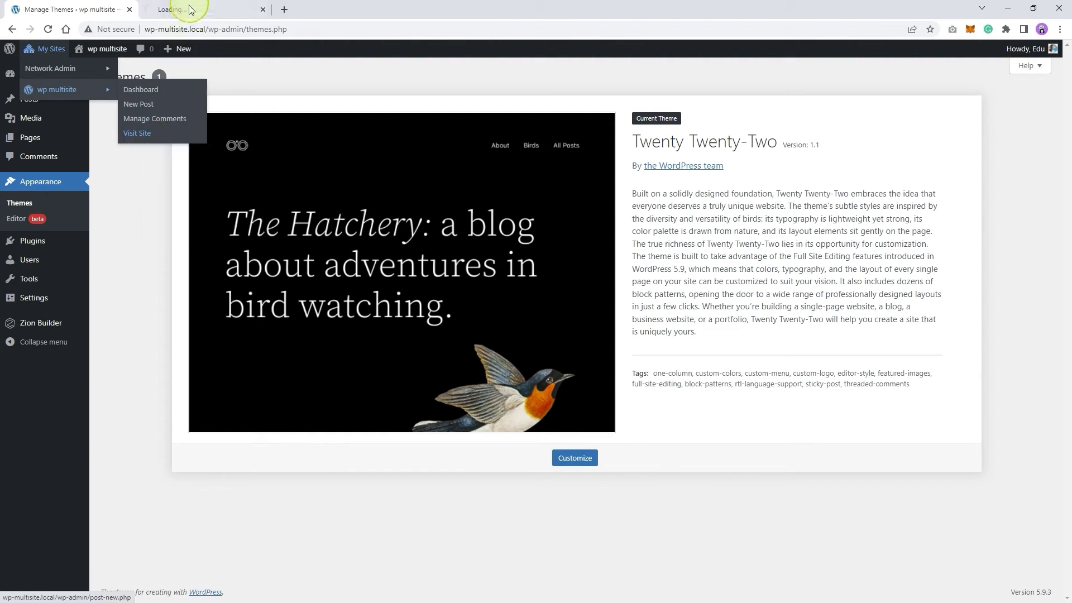
pyautogui.click(192, 7)
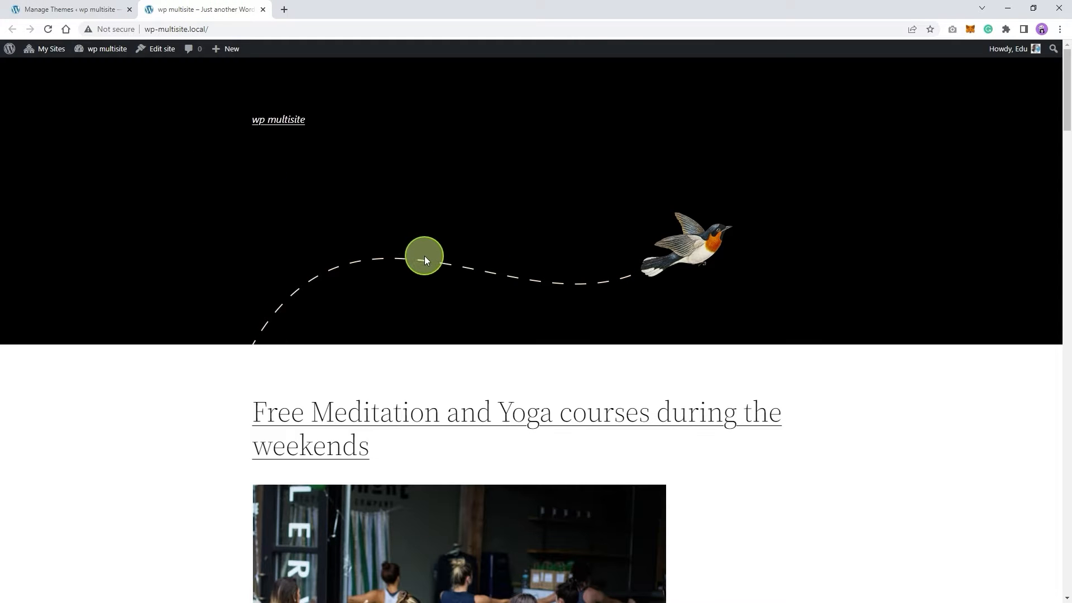
pyautogui.scroll(-15, 407, 254)
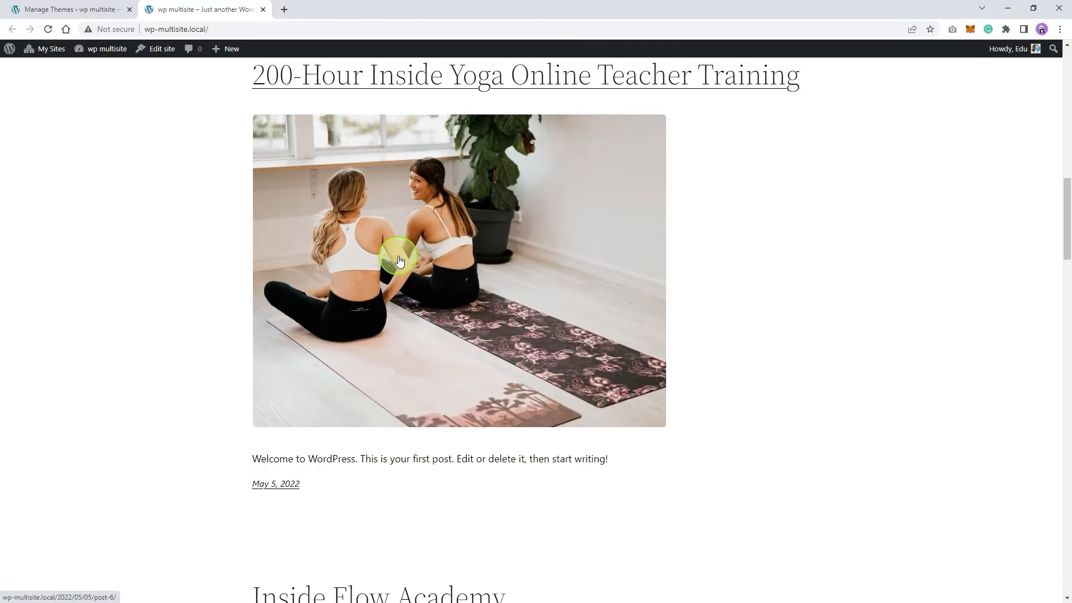
pyautogui.scroll(-20, 402, 257)
pyautogui.scroll(2, 428, 258)
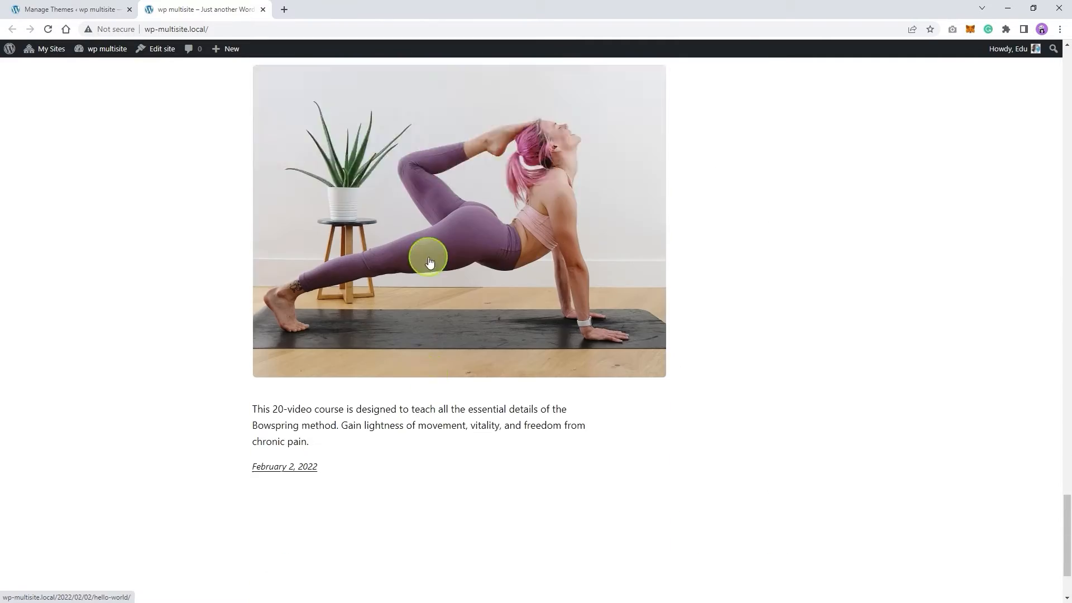
pyautogui.scroll(20, 429, 258)
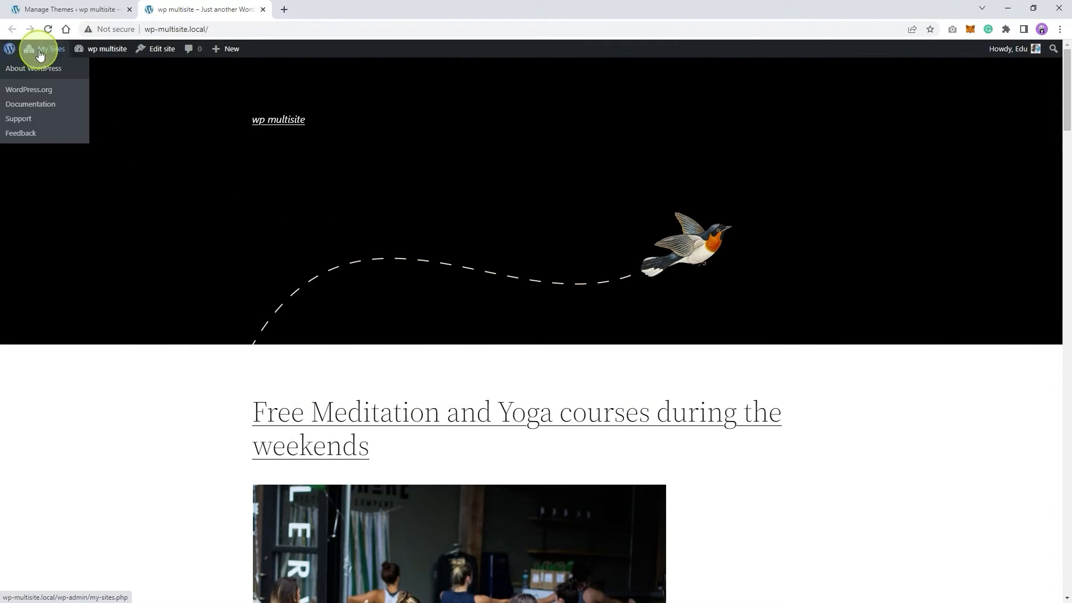
# Review the site's Posts and Pages lists in the admin and compare them with the front end
pyautogui.click(30, 9)
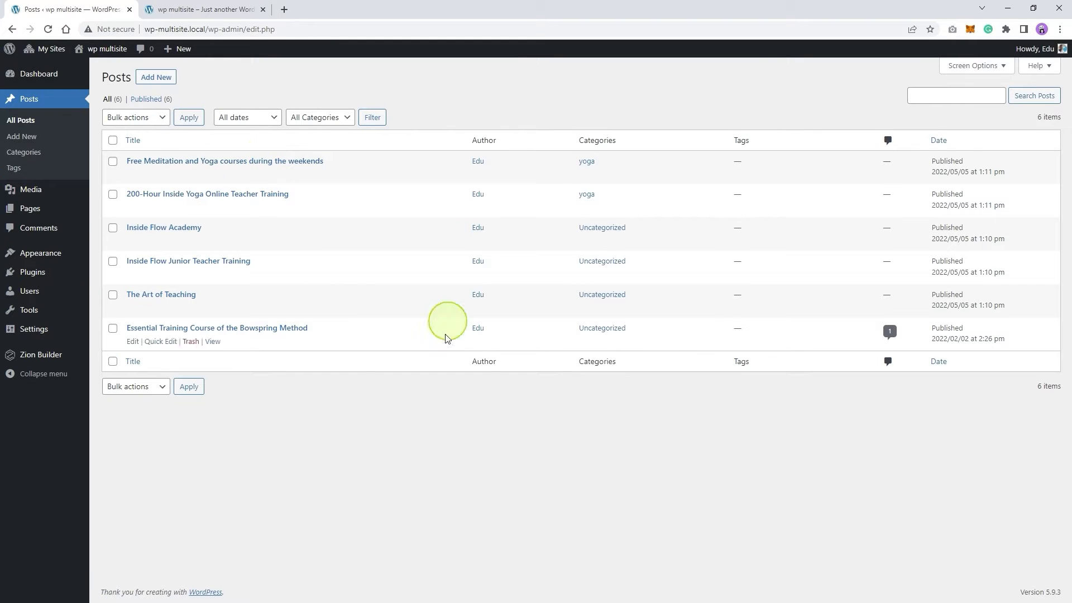
pyautogui.moveTo(45, 214)
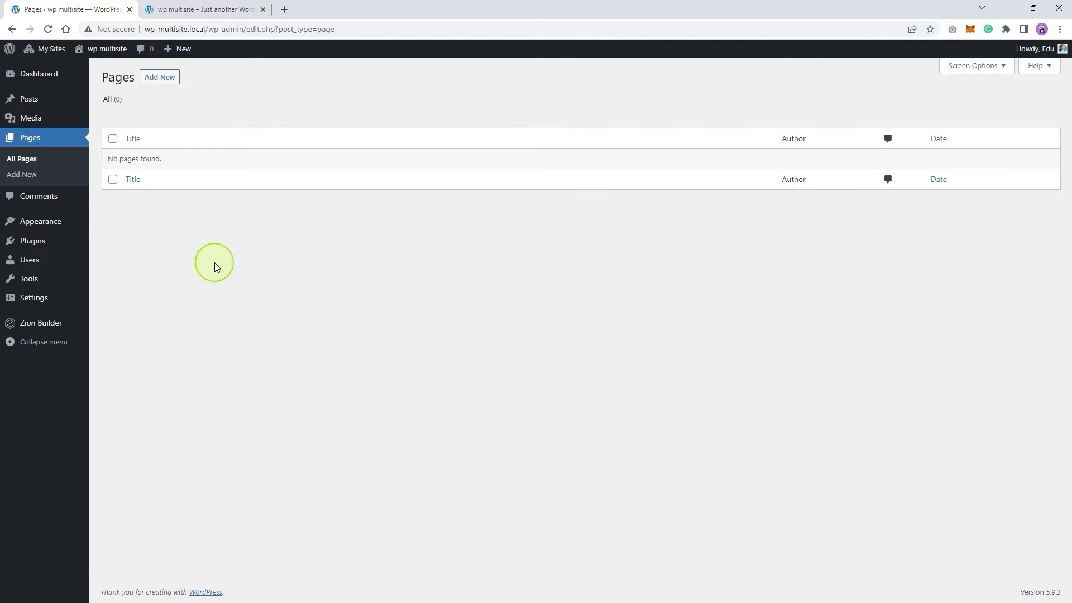
pyautogui.click(193, 9)
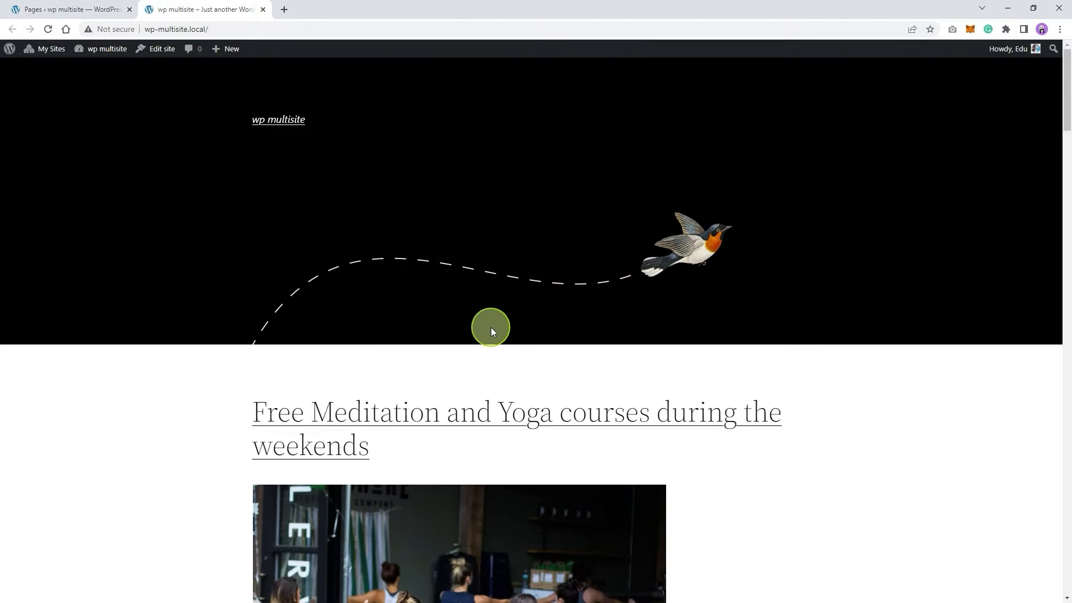
pyautogui.click(72, 9)
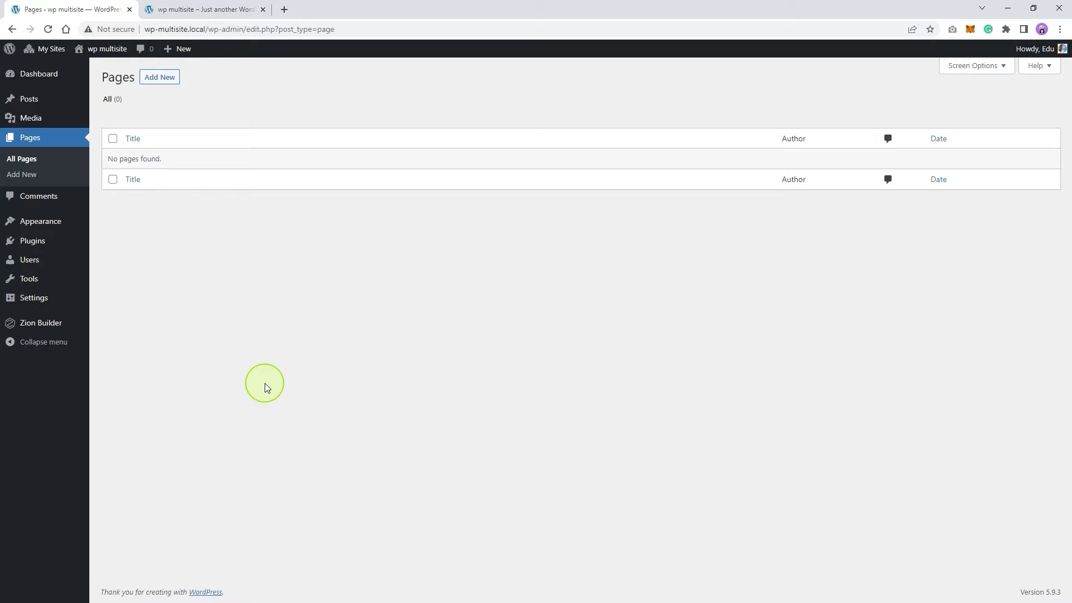
# Create a new page titled Home and open it for editing in Zion Builder
pyautogui.click(160, 78)
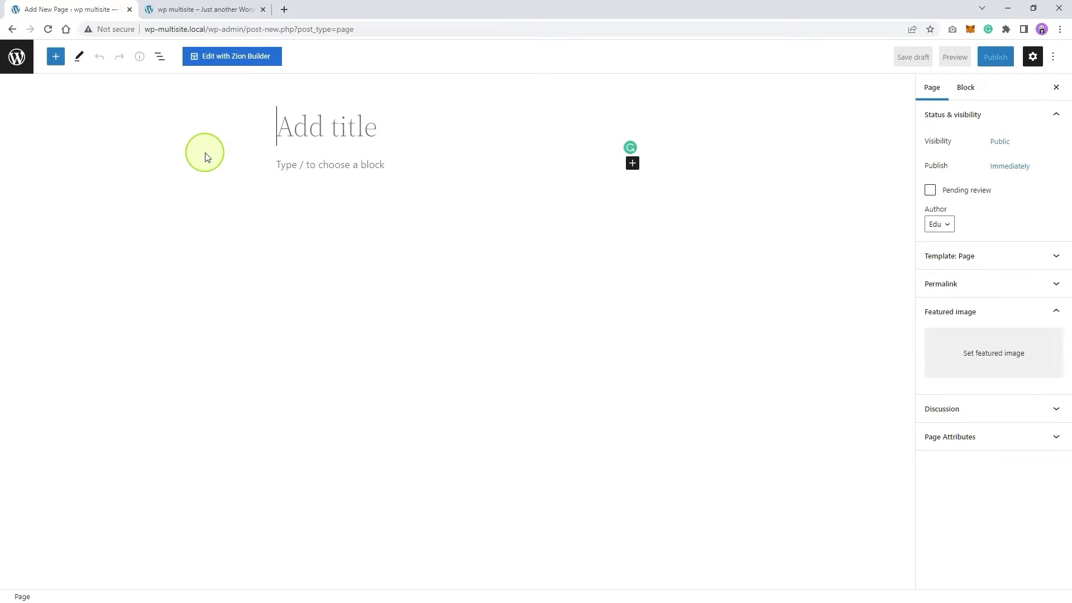
pyautogui.write('Home')
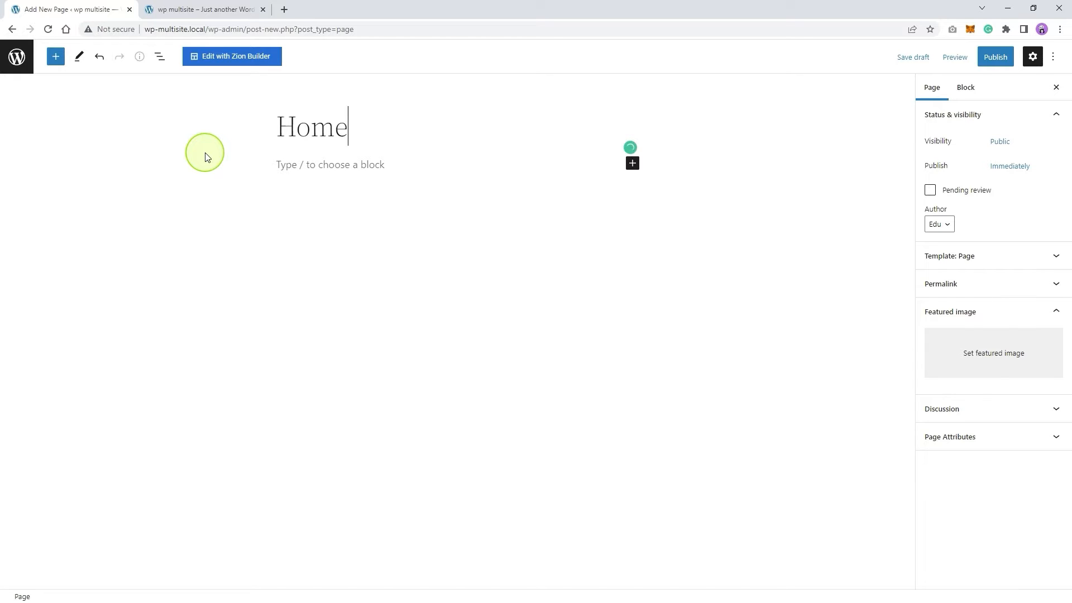
pyautogui.click(249, 58)
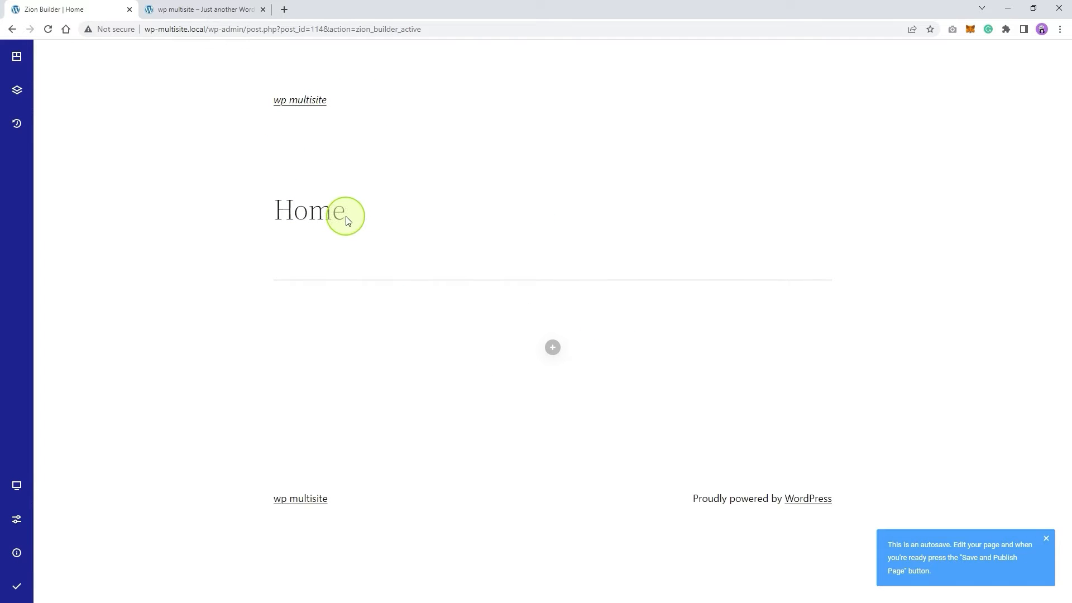
# Compare the header and footer of the live front page with those of the Home page in the builder
pyautogui.click(205, 7)
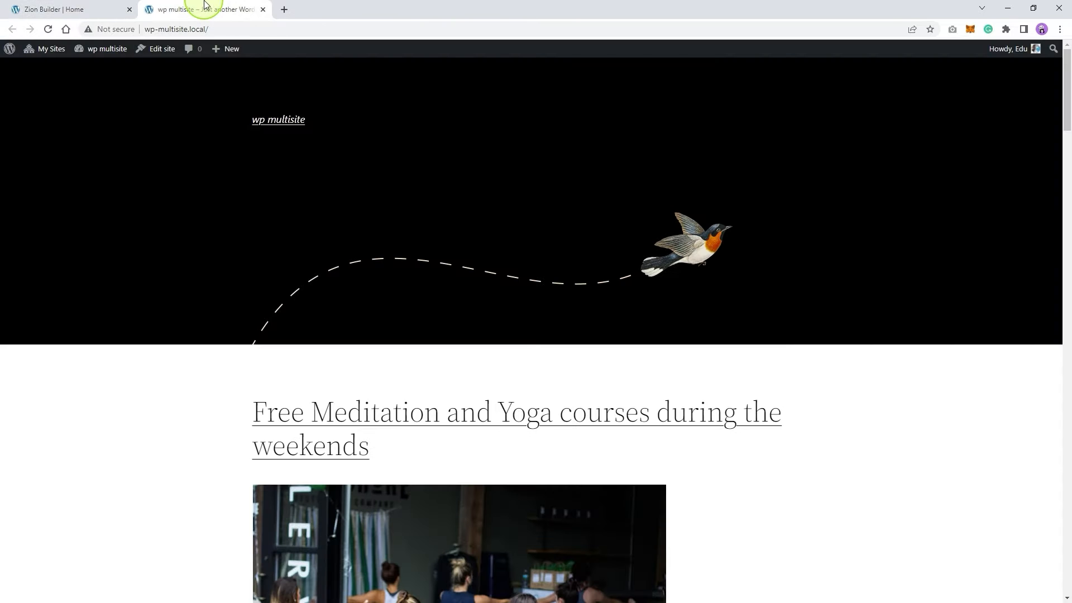
pyautogui.scroll(-20, 256, 294)
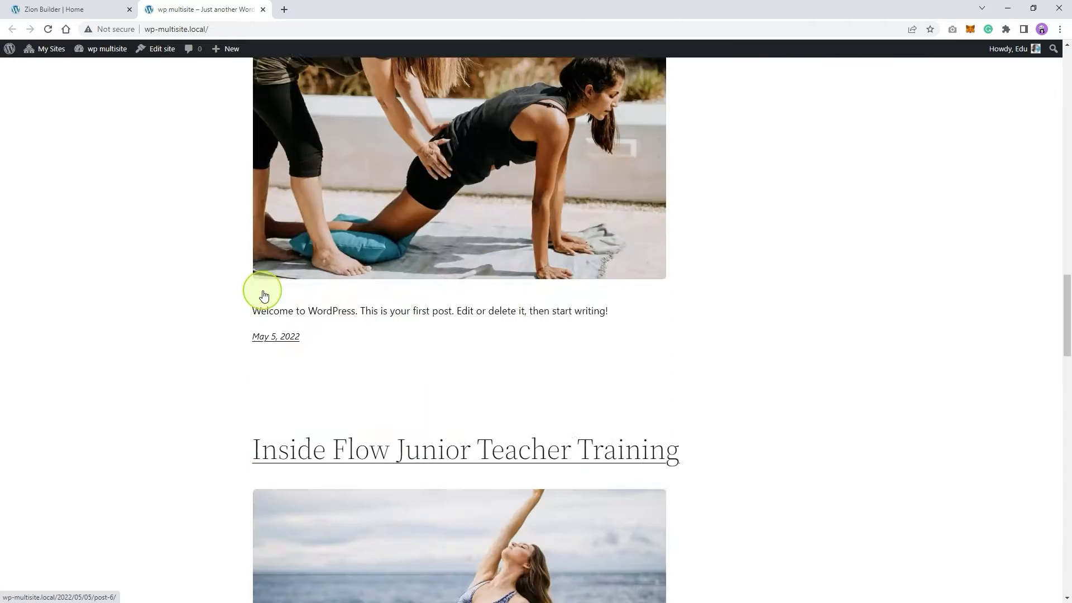
pyautogui.scroll(-3, 279, 291)
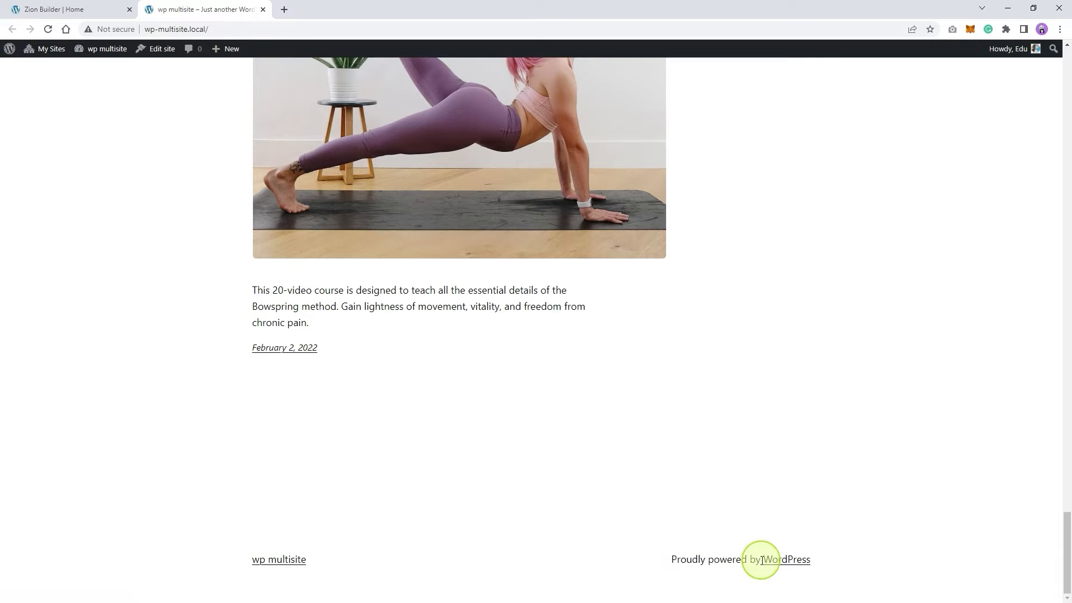
pyautogui.click(77, 7)
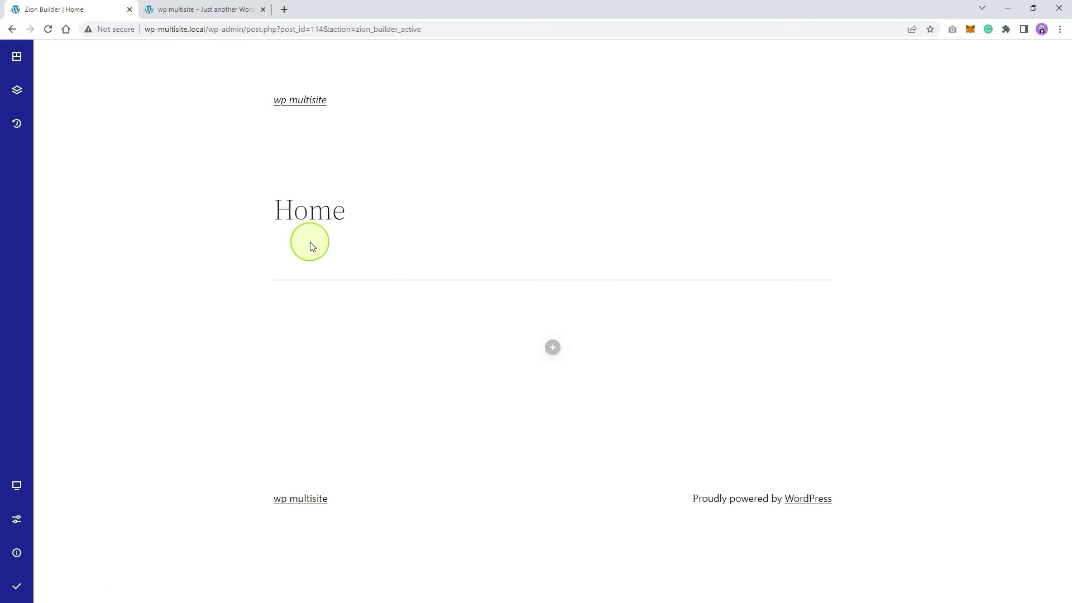
# Try the Zion Builder Blank Canvas layout in the Home page's options
pyautogui.click(17, 522)
pyautogui.click(88, 101)
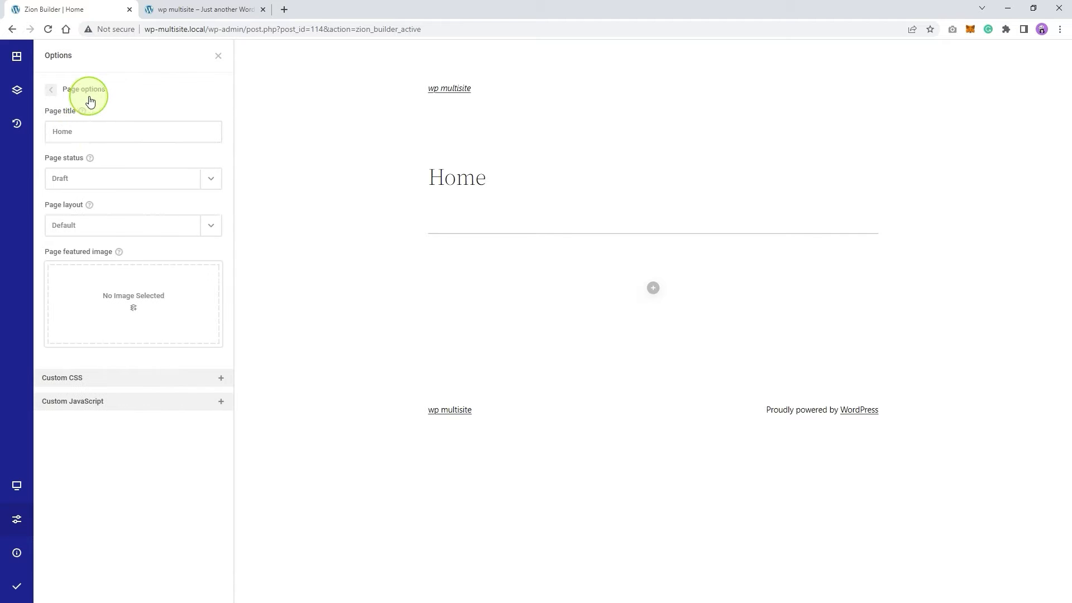
pyautogui.click(101, 225)
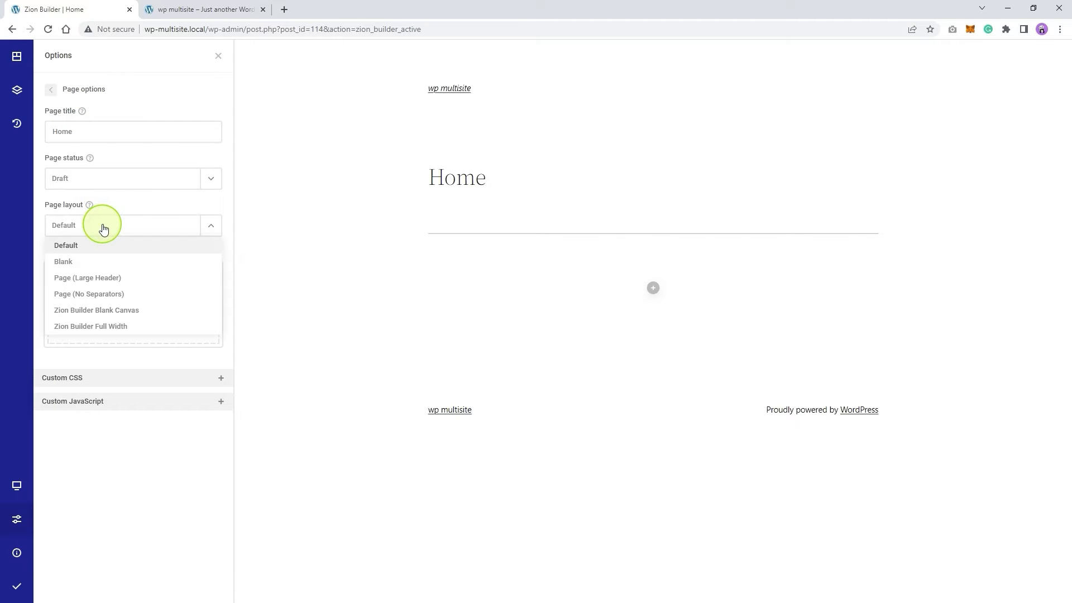
pyautogui.click(140, 313)
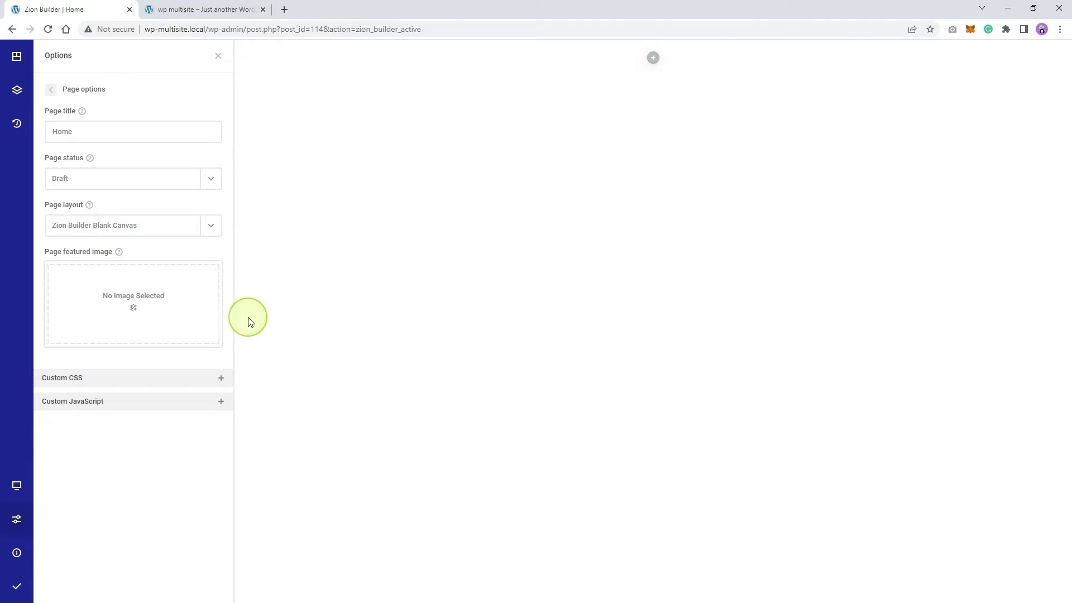
# Switch the Home page's layout to Zion Builder Full Width and close the page options
pyautogui.click(98, 227)
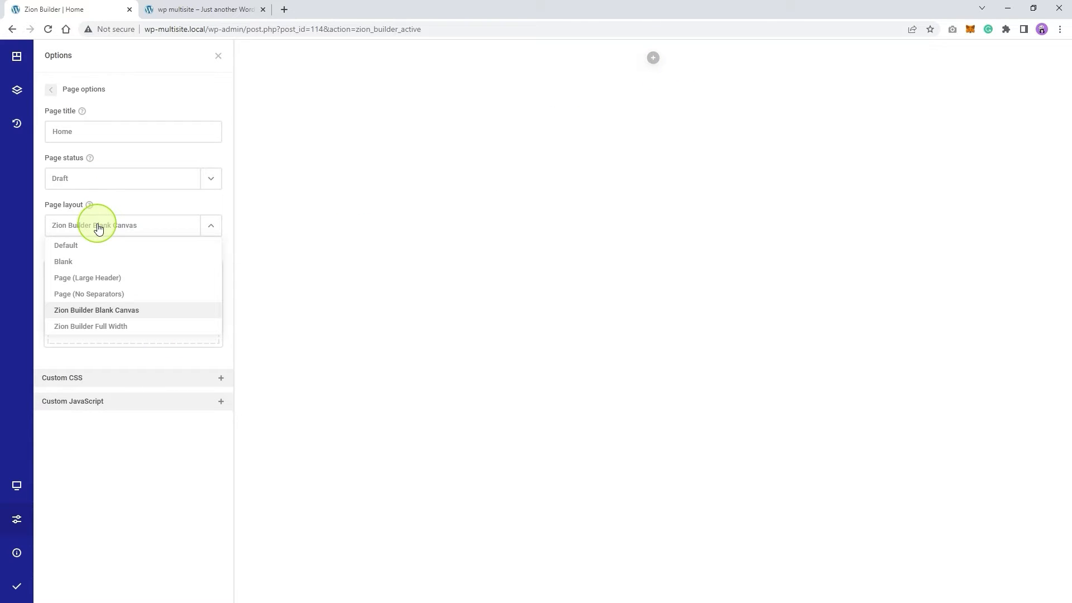
pyautogui.click(108, 326)
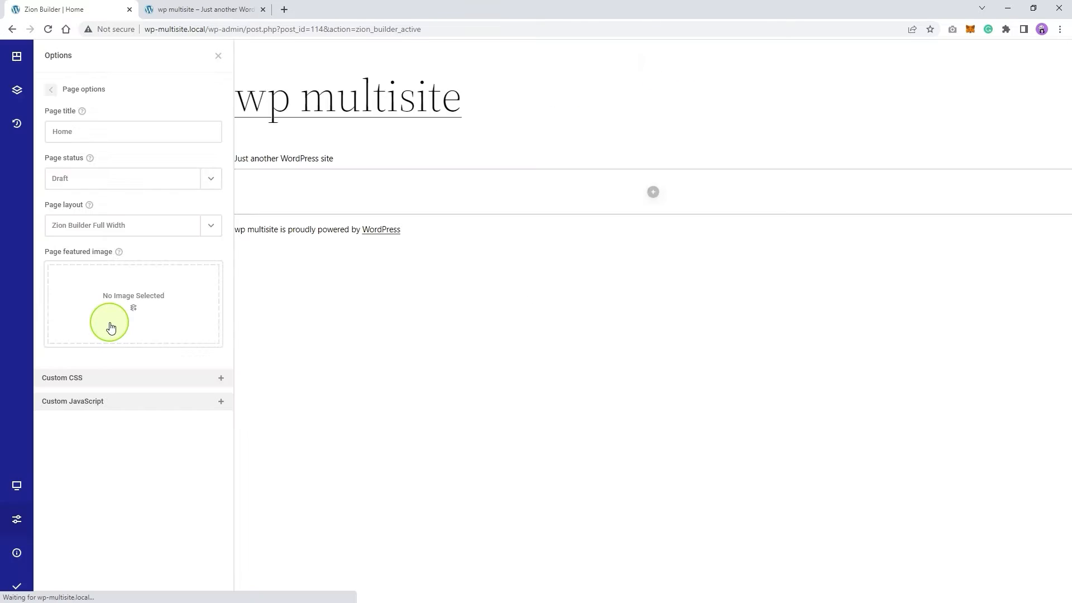
pyautogui.click(219, 56)
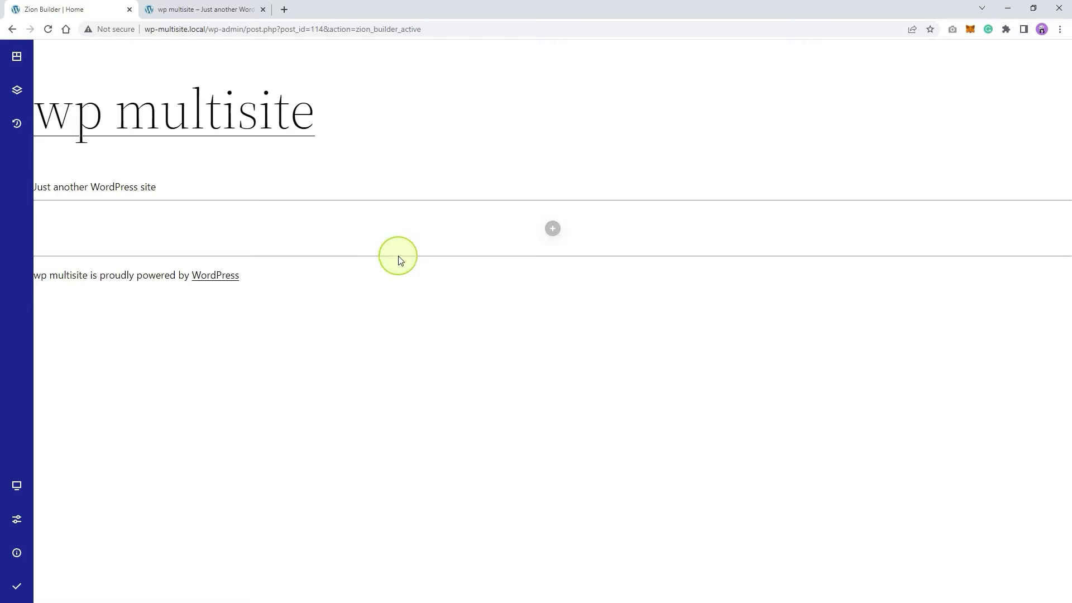
pyautogui.click(16, 486)
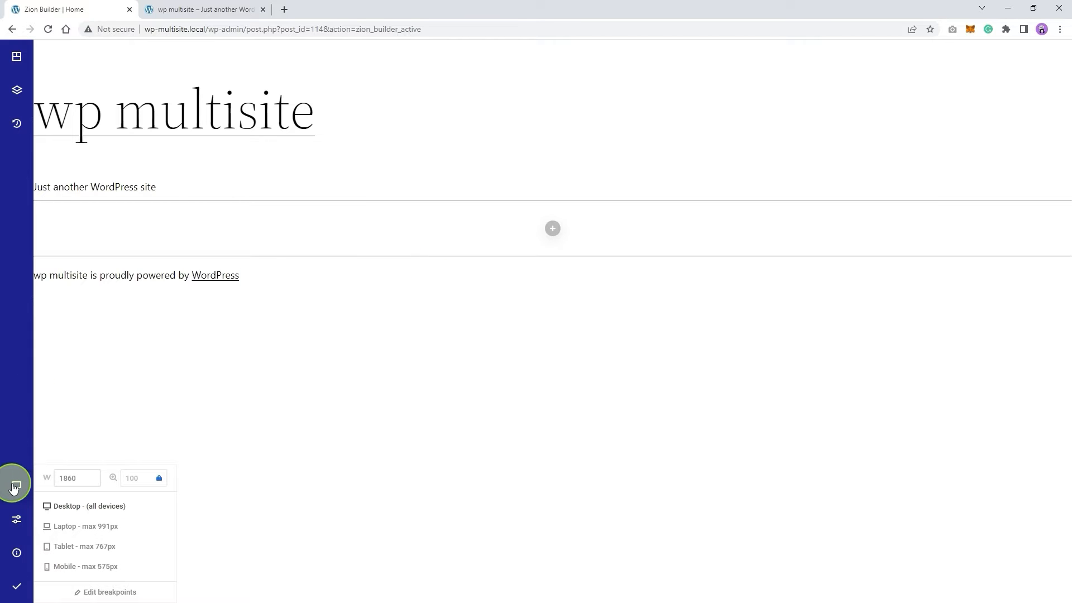
# Reopen the page options and set the Home page's layout to Zion Builder Blank Canvas
pyautogui.click(17, 518)
pyautogui.click(106, 100)
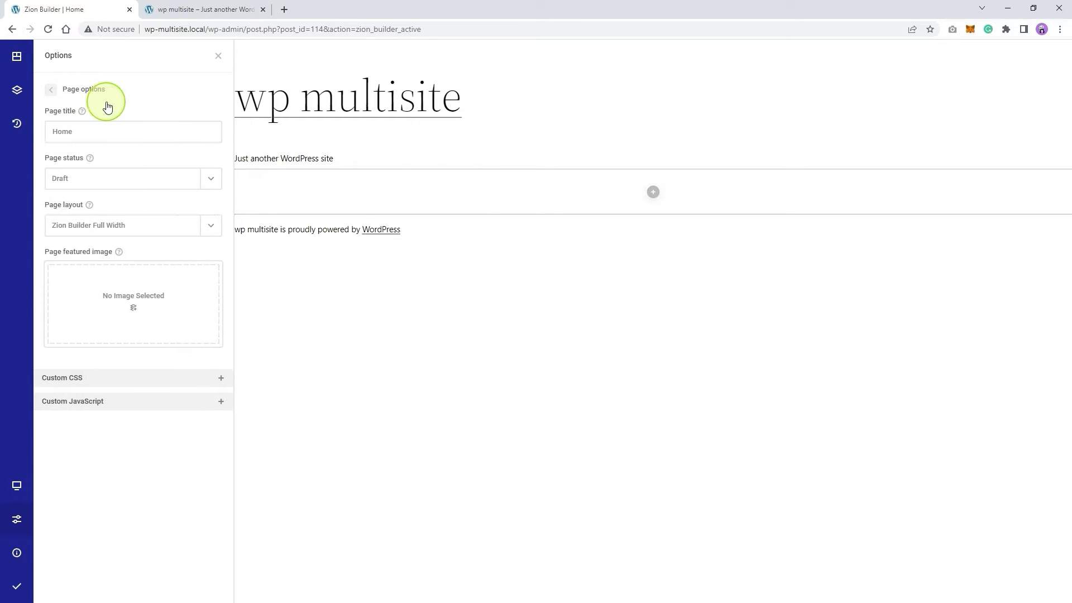
pyautogui.click(132, 228)
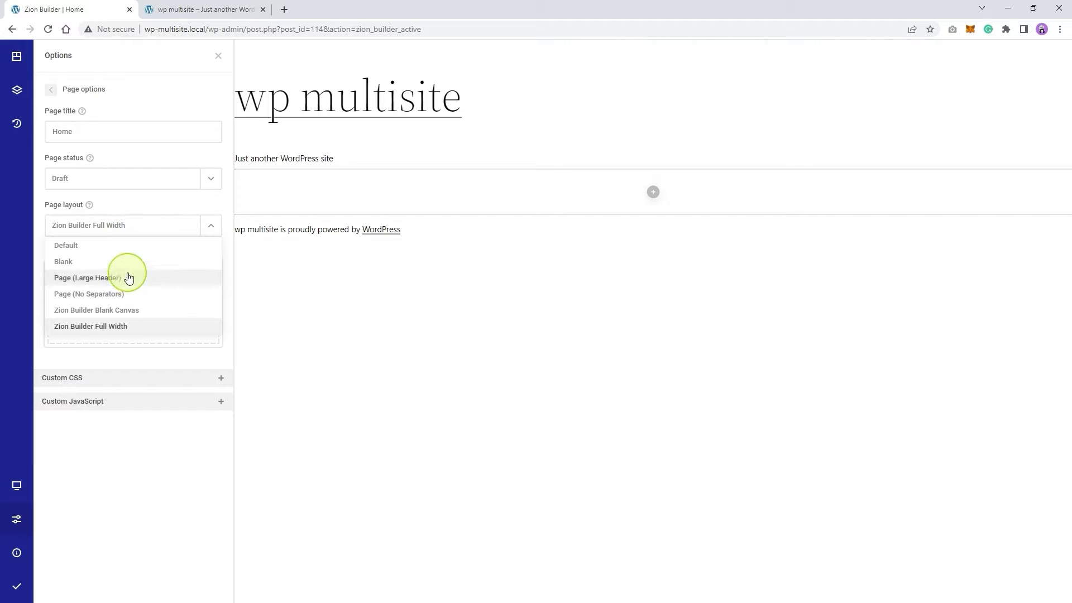
pyautogui.click(122, 311)
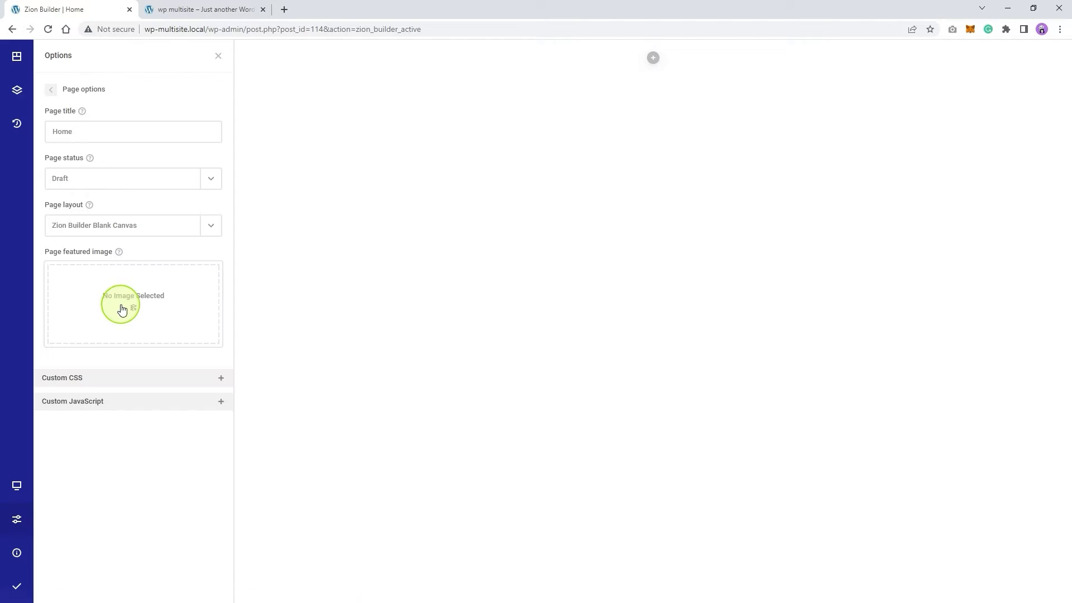
# Insert the Yoga template from the Zion Builder library into the Home page and look over the inserted sections
pyautogui.click(21, 95)
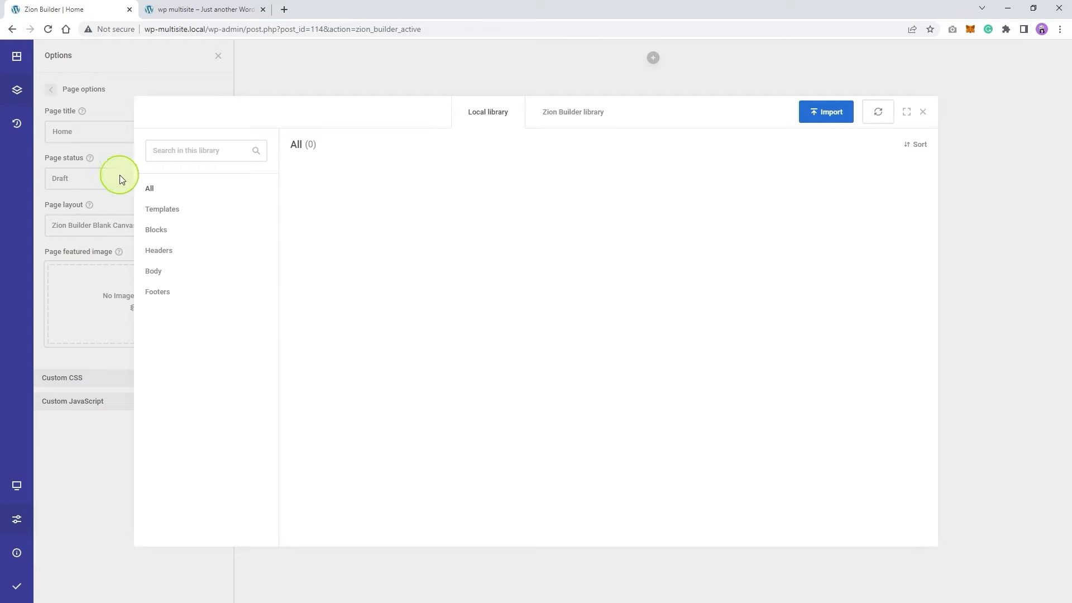
pyautogui.click(559, 114)
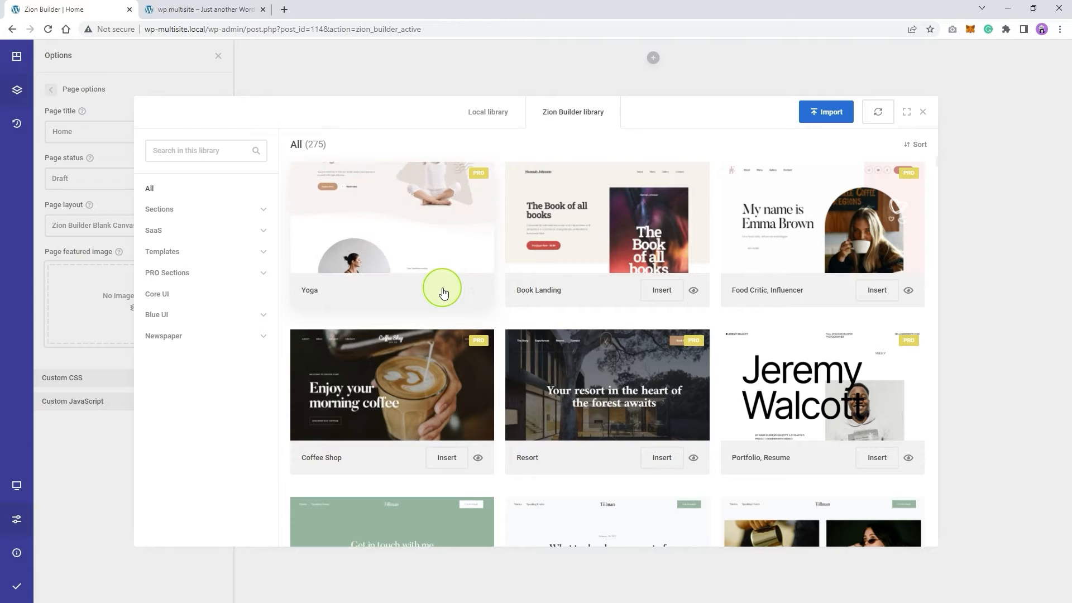
pyautogui.click(442, 290)
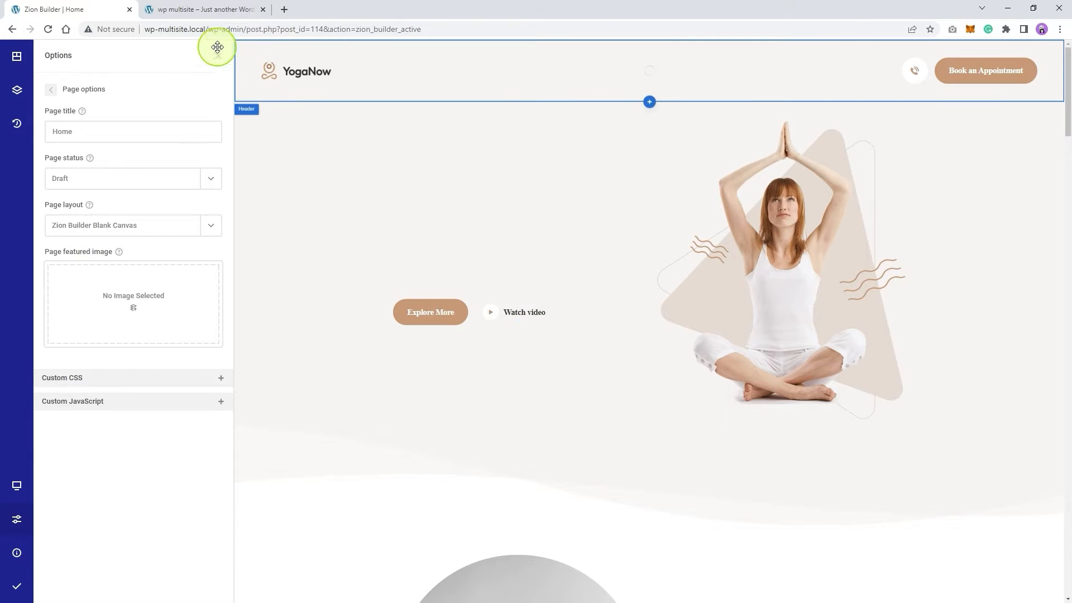
pyautogui.click(219, 56)
pyautogui.scroll(-5, 335, 268)
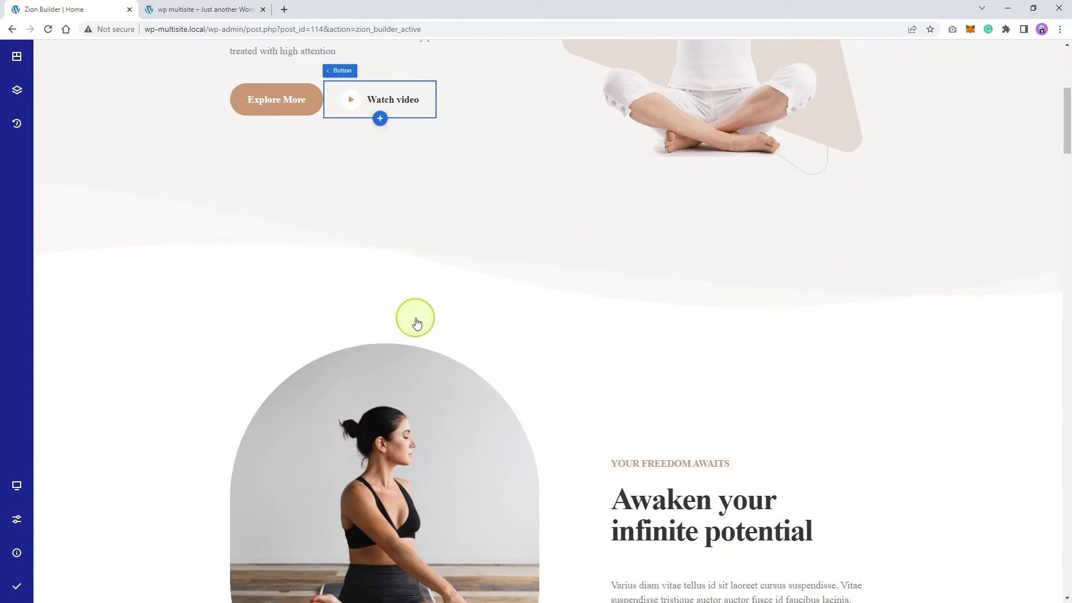
pyautogui.scroll(-12, 469, 361)
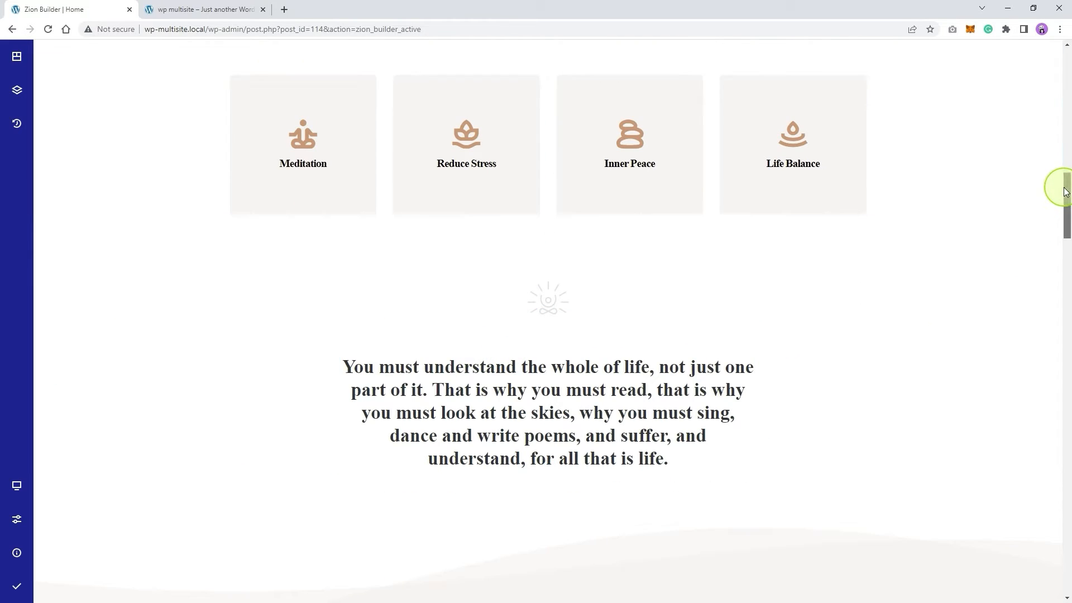
# Save the Home page in the builder, switch to the site's front end and reload it
pyautogui.moveTo(1065, 189); pyautogui.dragTo(1053, 36)
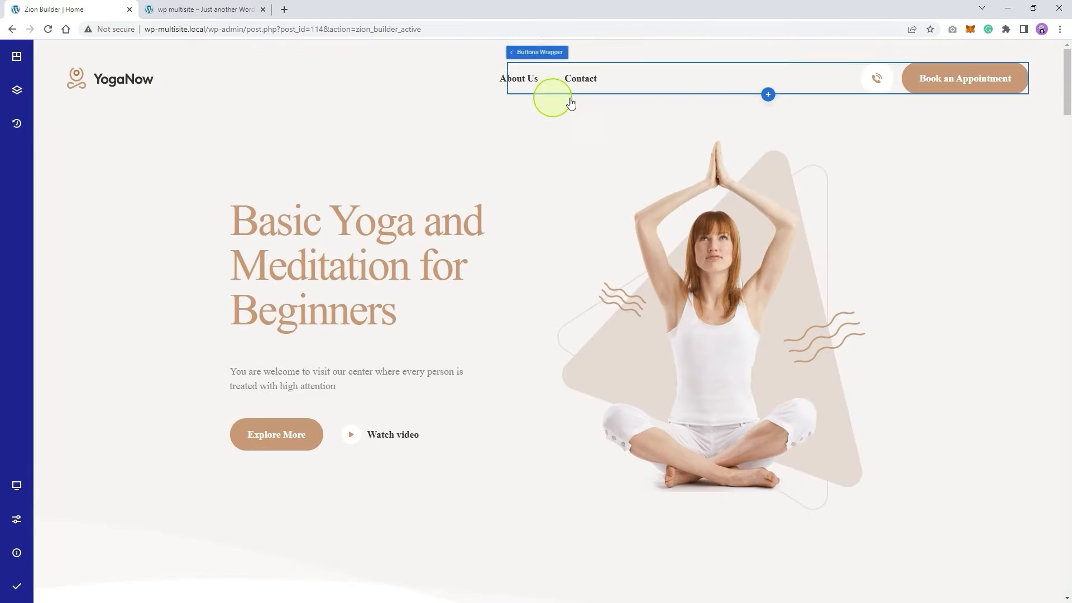
pyautogui.click(17, 585)
pyautogui.click(187, 9)
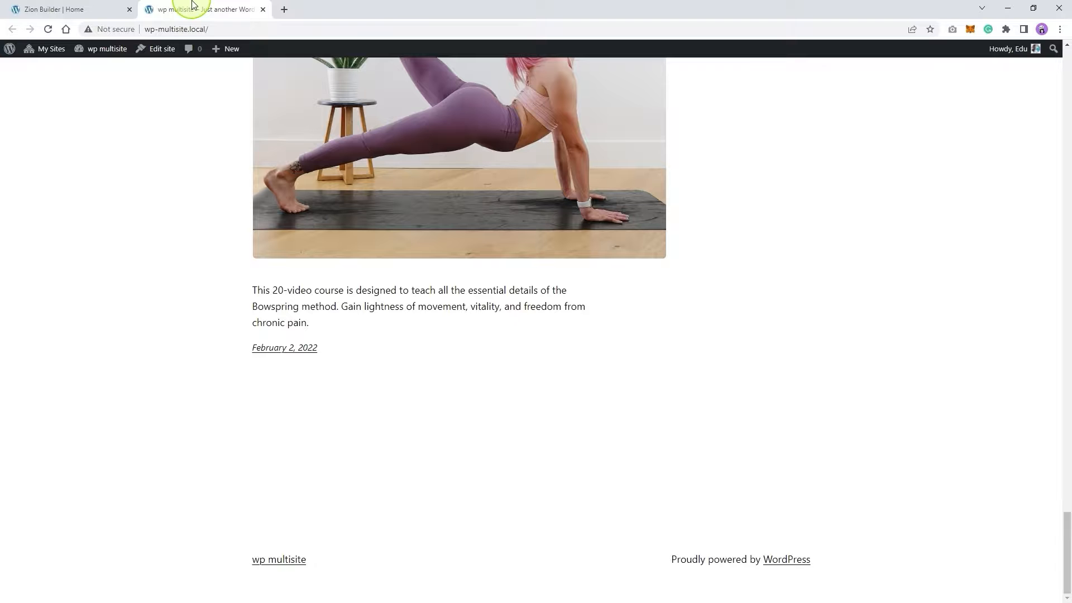
pyautogui.scroll(15, 148, 223)
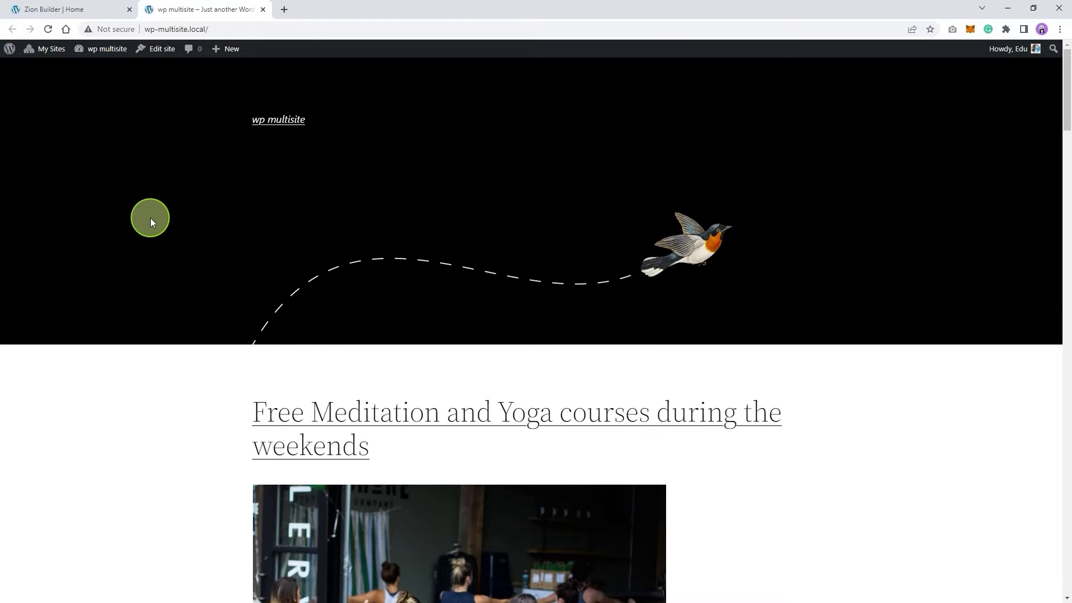
pyautogui.rightClick(147, 192)
pyautogui.click(173, 226)
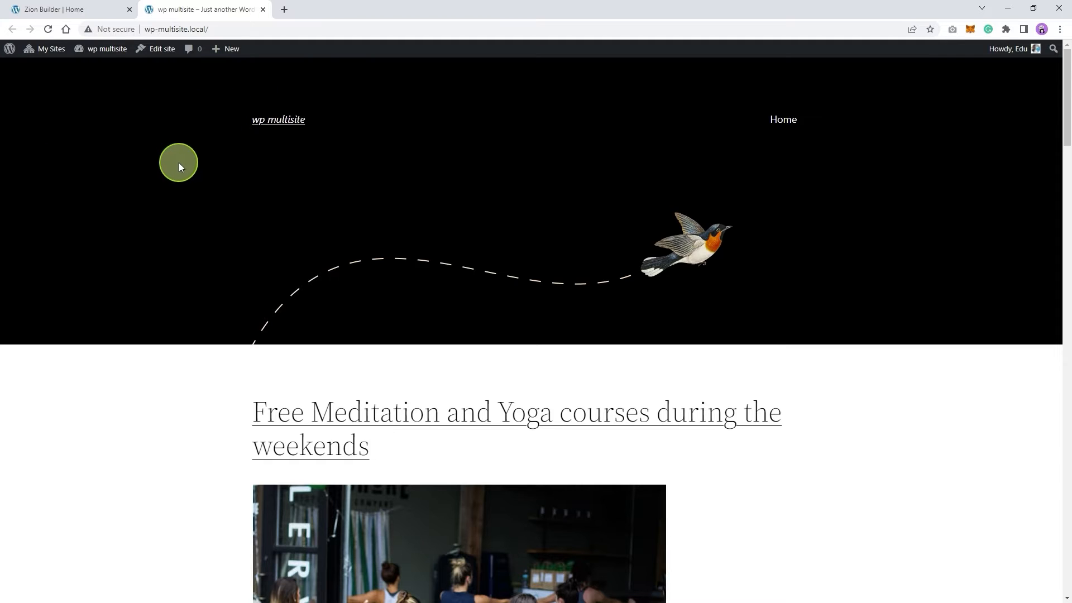
# Open the wp multisite dashboard in a new browser tab and switch to it
pyautogui.moveTo(39, 50)
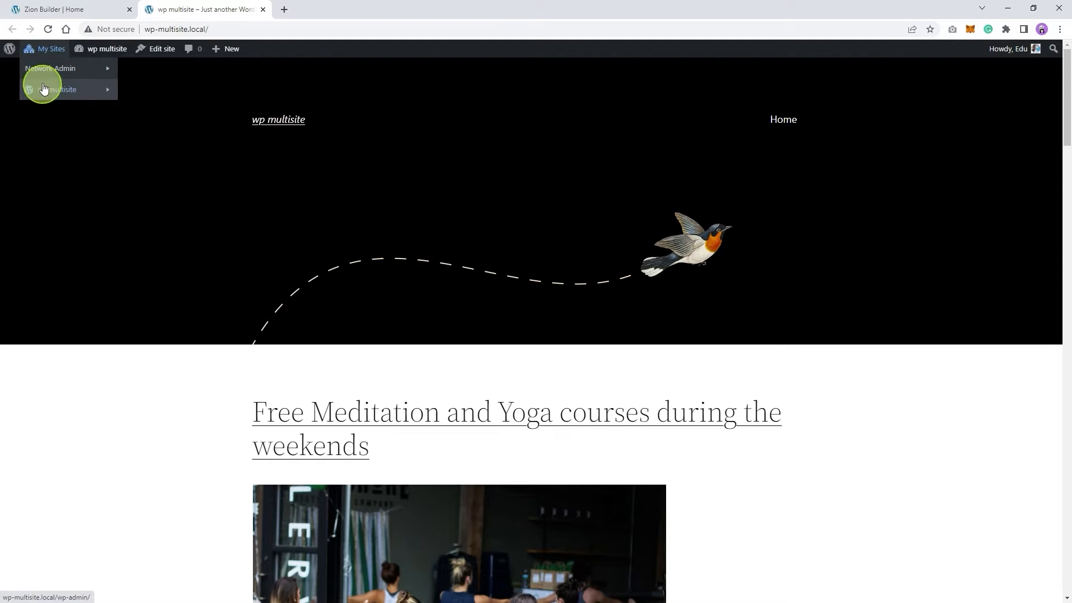
pyautogui.moveTo(65, 91)
pyautogui.rightClick(136, 85)
pyautogui.click(167, 95)
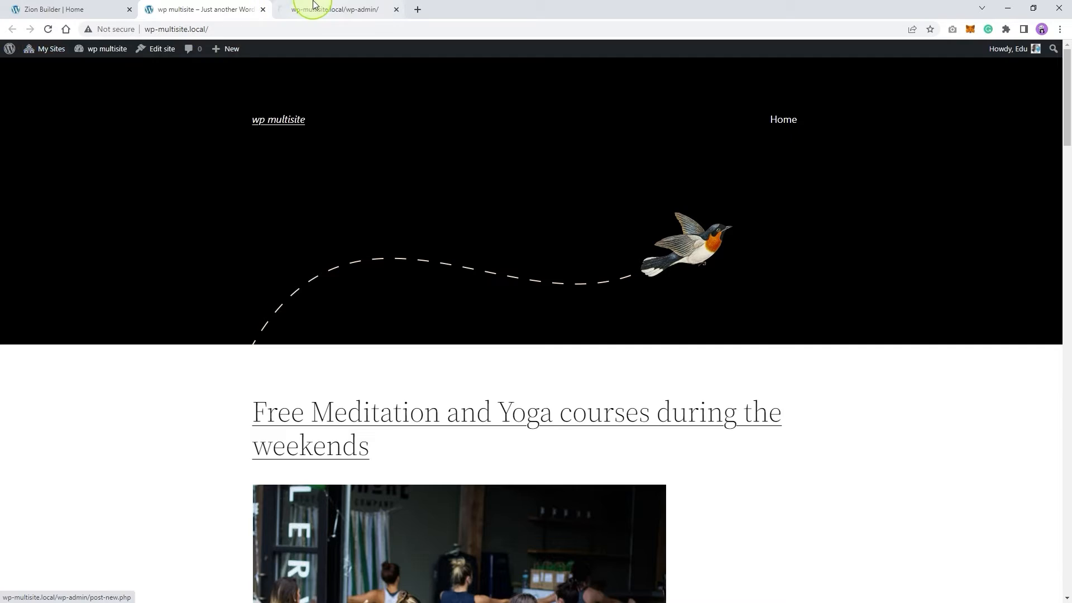
pyautogui.click(314, 4)
# In the Reading settings, make the homepage display a static page, choose Home as the homepage, and save the changes
pyautogui.moveTo(30, 229)
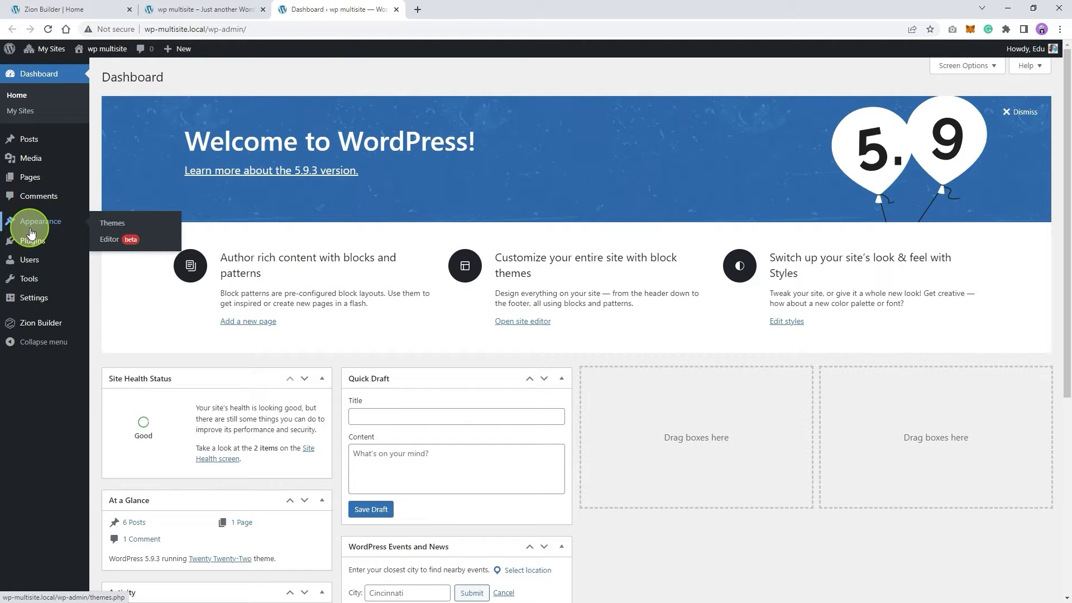
pyautogui.moveTo(34, 296)
pyautogui.click(110, 333)
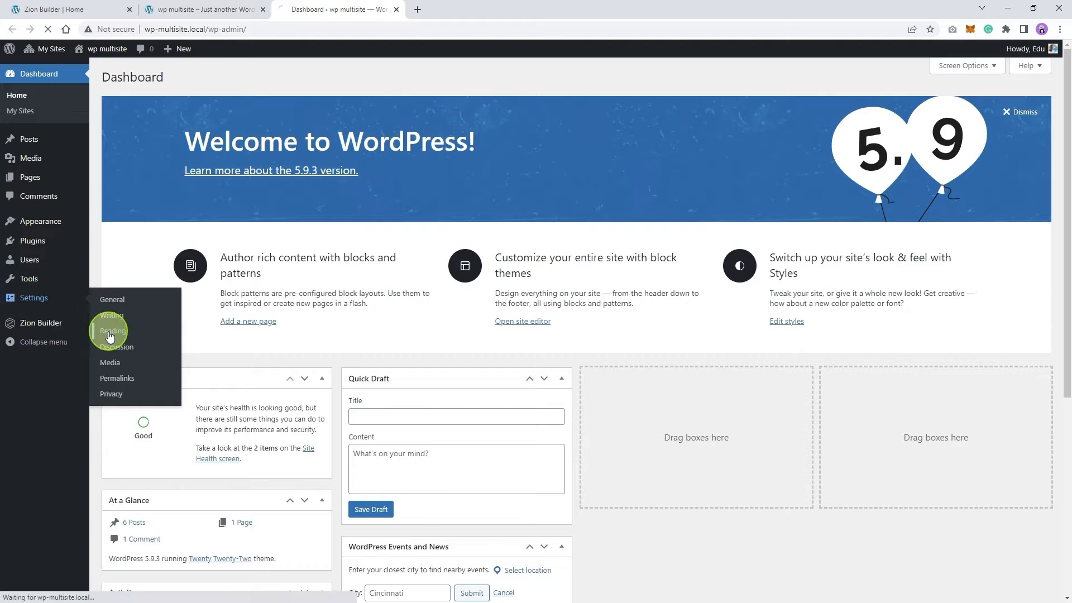
pyautogui.click(246, 225)
pyautogui.click(229, 124)
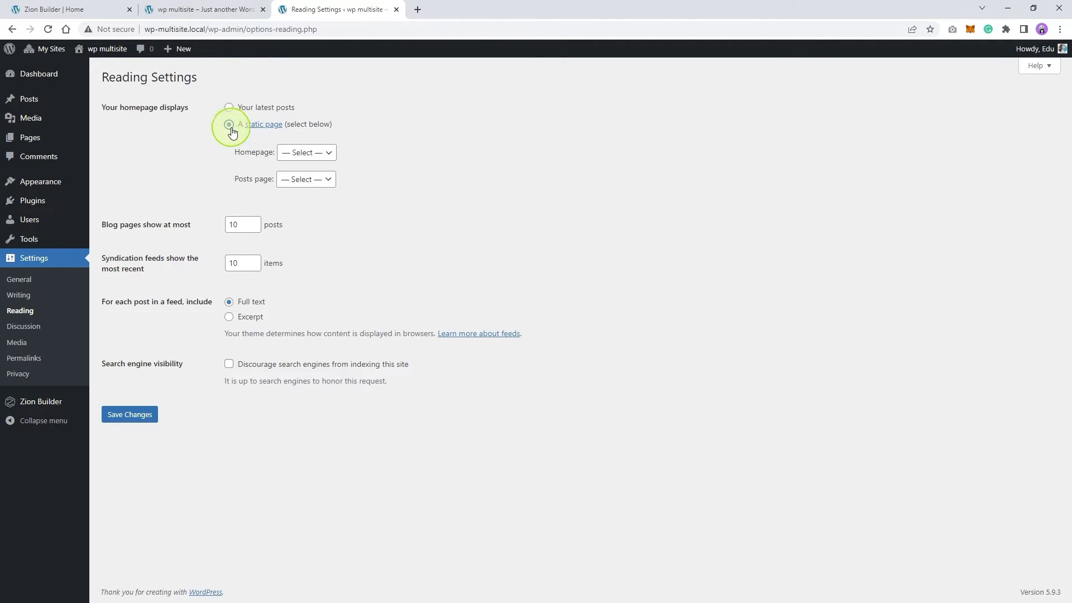
pyautogui.click(298, 154)
pyautogui.click(301, 179)
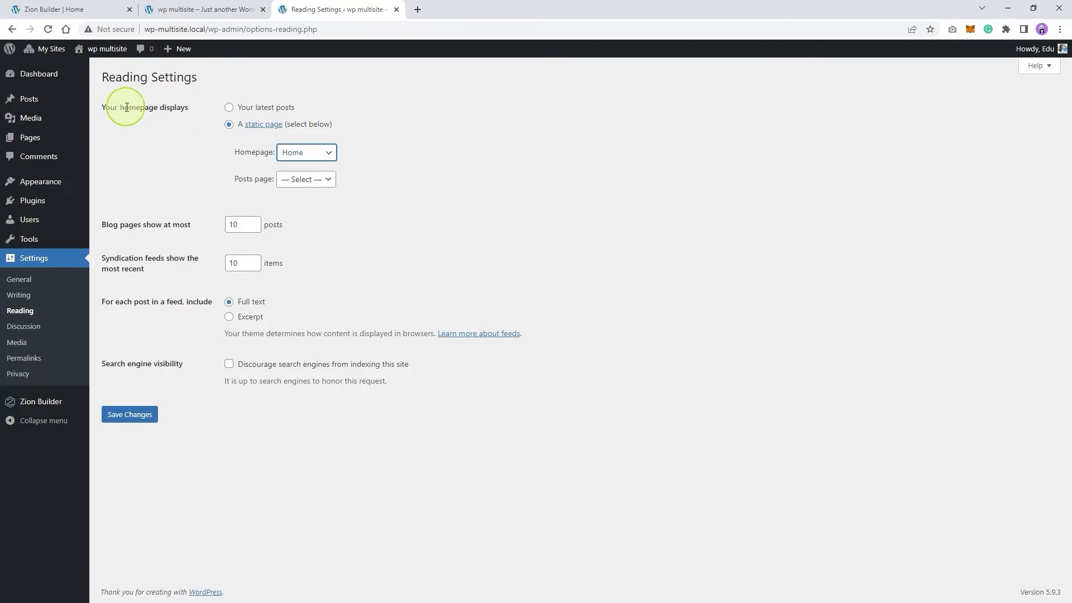
pyautogui.moveTo(127, 107); pyautogui.dragTo(149, 107)
pyautogui.click(188, 129)
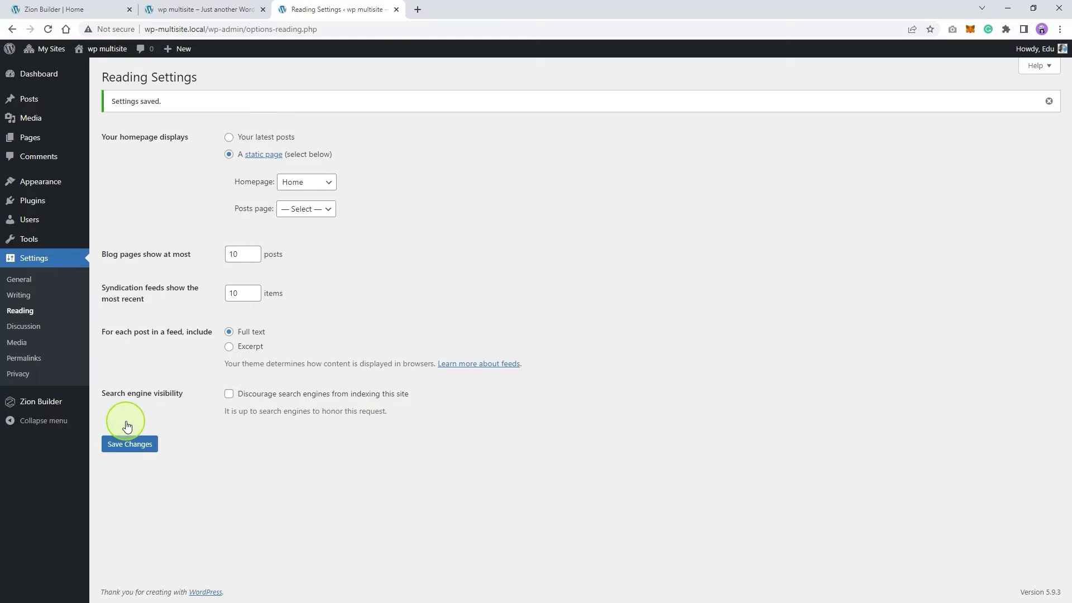
# Reload the site's front end and look over the header and sections of the Yoga homepage
pyautogui.click(220, 6)
pyautogui.rightClick(173, 151)
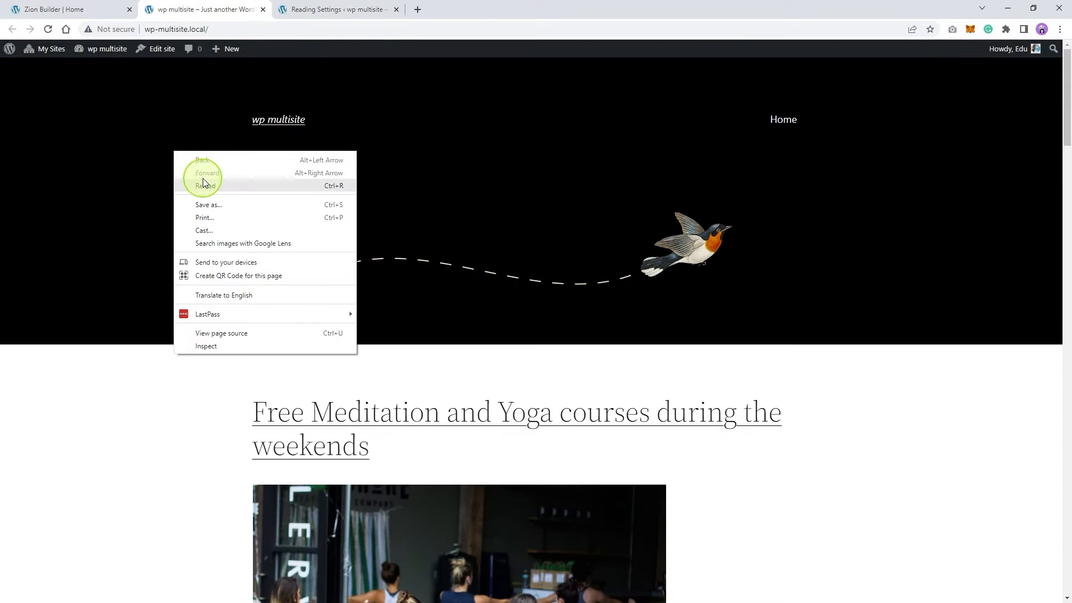
pyautogui.click(202, 184)
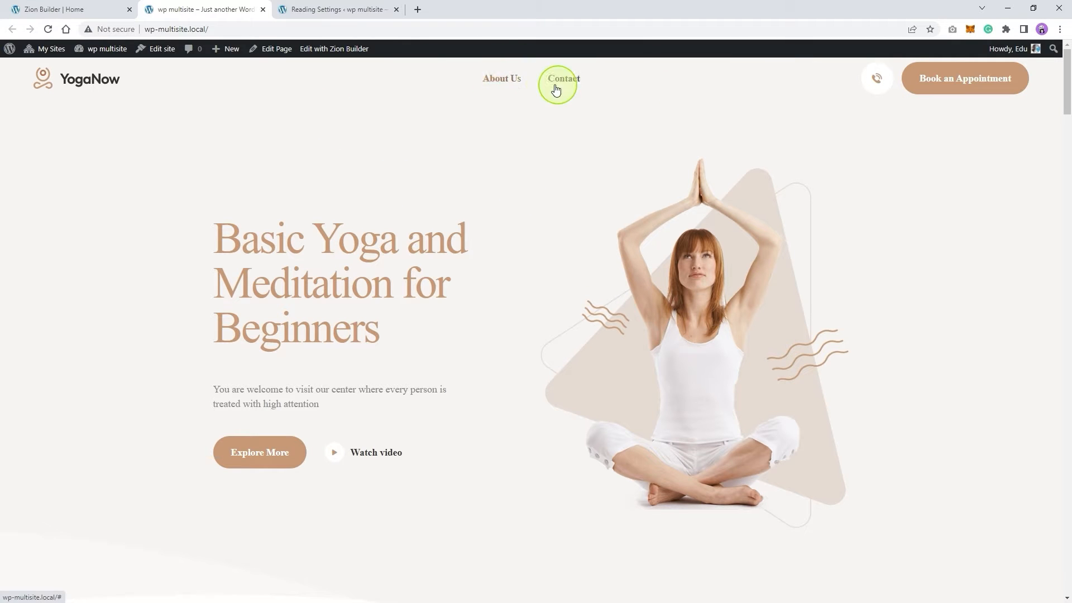
pyautogui.scroll(-5, 533, 235)
pyautogui.scroll(-10, 531, 234)
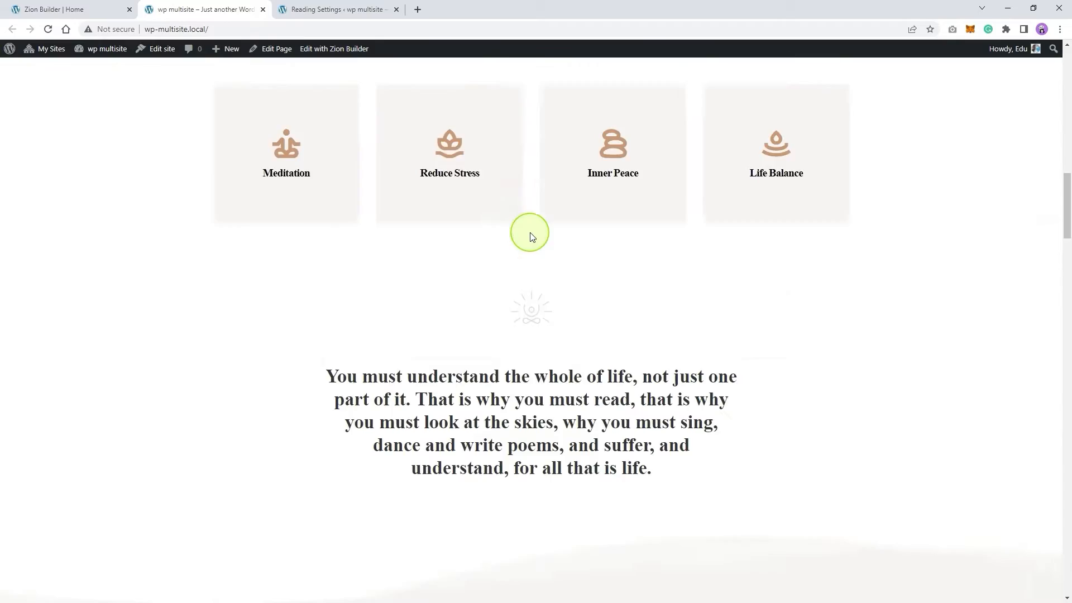
pyautogui.scroll(15, 529, 232)
pyautogui.scroll(1, 531, 226)
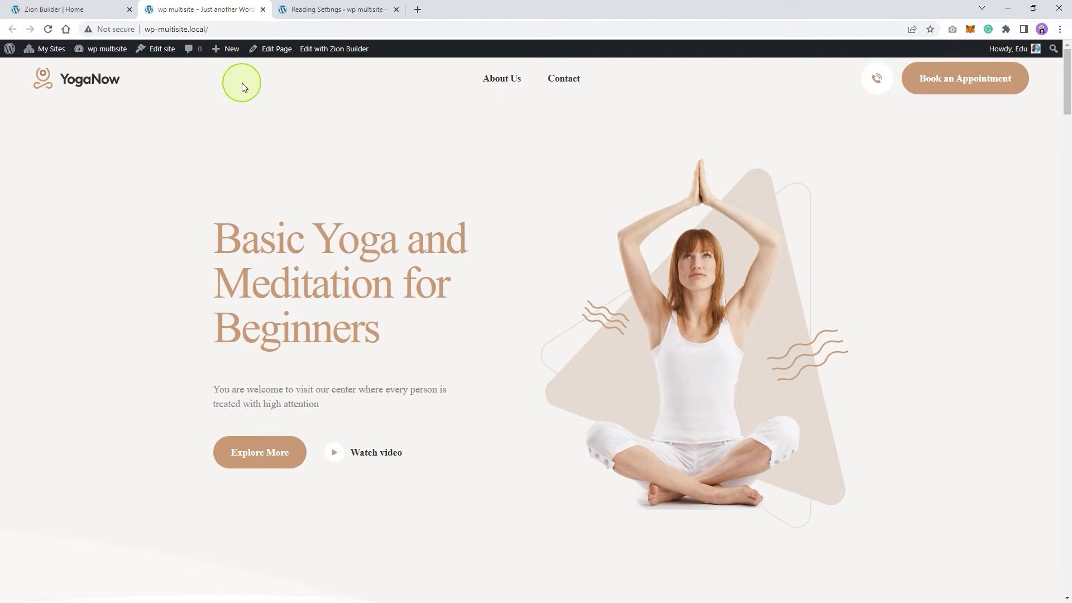
# Back in the builder, open the header Menu element's options and check which menus can be selected
pyautogui.click(65, 7)
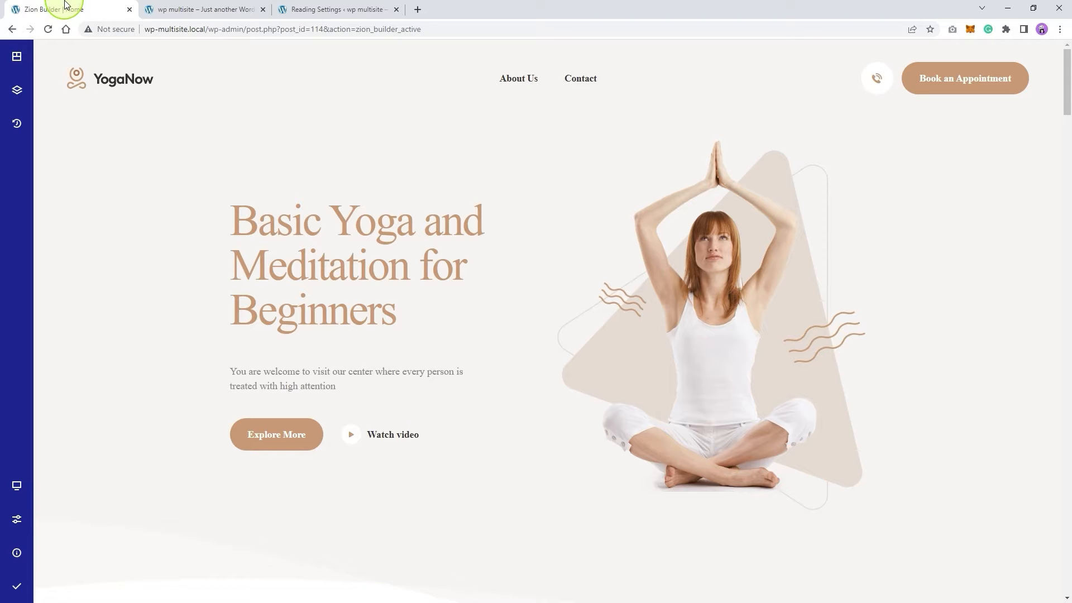
pyautogui.click(561, 81)
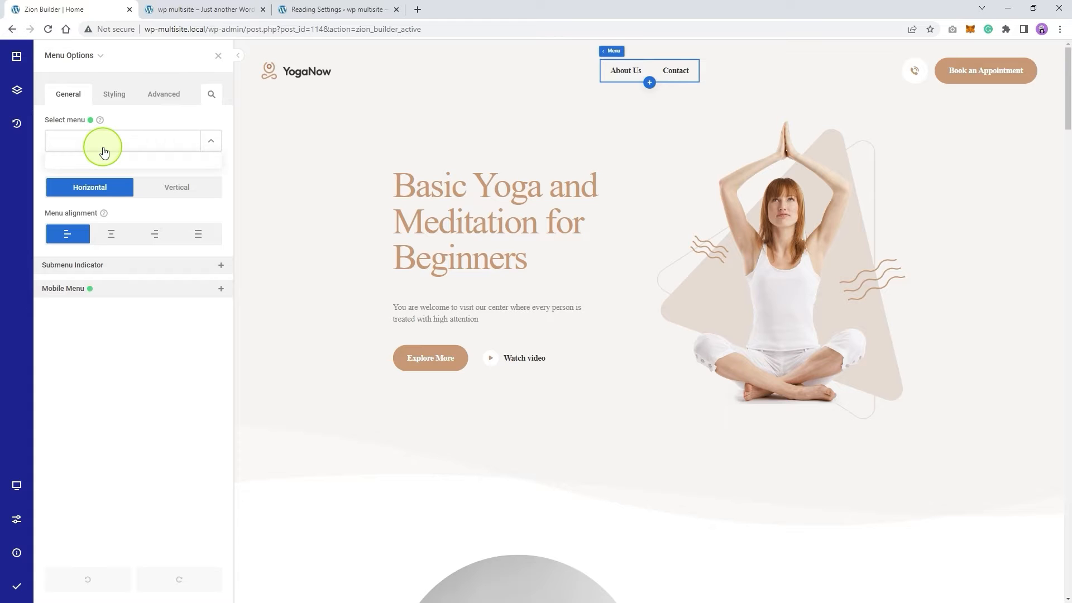
pyautogui.click(227, 10)
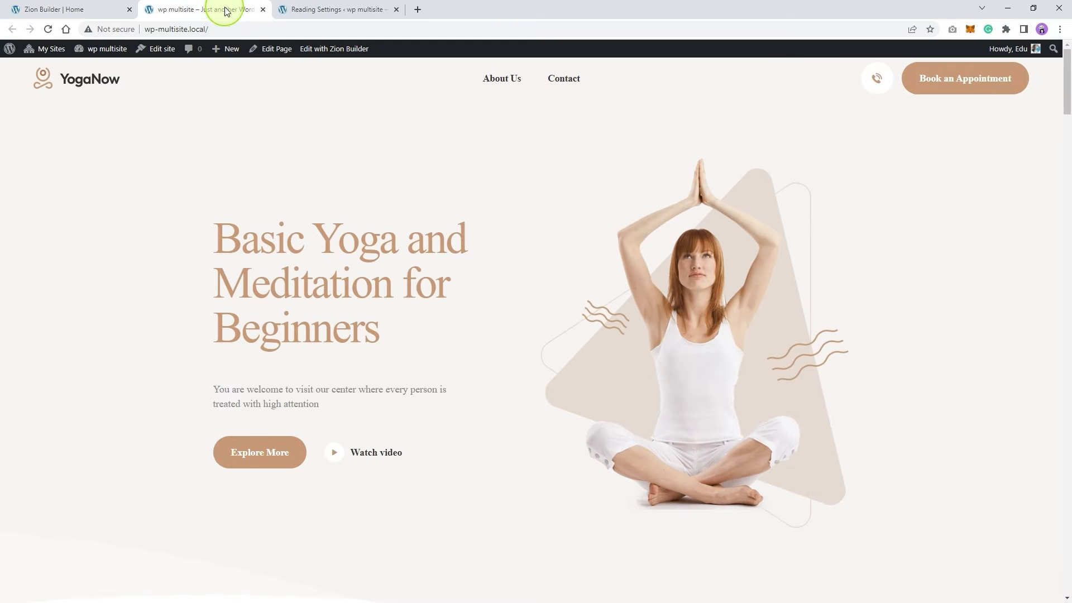
# Search the network admin's themes for "blocksy", install the Blocksy theme, and network-enable it
pyautogui.click(312, 10)
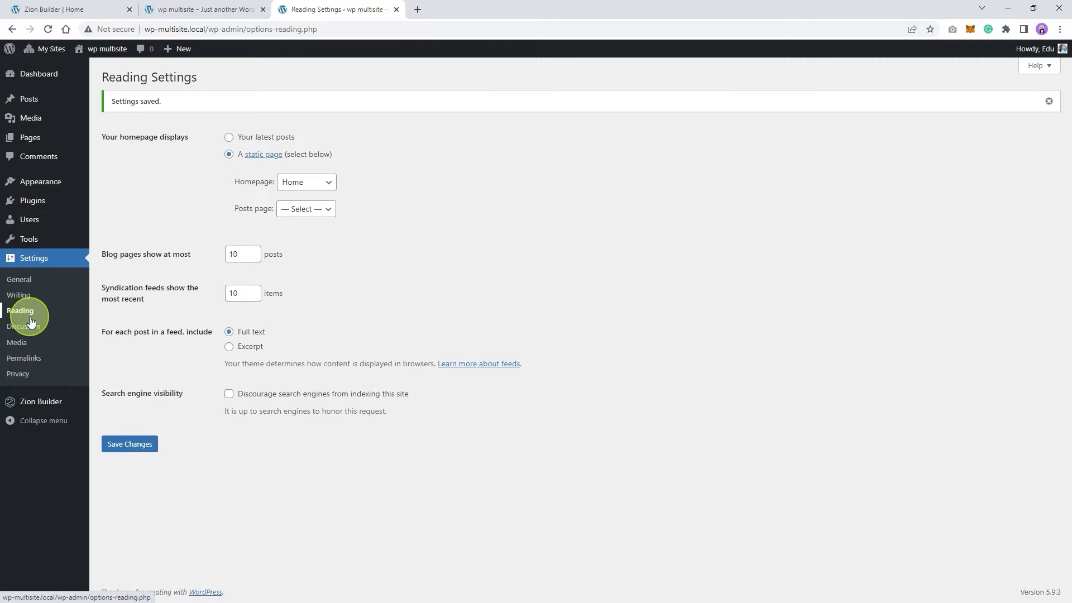
pyautogui.moveTo(42, 188)
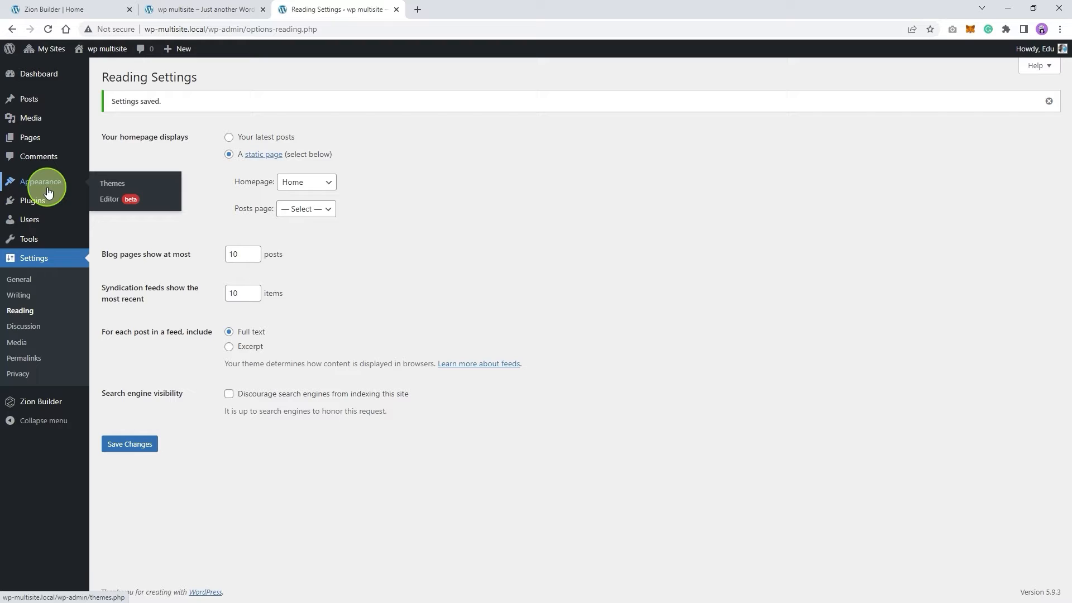
pyautogui.moveTo(46, 55)
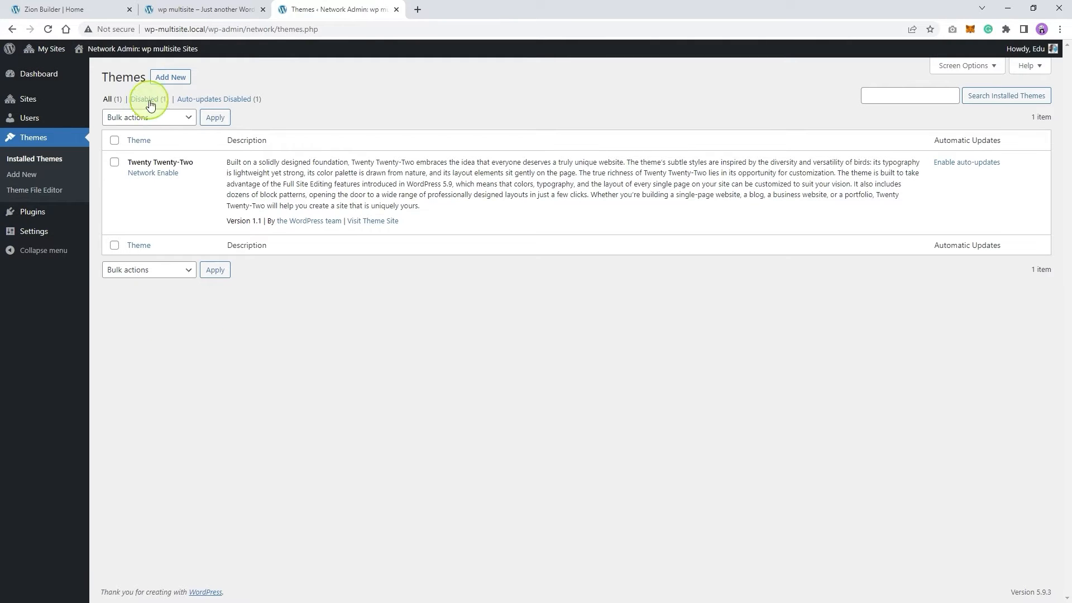
pyautogui.click(169, 77)
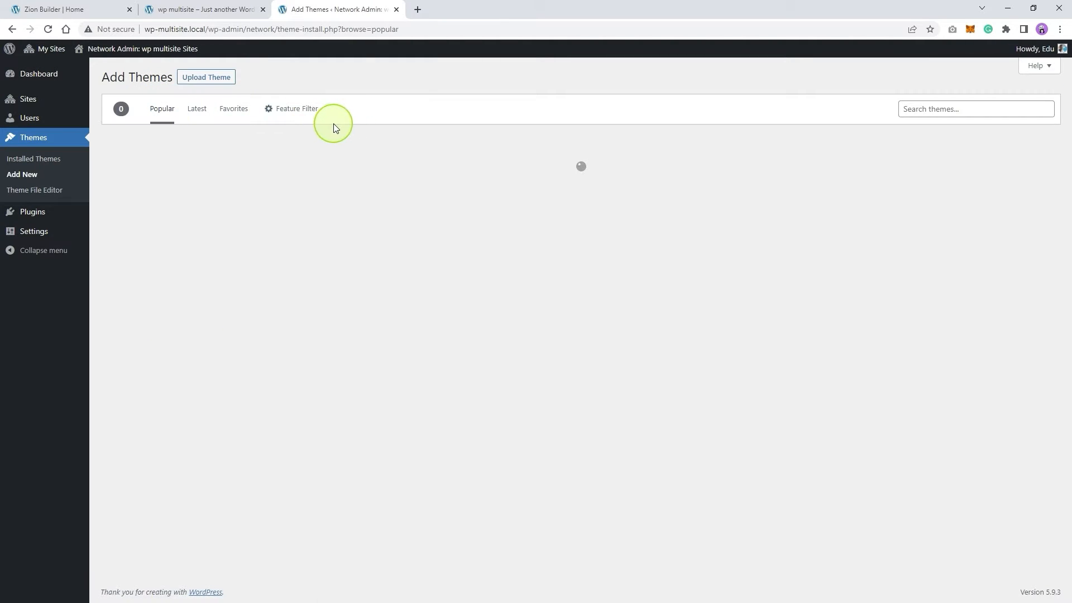
pyautogui.click(943, 109)
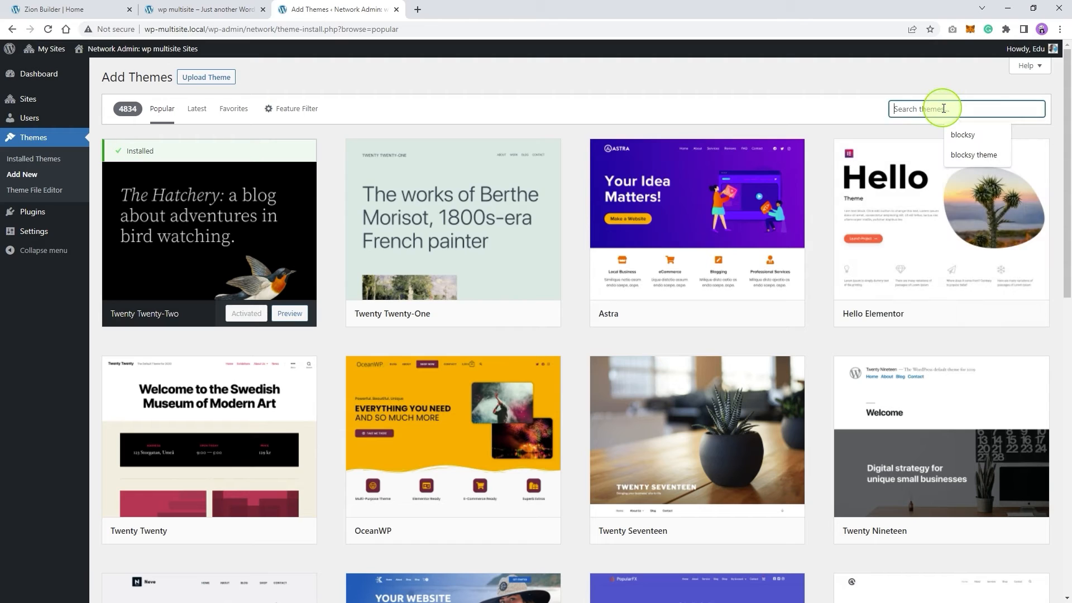
pyautogui.write('blocksy')
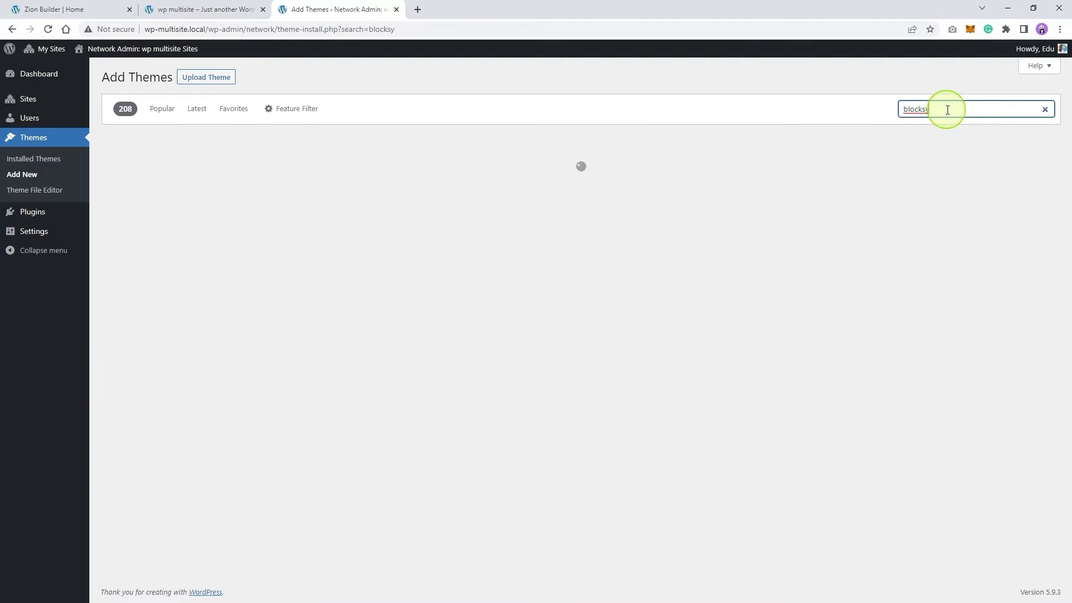
pyautogui.click(252, 316)
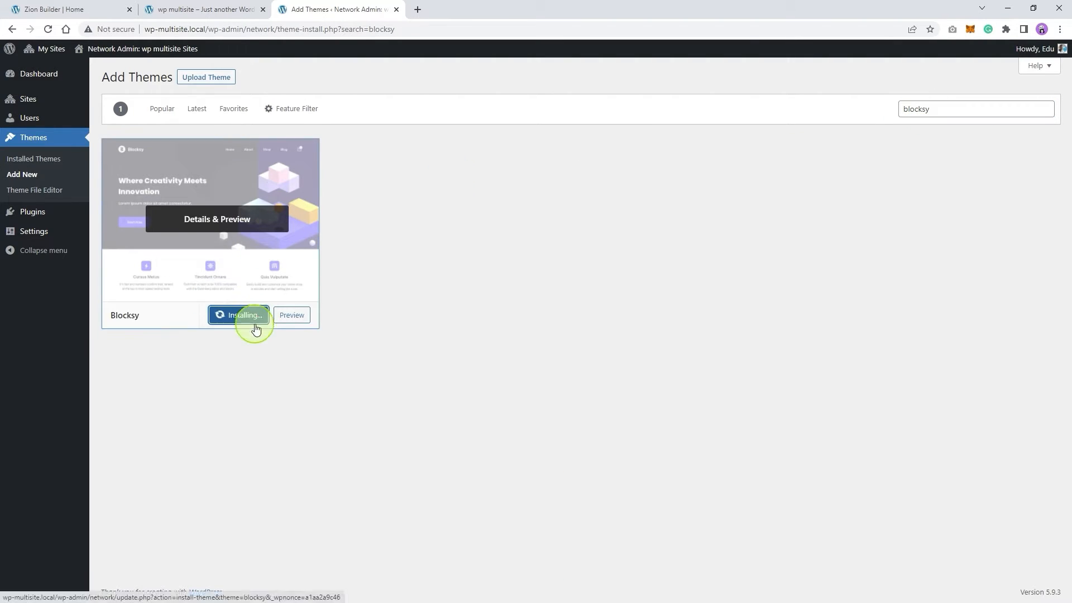
pyautogui.click(249, 315)
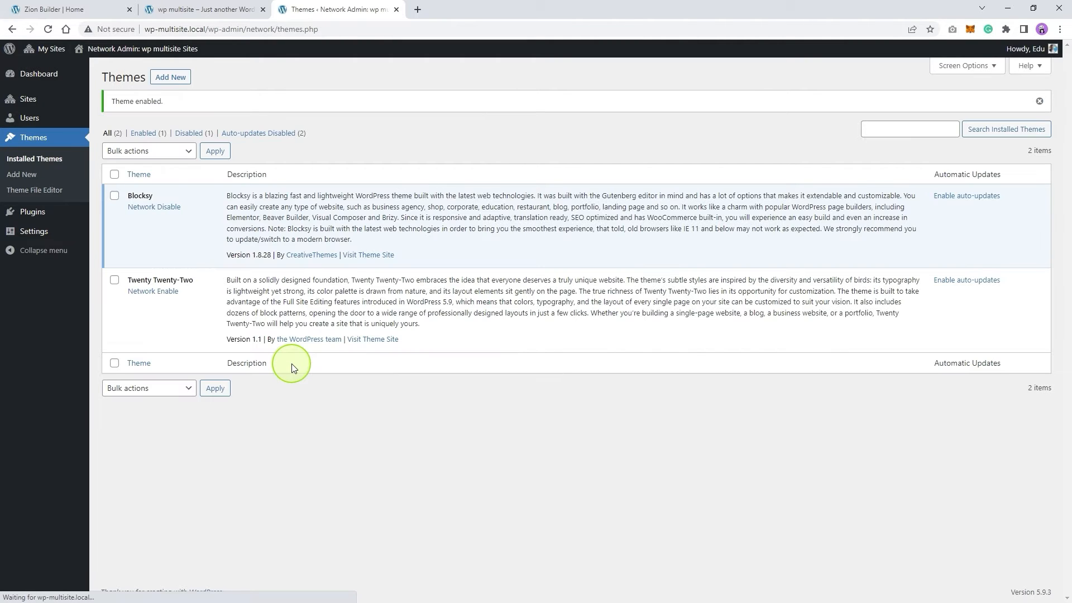
# Go to the wp multisite site's themes and activate Blocksy
pyautogui.moveTo(51, 55)
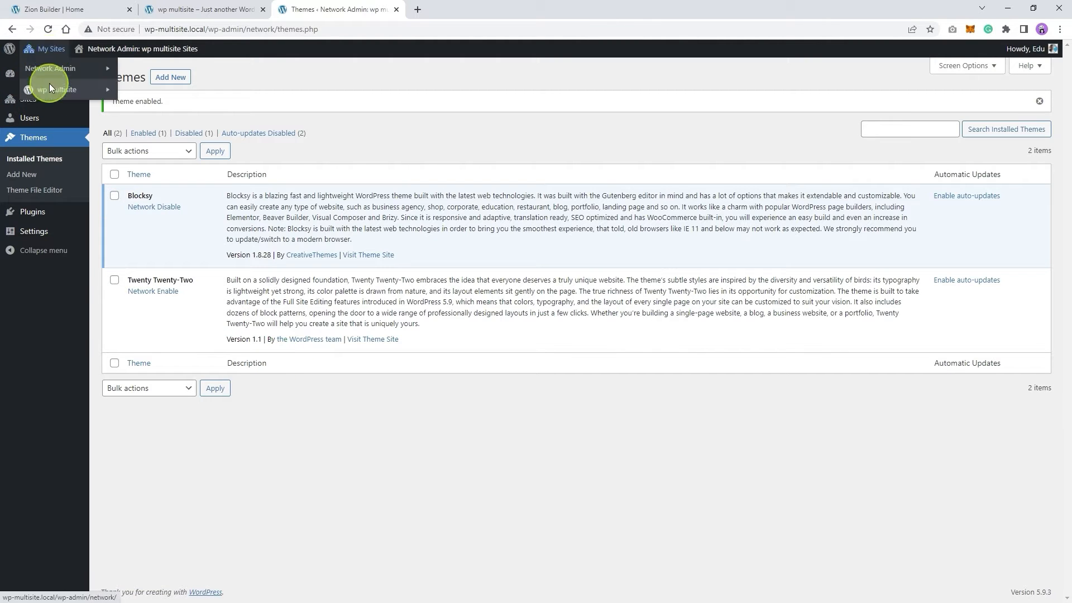
pyautogui.moveTo(59, 88)
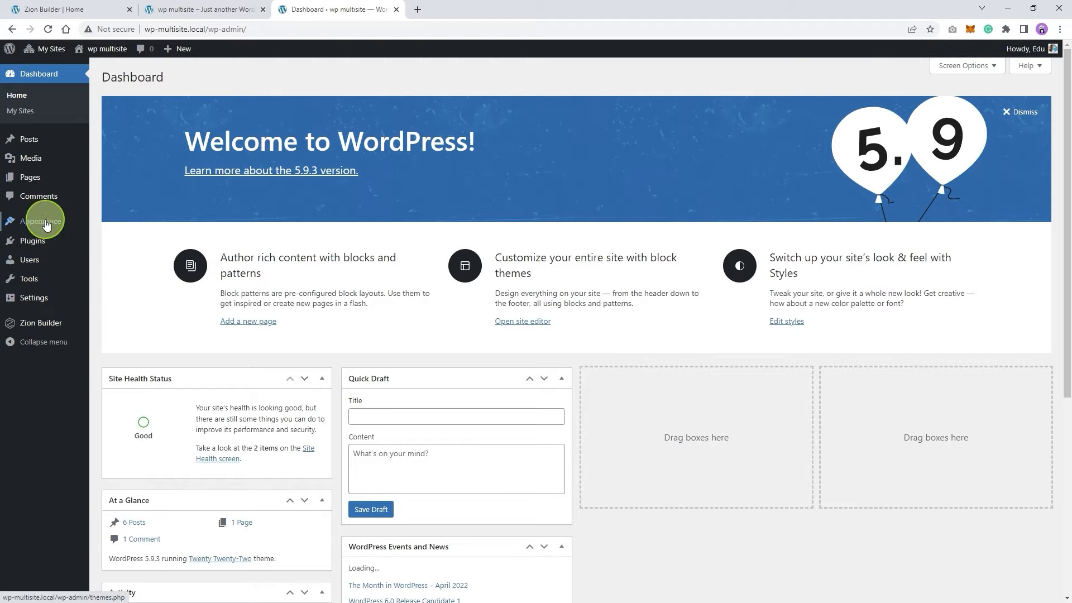
pyautogui.moveTo(64, 224)
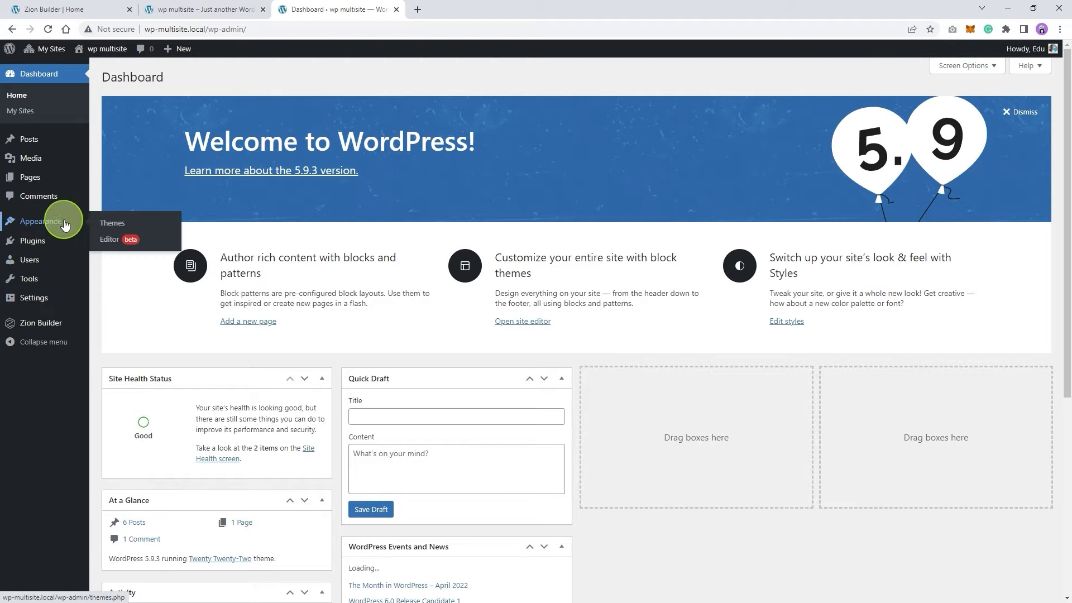
pyautogui.click(112, 223)
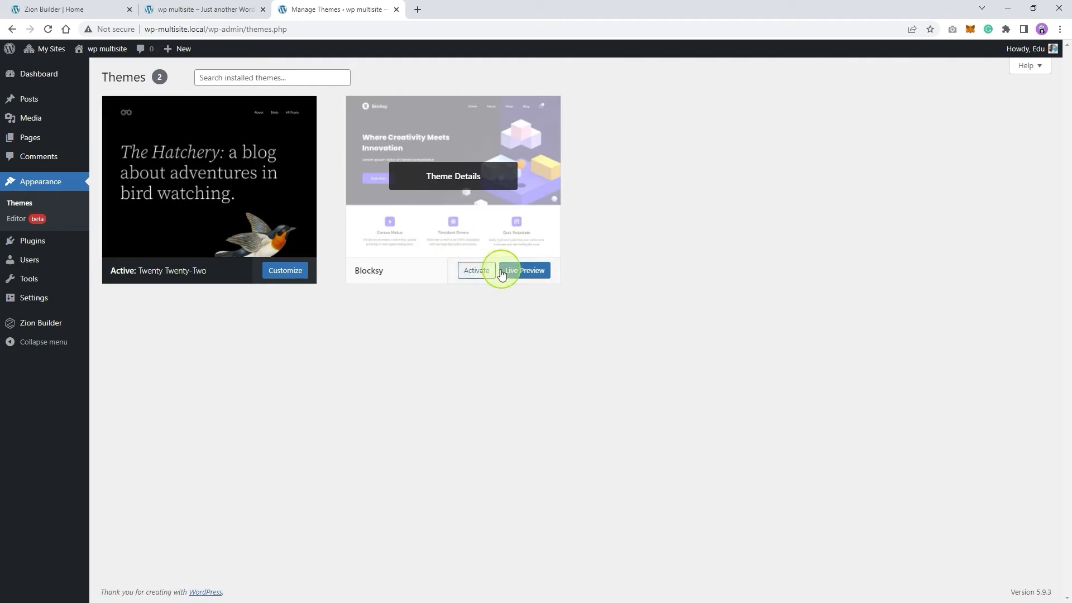
pyautogui.click(473, 271)
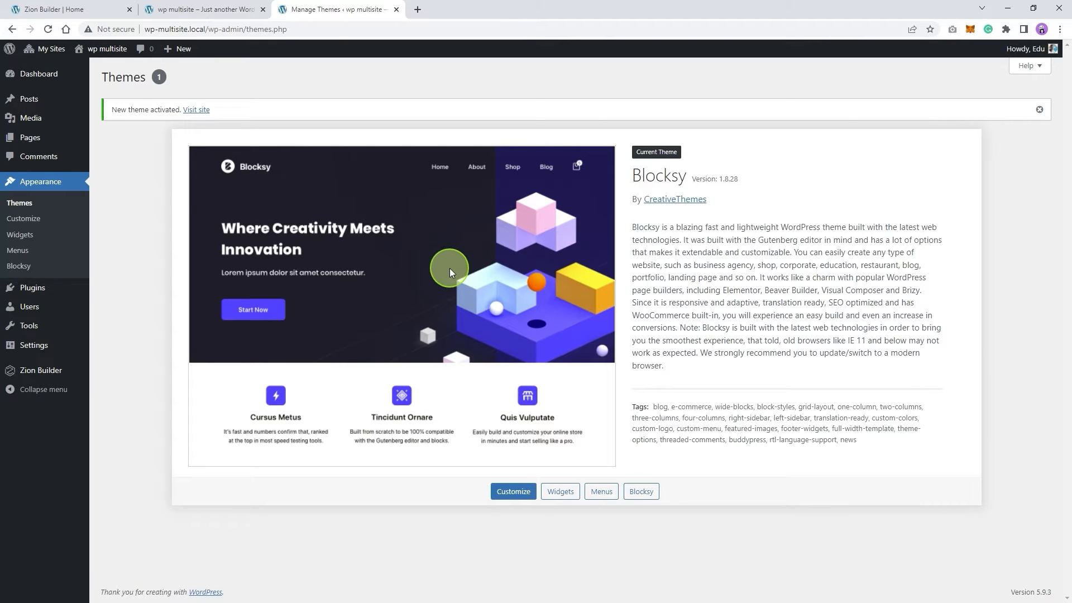
# Create a new navigation menu named "homepage menu"
pyautogui.click(32, 251)
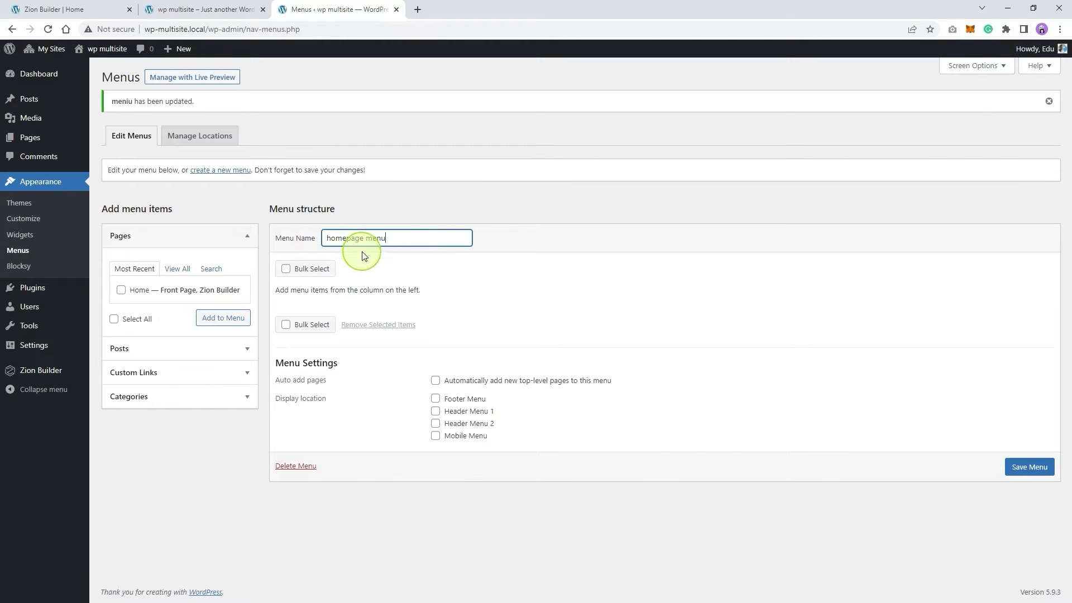
pyautogui.click(217, 177)
pyautogui.click(583, 91)
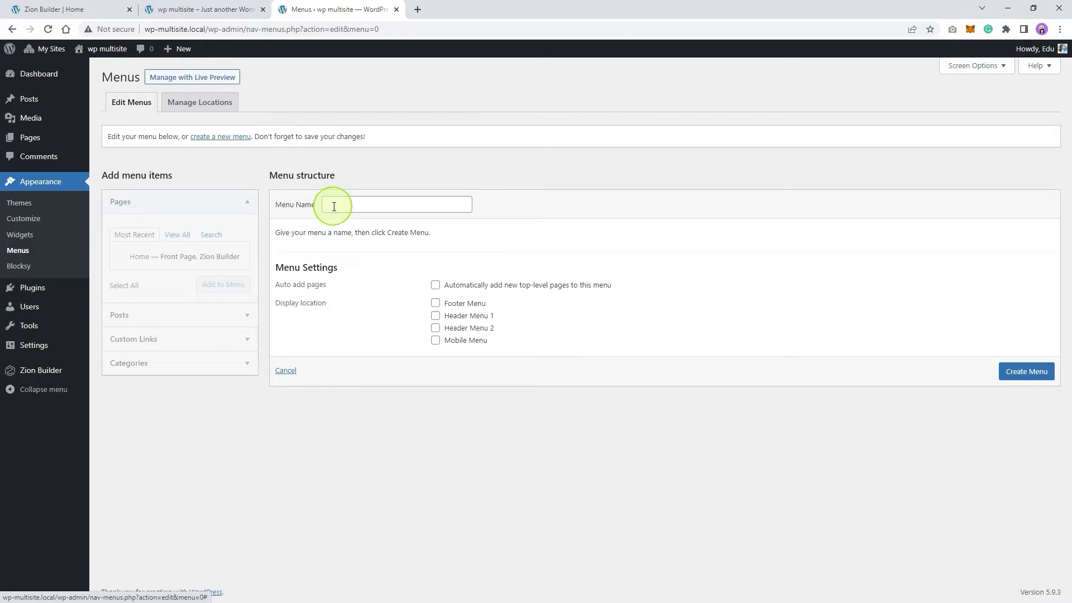
pyautogui.click(337, 207)
pyautogui.click(372, 232)
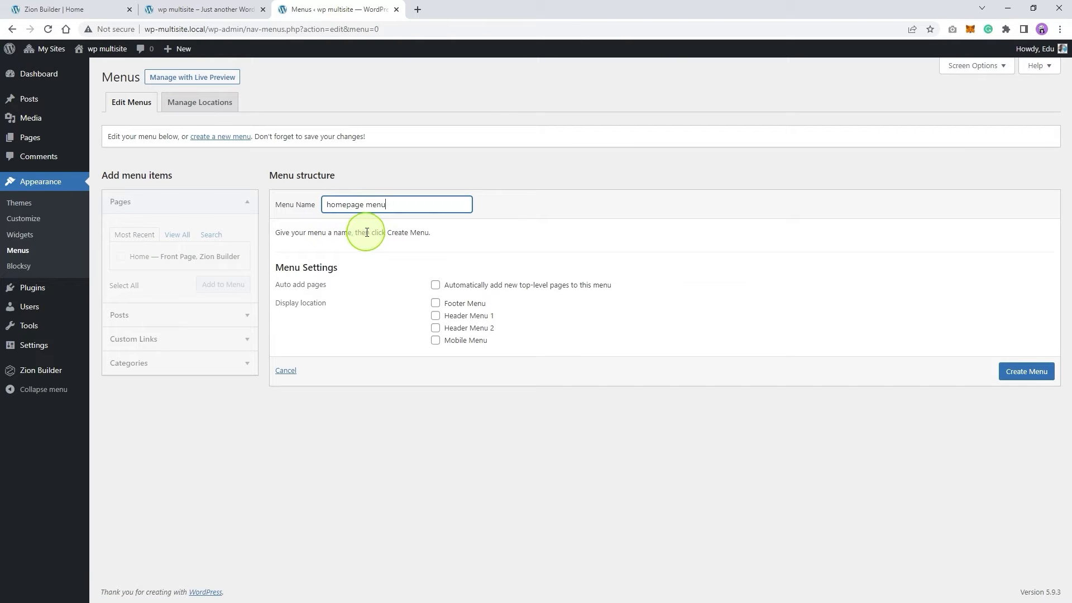
pyautogui.click(1027, 371)
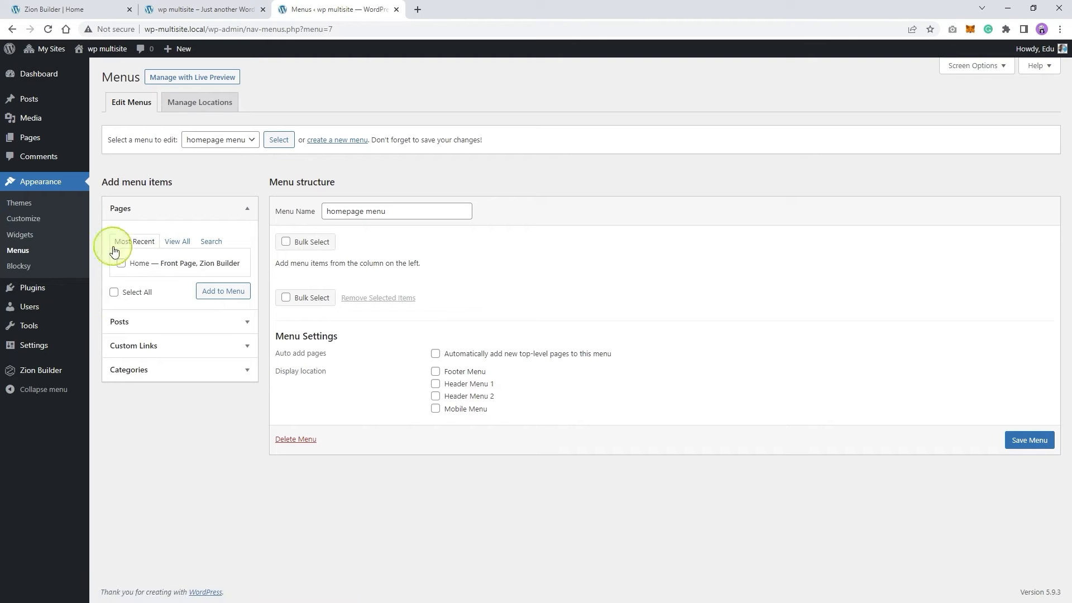
# Add the Home page to the homepage menu and save the menu
pyautogui.click(236, 290)
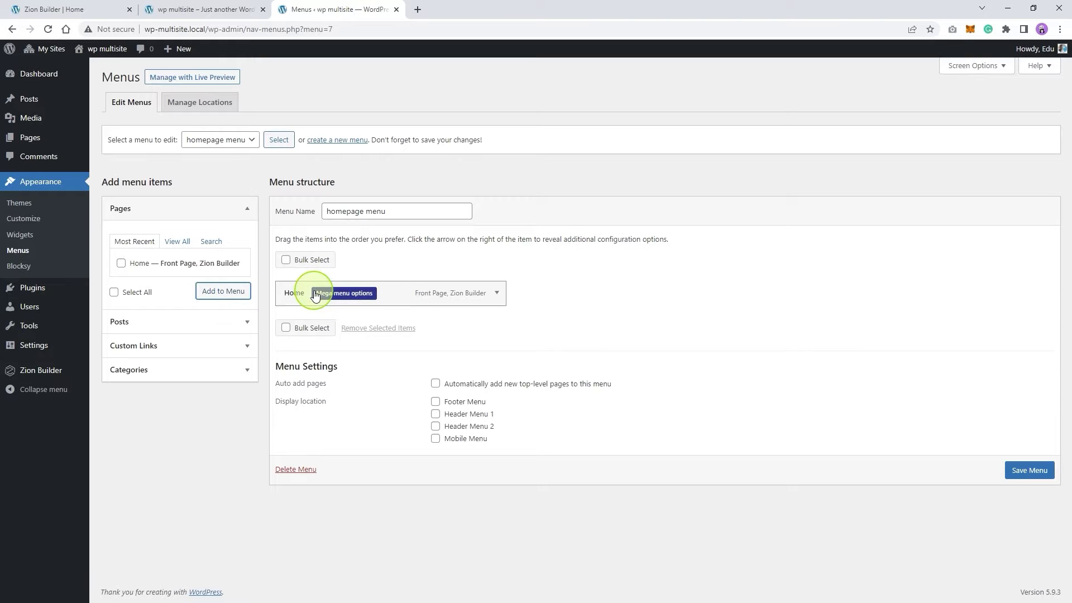
pyautogui.click(1031, 469)
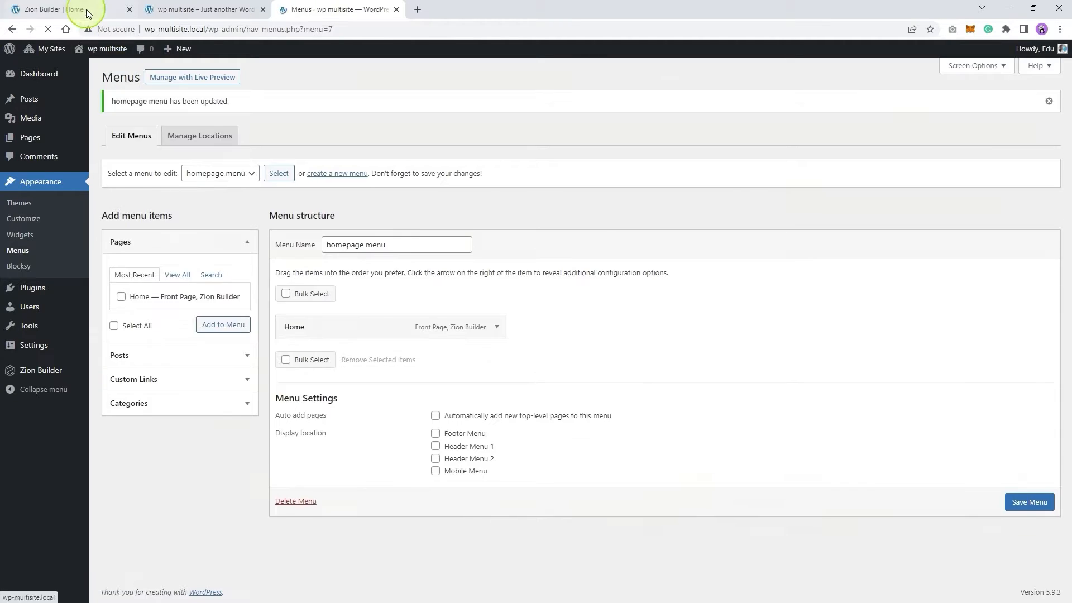
# Save and reload the page in the Zion Builder editor, set the header Menu element to "homepage menu", and save the page
pyautogui.click(89, 12)
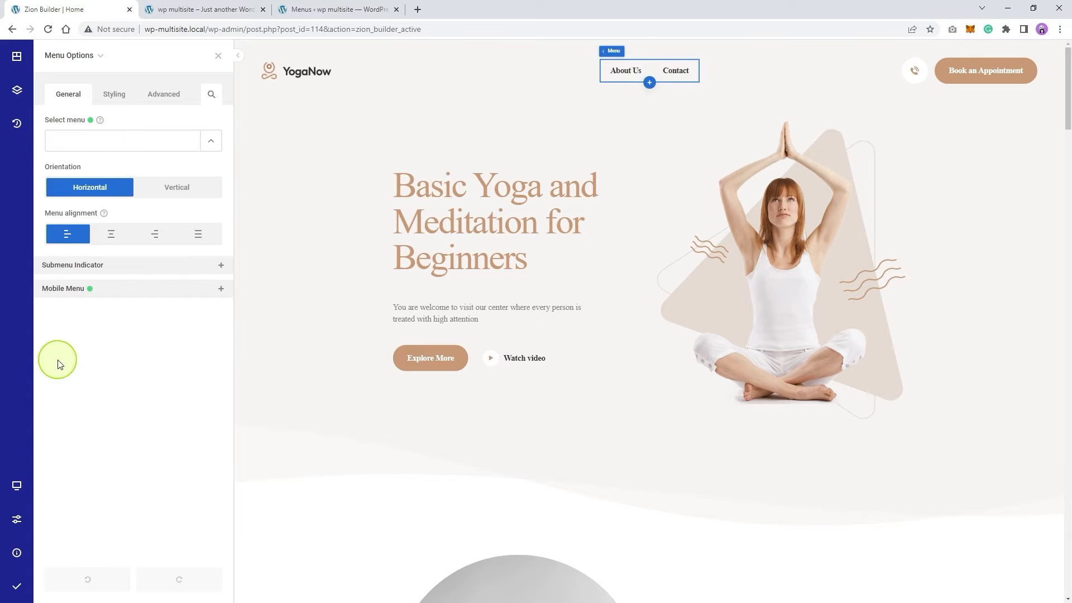
pyautogui.click(16, 584)
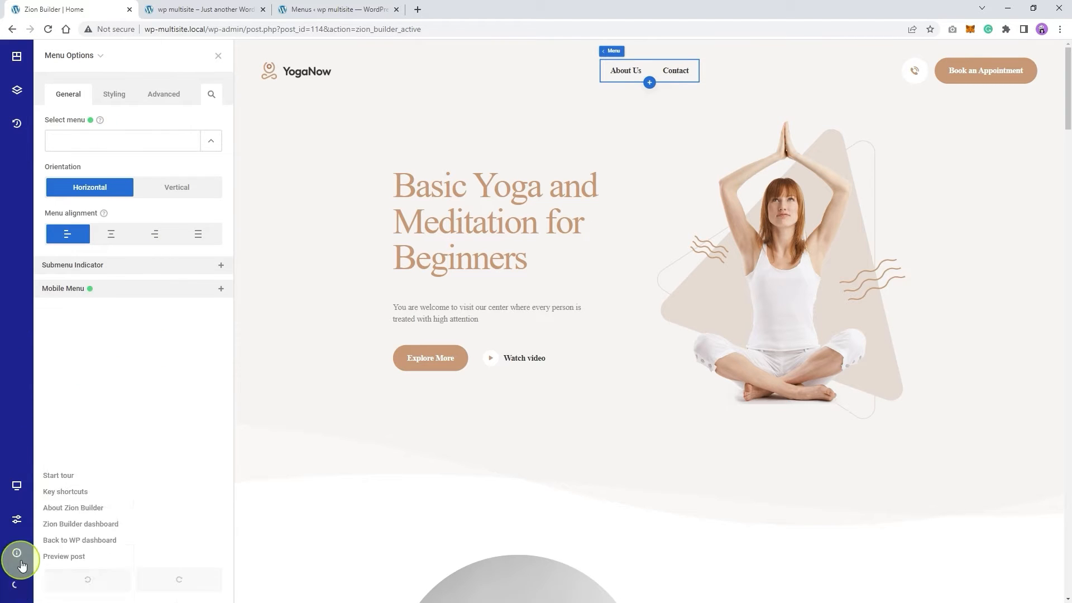
pyautogui.rightClick(13, 413)
pyautogui.click(41, 244)
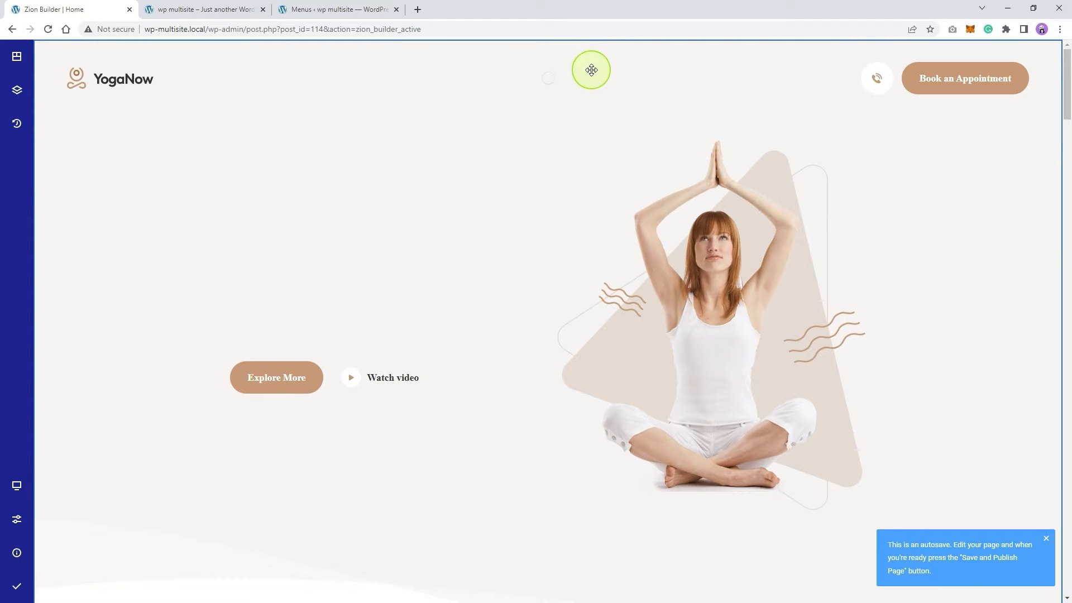
pyautogui.click(561, 76)
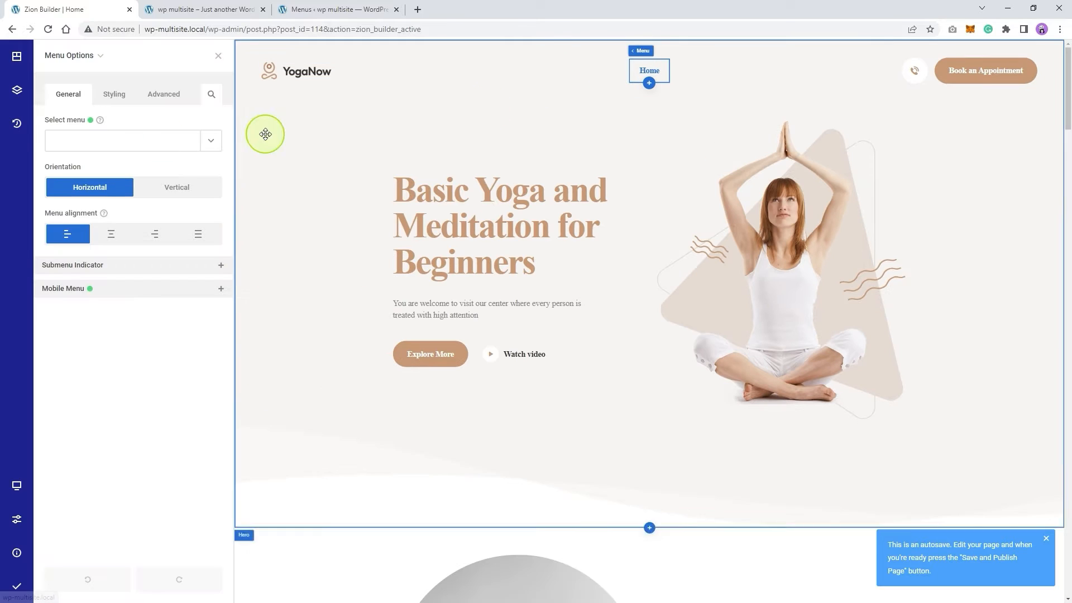
pyautogui.click(167, 139)
pyautogui.click(88, 159)
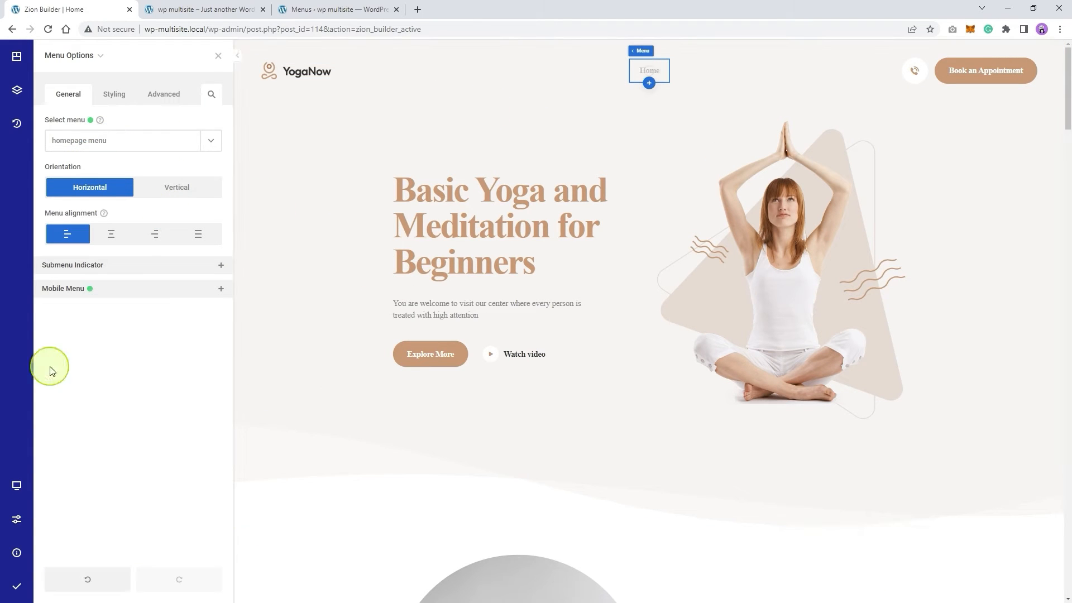
pyautogui.moveTo(17, 591)
# Reload the live site's homepage and check the navigation menu in its header
pyautogui.click(208, 9)
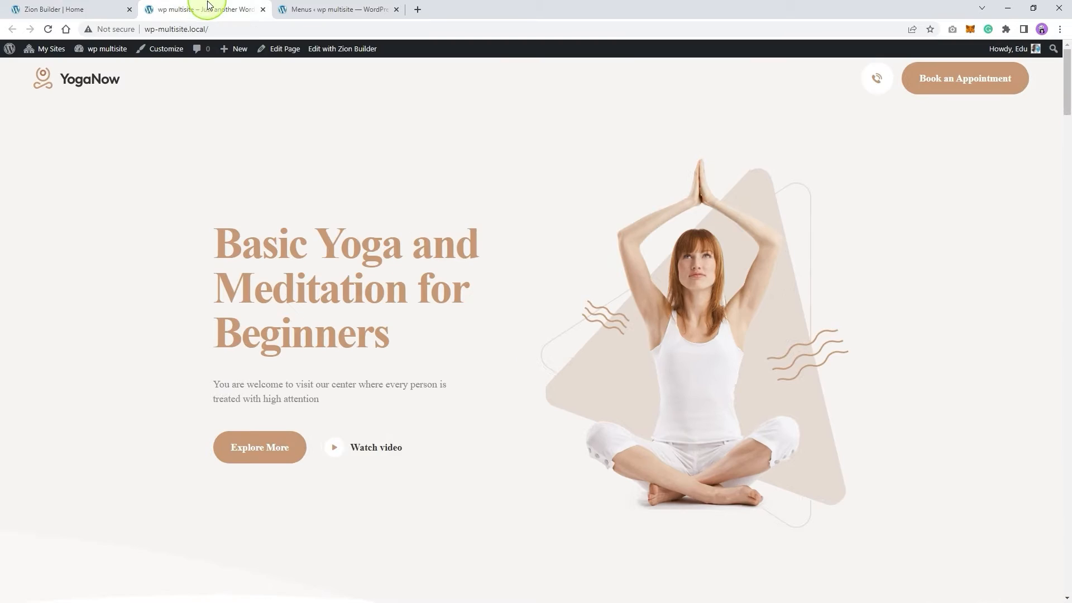
pyautogui.rightClick(220, 168)
pyautogui.click(278, 210)
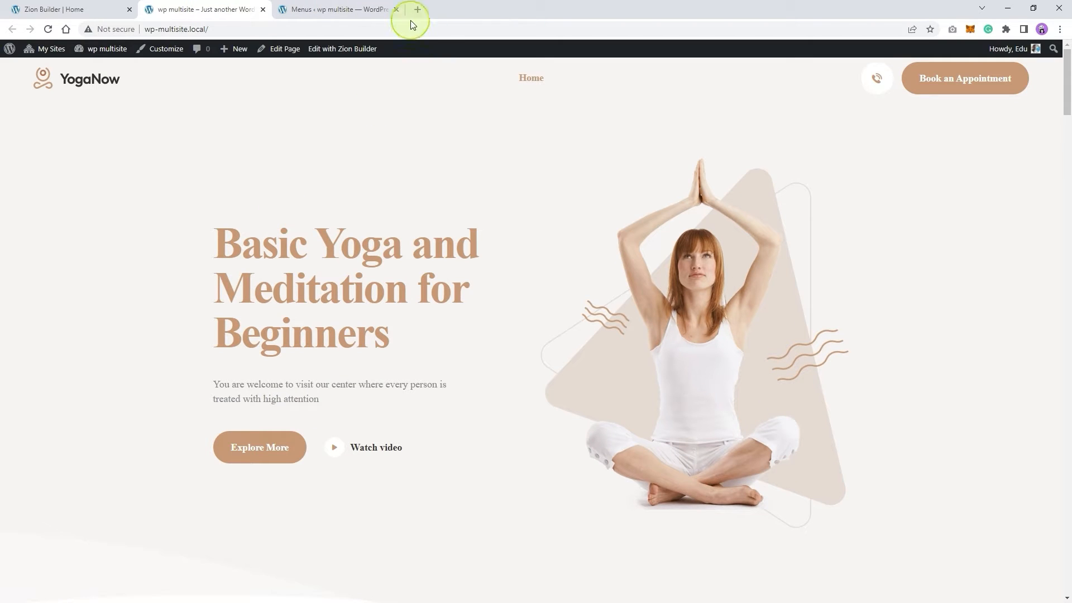
# Add a custom link with URL "#" and link text "Blog" to the homepage menu, and save the menu
pyautogui.click(351, 9)
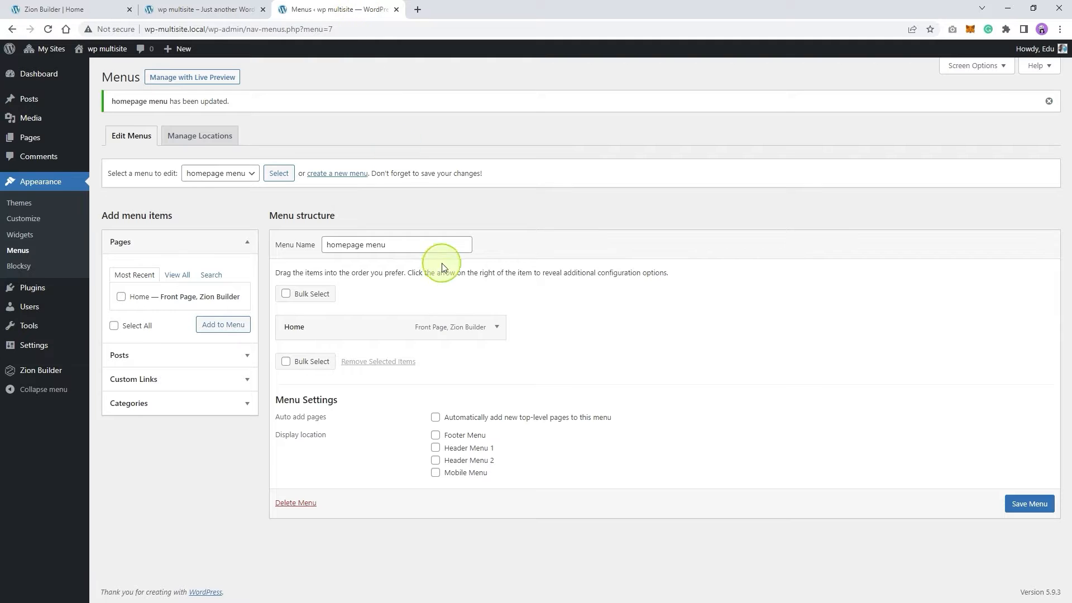
pyautogui.click(155, 380)
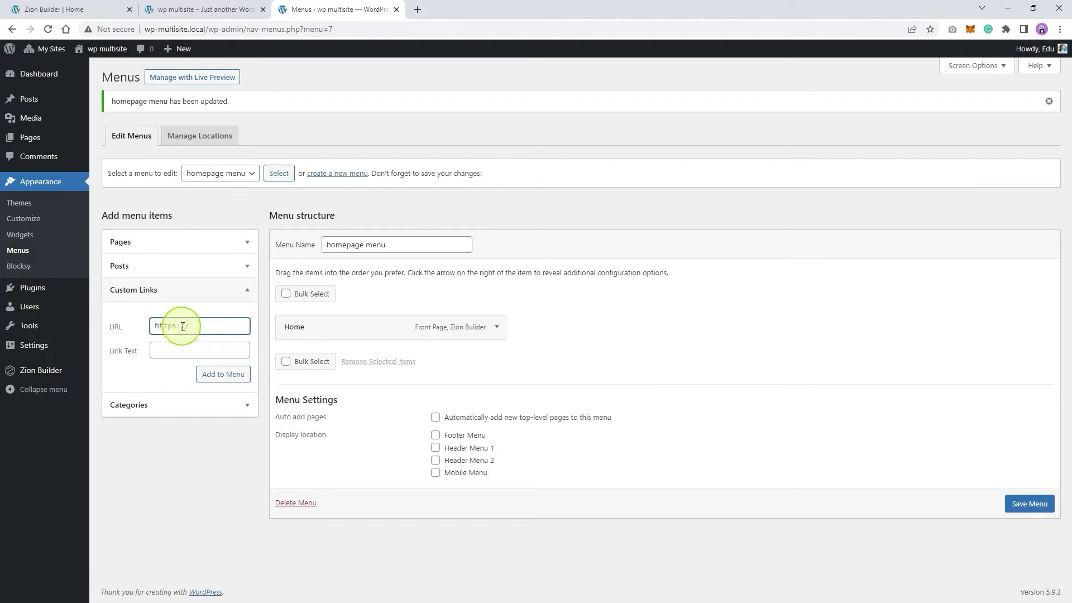
pyautogui.click(178, 350)
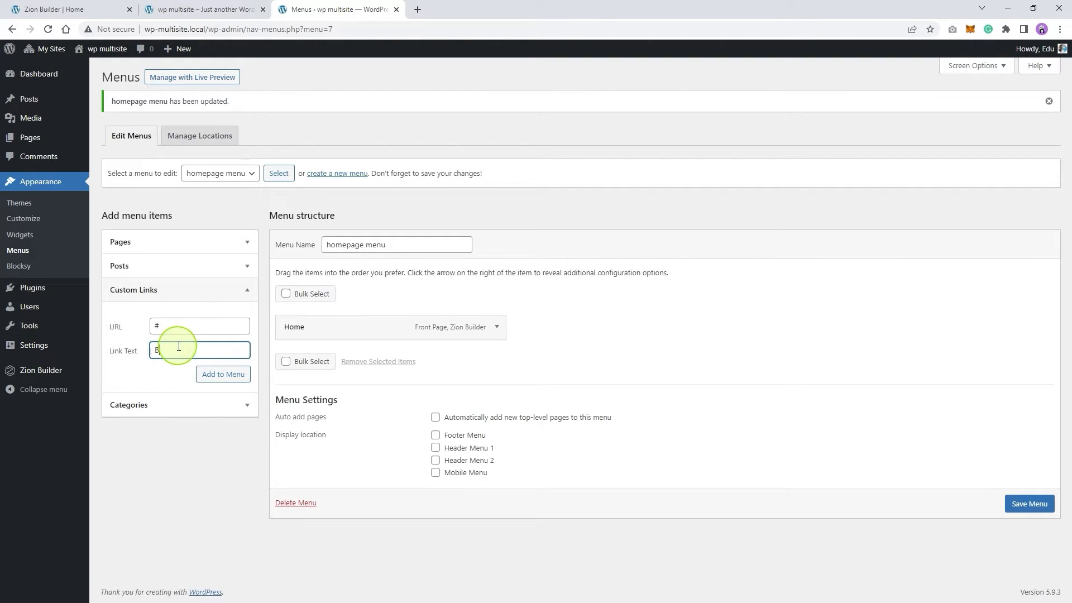
pyautogui.click(222, 374)
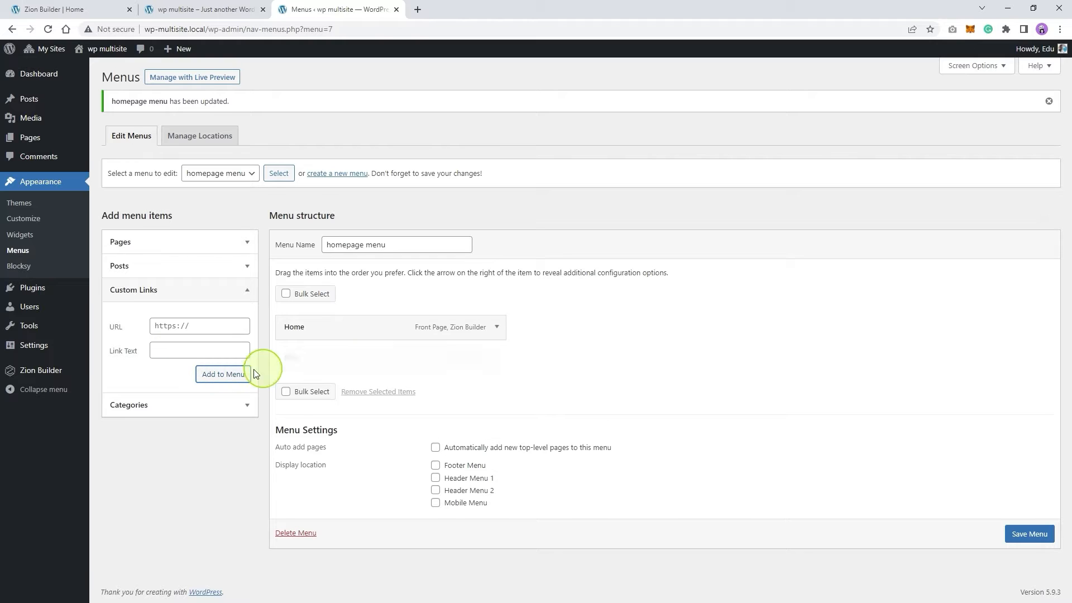
pyautogui.click(1029, 533)
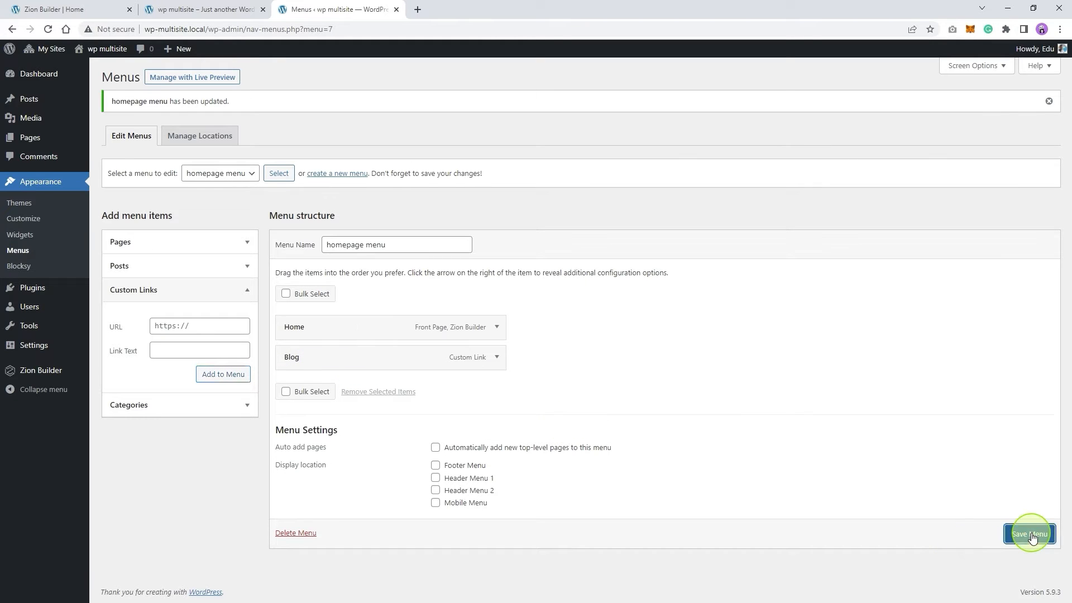
# Reload both the live homepage and the Zion Builder editor to check the Blog item in the header menu
pyautogui.click(222, 12)
pyautogui.rightClick(156, 148)
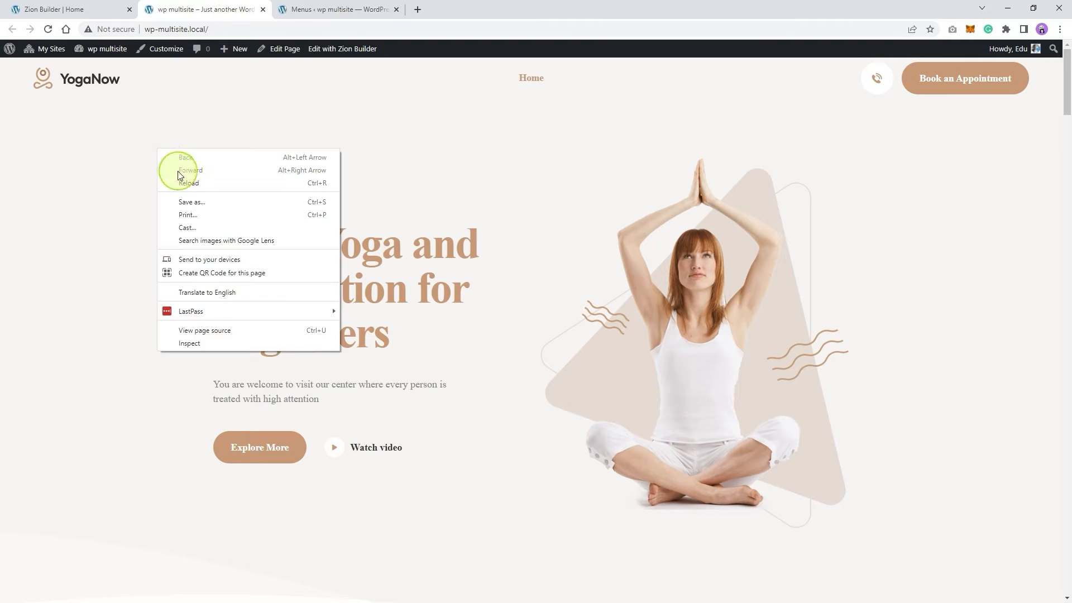
pyautogui.click(188, 183)
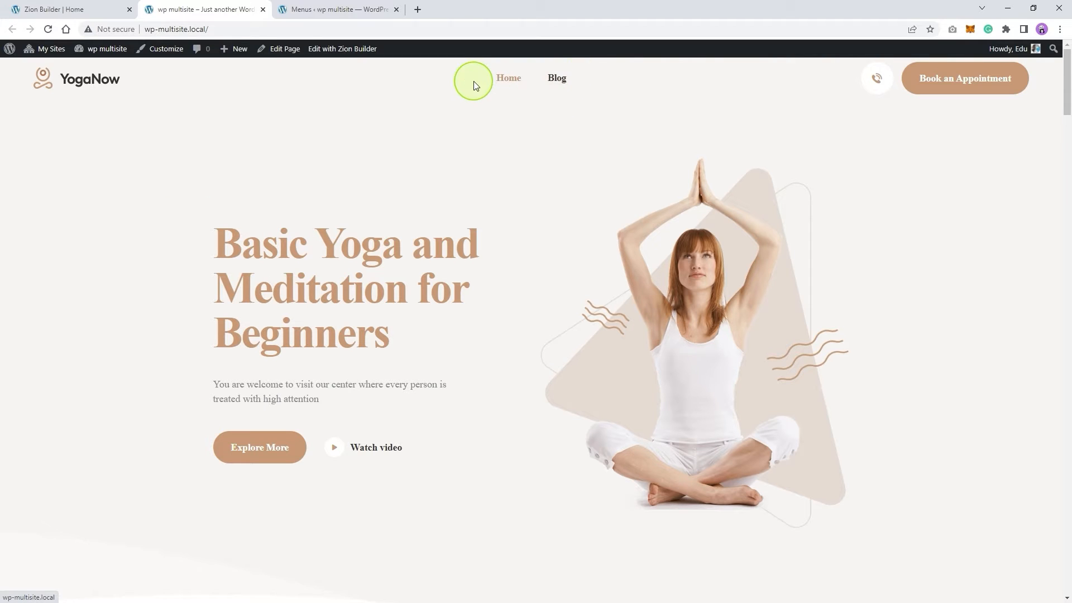
pyautogui.click(93, 9)
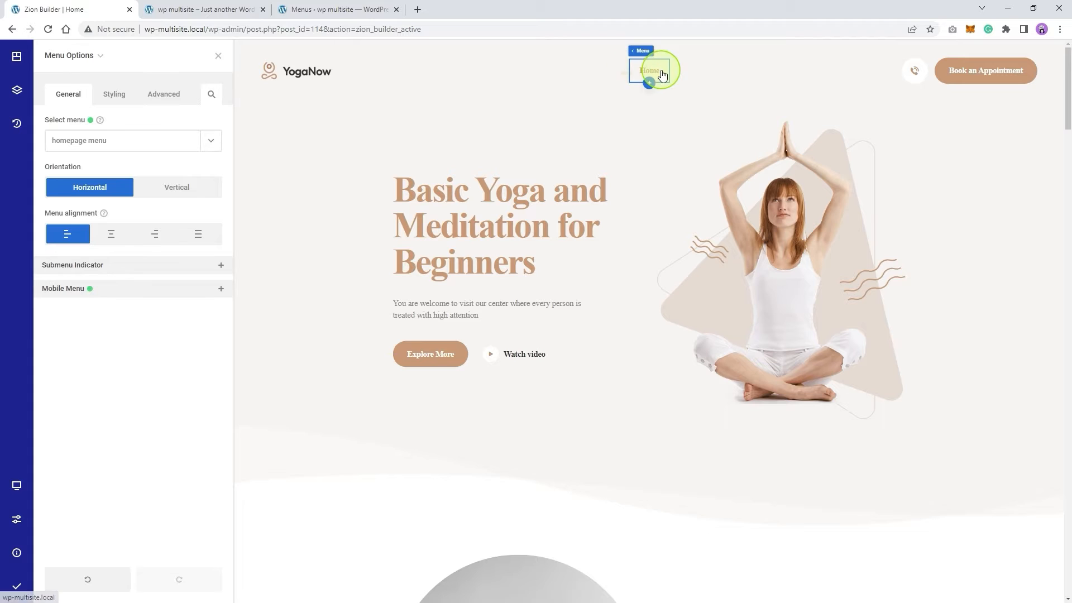
pyautogui.rightClick(12, 261)
pyautogui.click(38, 300)
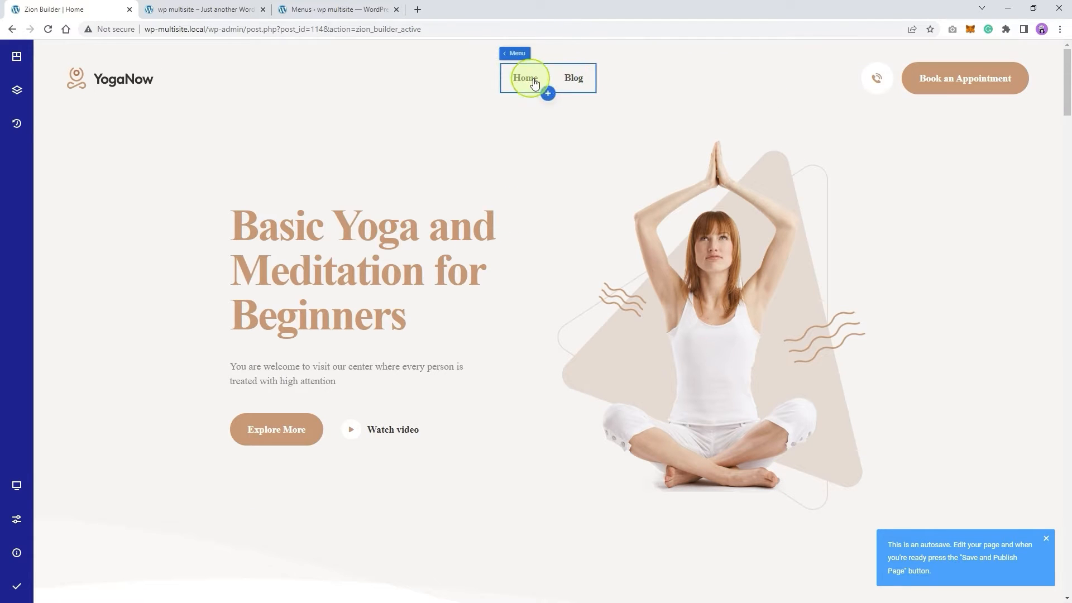
# Save the Header section to the library with the title "header" and close the save dialog
pyautogui.scroll(-4, 397, 307)
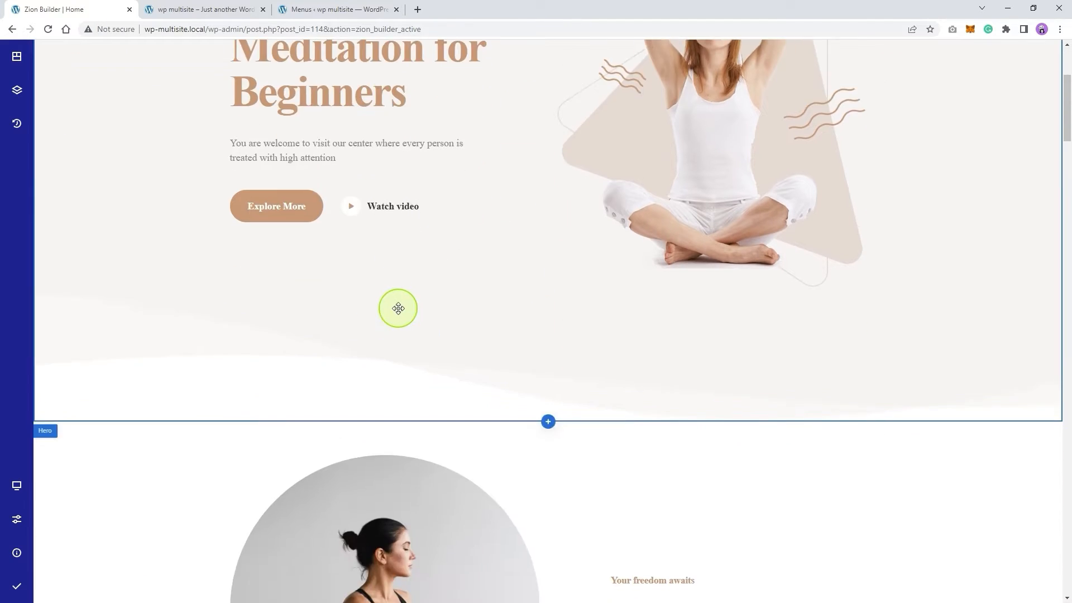
pyautogui.scroll(4, 396, 307)
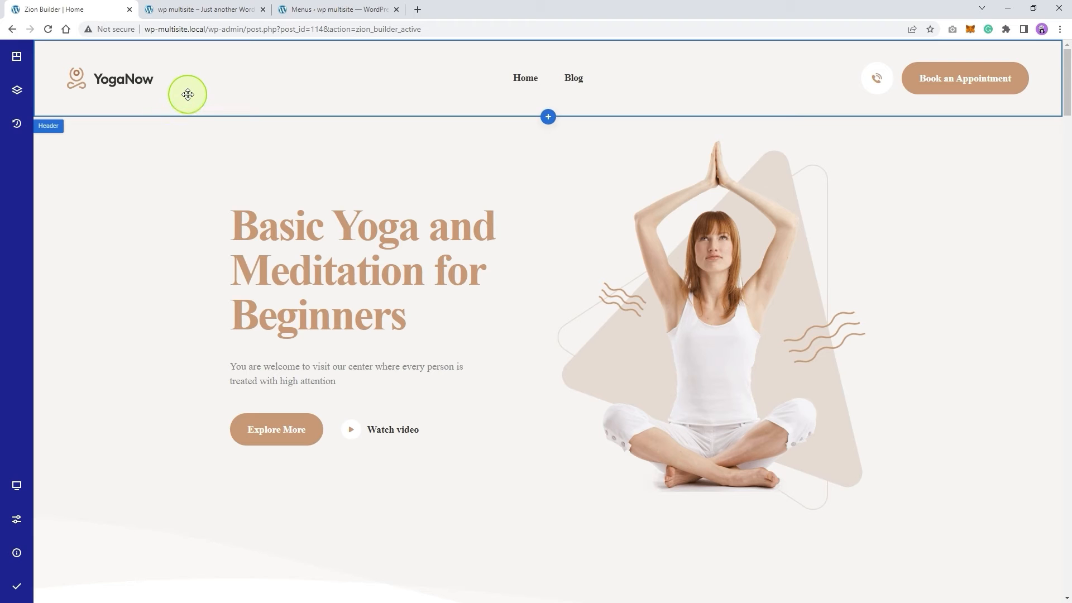
pyautogui.rightClick(188, 94)
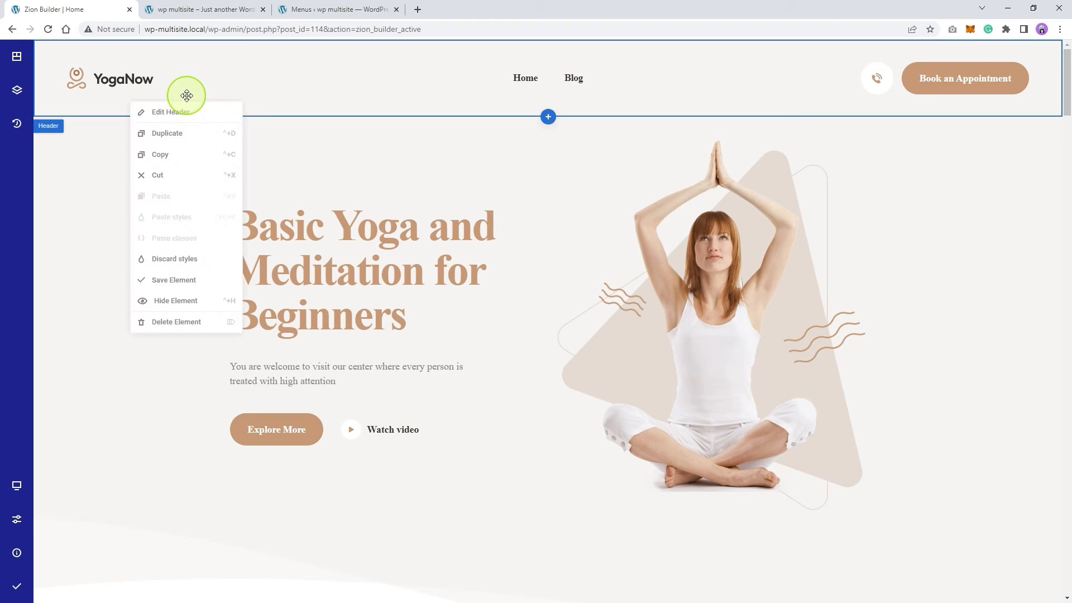
pyautogui.click(180, 282)
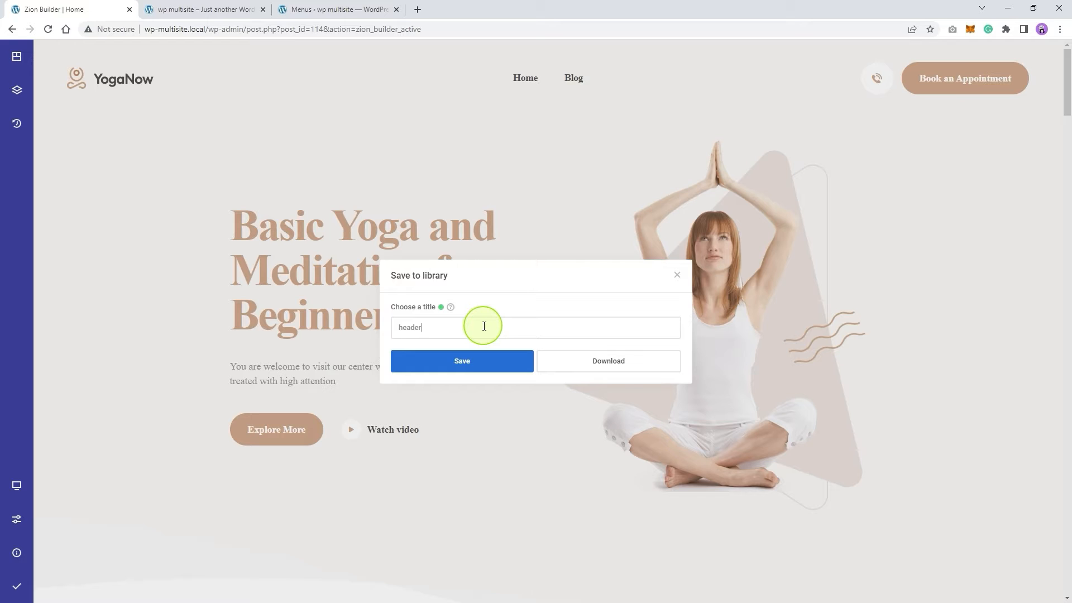
pyautogui.click(483, 363)
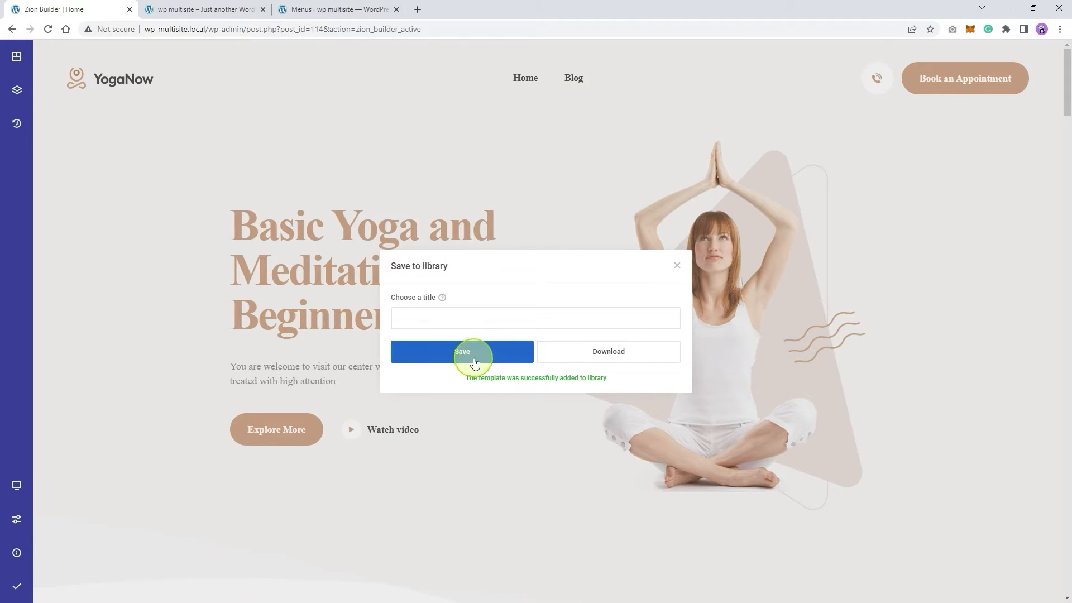
pyautogui.click(155, 204)
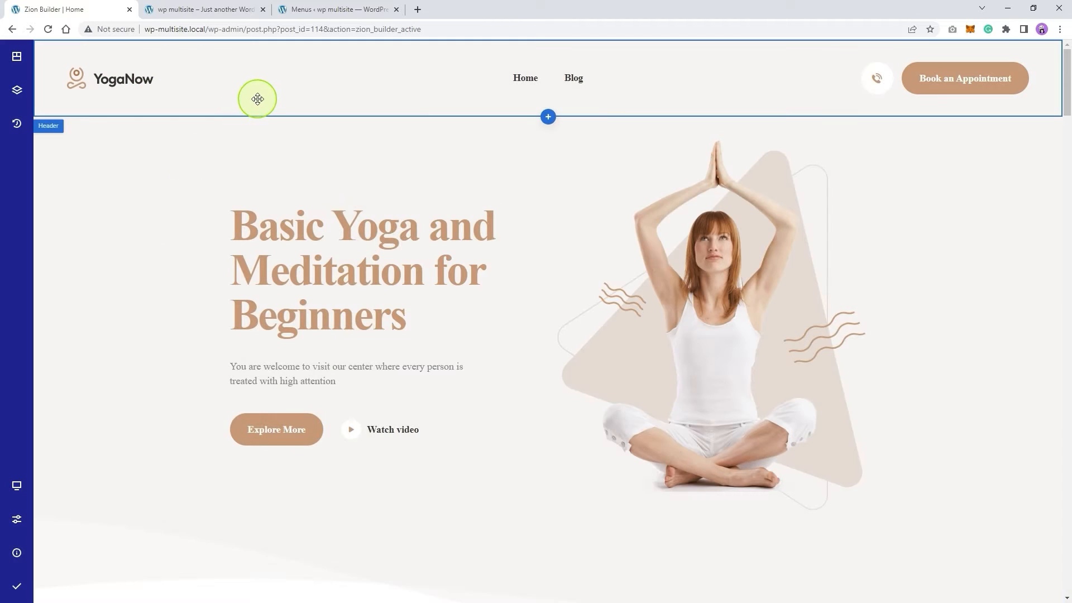
# Show the page's tree view, select the Header section, and expand its child elements in the tree
pyautogui.click(17, 56)
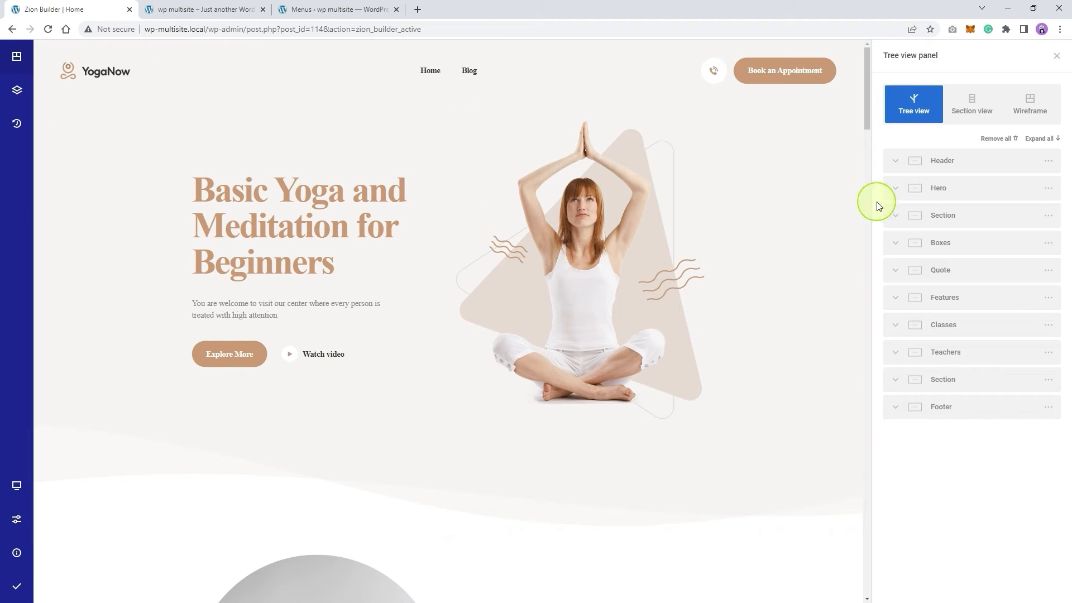
pyautogui.click(183, 92)
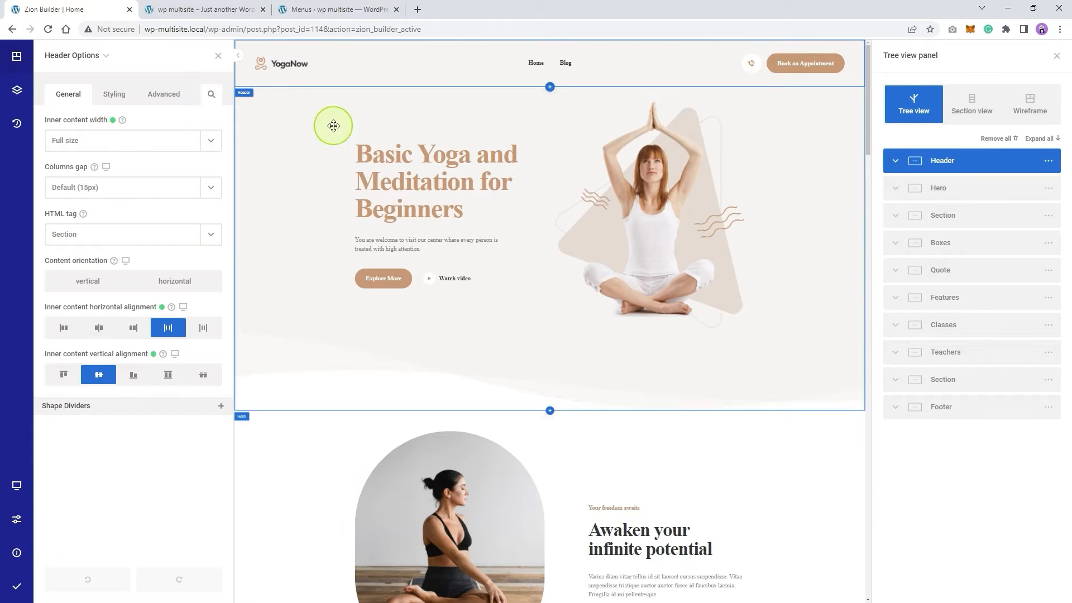
pyautogui.click(896, 161)
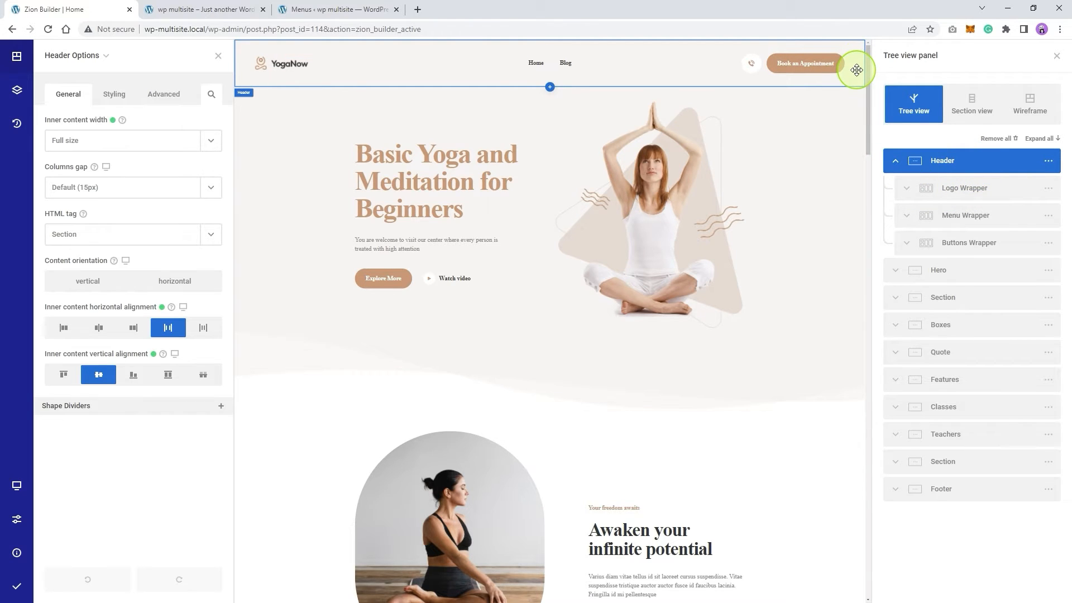
pyautogui.click(1048, 161)
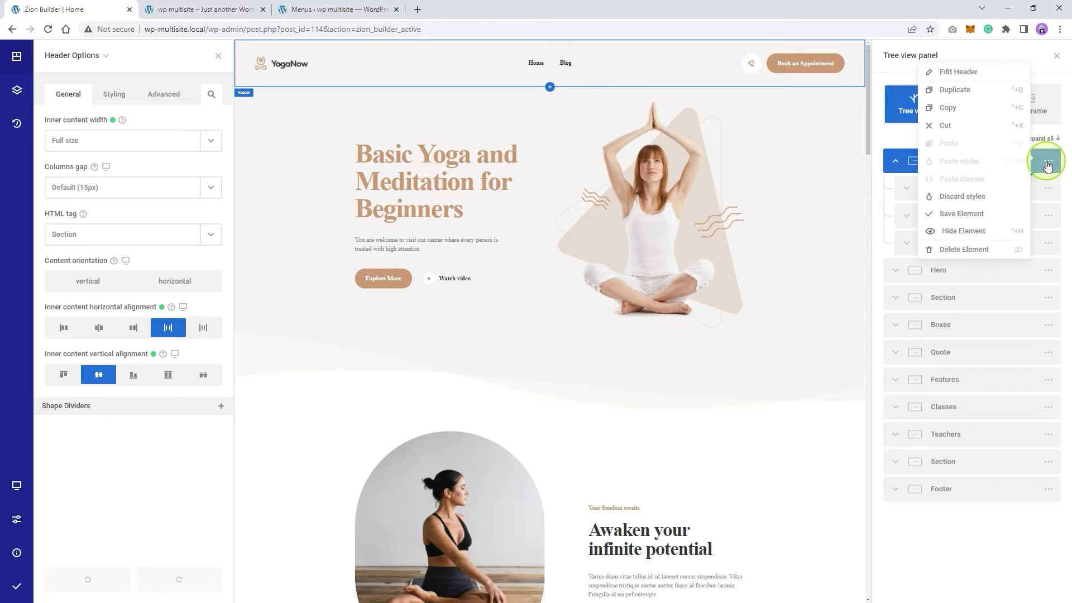
pyautogui.click(957, 221)
pyautogui.click(677, 276)
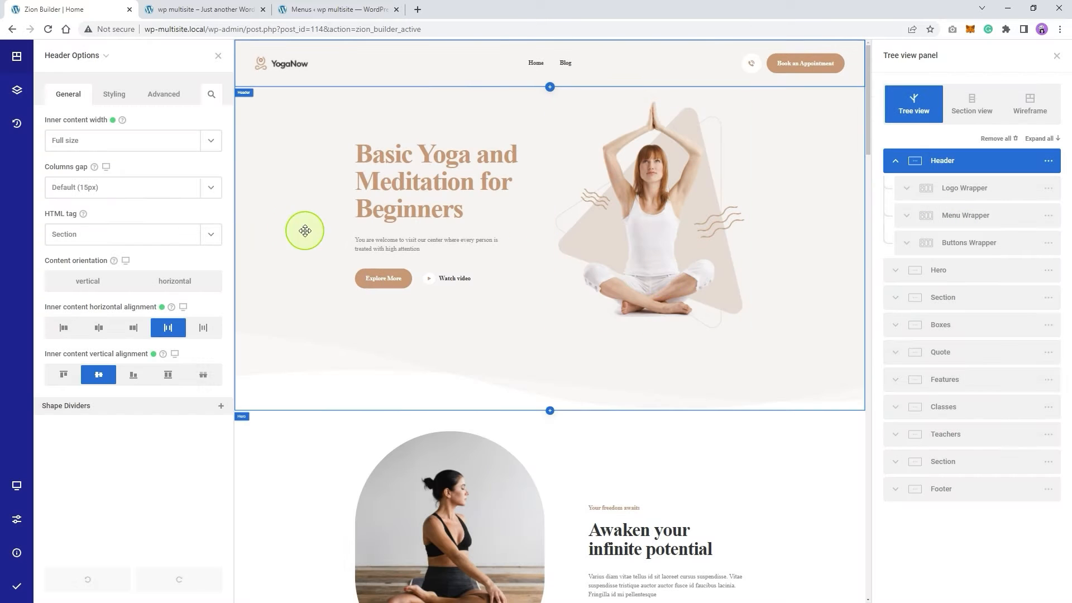
# Save the Footer section to the library with the title "footer" and close the save dialog
pyautogui.scroll(-10, 489, 226)
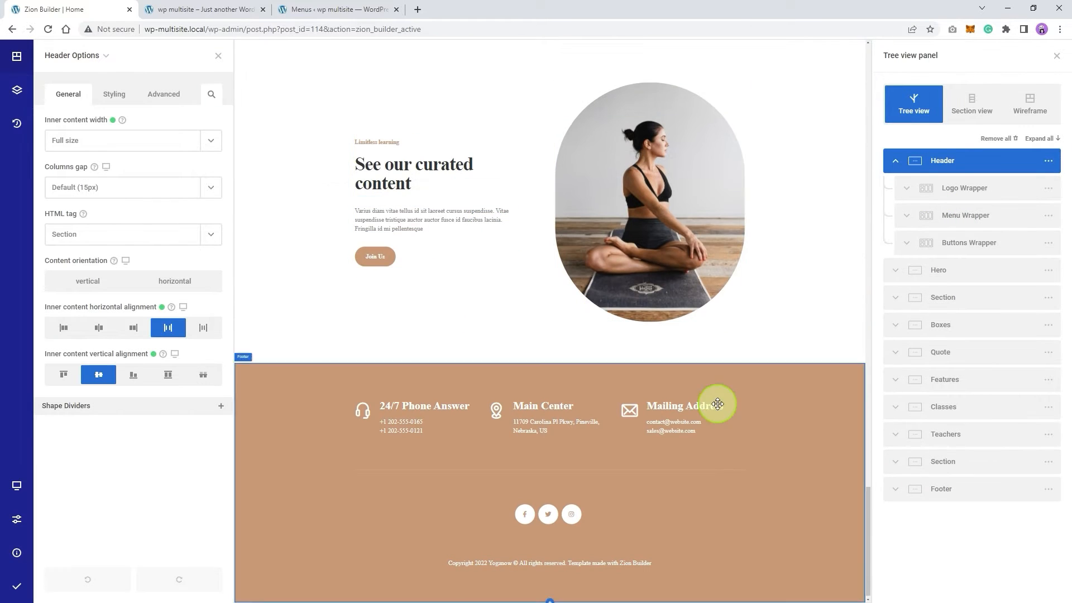
pyautogui.click(972, 488)
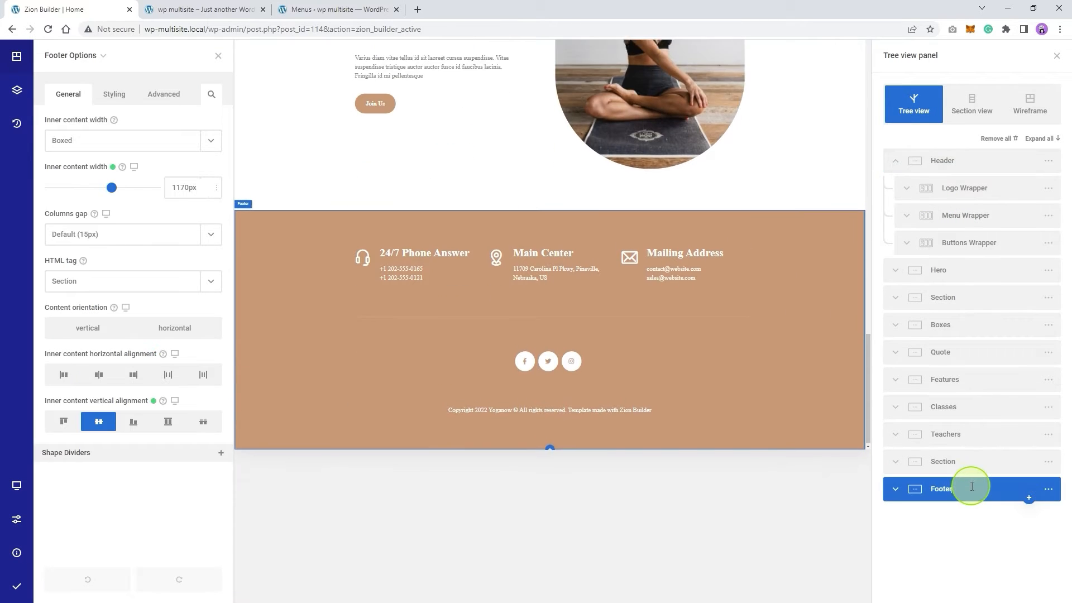
pyautogui.click(1049, 489)
pyautogui.click(961, 541)
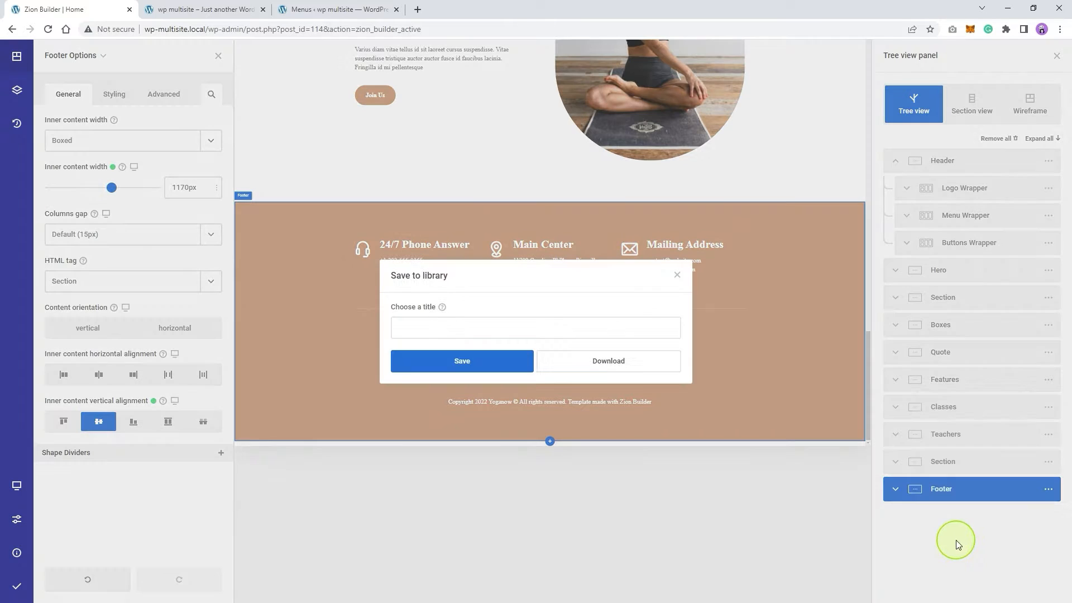
pyautogui.click(560, 331)
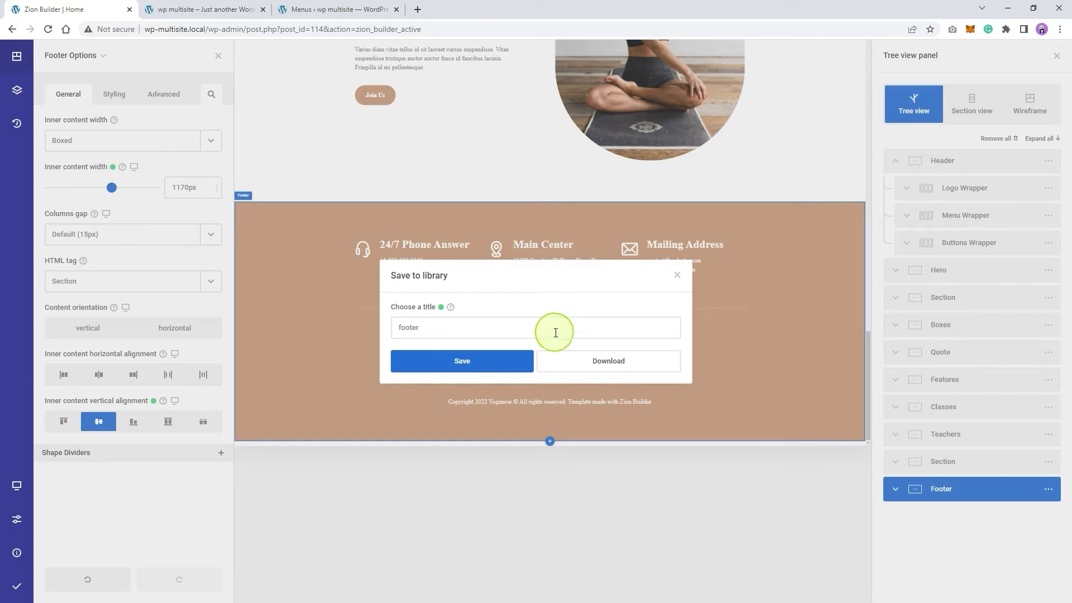
pyautogui.click(500, 360)
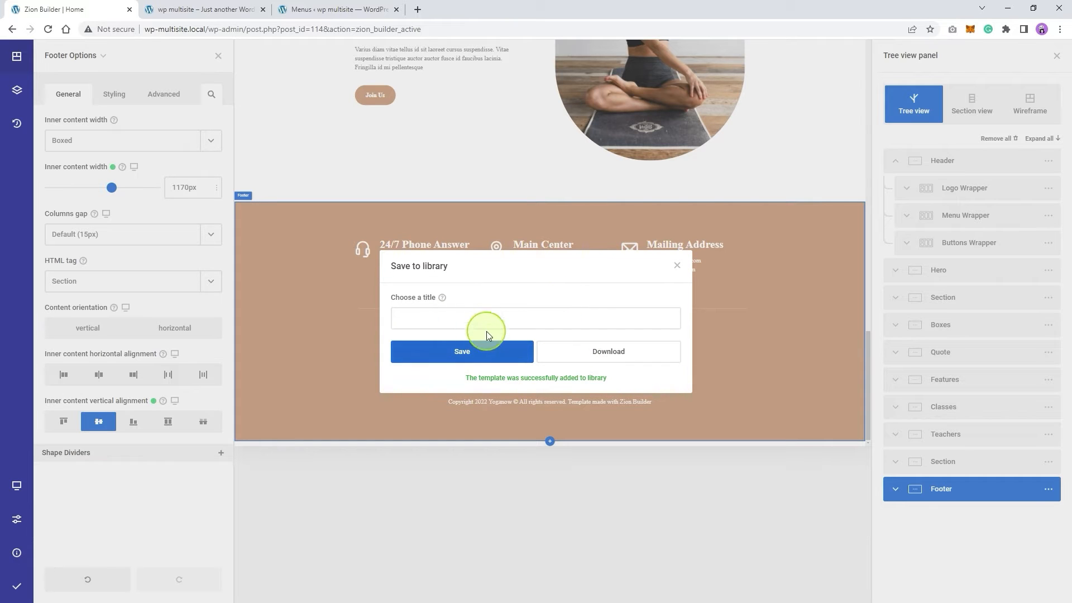
pyautogui.click(677, 266)
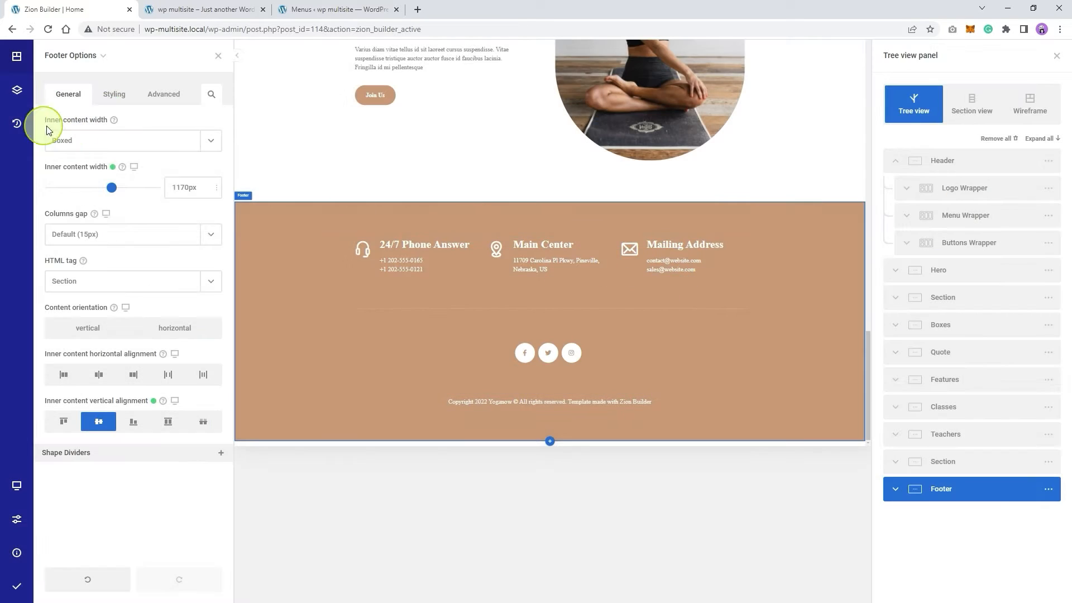
# Check the saved header and footer templates in the local library, refresh the library, and close it
pyautogui.click(17, 88)
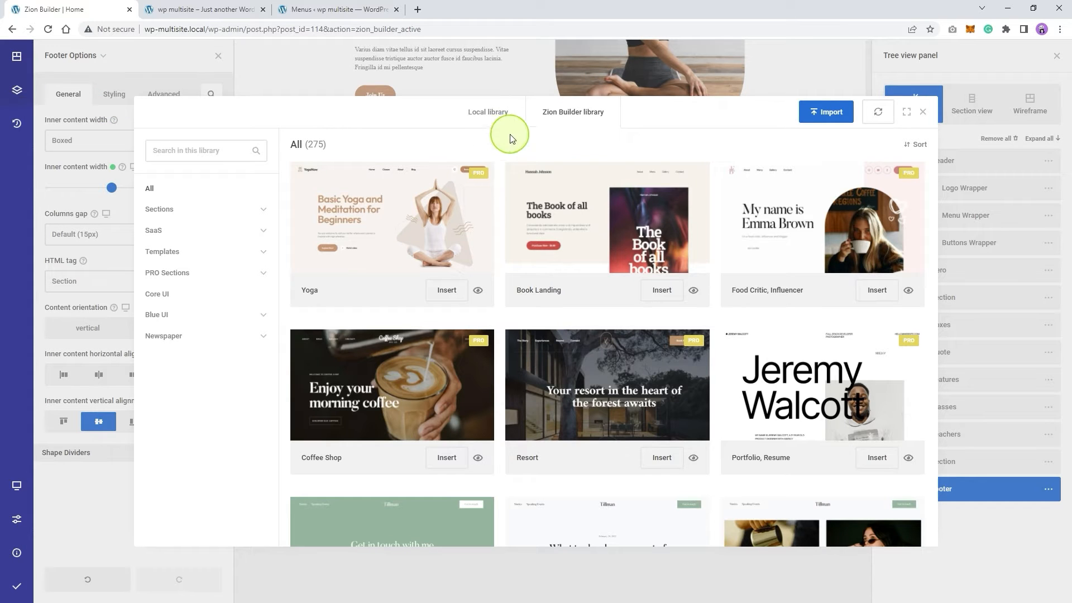
pyautogui.click(489, 117)
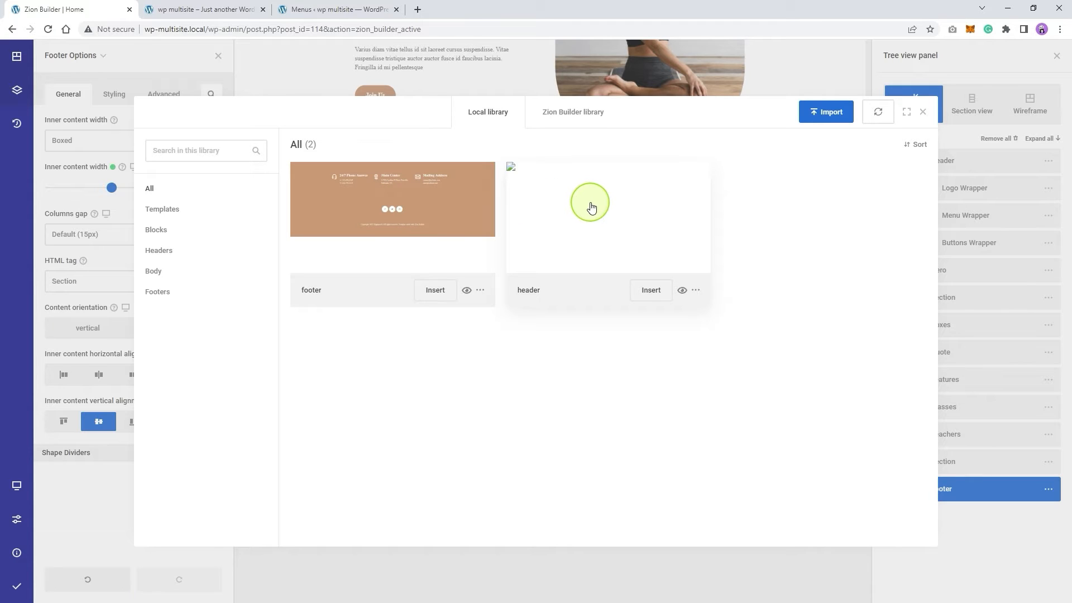
pyautogui.click(877, 118)
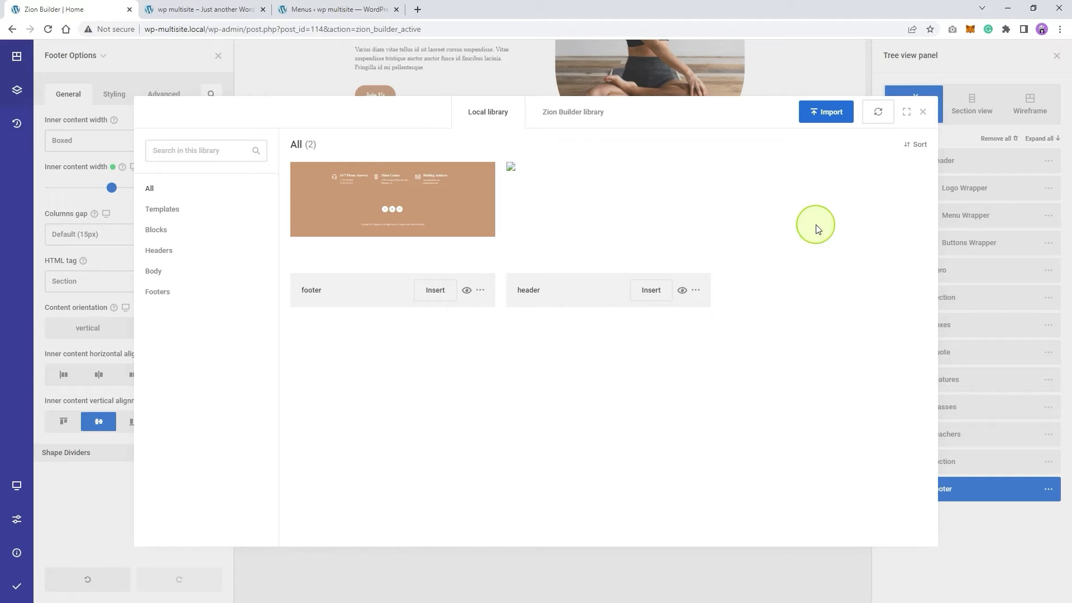
pyautogui.click(938, 100)
# Set the page preview to Desktop (all devices) and close the element options and tree view panels
pyautogui.scroll(10, 618, 328)
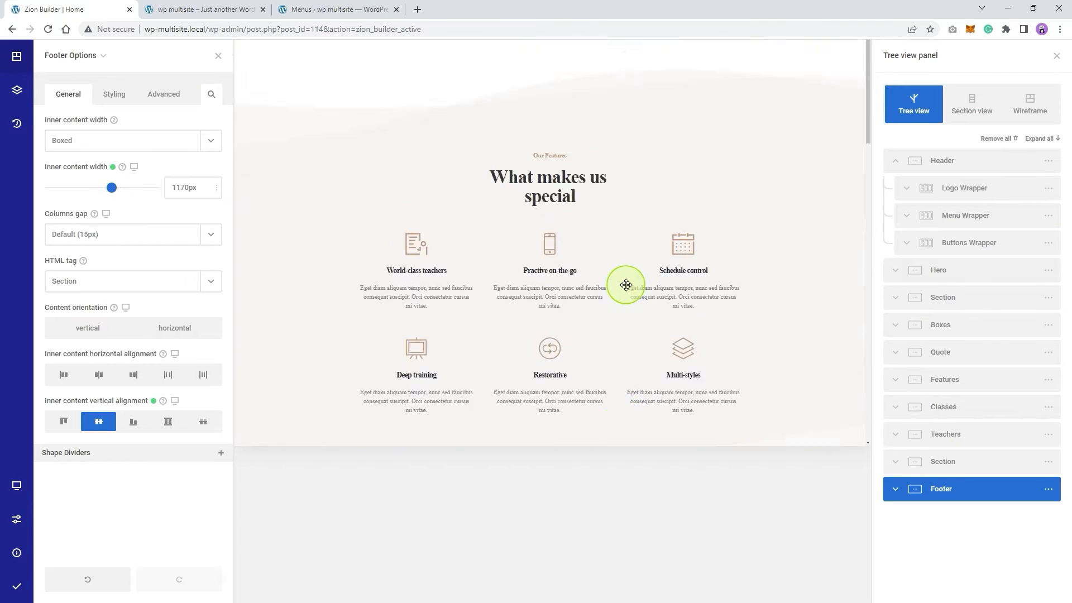
pyautogui.click(17, 486)
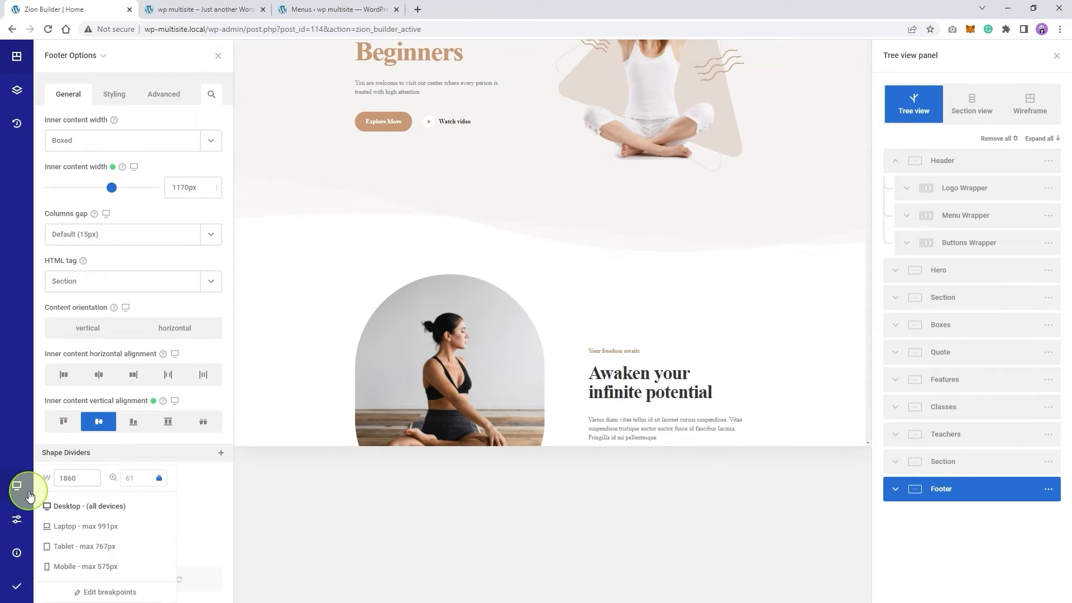
pyautogui.click(84, 515)
pyautogui.click(83, 513)
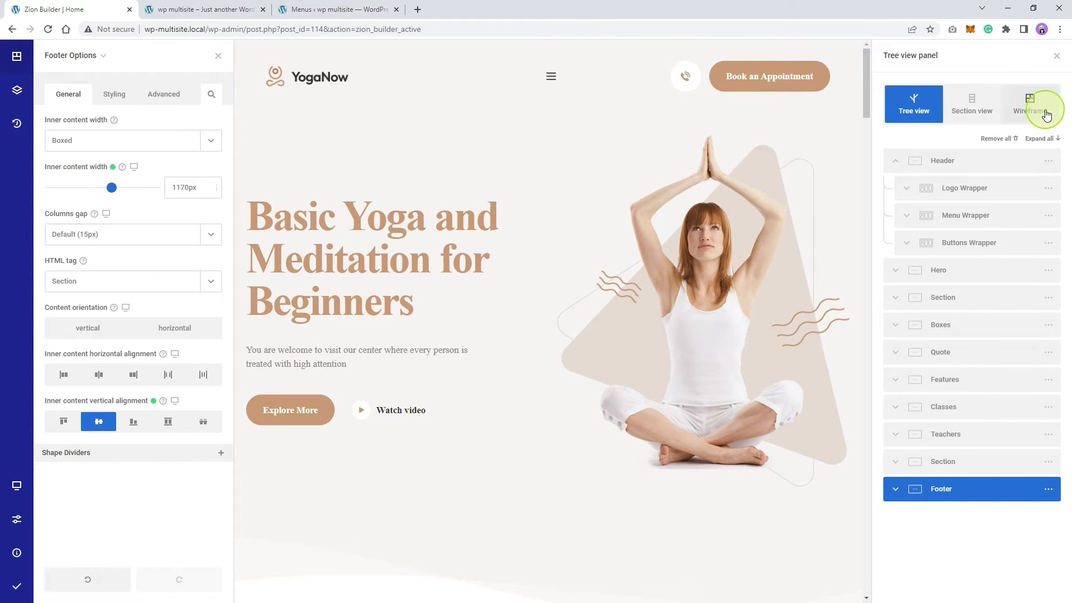
pyautogui.click(852, 60)
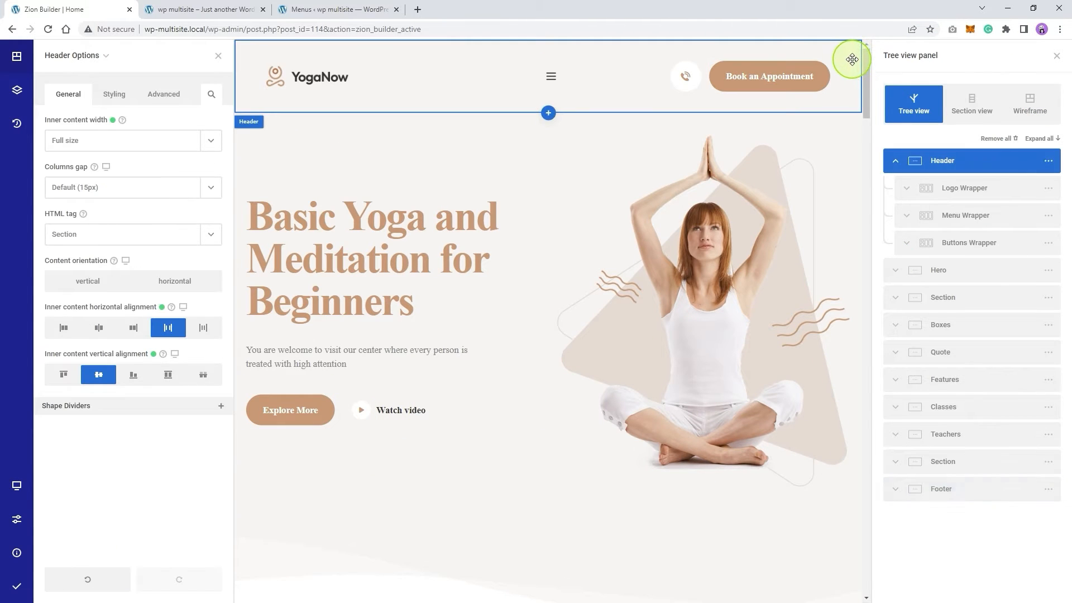
pyautogui.click(218, 57)
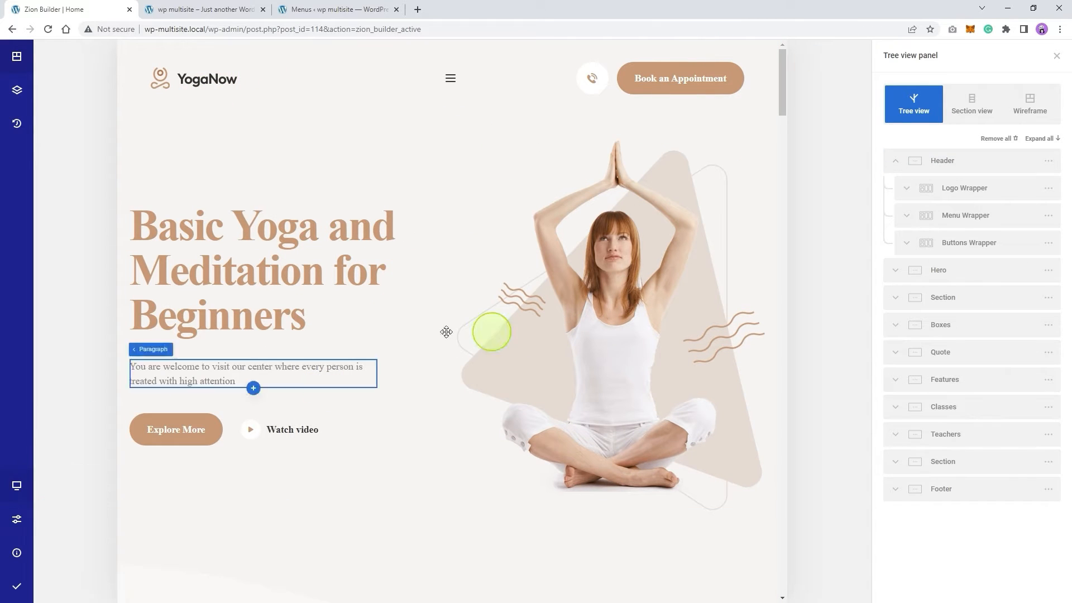
pyautogui.click(1057, 56)
pyautogui.click(9, 492)
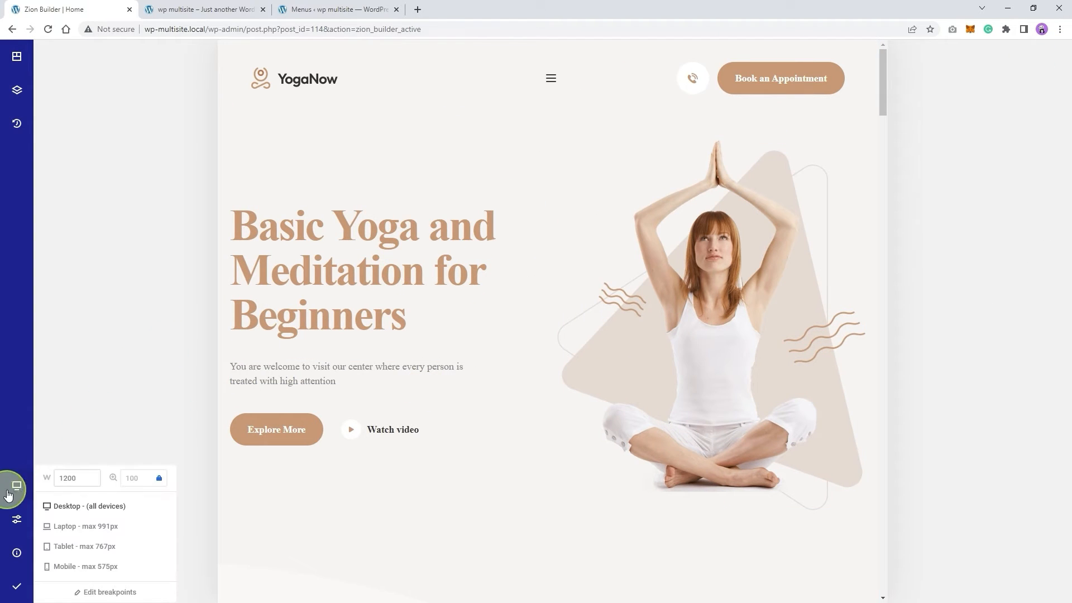
pyautogui.click(71, 526)
pyautogui.click(71, 506)
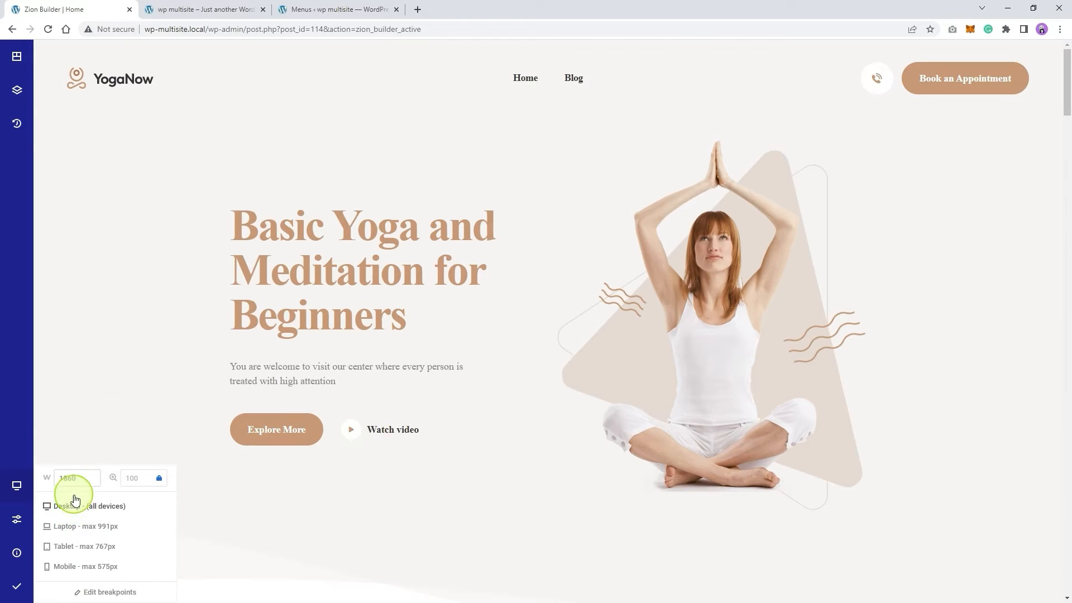
# Save and publish the page and reload the Zion Builder editor
pyautogui.click(15, 589)
pyautogui.rightClick(19, 357)
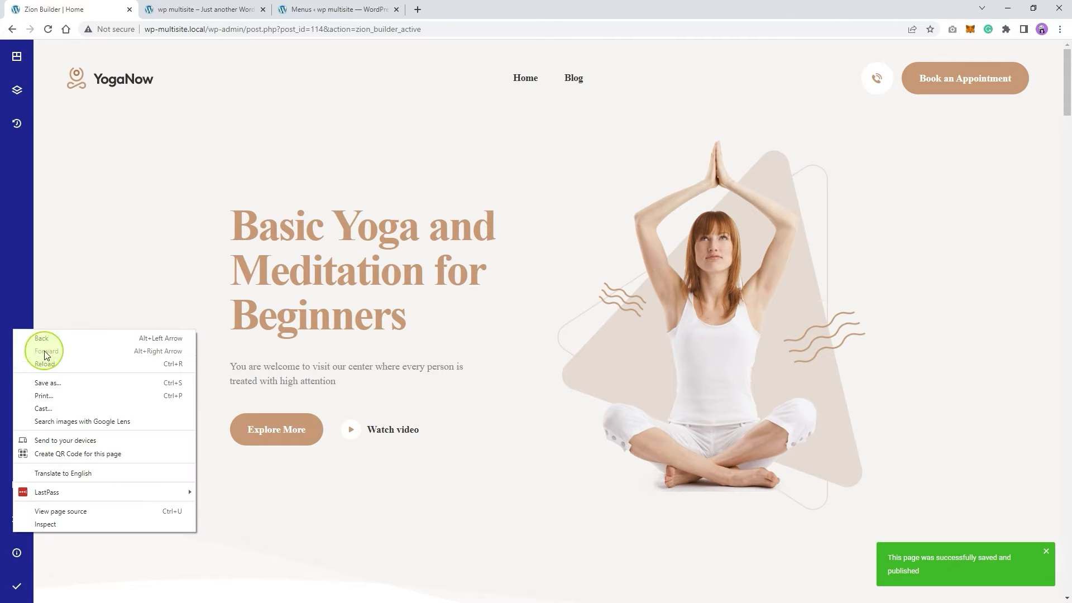
pyautogui.click(52, 366)
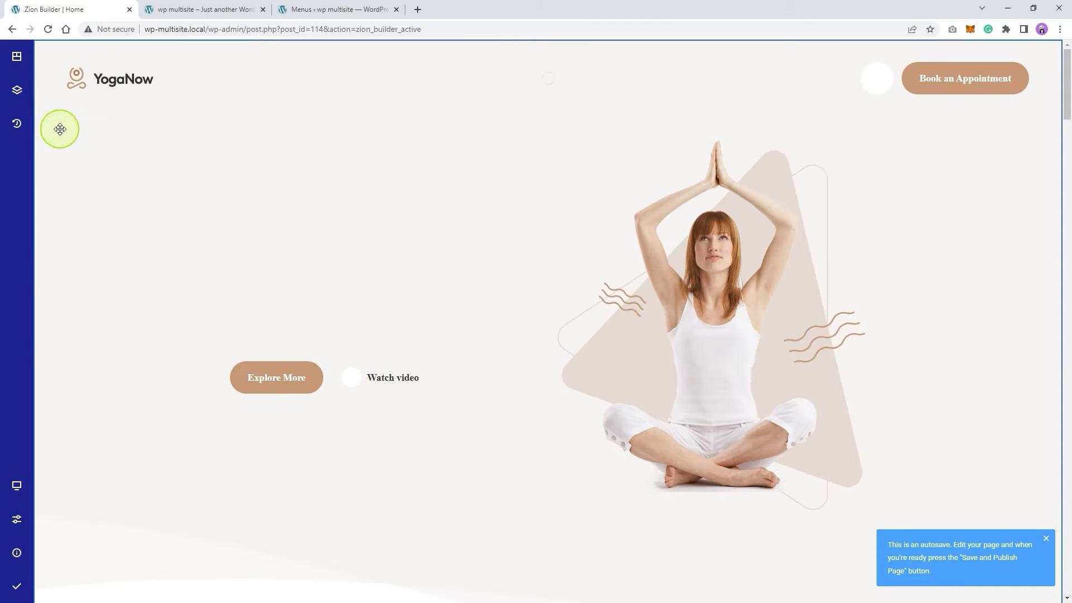
# Recheck the header template's thumbnail in the local library after refreshing it, and close the library
pyautogui.click(19, 87)
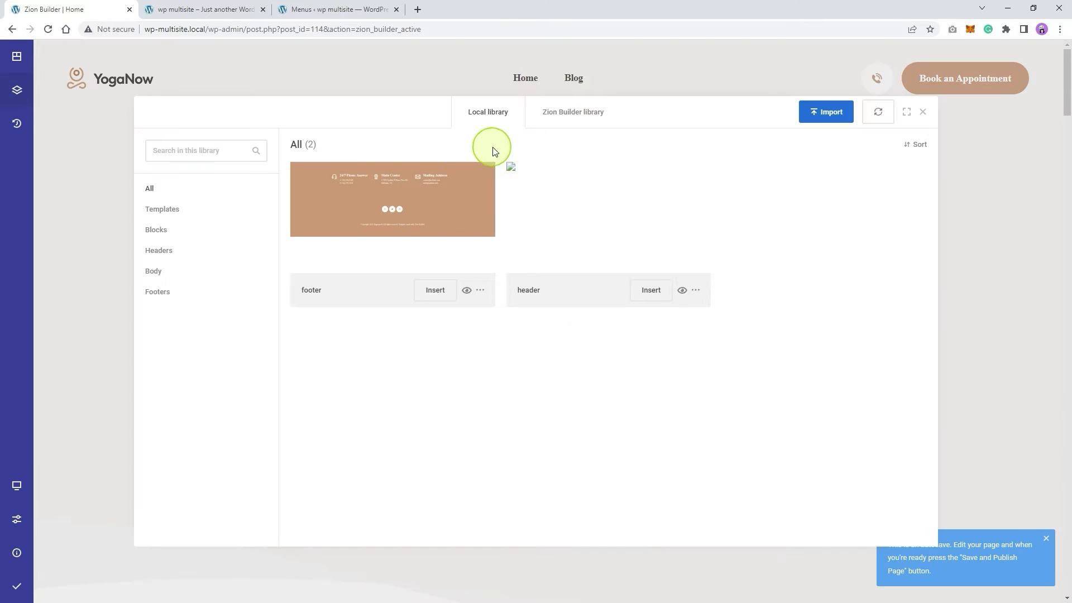
pyautogui.click(884, 116)
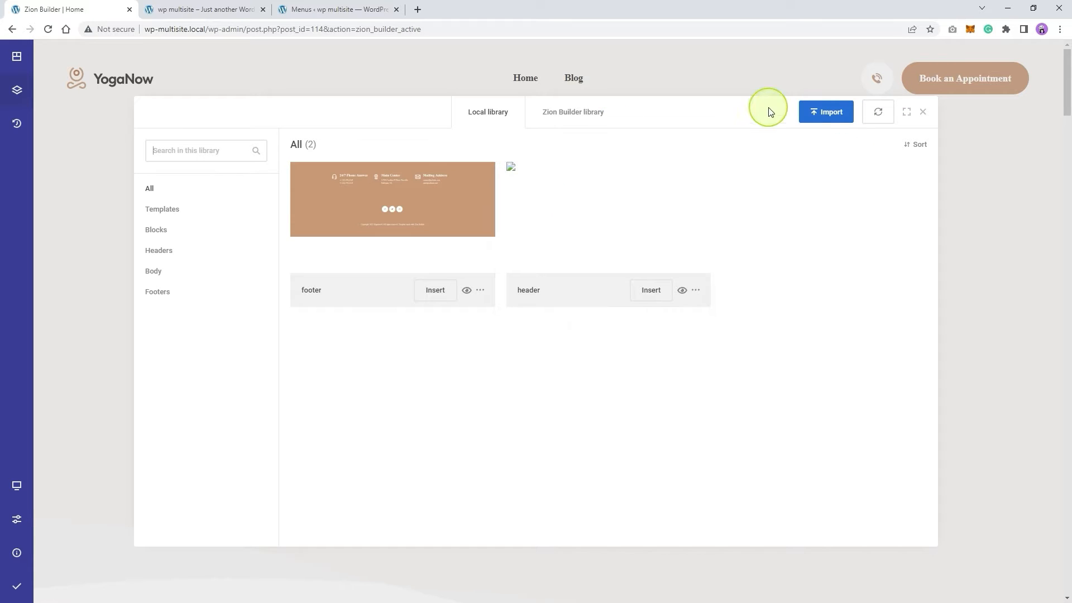
pyautogui.click(924, 112)
# Save the Header section to the library once more with the title "header" and close the save dialog
pyautogui.click(1043, 64)
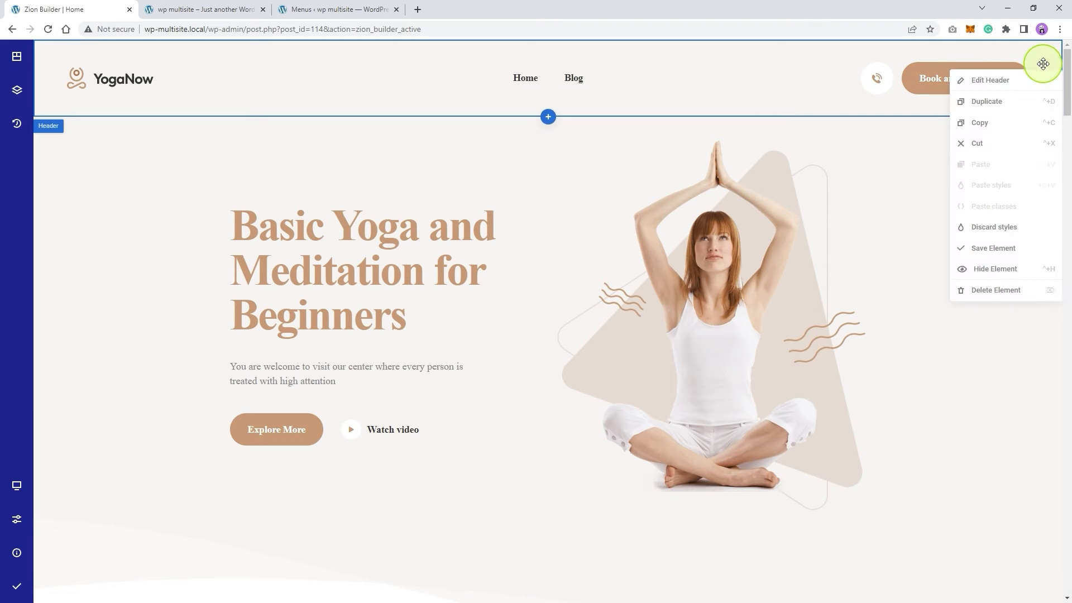
pyautogui.click(997, 254)
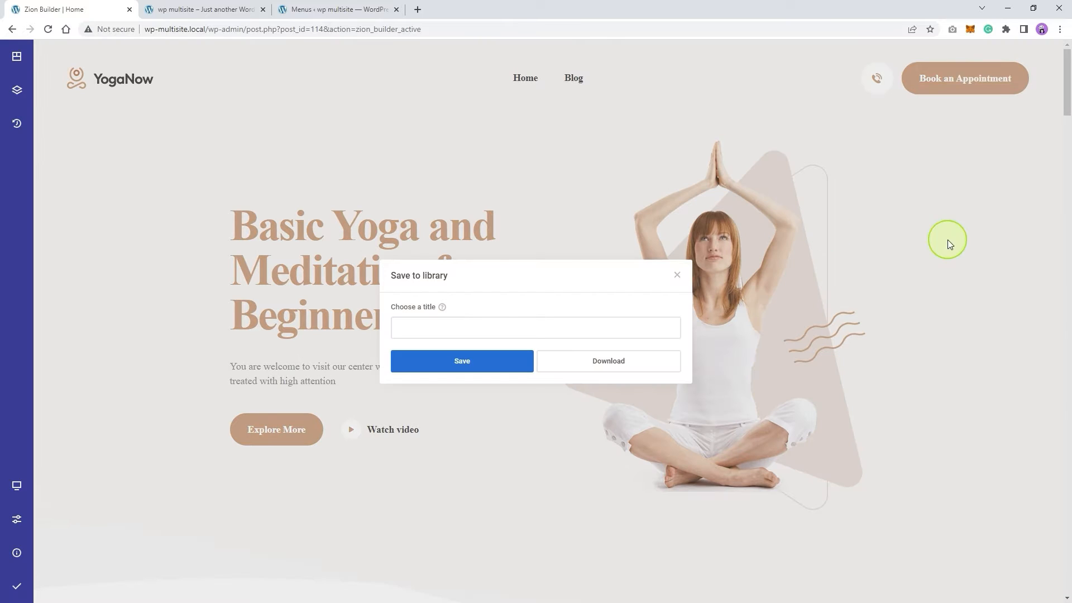
pyautogui.write('header')
pyautogui.click(496, 369)
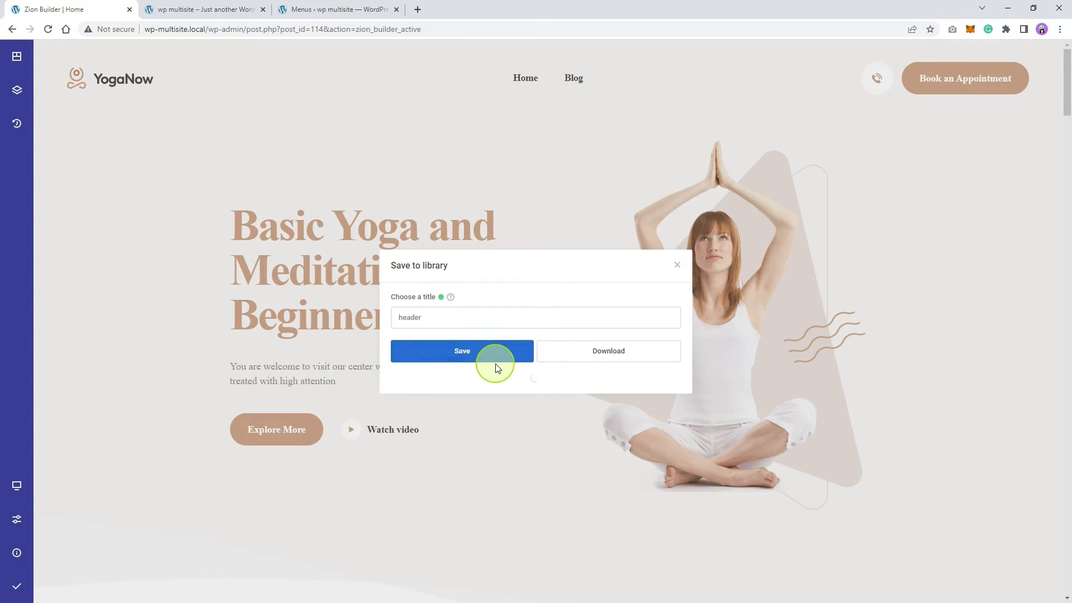
pyautogui.click(677, 266)
# Delete both "header" templates from the local library and close the library
pyautogui.click(20, 91)
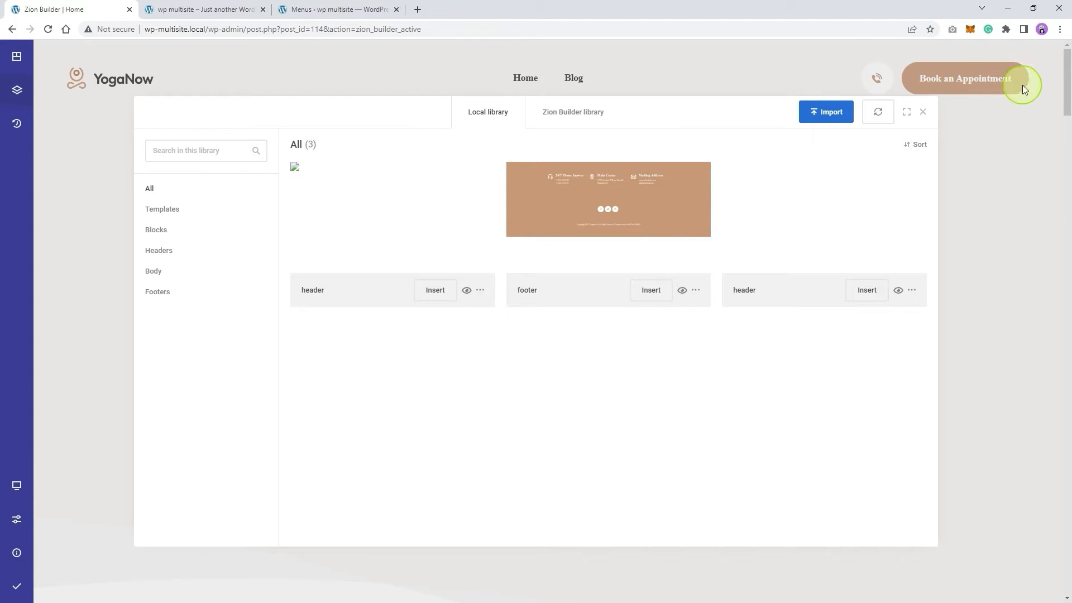
pyautogui.click(481, 291)
pyautogui.click(519, 316)
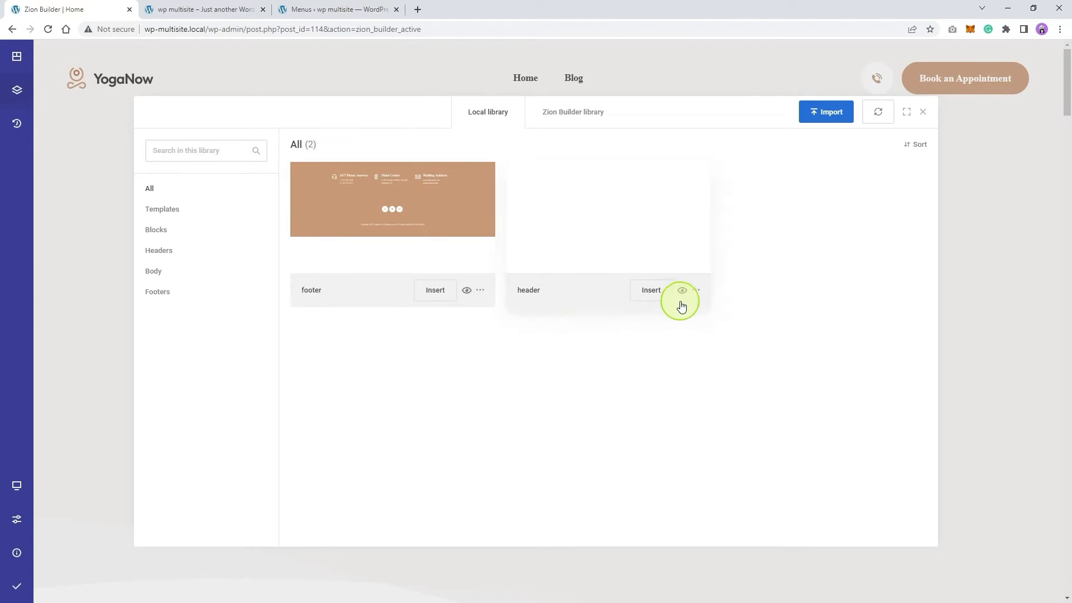
pyautogui.click(696, 290)
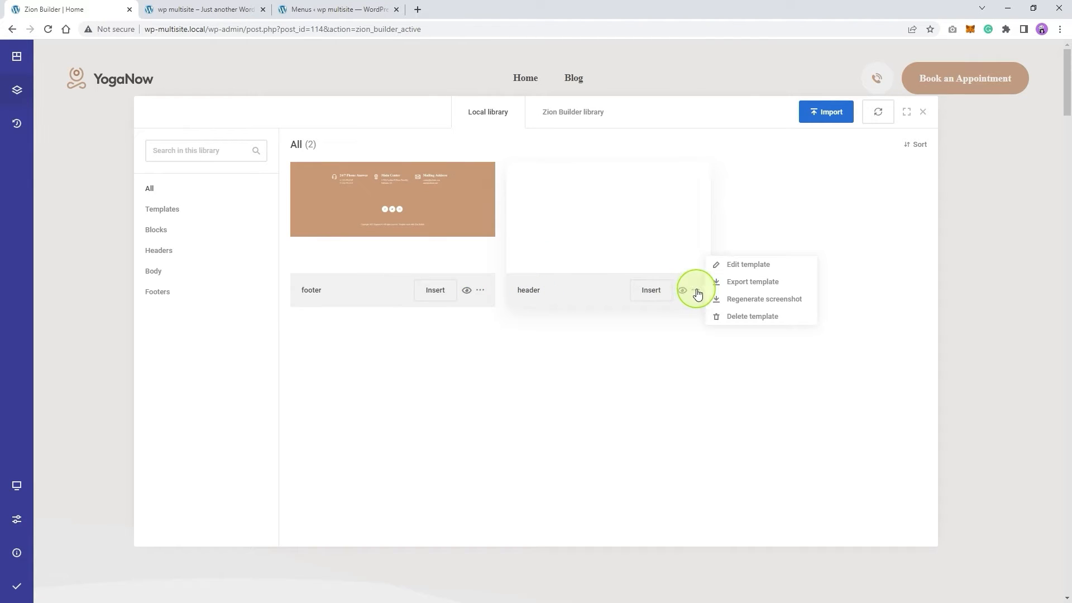
pyautogui.click(735, 315)
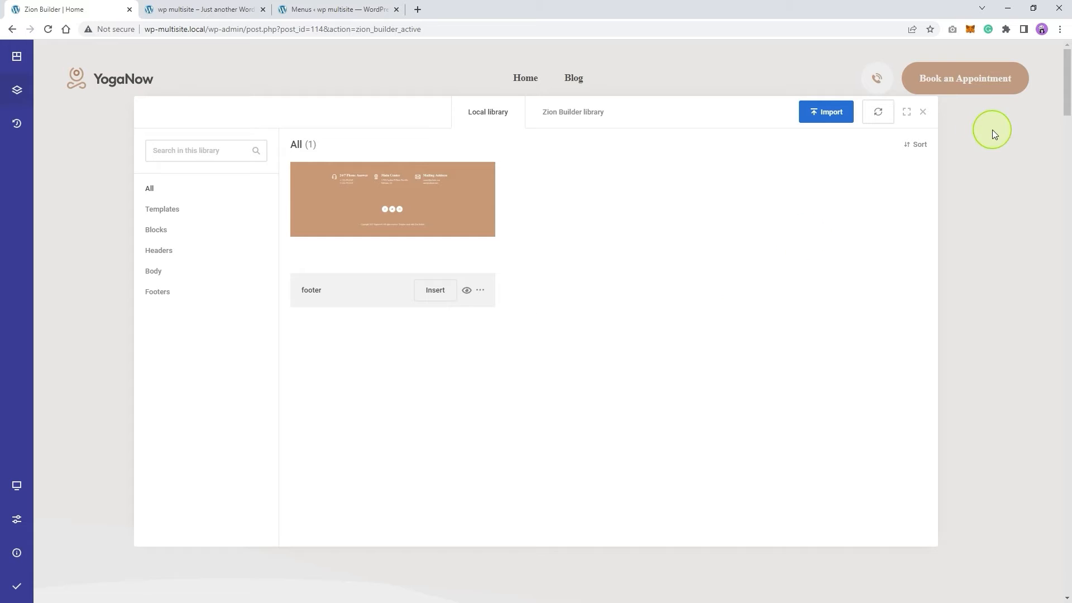
pyautogui.click(923, 112)
# Clear the absolute position and the top and left offsets from the Header wrapper's display styling, and close its options
pyautogui.click(1034, 86)
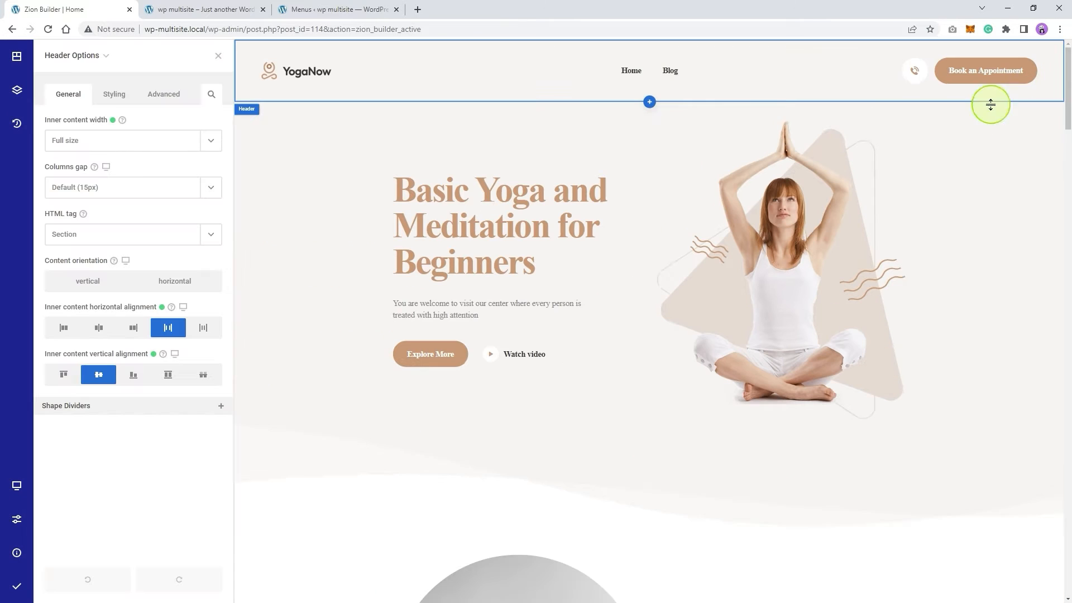
pyautogui.click(126, 94)
pyautogui.click(106, 146)
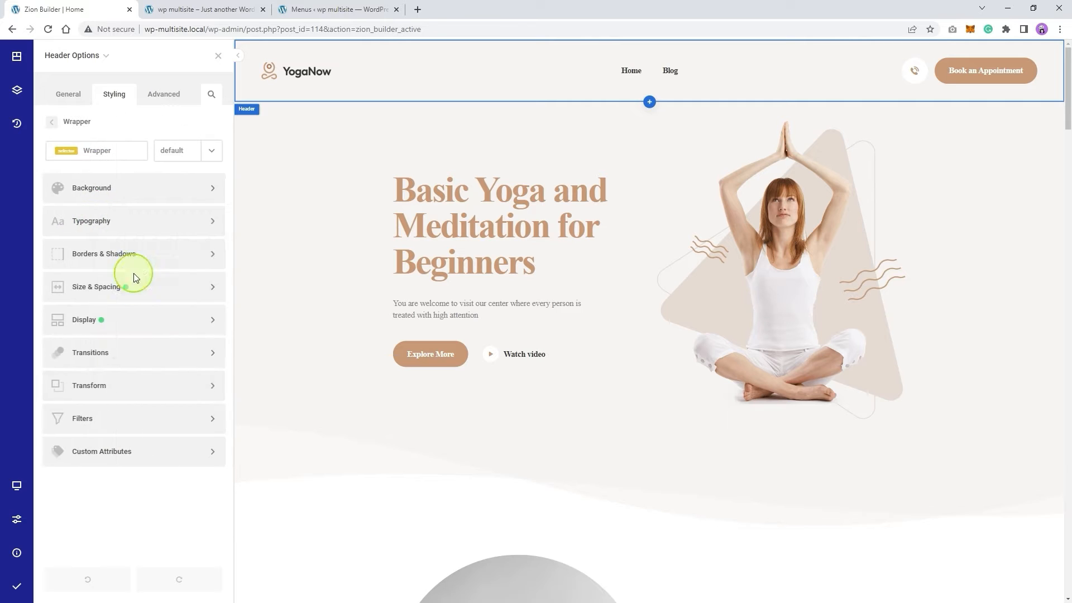
pyautogui.click(137, 319)
pyautogui.scroll(-2, 108, 486)
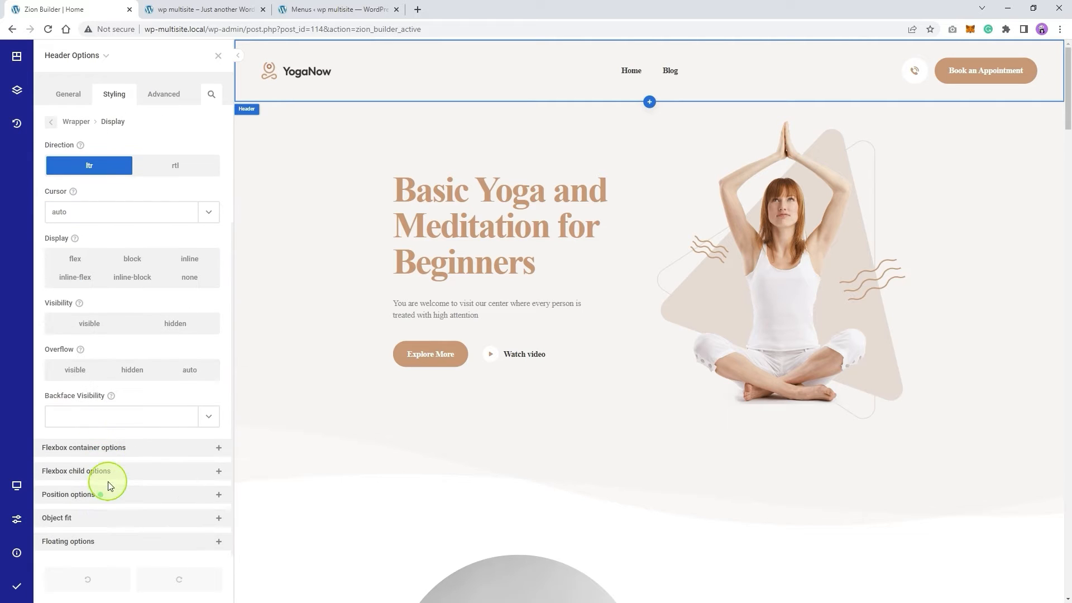
pyautogui.click(118, 505)
pyautogui.scroll(-2, 136, 495)
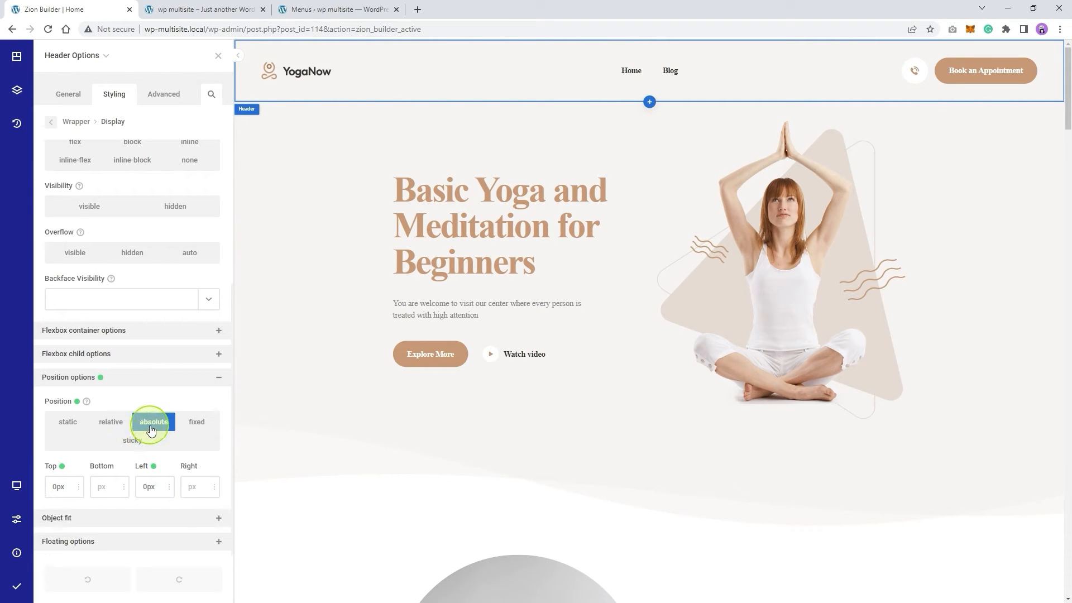
pyautogui.click(85, 402)
pyautogui.click(152, 465)
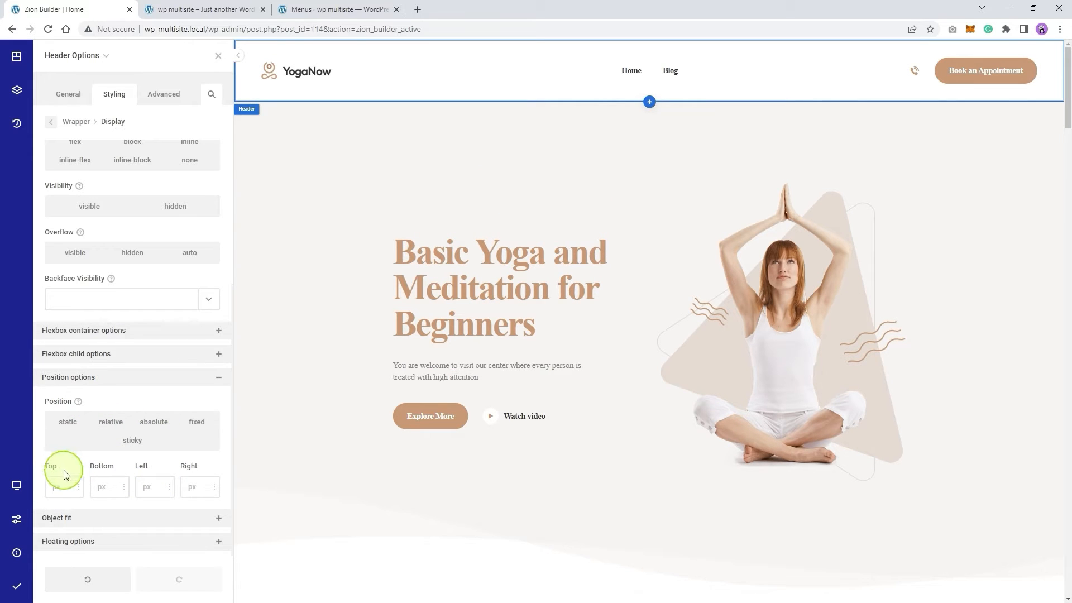
pyautogui.click(218, 56)
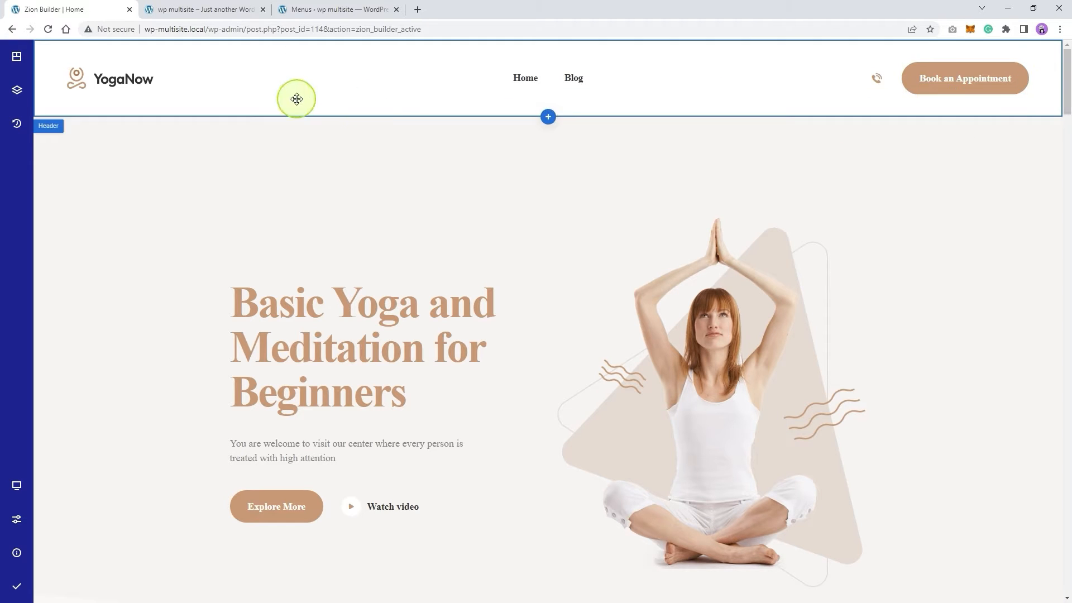
# Save the restyled Header section to the library with the title "header" and check its thumbnail in the local library
pyautogui.rightClick(1036, 54)
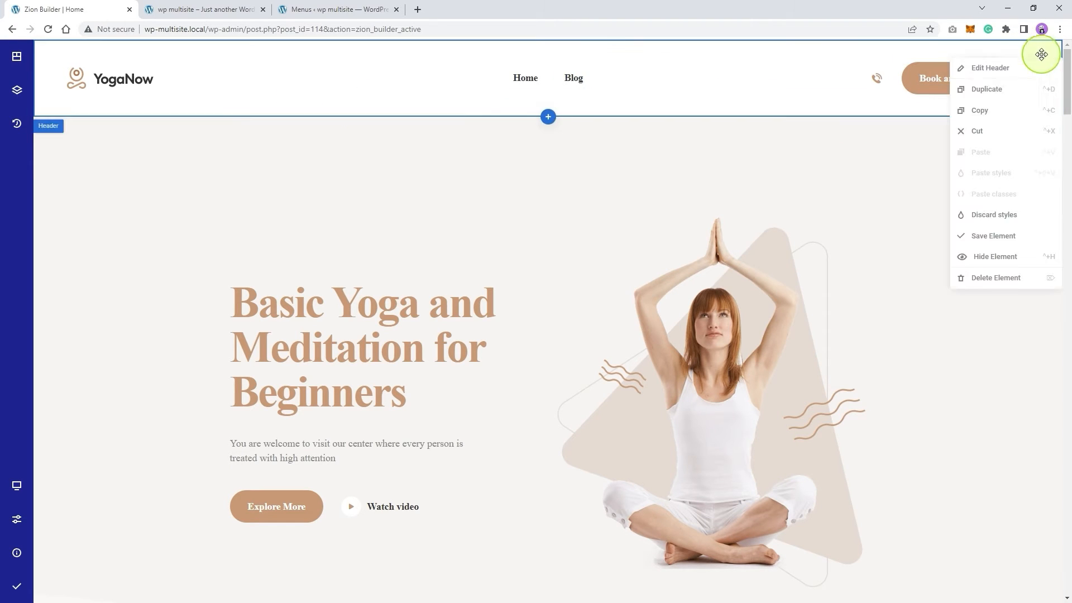
pyautogui.click(1007, 238)
pyautogui.click(522, 329)
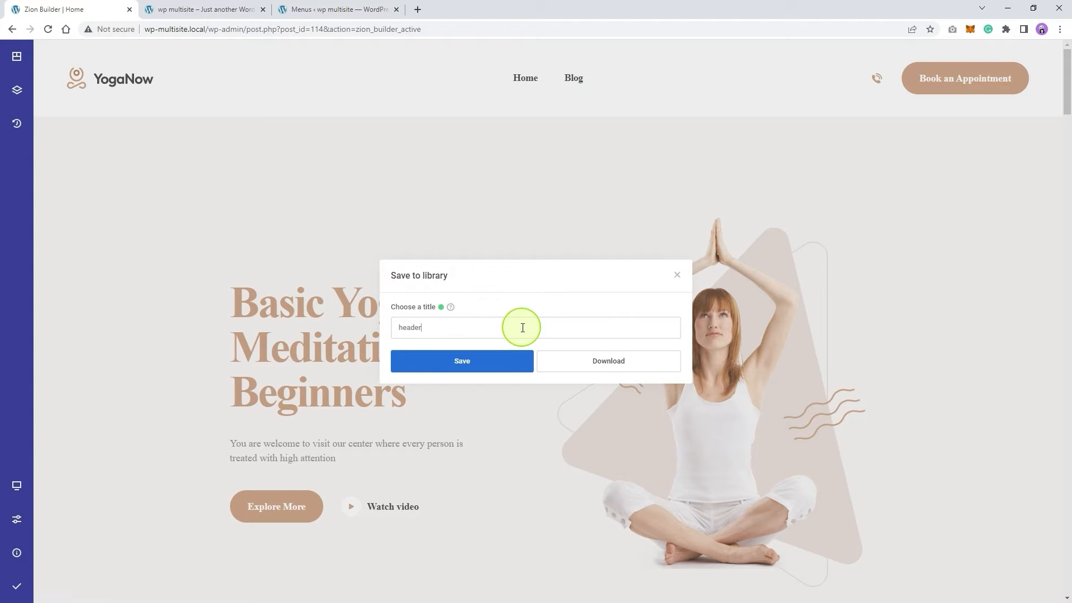
pyautogui.click(488, 373)
pyautogui.click(677, 274)
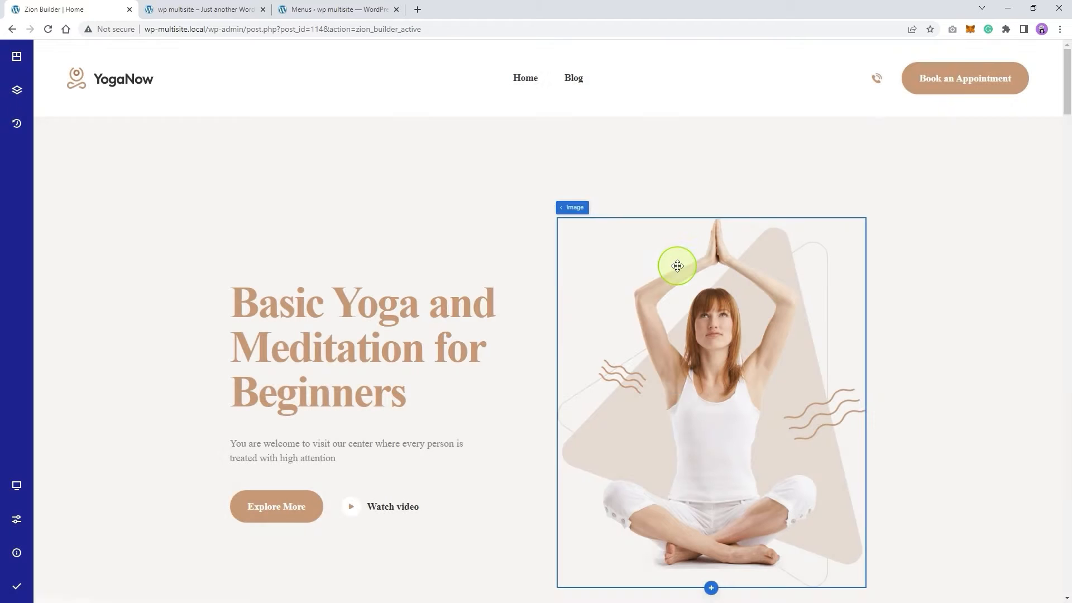
pyautogui.click(16, 91)
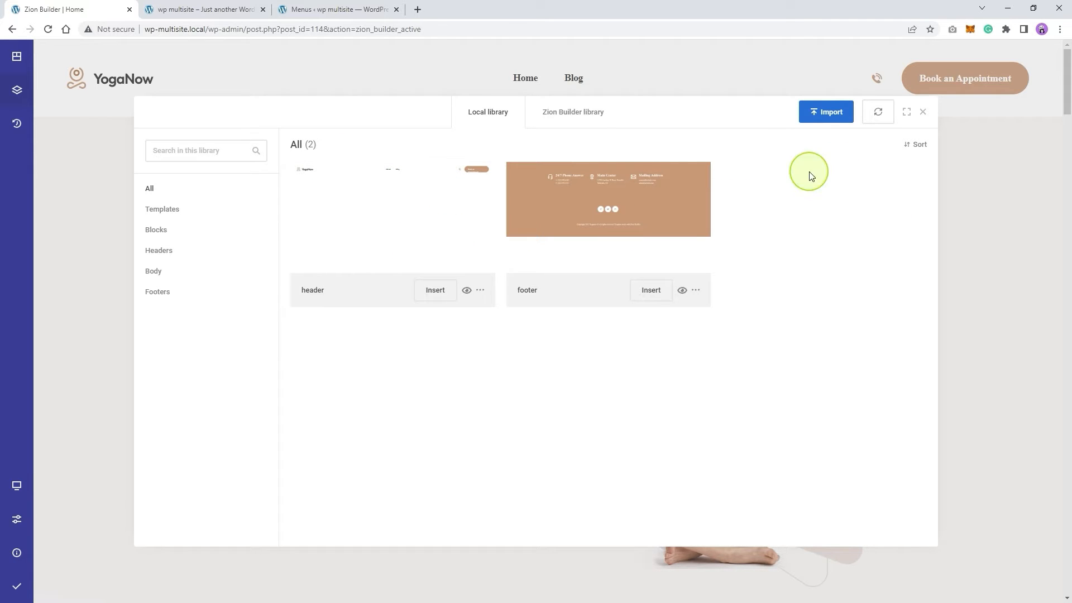
pyautogui.click(923, 111)
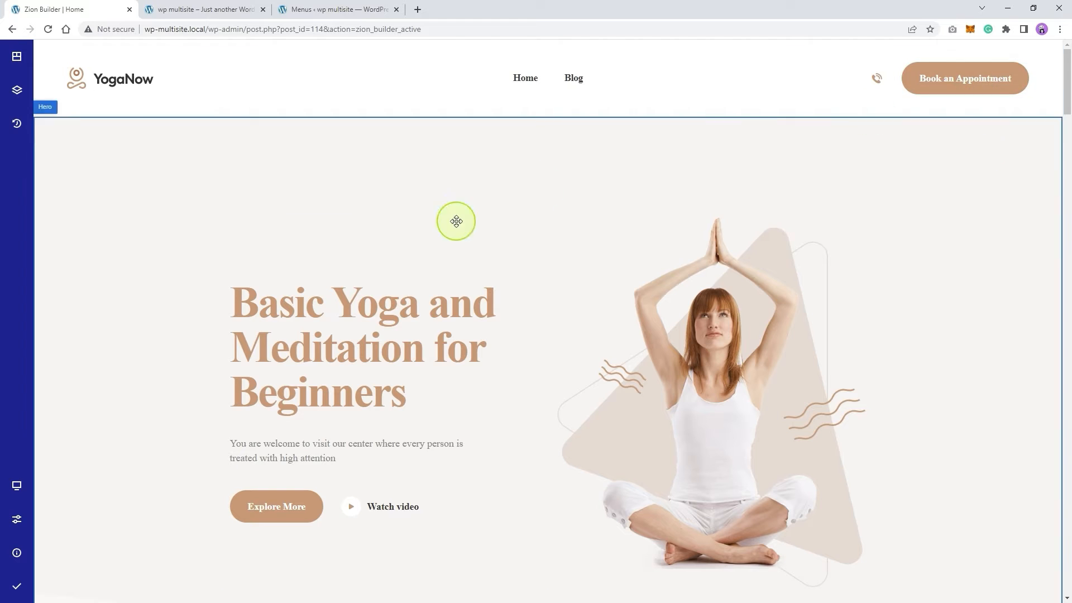
pyautogui.scroll(-3, 568, 352)
pyautogui.scroll(3, 560, 344)
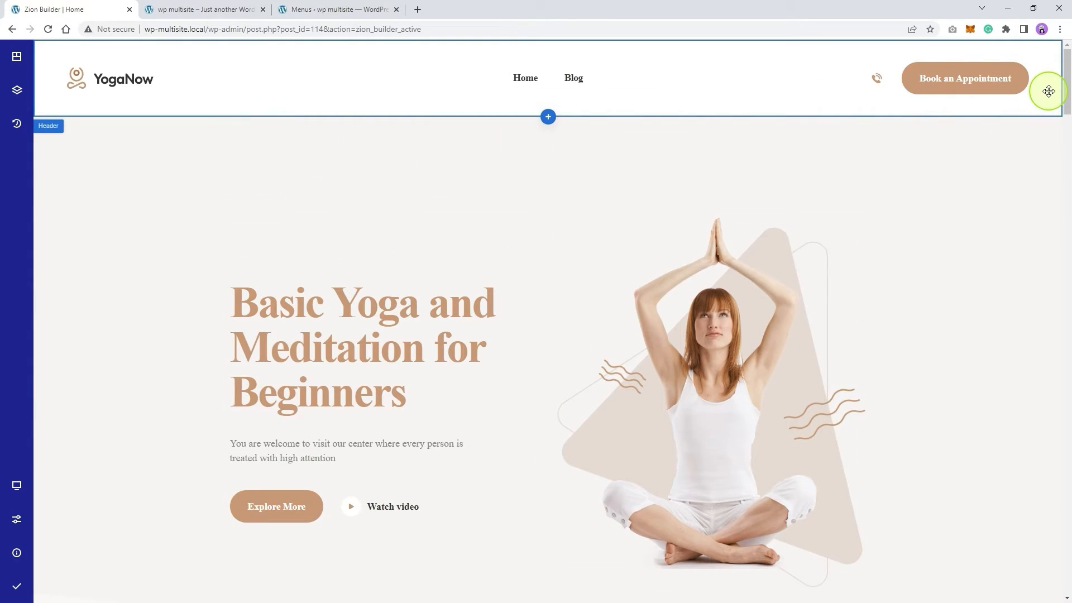
pyautogui.scroll(-15, 815, 303)
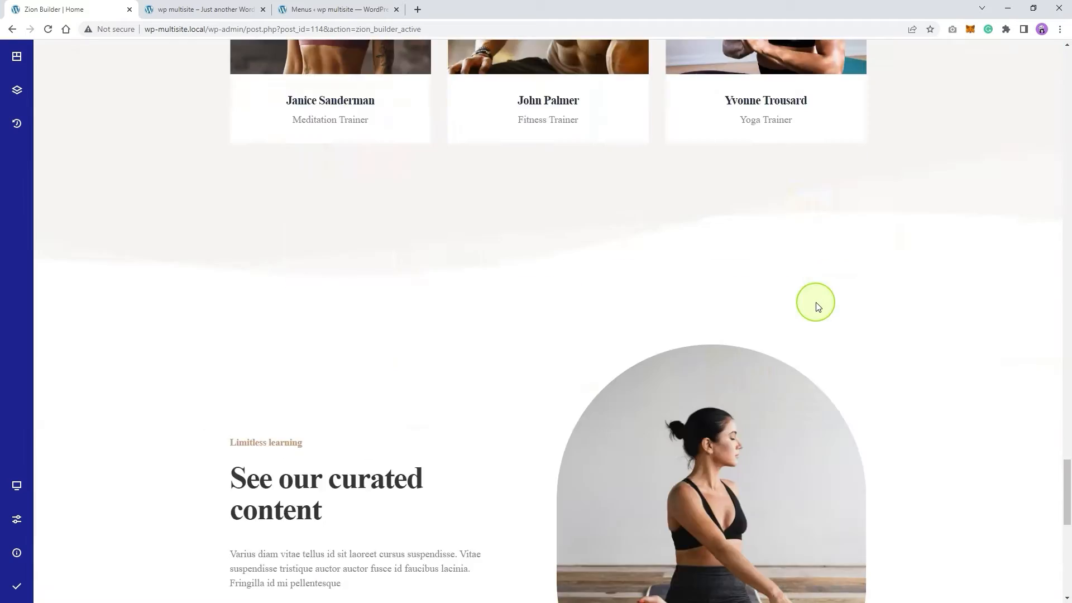
pyautogui.scroll(10, 816, 303)
pyautogui.scroll(5, 816, 297)
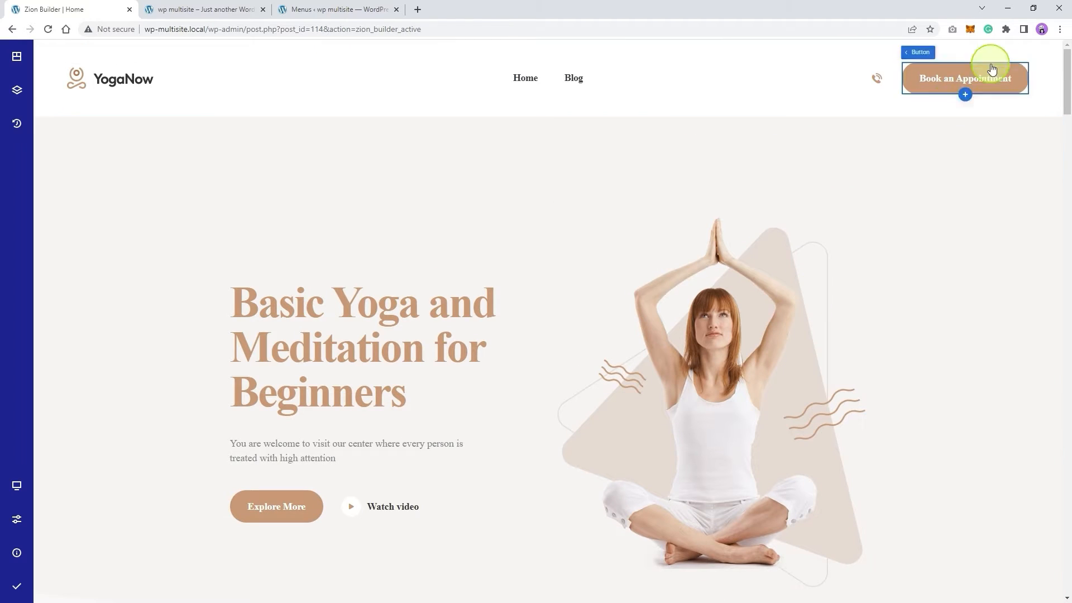
# Delete the Header section and the Footer section from the Home page, and save the page
pyautogui.rightClick(1054, 74)
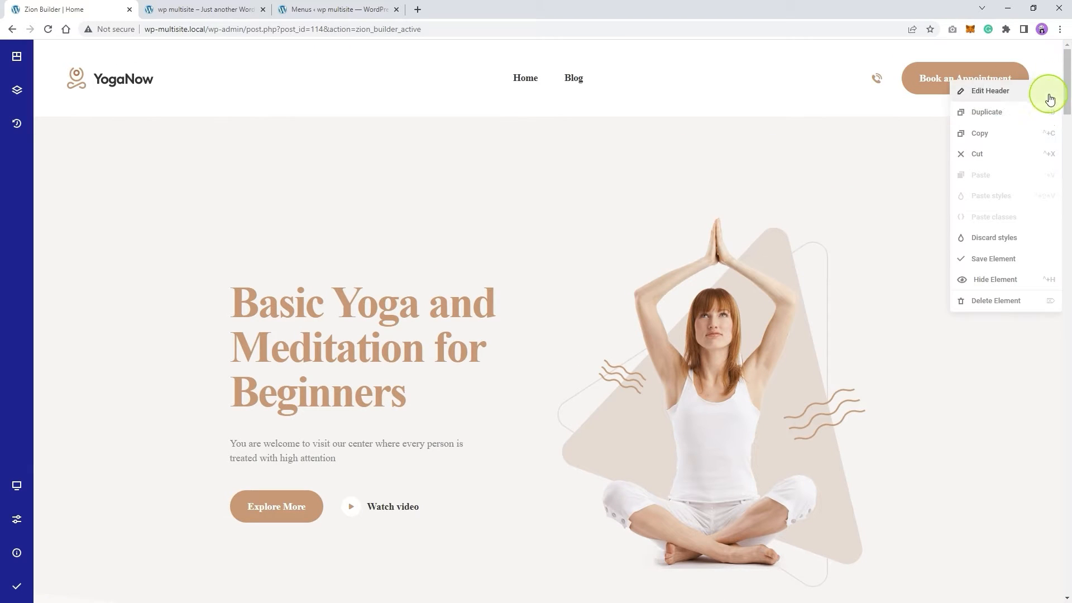
pyautogui.click(989, 302)
pyautogui.scroll(-15, 888, 325)
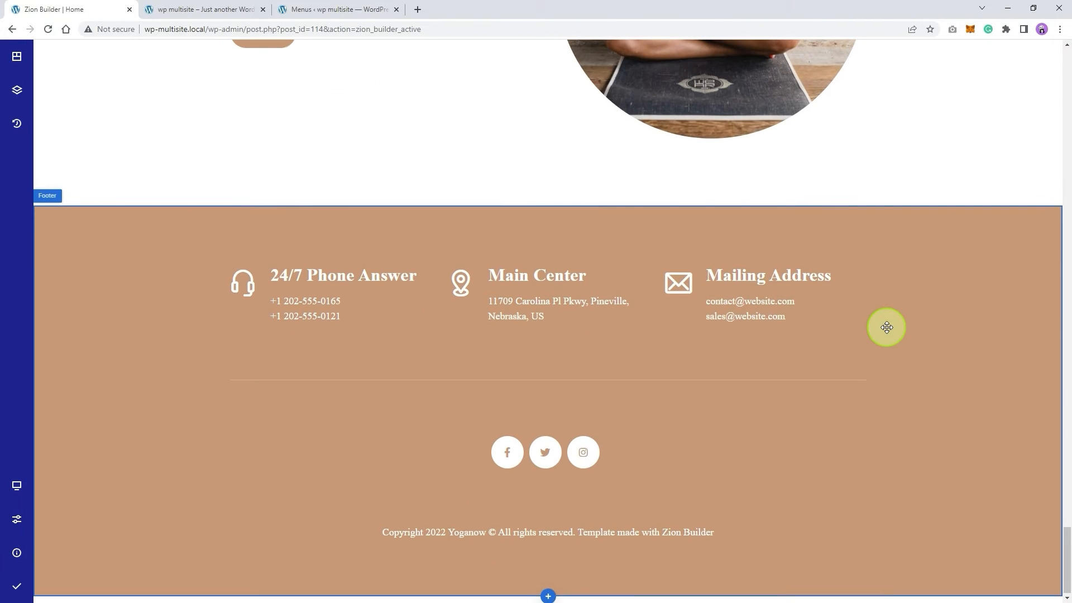
pyautogui.rightClick(1034, 228)
pyautogui.click(986, 328)
pyautogui.rightClick(1055, 232)
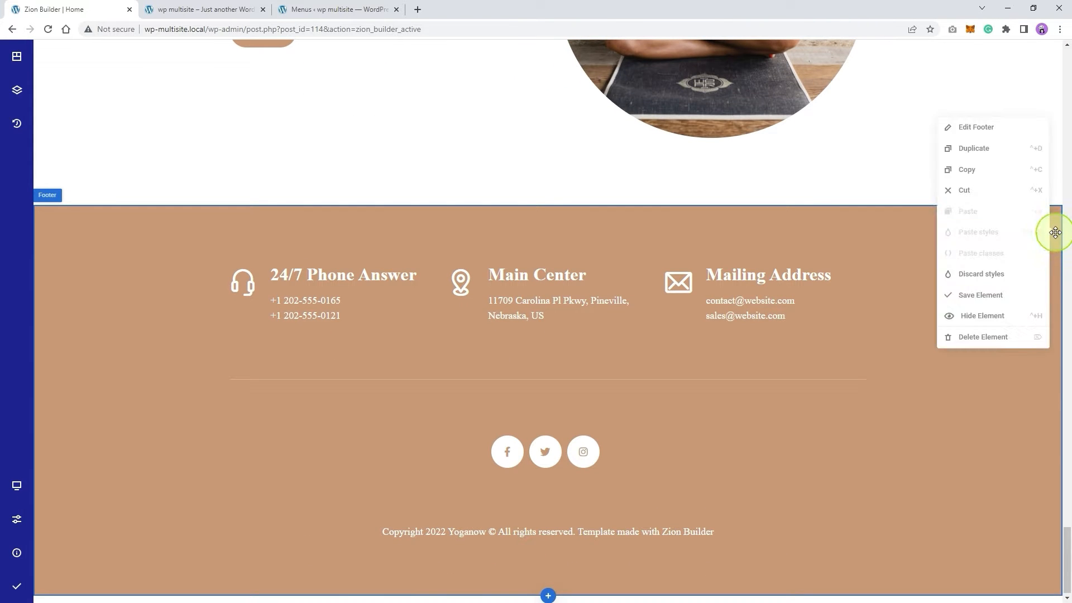
pyautogui.click(1046, 237)
pyautogui.scroll(3, 948, 246)
pyautogui.click(17, 89)
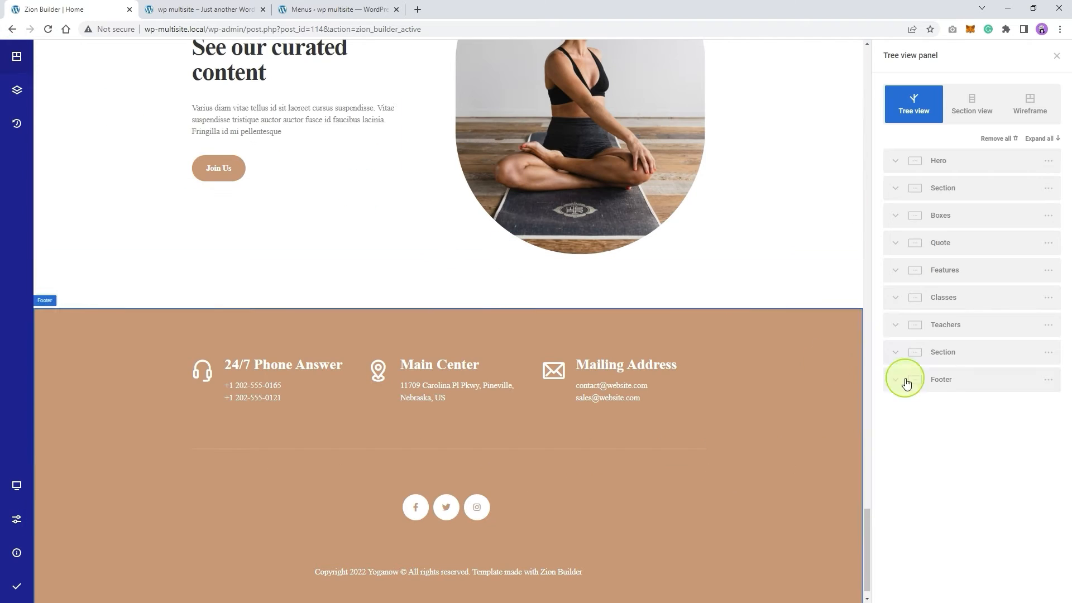
pyautogui.click(1044, 382)
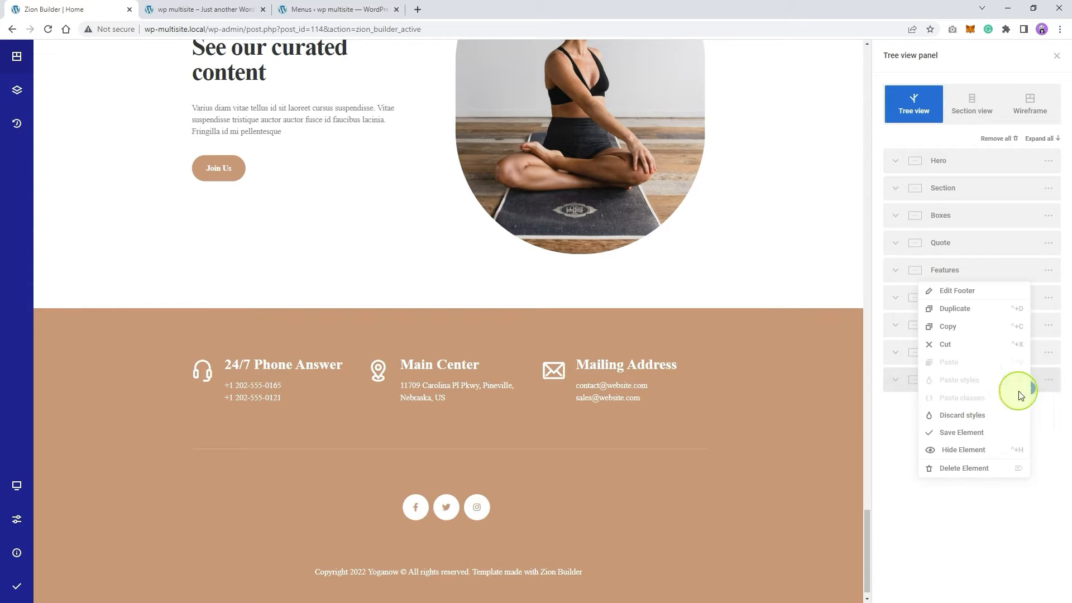
pyautogui.click(957, 471)
pyautogui.scroll(3, 630, 332)
pyautogui.scroll(10, 630, 332)
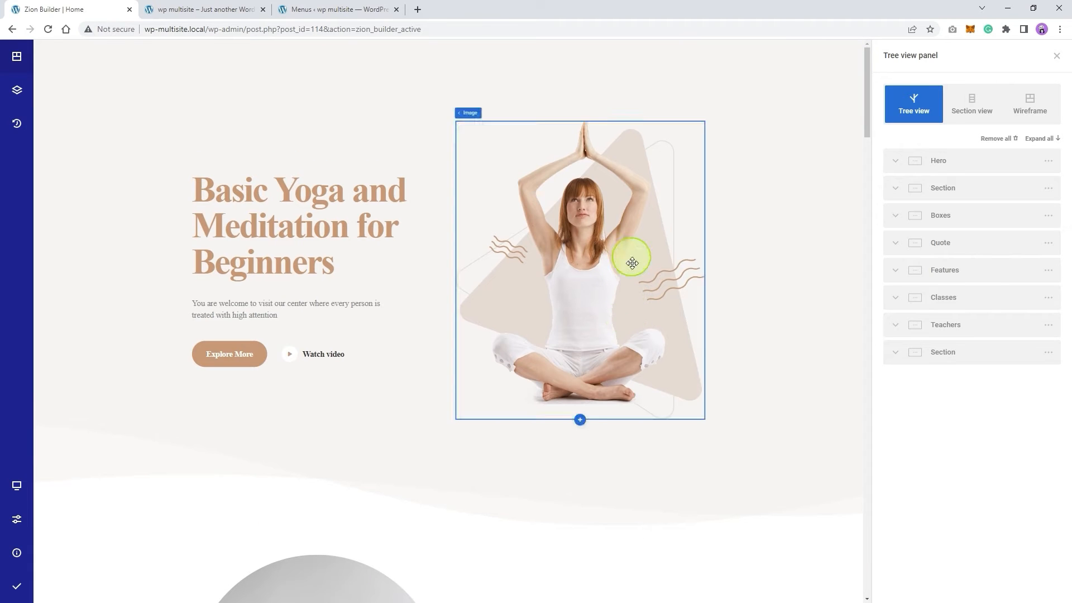
pyautogui.click(17, 585)
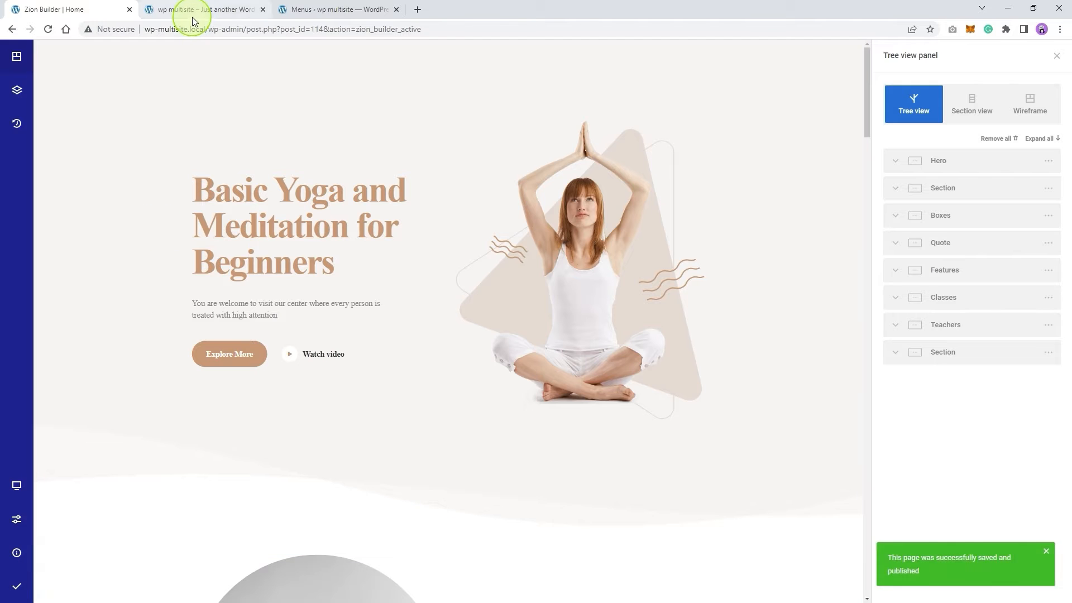
# Reload the live home page and scan it from start to end to check the removal of its header and footer
pyautogui.click(190, 9)
pyautogui.click(333, 6)
pyautogui.click(271, 6)
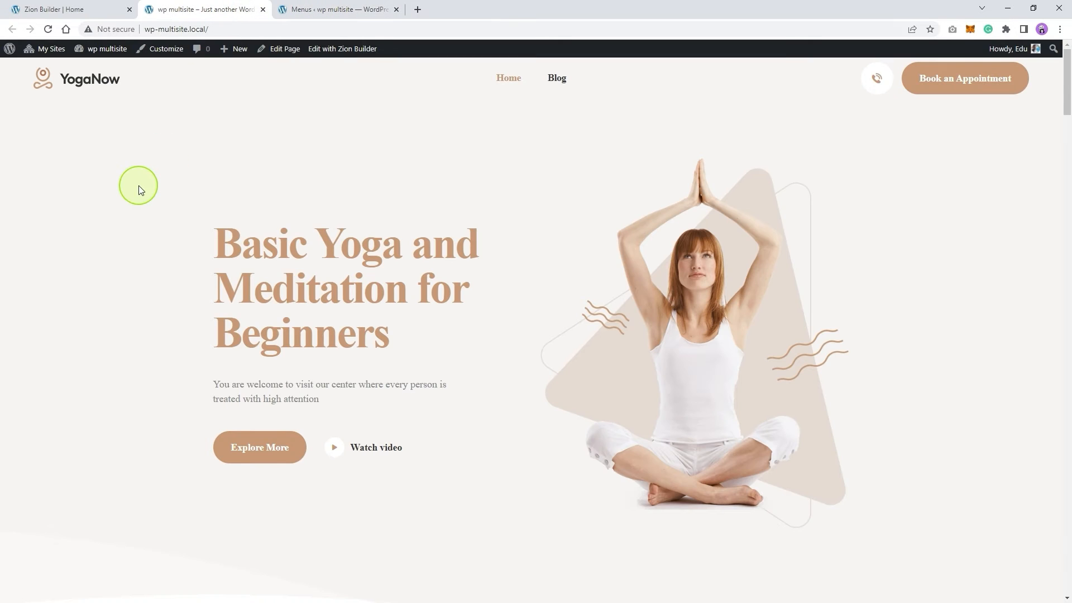
pyautogui.rightClick(136, 185)
pyautogui.click(171, 221)
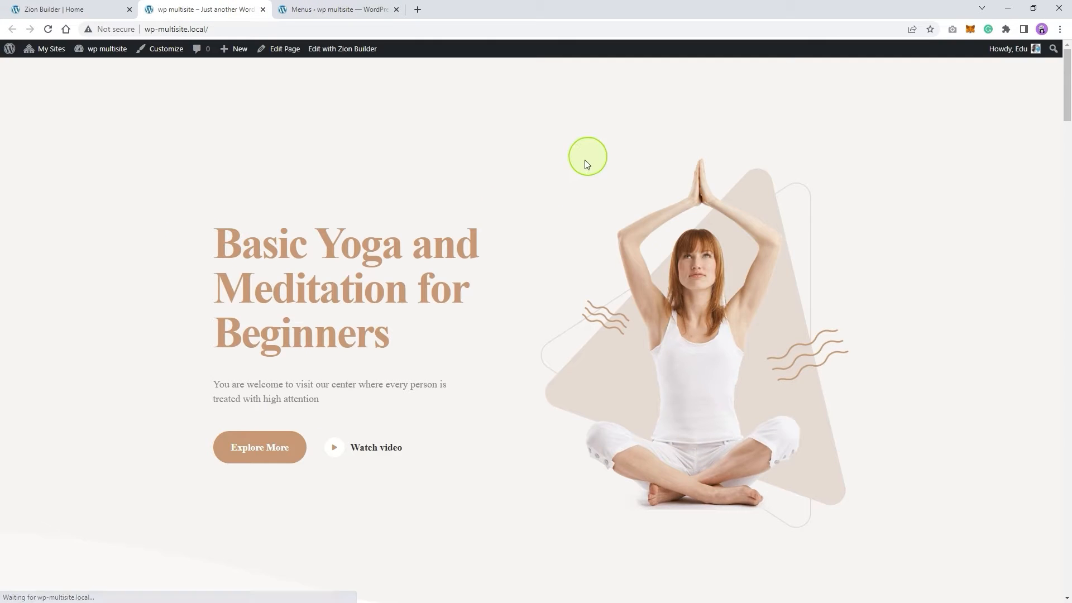
pyautogui.scroll(-20, 571, 388)
pyautogui.scroll(20, 570, 388)
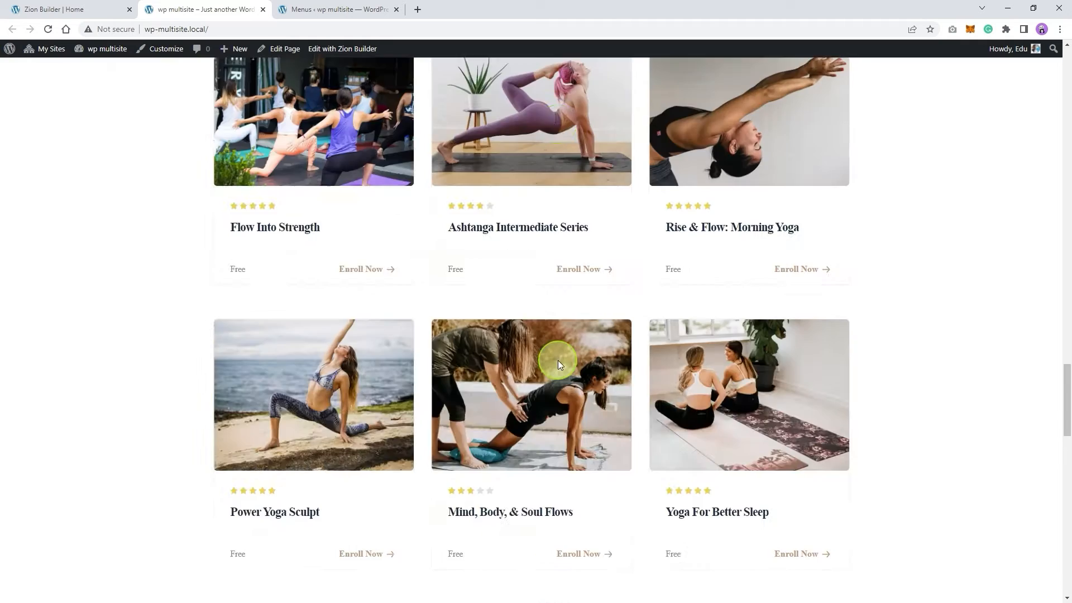
# Add a new header component to the default template in Zion Builder's Theme Builder and open it for editing
pyautogui.click(296, 5)
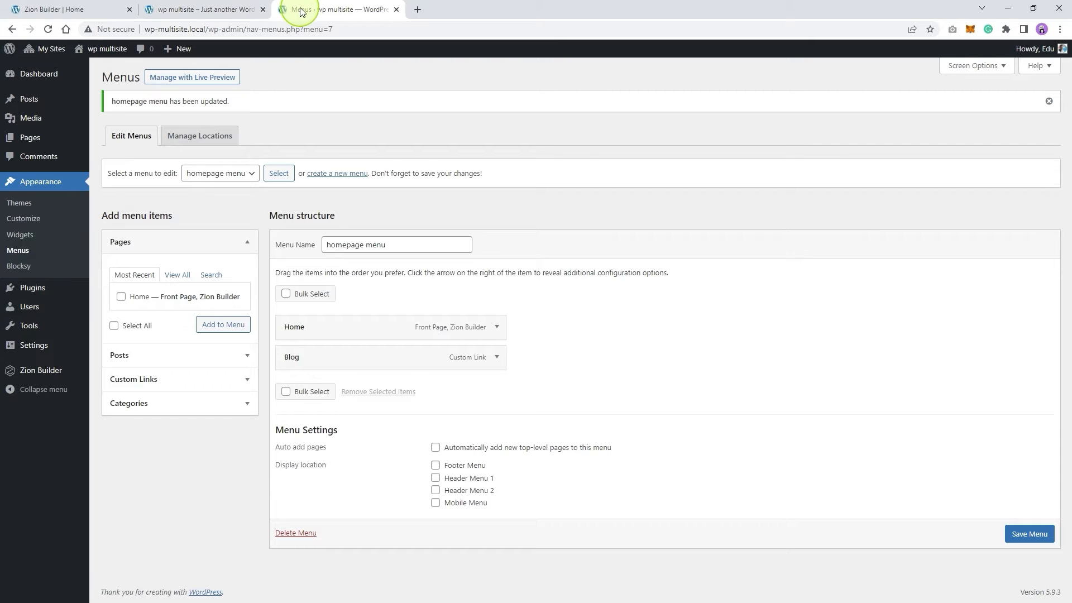
pyautogui.moveTo(51, 378)
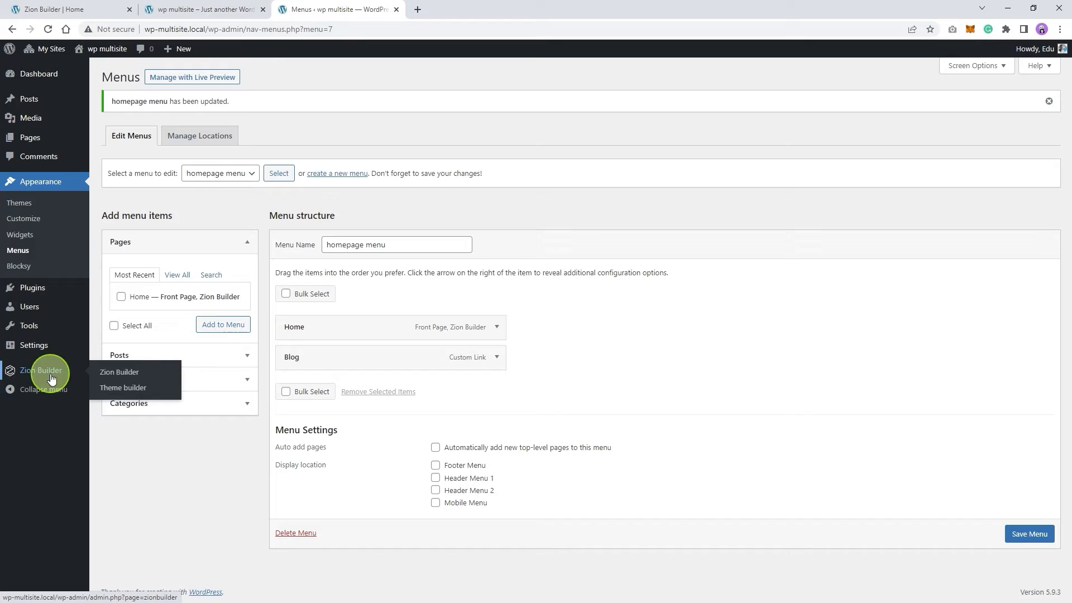
pyautogui.click(134, 389)
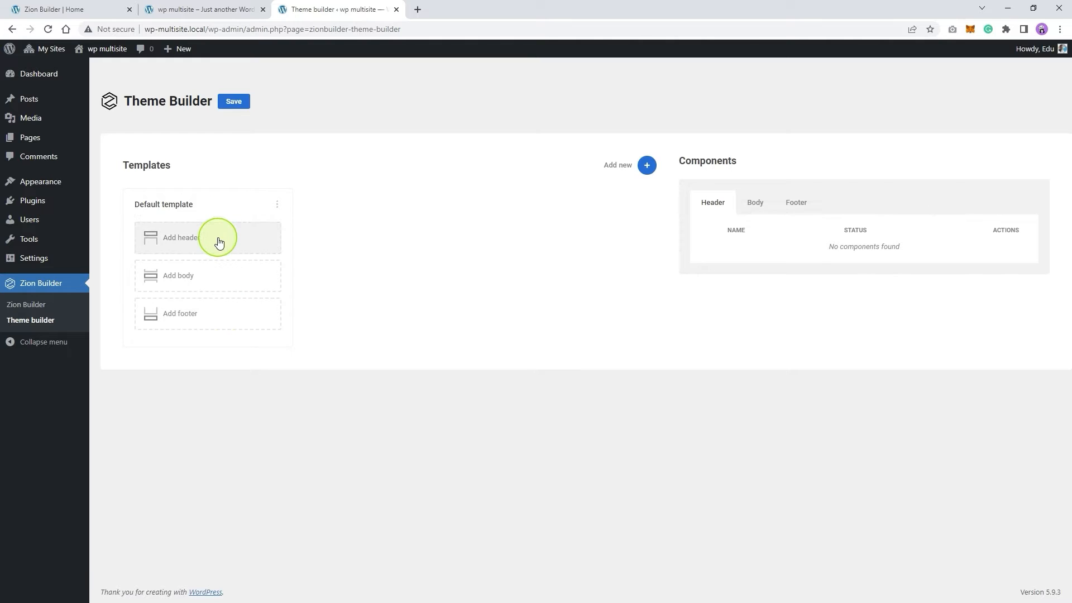
pyautogui.click(208, 272)
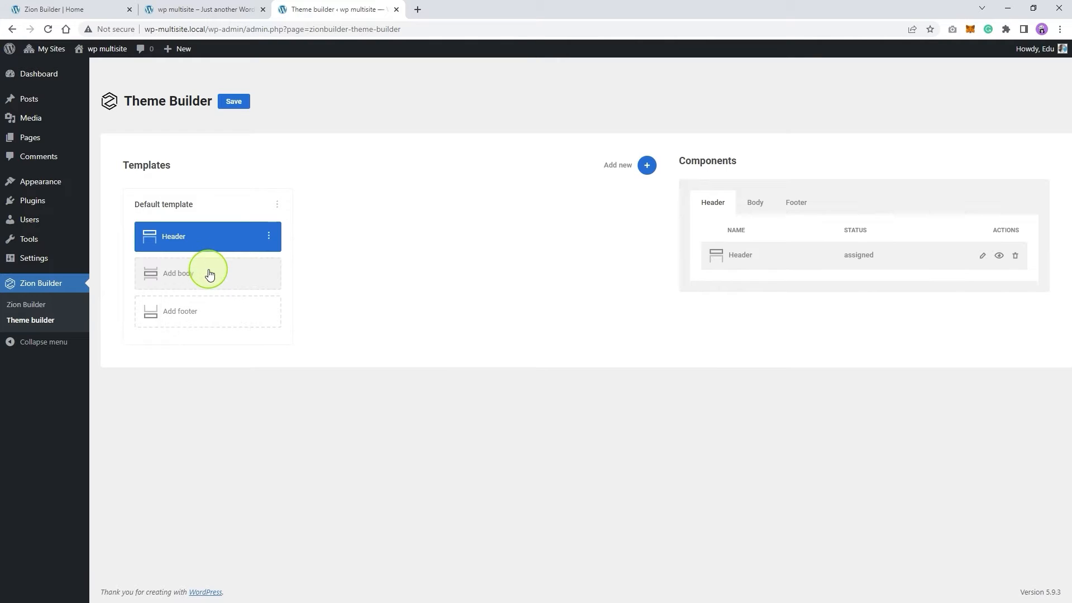
pyautogui.click(268, 236)
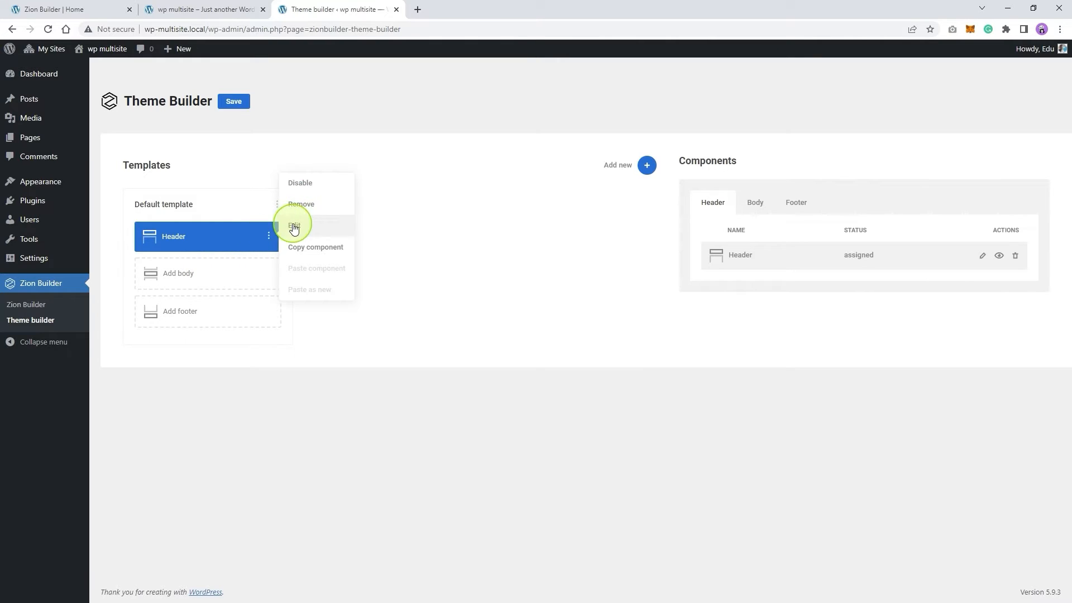
pyautogui.click(294, 228)
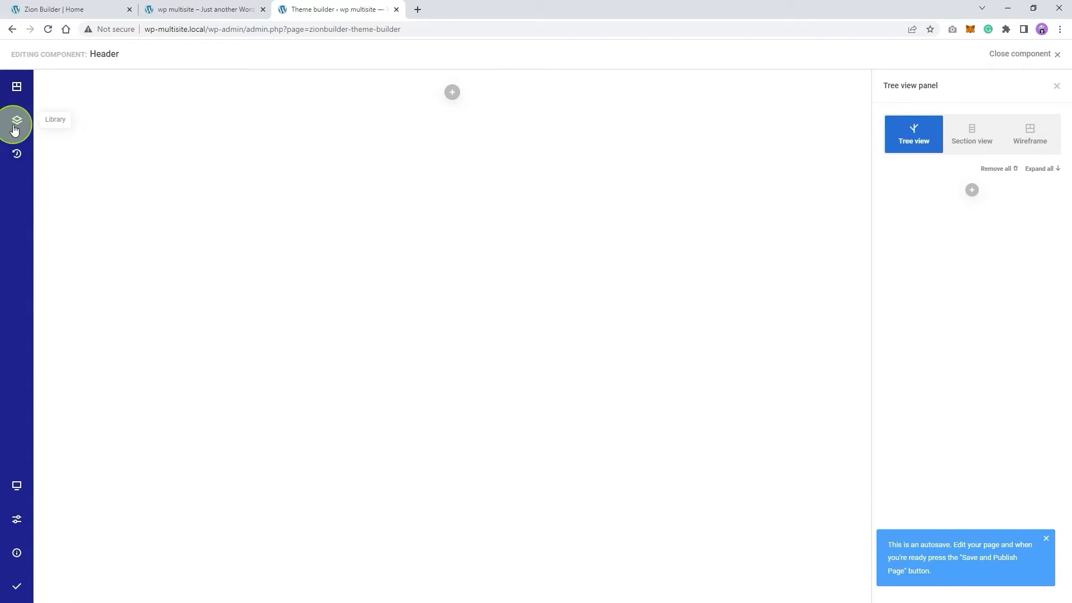
pyautogui.click(15, 122)
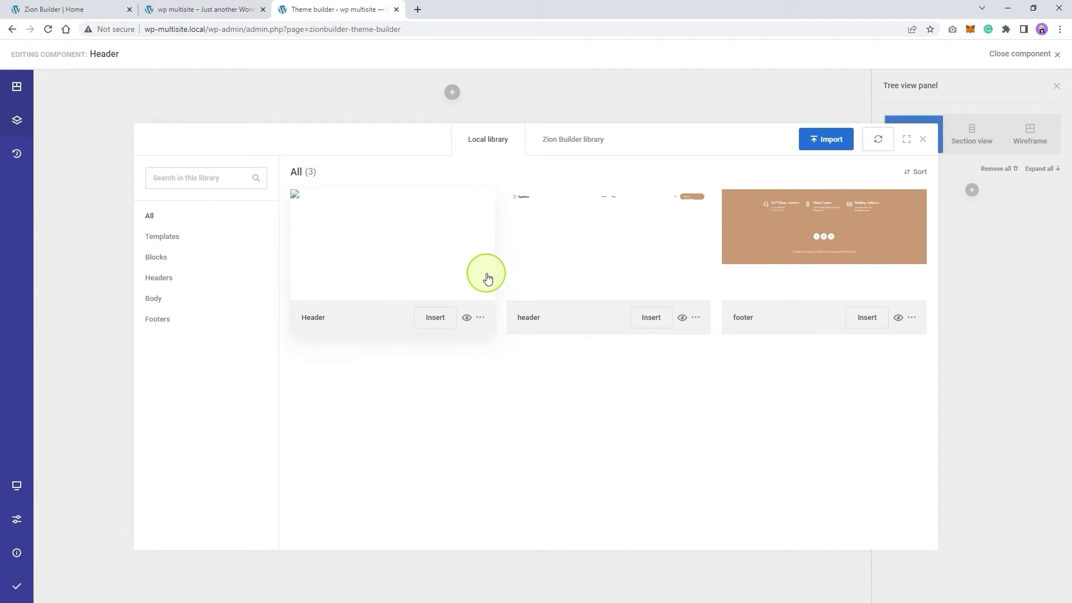
pyautogui.click(878, 147)
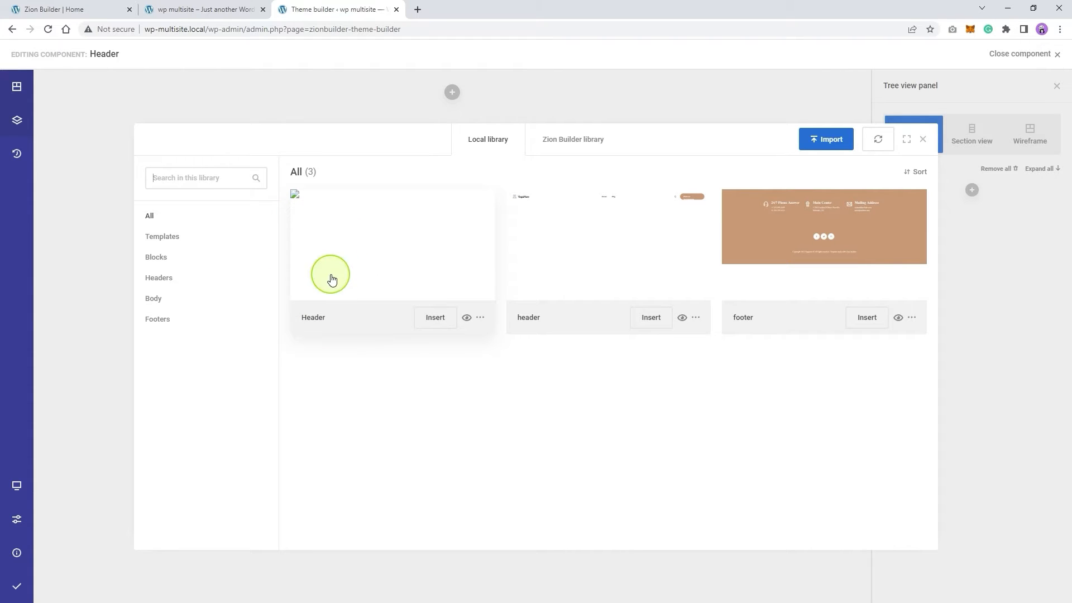
pyautogui.click(214, 9)
pyautogui.click(312, 8)
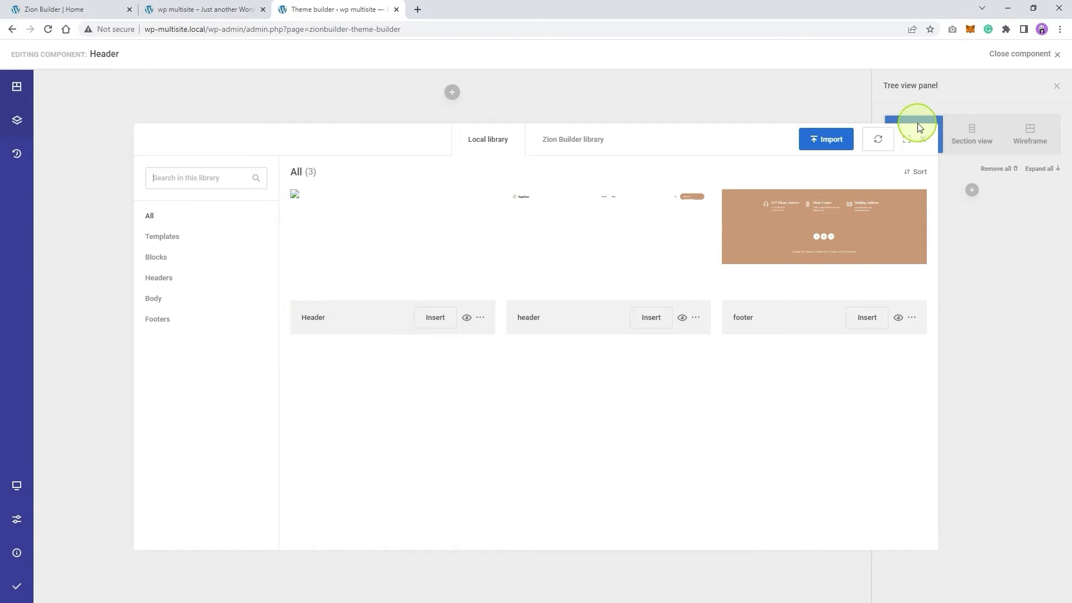
pyautogui.click(923, 140)
pyautogui.click(1055, 54)
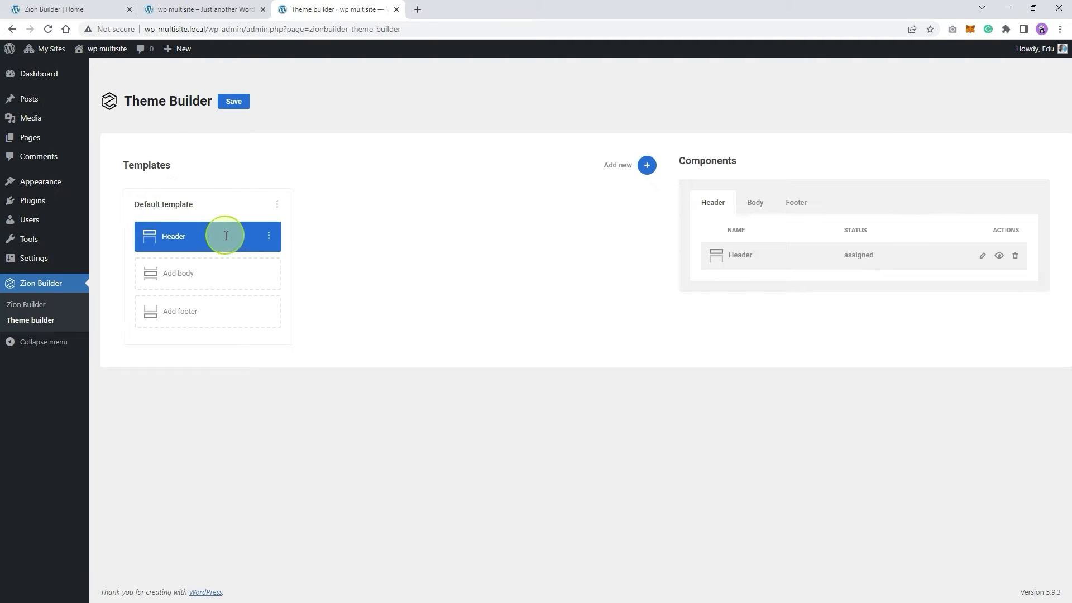
pyautogui.click(268, 236)
pyautogui.click(293, 243)
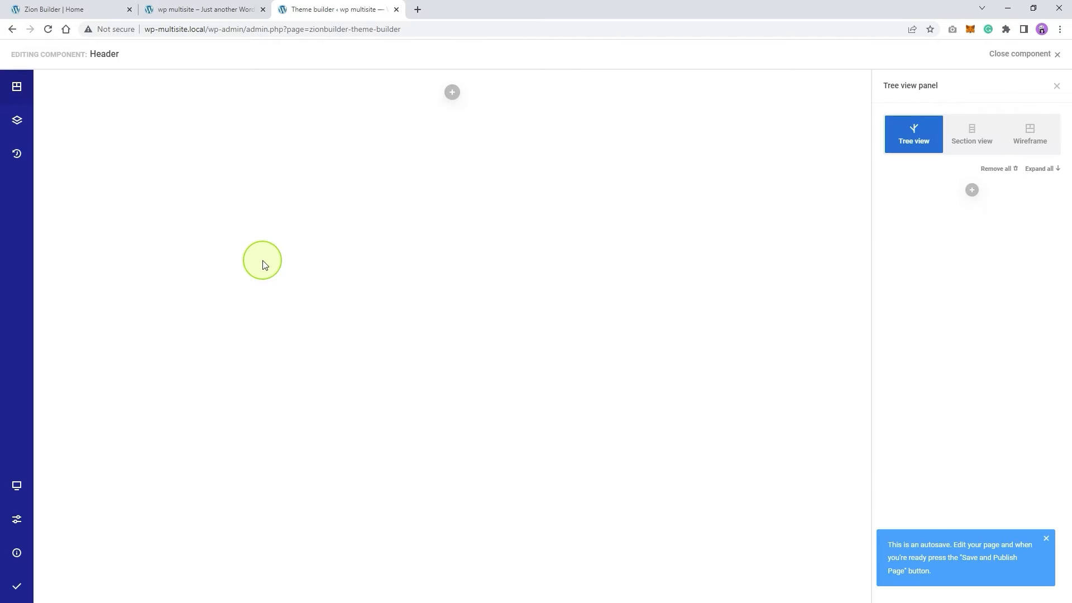
# Insert the saved "header" template with the YogaNow logo from the local library into the Header component, then save and close it
pyautogui.click(18, 121)
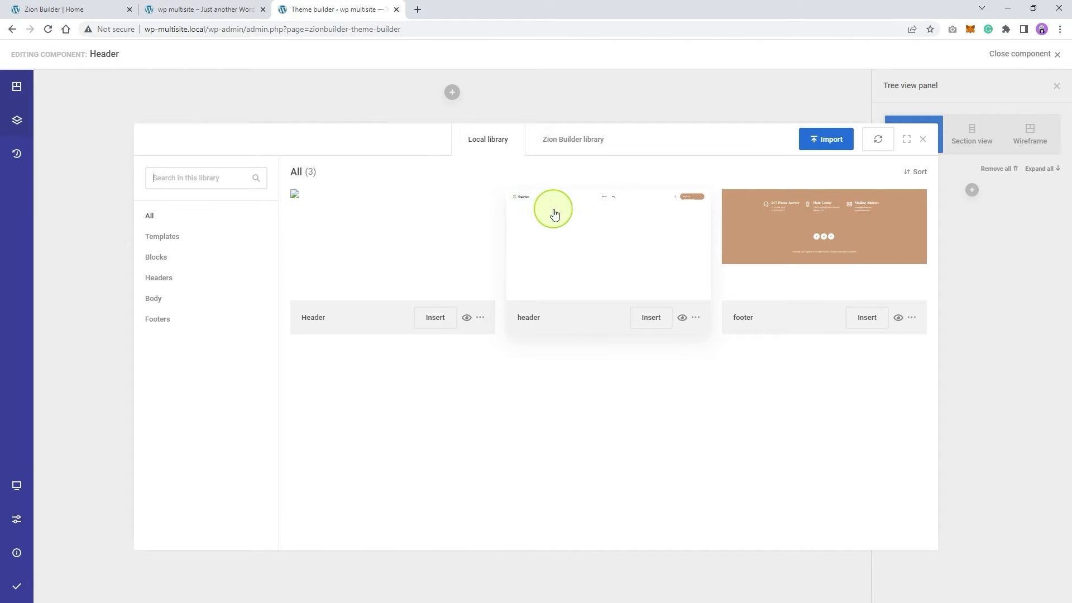
pyautogui.click(435, 318)
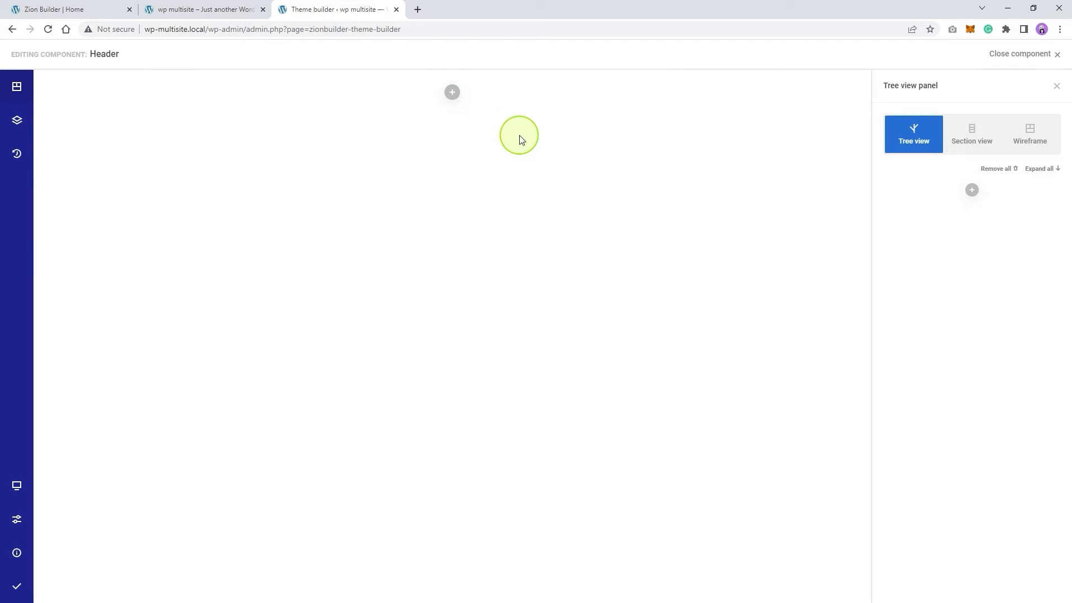
pyautogui.click(17, 120)
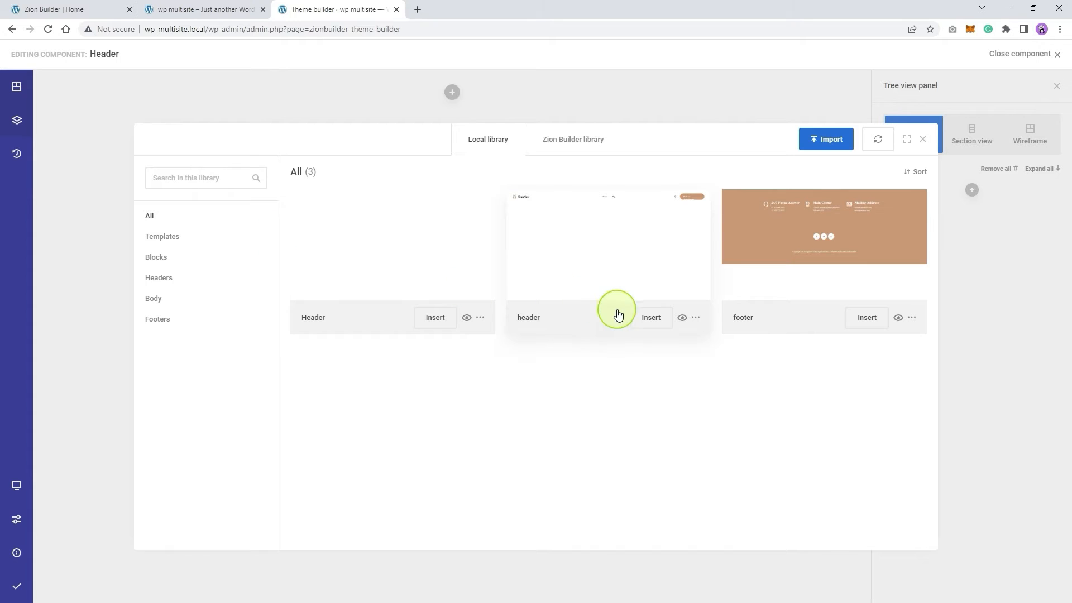
pyautogui.click(652, 318)
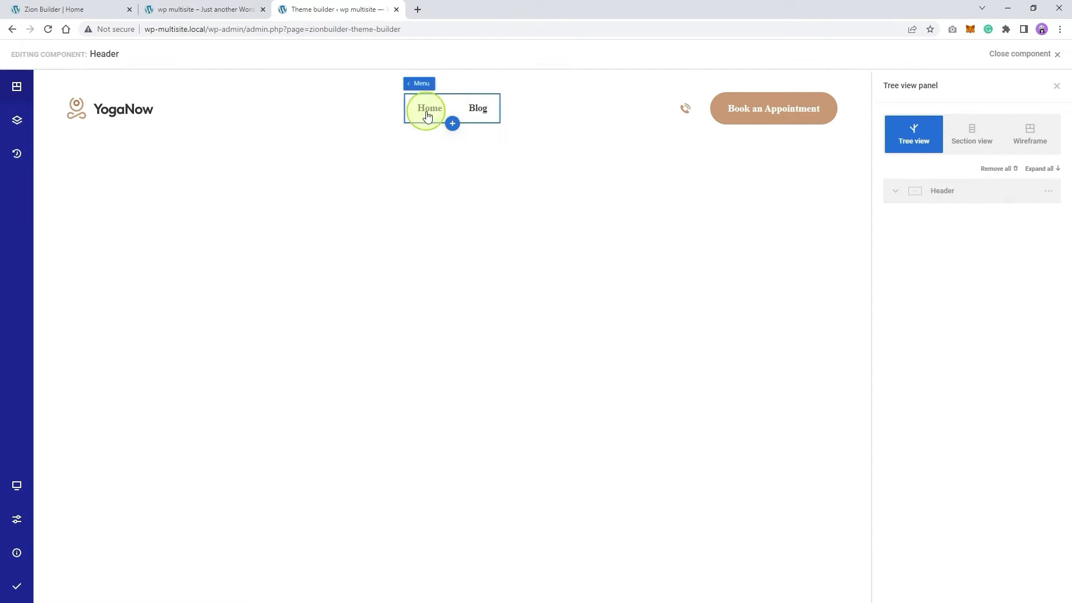
pyautogui.click(16, 587)
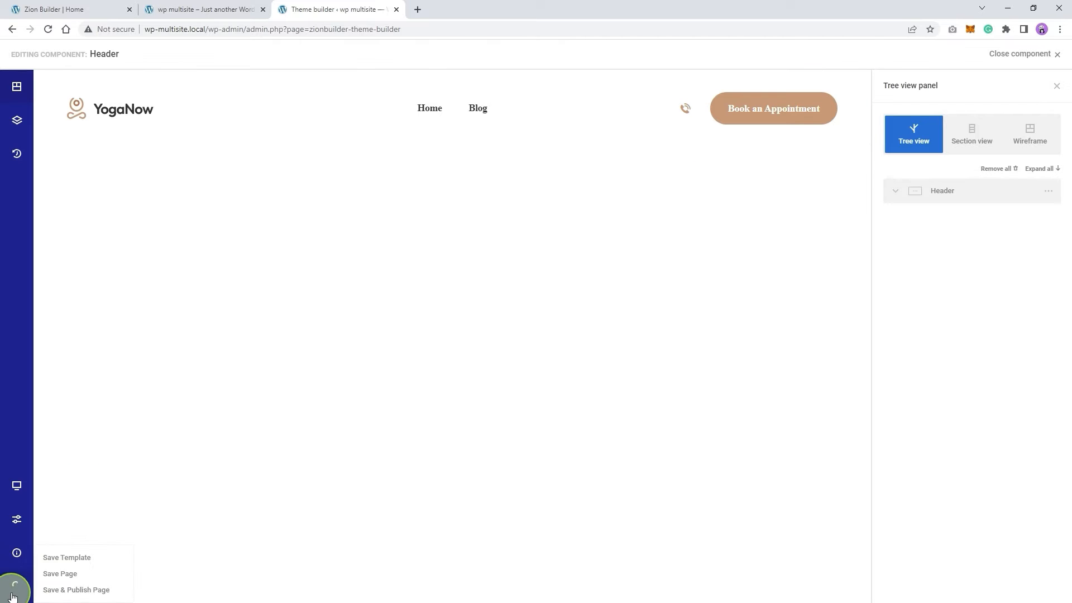
pyautogui.click(1056, 59)
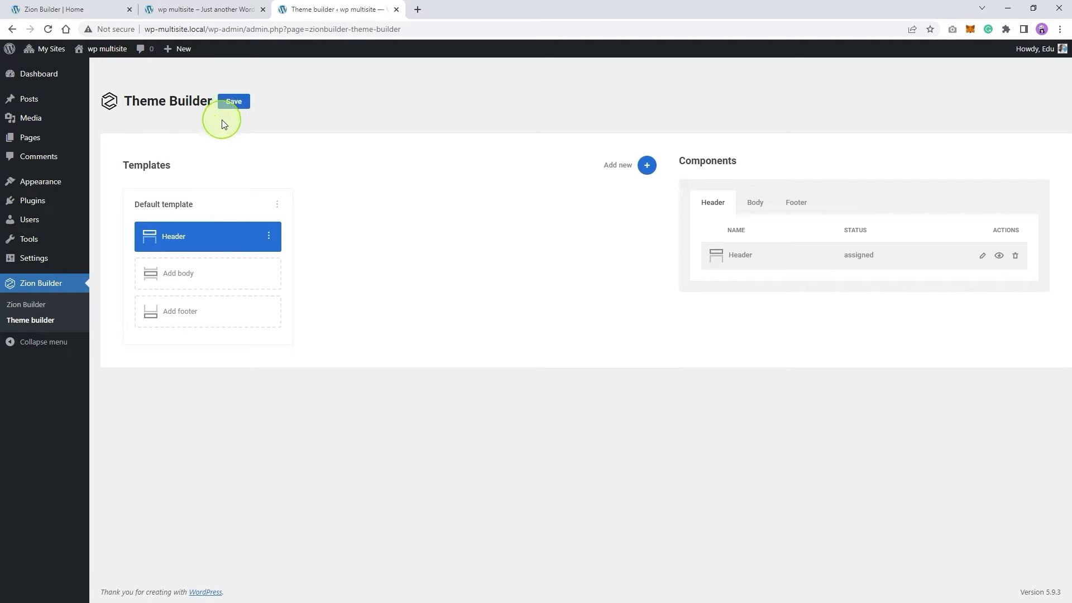
# Reload the live home page to check whether the Theme Builder header is applied
pyautogui.click(232, 8)
pyautogui.rightClick(184, 125)
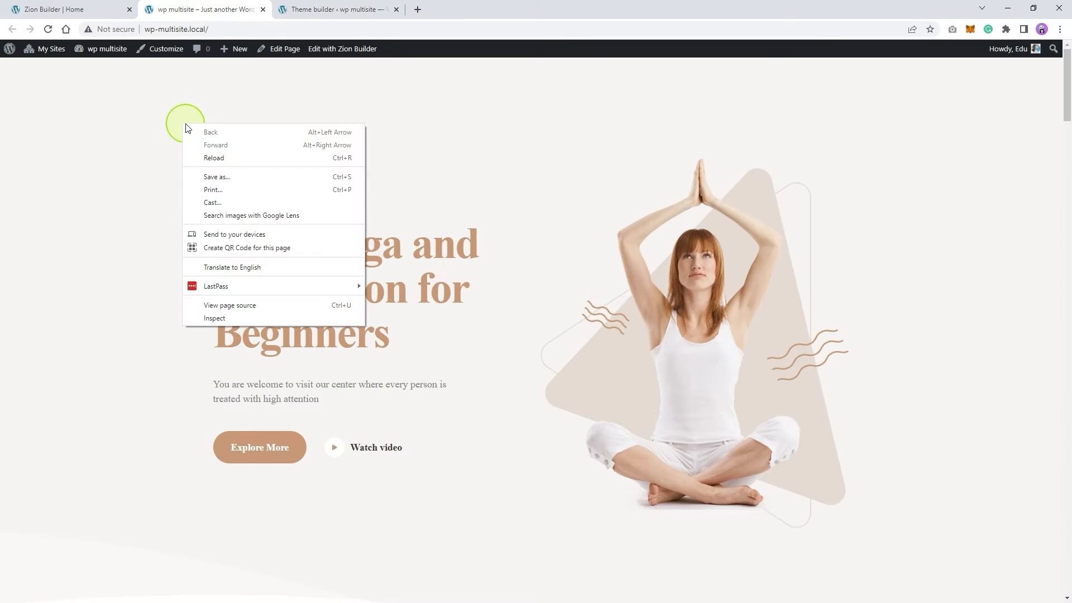
pyautogui.click(218, 159)
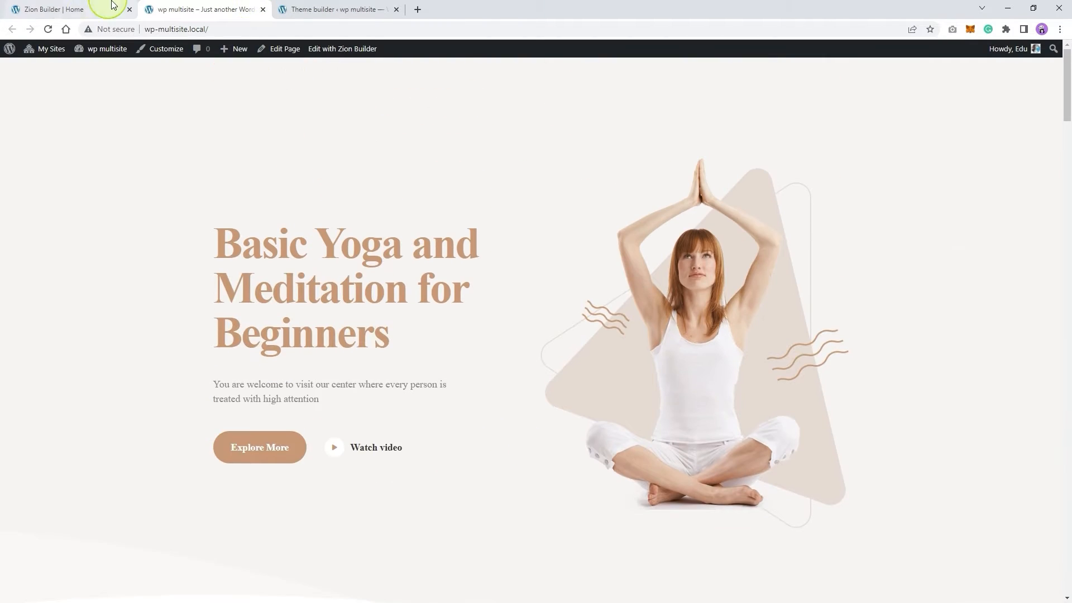
# Set the Home page's layout to Zion Builder Full Width in the builder's page options and save the page
pyautogui.click(112, 6)
pyautogui.click(16, 522)
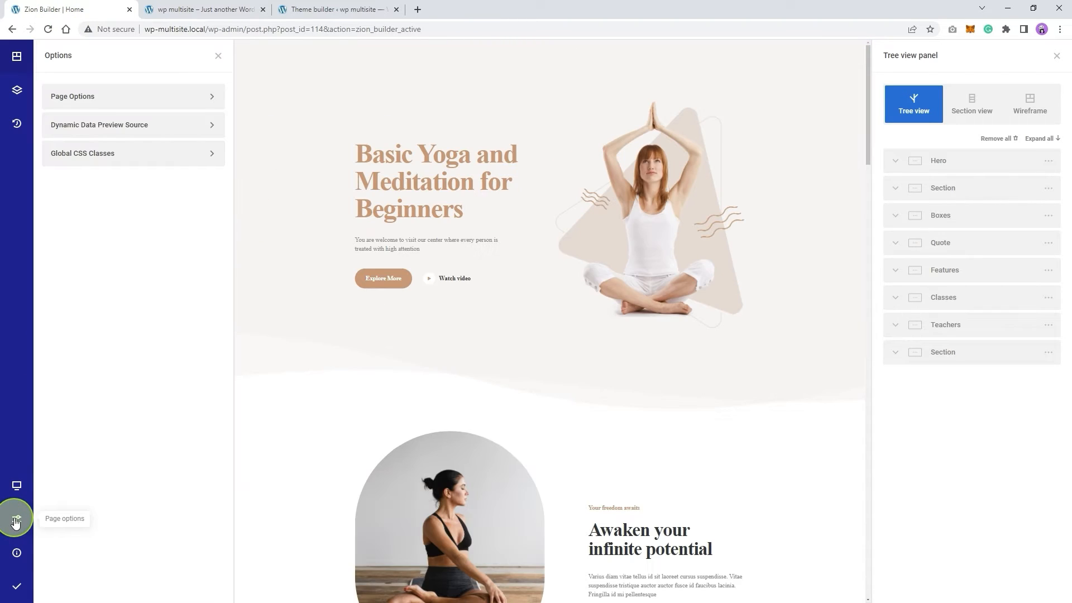
pyautogui.click(105, 105)
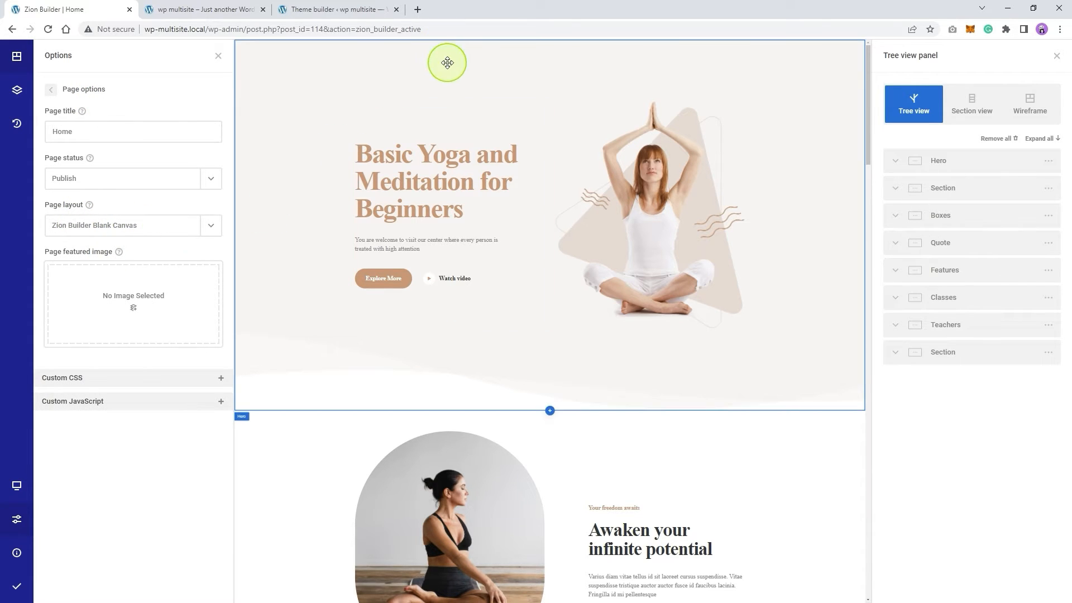
pyautogui.click(111, 225)
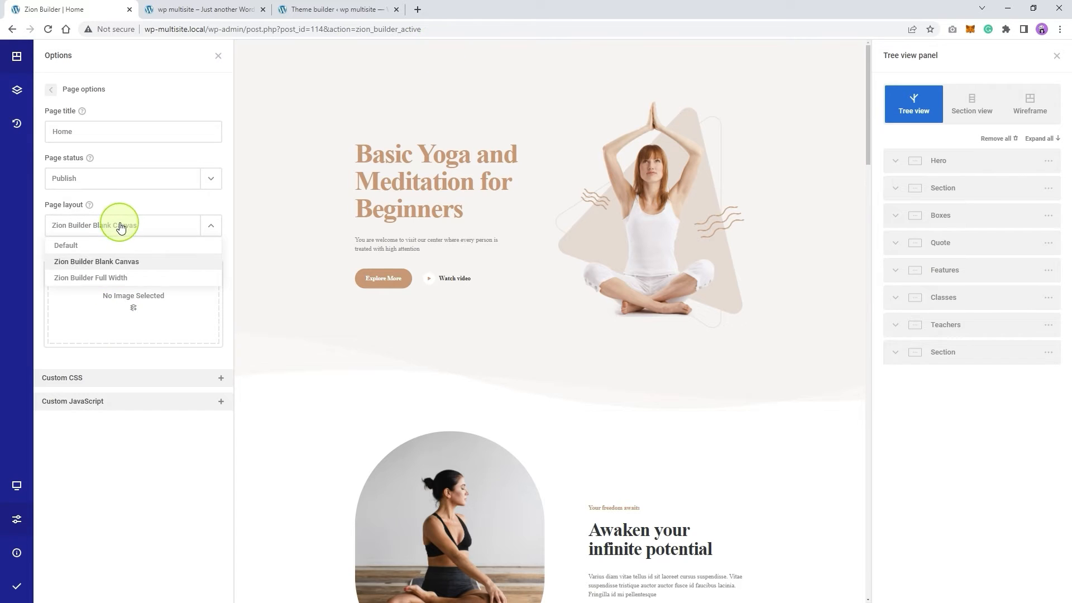
pyautogui.click(101, 281)
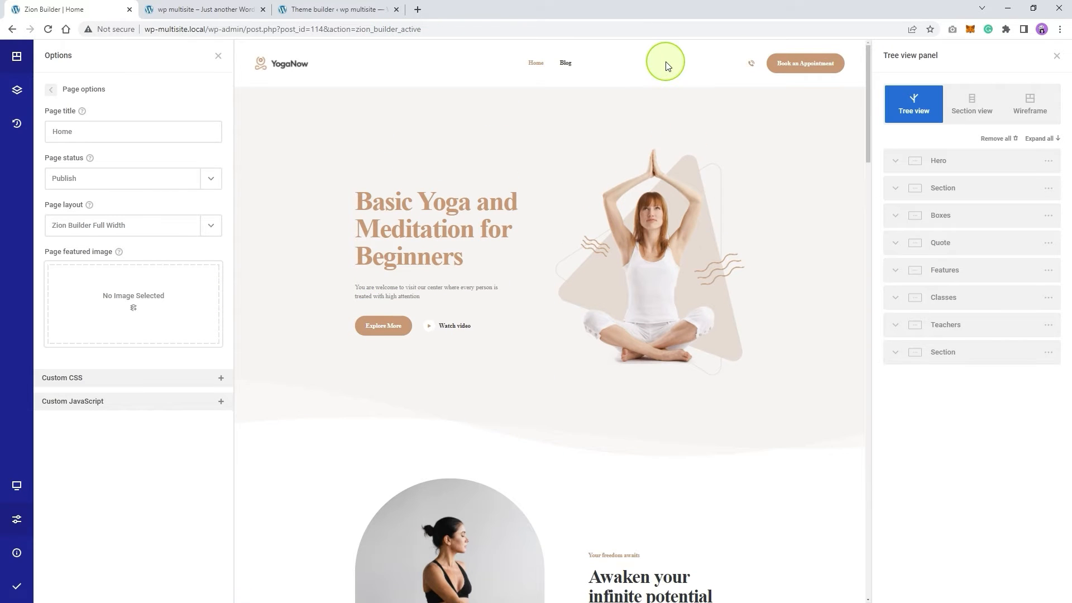
pyautogui.click(17, 587)
# Look over the page in the builder, then reload the live home page to check its header with the new layout
pyautogui.scroll(-20, 425, 424)
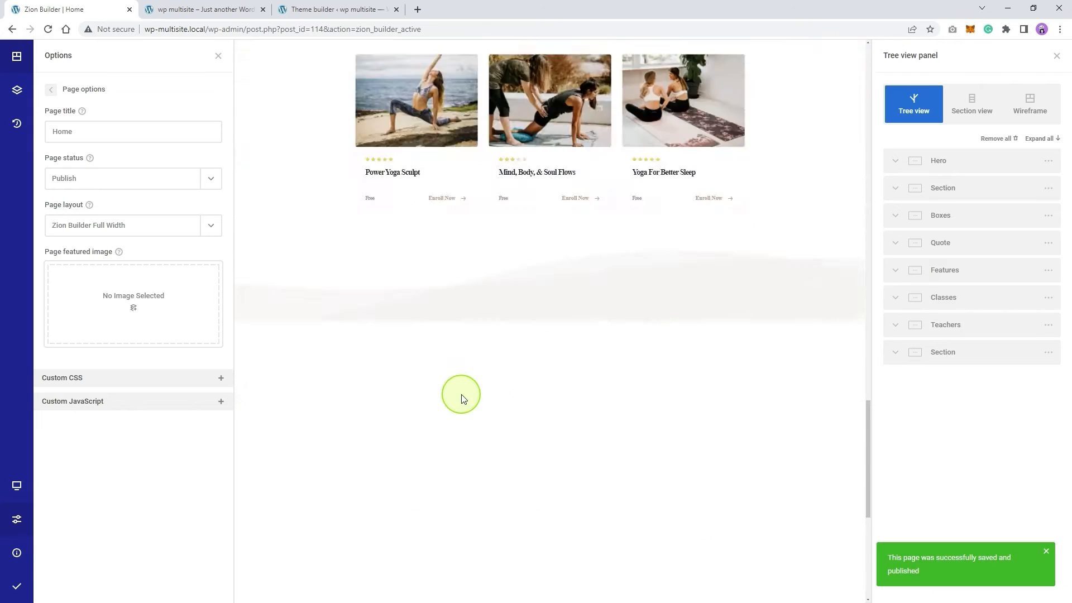
pyautogui.click(230, 11)
pyautogui.rightClick(124, 212)
pyautogui.click(154, 244)
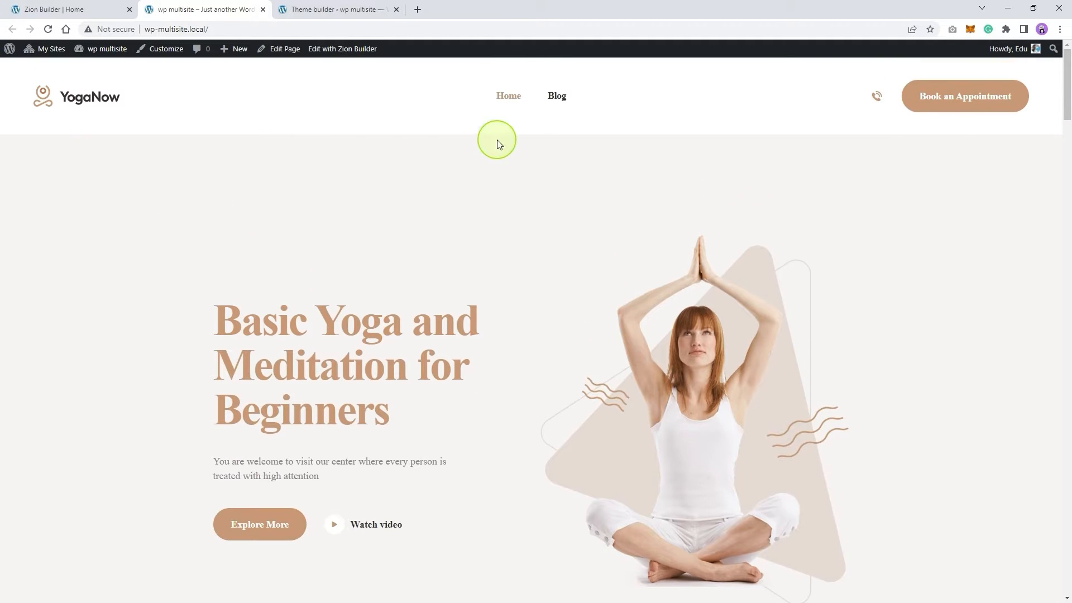
# Add a new footer component to the default template in the Theme Builder
pyautogui.click(357, 9)
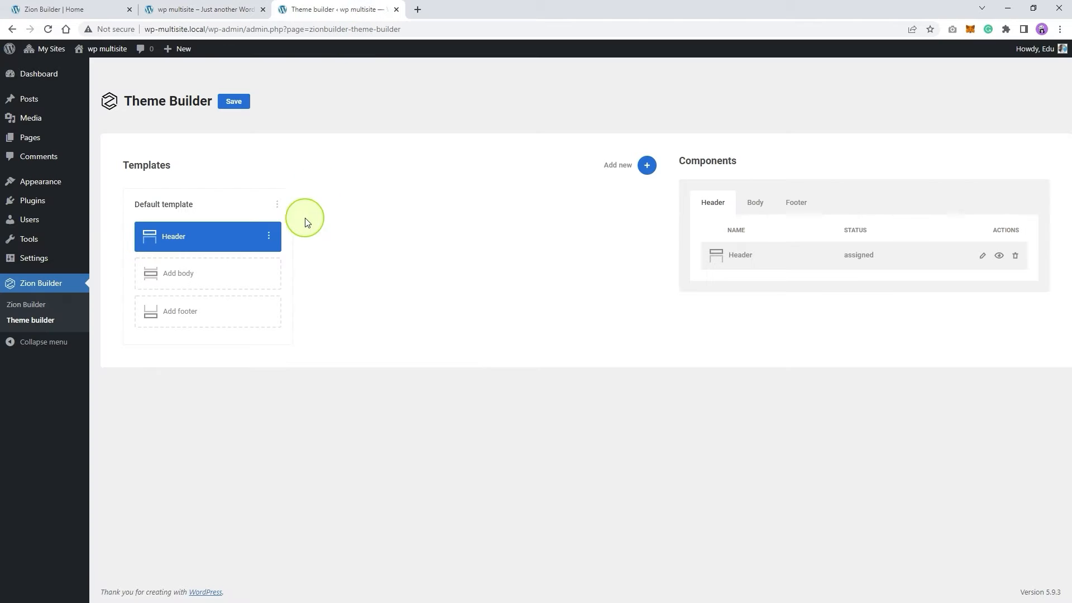
pyautogui.click(260, 320)
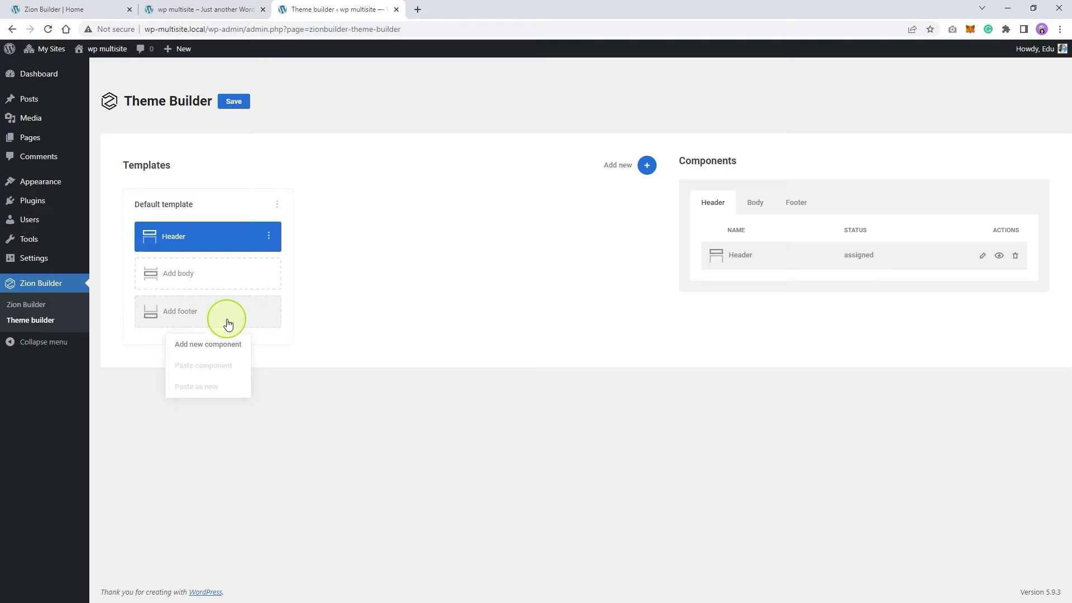
pyautogui.click(211, 349)
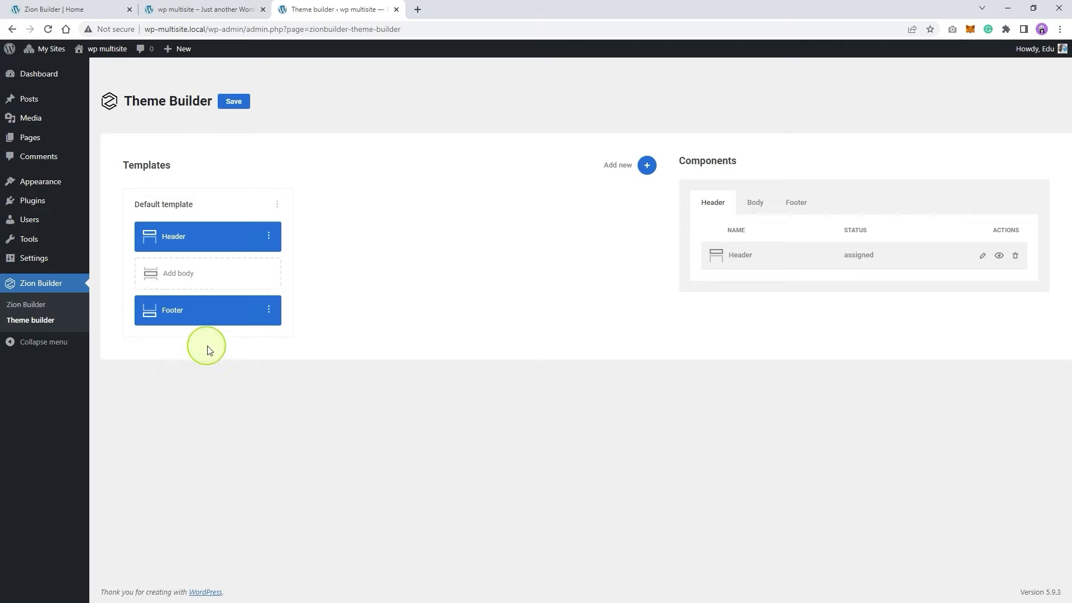
# Edit the Footer component, insert the saved footer template from the library, then save and close the component
pyautogui.click(270, 317)
pyautogui.click(296, 302)
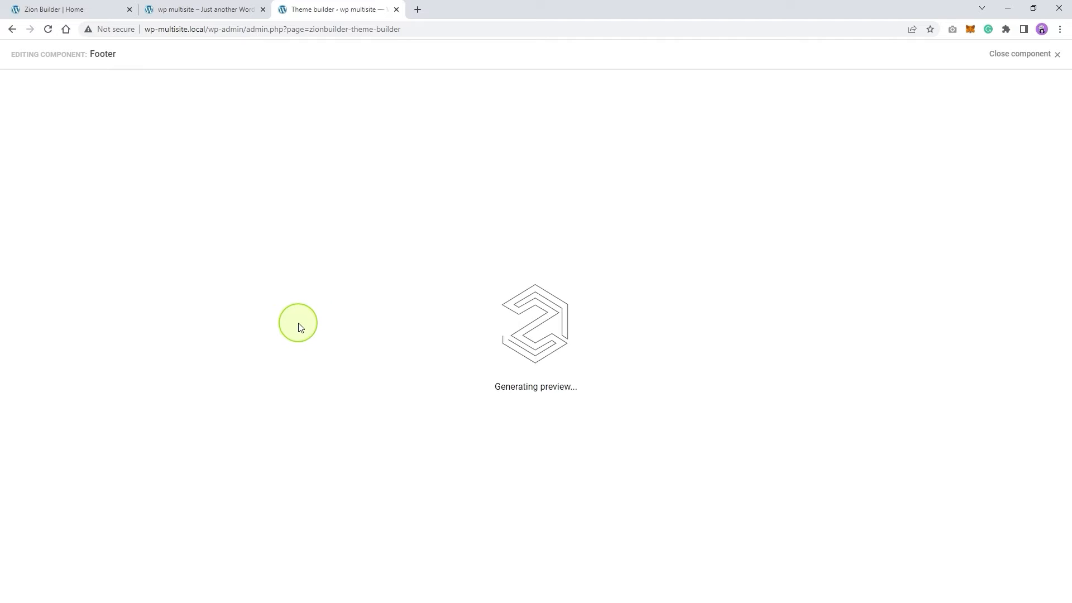
pyautogui.click(17, 119)
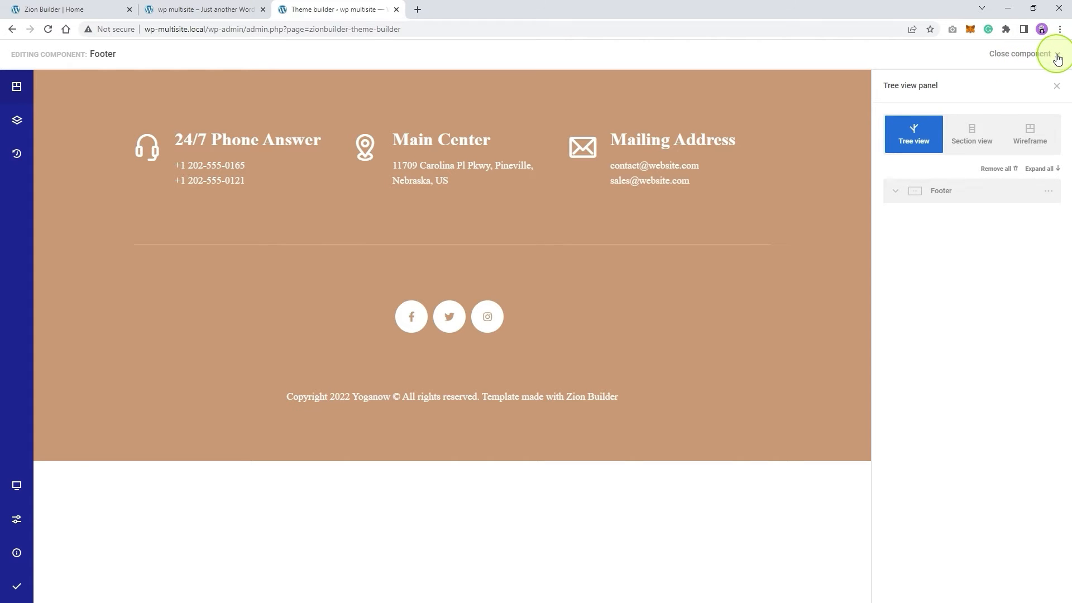
pyautogui.click(18, 588)
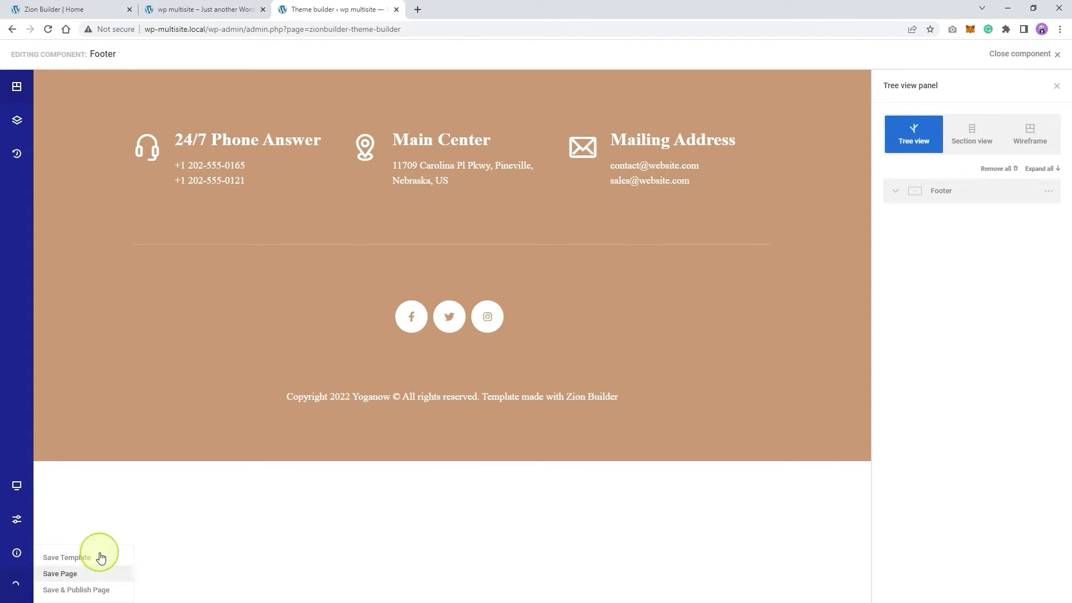
pyautogui.click(1057, 61)
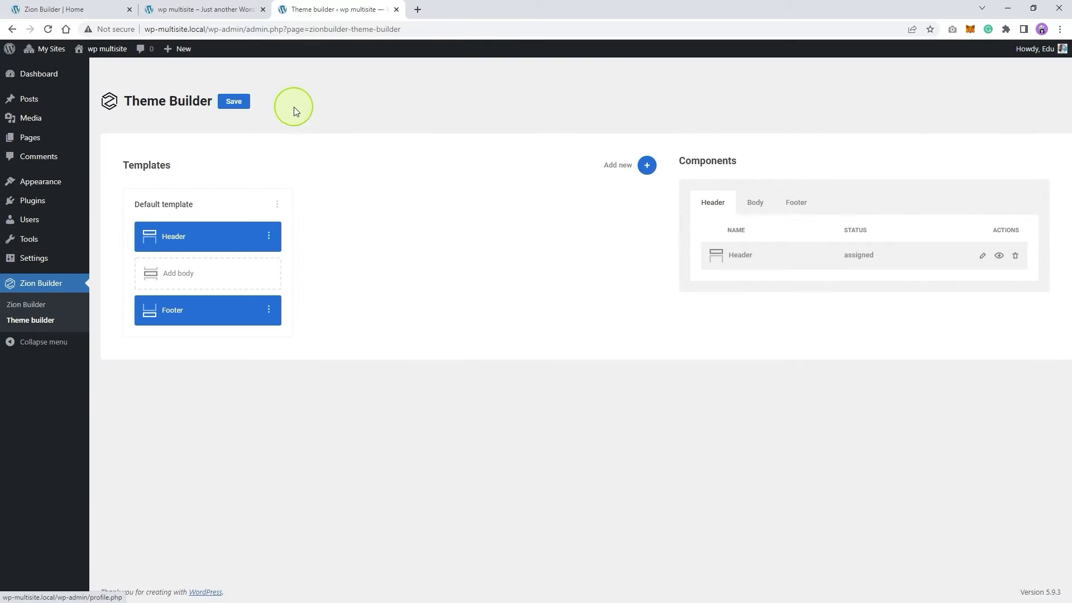
# Reload the live home page and check the footer at the end of the page
pyautogui.click(233, 6)
pyautogui.rightClick(156, 206)
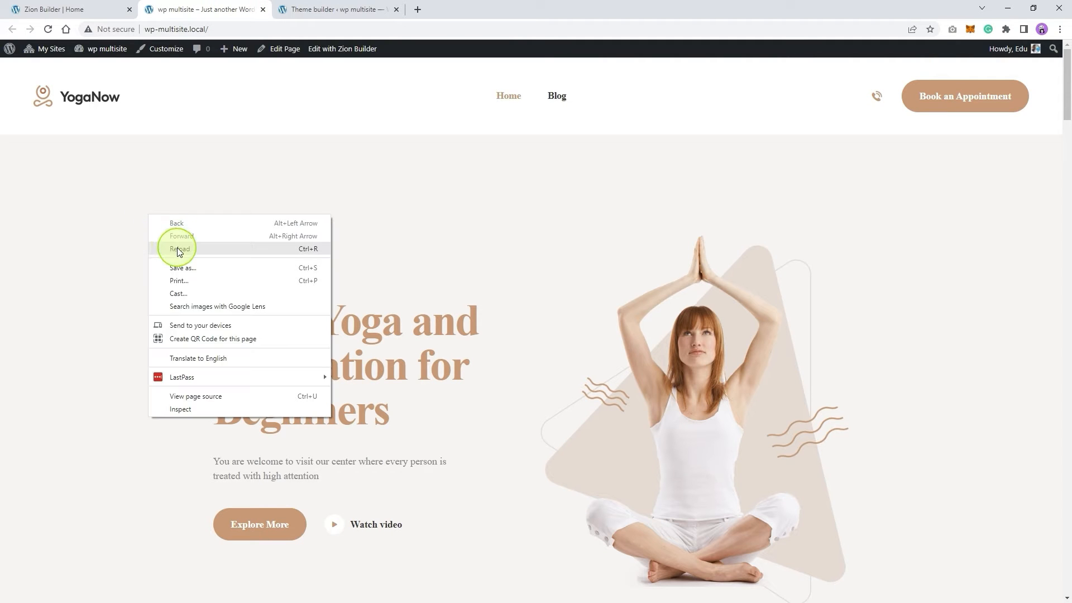
pyautogui.click(169, 244)
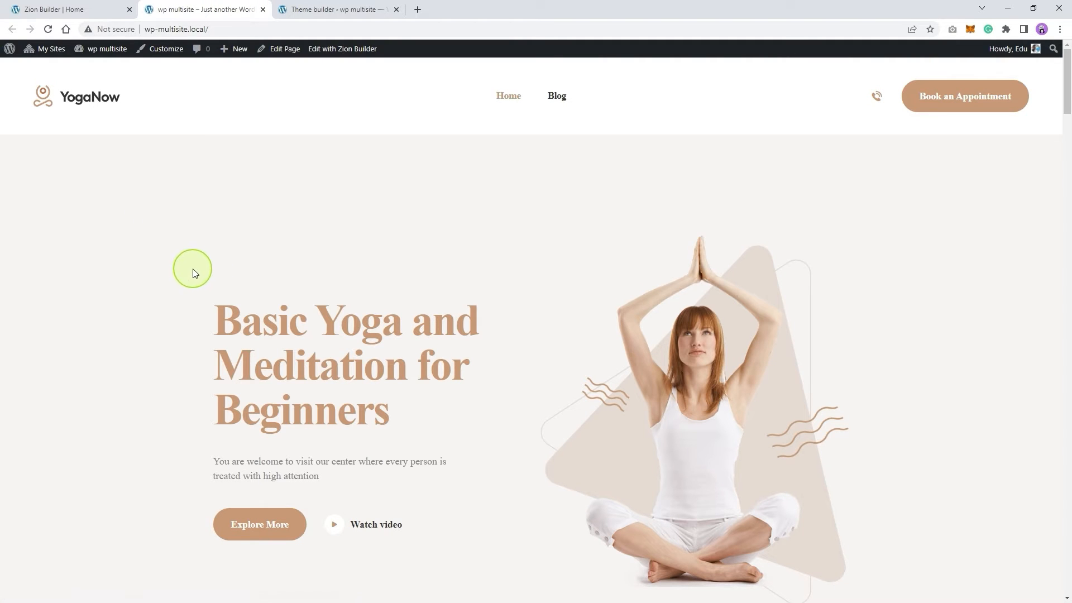
pyautogui.scroll(-20, 191, 268)
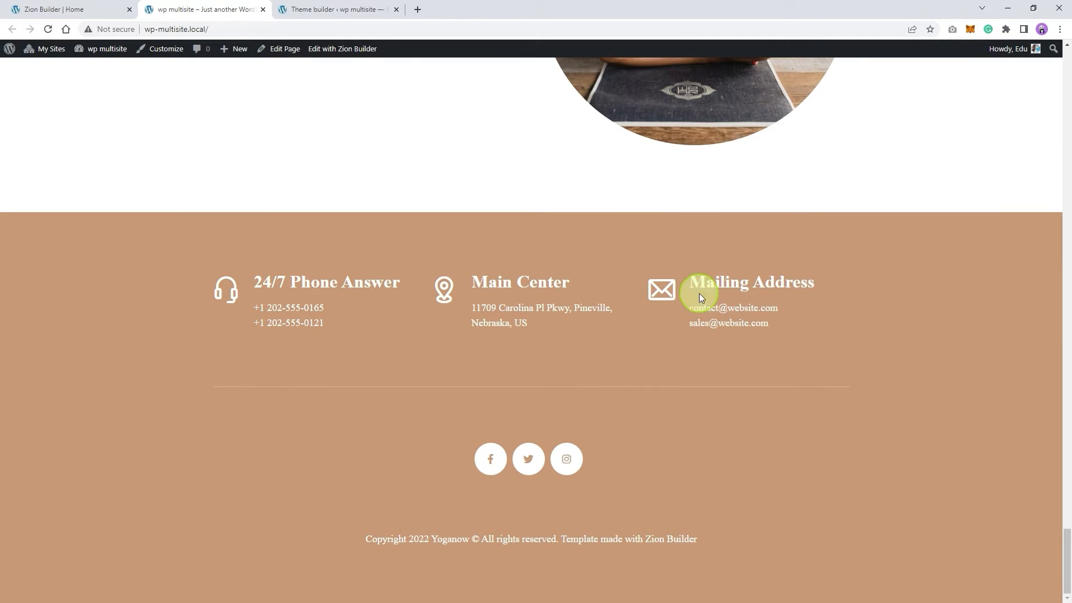
pyautogui.scroll(20, 447, 387)
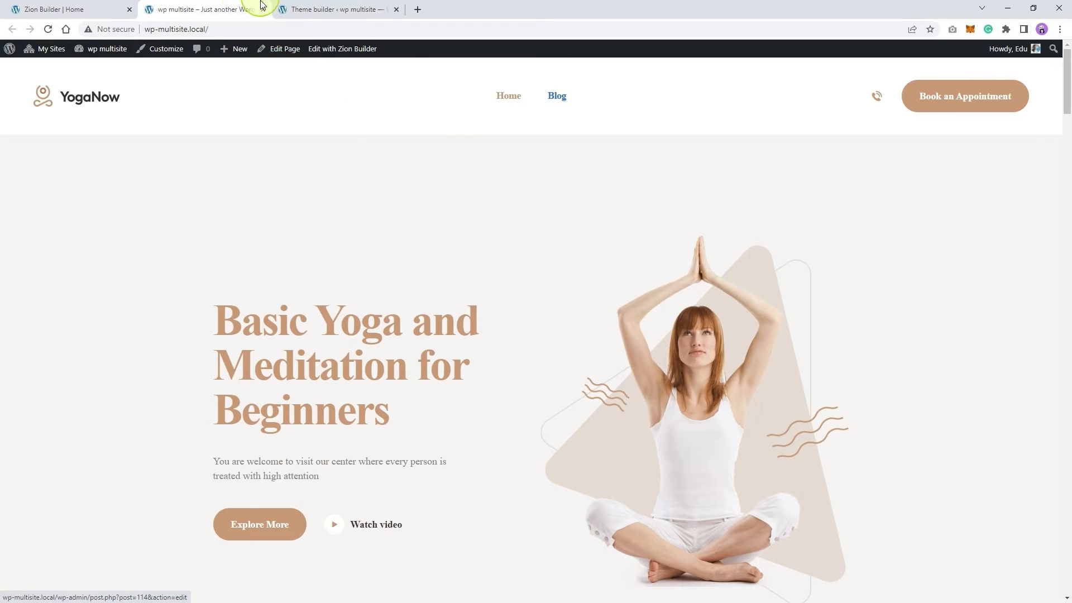
# Create and publish a page titled "Blog page" with the text "this is a short description", then return to the pages list
pyautogui.click(296, 10)
pyautogui.click(27, 139)
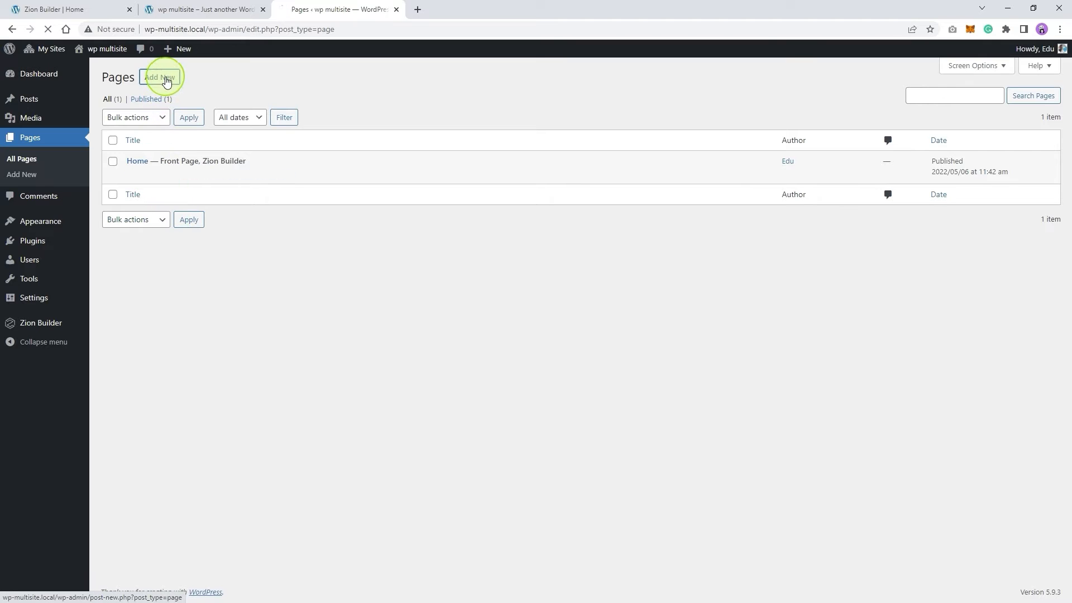
pyautogui.click(163, 79)
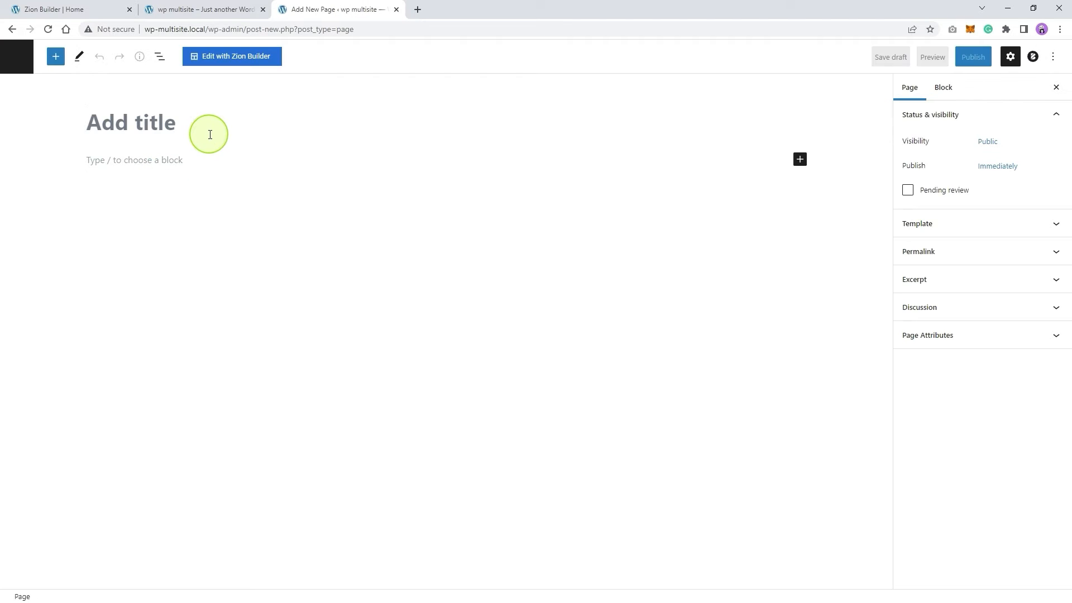
pyautogui.write('Blgo')
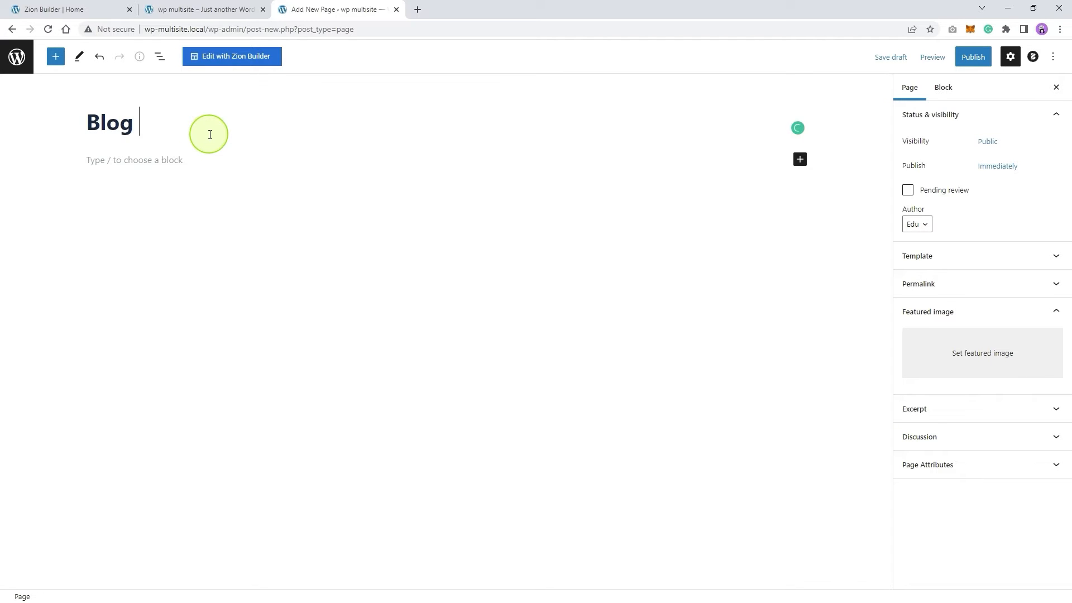
pyautogui.click(171, 161)
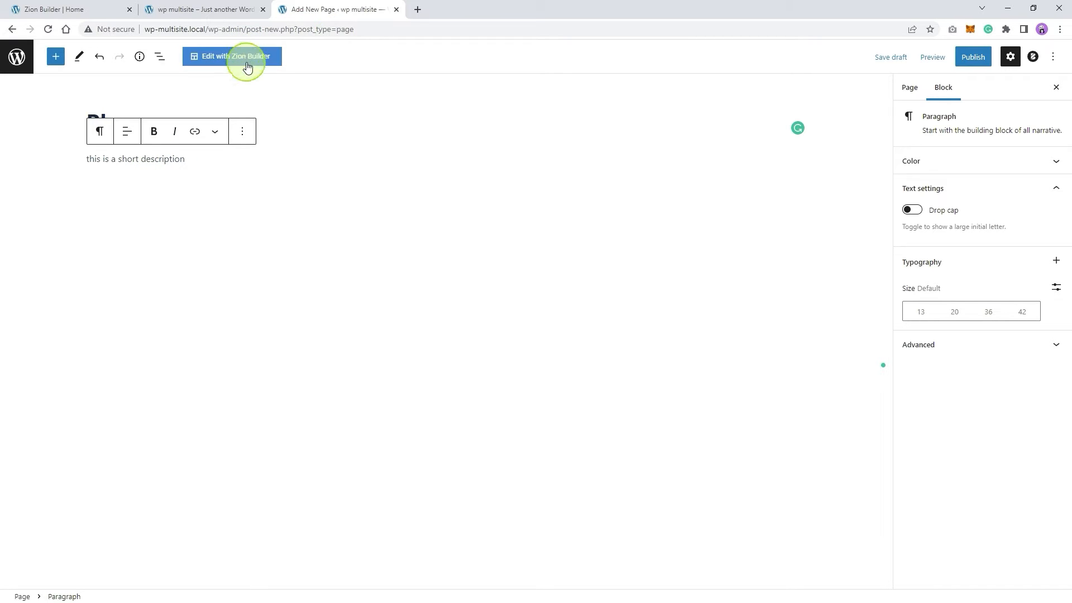
pyautogui.click(977, 59)
pyautogui.click(962, 57)
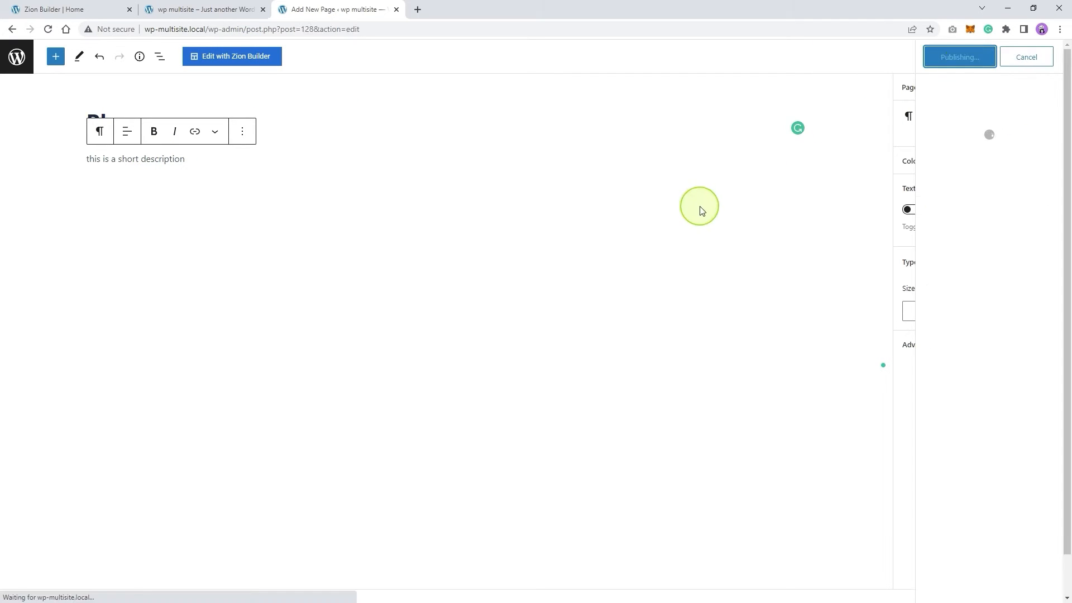
pyautogui.click(17, 56)
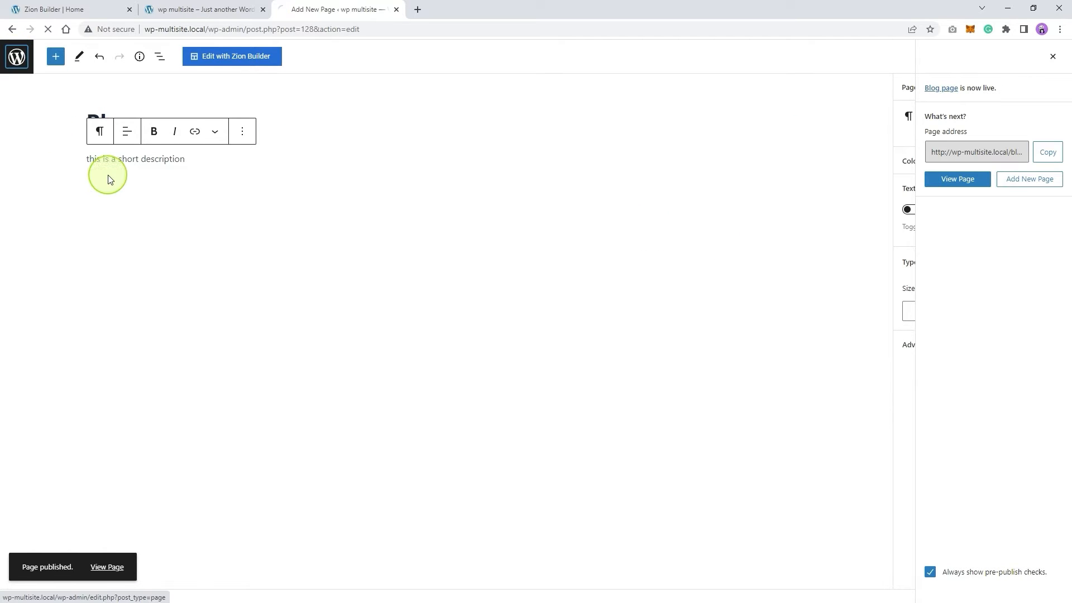
# Replace the Blog custom link in the homepage menu with the Blog page and save the menu
pyautogui.moveTo(48, 220)
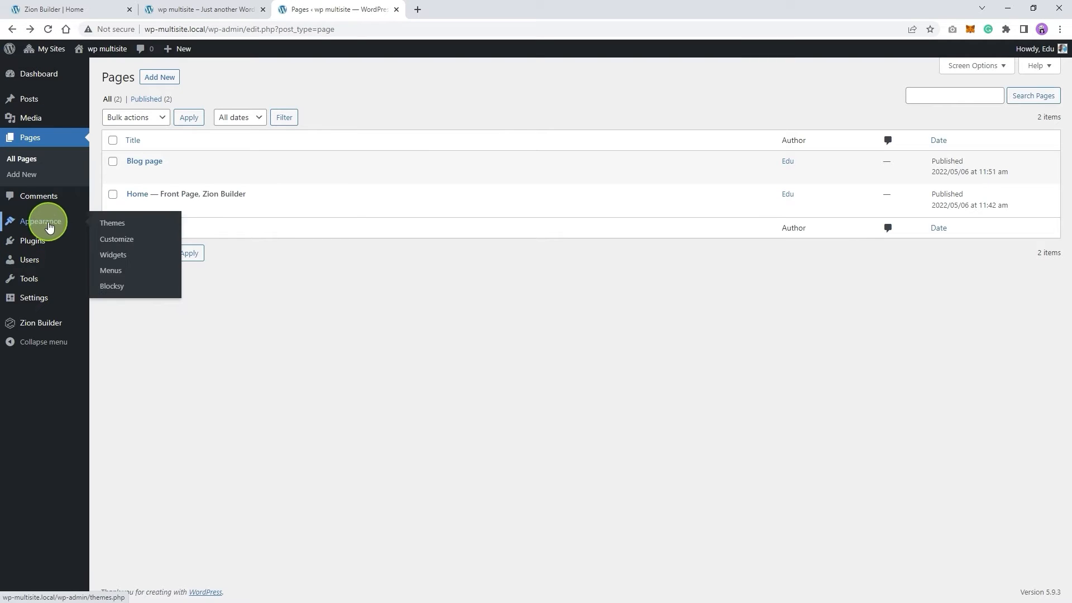
pyautogui.click(111, 271)
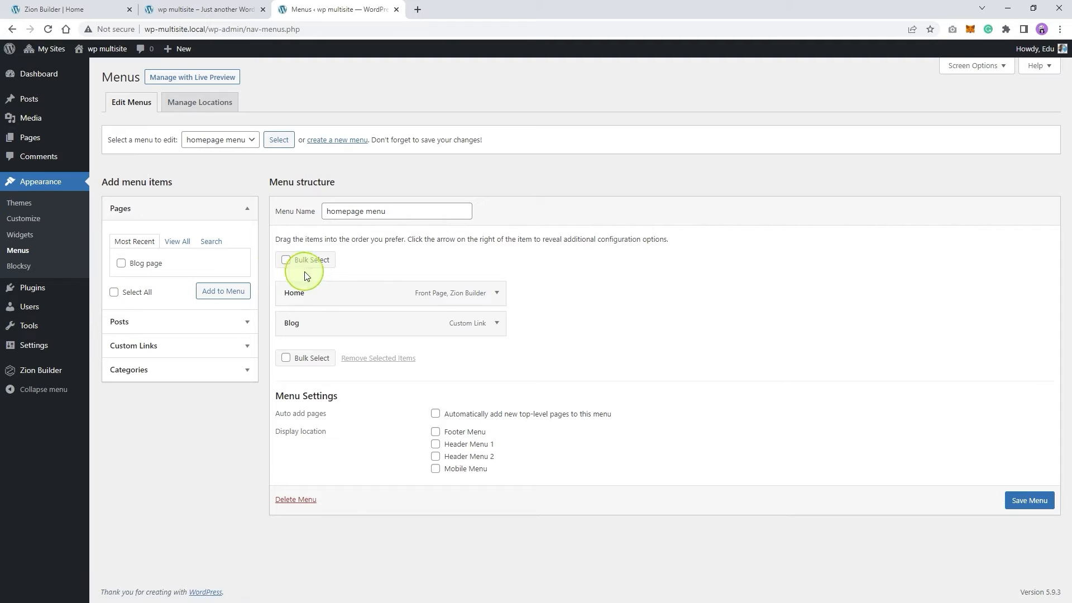
pyautogui.click(497, 324)
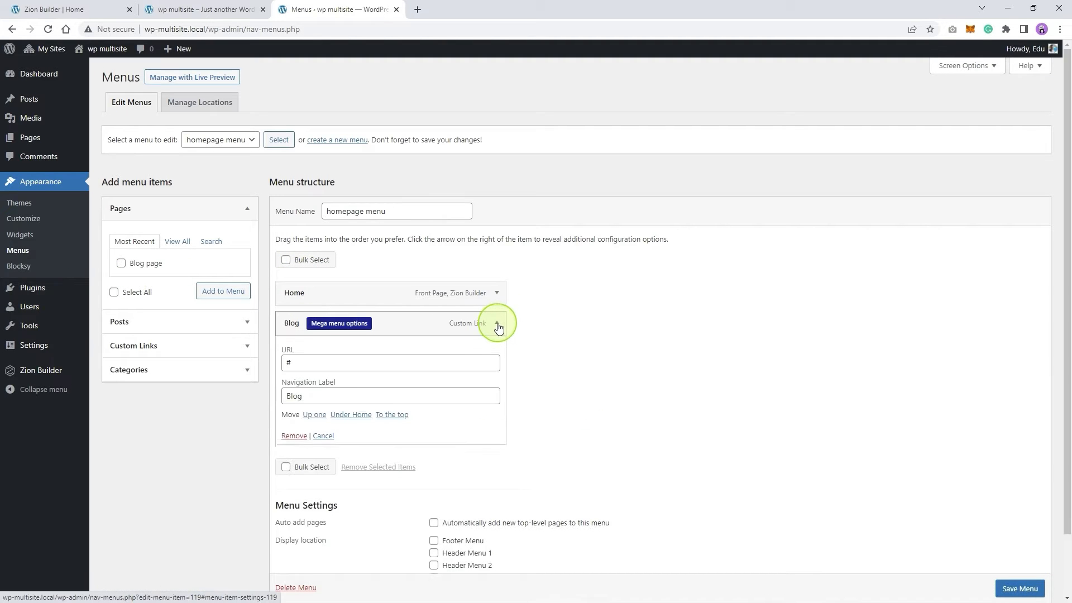
pyautogui.click(293, 435)
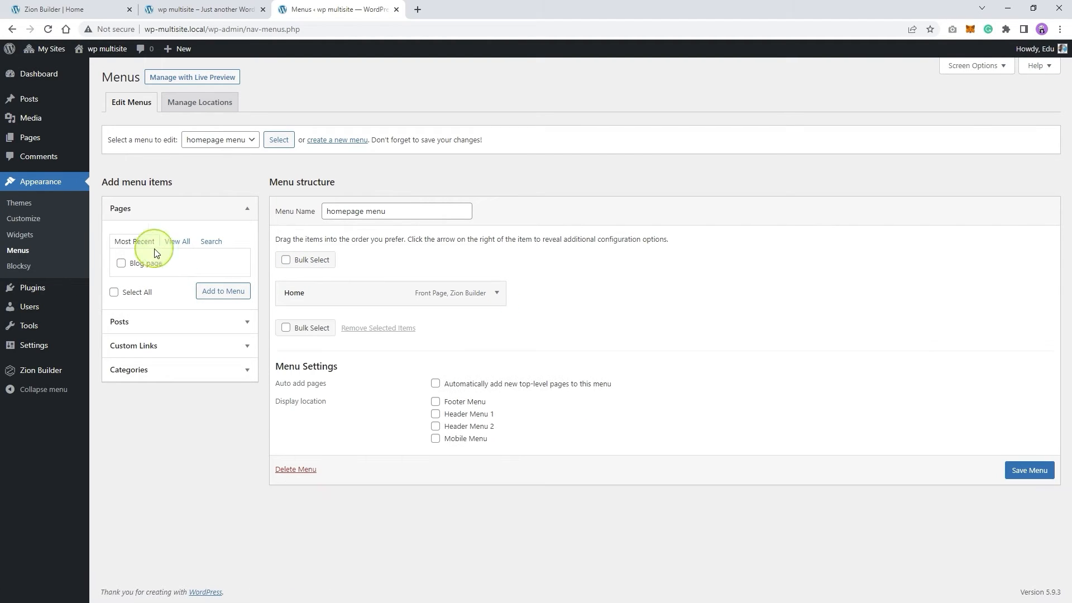
pyautogui.click(121, 263)
pyautogui.click(224, 301)
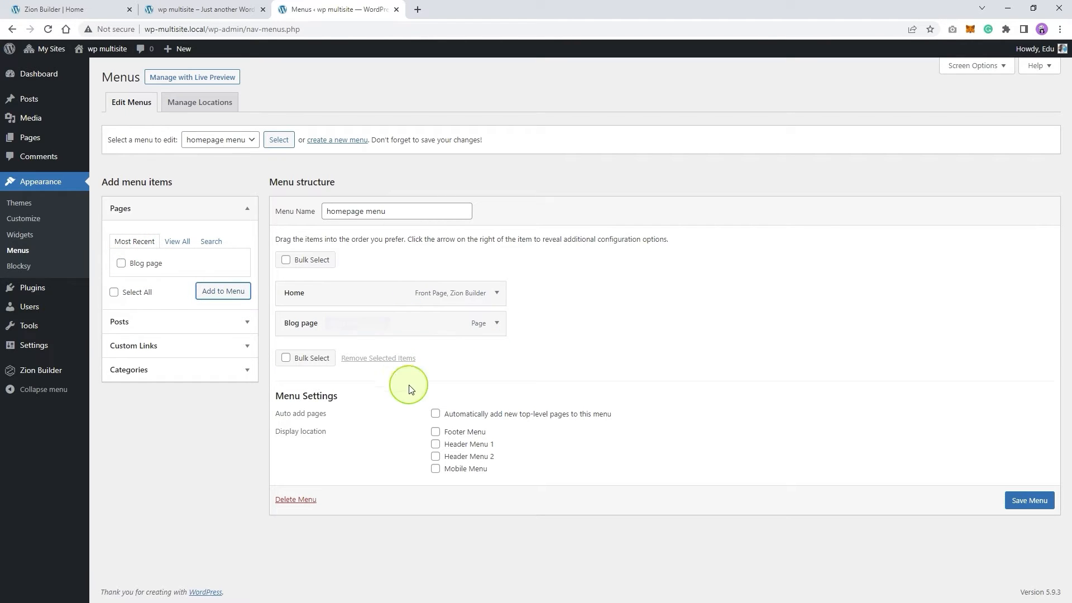
pyautogui.click(1031, 504)
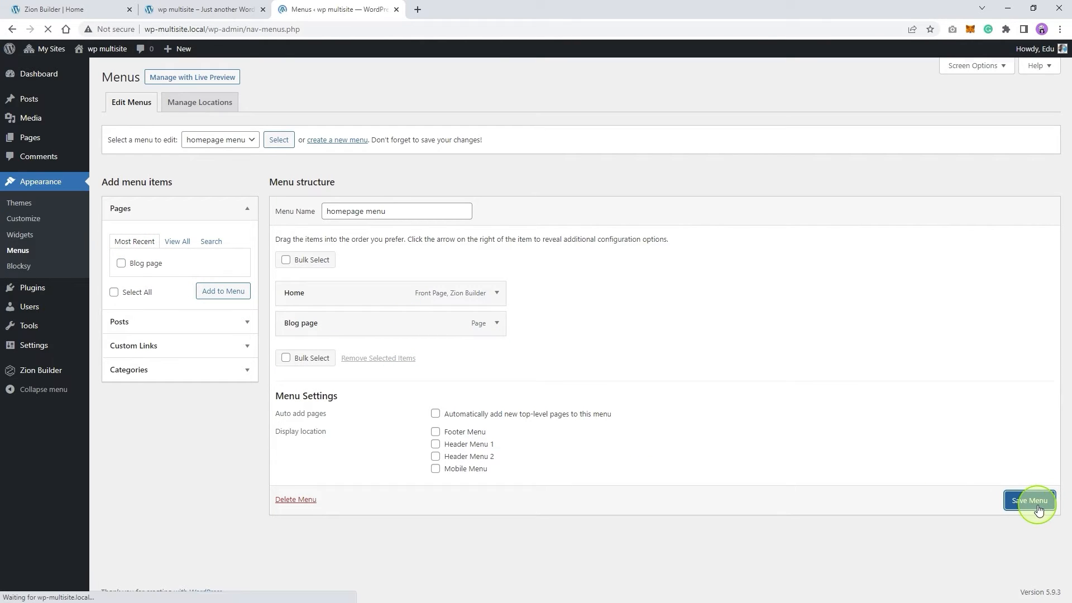
# Reload the live site and switch between Home and Blog page to check the shared header and footer
pyautogui.click(246, 10)
pyautogui.rightClick(229, 167)
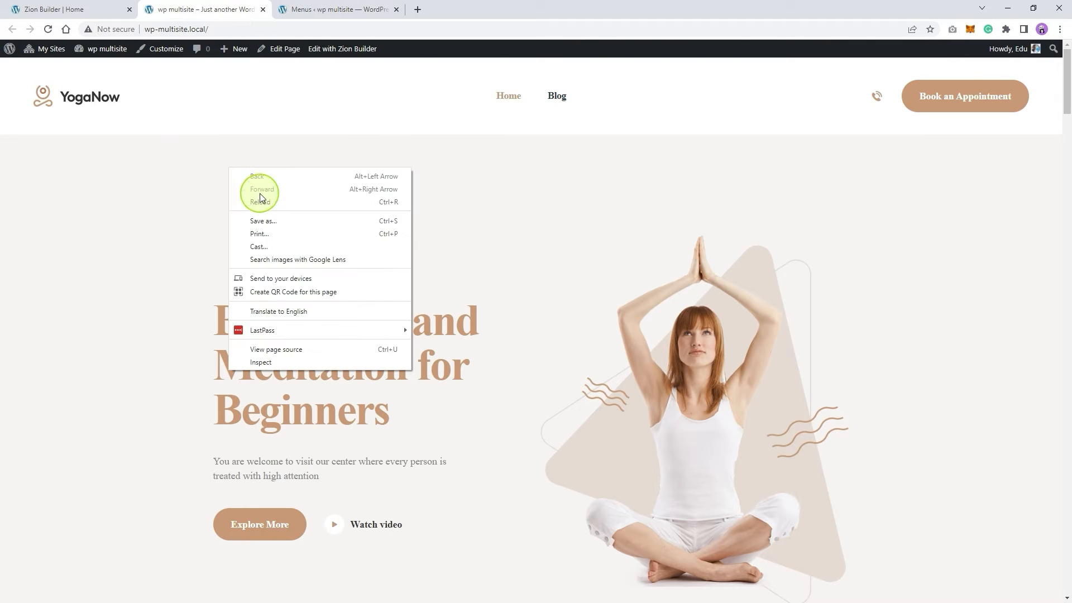
pyautogui.click(261, 201)
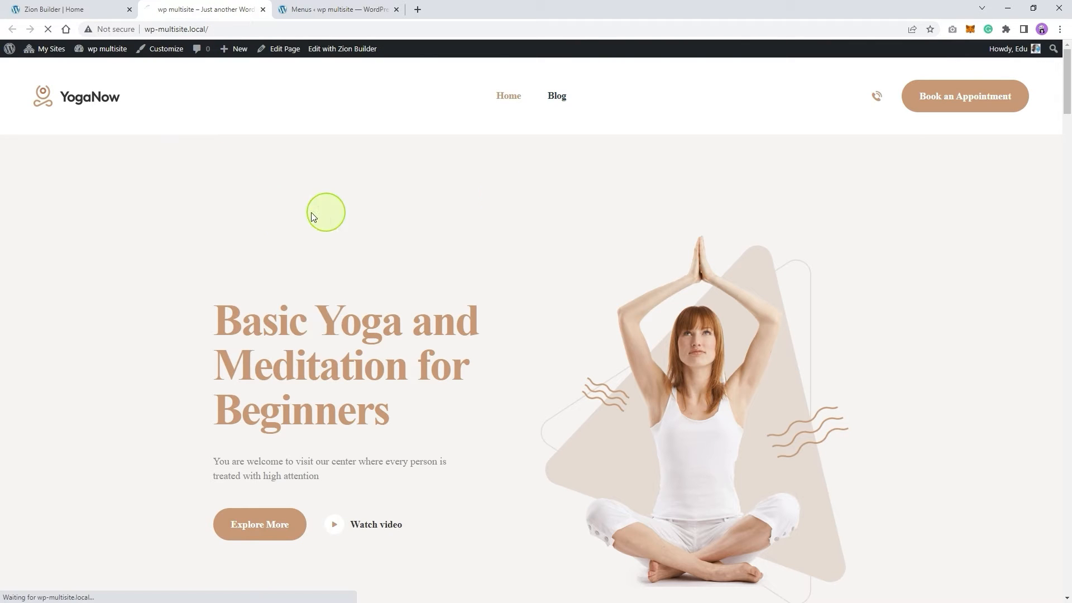
pyautogui.click(558, 101)
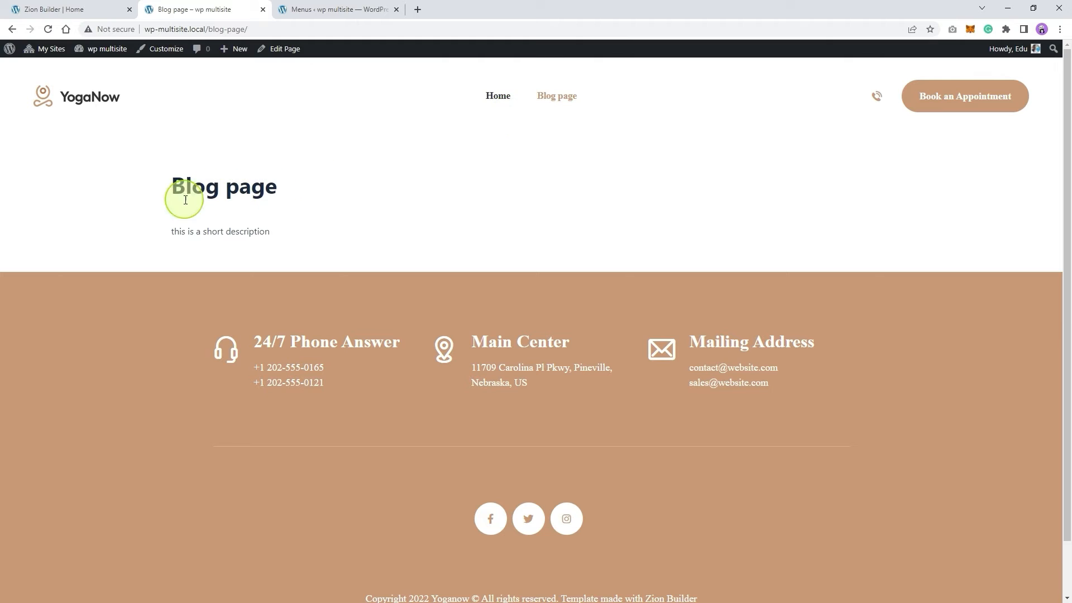
pyautogui.click(497, 101)
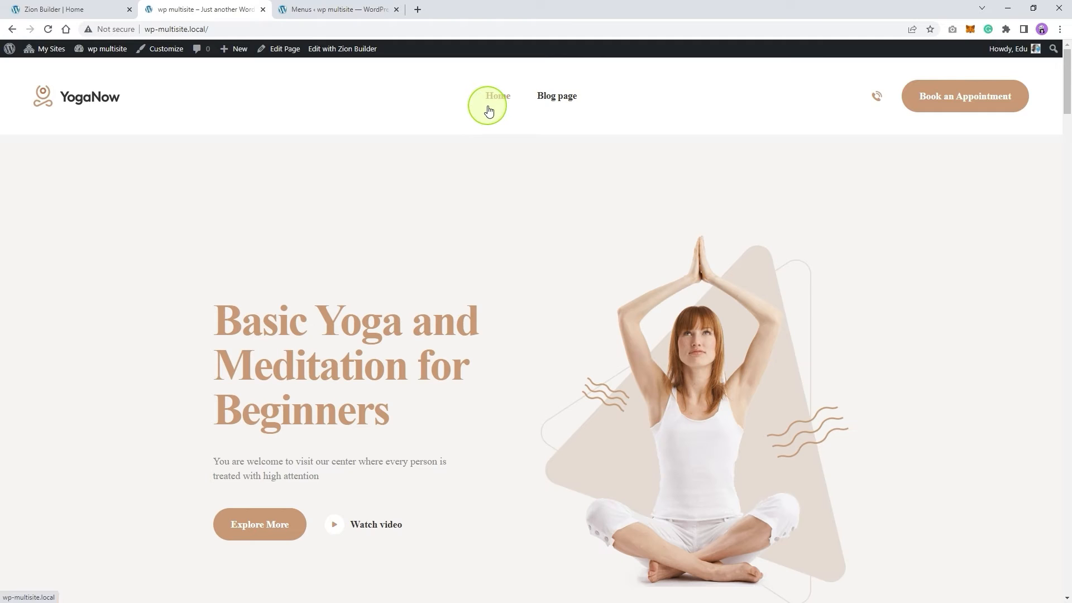
pyautogui.click(559, 99)
pyautogui.scroll(-1, 614, 263)
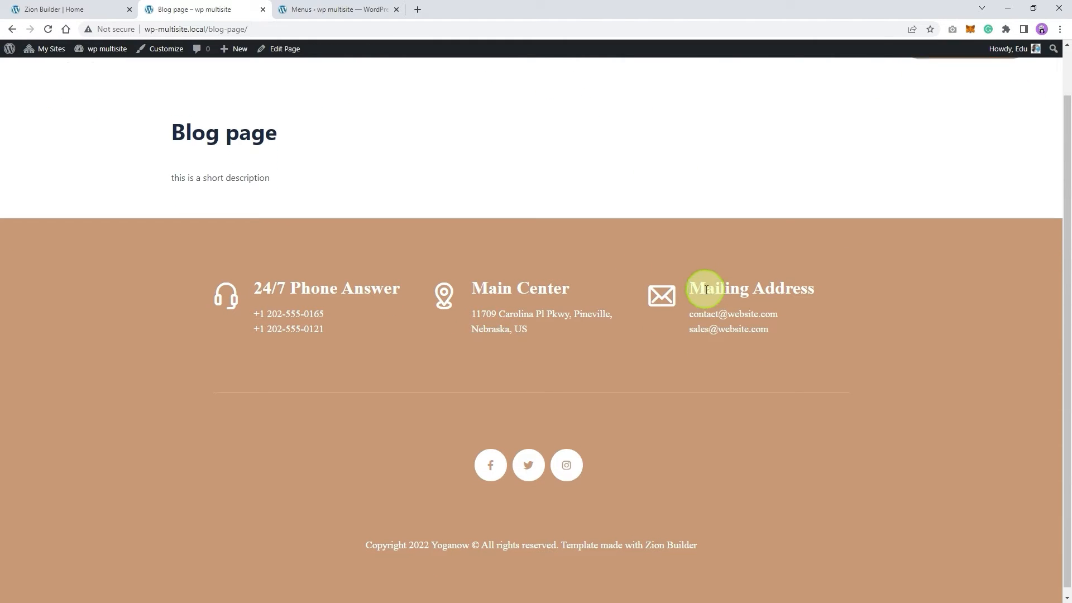
pyautogui.scroll(1, 700, 284)
pyautogui.click(494, 97)
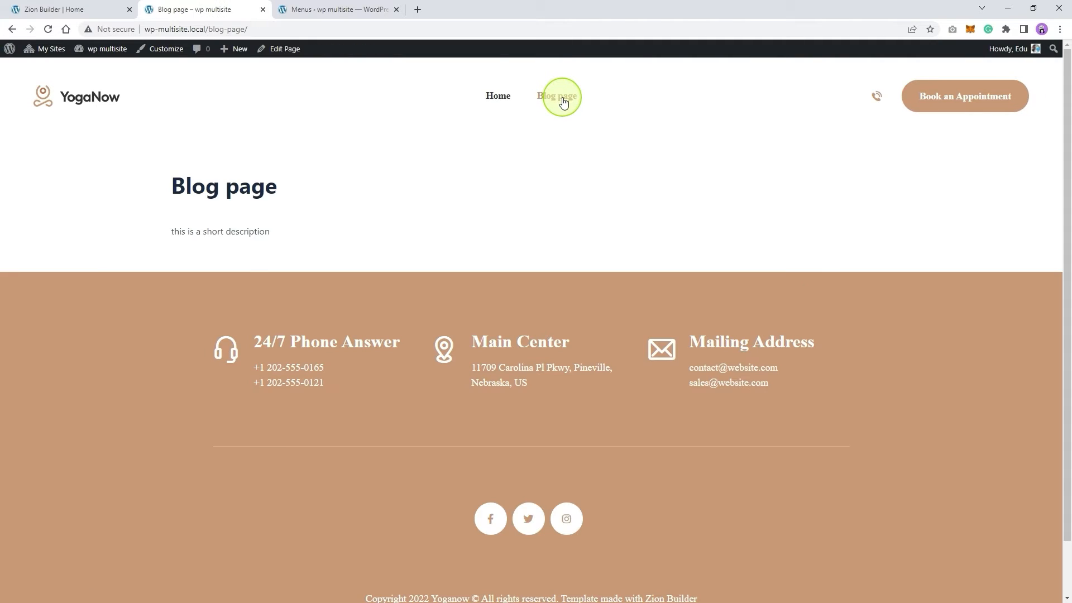
# Add a new untitled template in Zion Builder's Theme Builder that applies only to the specific page "Blog page"
pyautogui.click(348, 10)
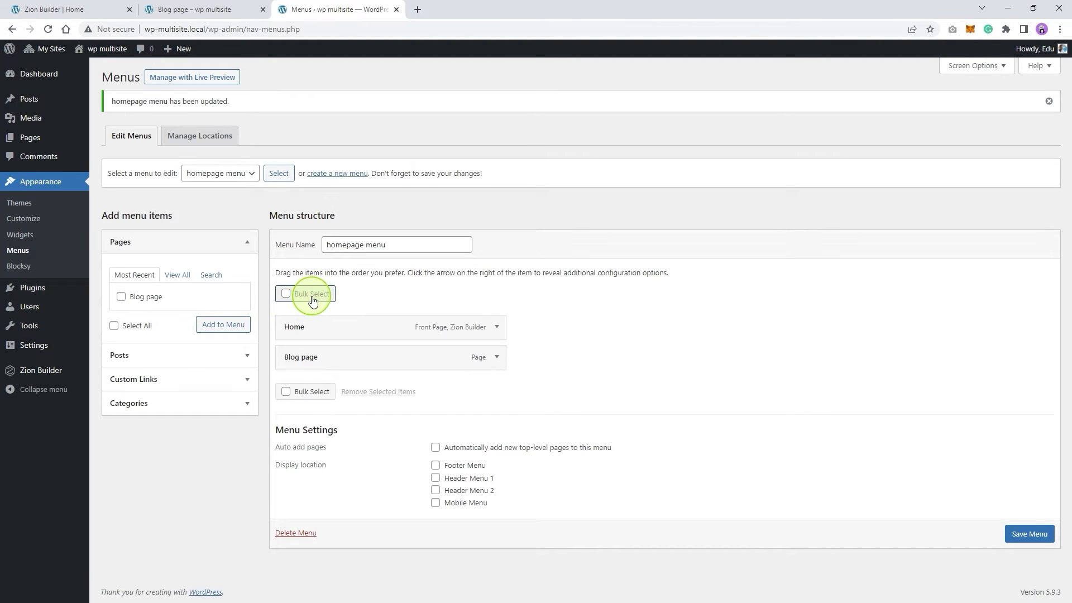
pyautogui.click(120, 383)
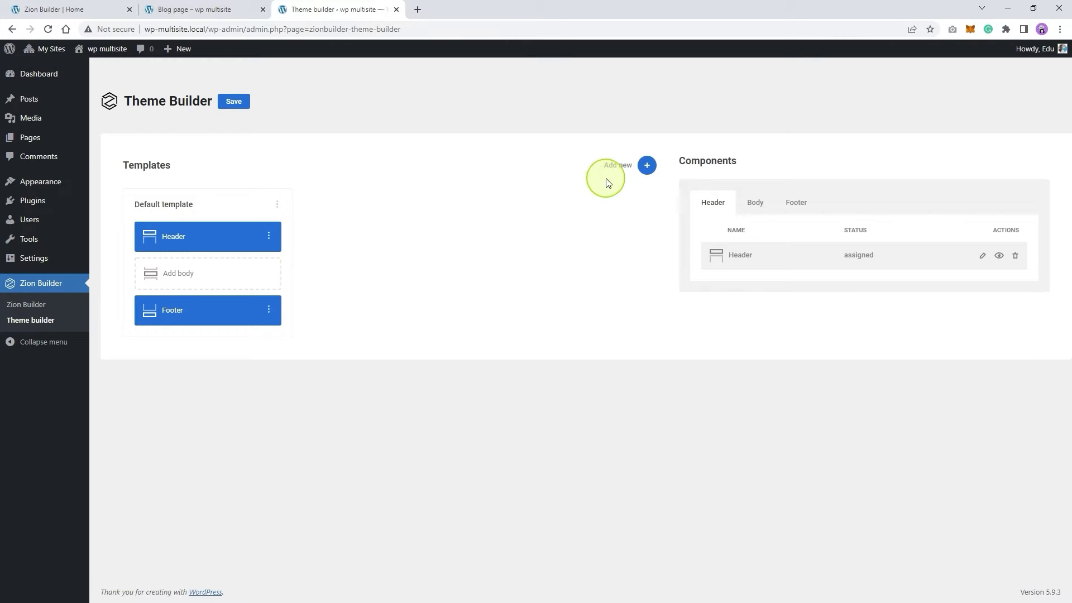
pyautogui.click(646, 165)
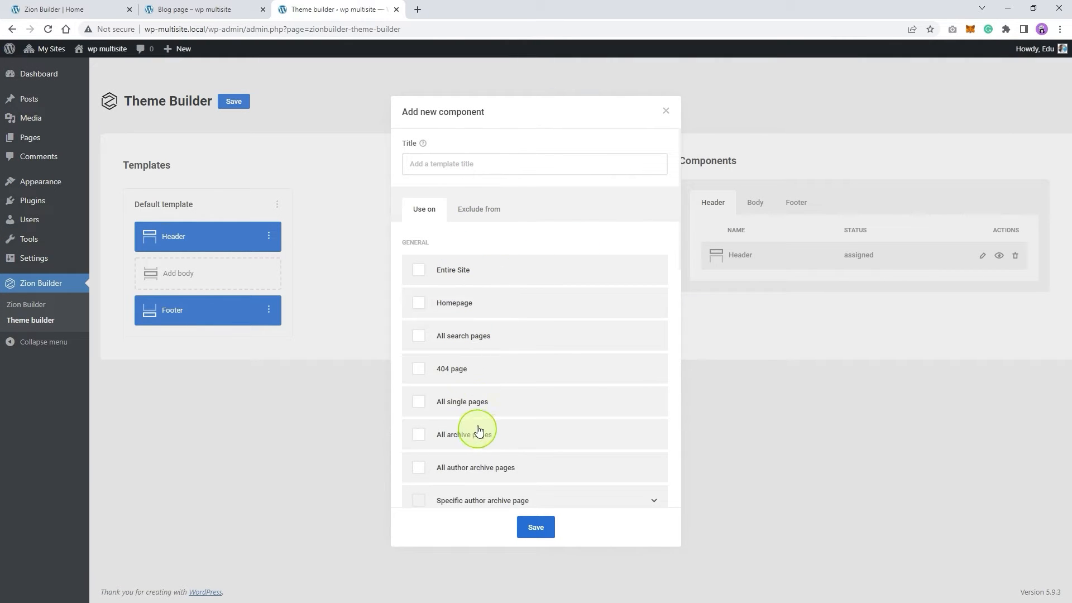
pyautogui.scroll(-2, 478, 430)
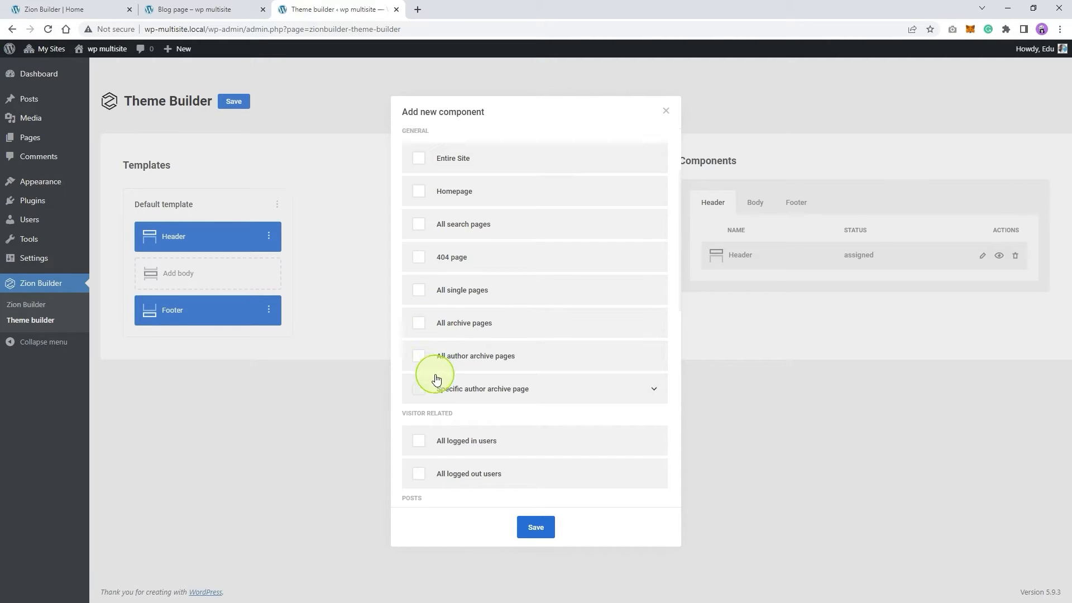
pyautogui.scroll(-5, 436, 380)
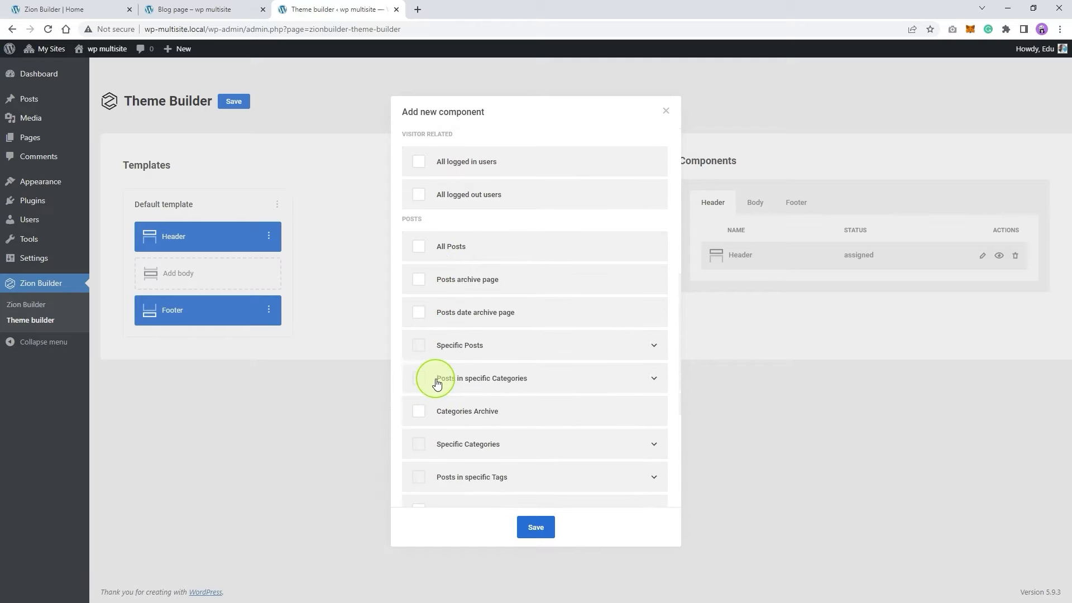
pyautogui.scroll(4, 449, 290)
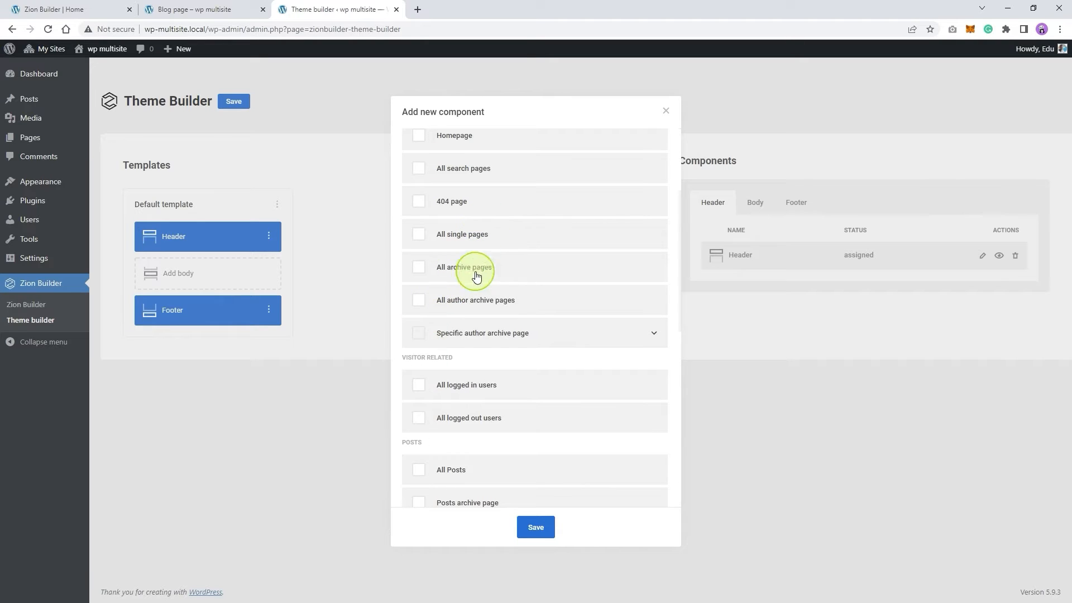
pyautogui.scroll(1, 469, 296)
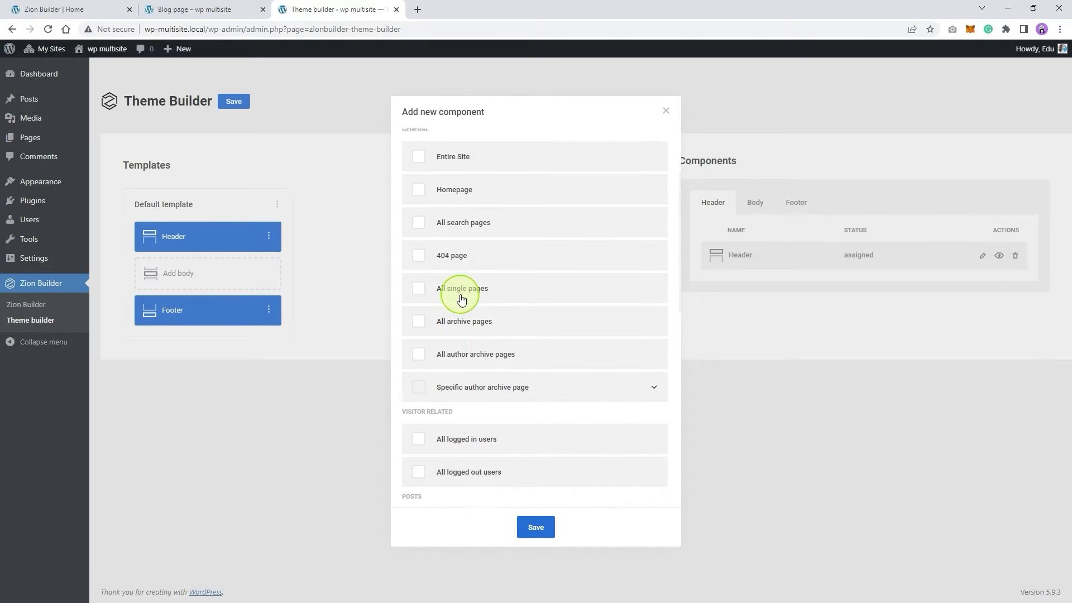
pyautogui.scroll(1, 444, 225)
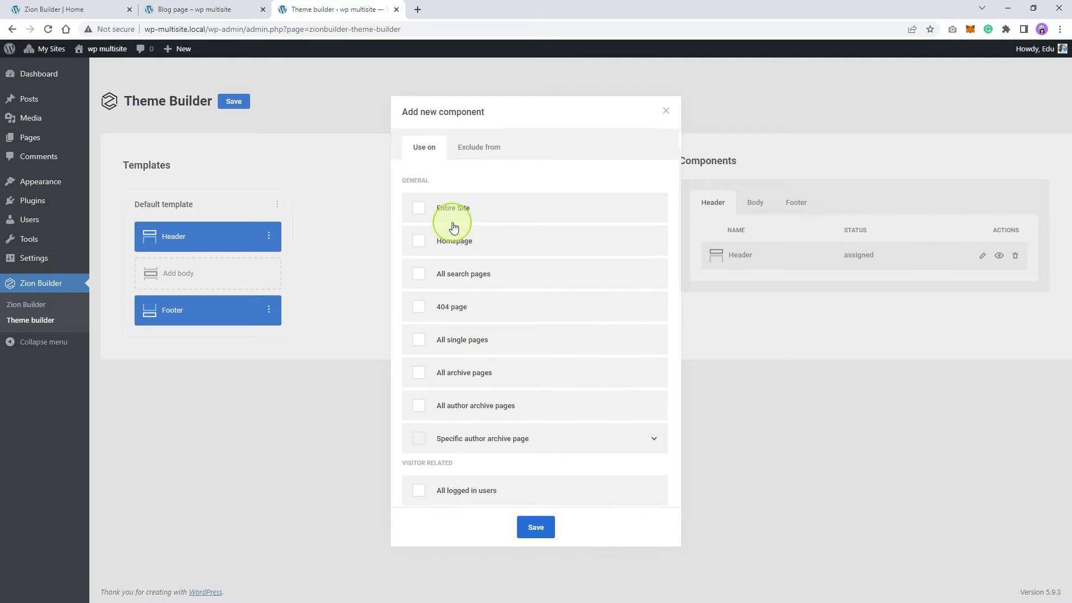
pyautogui.scroll(-5, 433, 379)
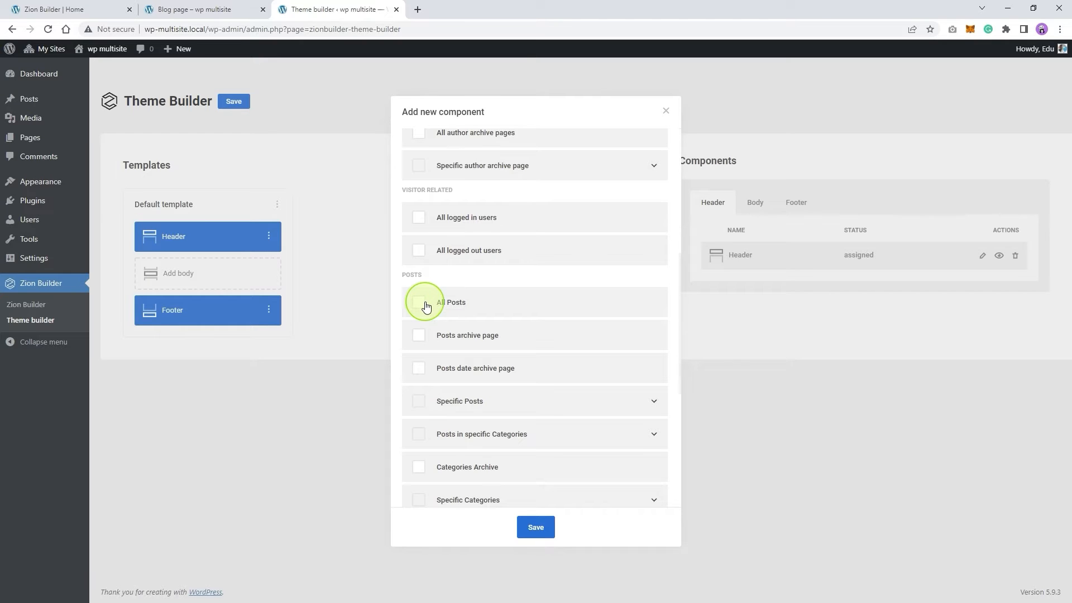
pyautogui.scroll(-5, 438, 330)
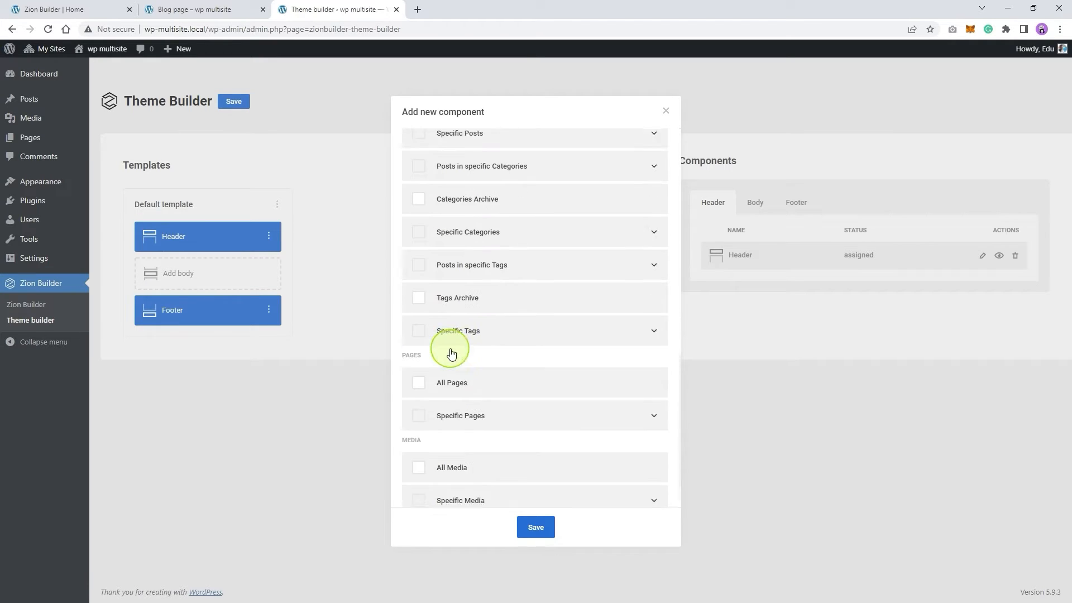
pyautogui.click(477, 388)
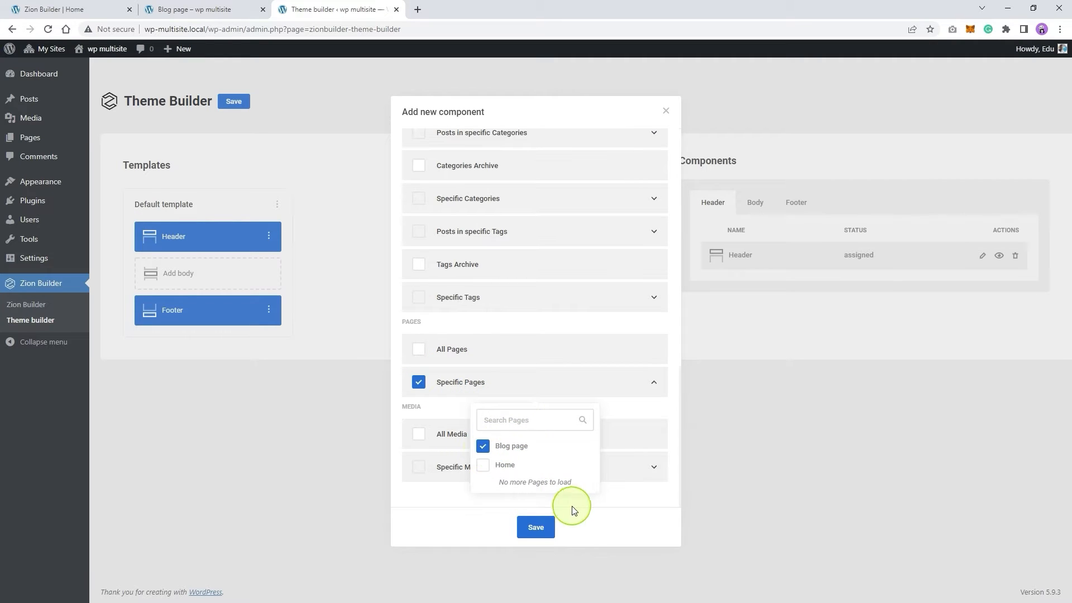
pyautogui.click(539, 533)
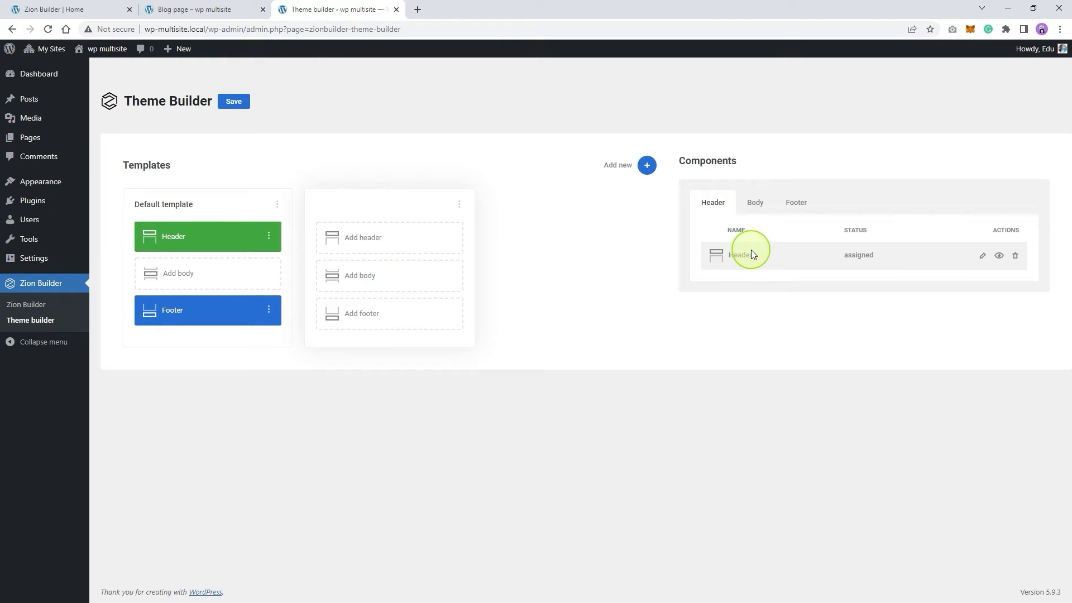
# Assign the existing Header component to the Blog page template, and replace the default template's header with a new blank one
pyautogui.moveTo(737, 253); pyautogui.dragTo(430, 236)
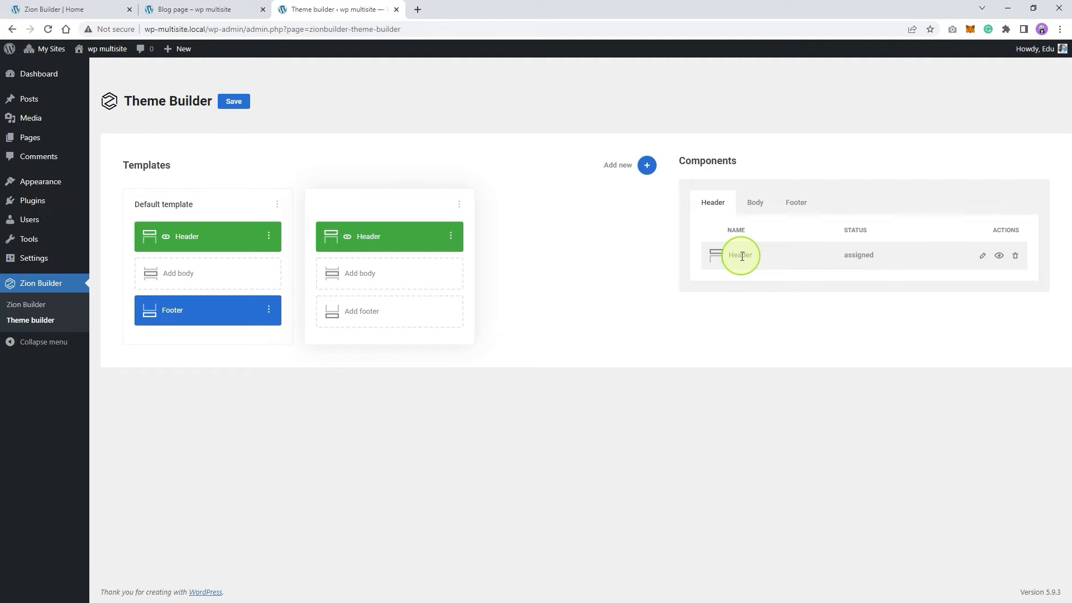
pyautogui.click(268, 238)
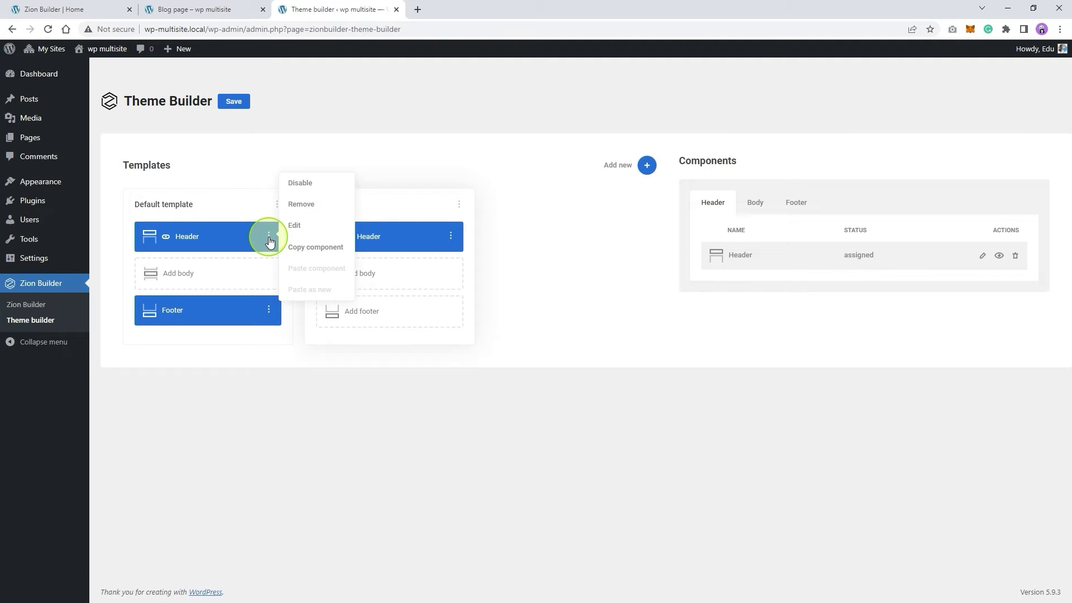
pyautogui.click(299, 207)
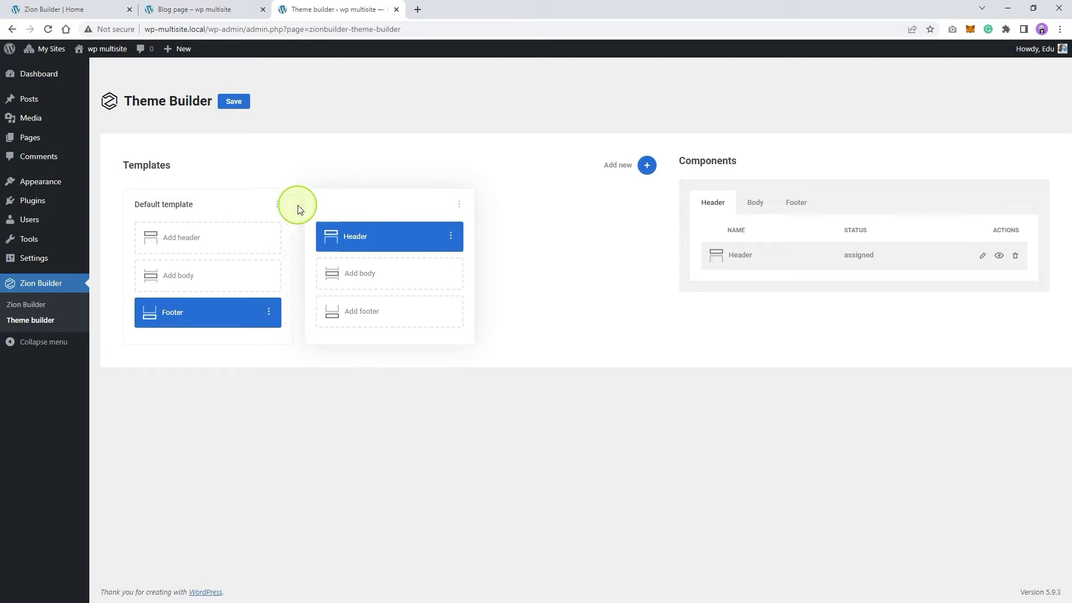
pyautogui.click(276, 225)
pyautogui.click(218, 276)
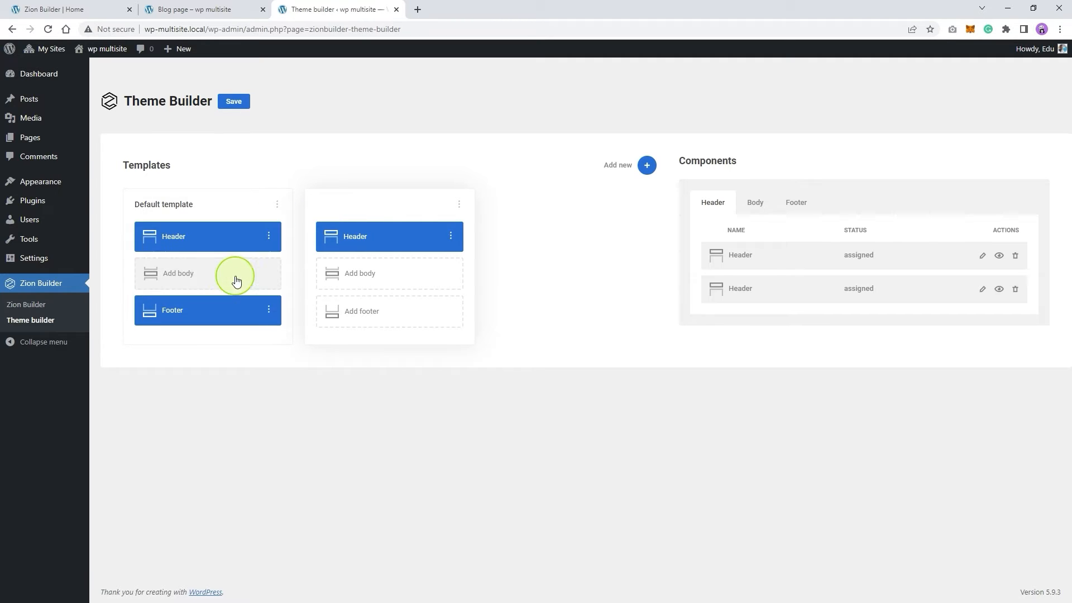
# Edit the default template's new header component and insert the saved YogaNow "header" from the local library
pyautogui.click(268, 235)
pyautogui.click(294, 225)
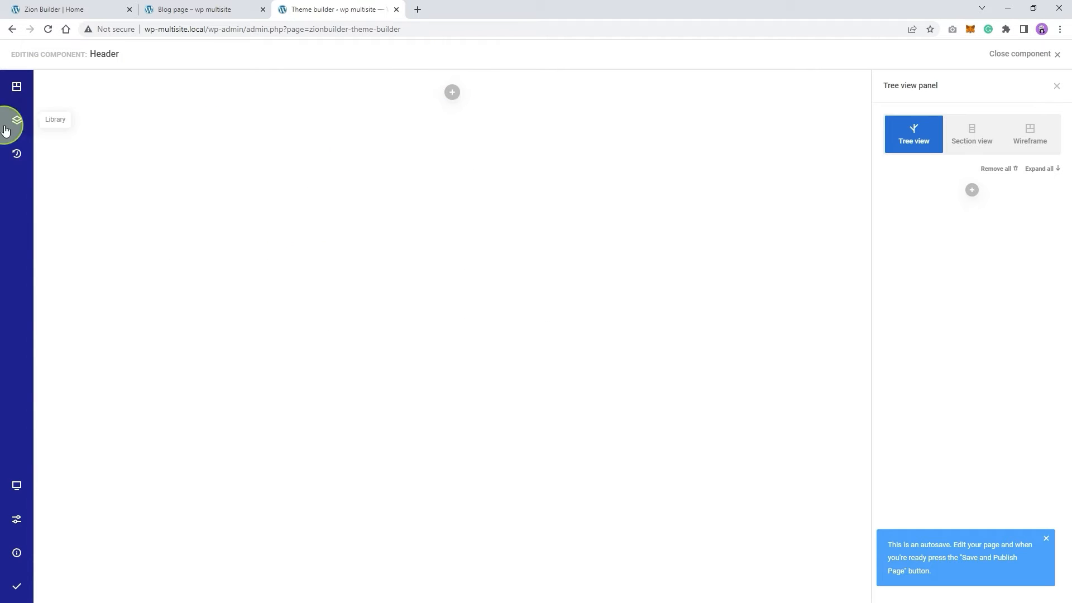
pyautogui.click(12, 122)
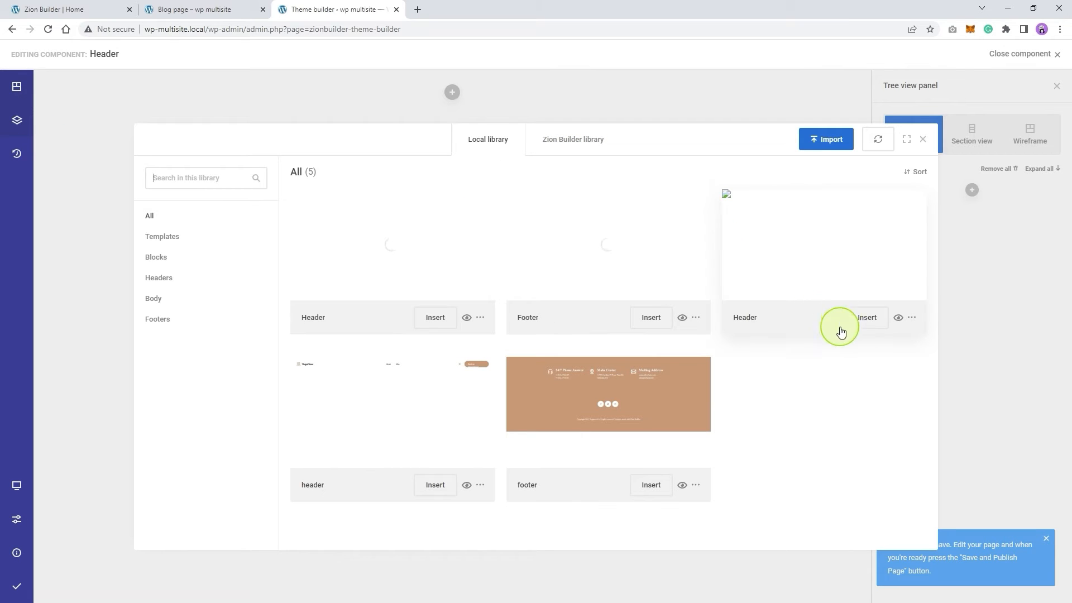
pyautogui.click(441, 490)
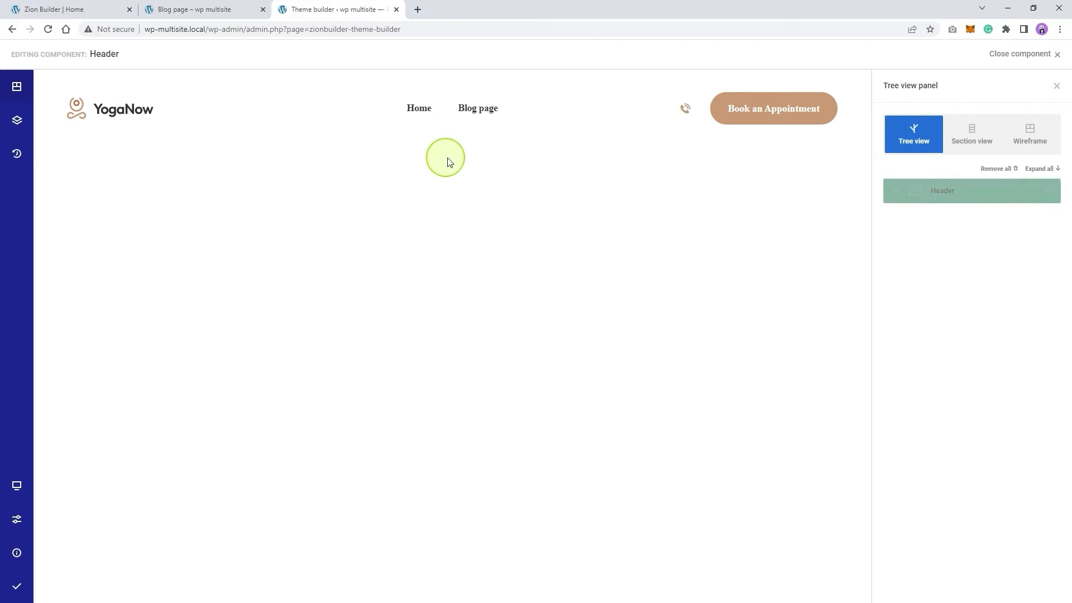
# Set the inserted header's wrapper to absolute position with top 0px and left 0px
pyautogui.click(857, 89)
pyautogui.click(113, 123)
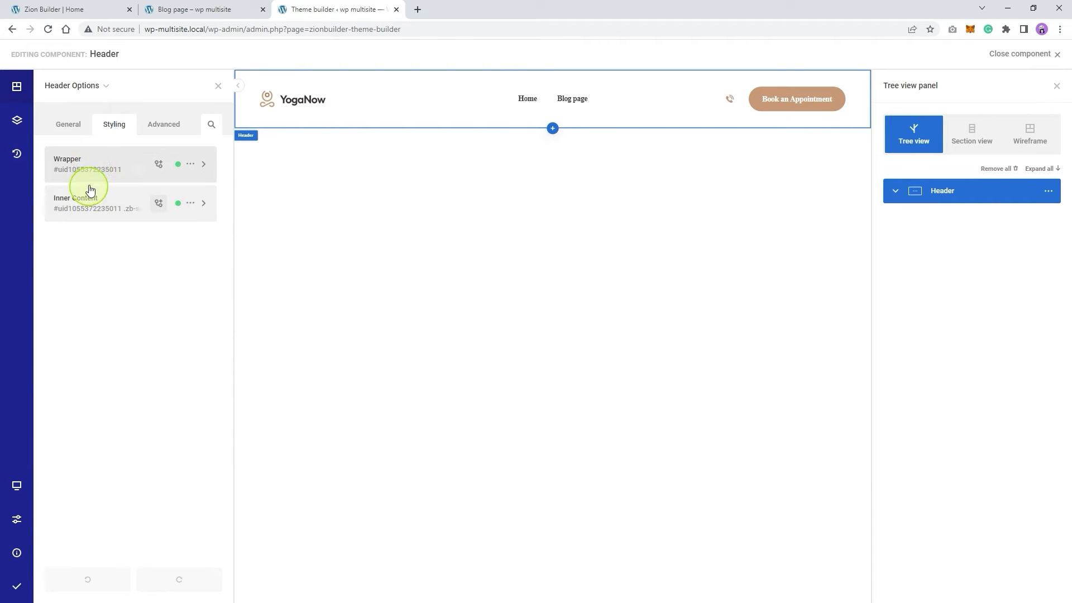
pyautogui.click(85, 168)
pyautogui.click(111, 357)
pyautogui.scroll(-3, 125, 426)
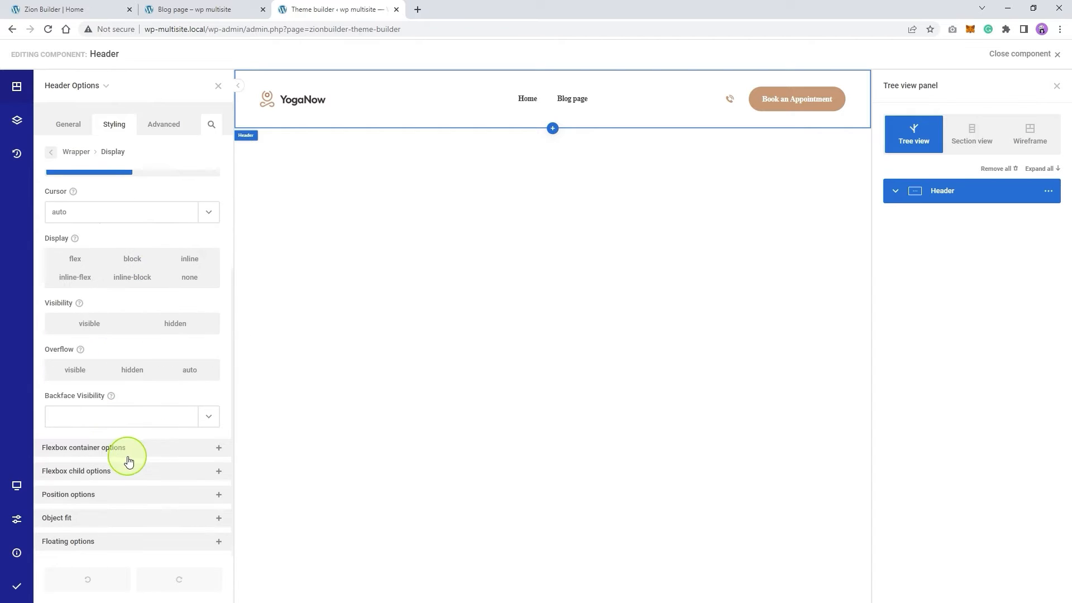
pyautogui.click(125, 501)
pyautogui.click(154, 423)
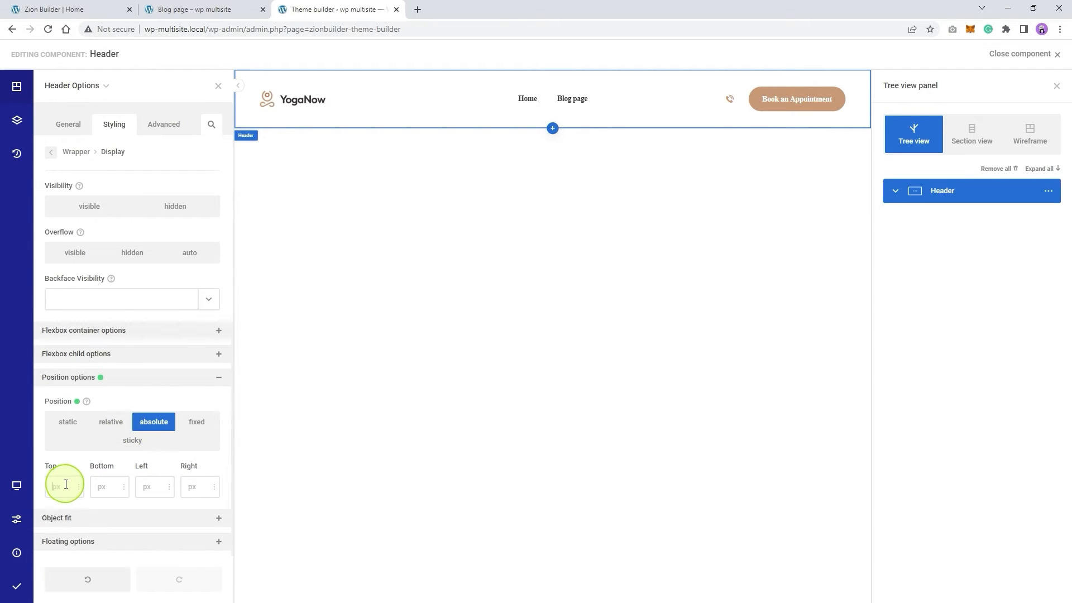
pyautogui.write('0')
pyautogui.click(144, 484)
pyautogui.write('0')
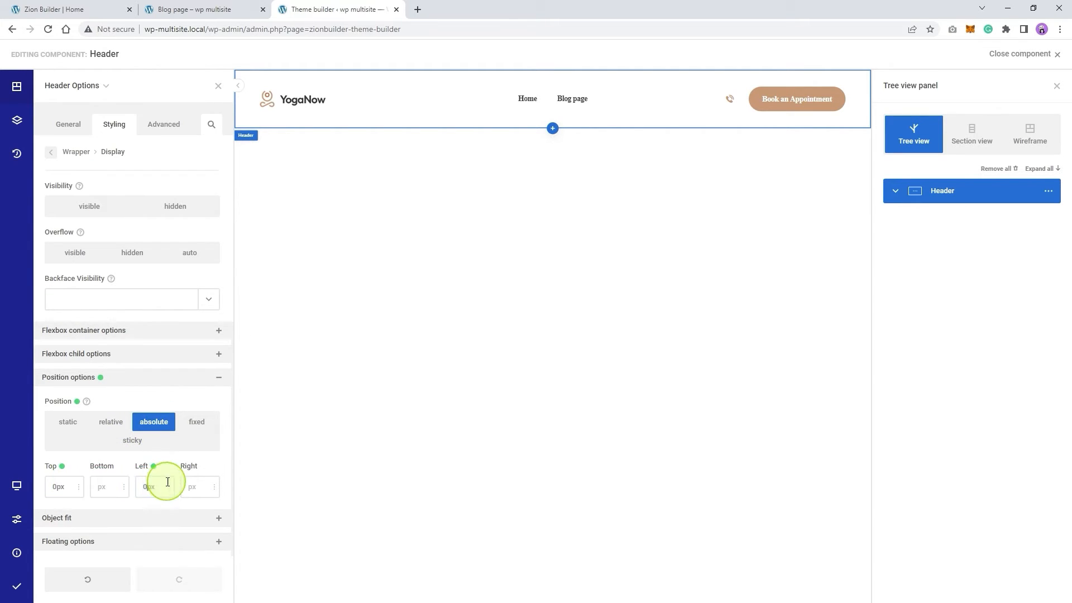
# Publish the edited header component, close it and save the Theme Builder templates
pyautogui.click(16, 596)
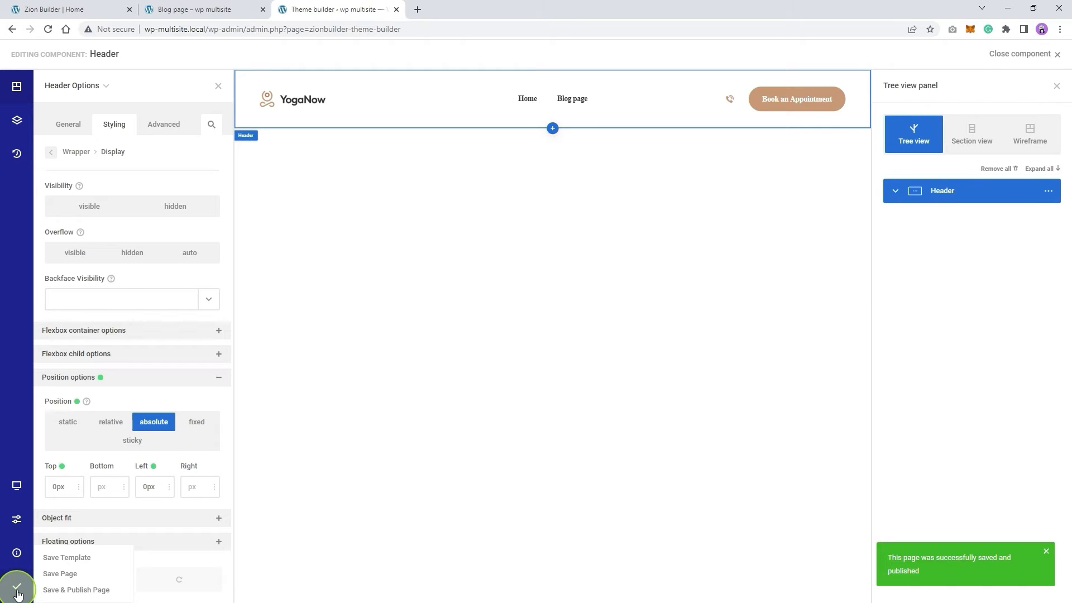
pyautogui.click(1057, 54)
pyautogui.click(238, 103)
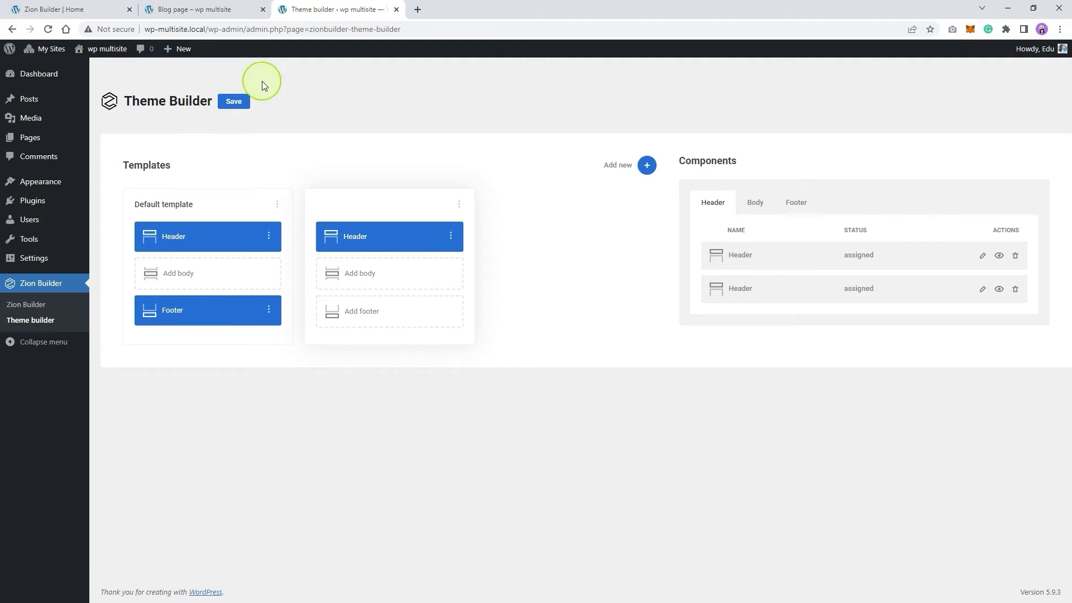
# Reload the live Blog page and switch between Home and Blog page to compare their headers
pyautogui.click(235, 10)
pyautogui.rightClick(414, 192)
pyautogui.click(446, 225)
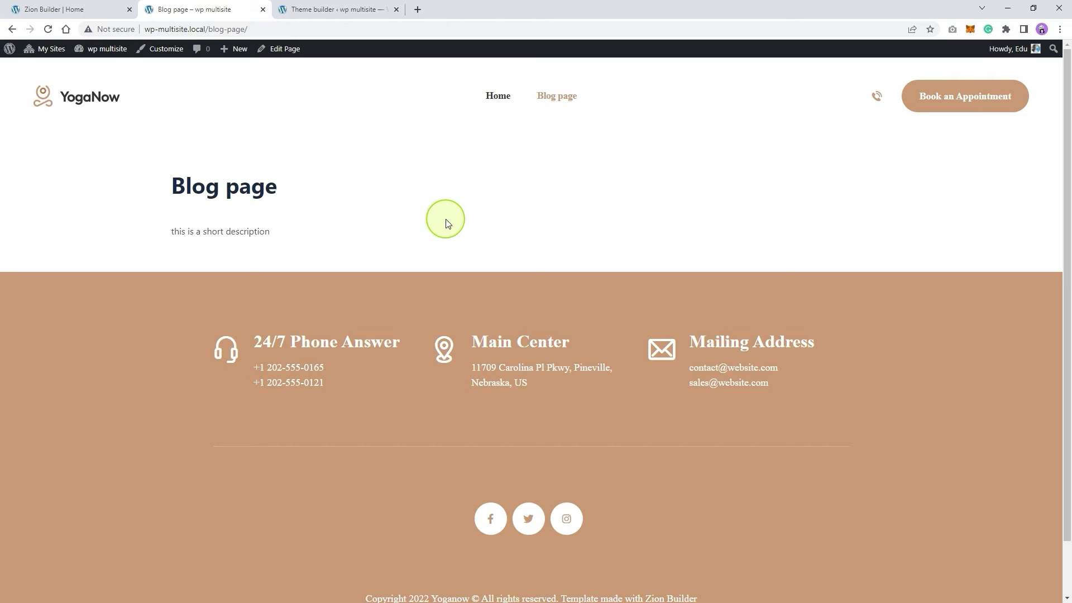
pyautogui.click(502, 99)
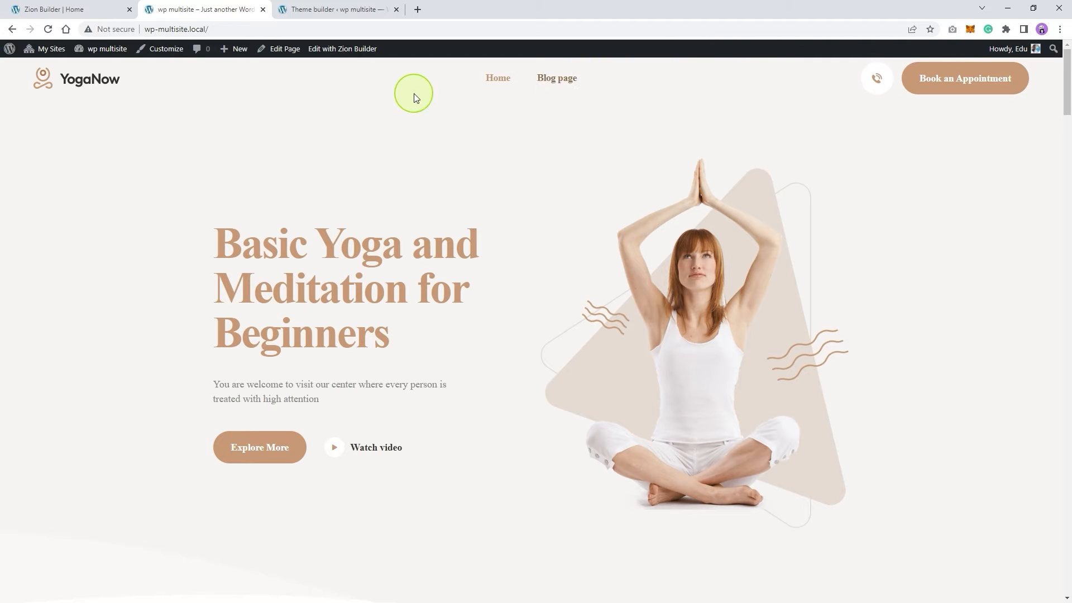
pyautogui.scroll(-3, 944, 151)
pyautogui.scroll(3, 871, 167)
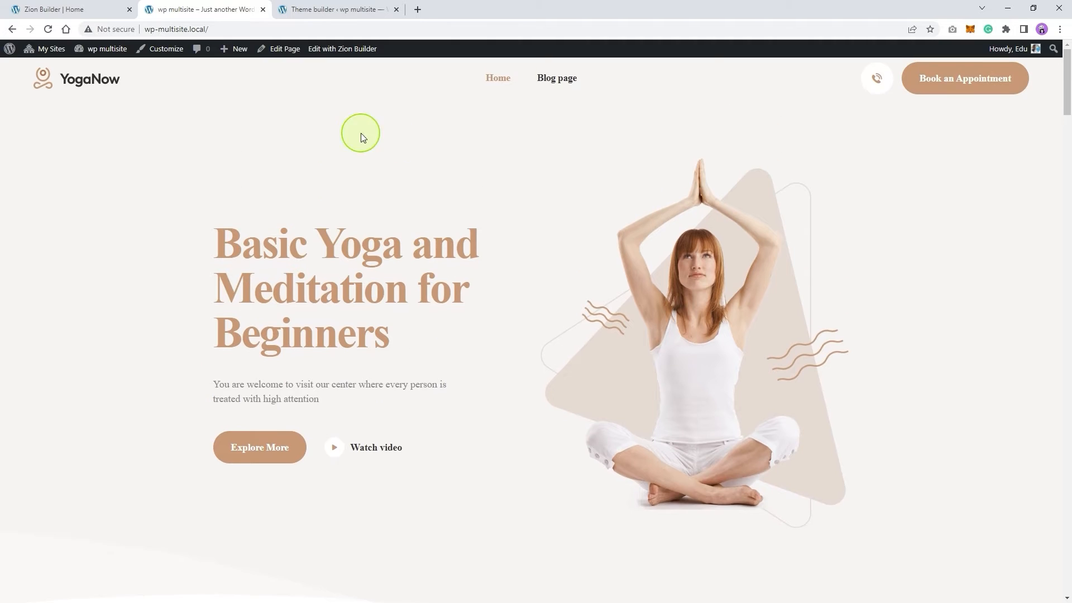
pyautogui.click(611, 85)
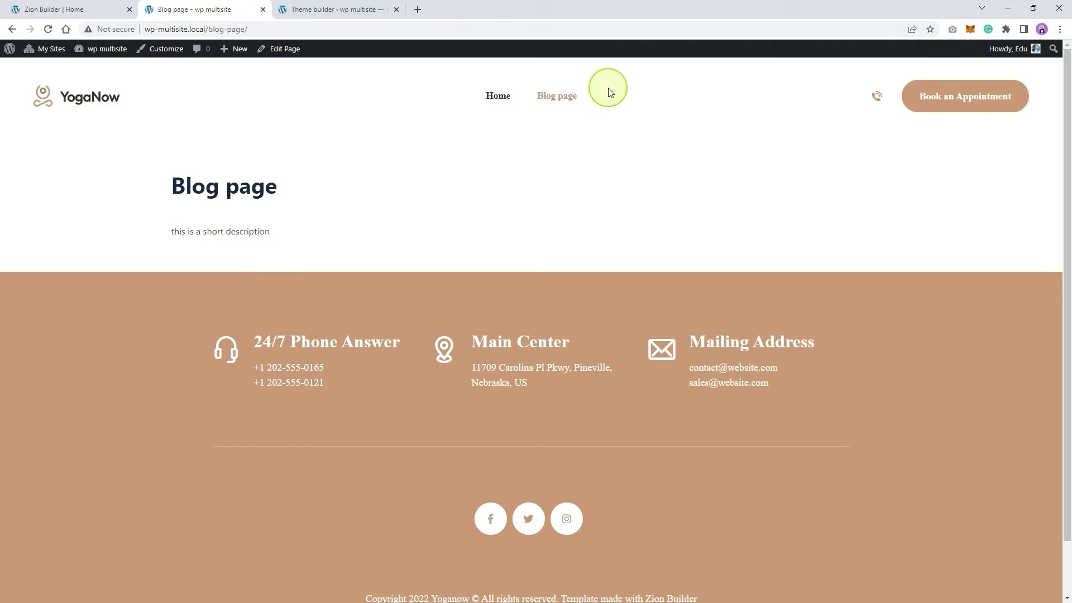
pyautogui.click(498, 98)
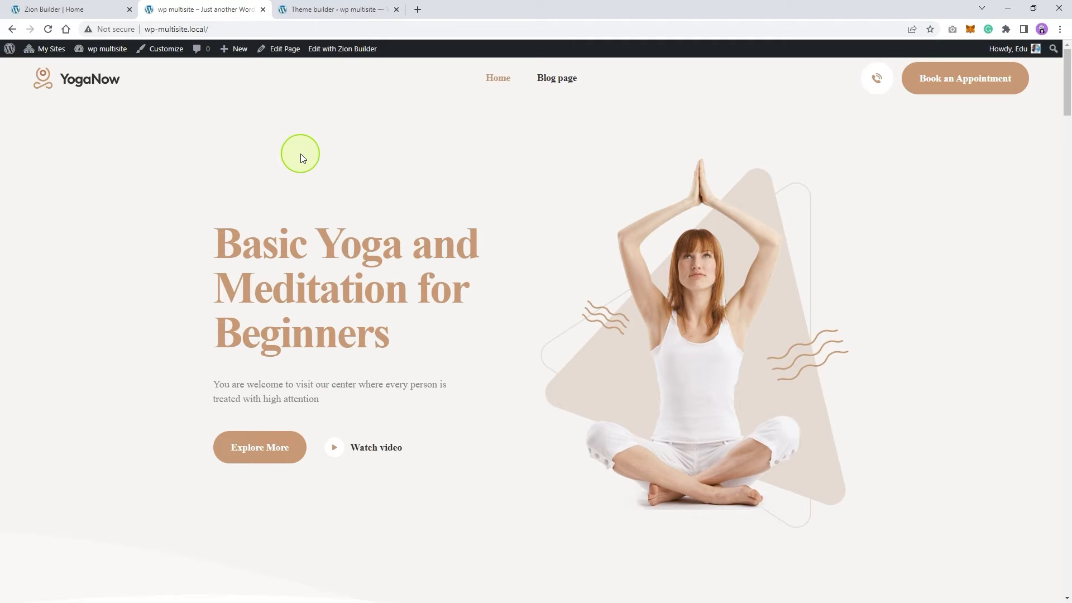
pyautogui.click(563, 81)
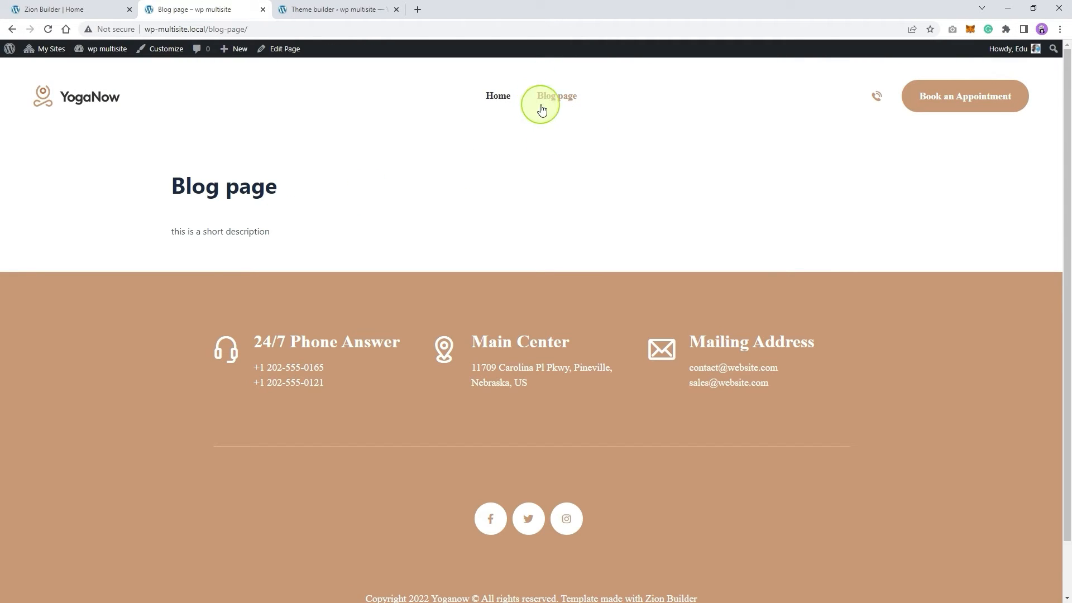
# Title the Blog page's template "Header for blog page" and save the Theme Builder
pyautogui.click(335, 9)
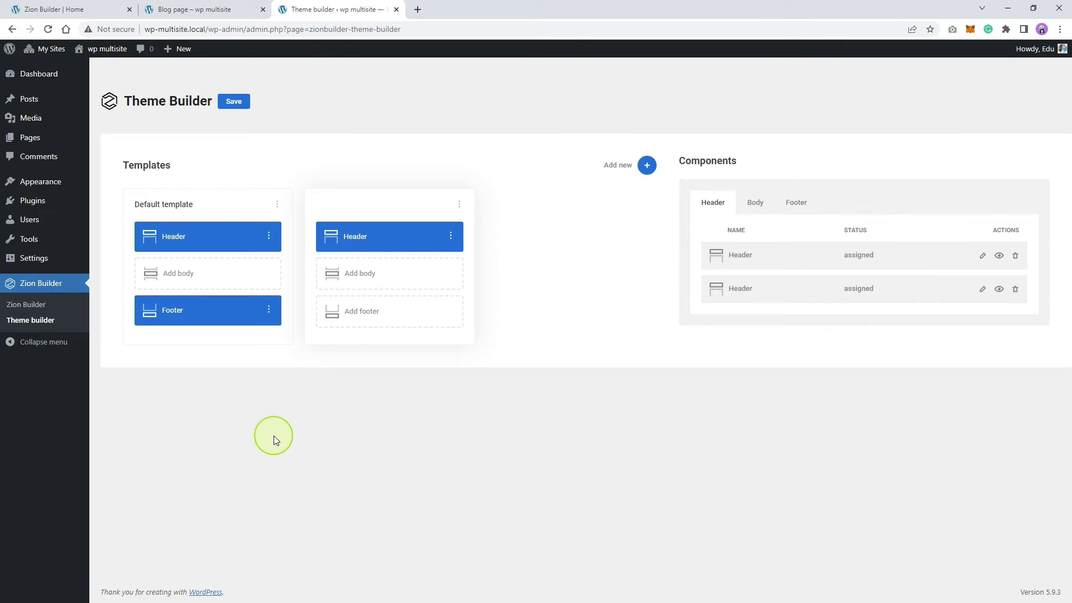
pyautogui.click(458, 204)
pyautogui.click(488, 175)
pyautogui.click(472, 166)
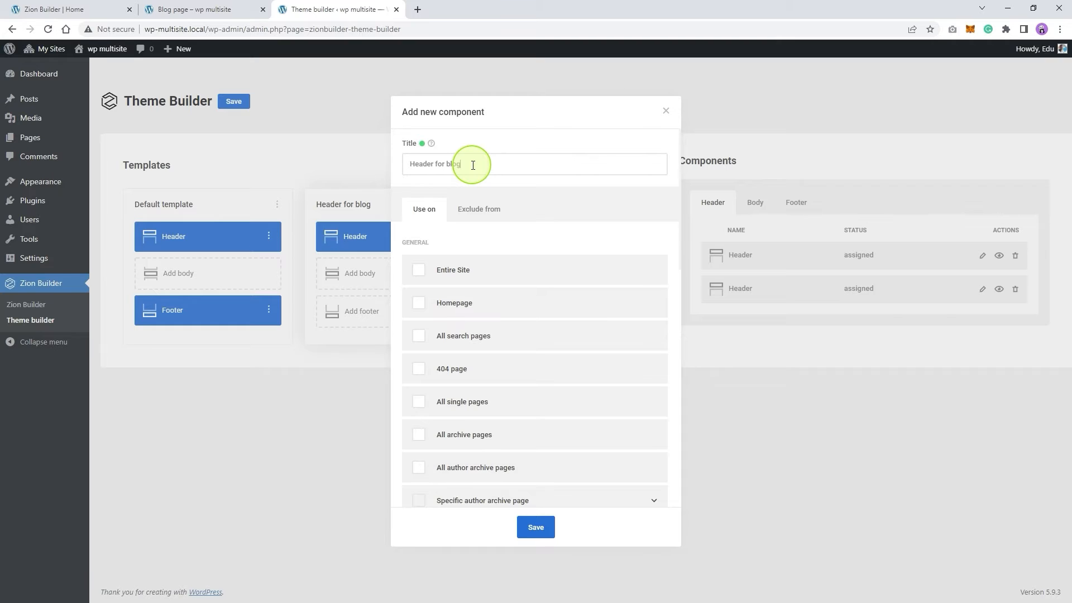
pyautogui.click(539, 529)
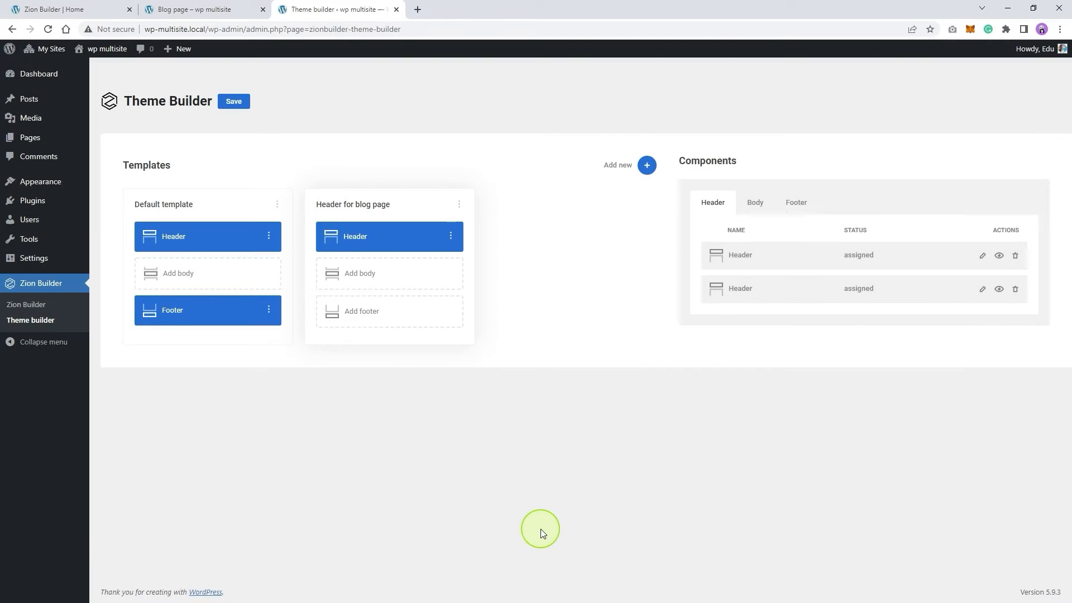
pyautogui.click(234, 103)
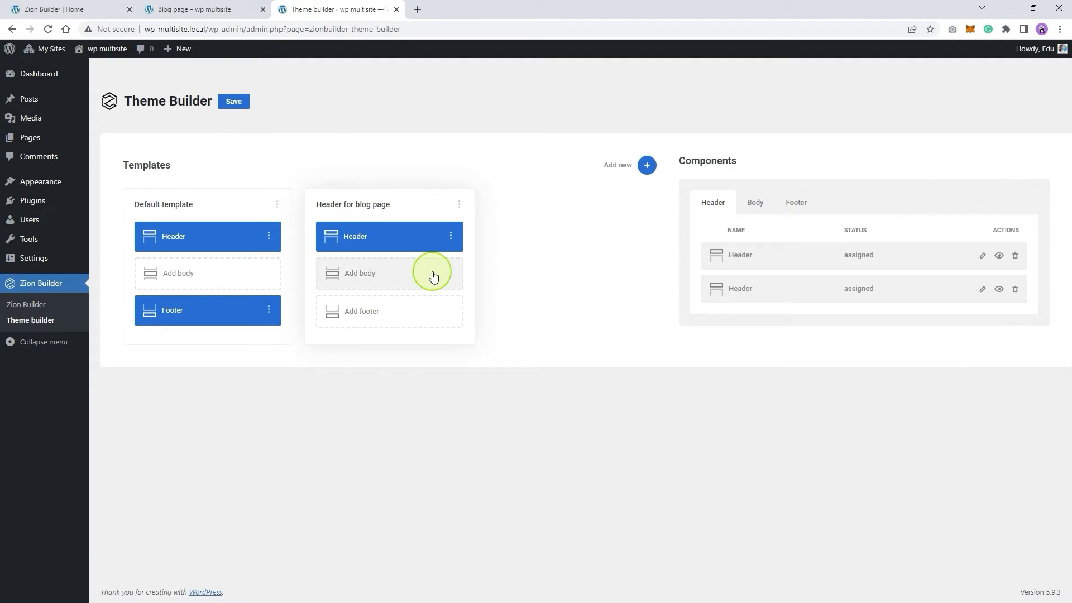
# Open the Home page for editing with Zion Builder from the site's list of pages
pyautogui.click(33, 145)
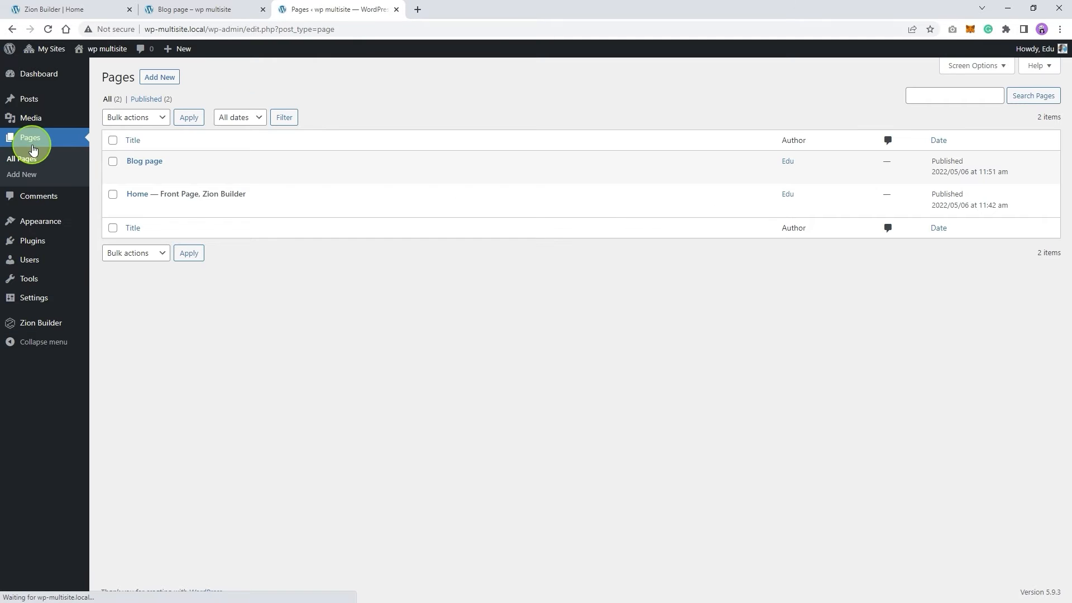
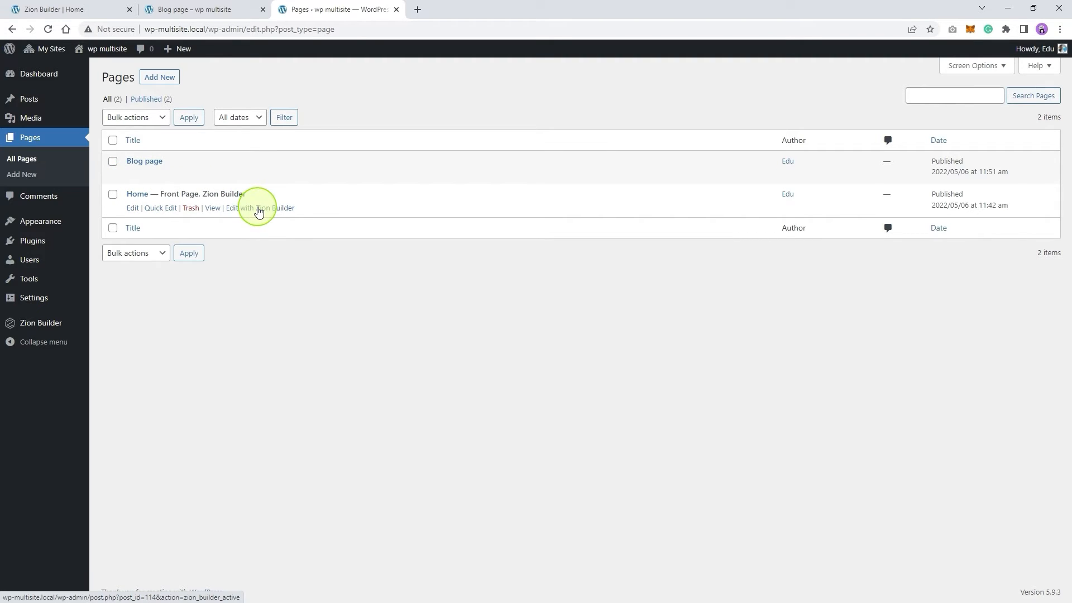
pyautogui.click(257, 210)
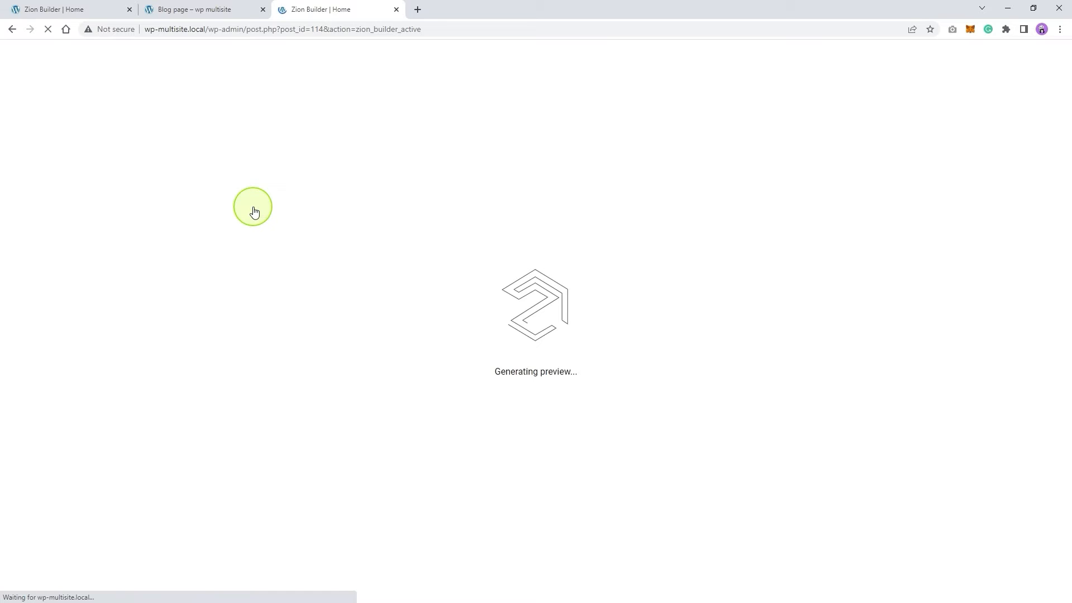
pyautogui.scroll(-4, 527, 351)
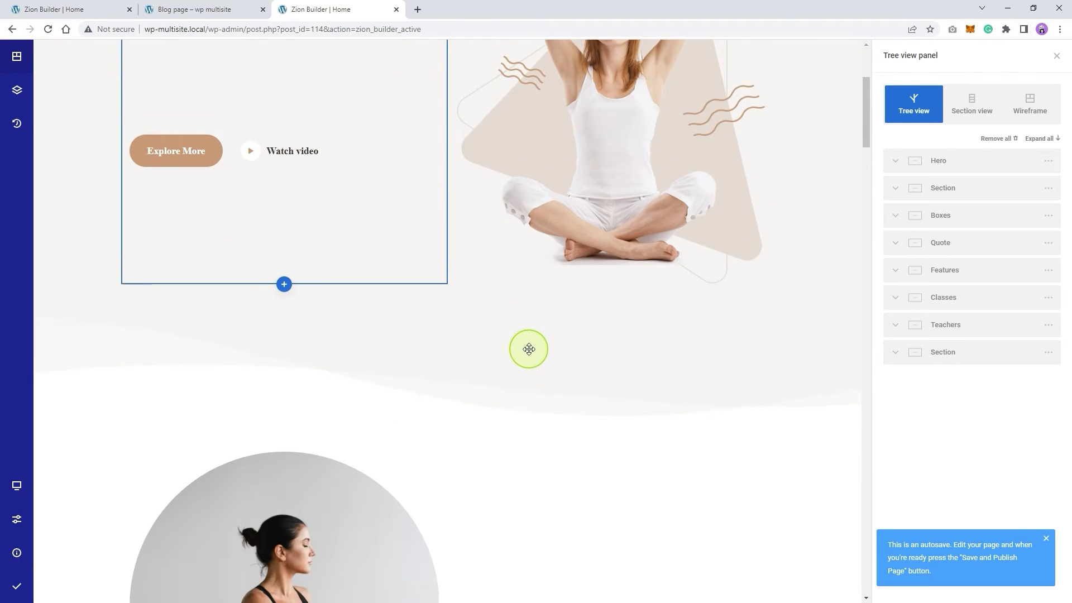
pyautogui.scroll(-20, 529, 349)
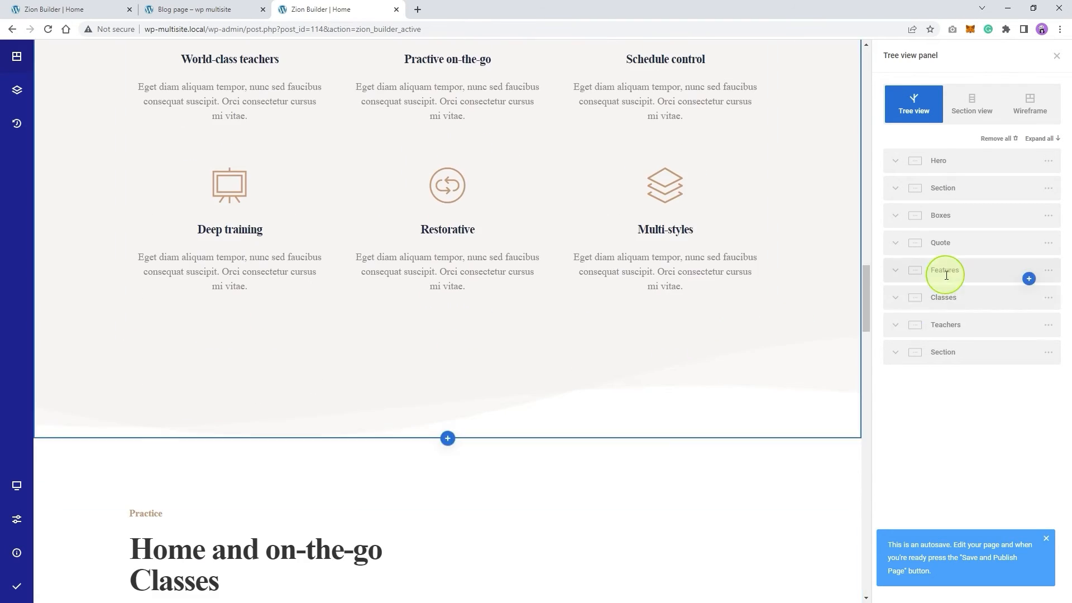
# Save the Home page's Classes section to the library with the title "blog archive"
pyautogui.click(946, 272)
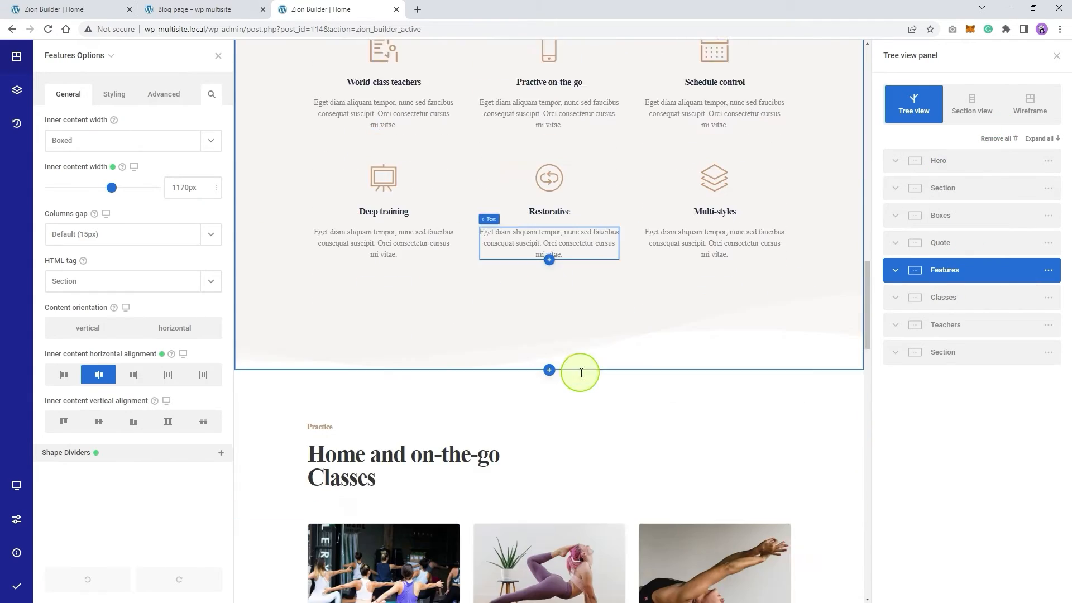
pyautogui.scroll(-8, 581, 373)
pyautogui.scroll(3, 417, 202)
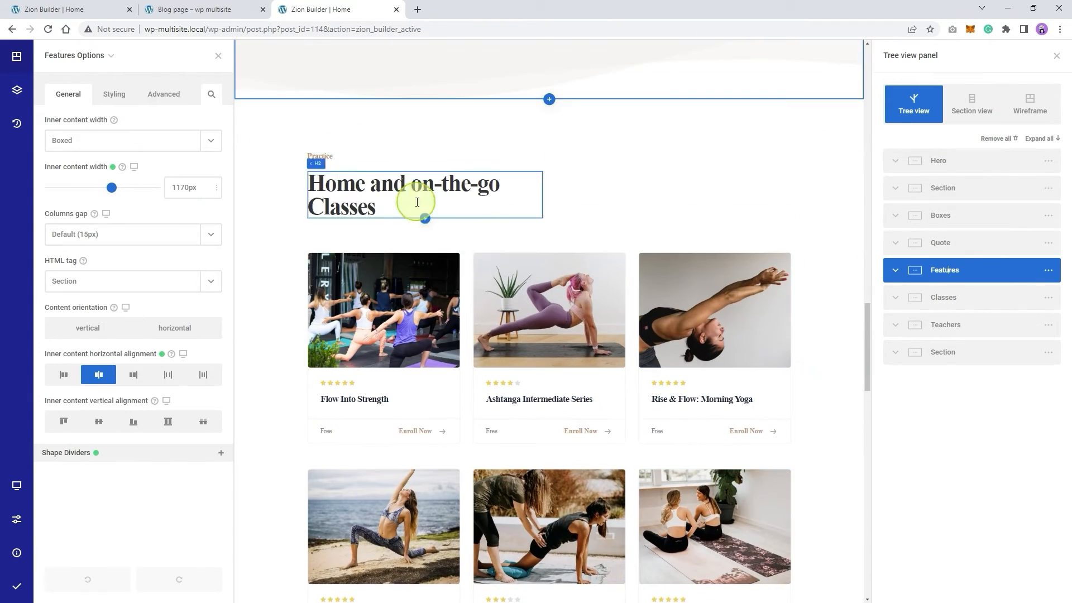
pyautogui.scroll(-3, 711, 335)
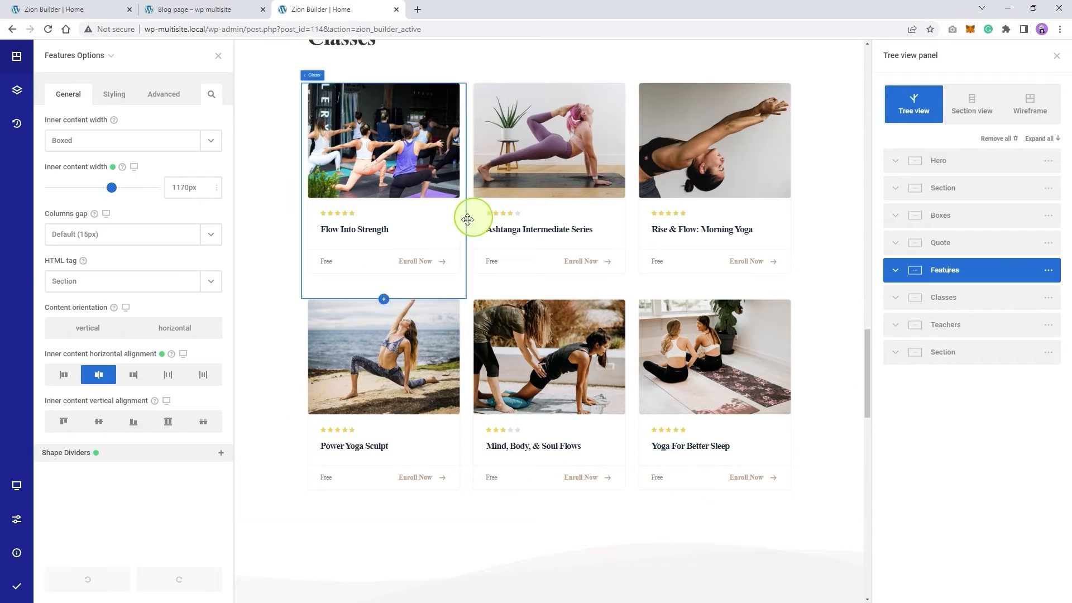
pyautogui.scroll(-3, 766, 430)
pyautogui.scroll(5, 778, 400)
pyautogui.click(847, 210)
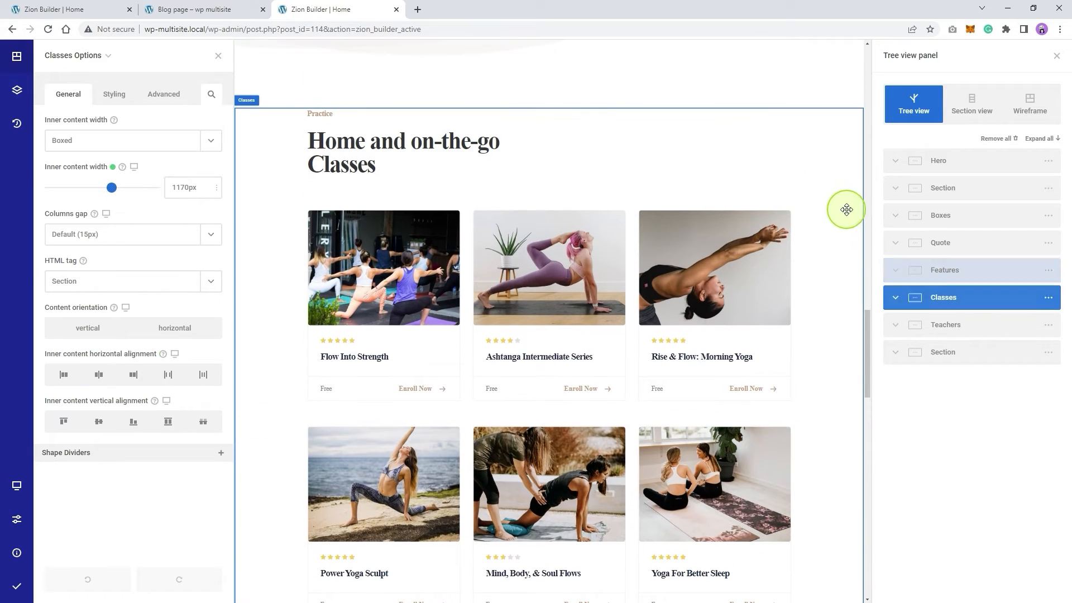
pyautogui.click(1048, 297)
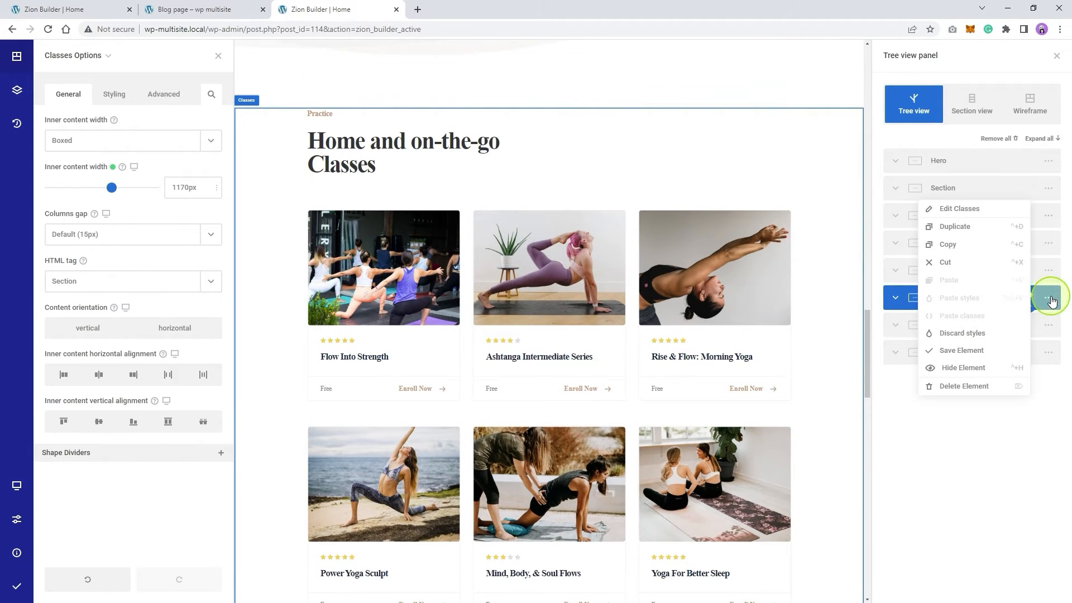
pyautogui.click(965, 358)
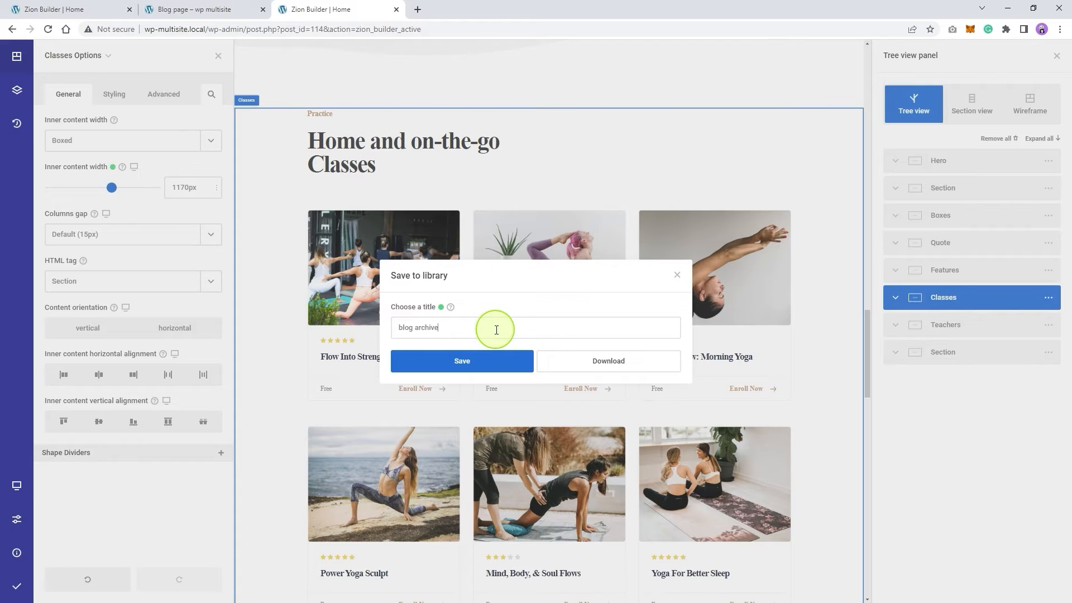
pyautogui.click(485, 364)
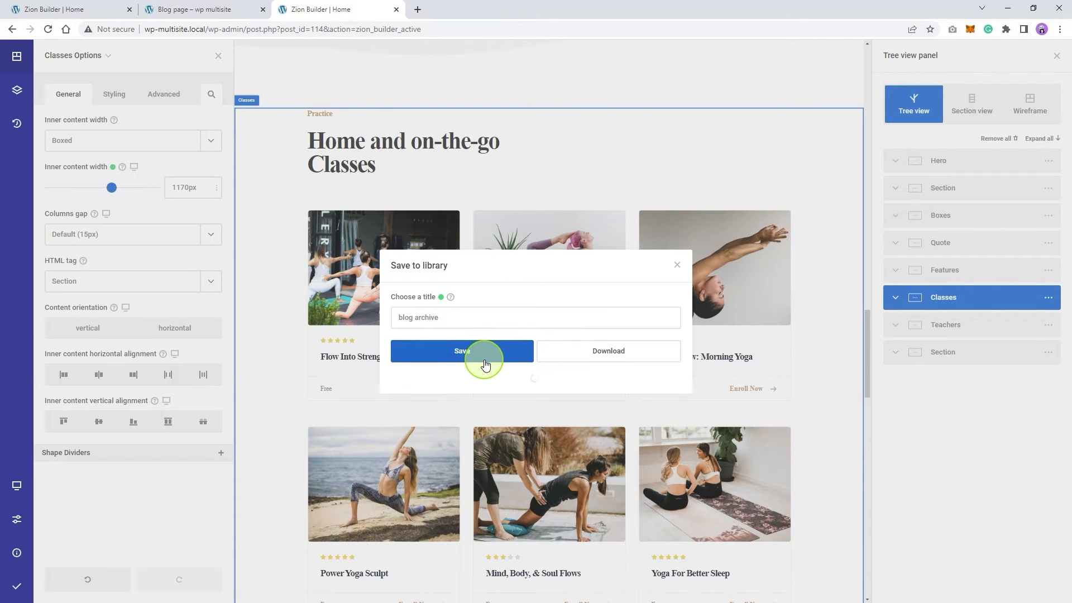
pyautogui.click(677, 266)
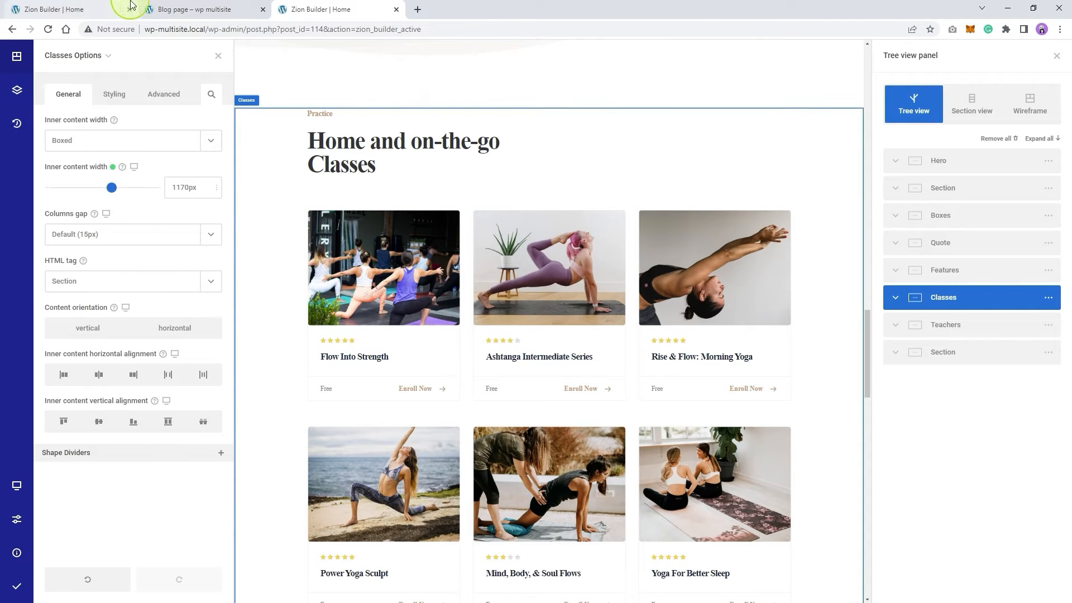
# Leave the Home page editor for the WordPress dashboard and open Zion Builder's Theme Builder
pyautogui.click(78, 8)
pyautogui.click(337, 10)
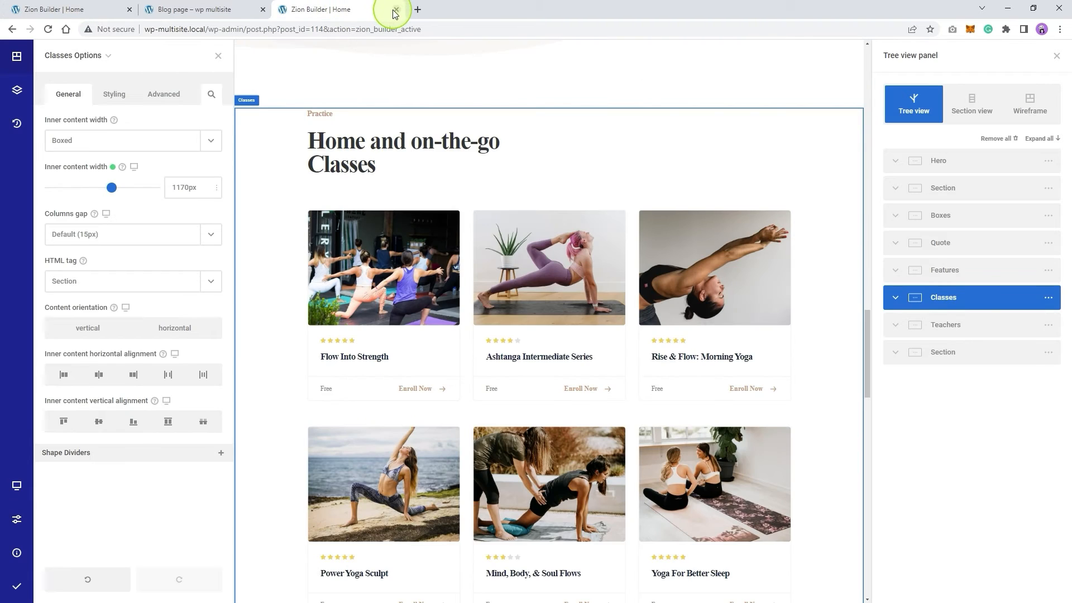
pyautogui.click(17, 553)
pyautogui.click(82, 524)
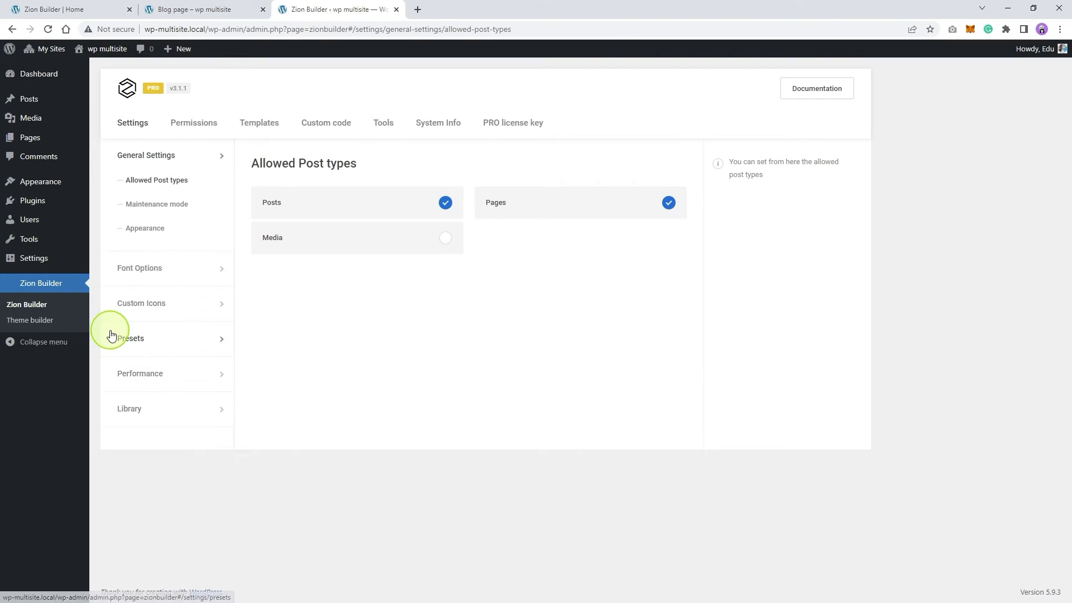
pyautogui.click(29, 319)
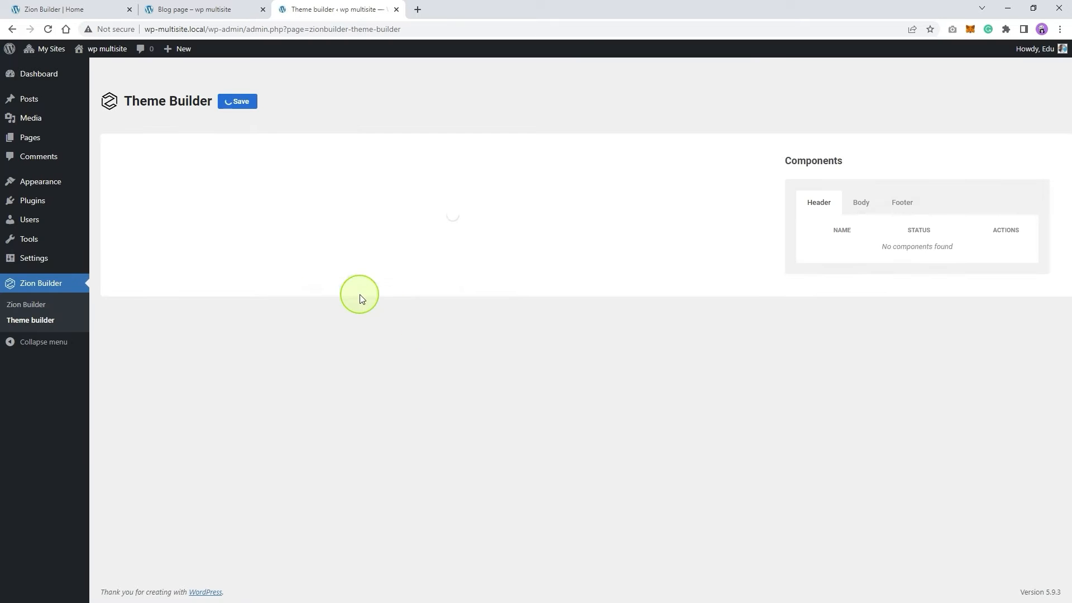
# Add a new body component to the "Header for blog page" template and open it for editing
pyautogui.click(440, 311)
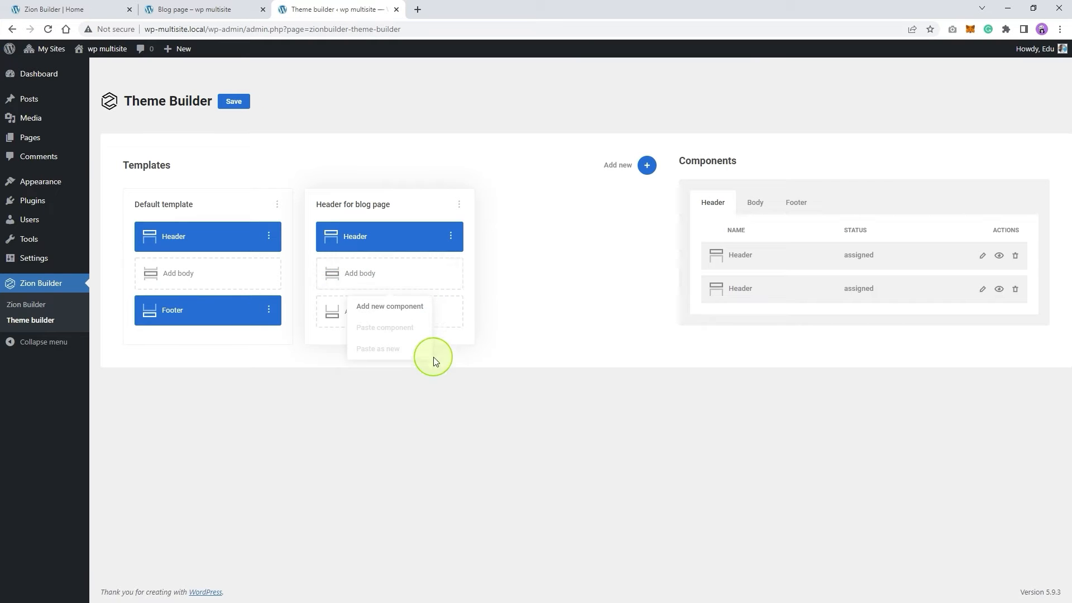
pyautogui.click(383, 308)
pyautogui.click(452, 272)
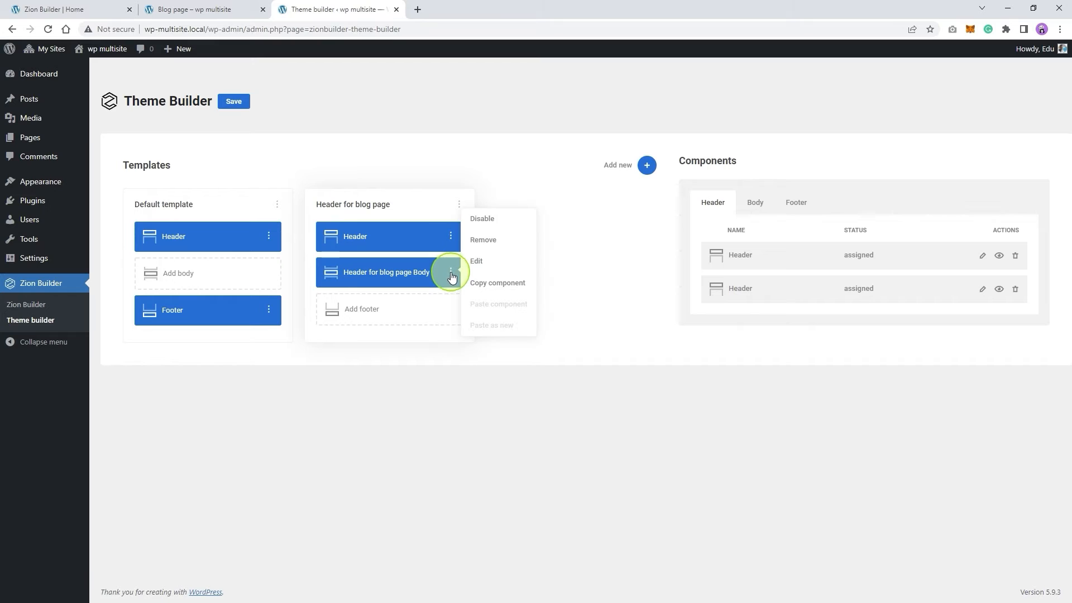
pyautogui.click(475, 265)
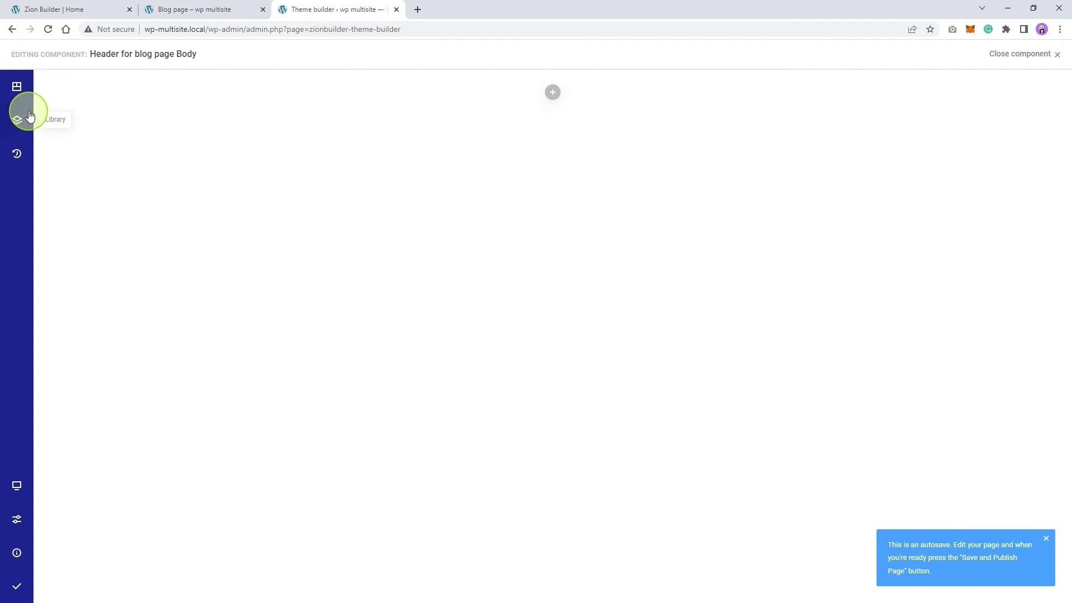
# Insert the saved Classes section from the library into the body and change its main heading to "Blog"
pyautogui.click(30, 116)
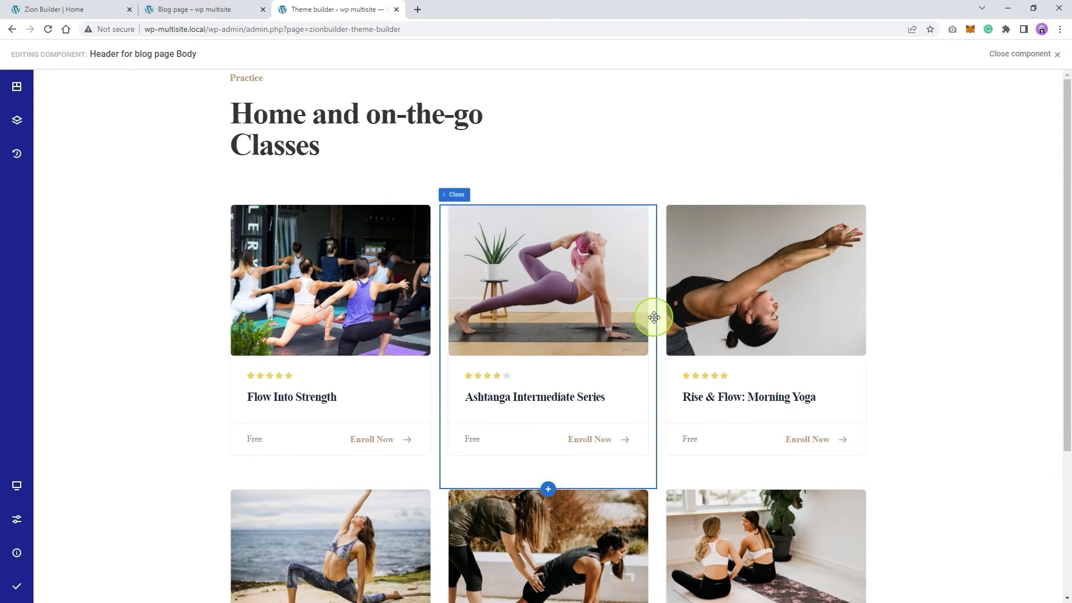
pyautogui.click(309, 139)
pyautogui.hotkey('ctrl', 'a')
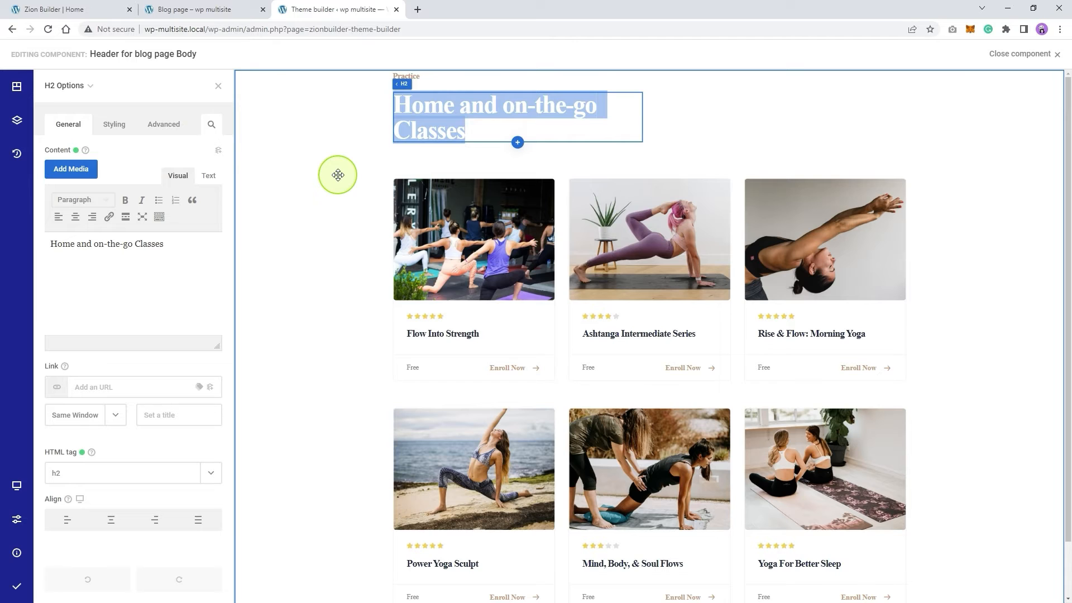
pyautogui.write('Blog')
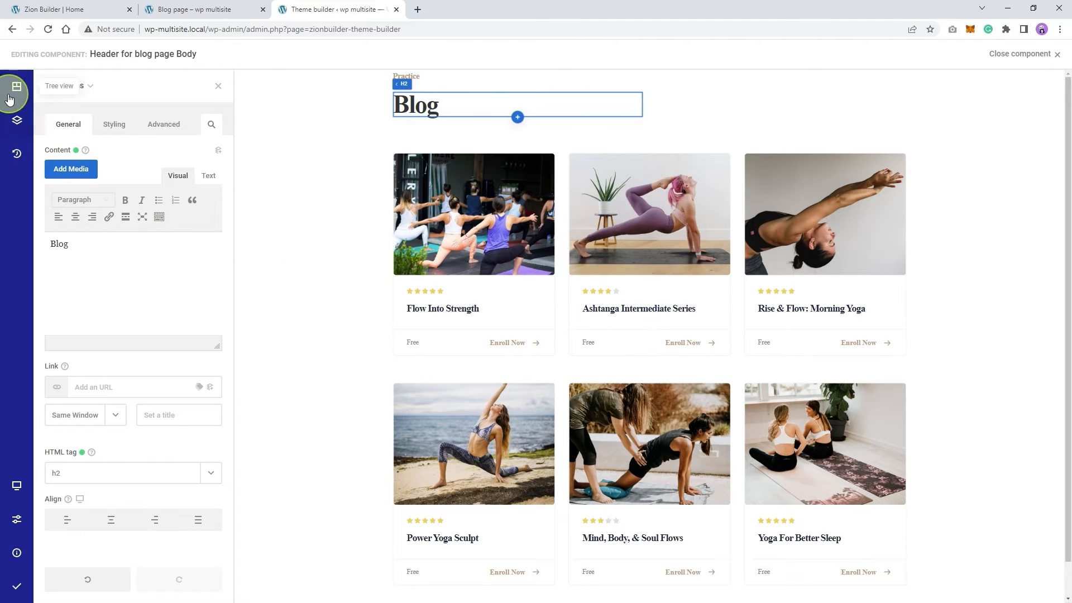
# Delete every Class card from the Class List except the first one, "Flow Into Strength"
pyautogui.click(16, 118)
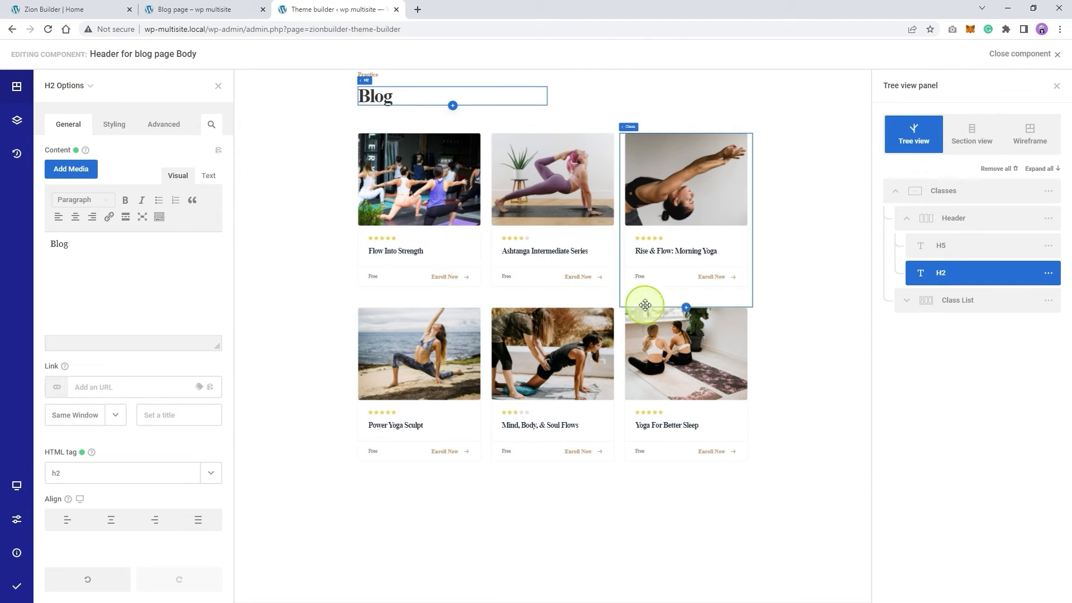
pyautogui.click(908, 219)
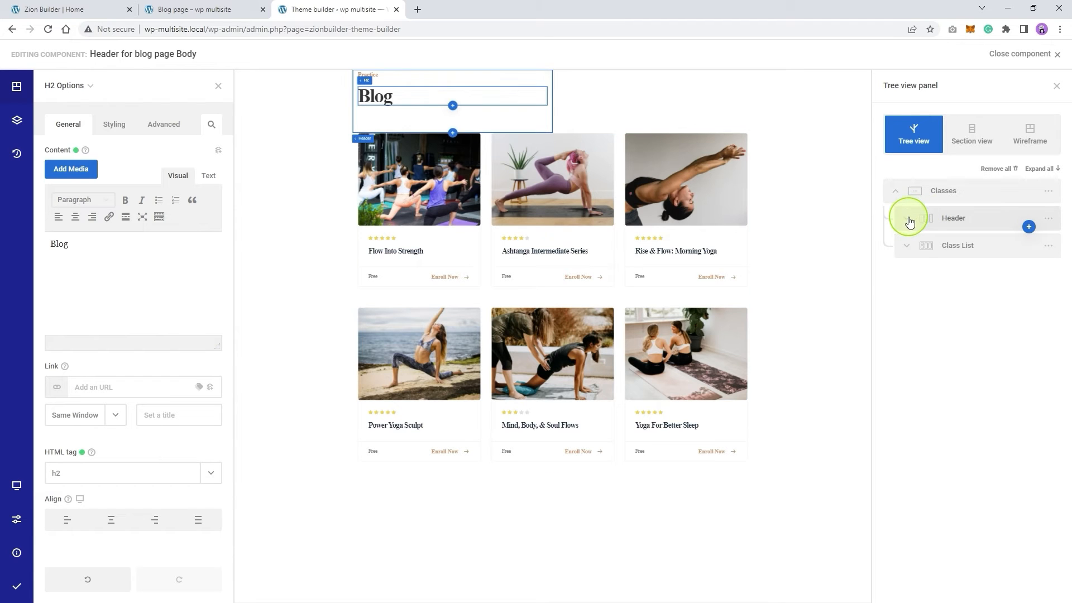
pyautogui.click(927, 249)
pyautogui.click(907, 245)
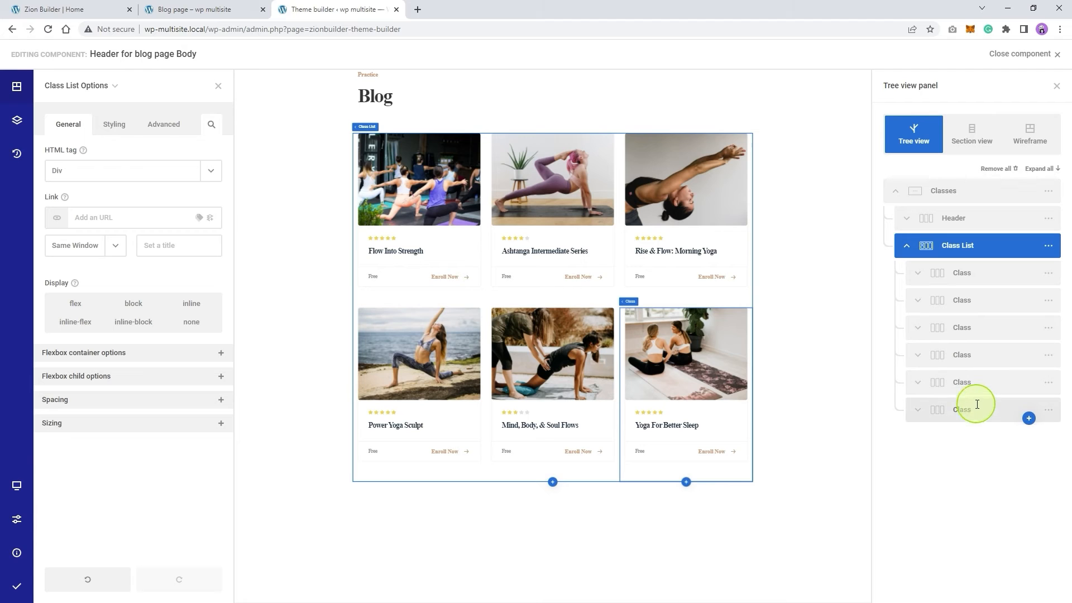
pyautogui.click(1054, 302)
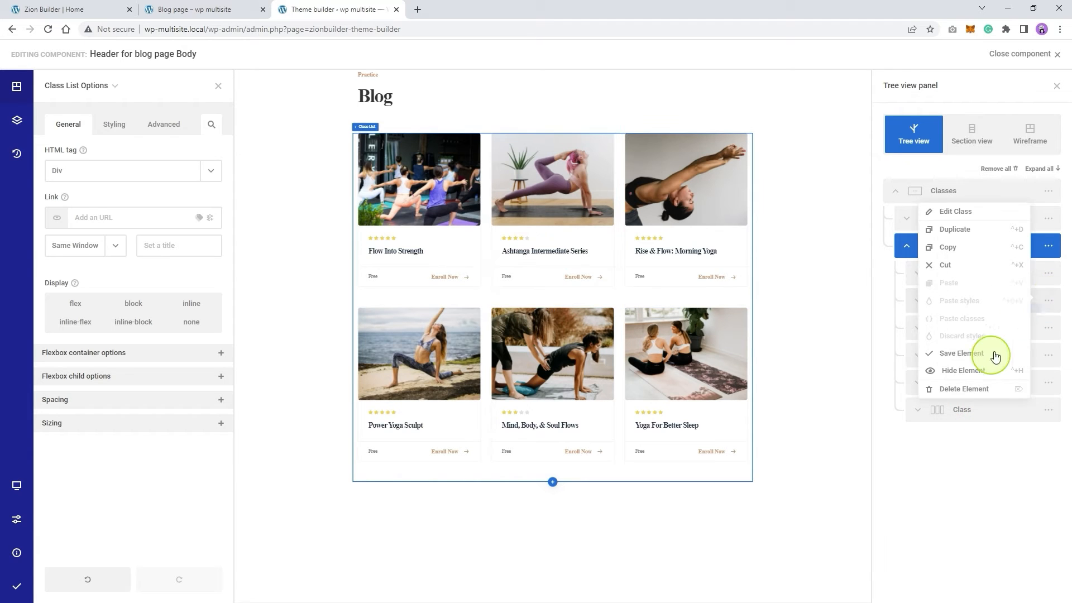
pyautogui.click(969, 386)
pyautogui.click(1048, 302)
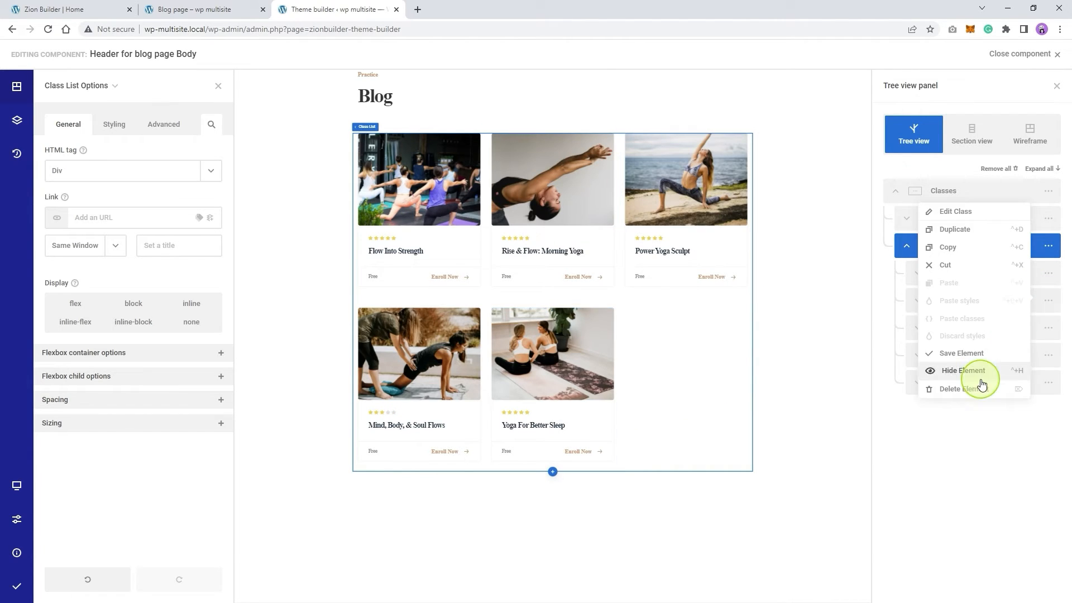
pyautogui.click(965, 388)
pyautogui.click(1049, 302)
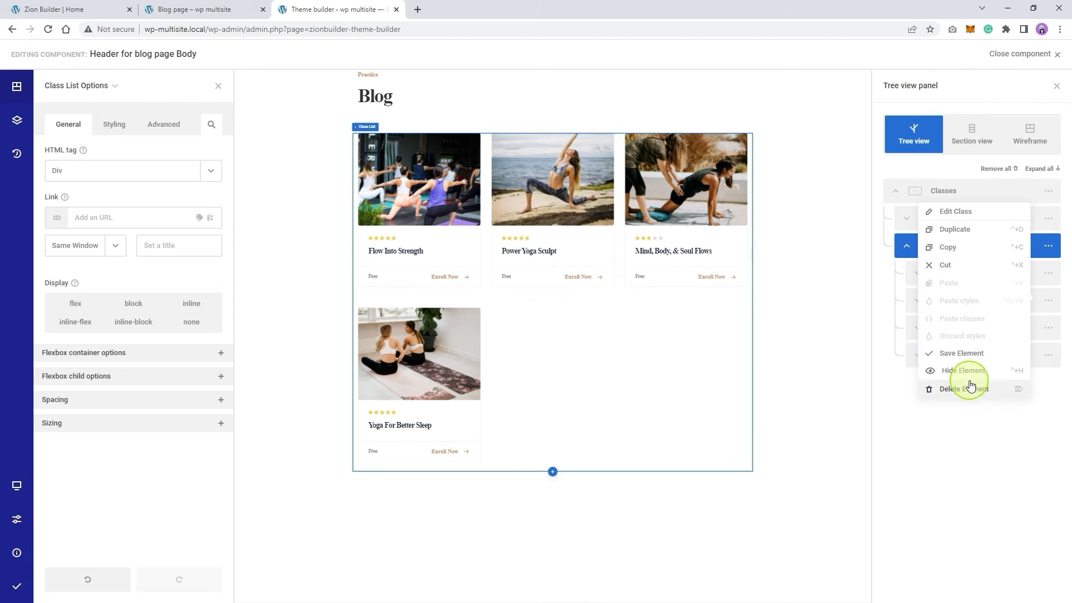
pyautogui.click(968, 388)
pyautogui.click(1048, 301)
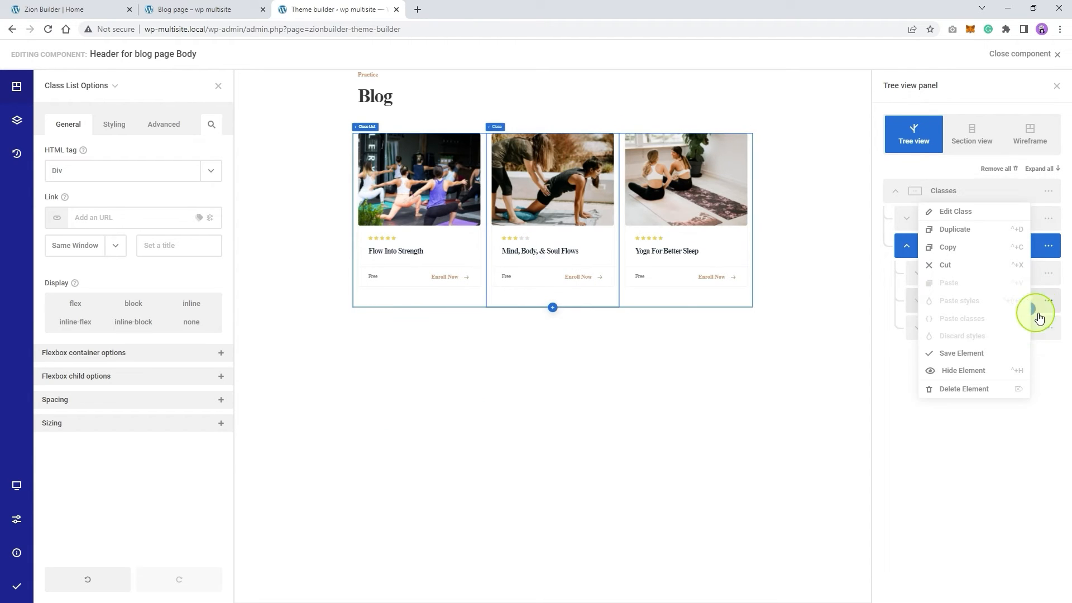
pyautogui.click(964, 388)
pyautogui.click(1049, 302)
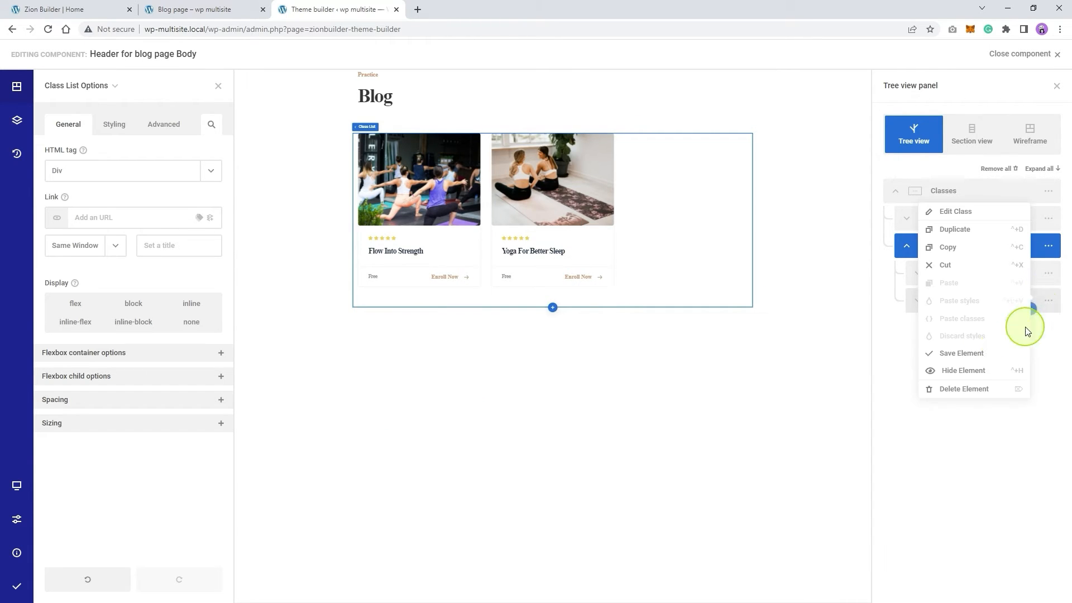
pyautogui.click(963, 388)
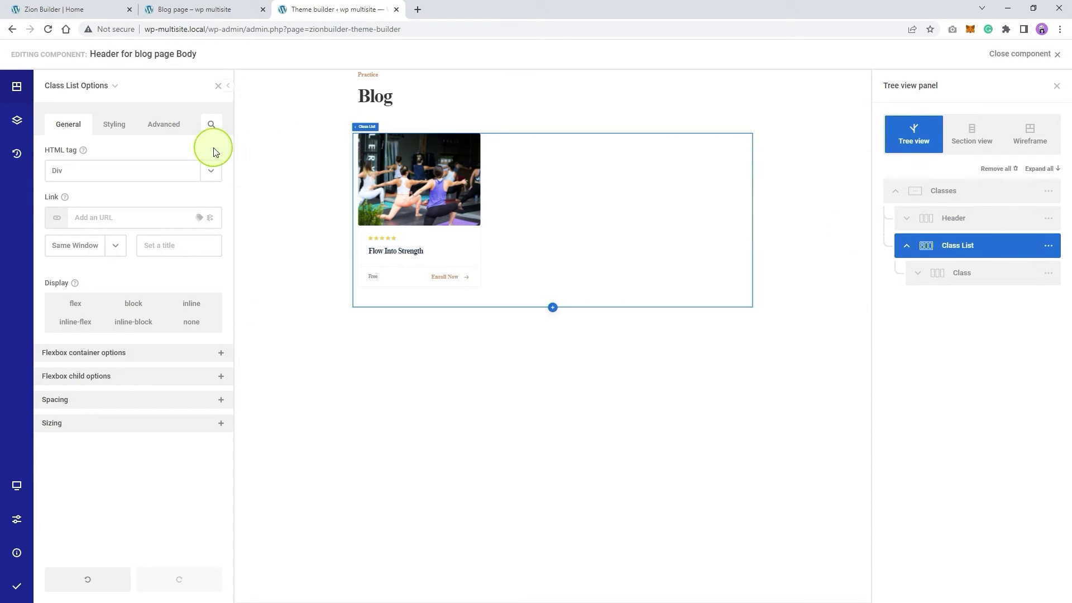
# Enable the repeater provider in the repeater options of the Class List element that wraps the class card
pyautogui.click(795, 169)
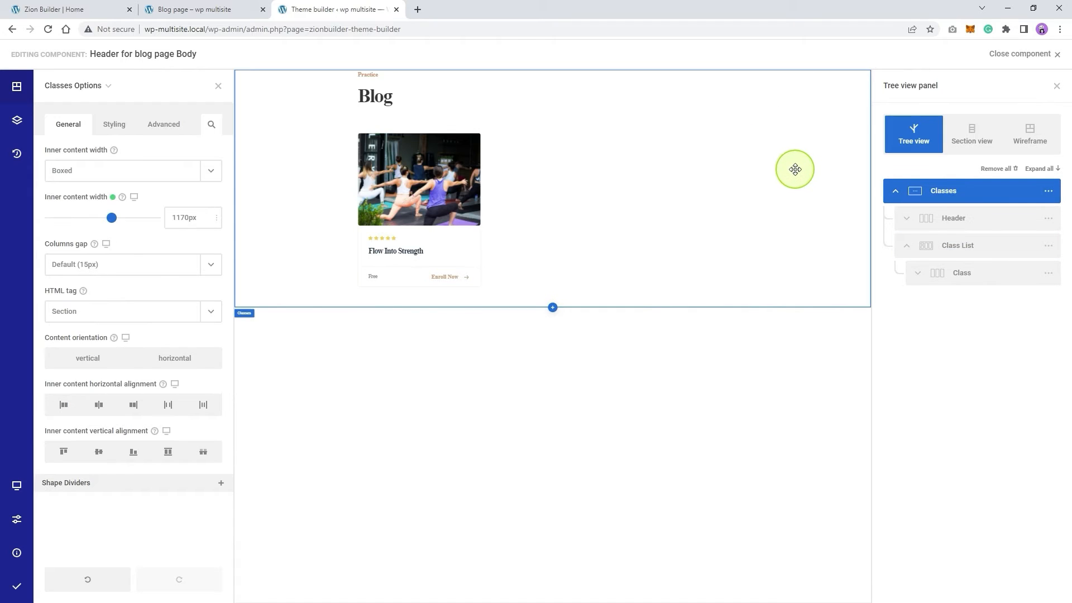
pyautogui.click(735, 201)
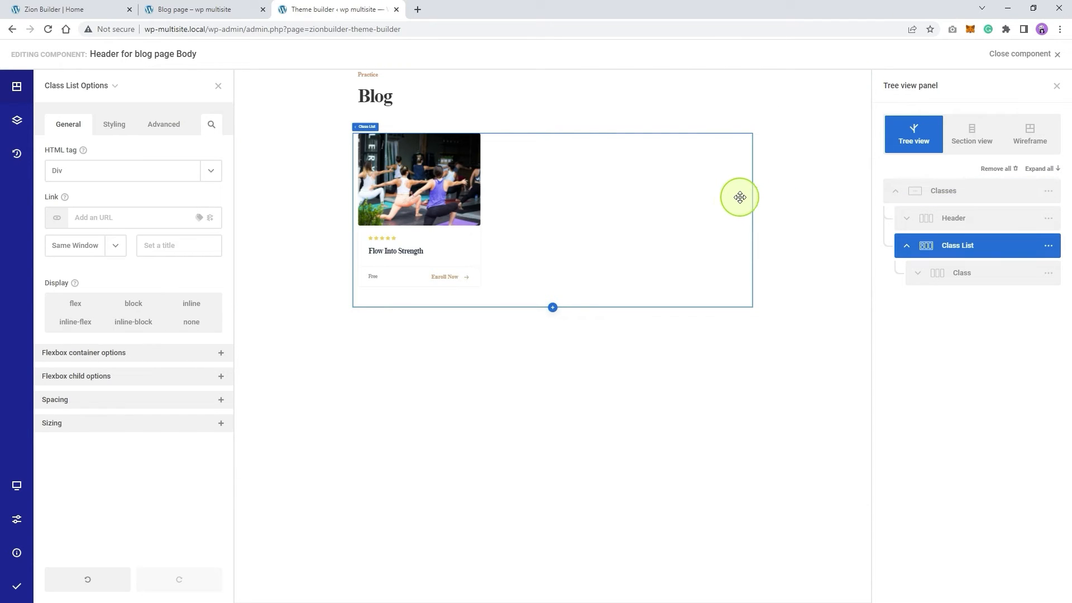
pyautogui.click(163, 123)
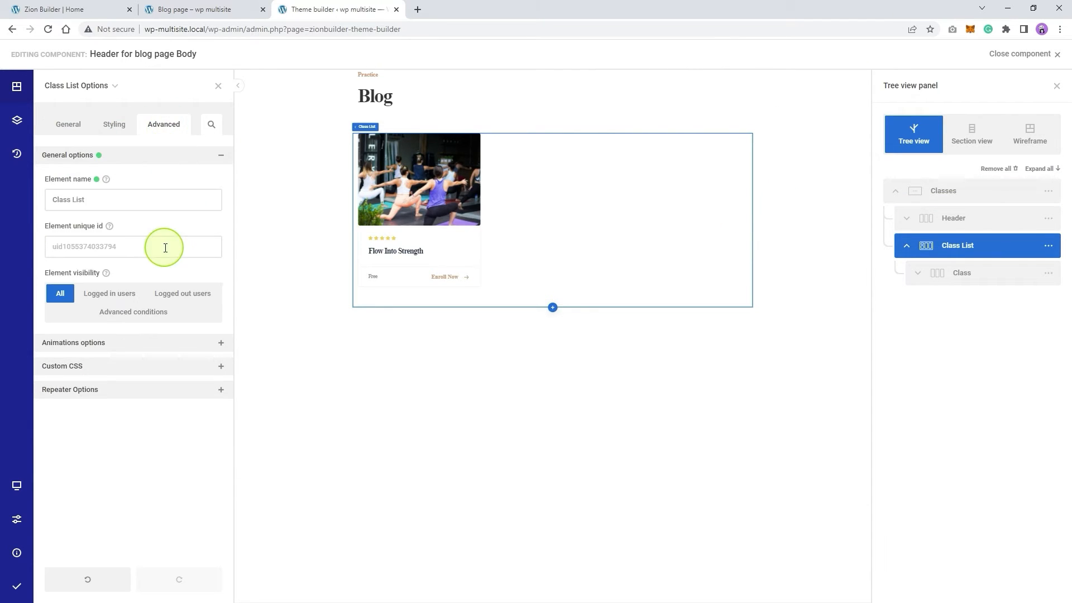
pyautogui.click(120, 391)
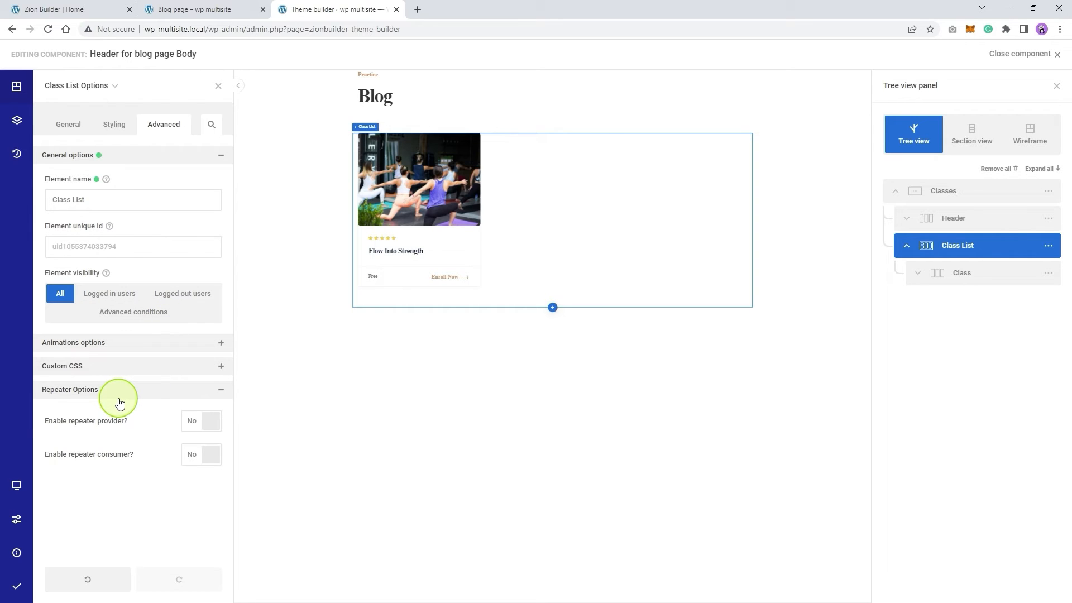
pyautogui.click(199, 430)
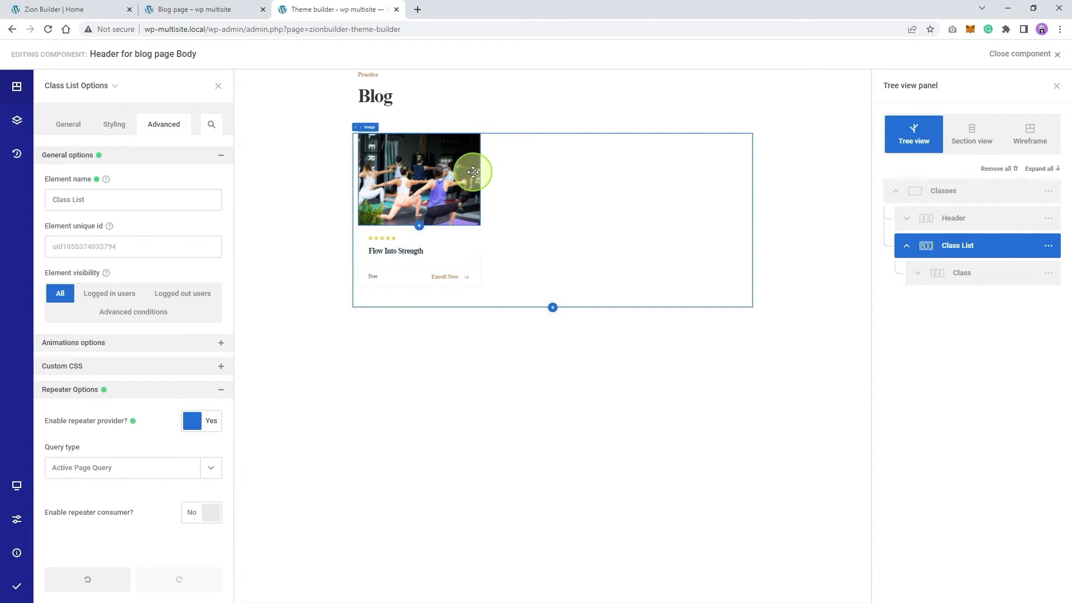
# Enable the repeater consumer in the repeater options of the "Flow Into Strength" Class card
pyautogui.click(482, 251)
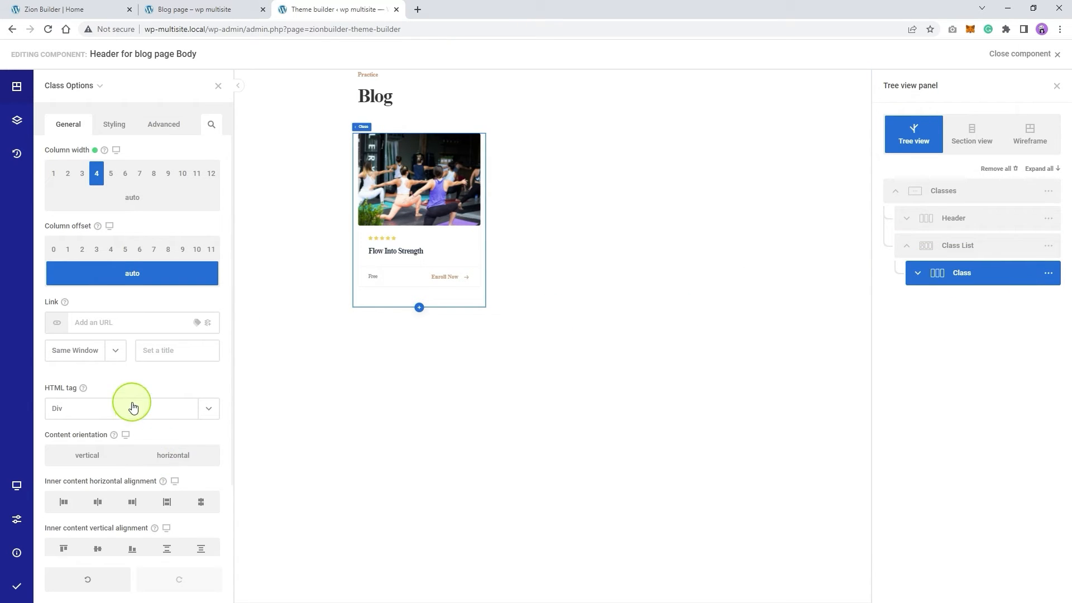
pyautogui.scroll(-2, 137, 422)
pyautogui.click(162, 126)
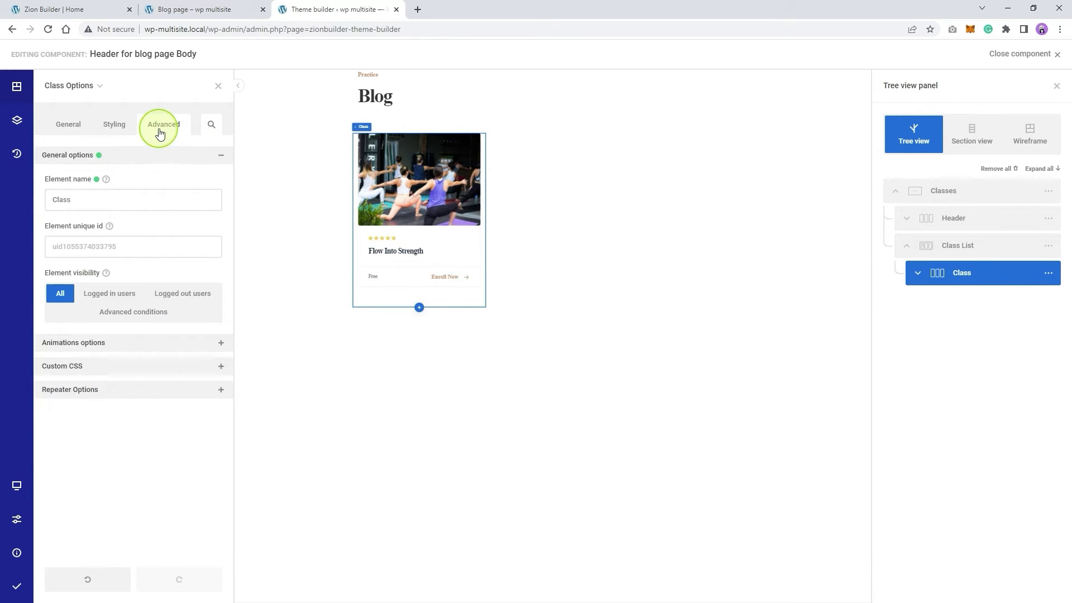
pyautogui.click(115, 401)
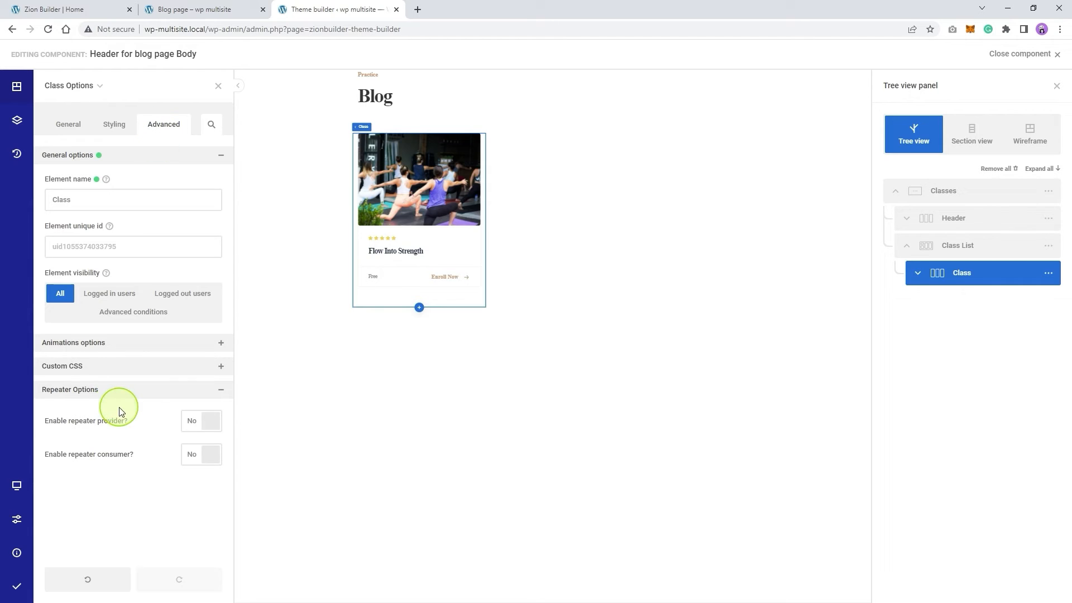
pyautogui.click(204, 457)
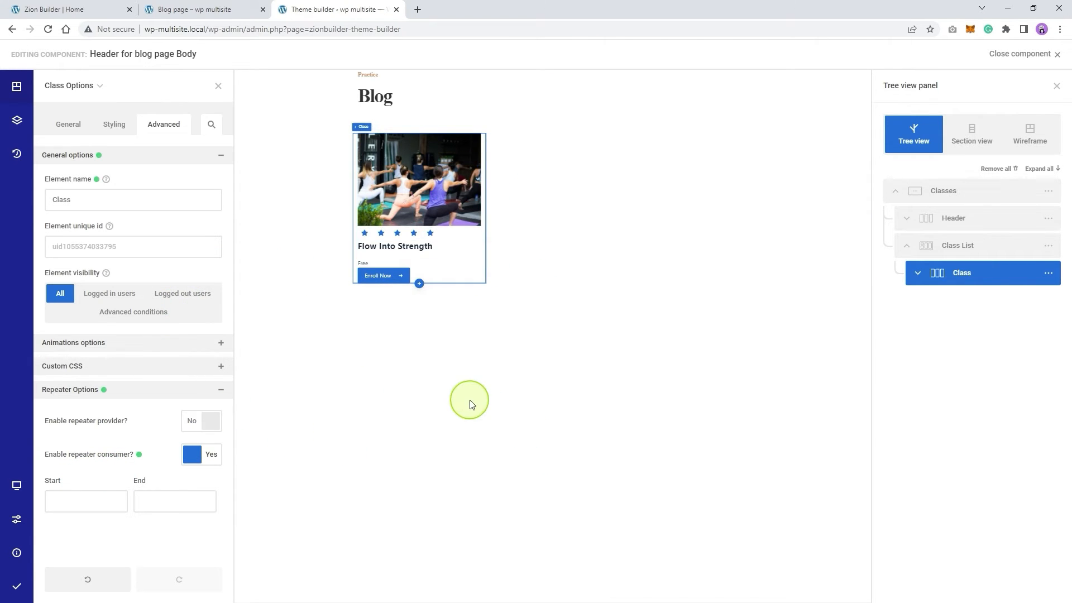
# Replace the class card's static image with dynamic data that uses the post's Featured image
pyautogui.click(443, 201)
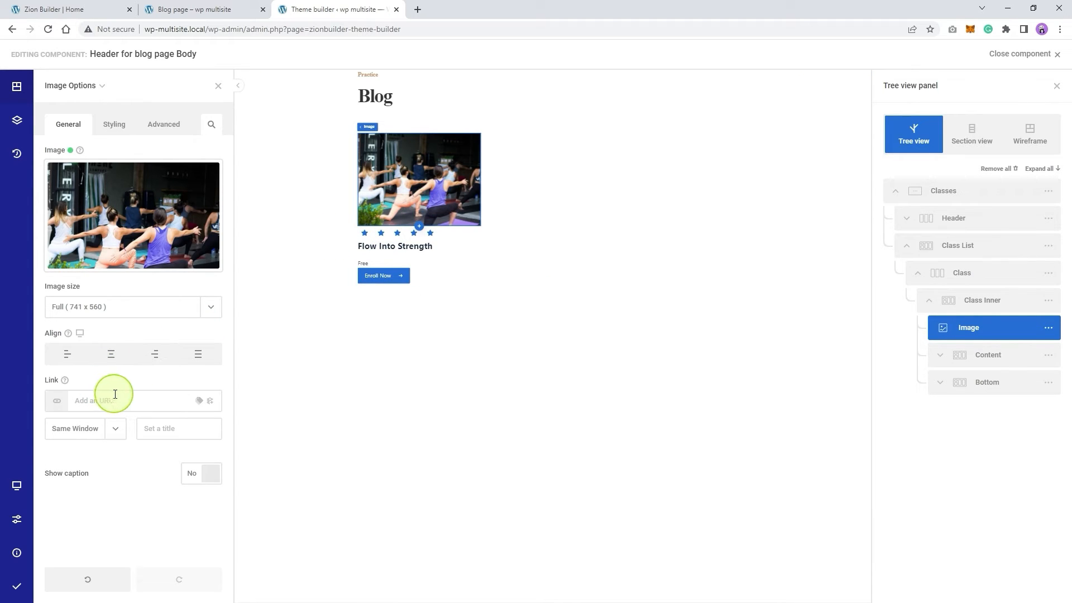
pyautogui.moveTo(206, 186)
pyautogui.click(208, 260)
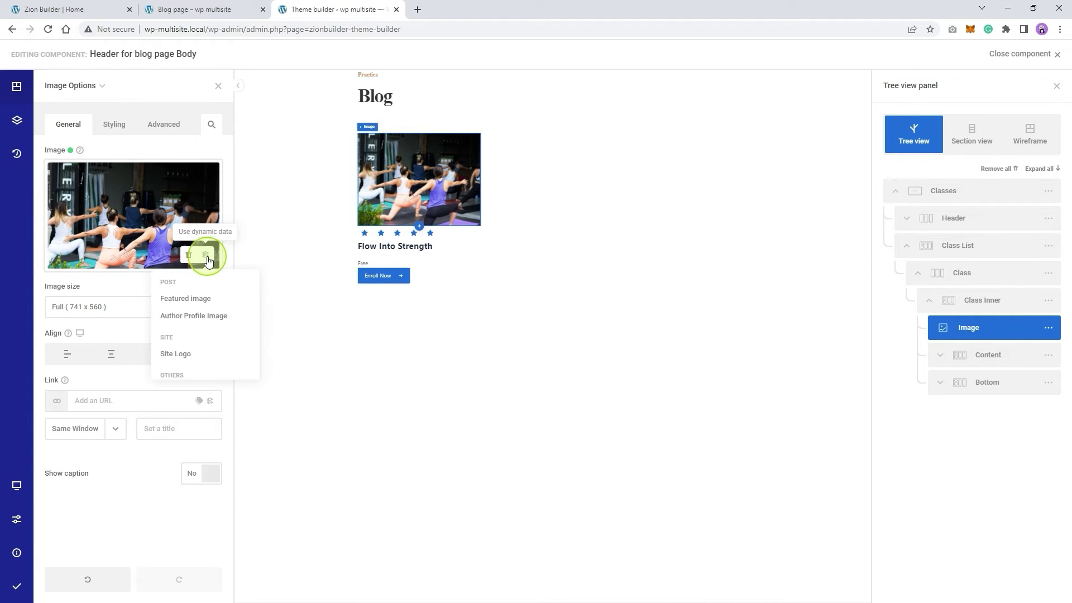
pyautogui.click(195, 298)
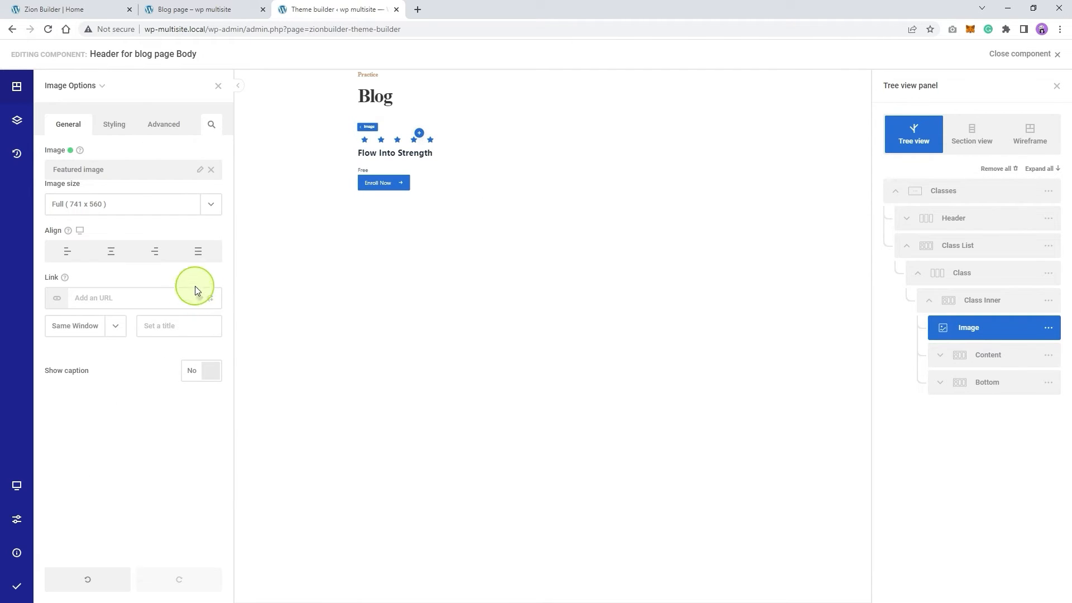
# Set the component's dynamic data preview source type to Post type archive and return to the class card
pyautogui.click(6, 541)
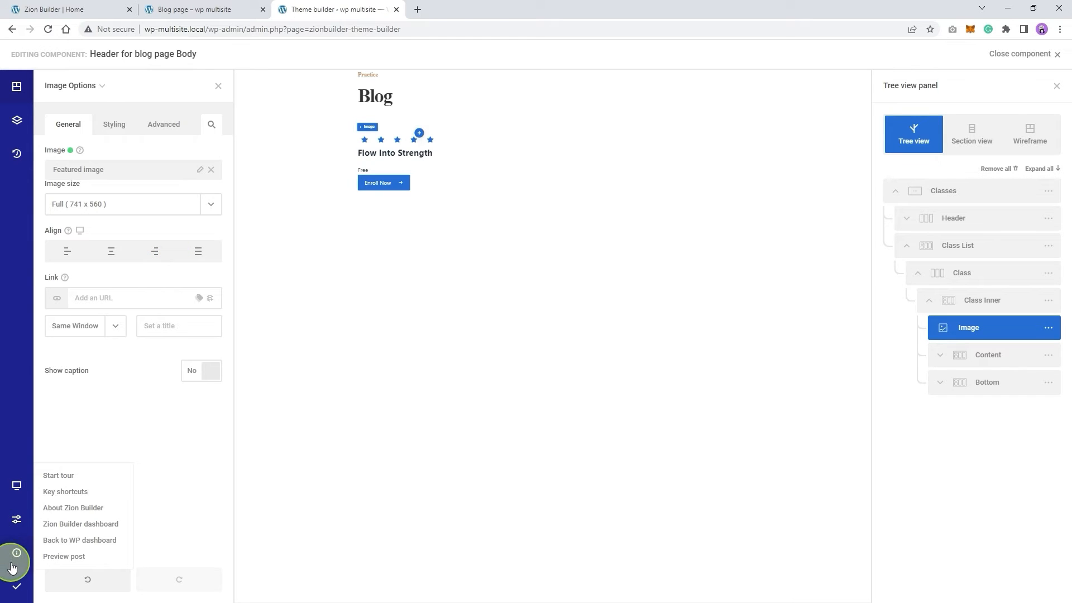
pyautogui.click(17, 518)
pyautogui.click(311, 154)
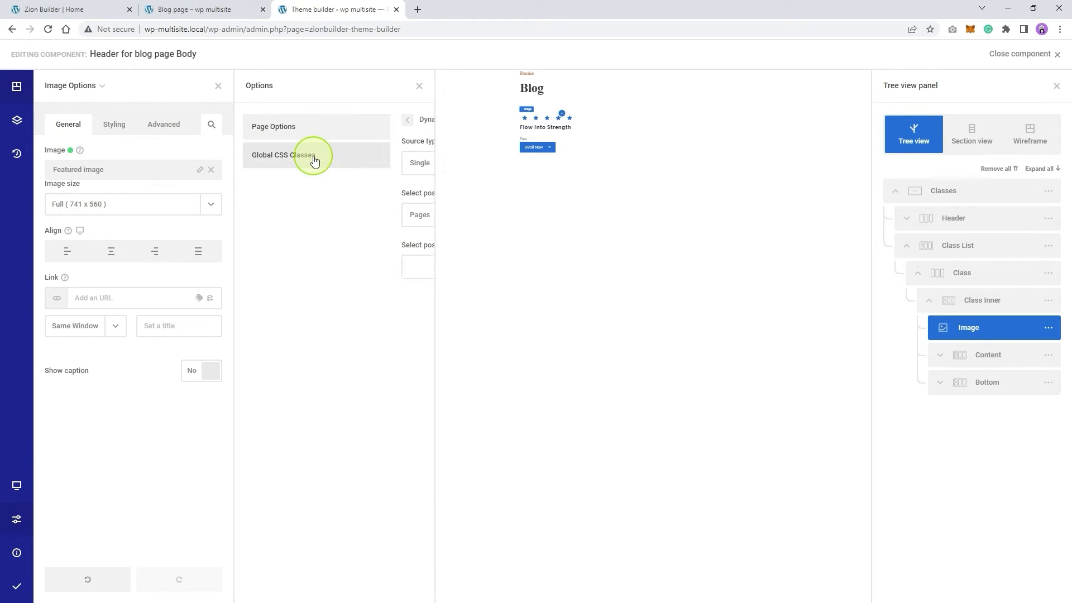
pyautogui.click(299, 162)
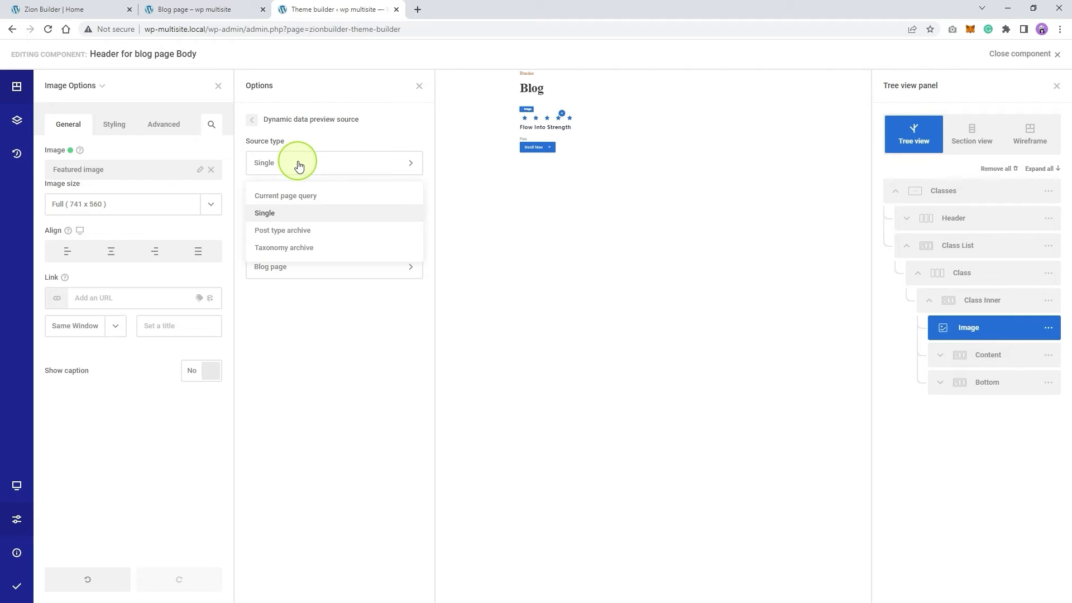
pyautogui.click(287, 198)
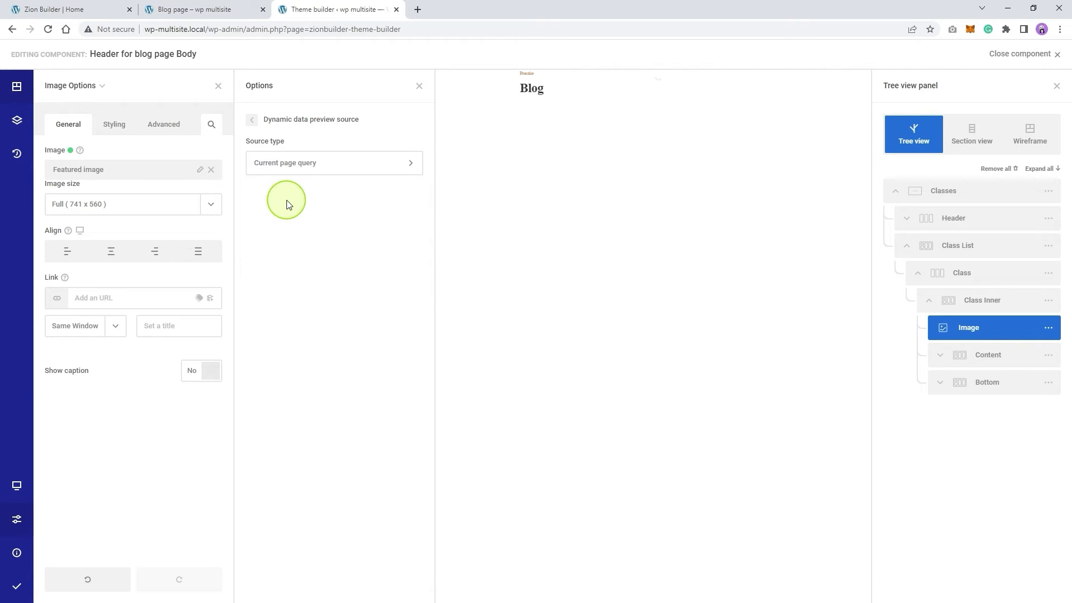
pyautogui.click(290, 170)
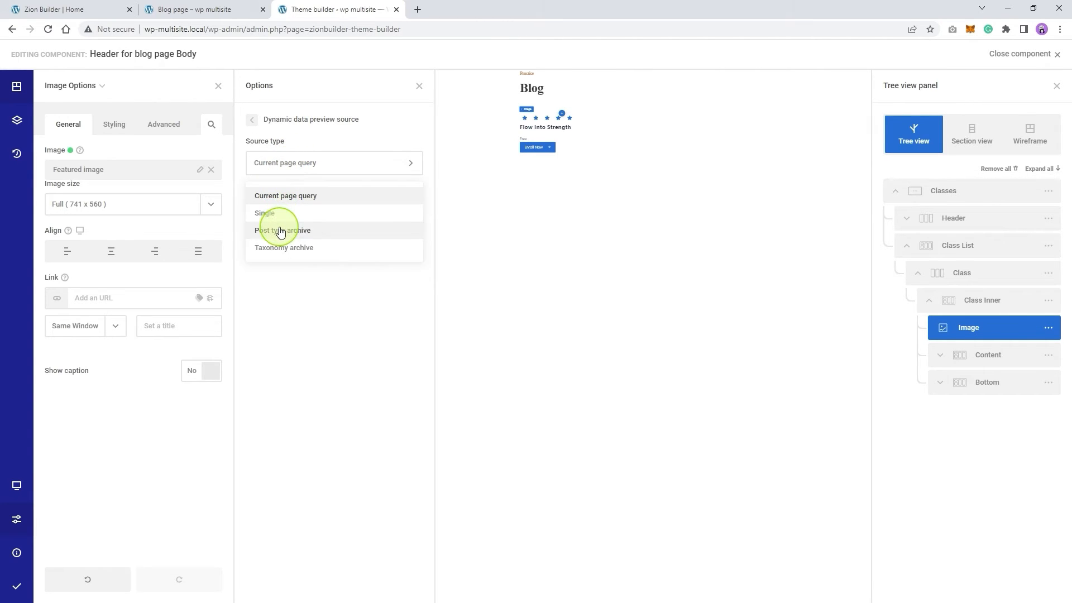
pyautogui.click(305, 234)
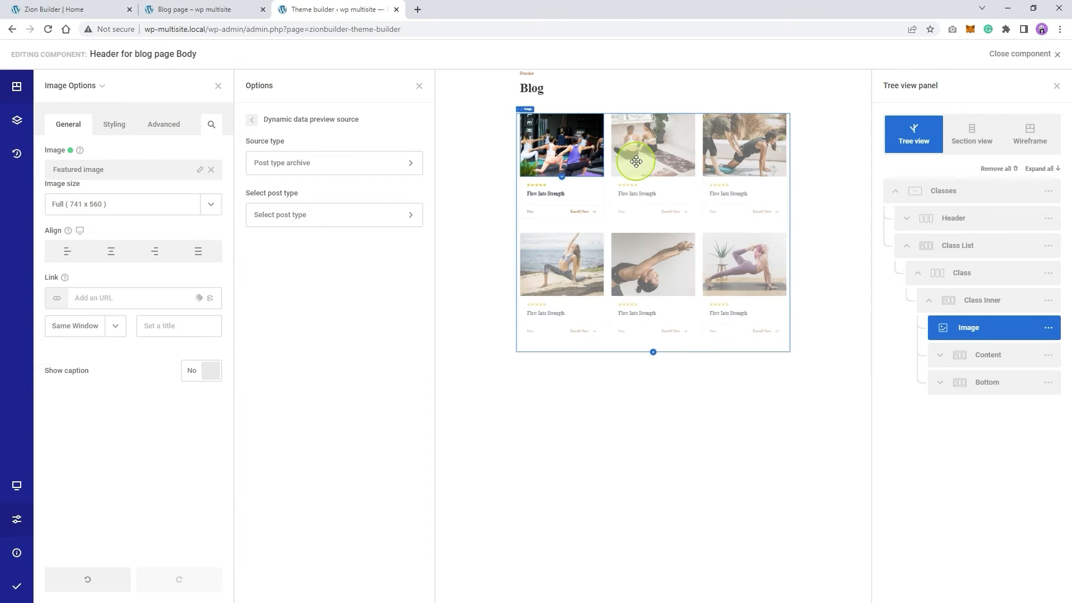
pyautogui.click(419, 86)
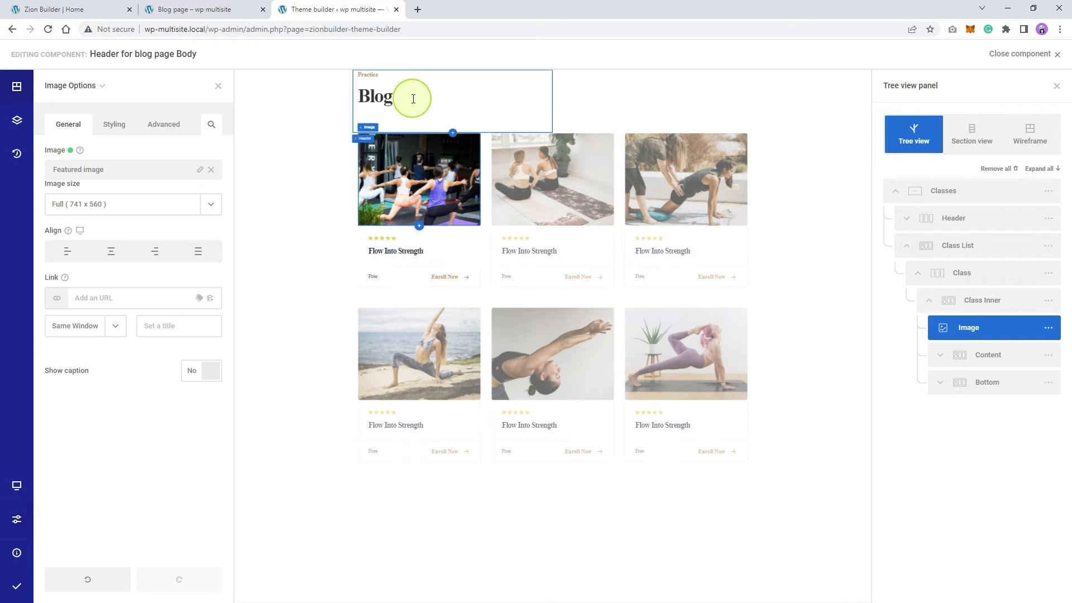
pyautogui.click(418, 200)
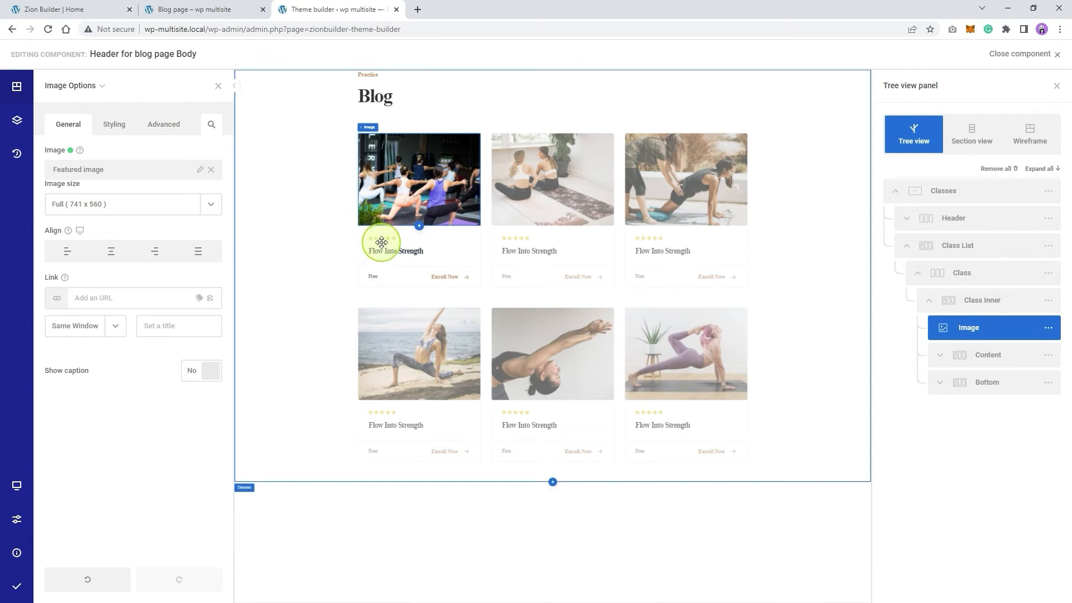
# Replace the first blog card's heading text with the dynamic Post title
pyautogui.click(410, 250)
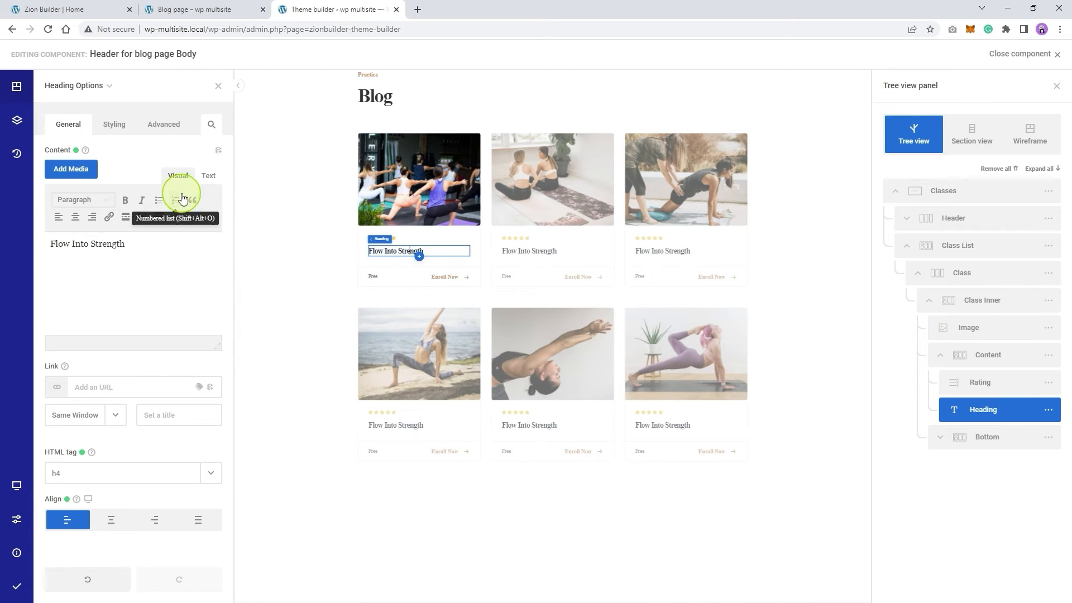
pyautogui.click(218, 150)
pyautogui.click(194, 191)
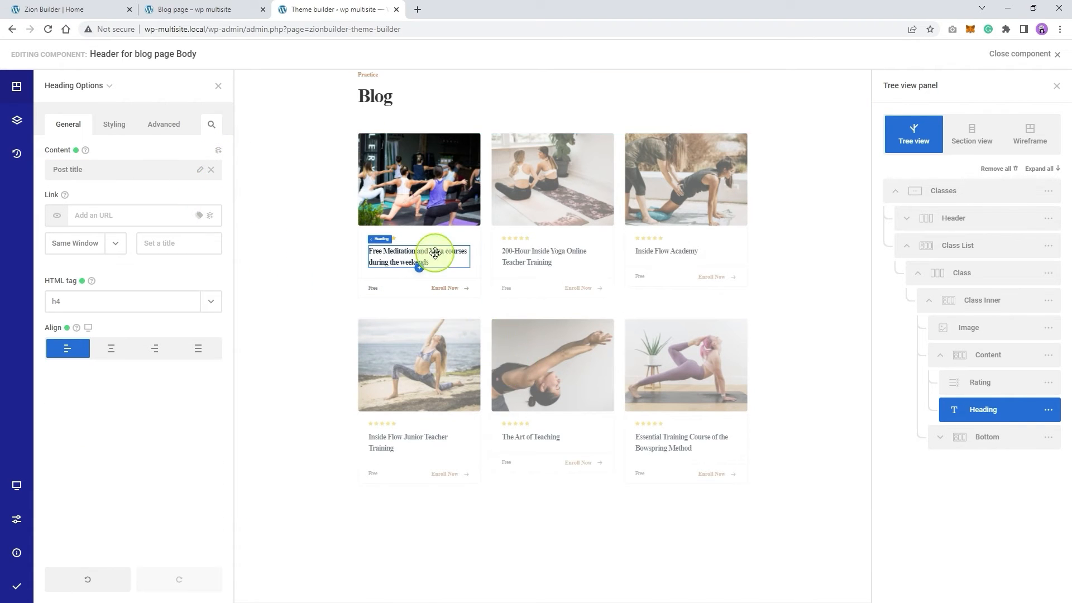
# Delete the Rating element and the Bottom element from the blog card
pyautogui.click(449, 239)
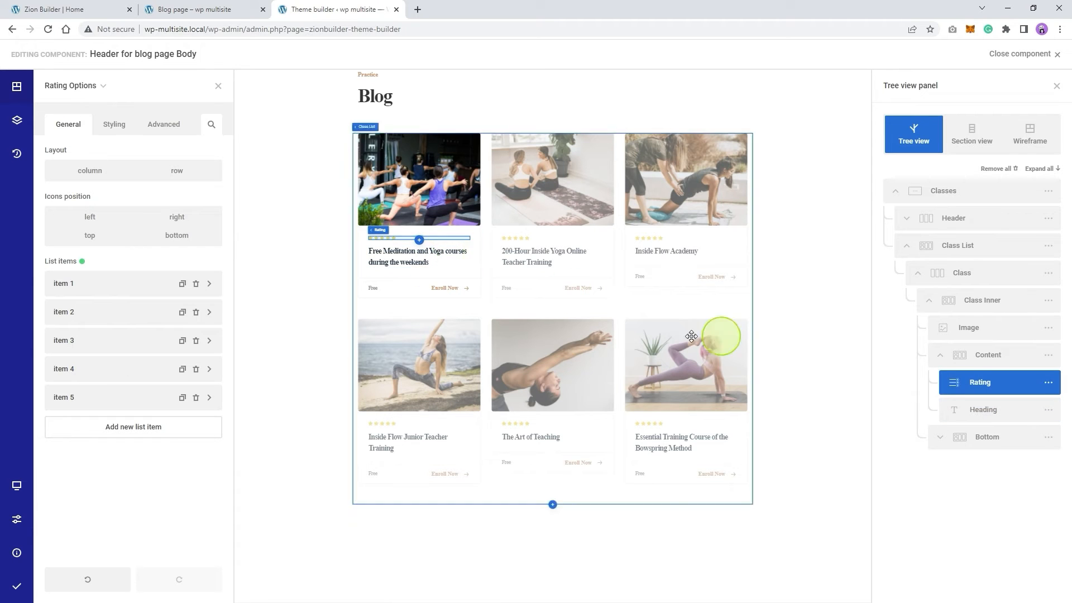
pyautogui.click(1045, 385)
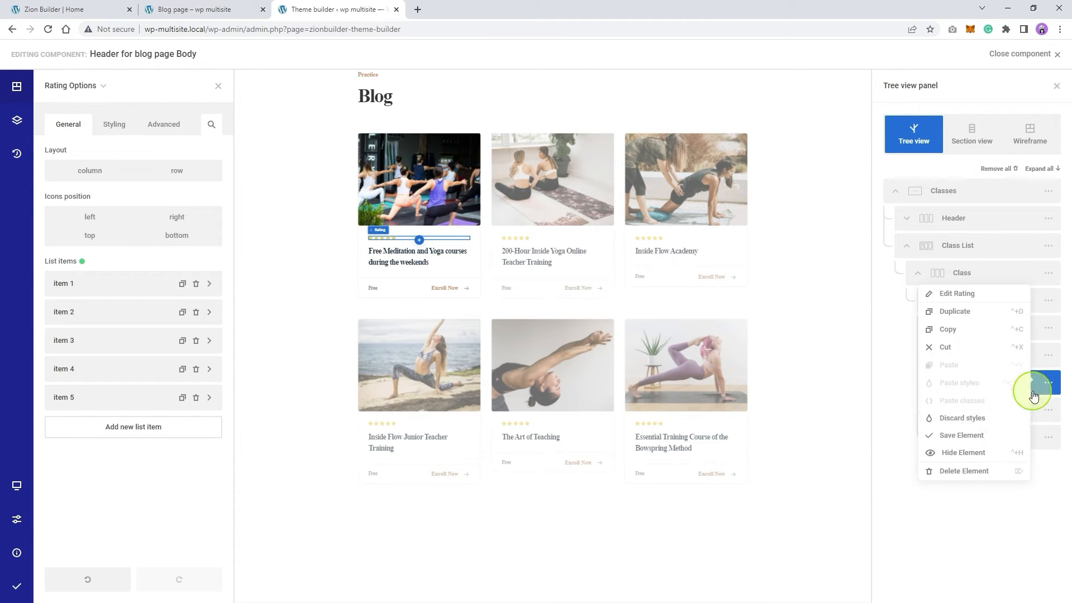
pyautogui.click(961, 471)
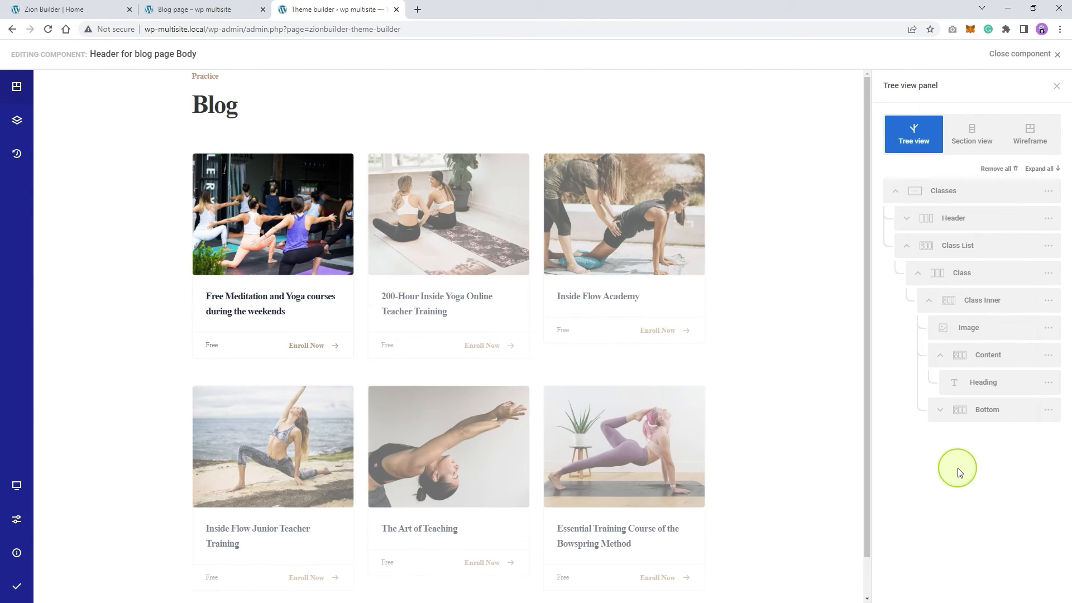
pyautogui.click(246, 342)
pyautogui.click(1047, 412)
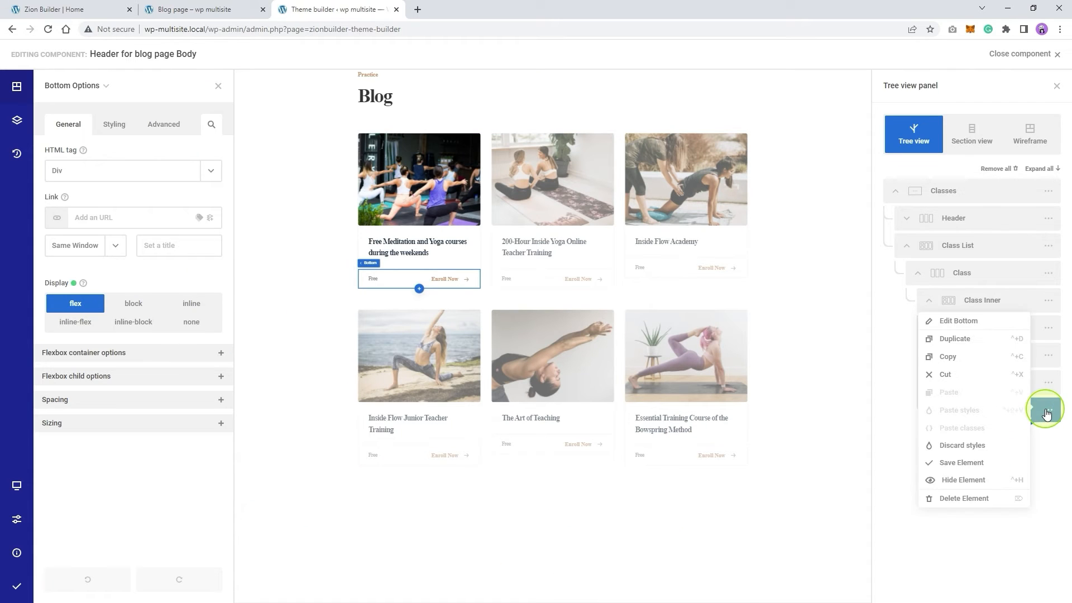
pyautogui.click(957, 504)
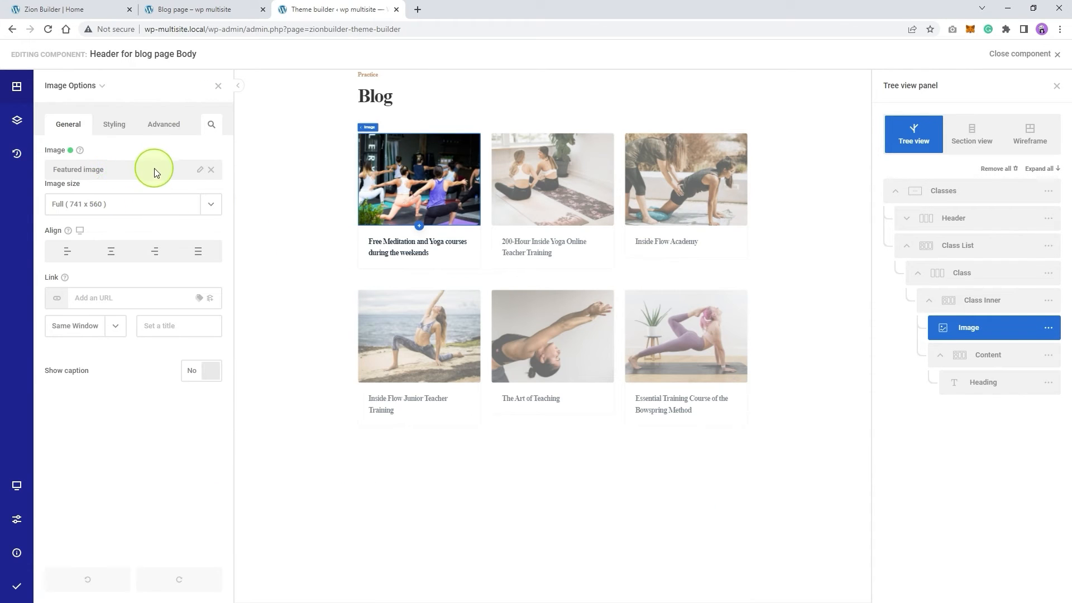
# Link the blog card's image and heading to the dynamic Post/Page Link and save the component
pyautogui.click(211, 300)
pyautogui.click(182, 339)
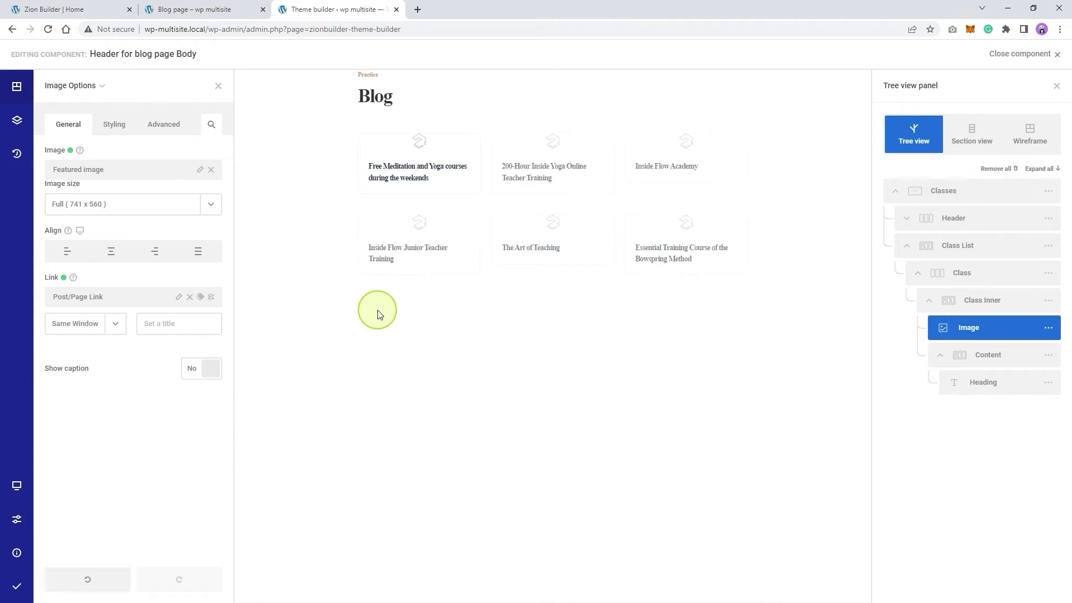
pyautogui.click(430, 258)
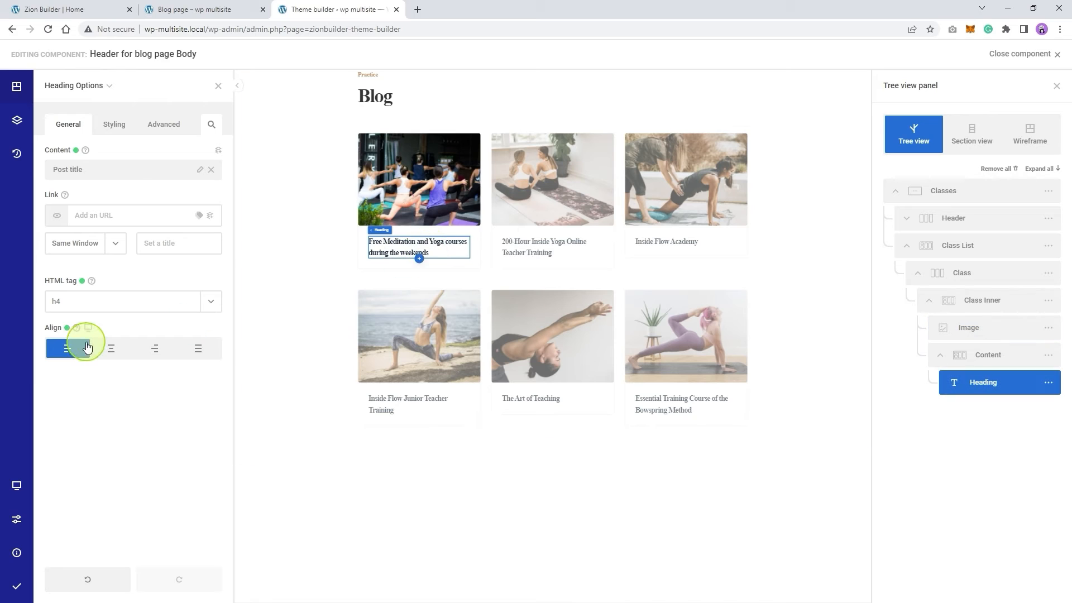
pyautogui.click(210, 216)
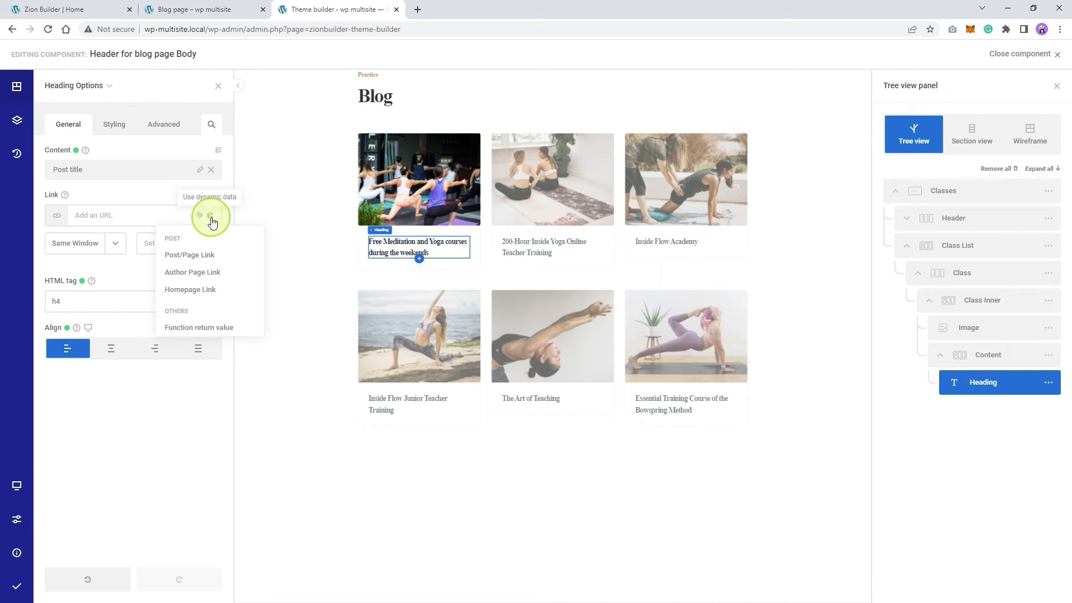
pyautogui.click(201, 256)
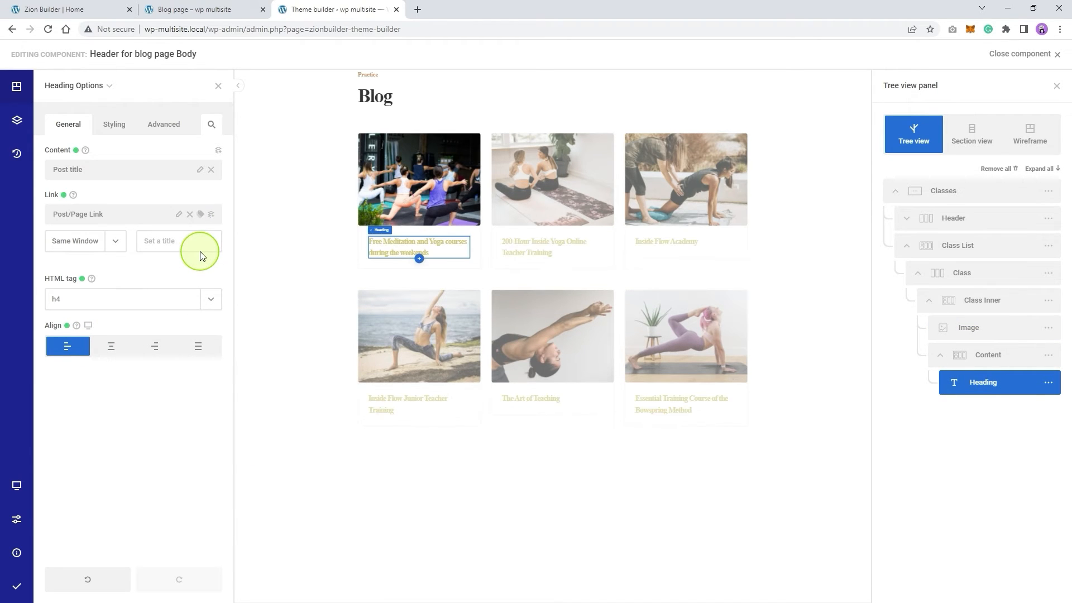
pyautogui.click(17, 587)
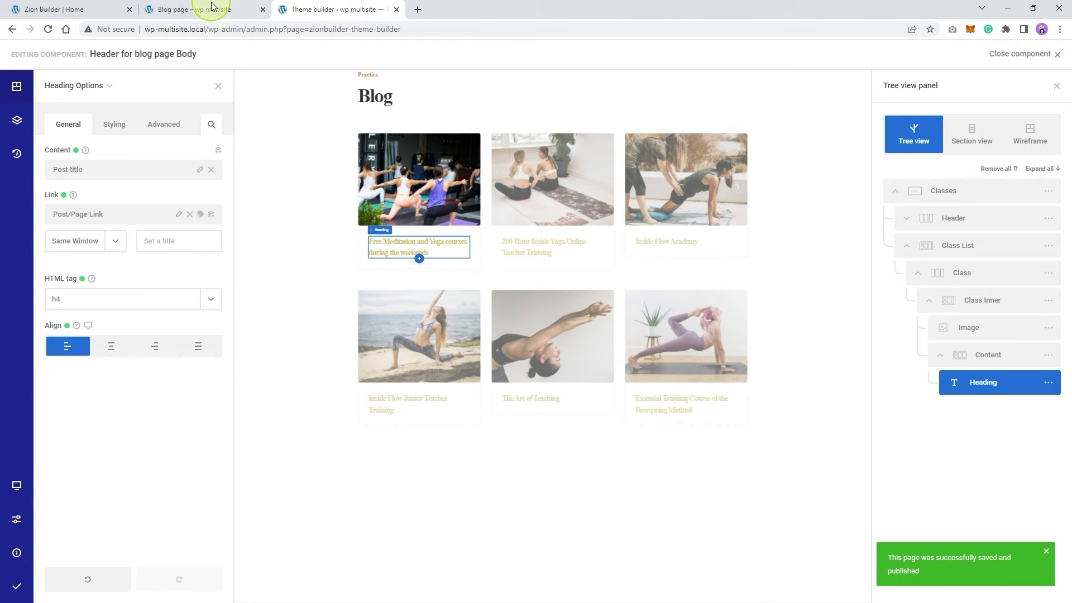
# Reload the live Blog page in its browser tab to check the new body template
pyautogui.click(201, 5)
pyautogui.rightClick(377, 135)
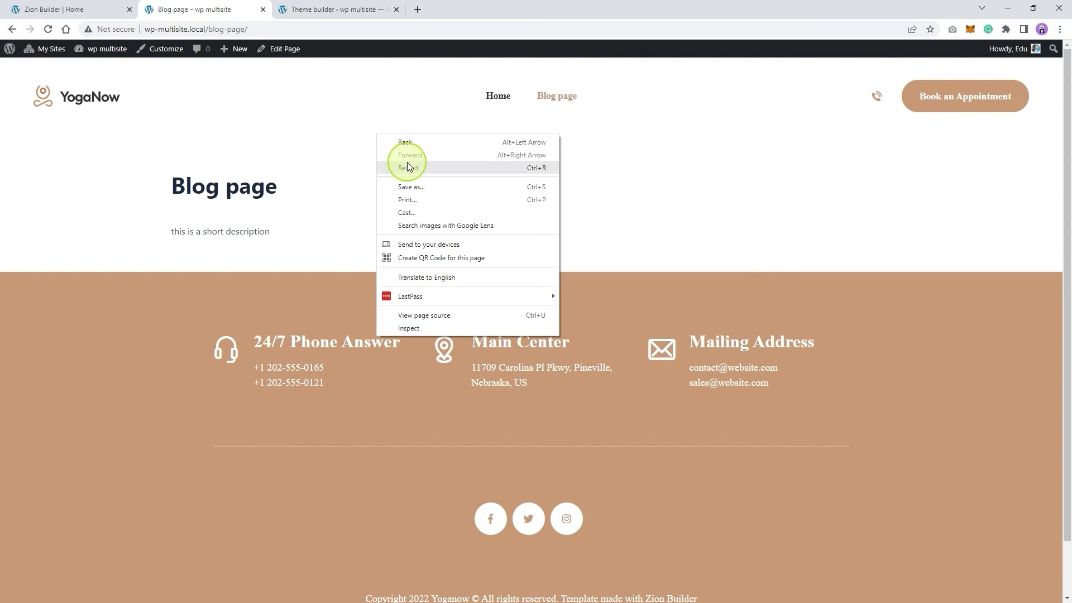
pyautogui.click(408, 168)
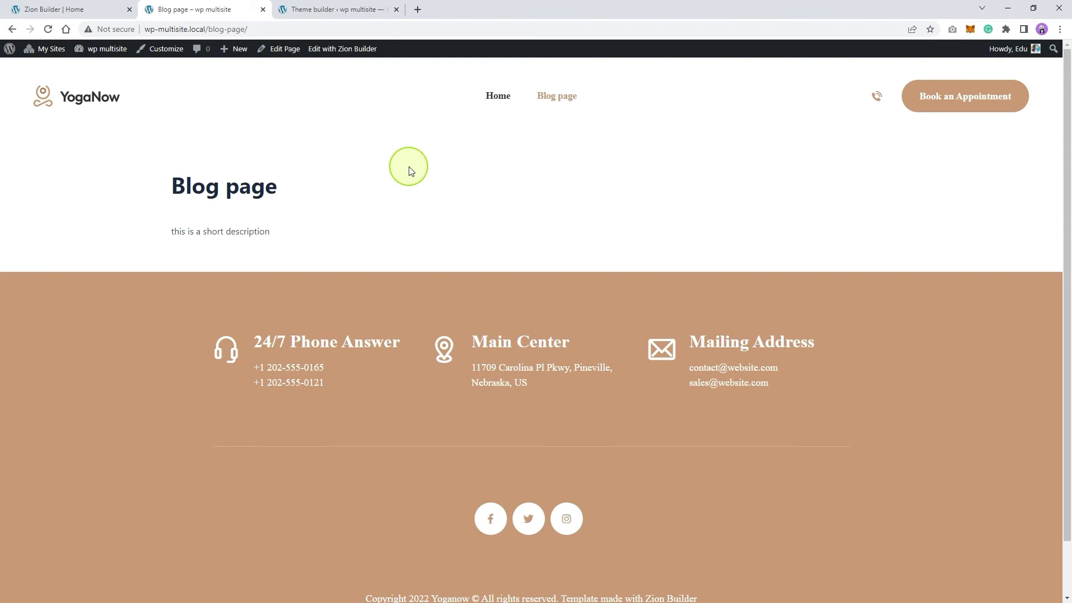
# Close the body component, save the Theme Builder templates and reload the live Blog page
pyautogui.click(357, 8)
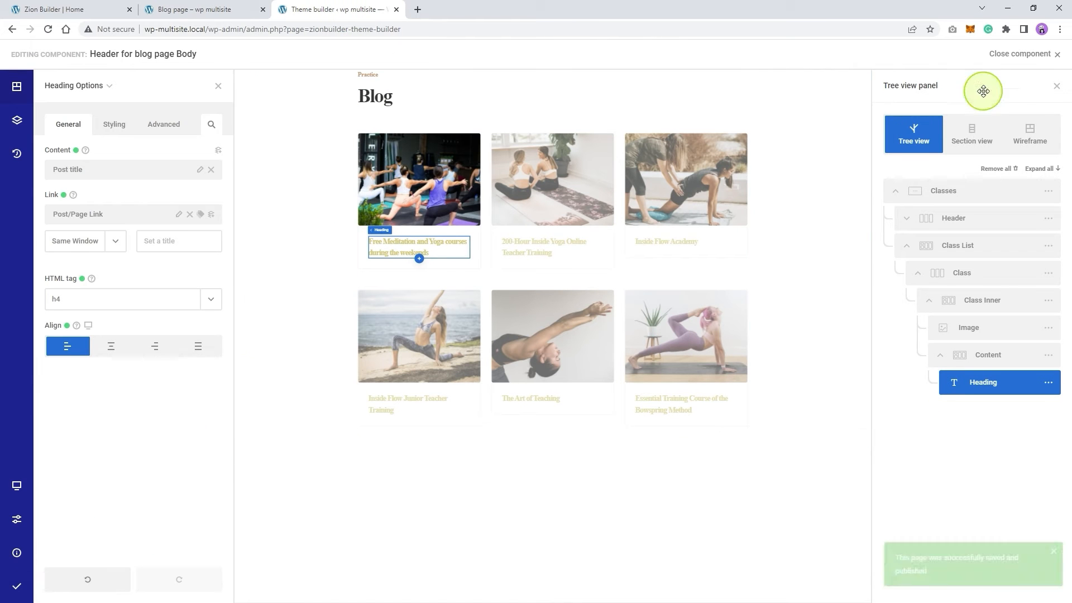
pyautogui.click(1052, 53)
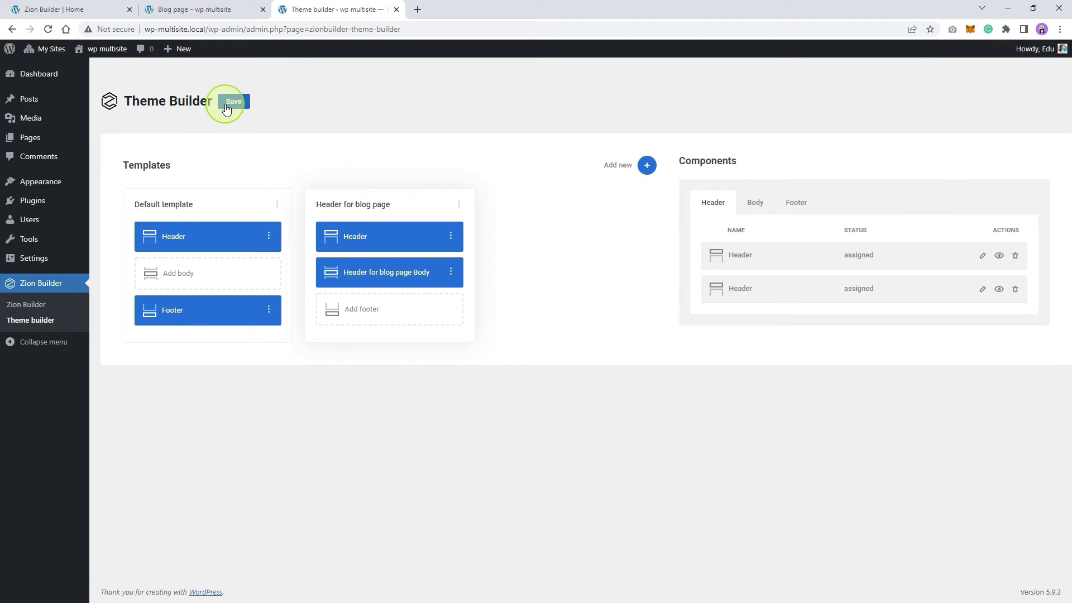
pyautogui.click(246, 9)
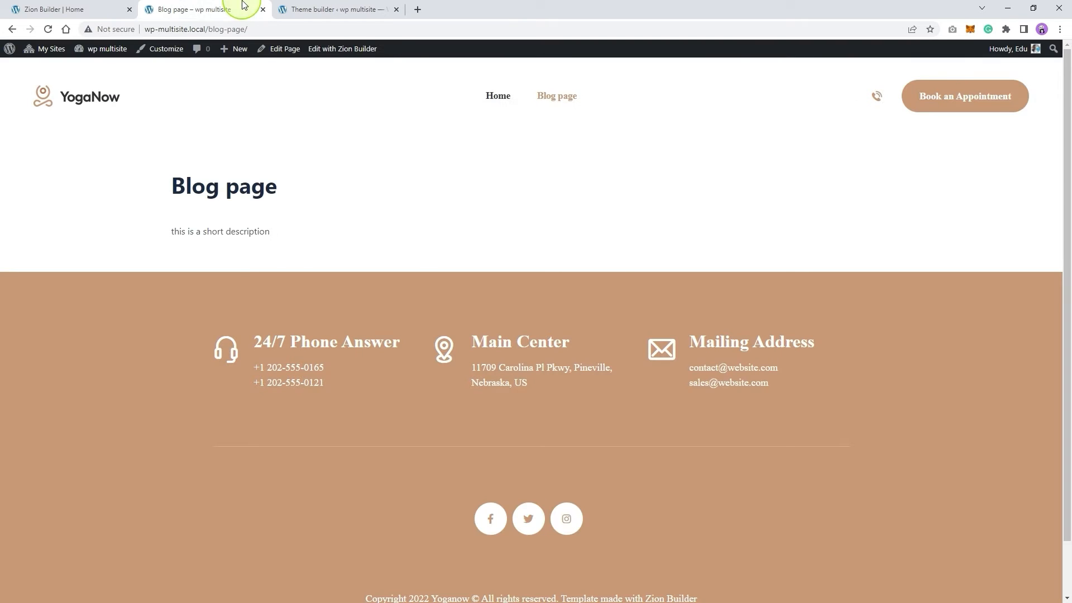
pyautogui.rightClick(442, 155)
pyautogui.click(469, 192)
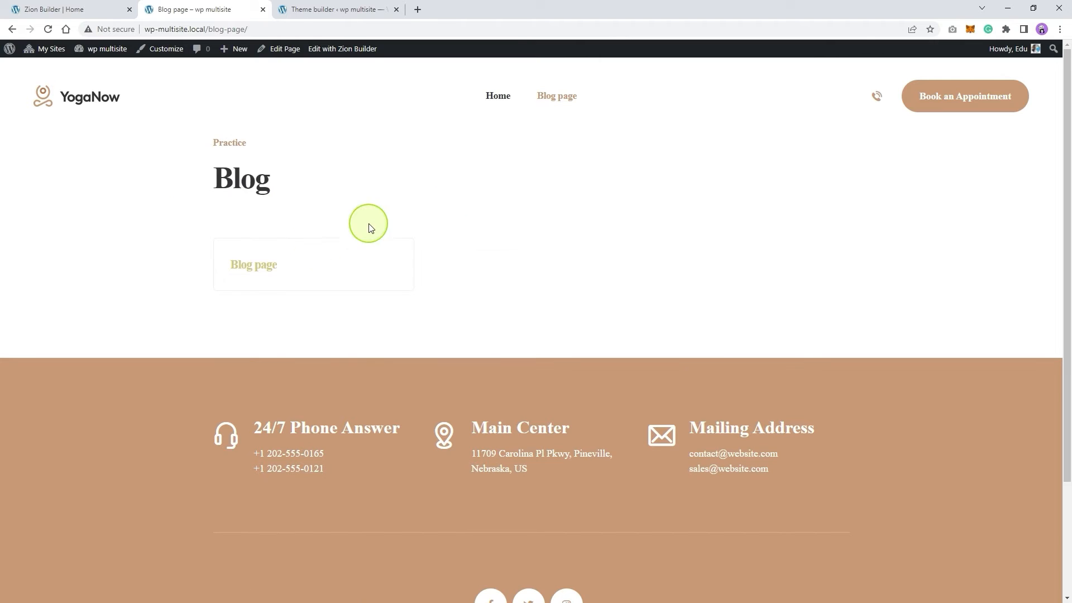
# Assign Blog page as the posts page in the WordPress reading settings and save the changes
pyautogui.click(335, 9)
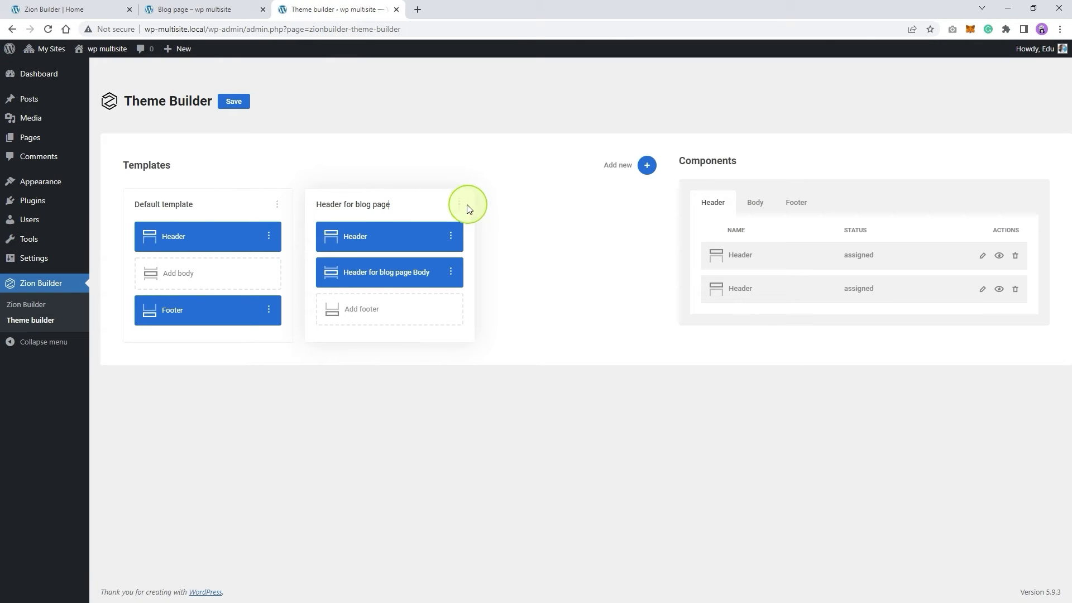
pyautogui.click(459, 204)
pyautogui.click(349, 217)
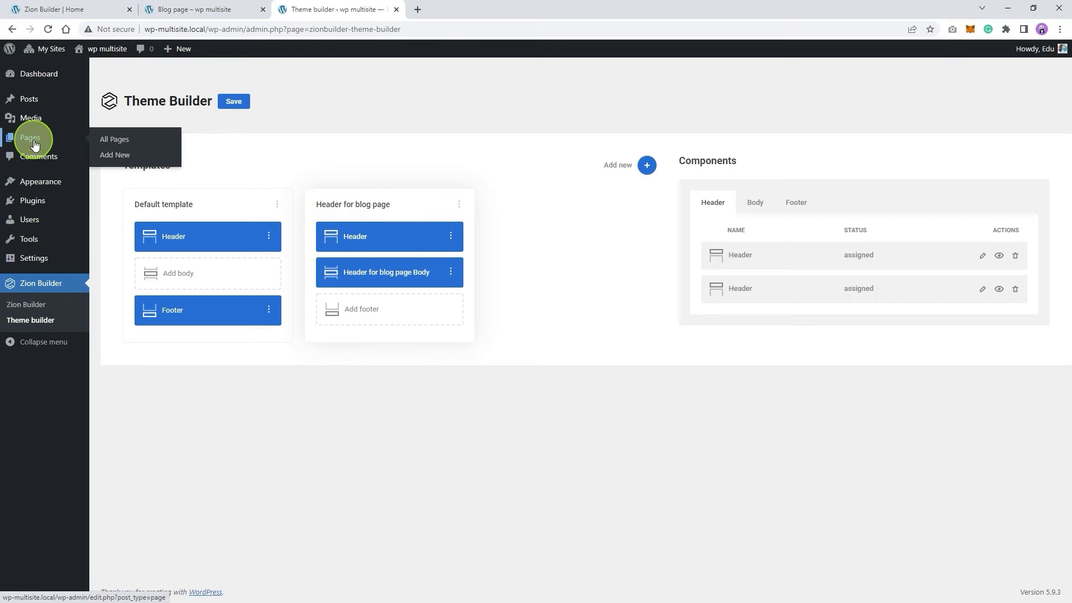
pyautogui.moveTo(34, 263)
pyautogui.click(113, 291)
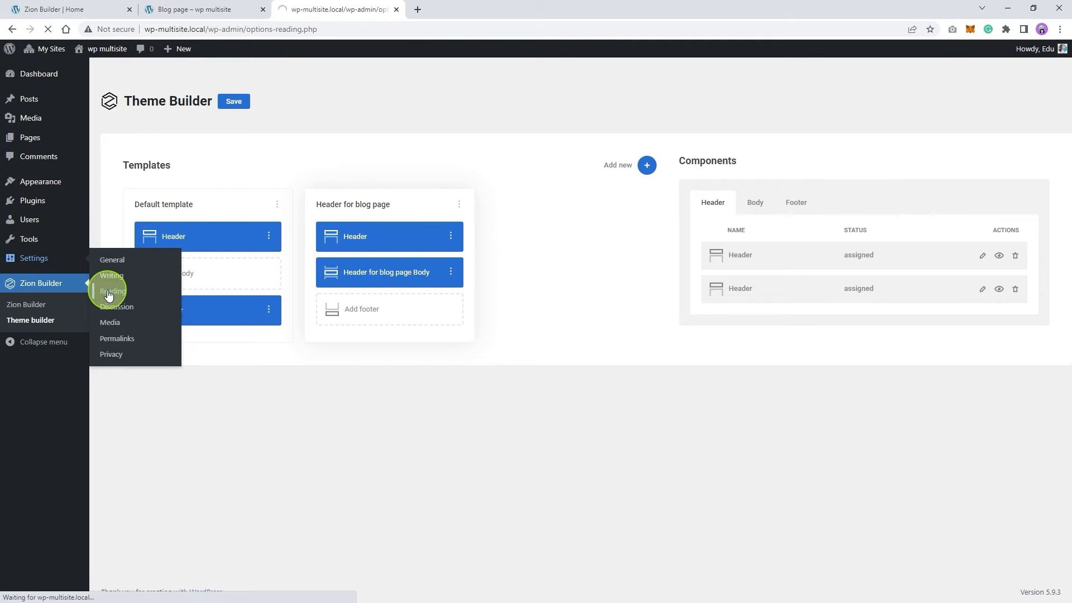
pyautogui.click(299, 179)
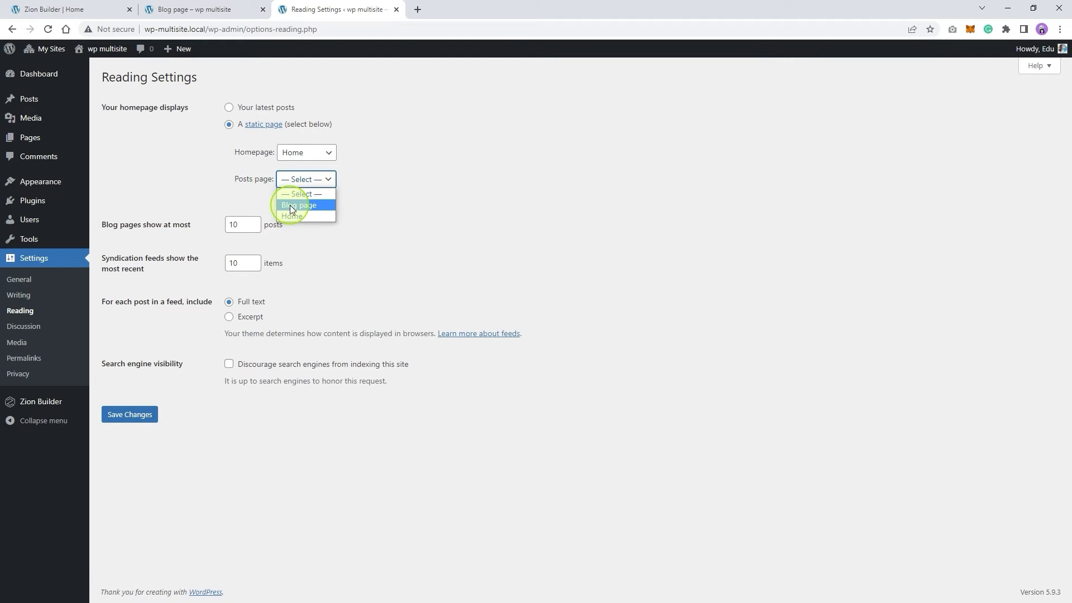
pyautogui.click(290, 206)
pyautogui.click(125, 422)
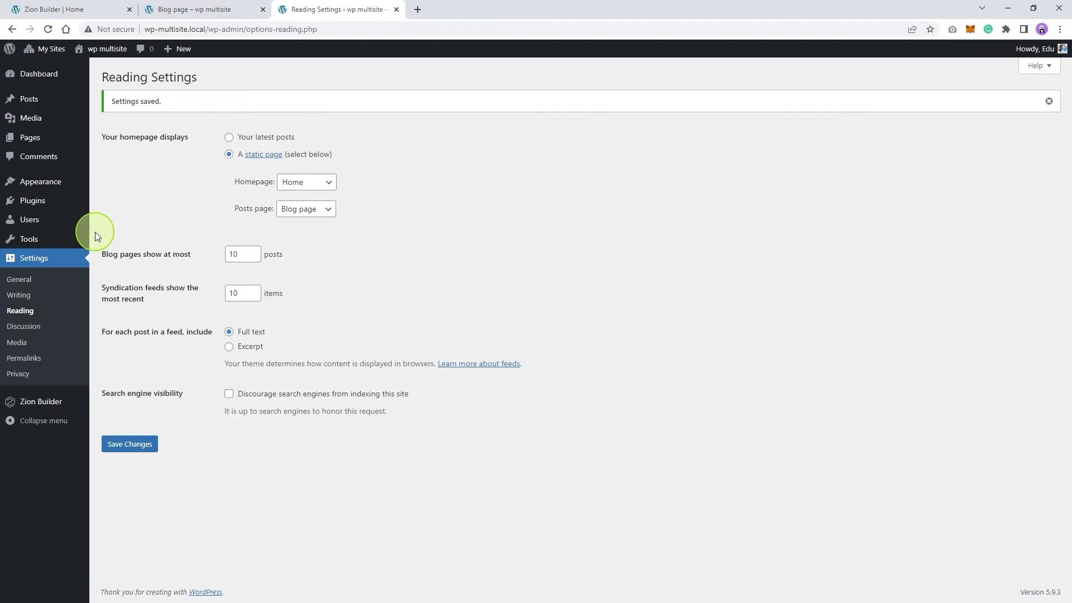
# Edit the "Header for blog page" template in Theme Builder to apply to Posts archive page instead of Specific Pages
pyautogui.moveTo(43, 409)
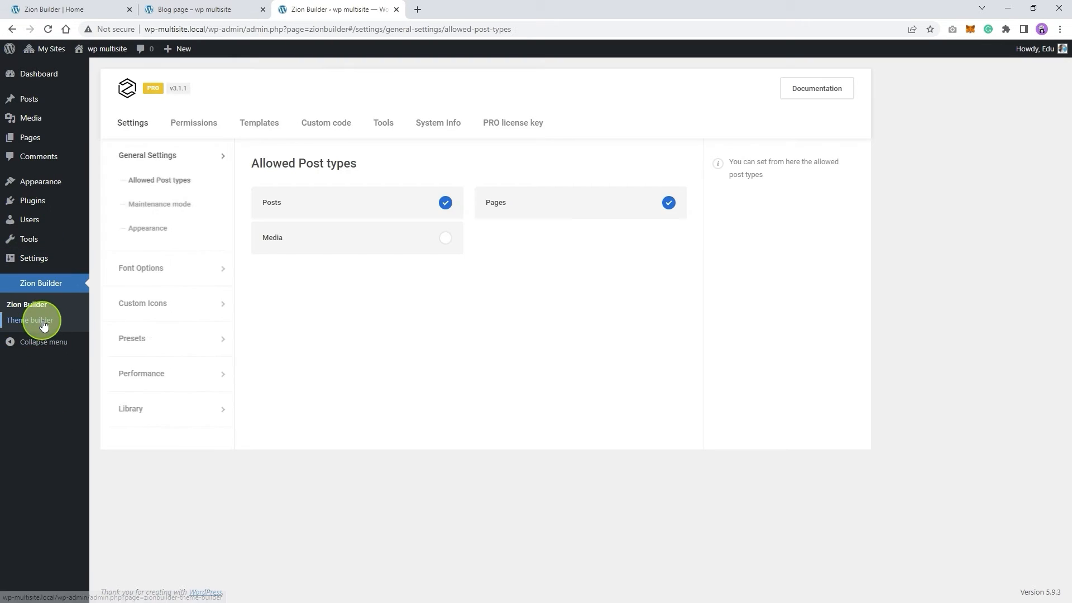
pyautogui.click(43, 325)
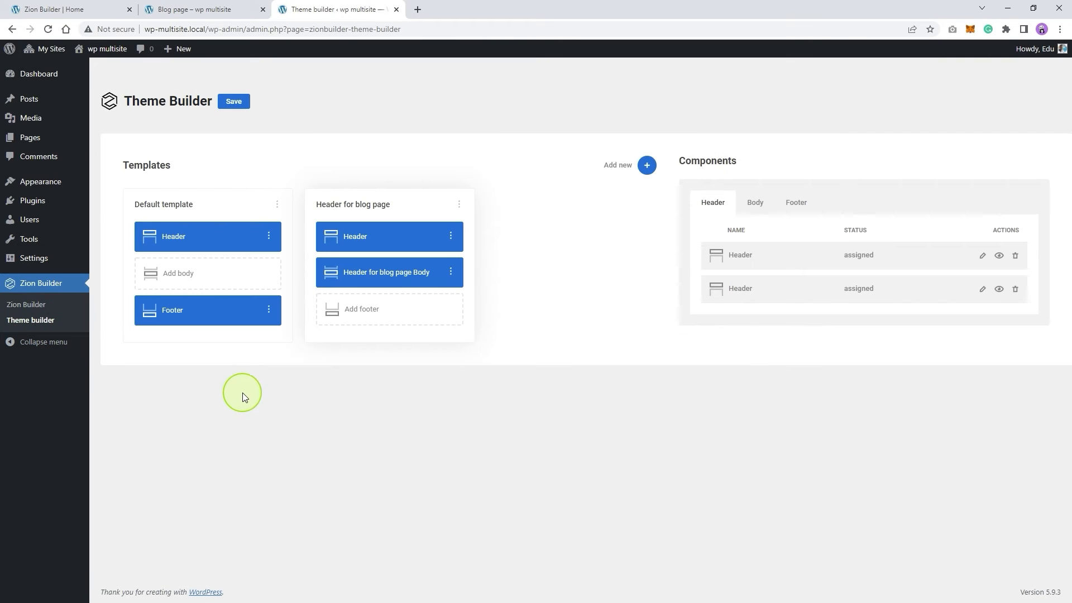
pyautogui.click(459, 205)
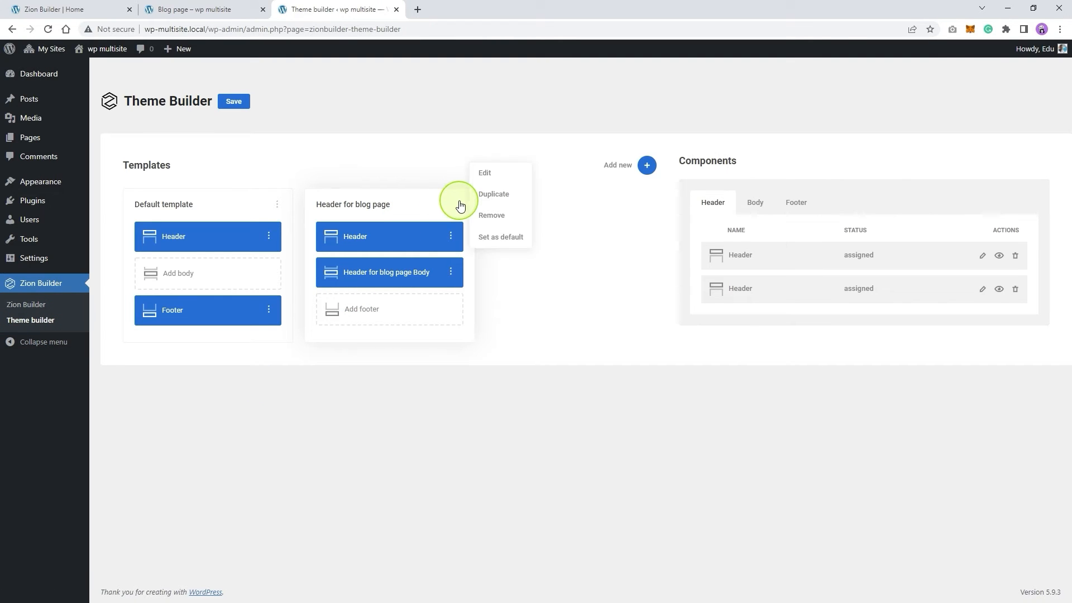
pyautogui.click(484, 173)
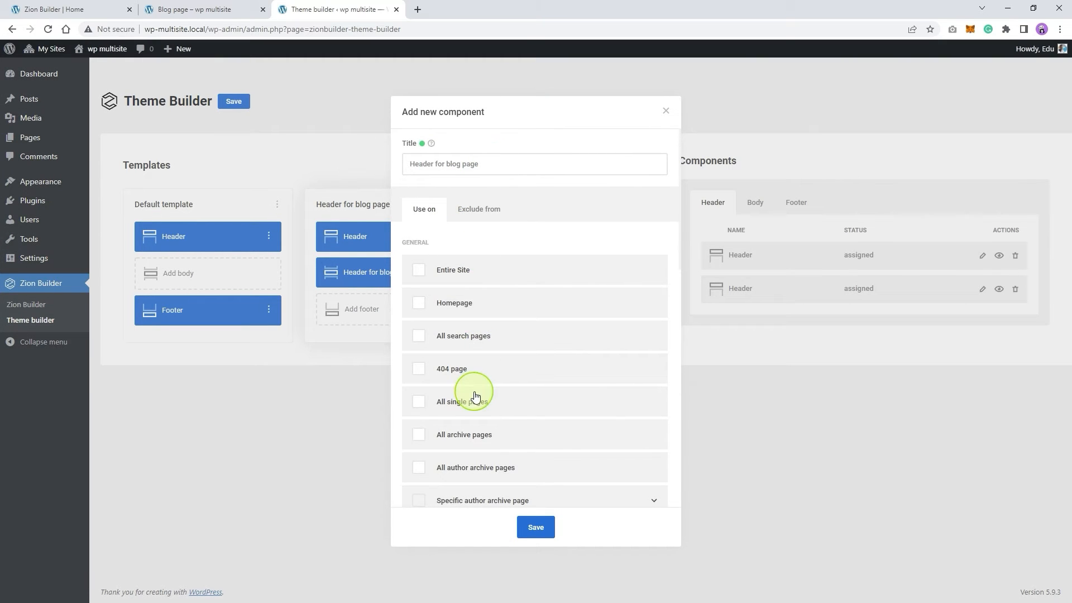
pyautogui.scroll(-10, 477, 395)
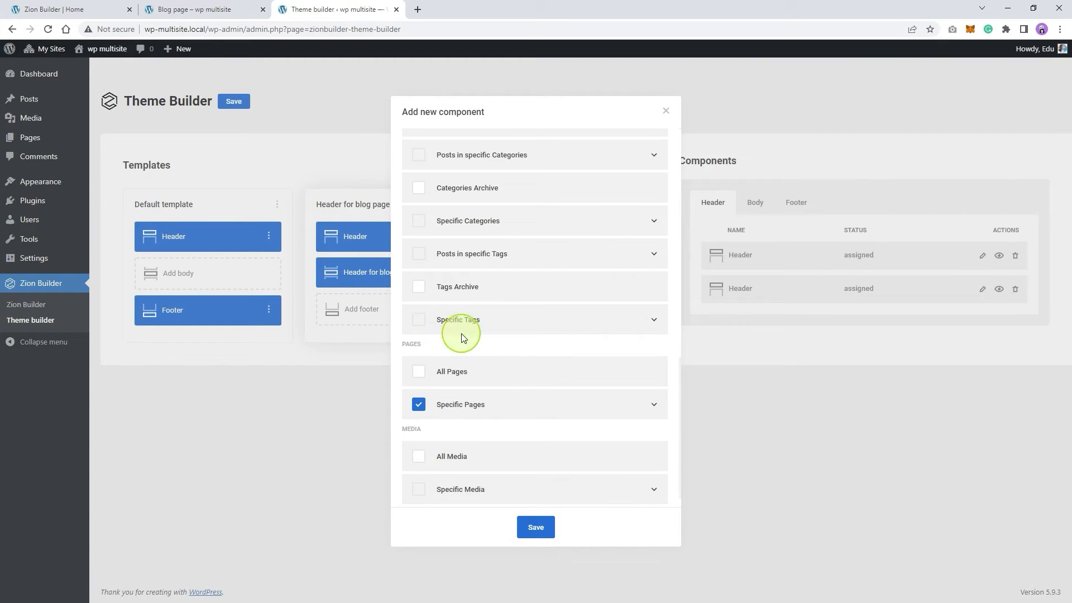
pyautogui.click(418, 405)
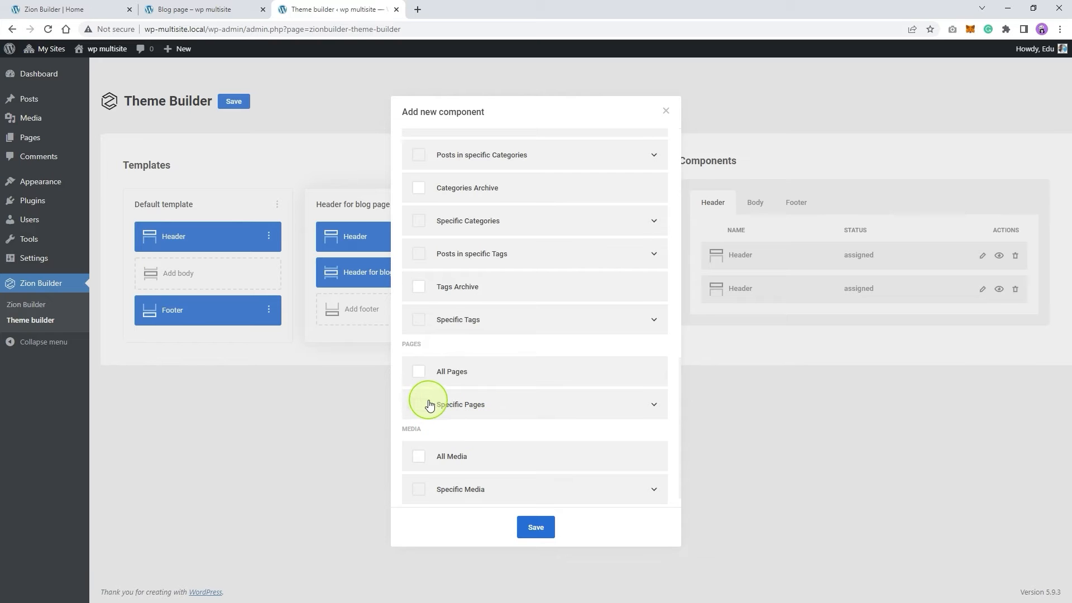
pyautogui.scroll(-1, 427, 402)
pyautogui.scroll(5, 478, 426)
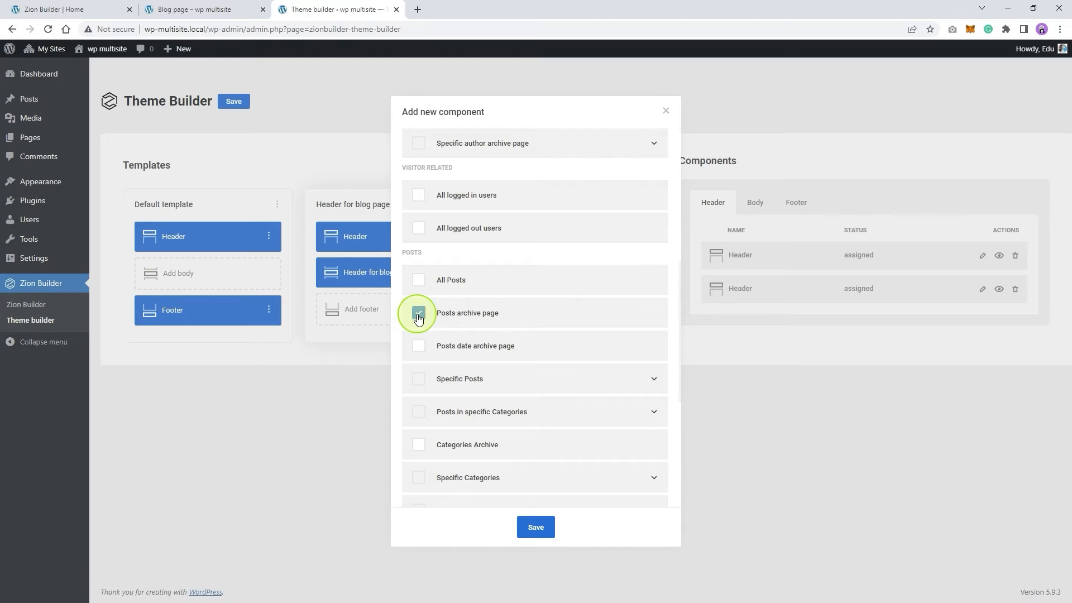
# Rename the template as "Blog Archive page" and save both its settings and the Theme Builder
pyautogui.scroll(6, 419, 251)
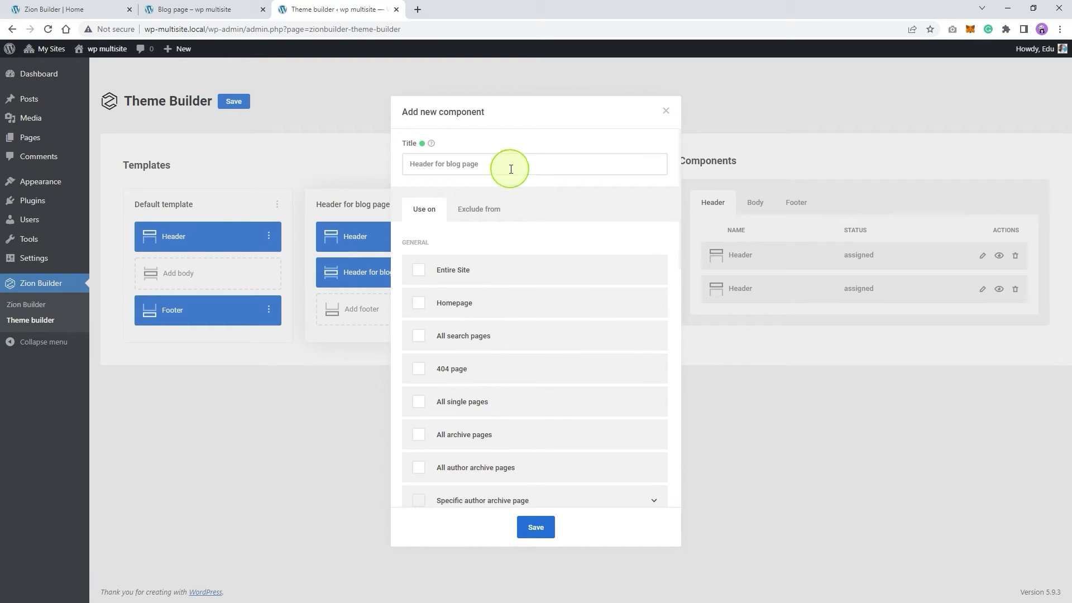
pyautogui.moveTo(506, 163); pyautogui.dragTo(400, 166)
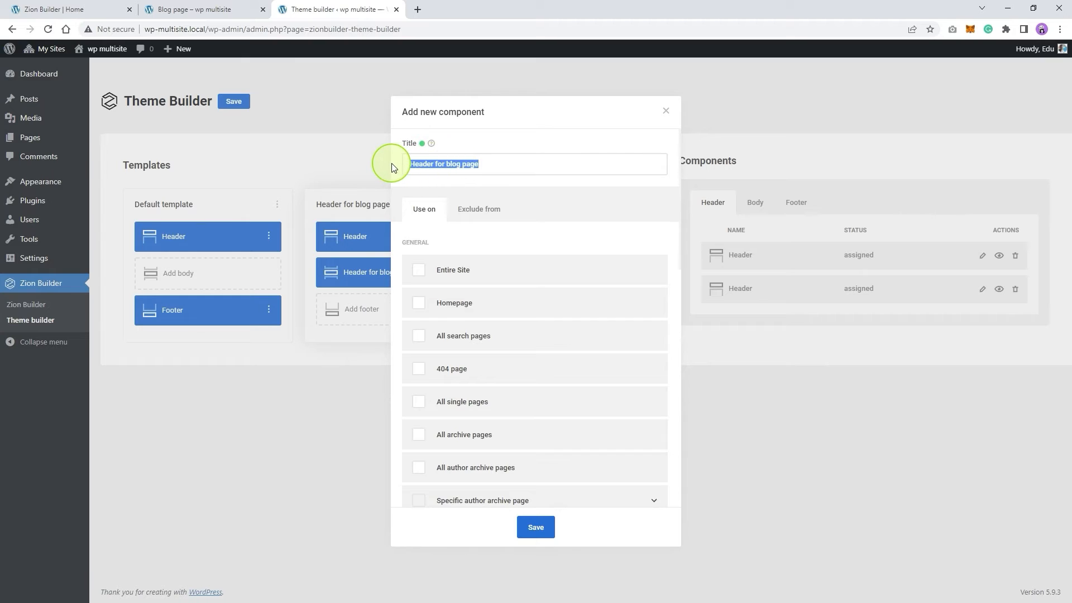
pyautogui.write('Blog Archive')
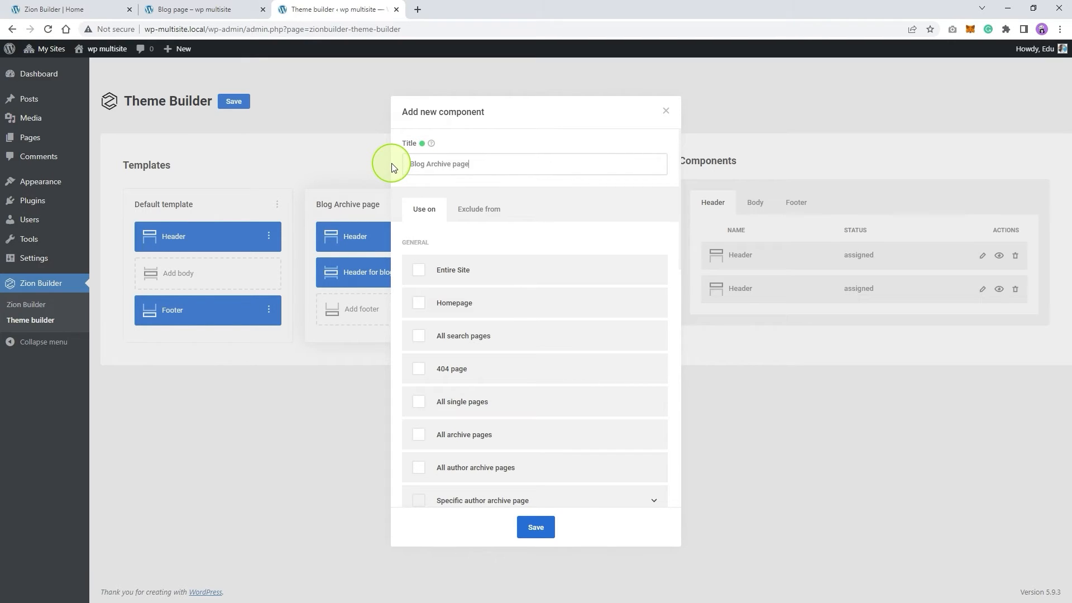
pyautogui.click(536, 527)
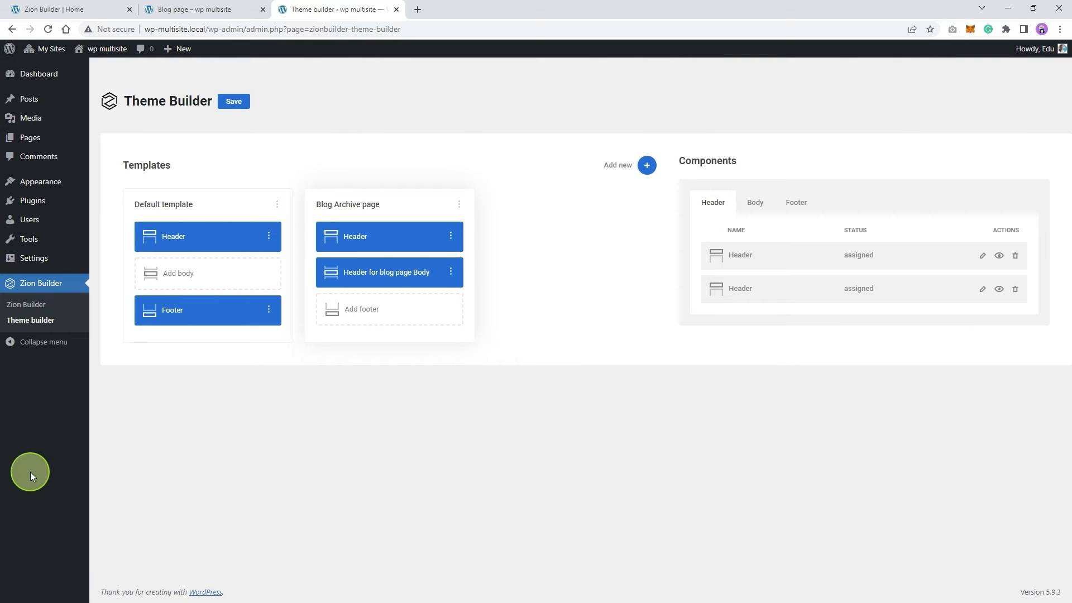
pyautogui.click(234, 102)
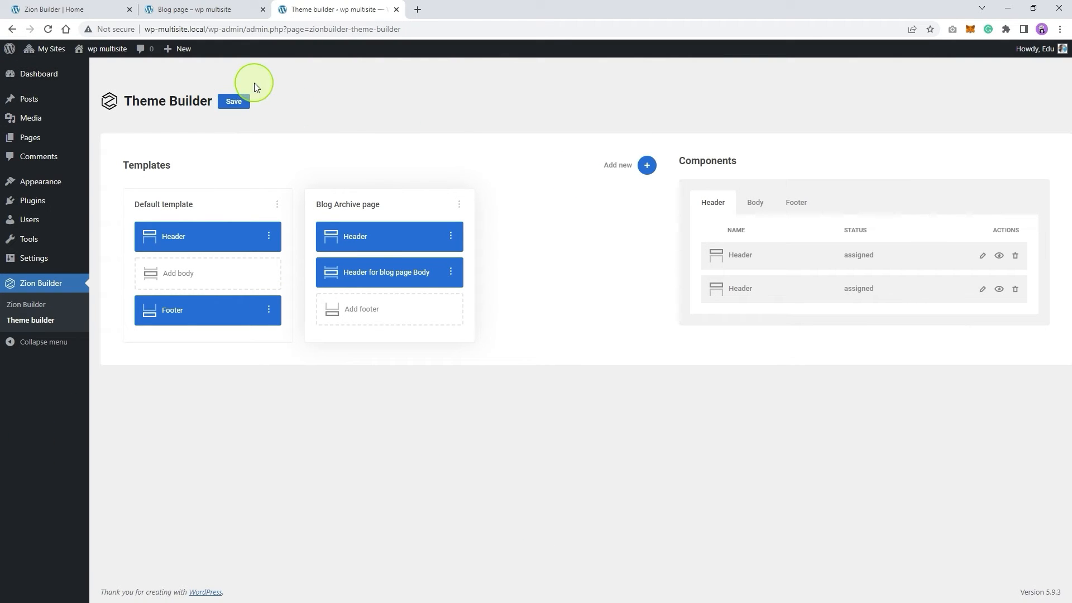
# Reload the live Blog page and examine the grid of posts produced by the archive template
pyautogui.click(237, 9)
pyautogui.rightClick(116, 239)
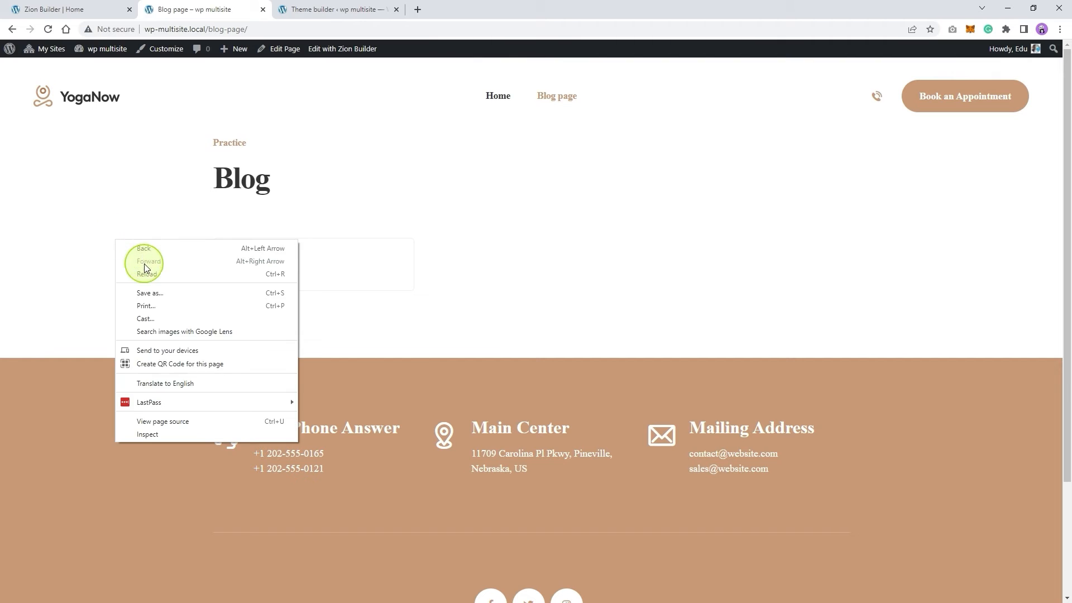
pyautogui.click(144, 274)
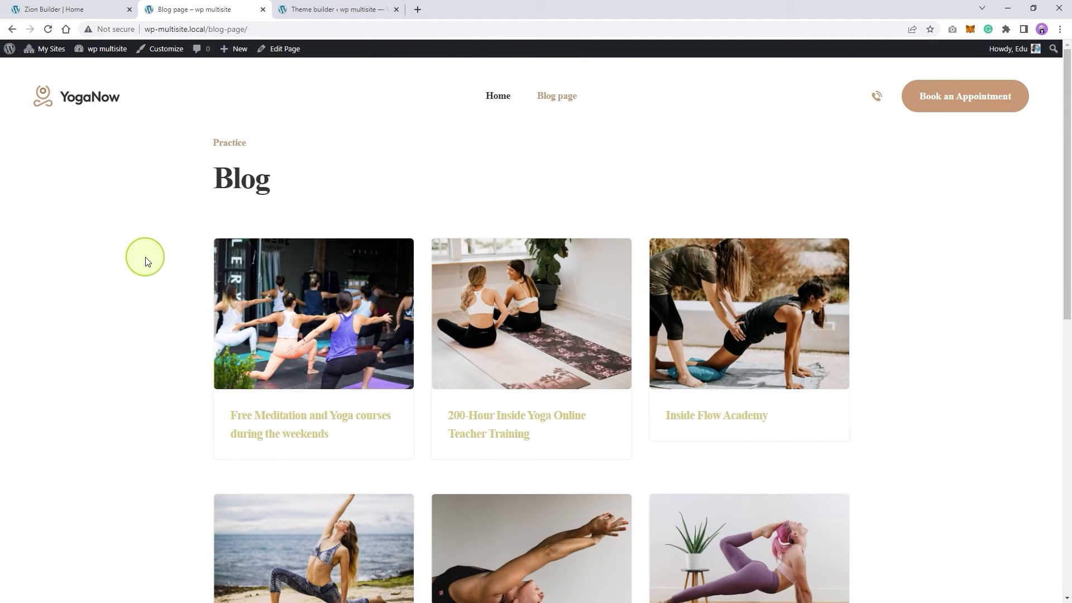
pyautogui.scroll(-8, 568, 254)
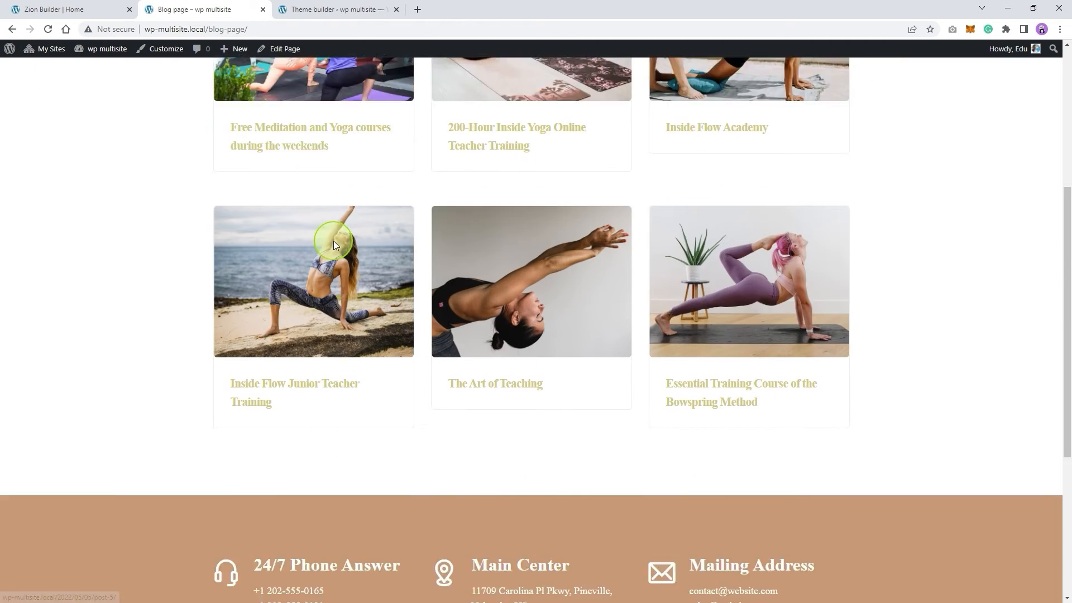
pyautogui.scroll(8, 478, 223)
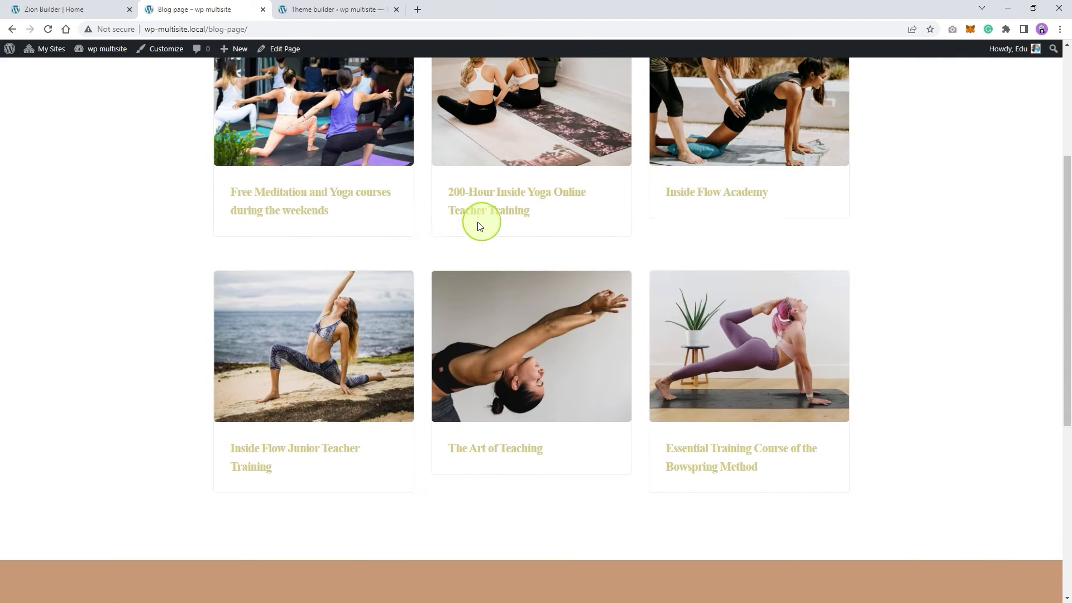
pyautogui.scroll(-4, 371, 270)
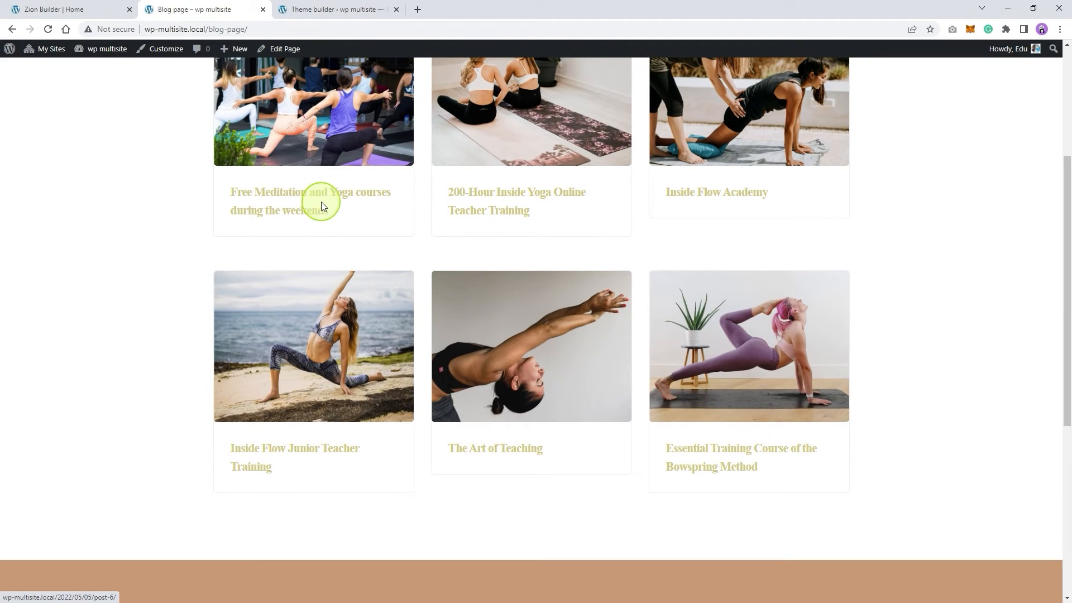
pyautogui.scroll(3, 374, 201)
pyautogui.scroll(1, 374, 201)
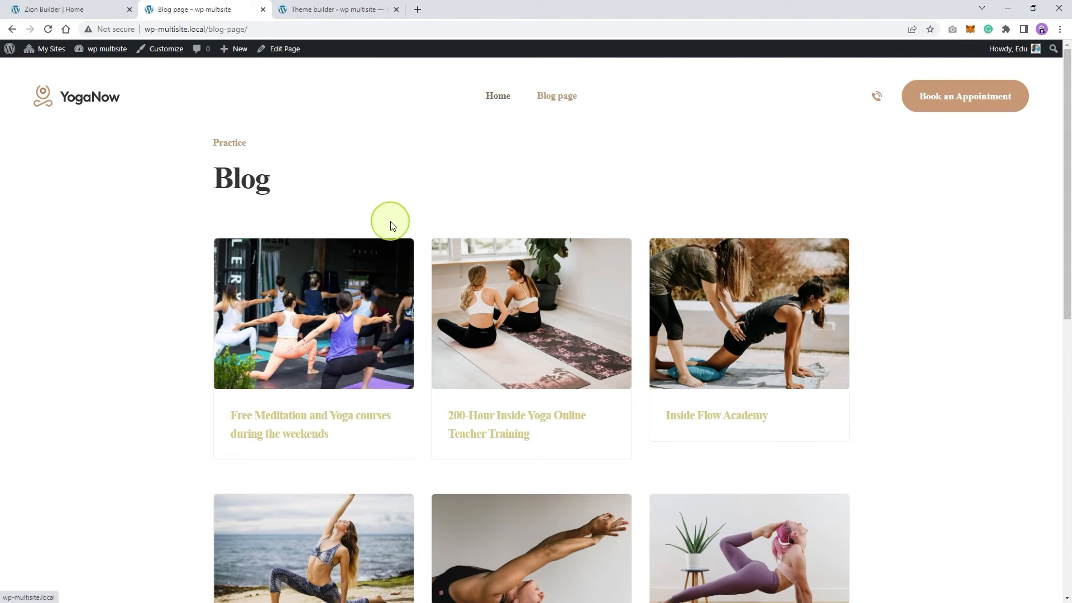
# Open the "Free Meditation and Yoga courses during the weekends" post, return to the Blog page and review its post grid
pyautogui.click(371, 305)
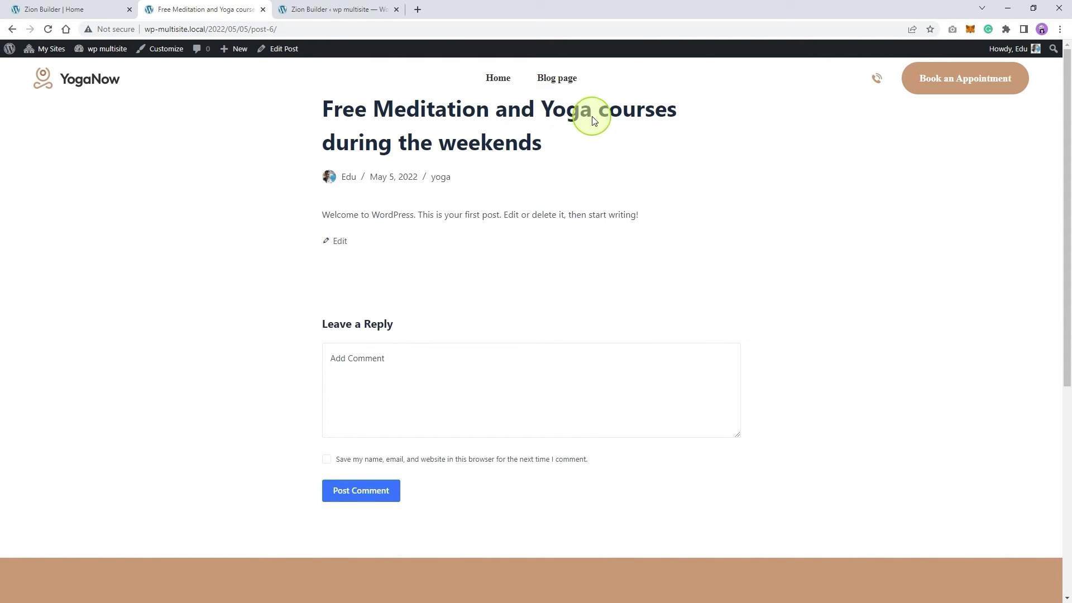
pyautogui.click(498, 76)
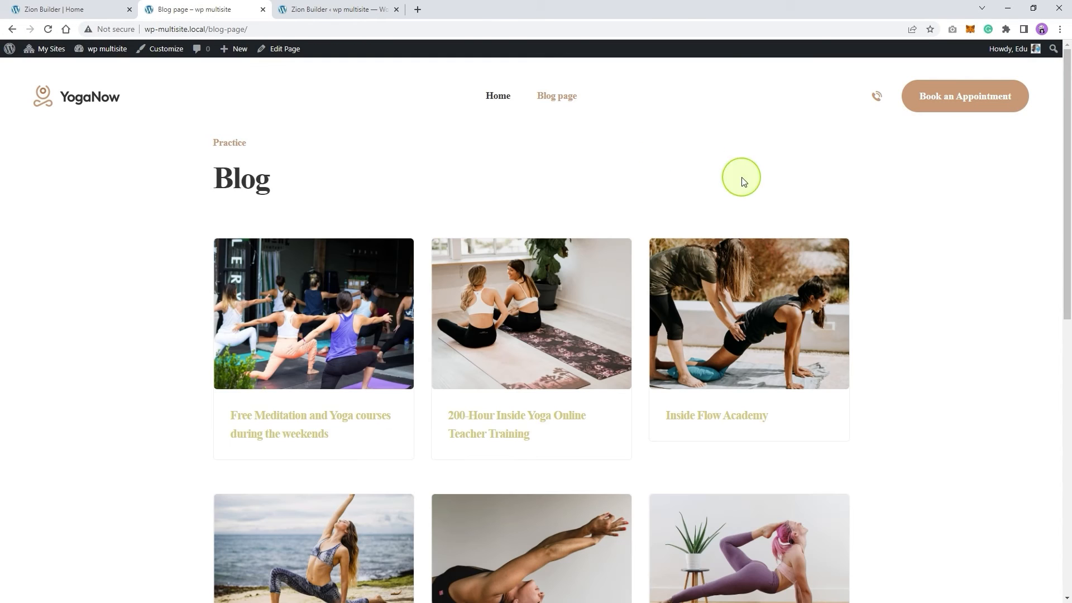
pyautogui.scroll(-2, 646, 203)
pyautogui.scroll(-7, 646, 205)
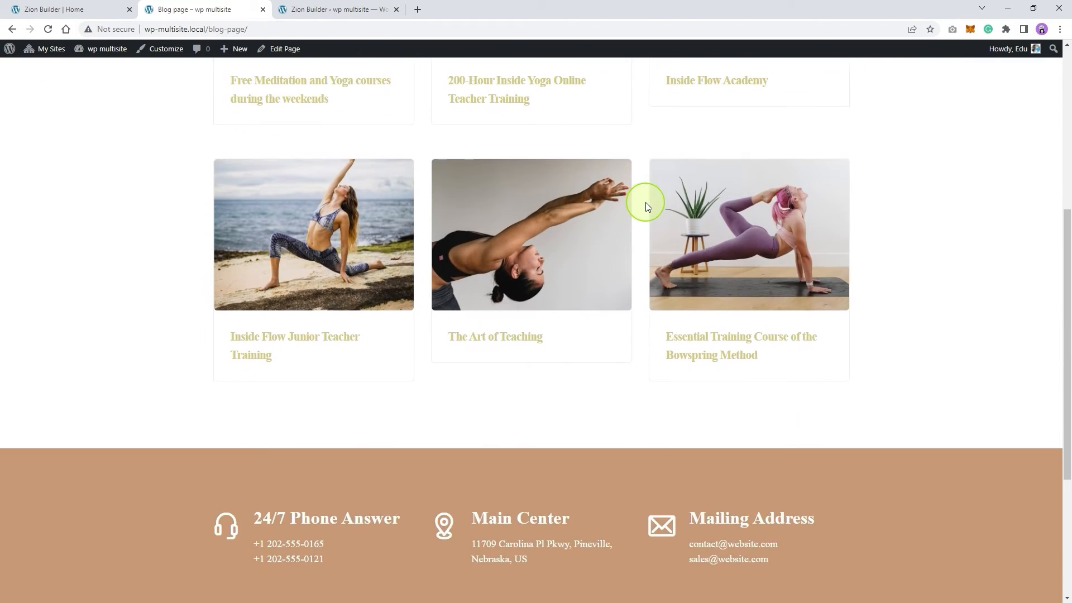
pyautogui.scroll(4, 612, 223)
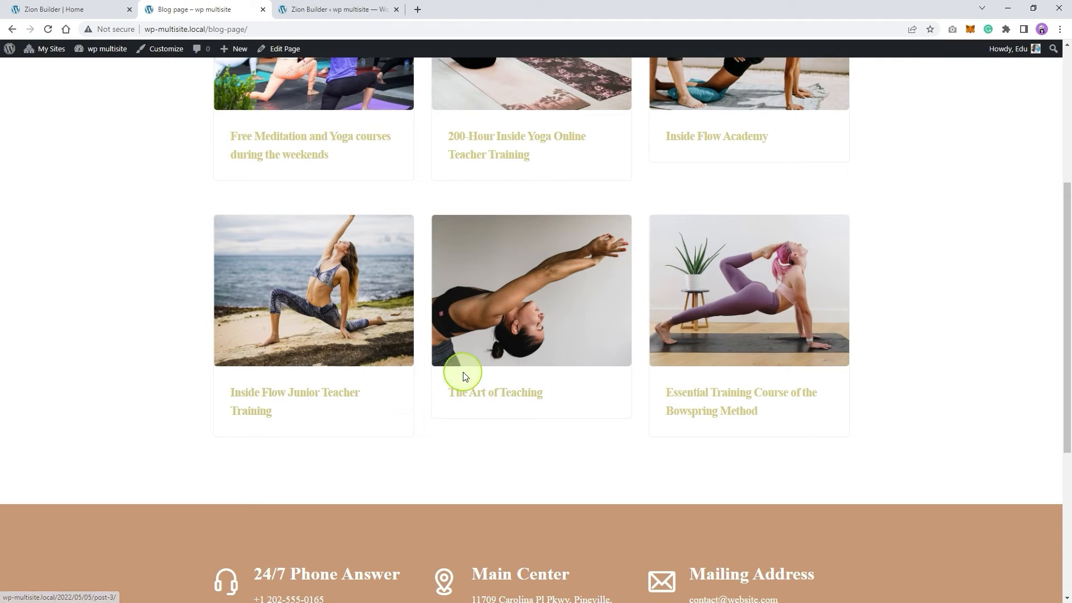
pyautogui.scroll(3, 597, 287)
# Check the "Inside Flow Academy" and "200-Hour Inside Yoga Online Teacher Training" posts from the grid, returning to the Blog page
pyautogui.click(735, 211)
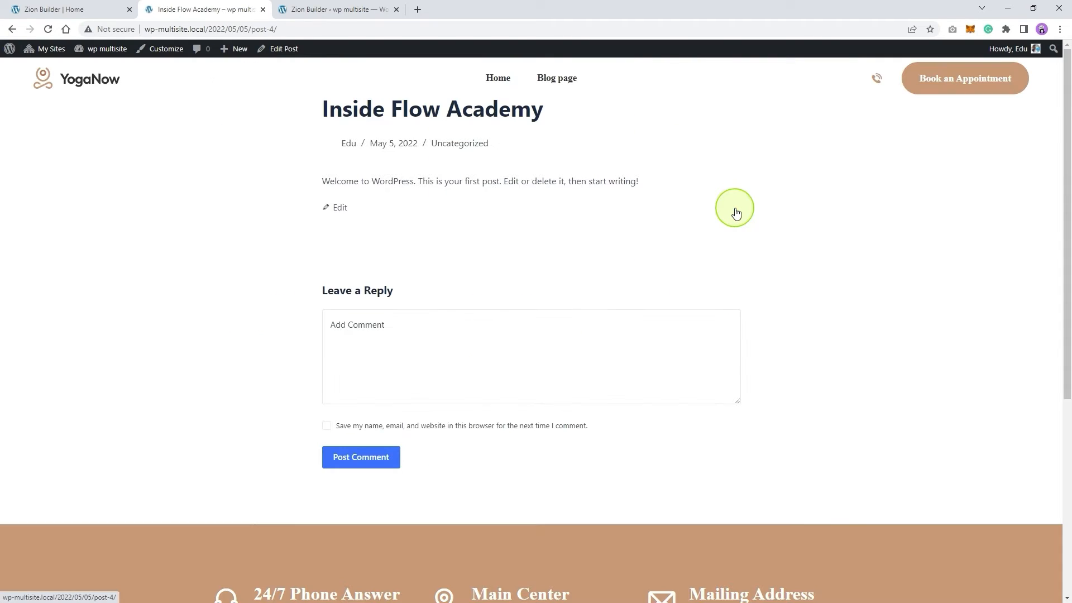
pyautogui.click(12, 29)
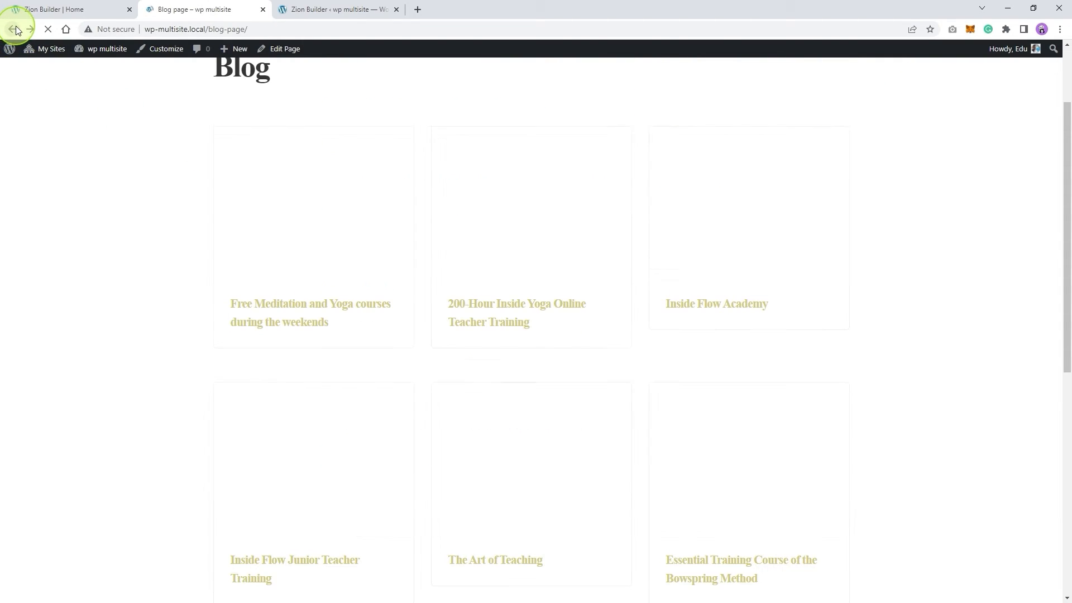
pyautogui.click(510, 220)
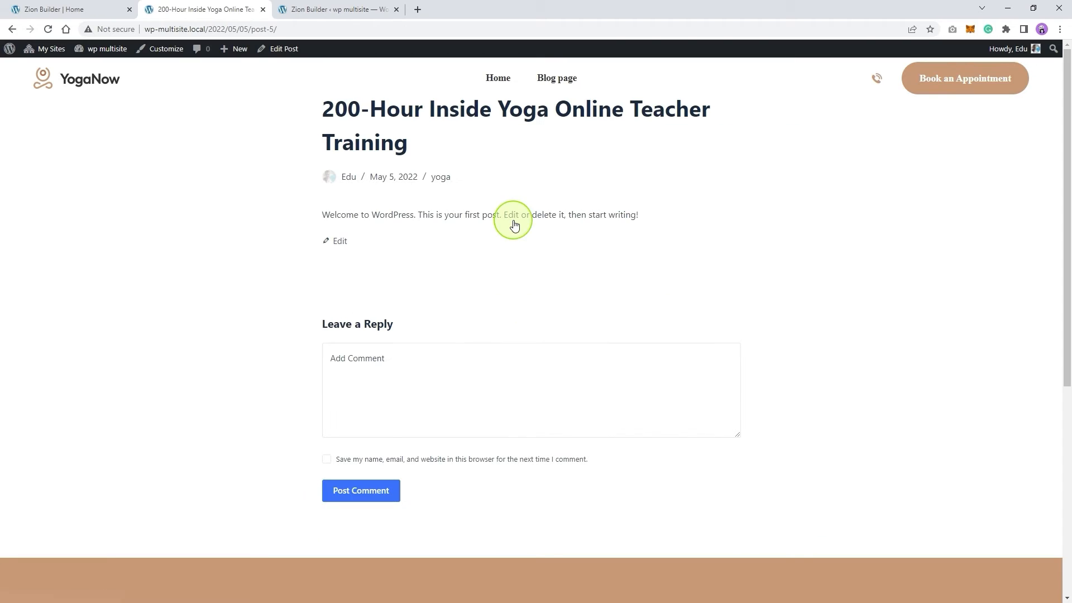
pyautogui.click(12, 29)
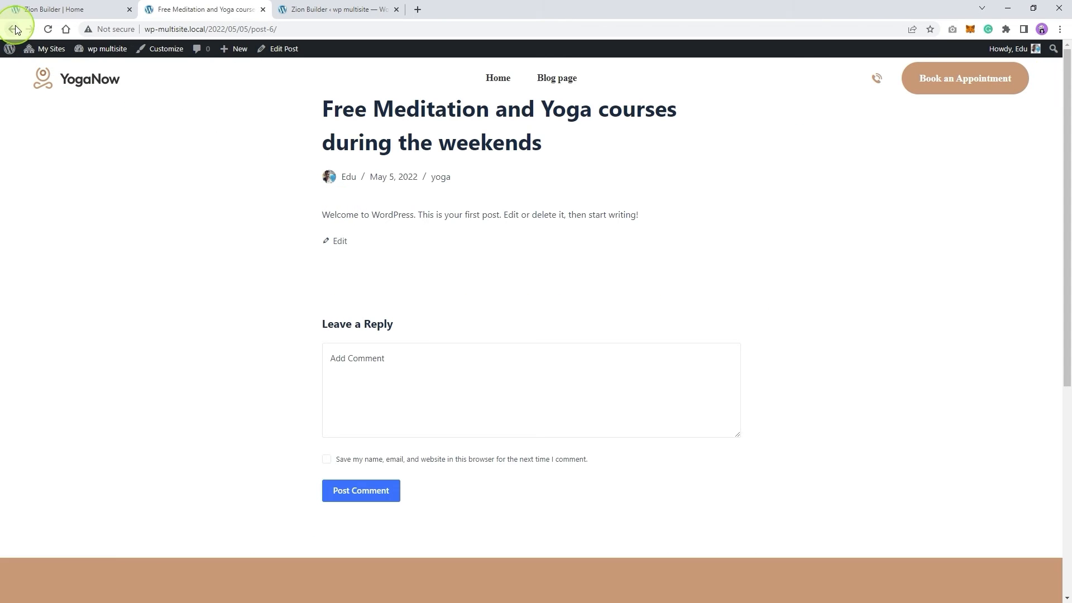
pyautogui.click(15, 29)
pyautogui.scroll(-4, 603, 467)
pyautogui.scroll(1, 762, 540)
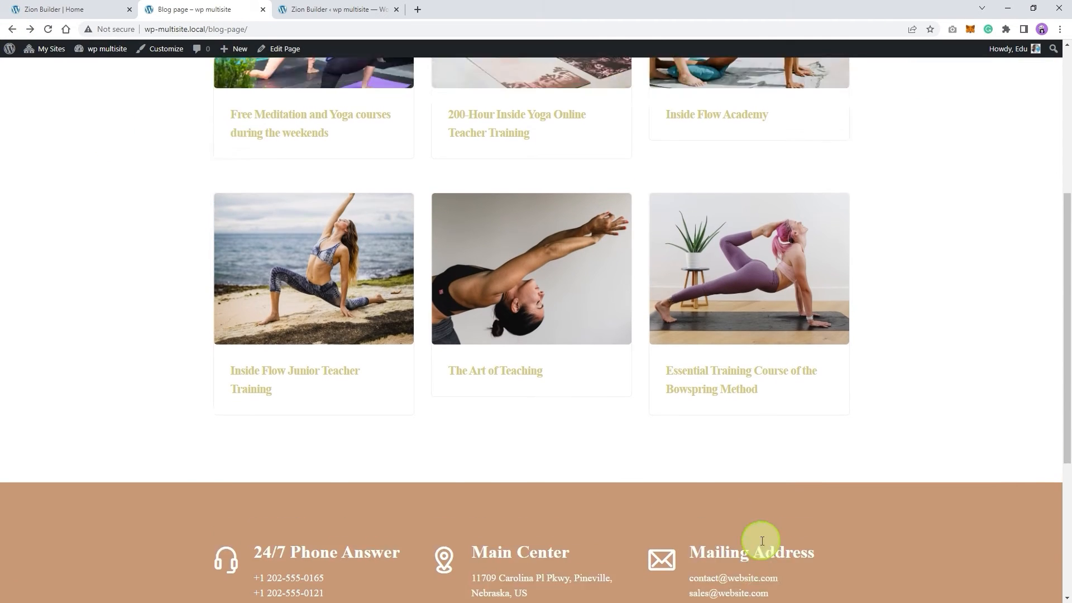
pyautogui.scroll(5, 762, 541)
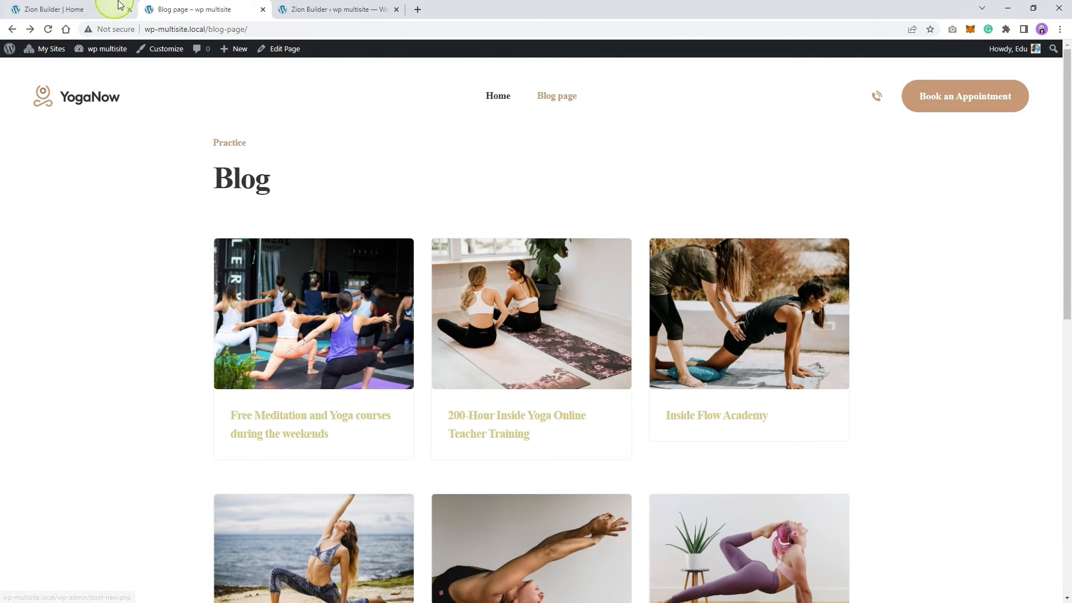
# Return to Theme Builder and open the "Header for blog page Body" component of the Blog Archive page template for editing
pyautogui.click(79, 7)
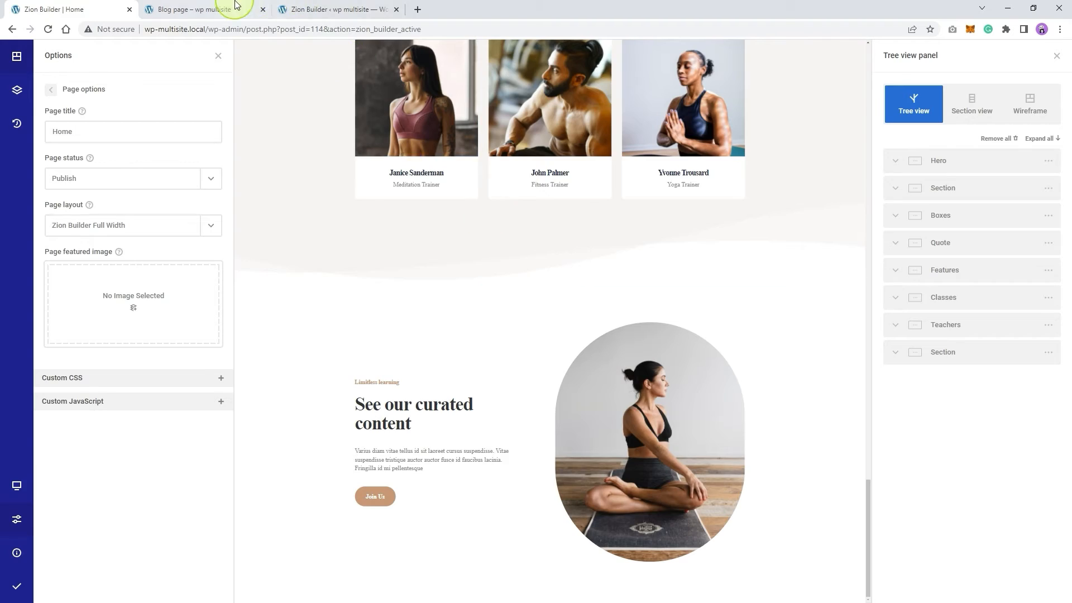
pyautogui.click(235, 6)
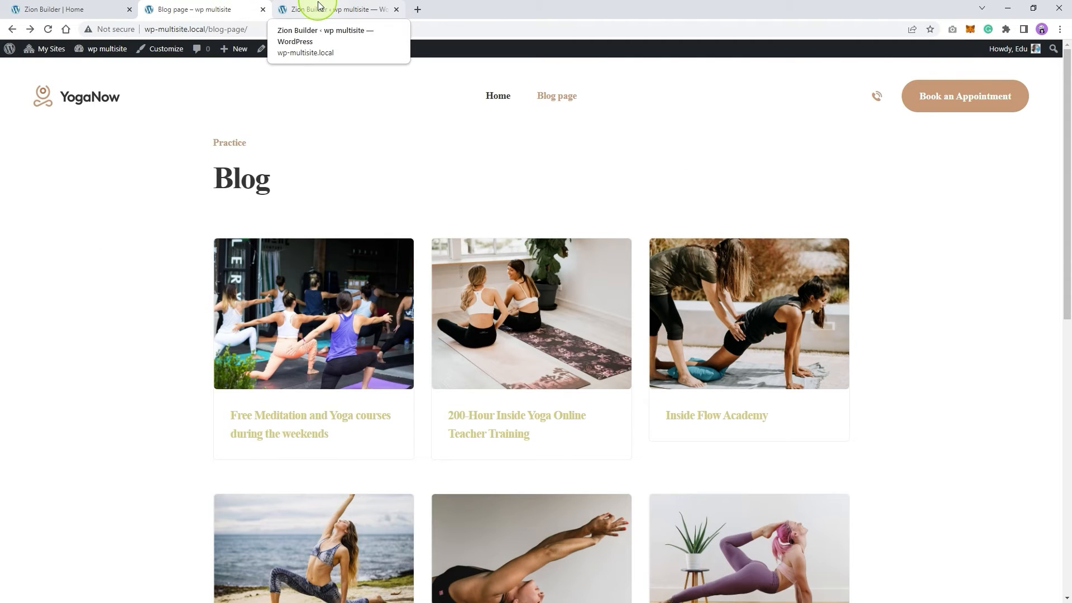
pyautogui.click(318, 5)
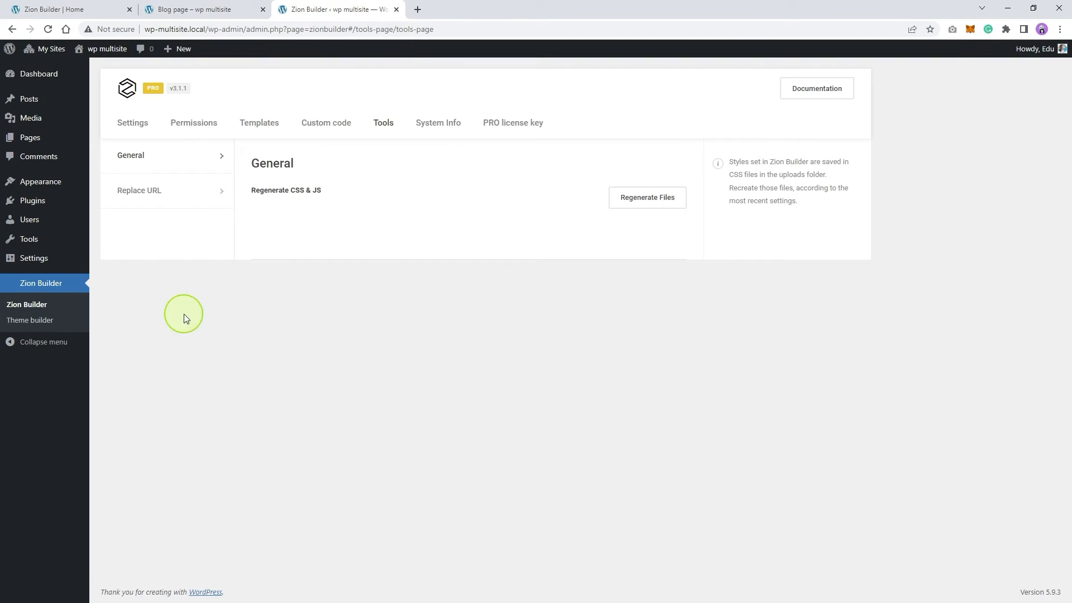
pyautogui.click(28, 323)
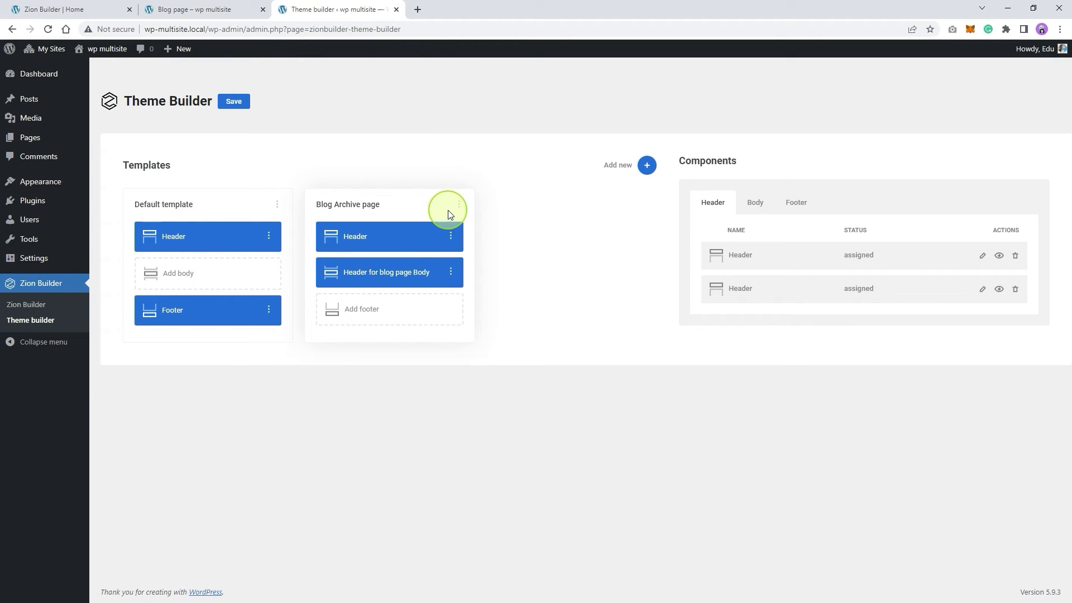
pyautogui.click(450, 271)
pyautogui.click(480, 259)
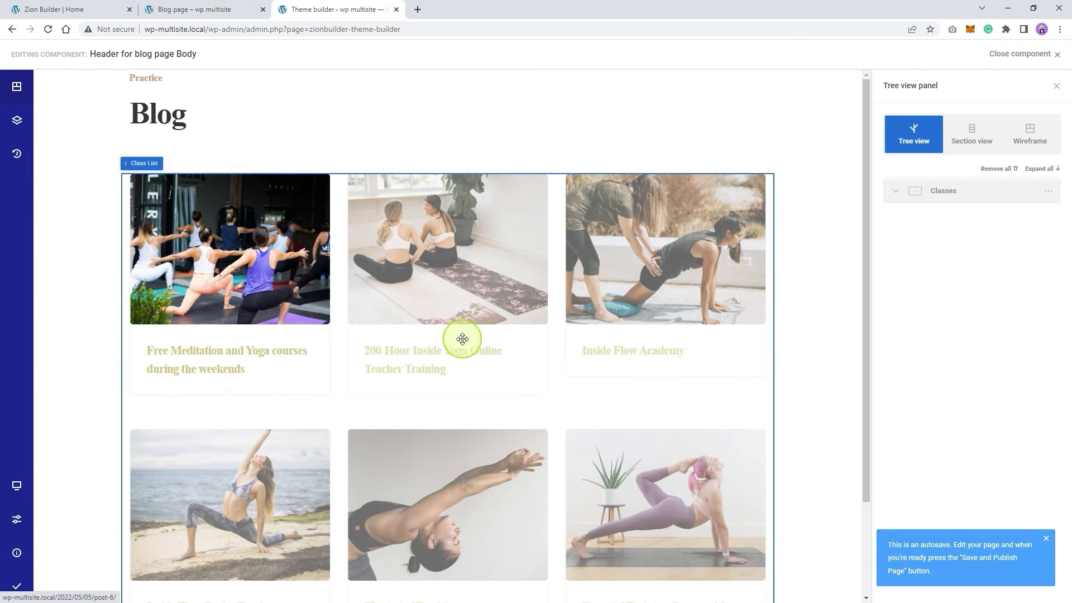
# Inspect the Class List element's child structure and its advanced options
pyautogui.click(735, 393)
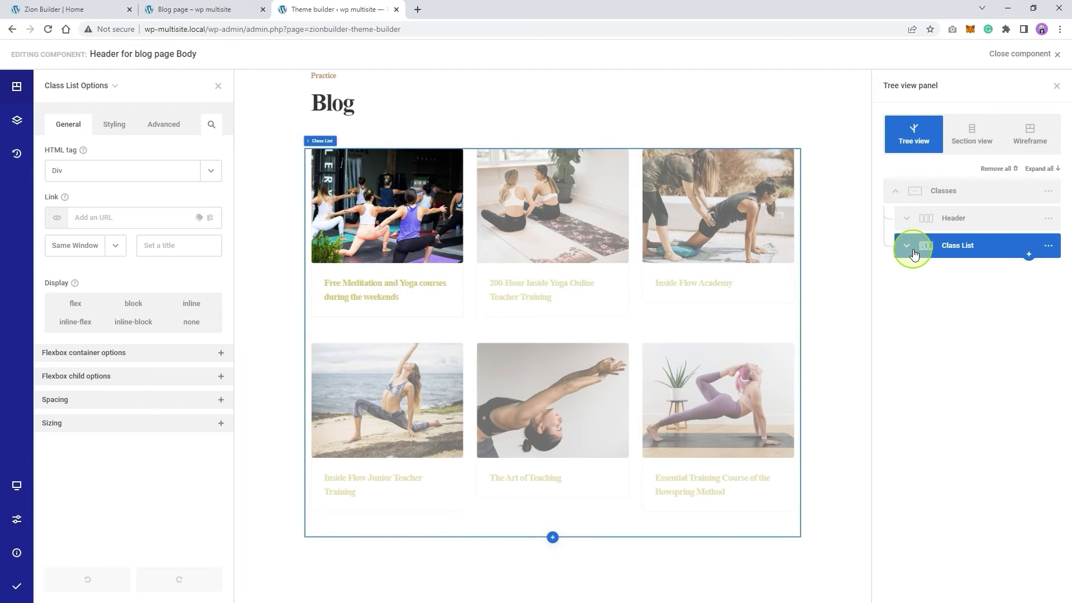
pyautogui.click(911, 250)
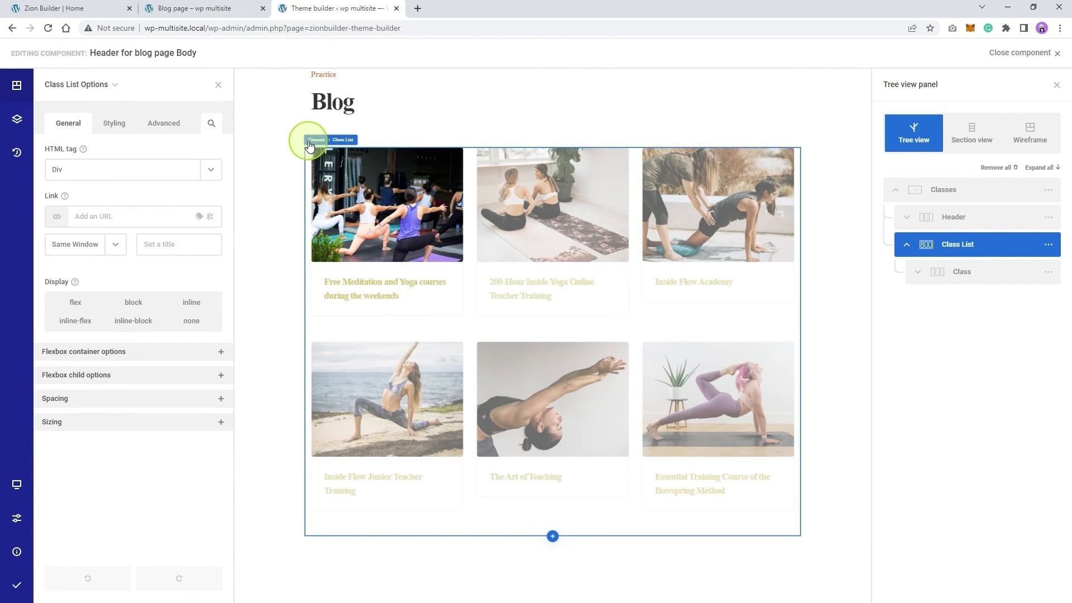
pyautogui.rightClick(307, 323)
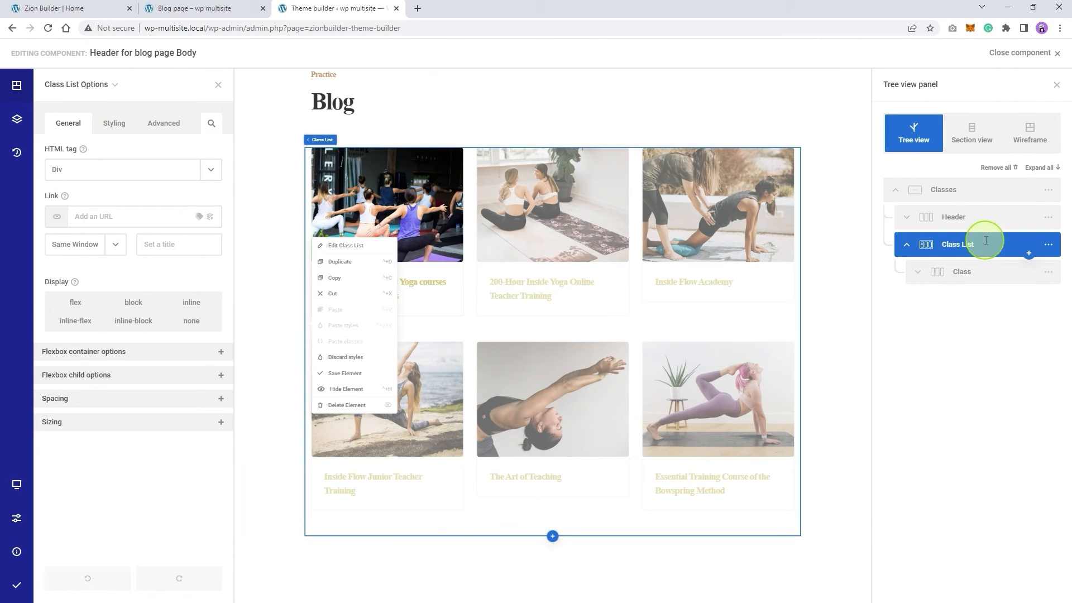
pyautogui.click(908, 246)
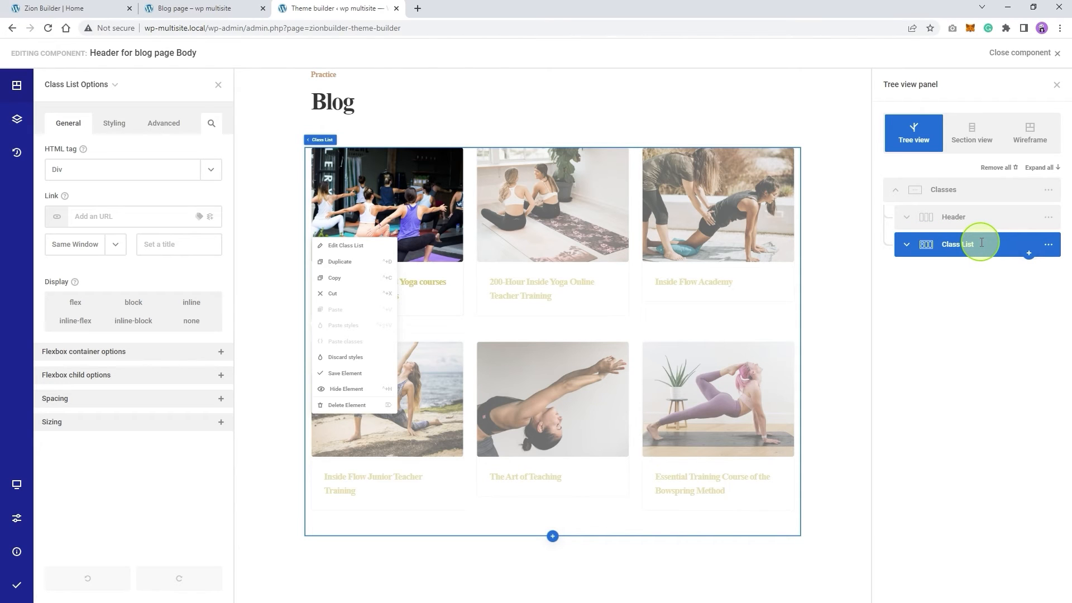
pyautogui.click(164, 123)
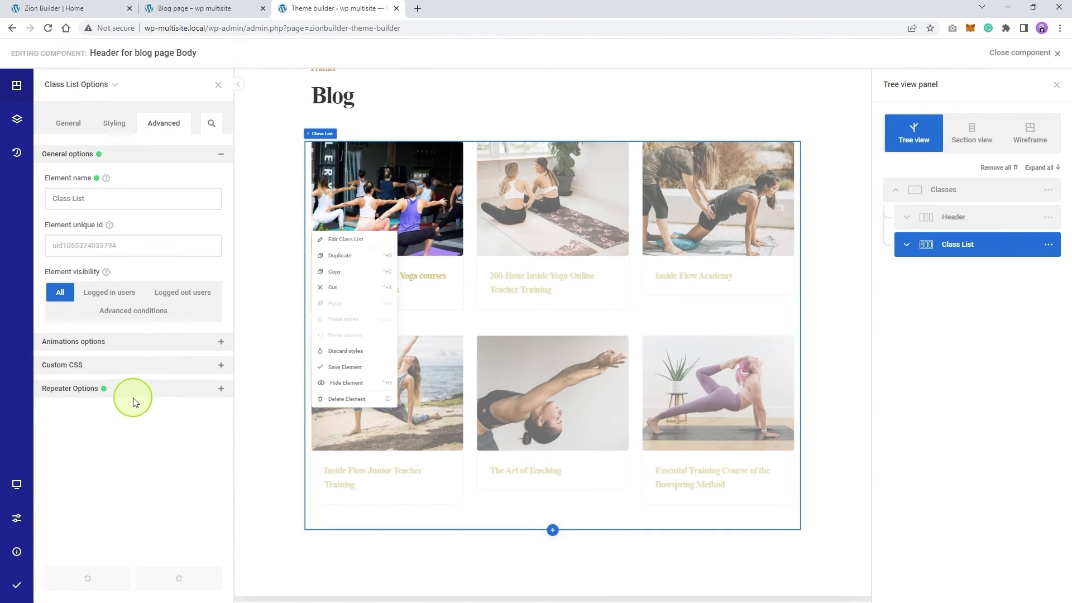
pyautogui.click(906, 244)
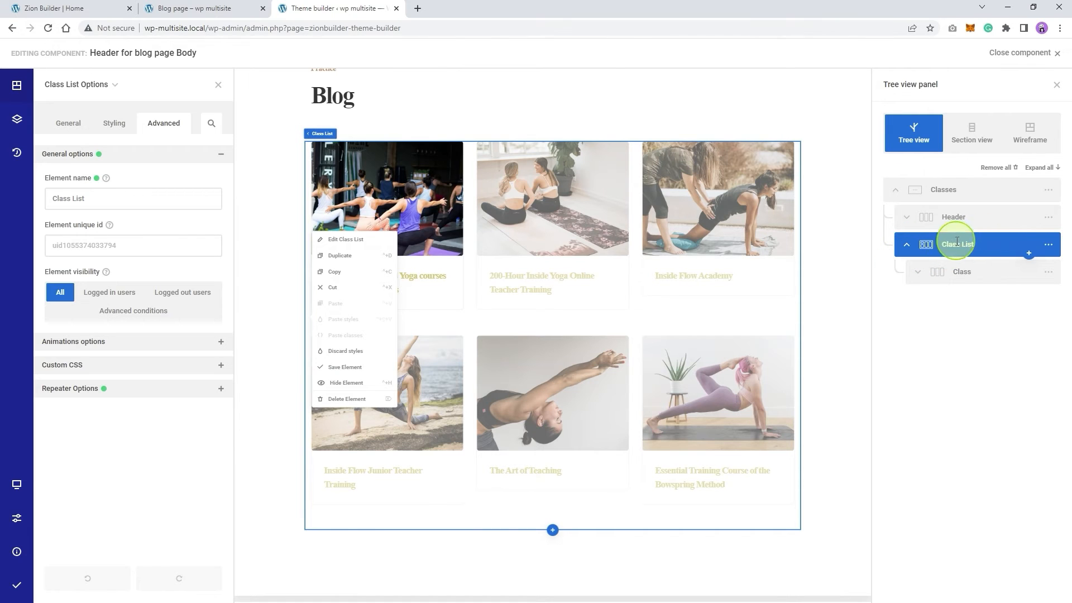
pyautogui.click(907, 243)
# Insert a Column element between Header and Class List and move the Class element into it
pyautogui.click(1027, 223)
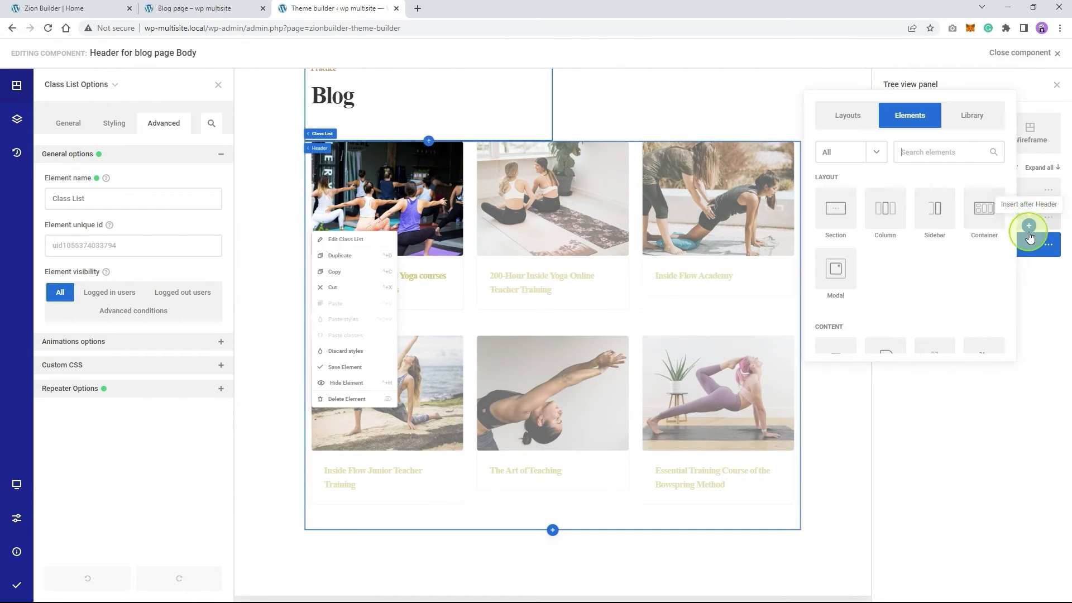
pyautogui.click(893, 229)
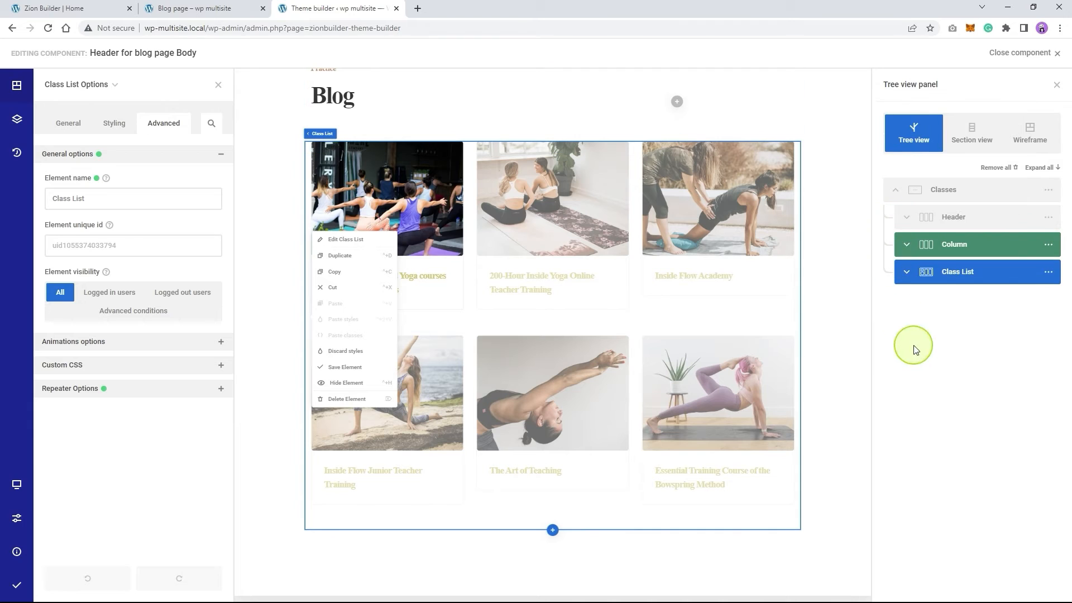
pyautogui.click(908, 244)
pyautogui.click(909, 299)
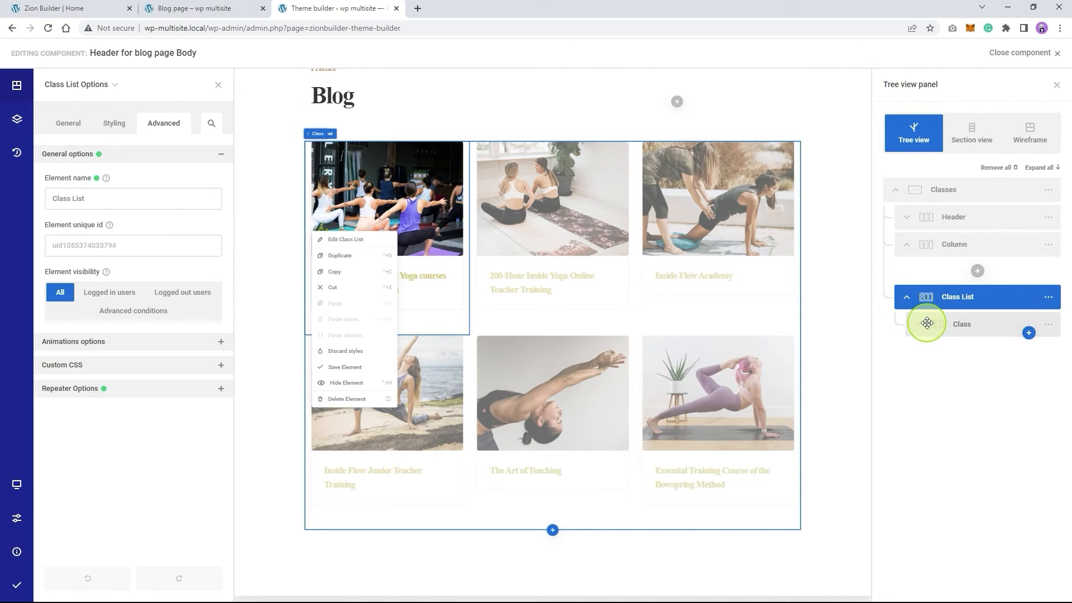
pyautogui.moveTo(936, 325); pyautogui.dragTo(934, 261)
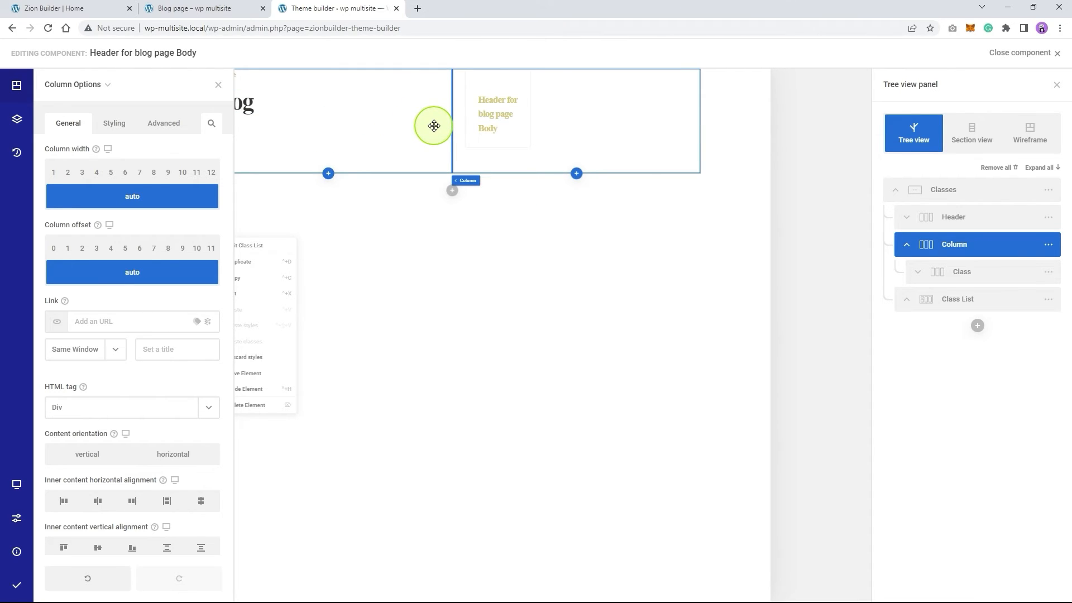
# Set the new column's width to 12 and close its options
pyautogui.click(211, 173)
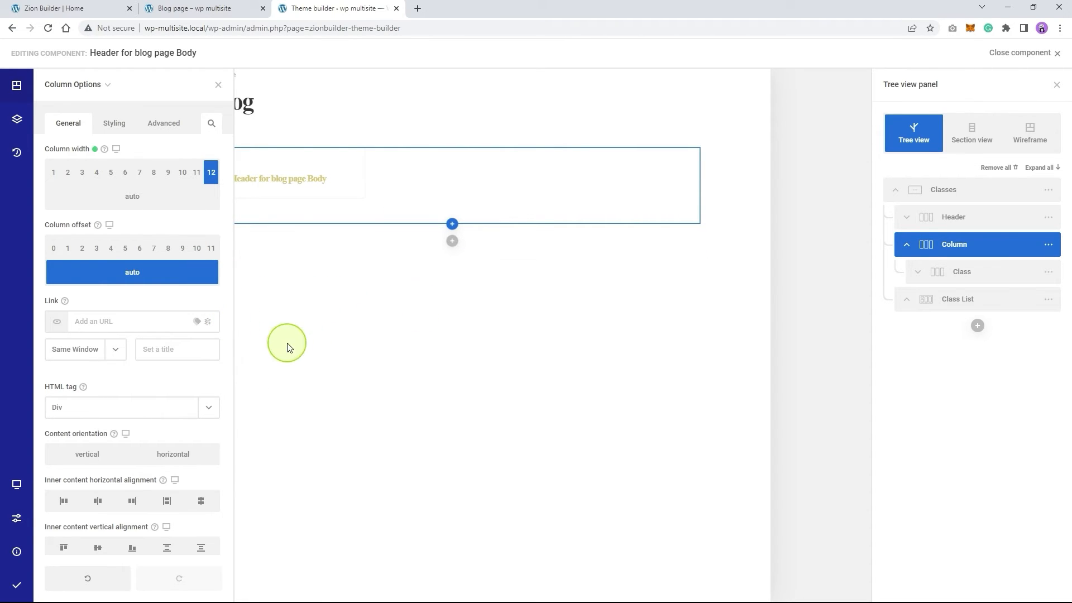
pyautogui.click(218, 85)
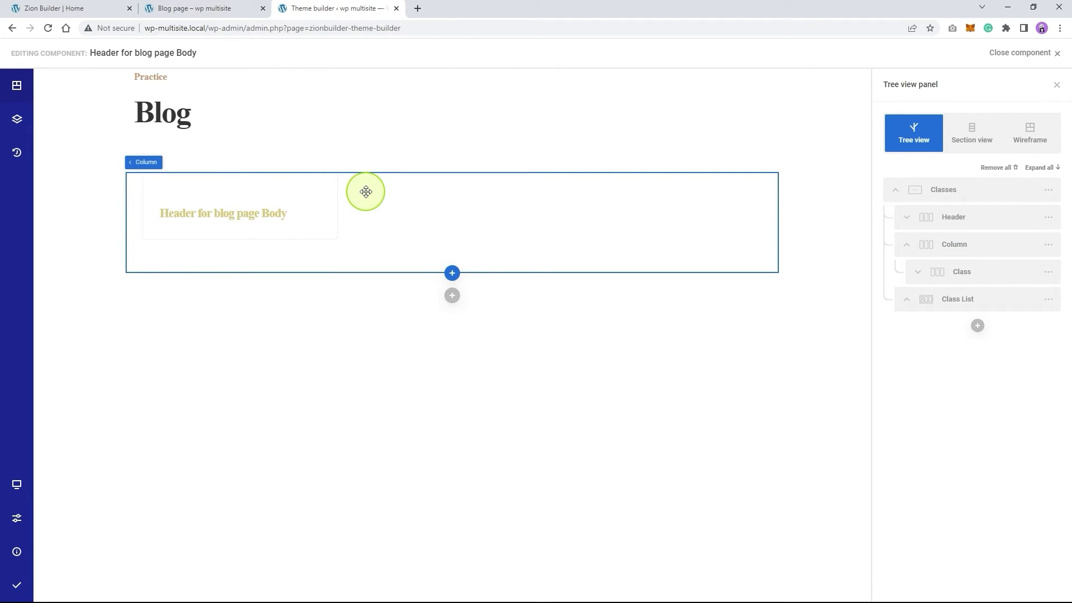
# Enable the repeater provider on the column holding the Class element, using the Active Page Query
pyautogui.click(366, 192)
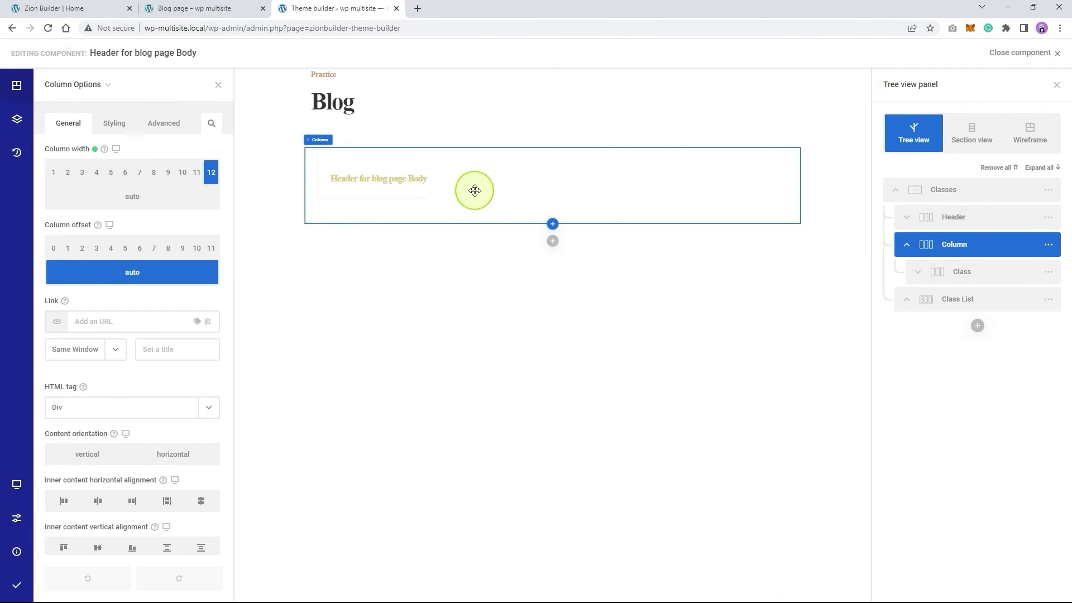
pyautogui.click(164, 123)
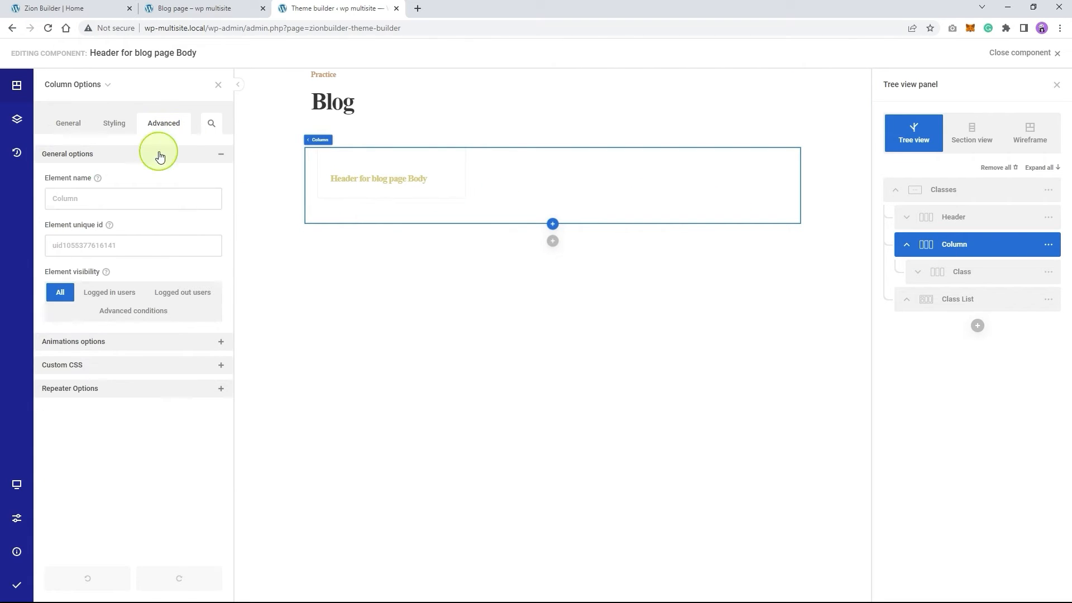
pyautogui.click(124, 391)
pyautogui.click(193, 420)
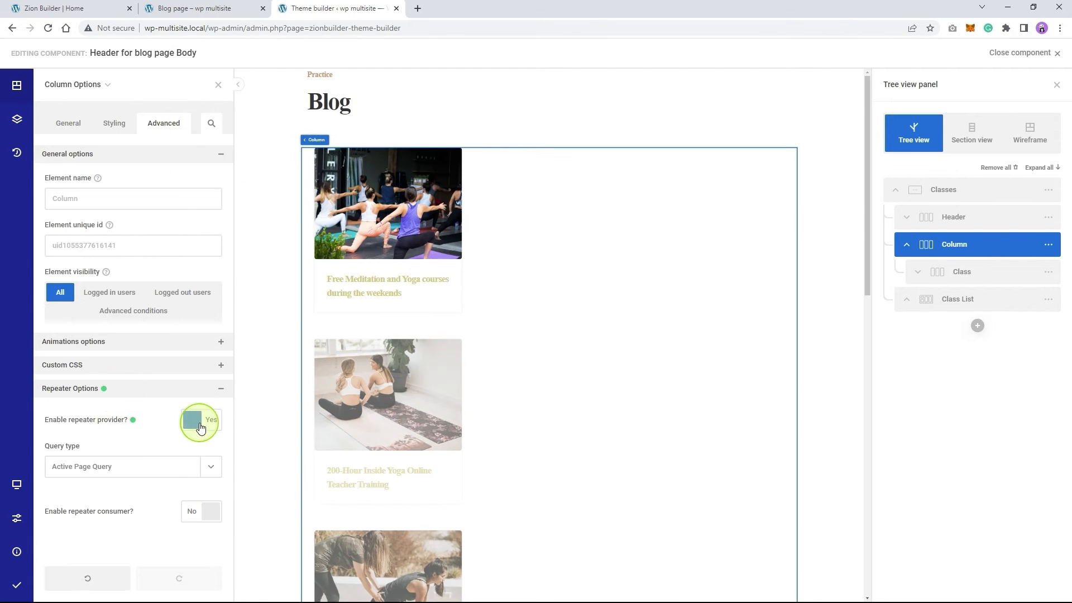
# Set the repeater column's content orientation to horizontal and its content wrapping to wrap
pyautogui.click(468, 238)
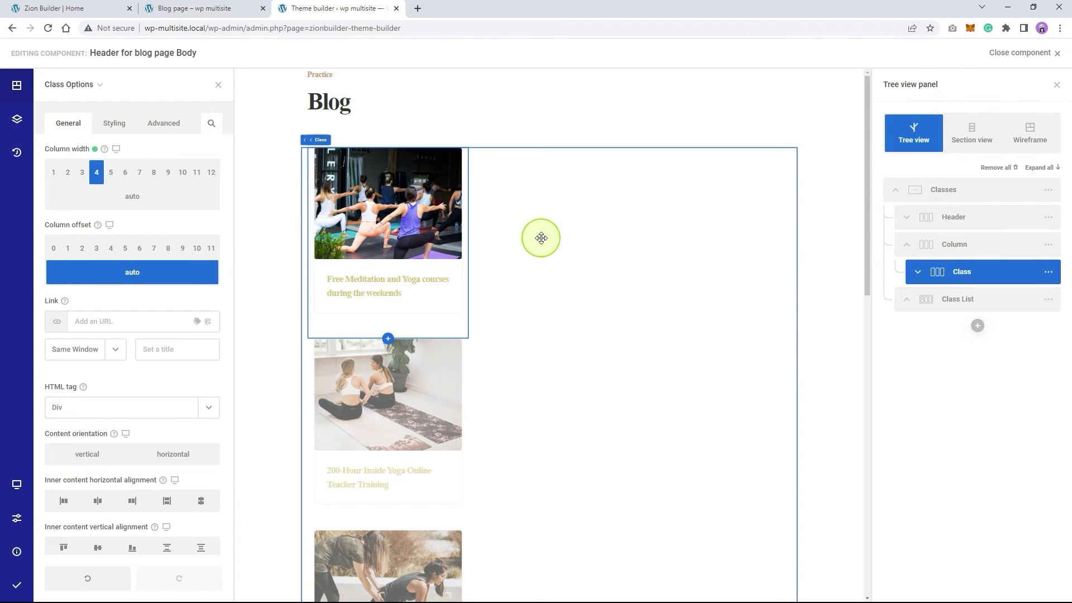
pyautogui.click(541, 237)
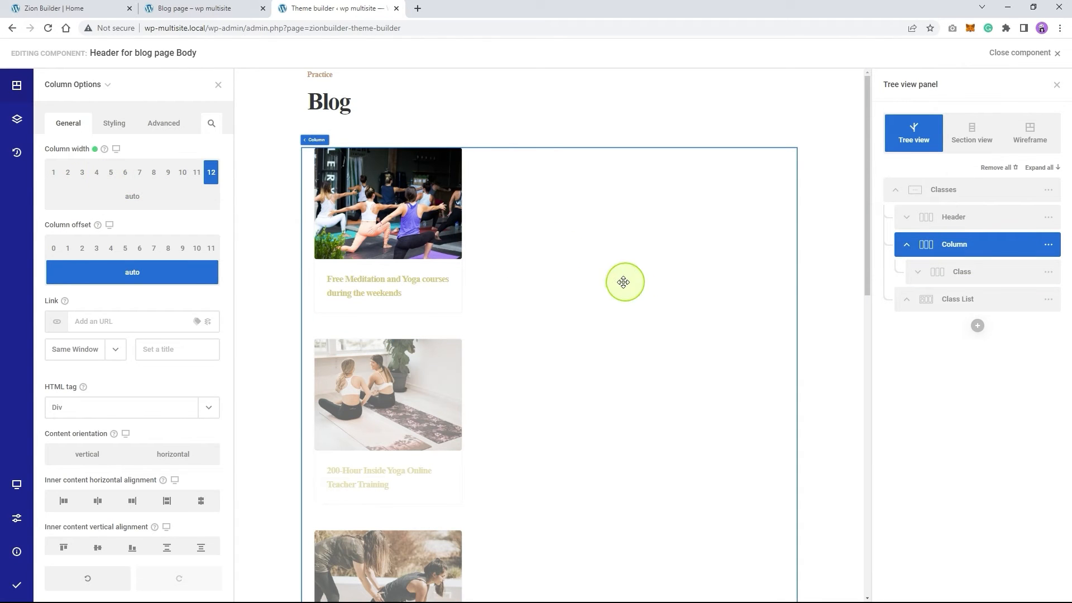
pyautogui.click(178, 455)
pyautogui.scroll(-2, 107, 476)
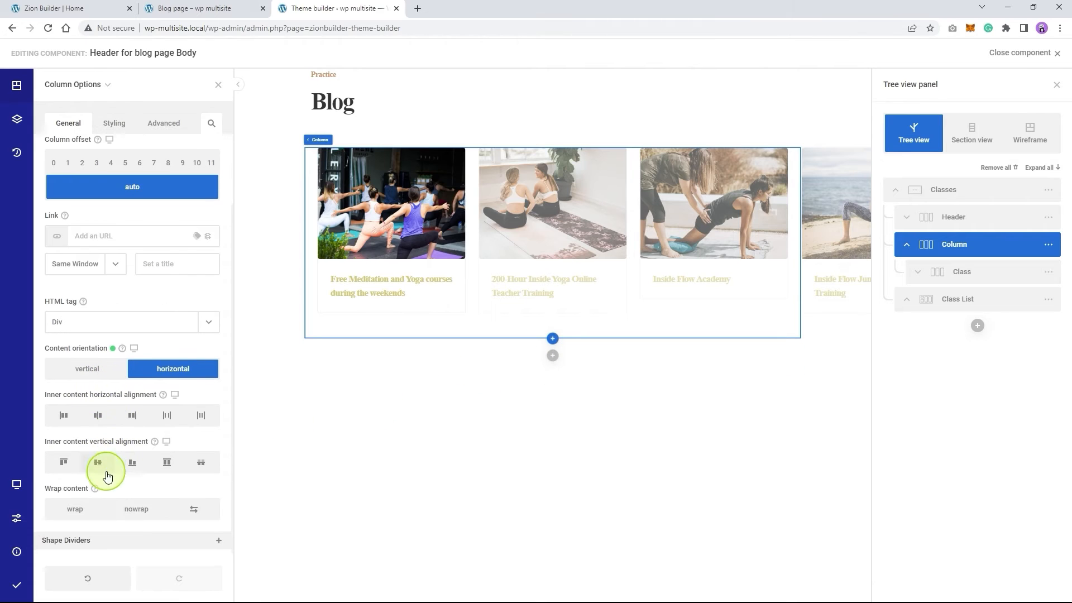
pyautogui.click(86, 509)
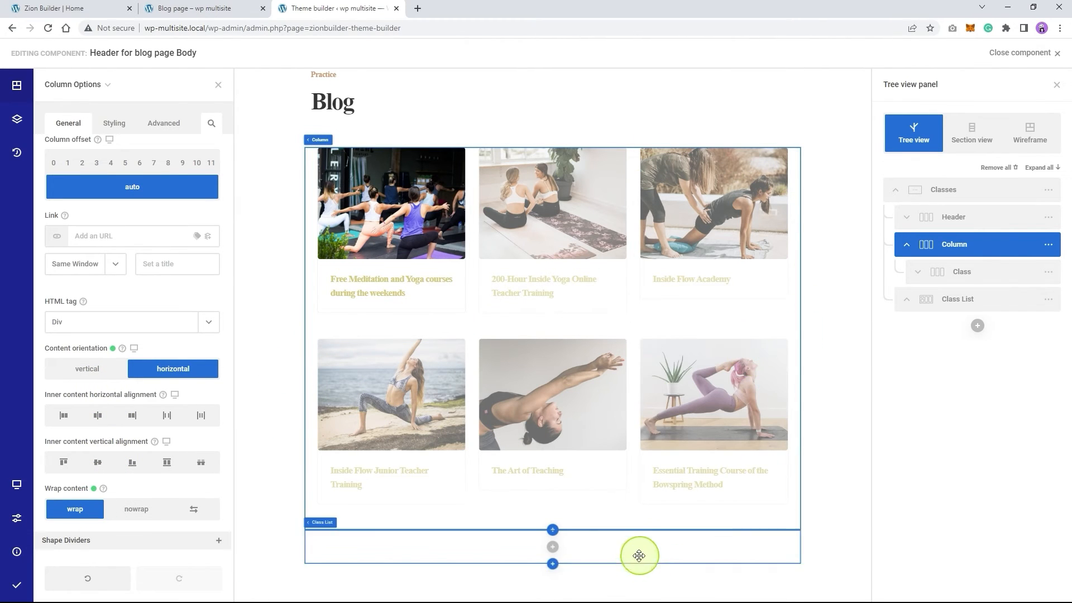
# Delete the empty Class List element below the repeater column
pyautogui.click(648, 551)
pyautogui.click(1048, 300)
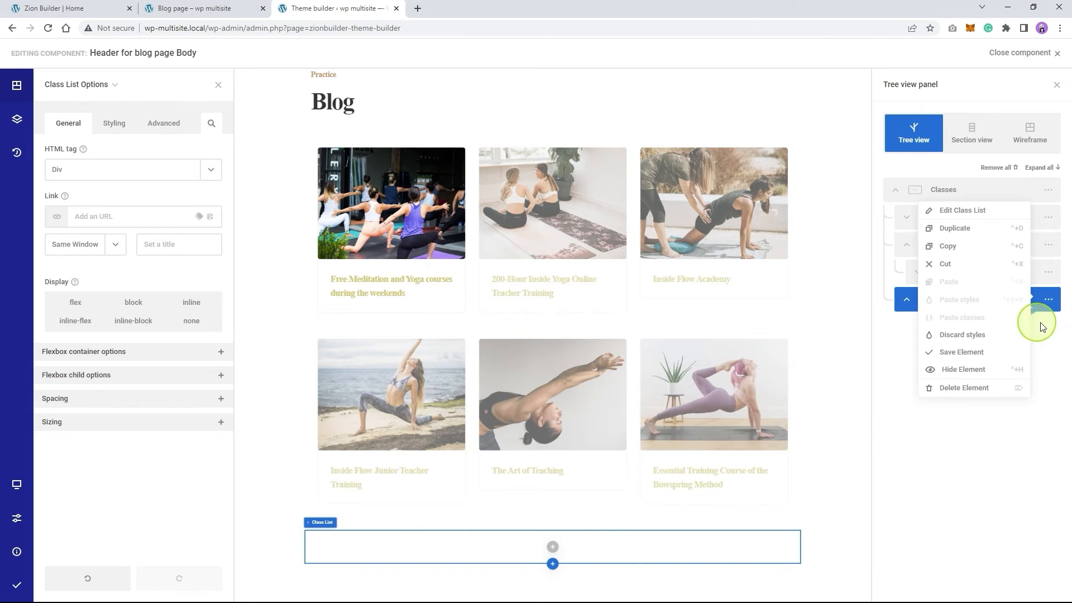
pyautogui.click(957, 391)
pyautogui.scroll(-1, 60, 236)
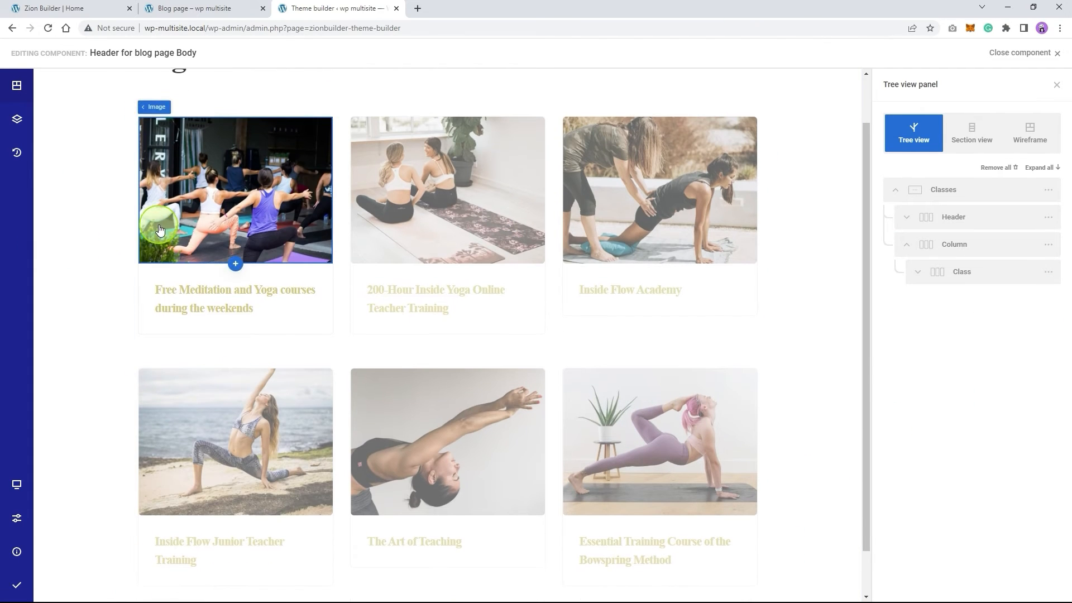
# Try several narrower widths for the repeater column and set it to 10
pyautogui.click(124, 283)
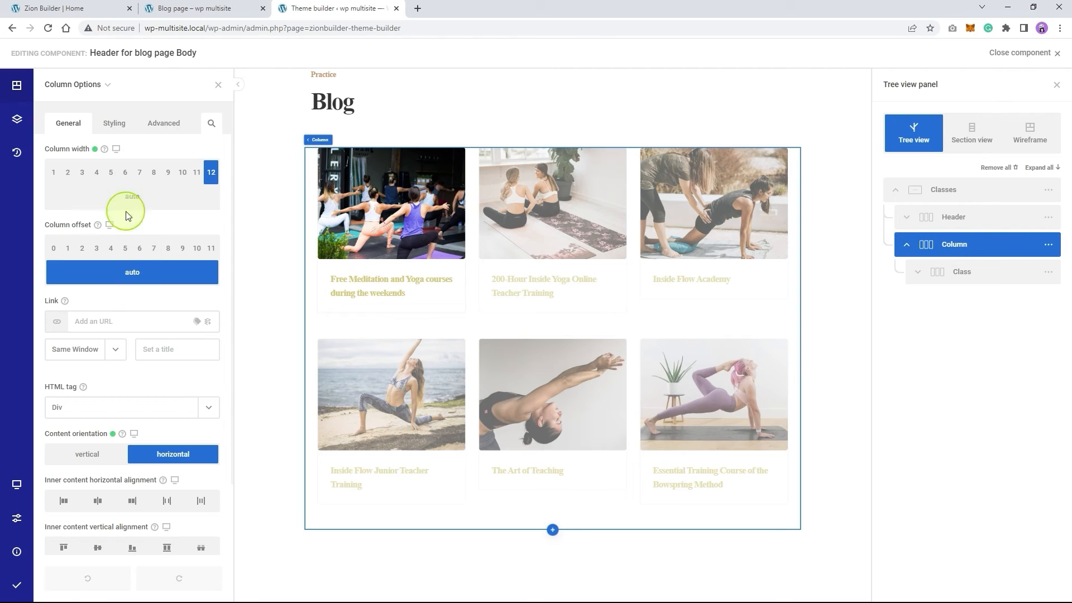
pyautogui.click(125, 173)
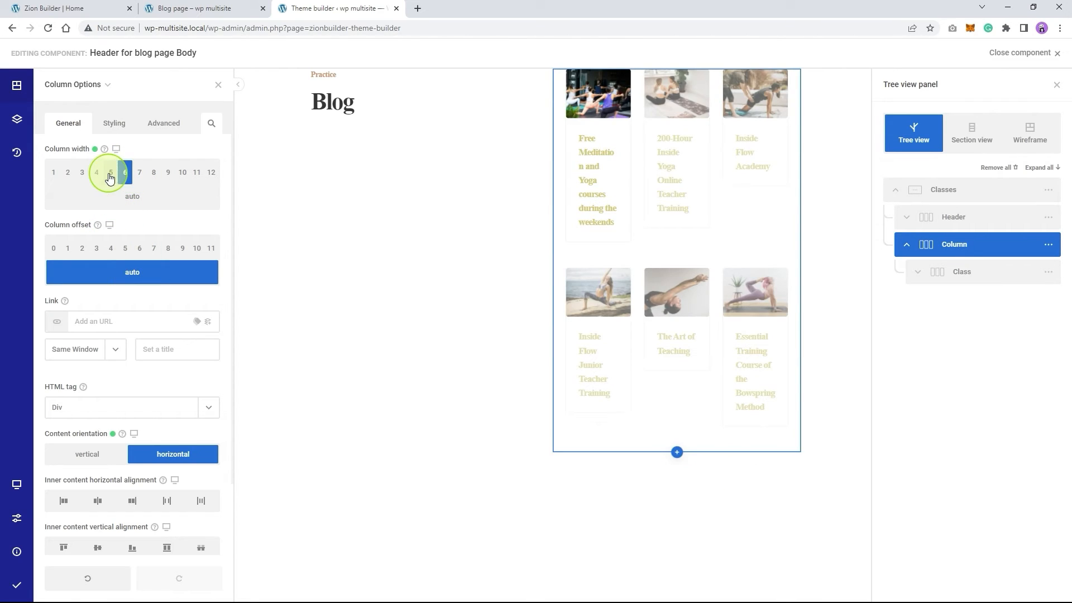
pyautogui.click(110, 174)
pyautogui.click(96, 178)
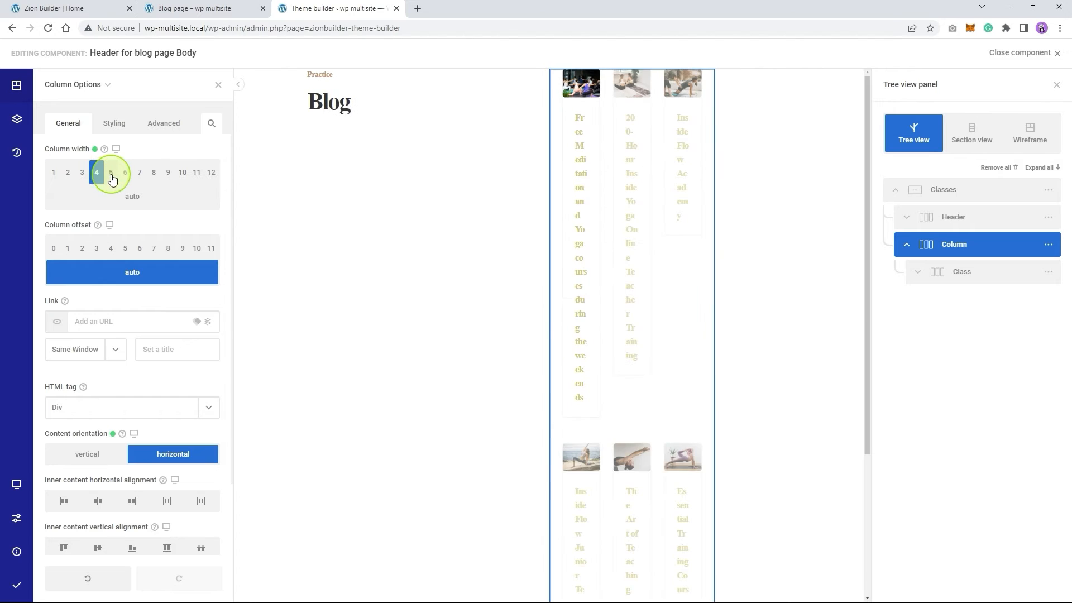
pyautogui.click(111, 177)
pyautogui.click(168, 174)
pyautogui.click(182, 174)
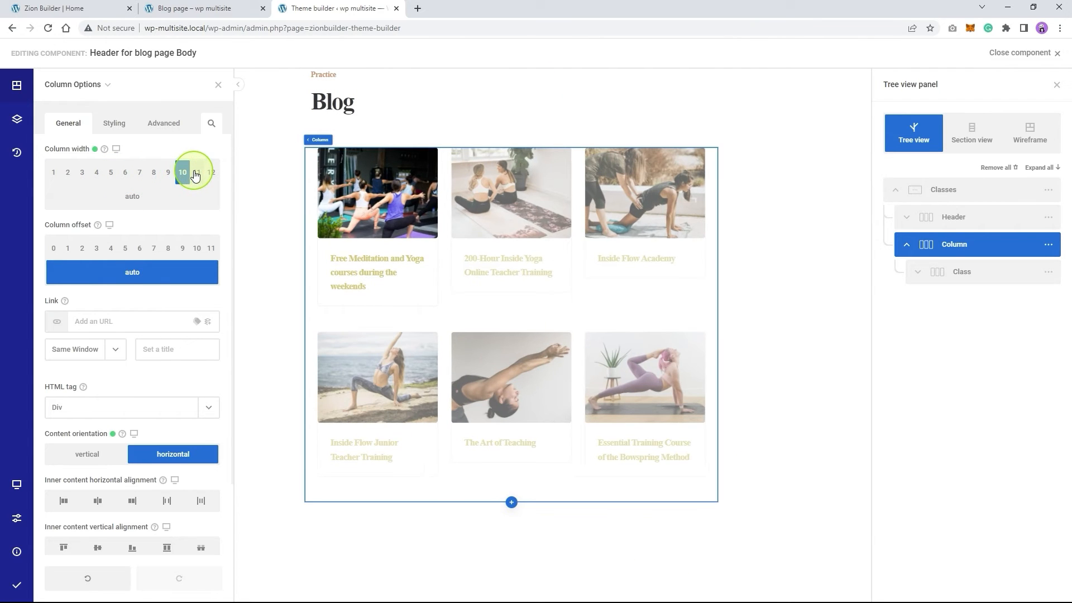
pyautogui.click(196, 174)
pyautogui.click(185, 177)
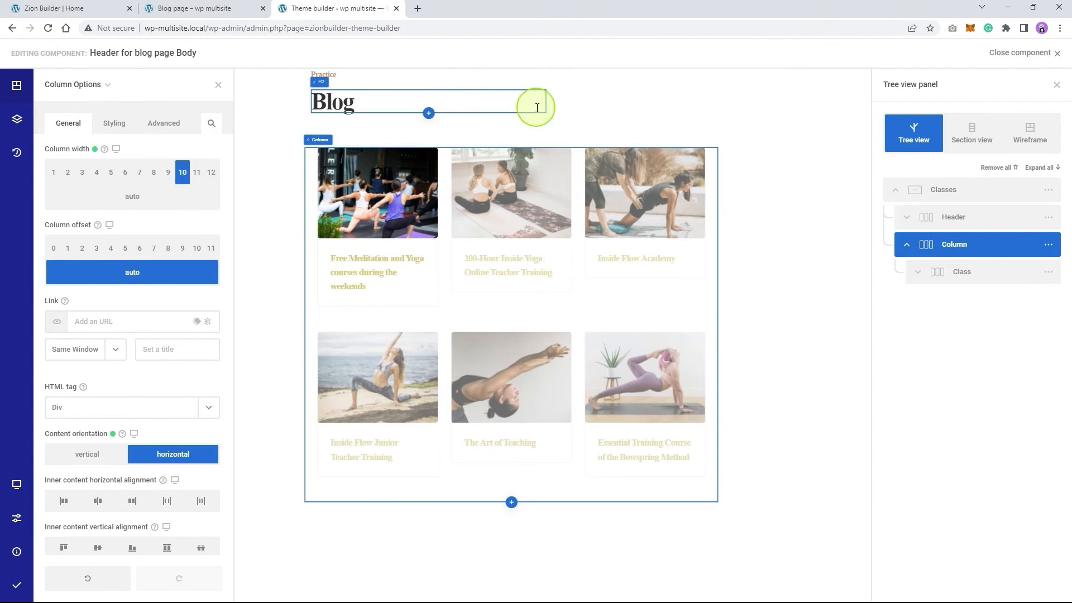
# Set the Header element's column width to 12 and add a new Column element after the repeater column
pyautogui.click(546, 126)
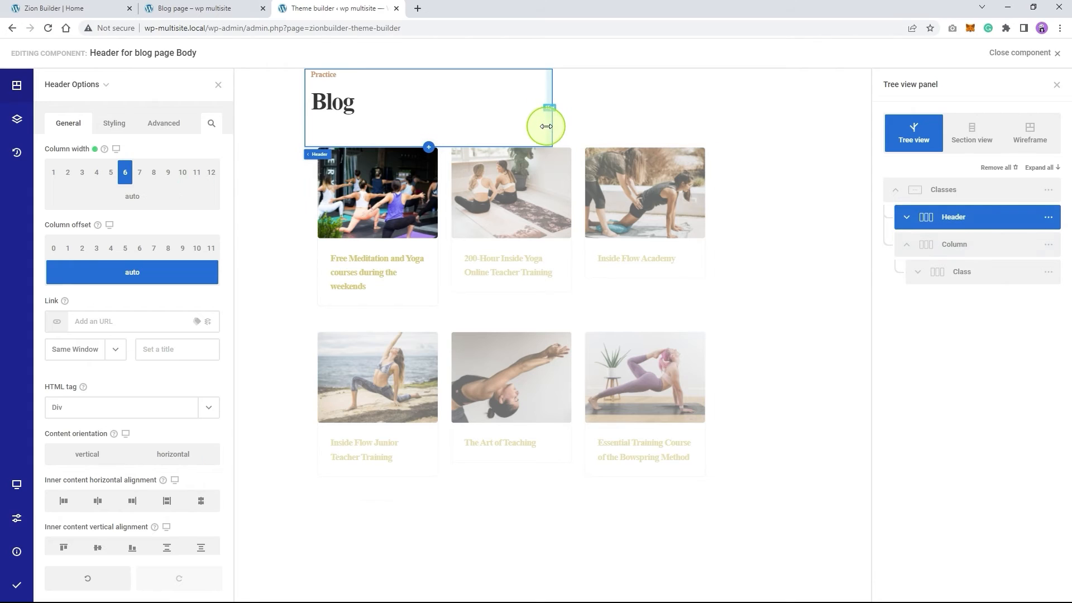
pyautogui.click(212, 175)
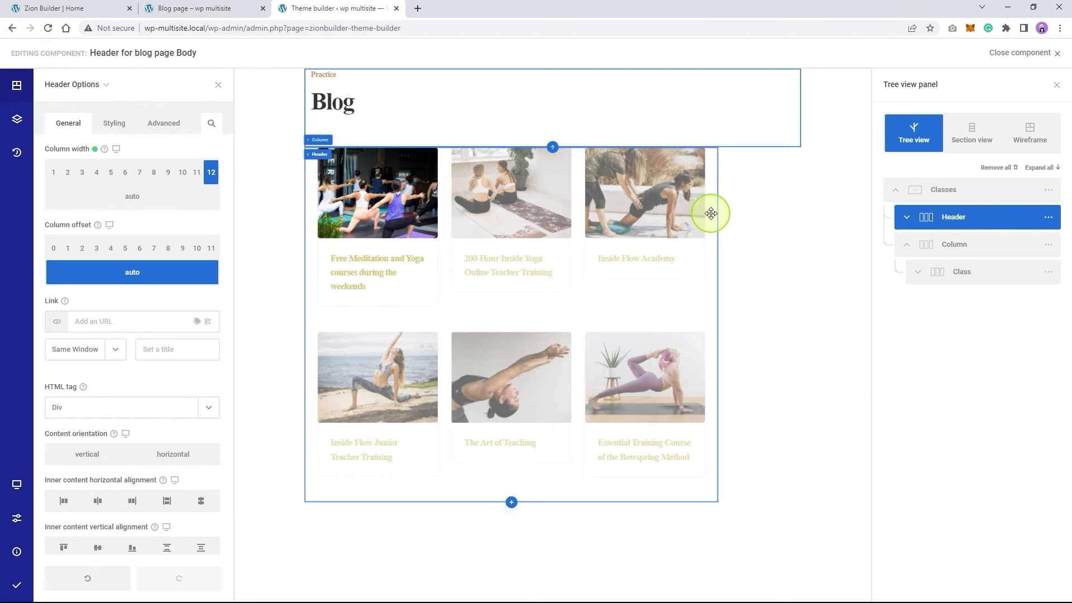
pyautogui.click(907, 244)
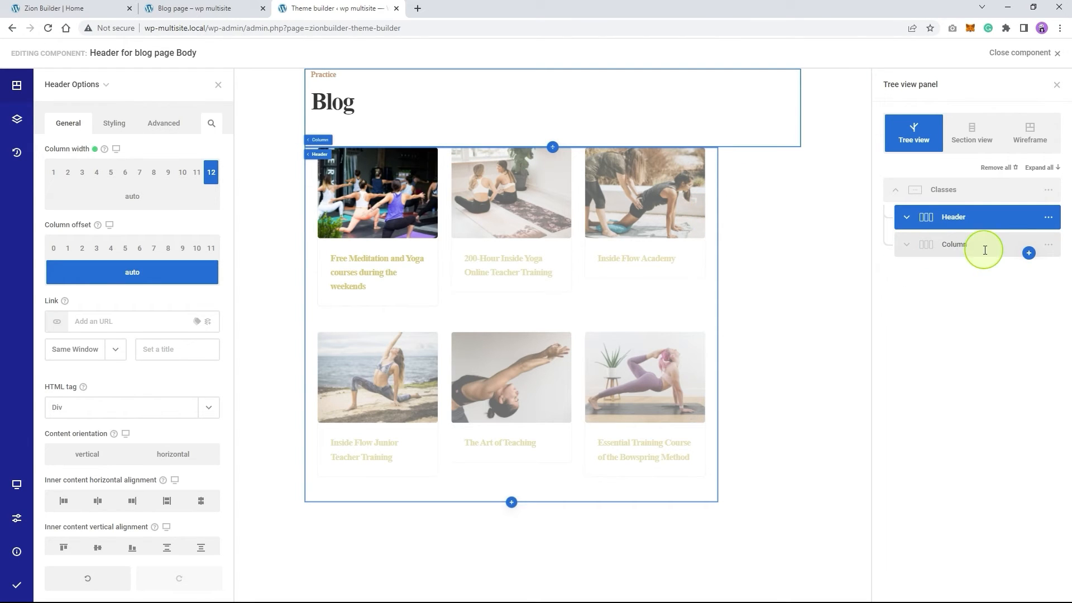
pyautogui.click(1029, 255)
pyautogui.click(882, 247)
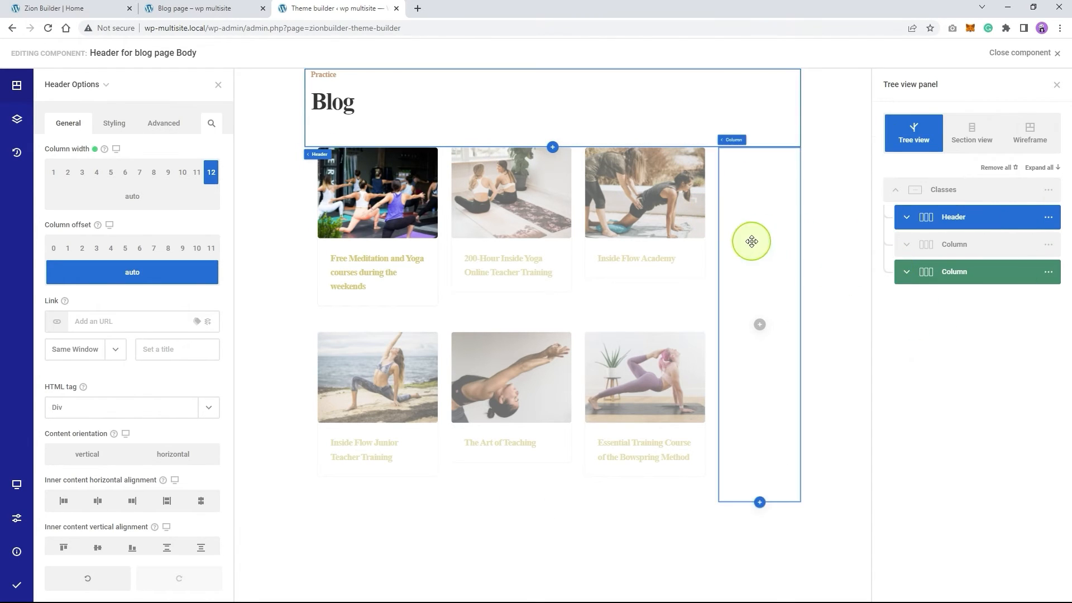
# Set the repeater column's width to 9 to make more room for the new empty column beside it
pyautogui.click(757, 224)
pyautogui.click(123, 204)
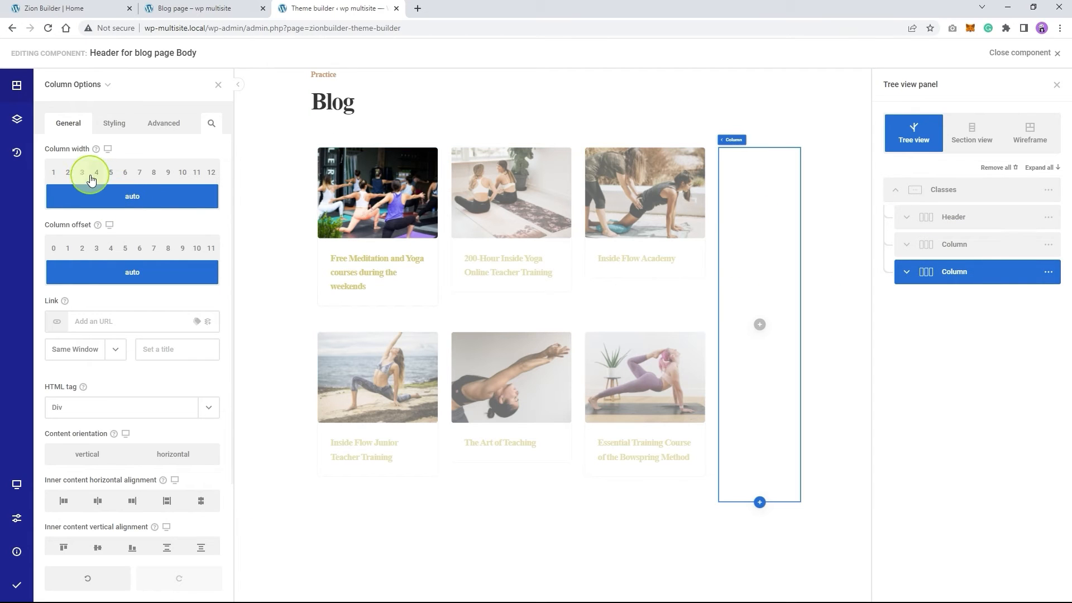
pyautogui.click(938, 242)
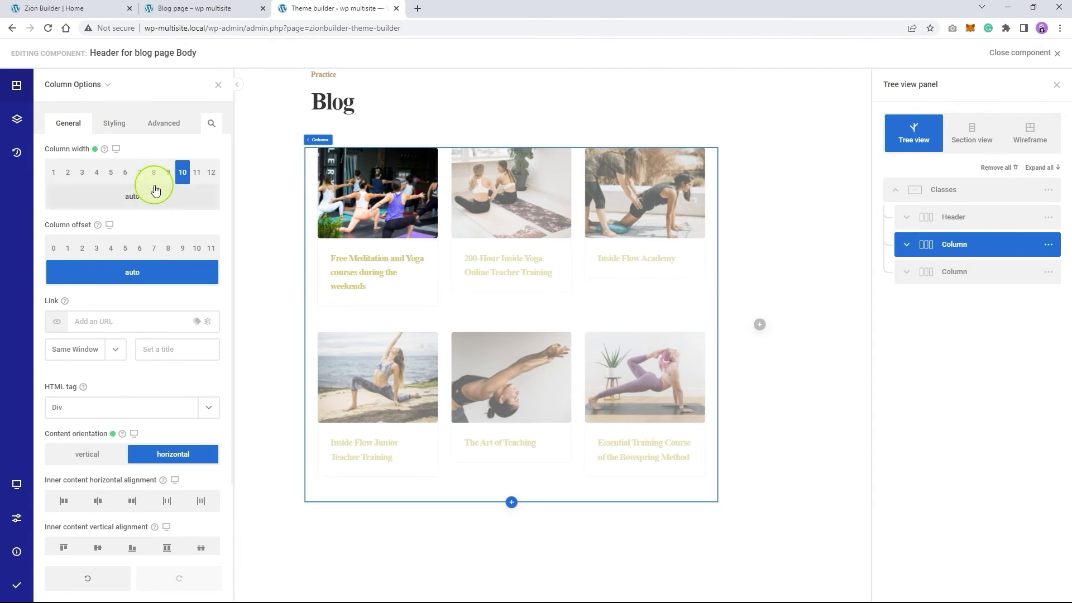
pyautogui.click(168, 173)
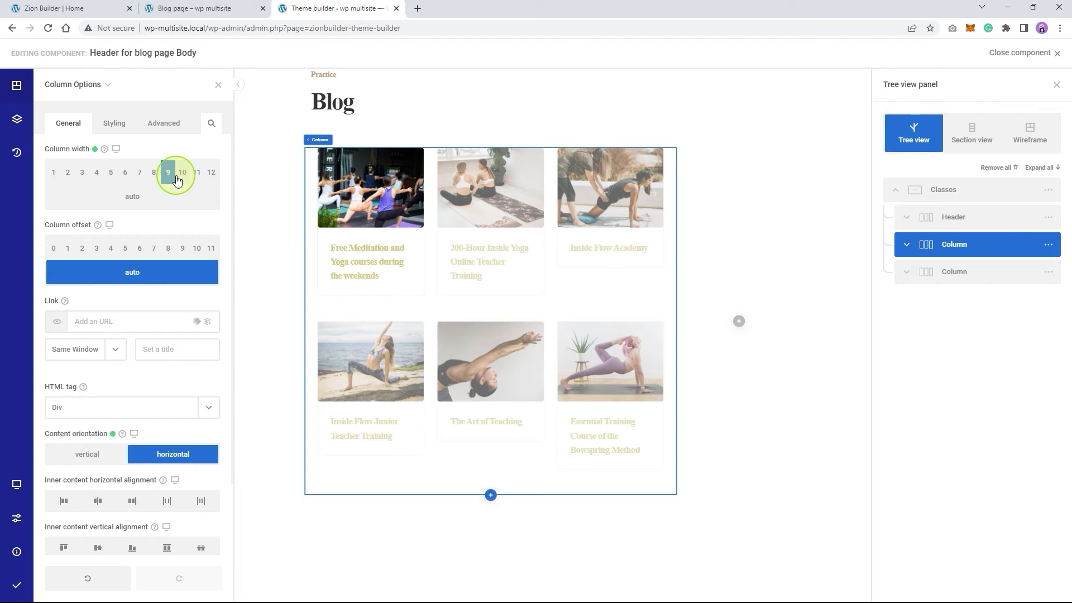
# Set the new empty column's width to 3 and close its options
pyautogui.click(983, 272)
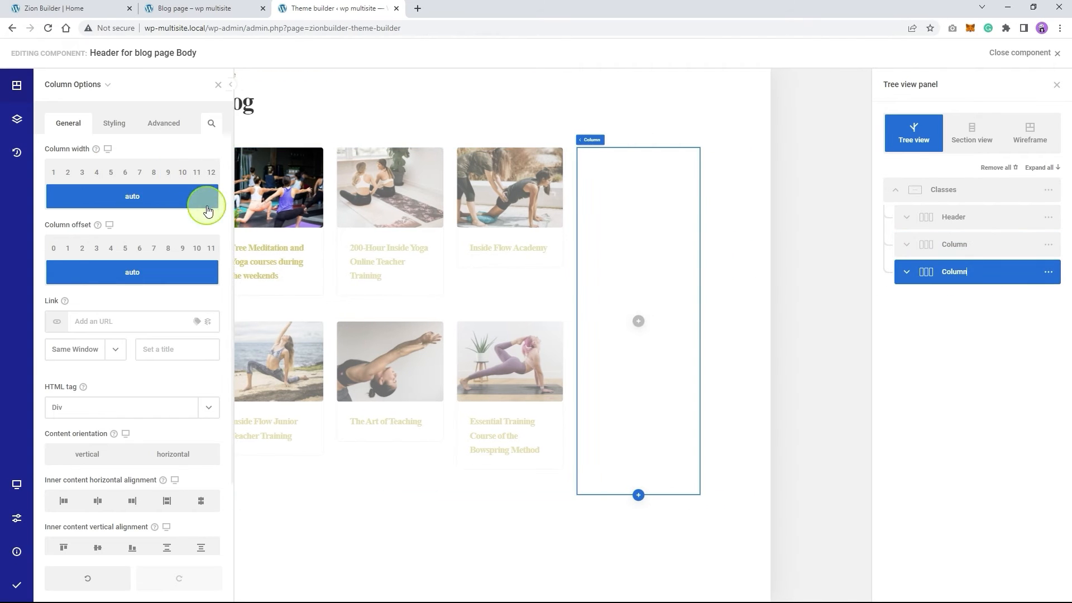
pyautogui.click(82, 174)
pyautogui.click(99, 176)
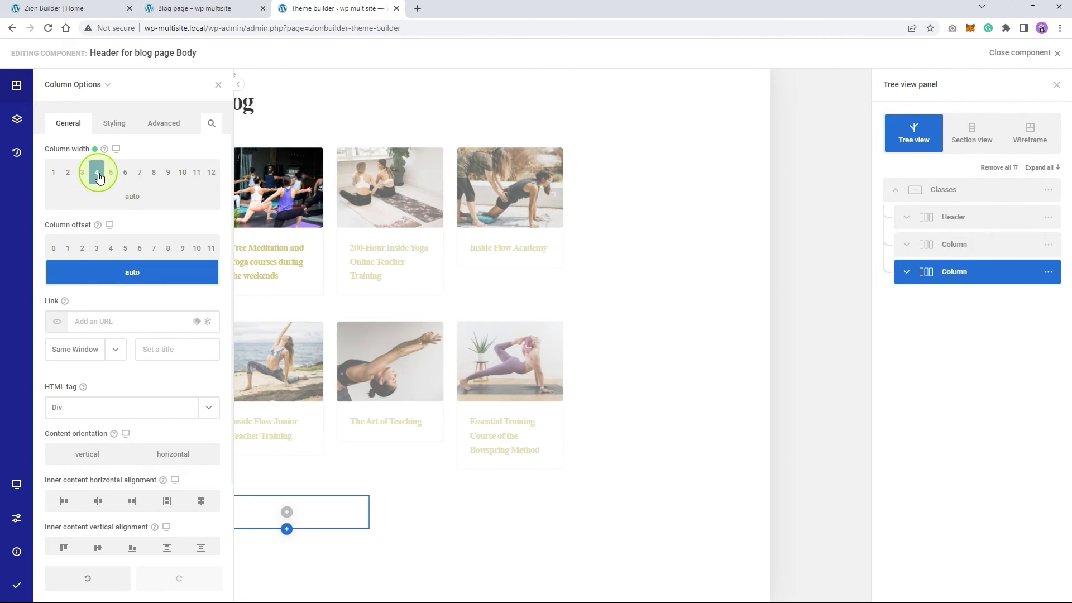
pyautogui.click(83, 175)
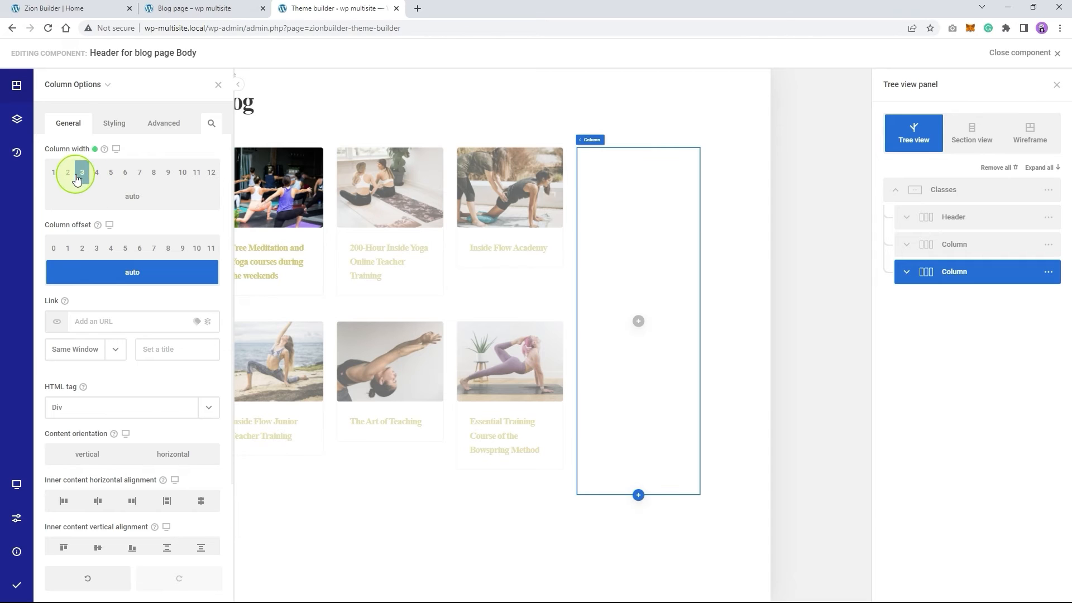
pyautogui.click(68, 176)
pyautogui.click(54, 178)
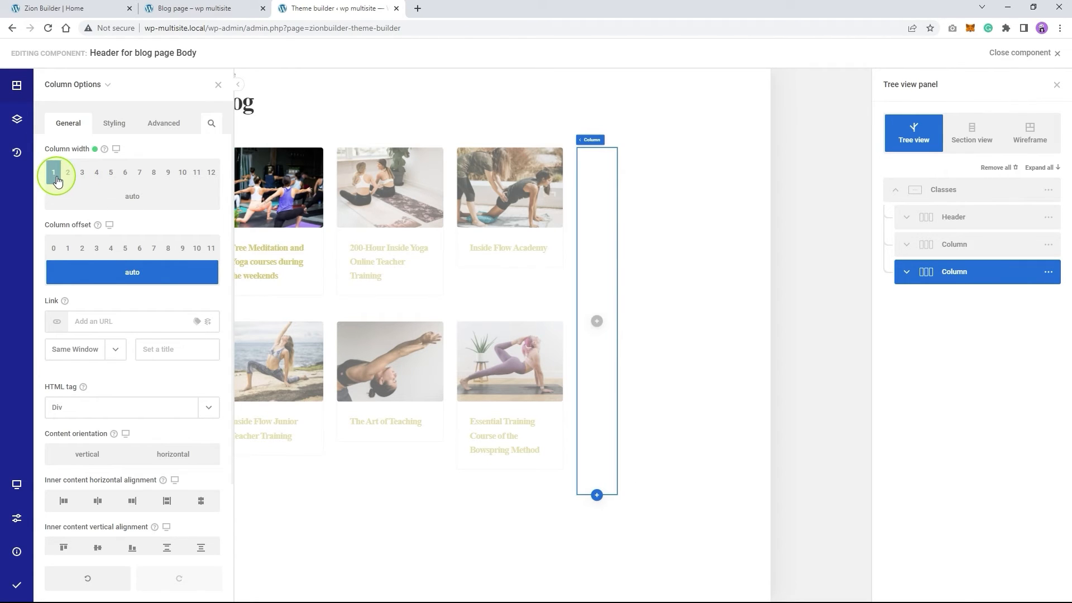
pyautogui.click(218, 84)
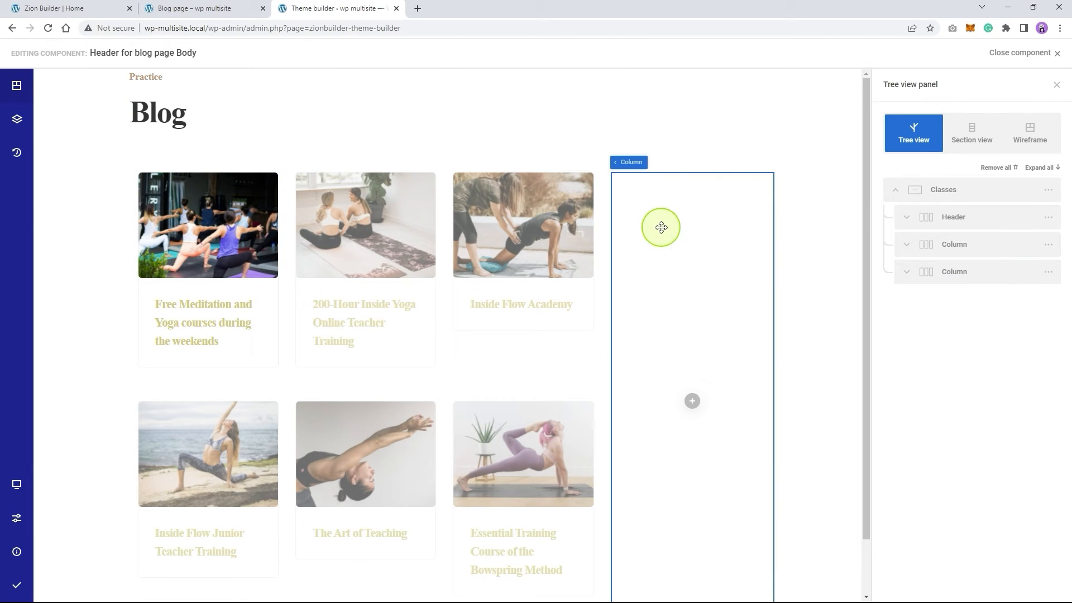
# Find the WordPress Archives widget with "archi", add it to the empty column and open its options
pyautogui.click(692, 401)
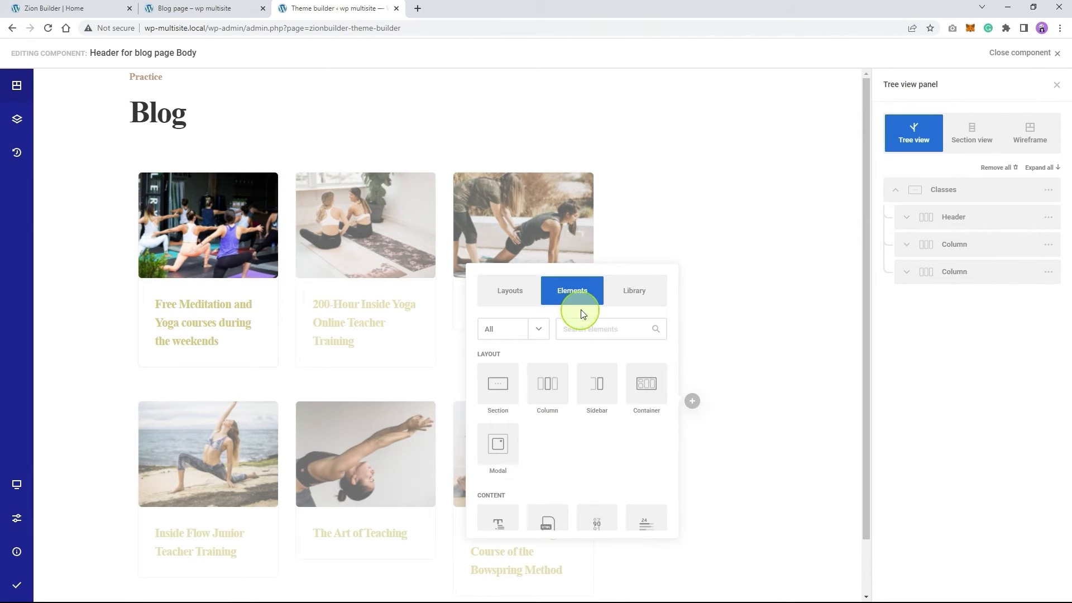
pyautogui.write('archi')
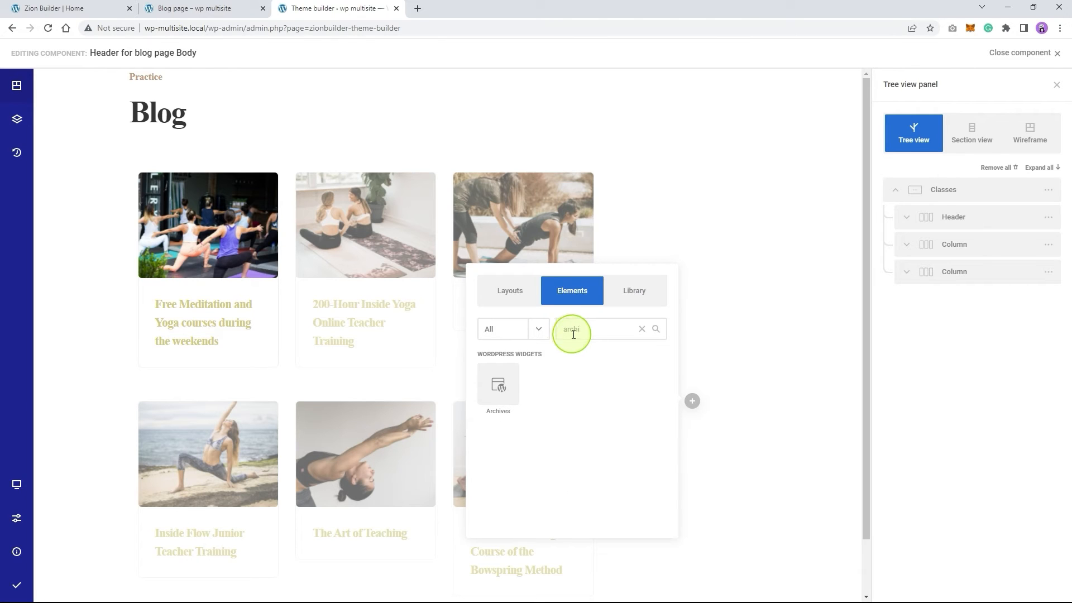
pyautogui.click(499, 382)
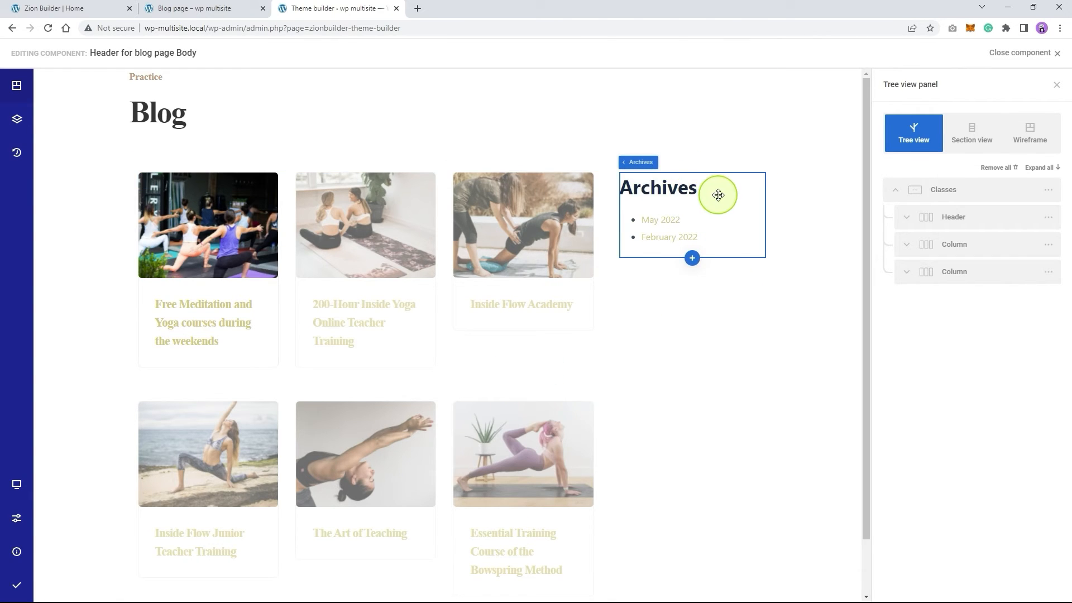
pyautogui.click(716, 195)
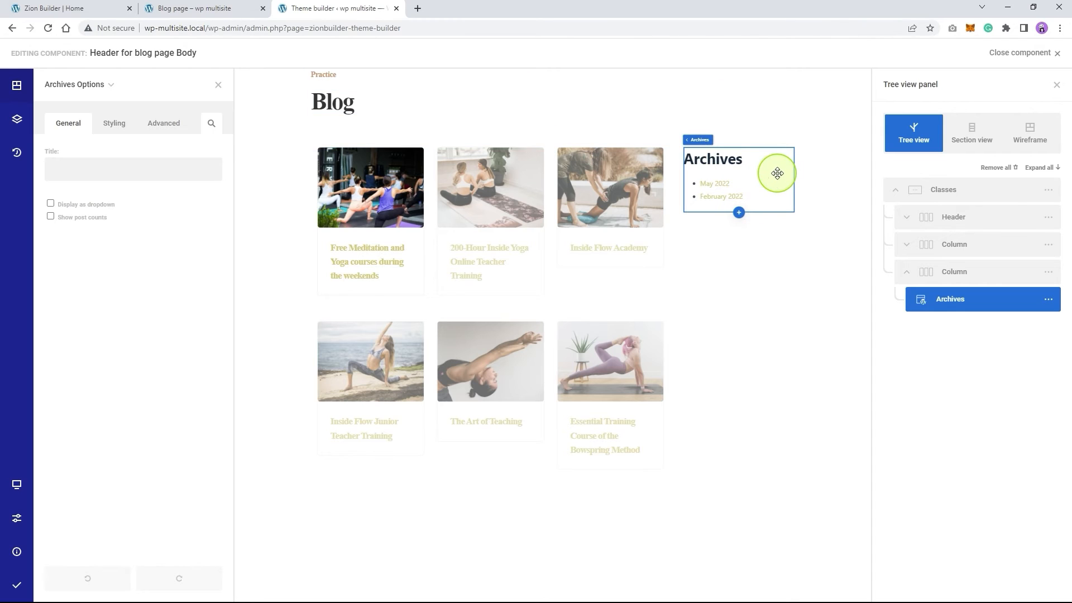
pyautogui.moveTo(777, 174); pyautogui.dragTo(767, 71)
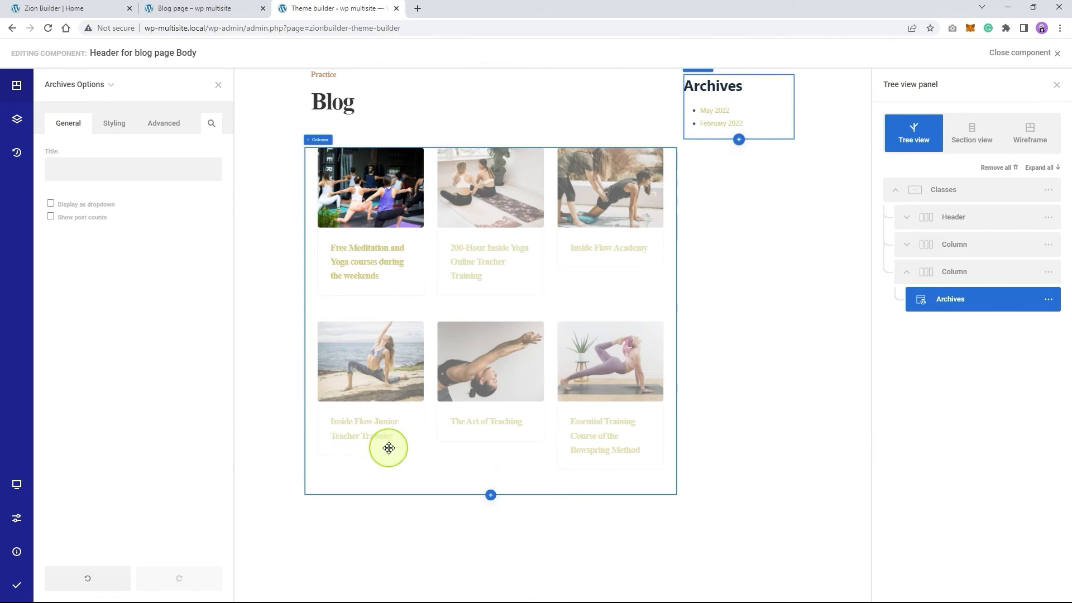
pyautogui.click(17, 152)
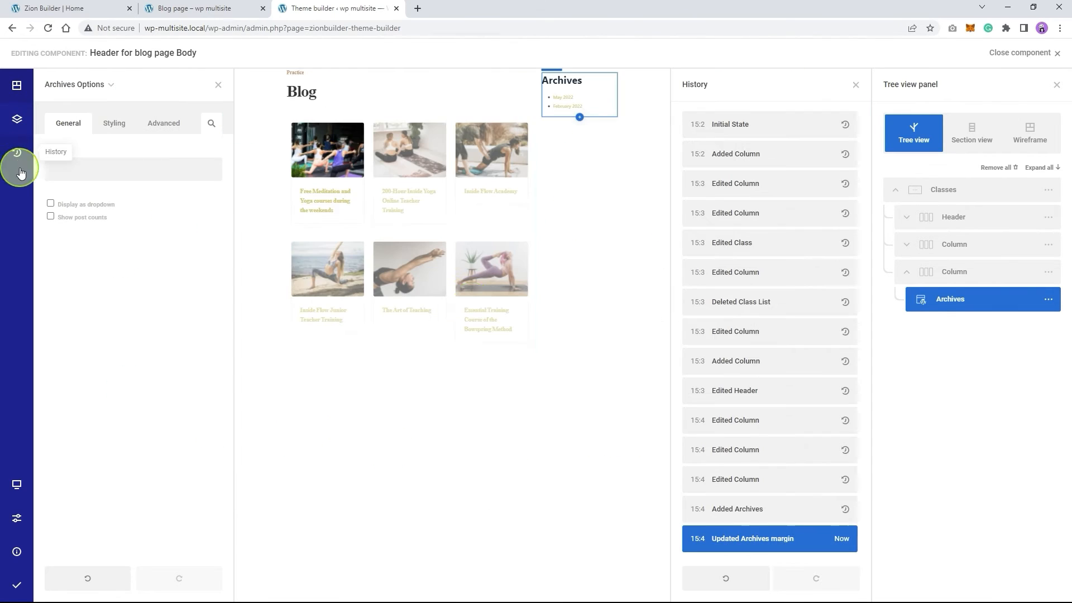
pyautogui.click(766, 517)
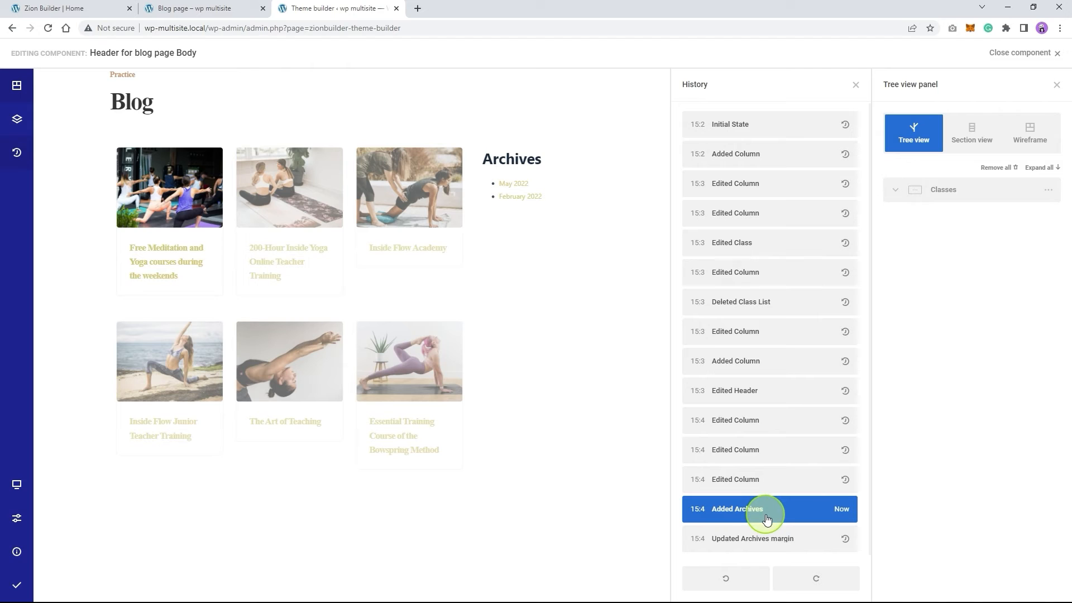
pyautogui.click(855, 85)
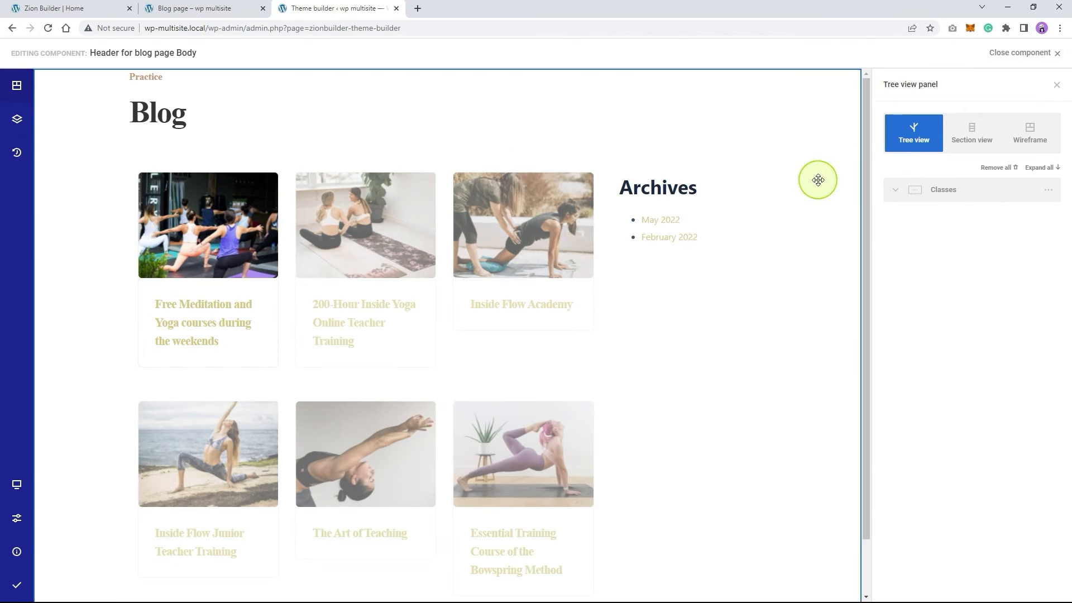
# Move the Header element into the repeater column, above the Class element, and close its options
pyautogui.click(651, 293)
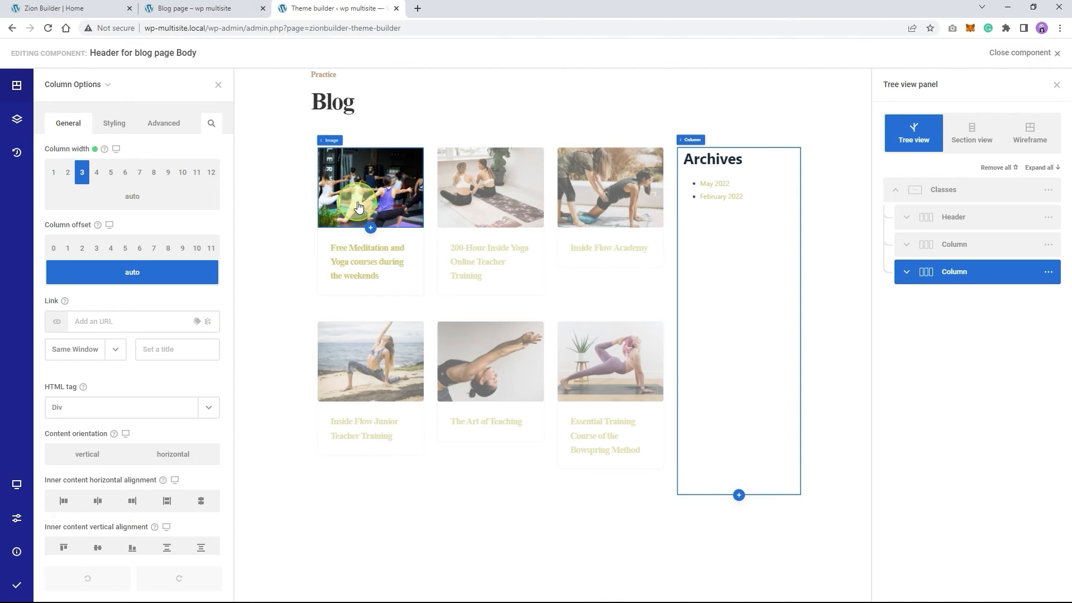
pyautogui.click(307, 228)
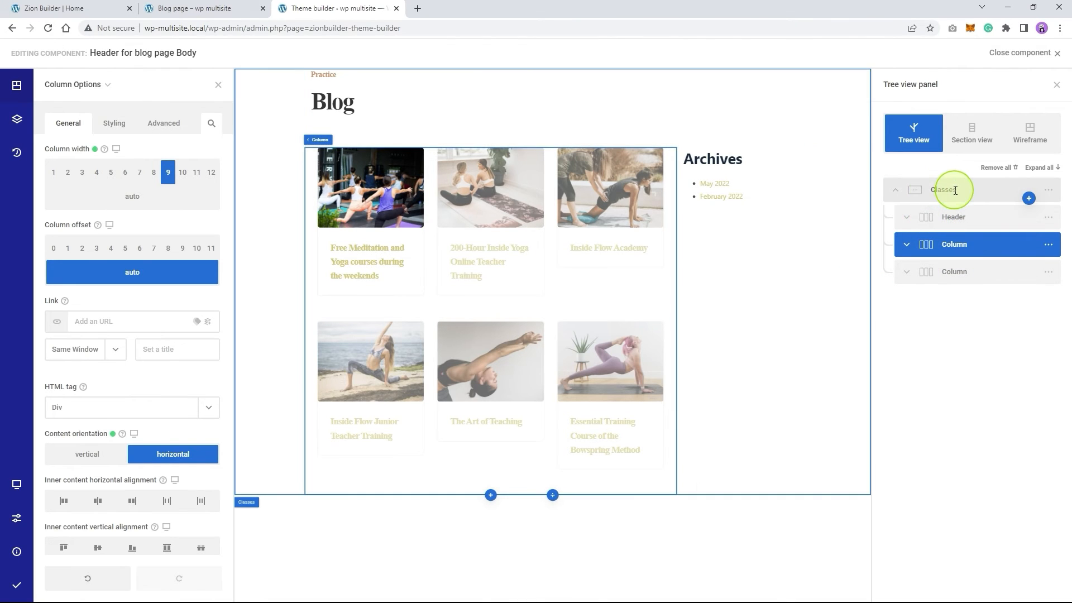
pyautogui.click(952, 217)
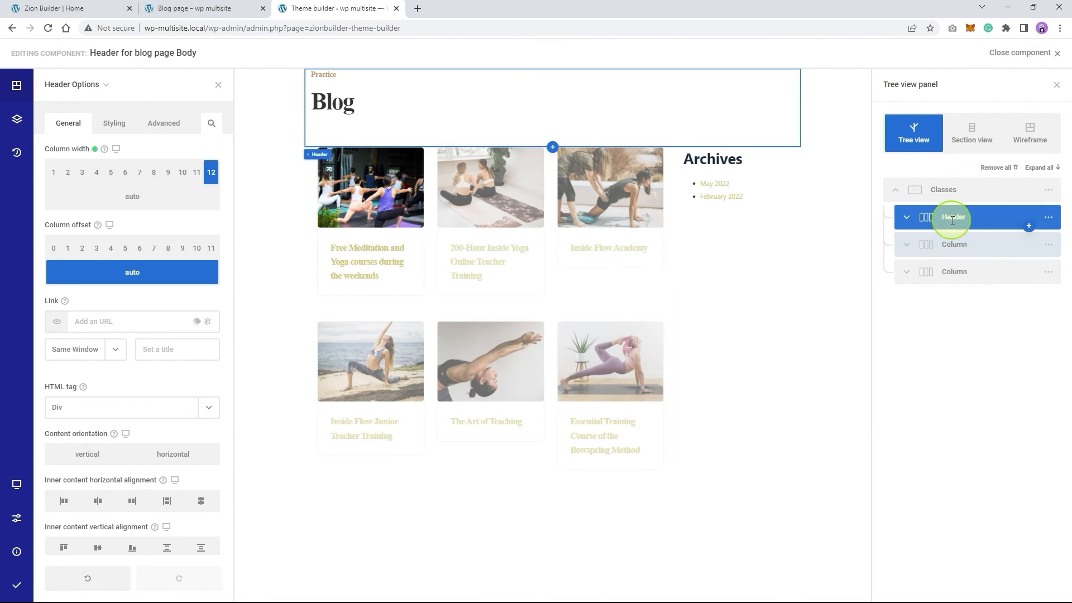
pyautogui.click(907, 246)
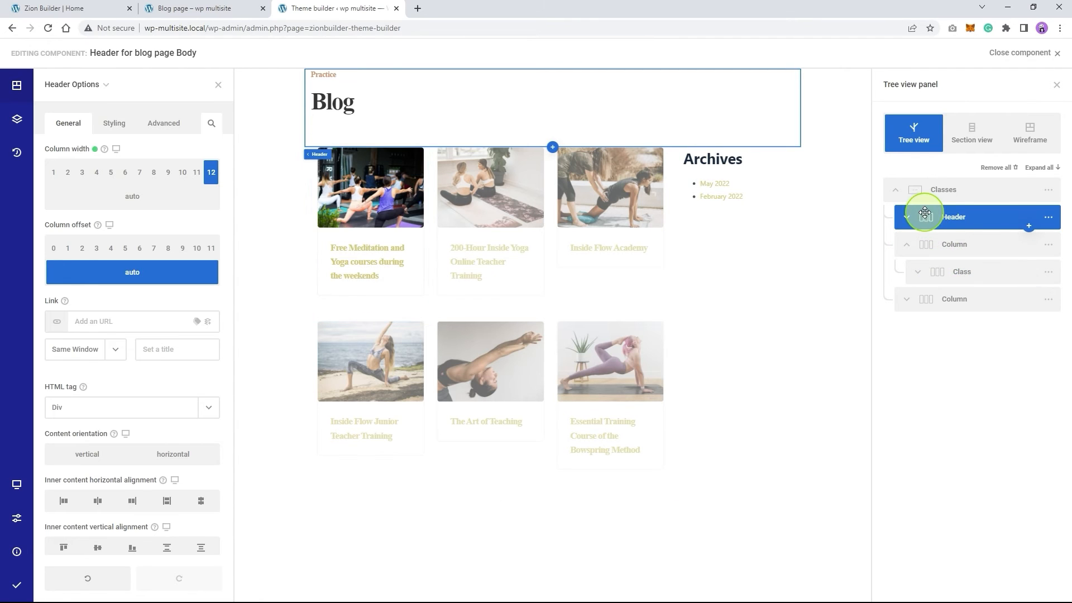
pyautogui.moveTo(926, 216); pyautogui.dragTo(934, 235)
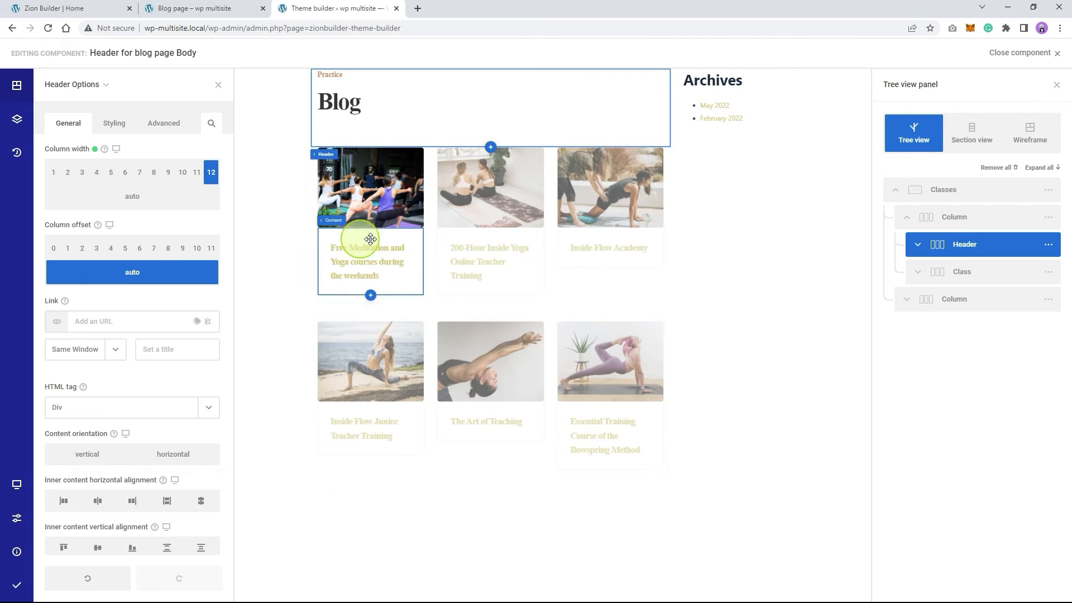
pyautogui.click(275, 187)
pyautogui.click(218, 84)
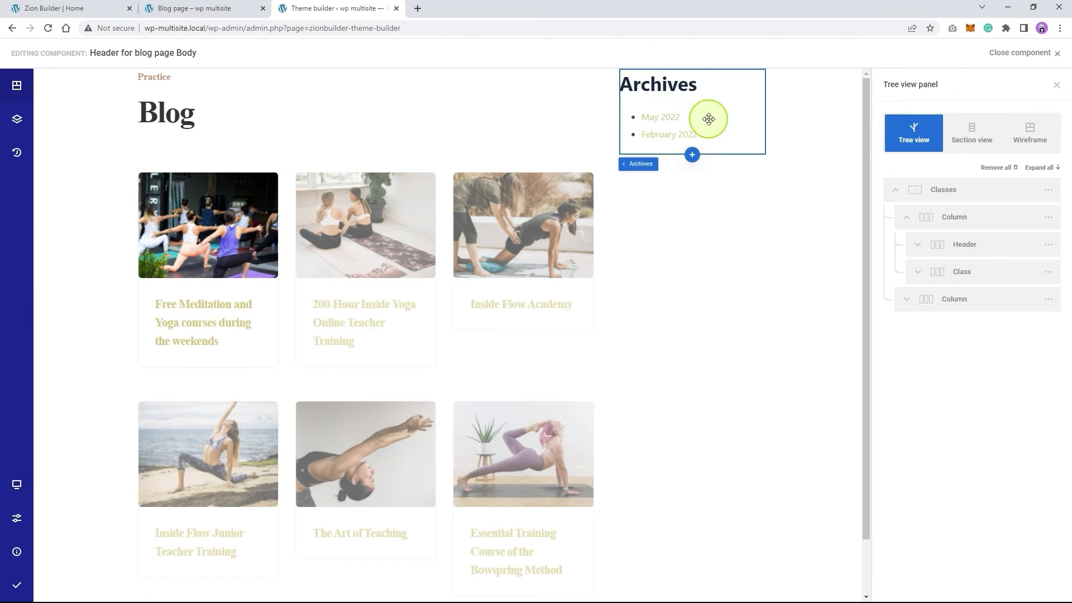
# Add a little spacing at the inner top edge of the side column so the Archives widget sits lower
pyautogui.click(702, 196)
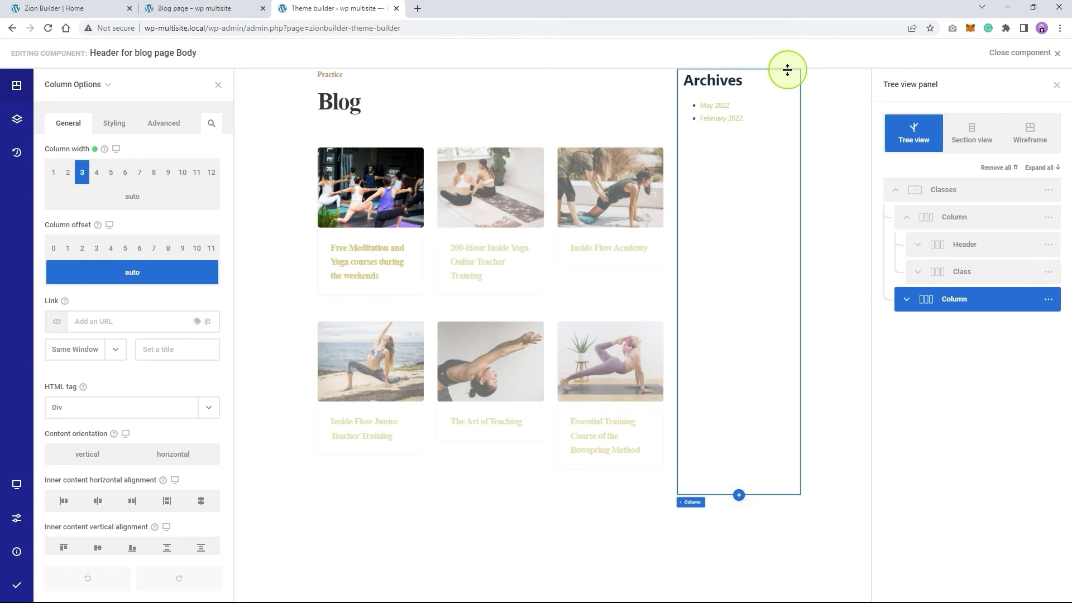
pyautogui.moveTo(786, 73); pyautogui.dragTo(785, 96)
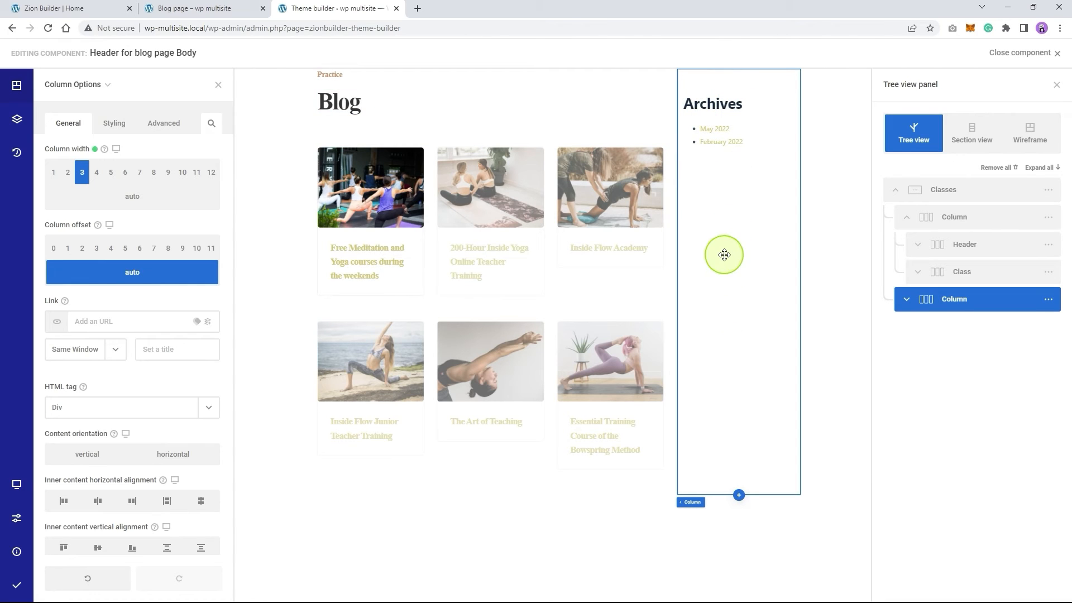
# Replace the Archives widget in the side column with the WordPress Categories widget, found by searching for "cate"
pyautogui.click(733, 103)
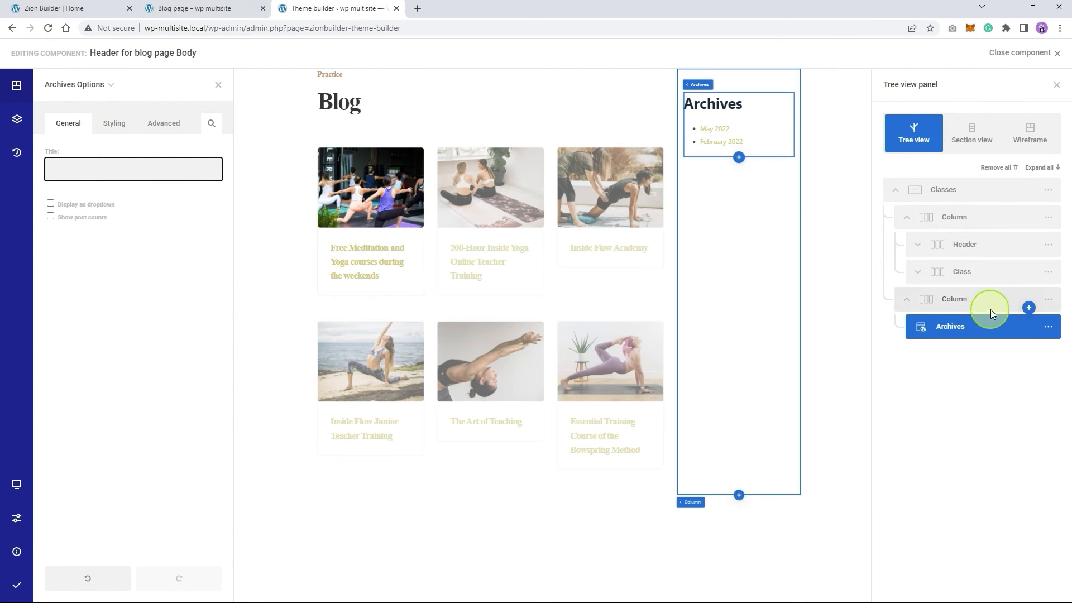
pyautogui.click(958, 325)
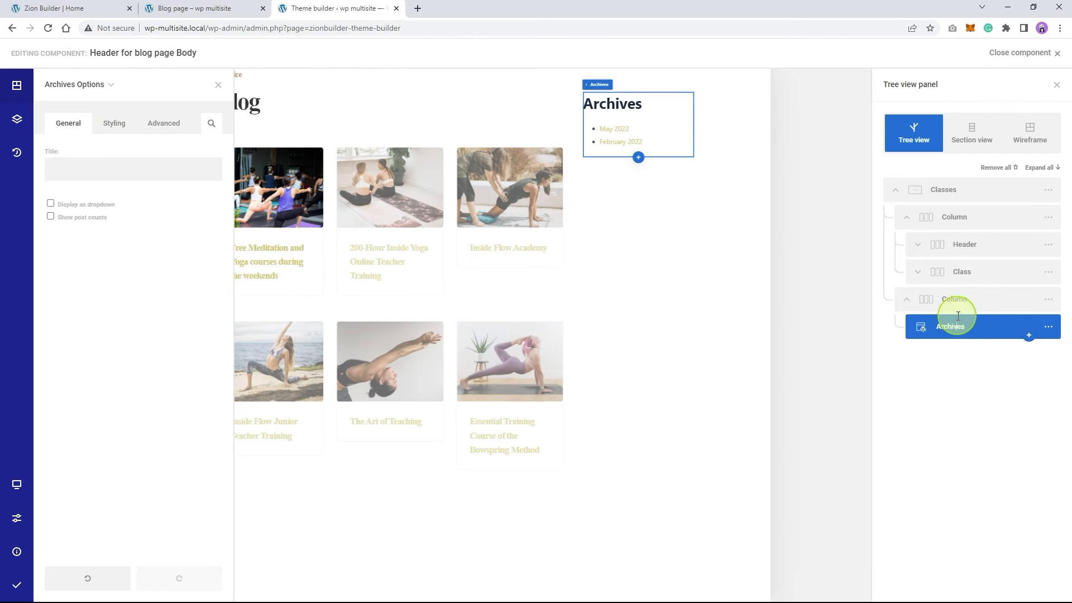
pyautogui.click(1031, 337)
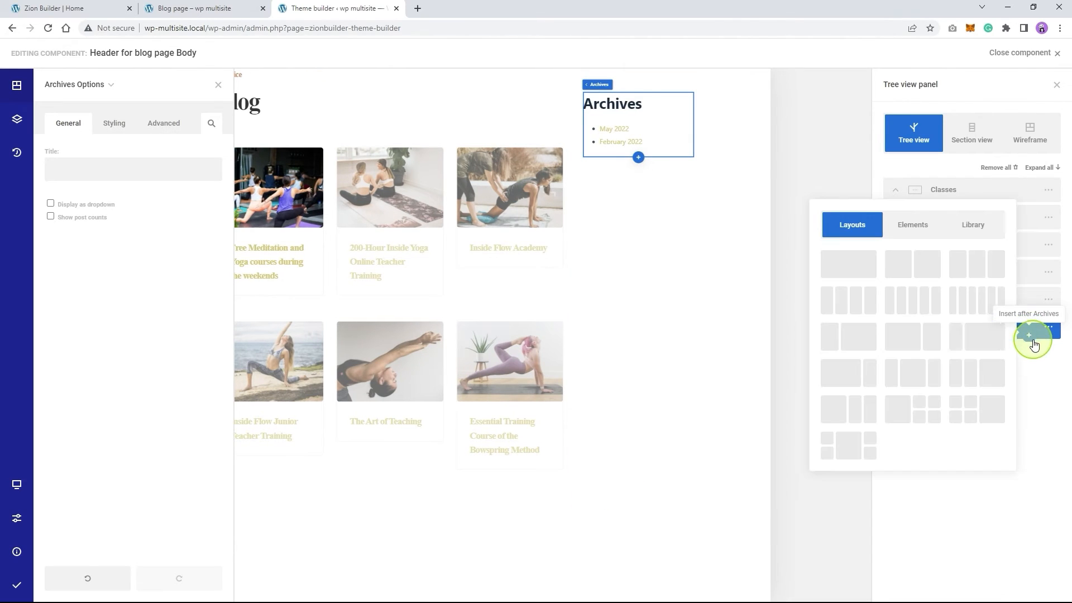
pyautogui.click(927, 239)
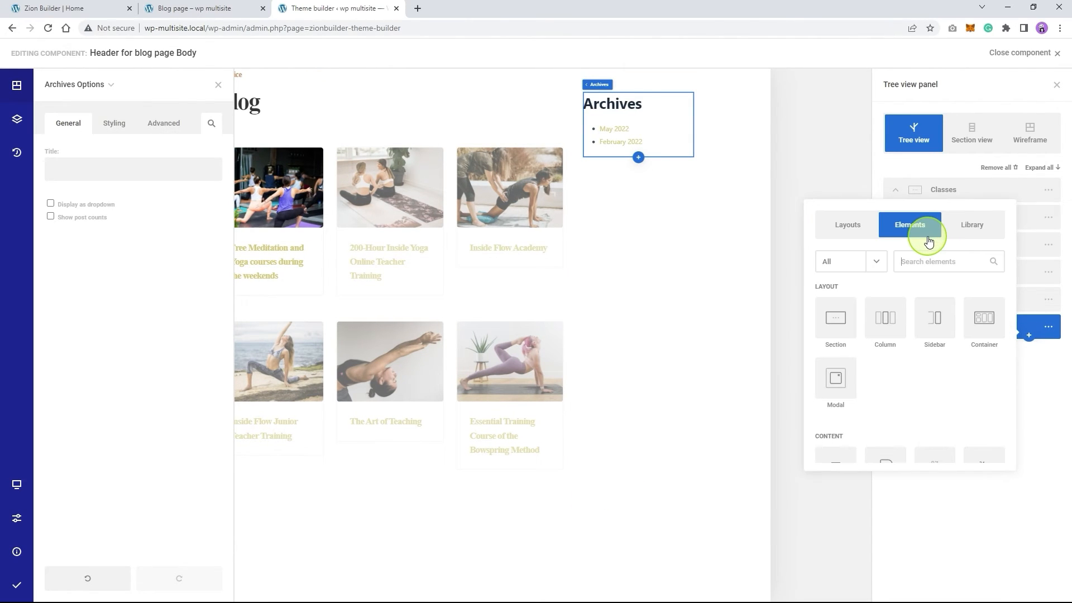
pyautogui.write('cat')
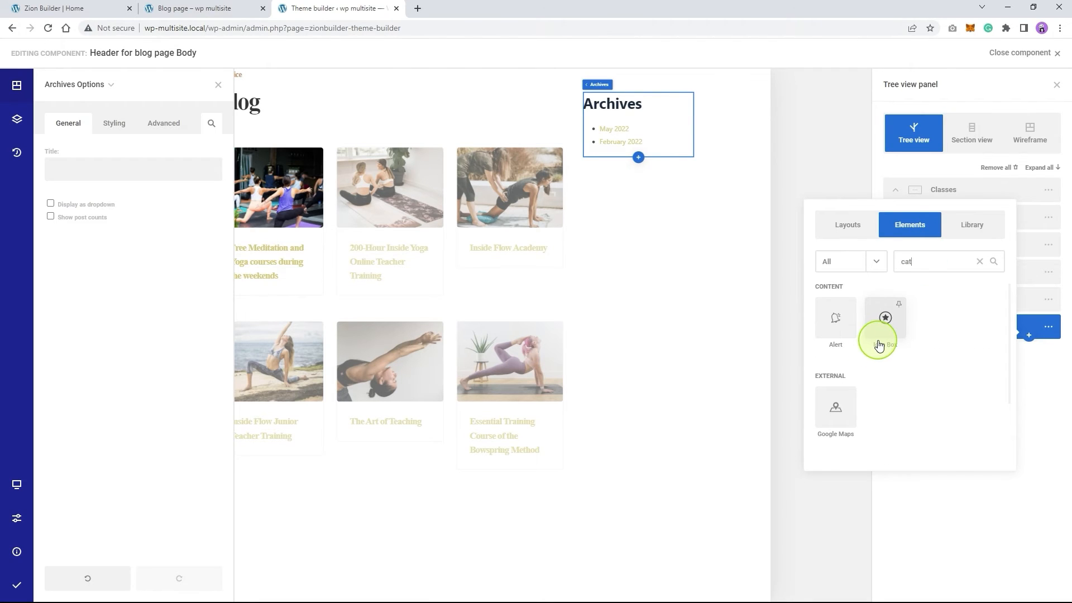
pyautogui.write('e')
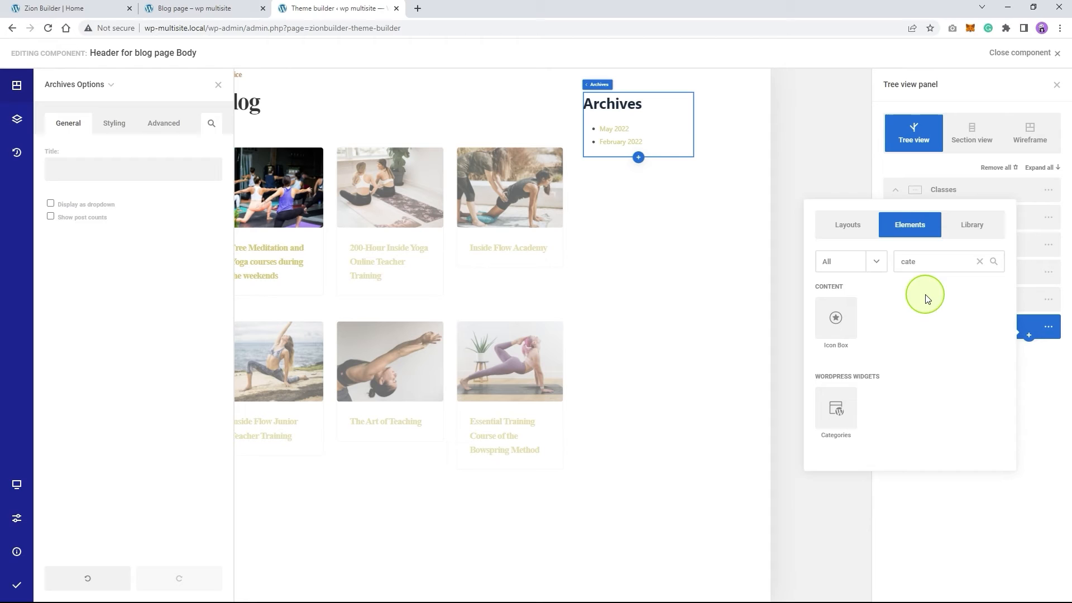
pyautogui.click(845, 404)
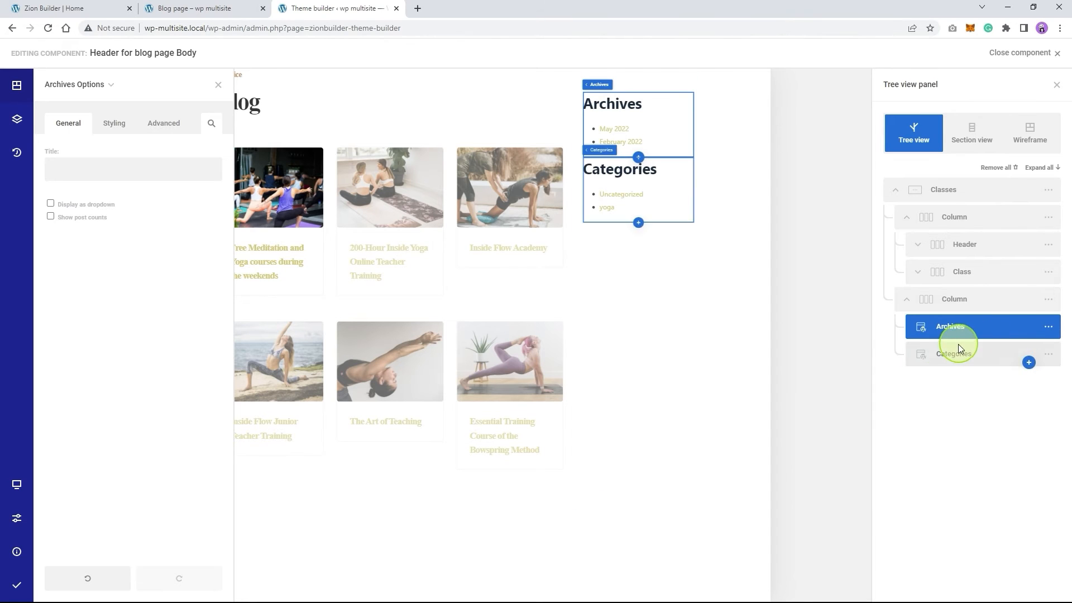
pyautogui.click(1049, 327)
pyautogui.click(965, 414)
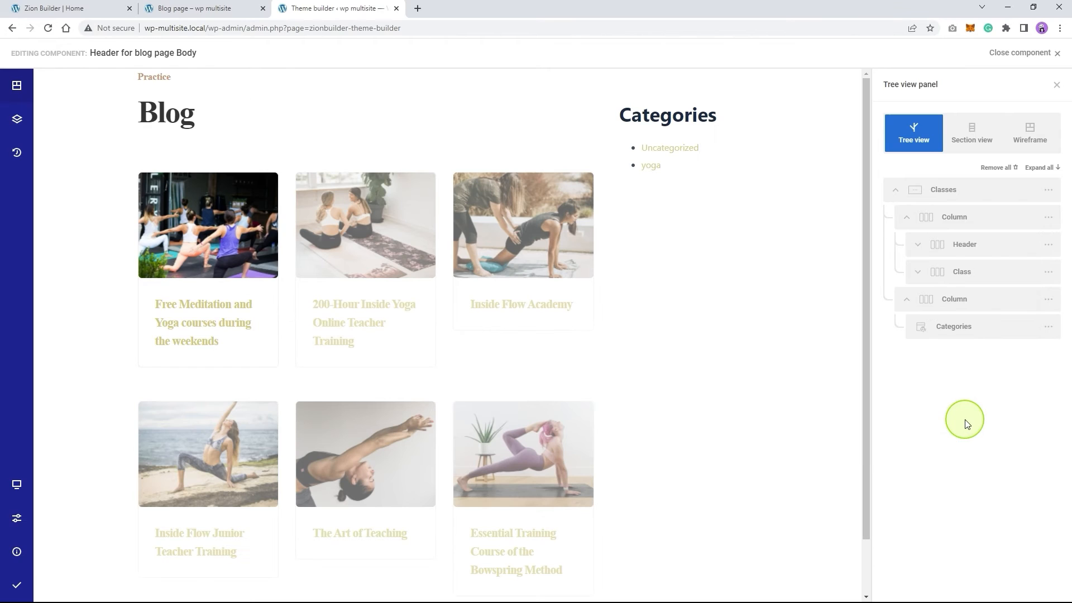
# Turn on post counts for the Categories widget and save the template
pyautogui.click(677, 117)
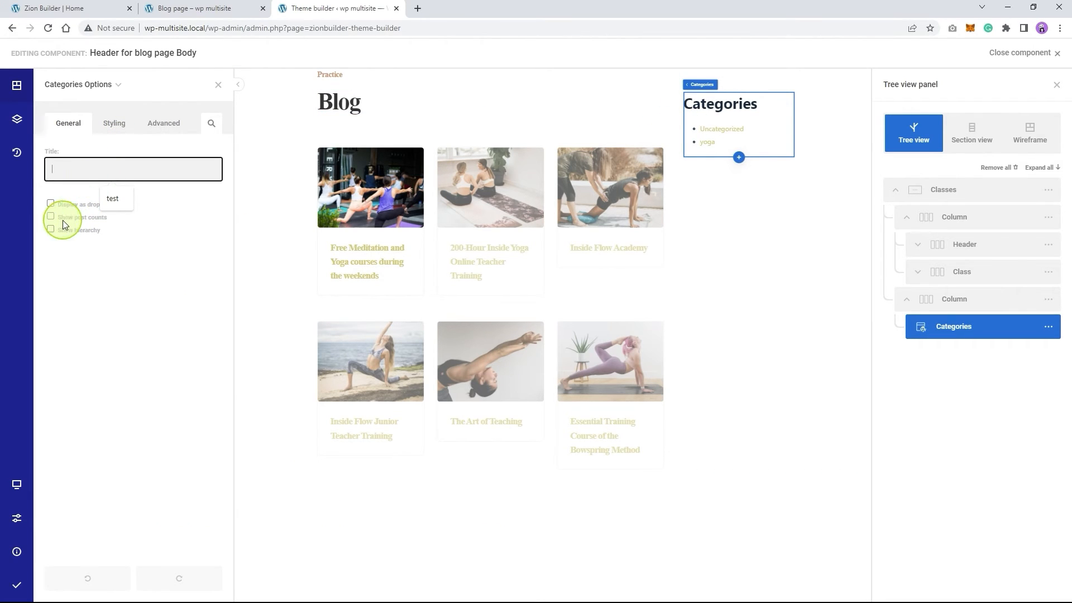
pyautogui.click(49, 224)
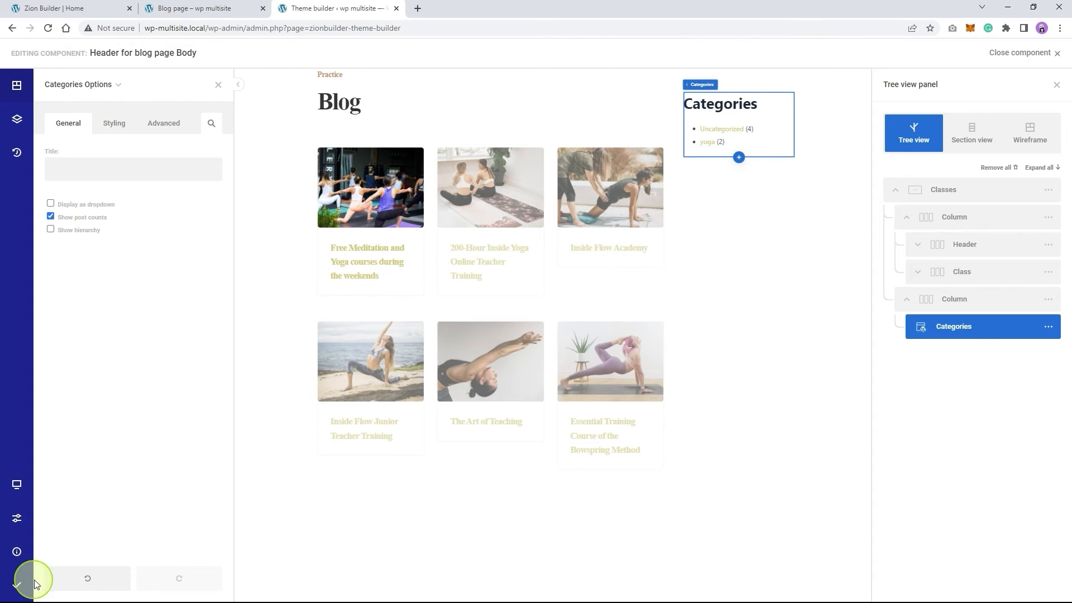
pyautogui.moveTo(22, 583)
pyautogui.click(79, 585)
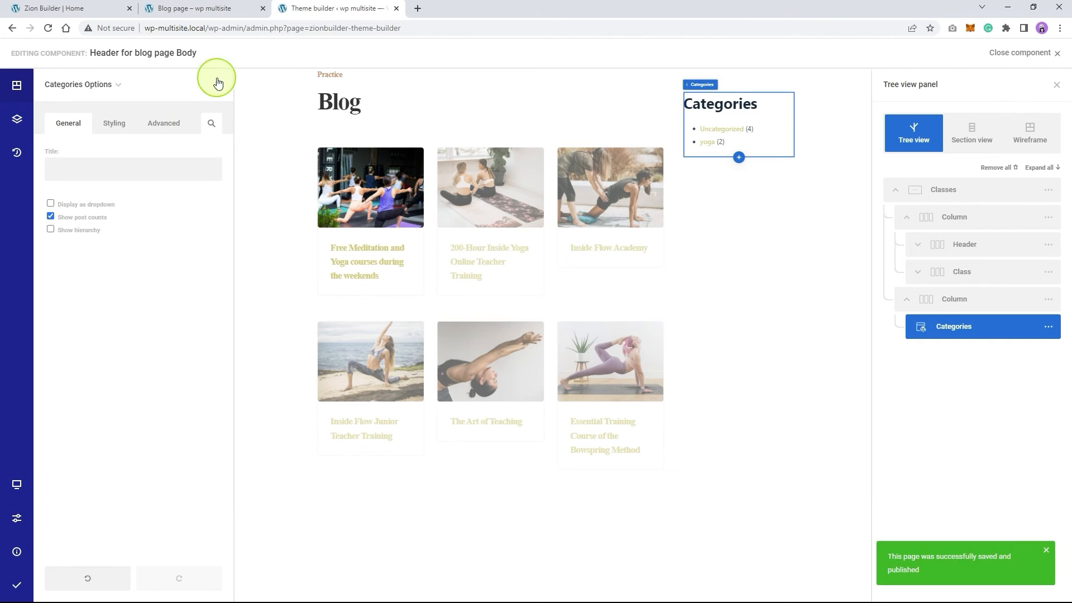
# Reload the live blog page and check how the post grid and Categories column look
pyautogui.click(211, 8)
pyautogui.rightClick(166, 273)
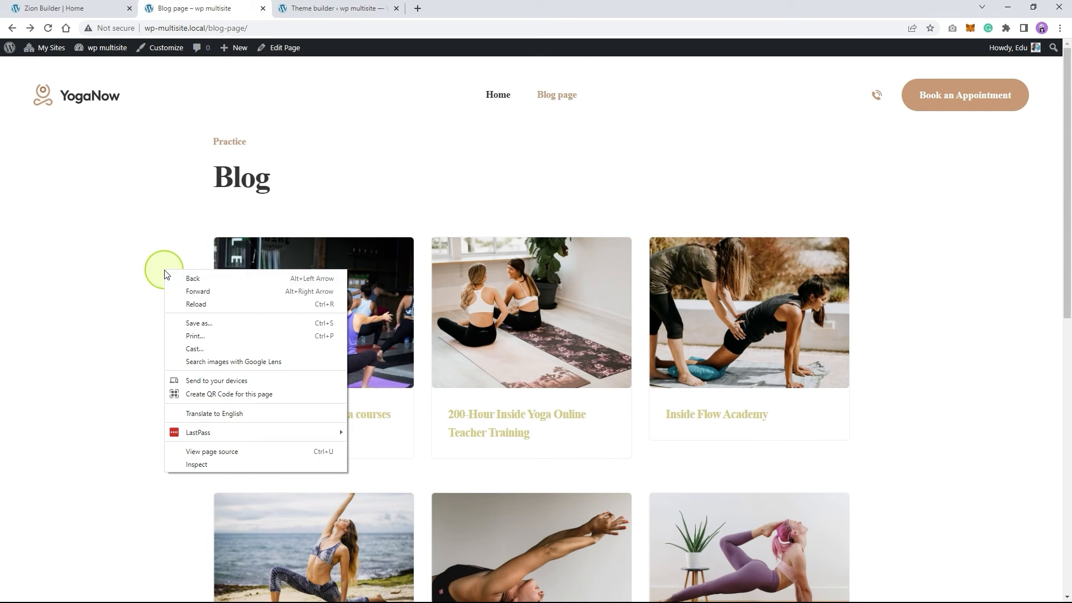
pyautogui.click(195, 304)
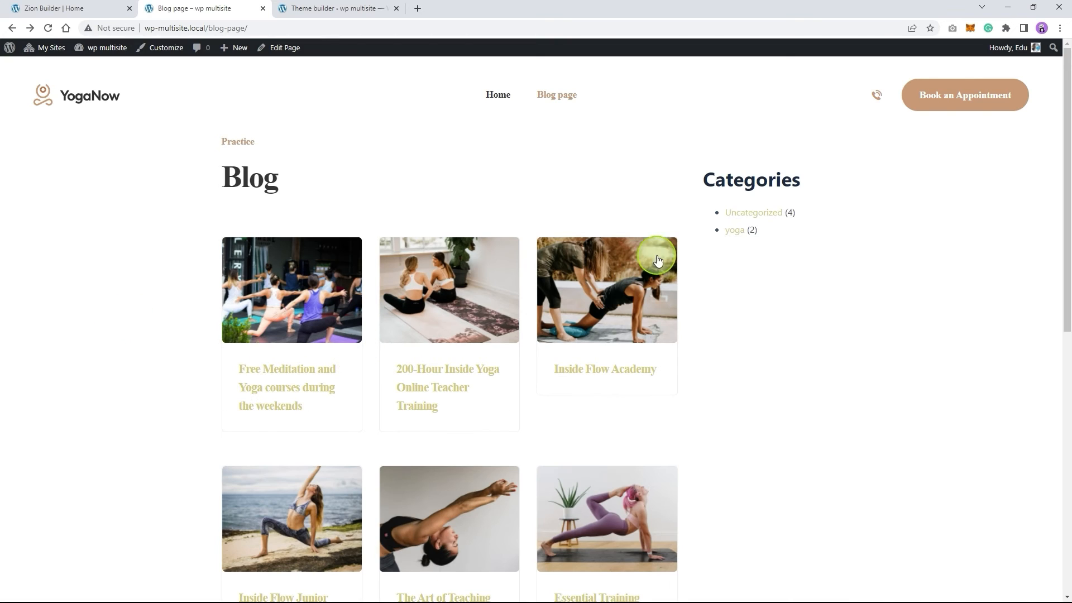
pyautogui.scroll(-8, 809, 383)
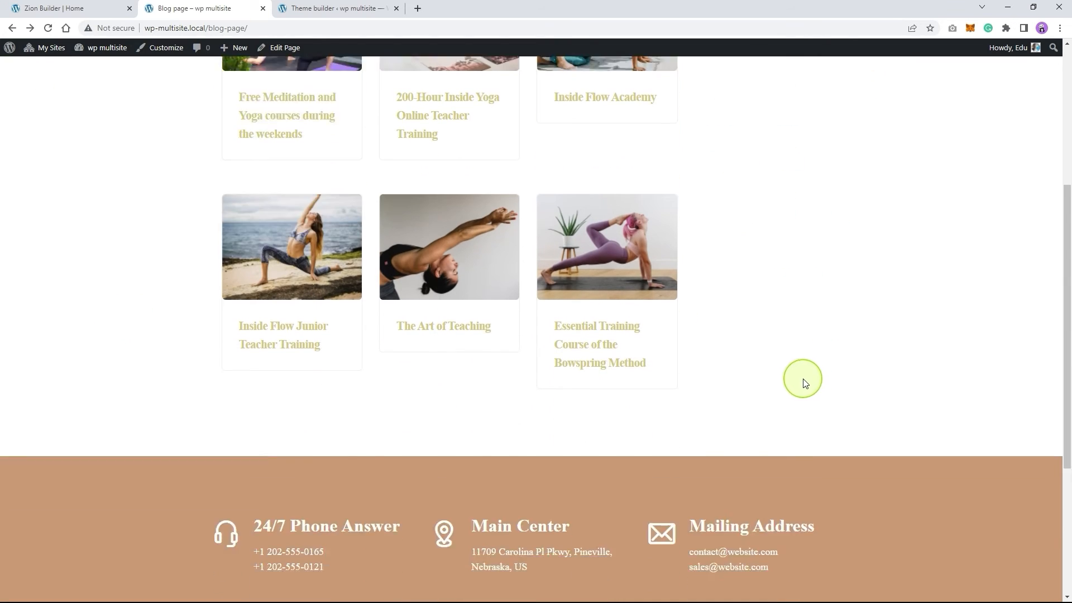
pyautogui.scroll(7, 761, 411)
pyautogui.scroll(1, 737, 399)
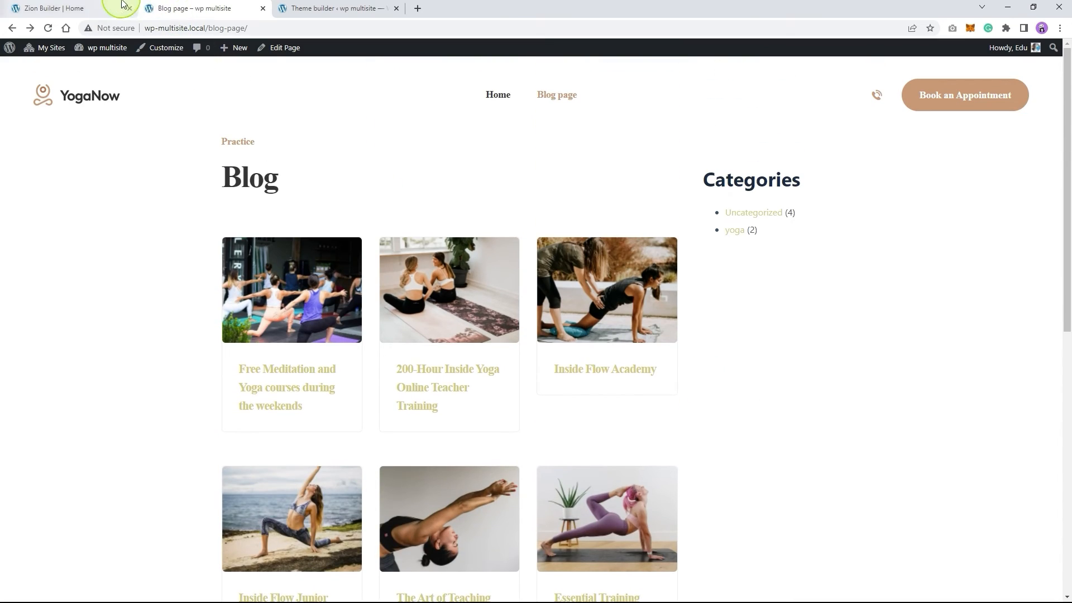
# Return to the theme builder, set the Classes section's inner content width to 1400px and save the template
pyautogui.click(358, 8)
pyautogui.click(288, 267)
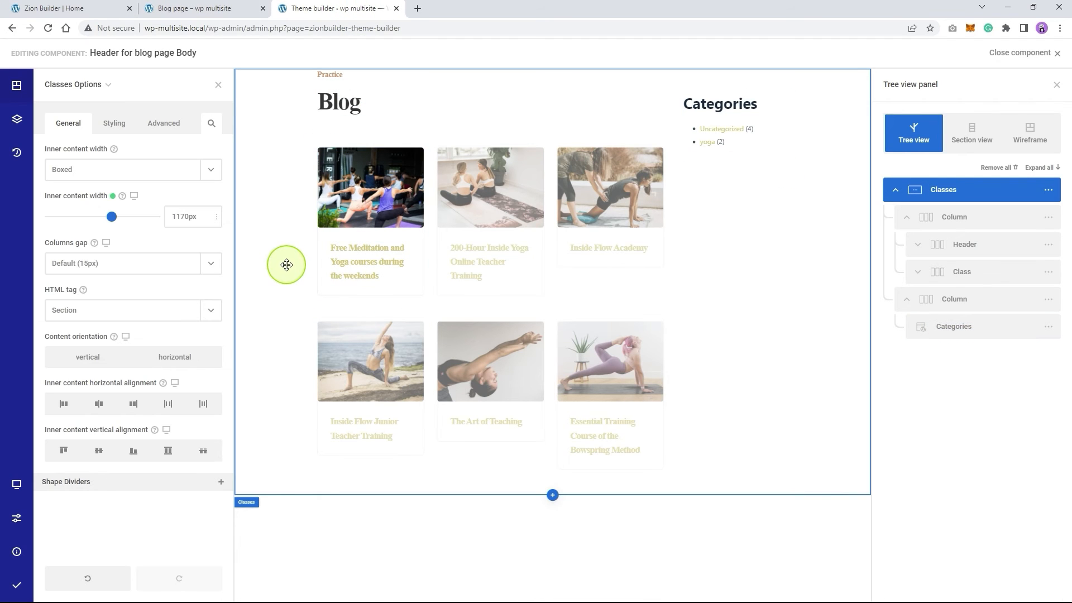
pyautogui.moveTo(112, 216)
pyautogui.mouseDown()
pyautogui.moveTo(125, 222)
pyautogui.moveTo(120, 212)
pyautogui.mouseUp()
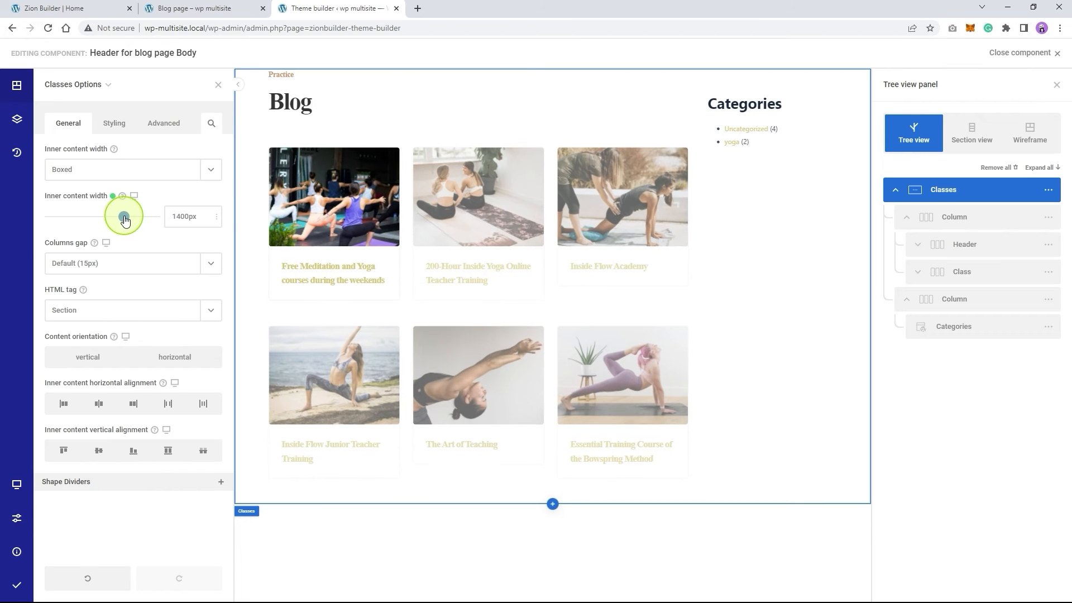
pyautogui.click(8, 578)
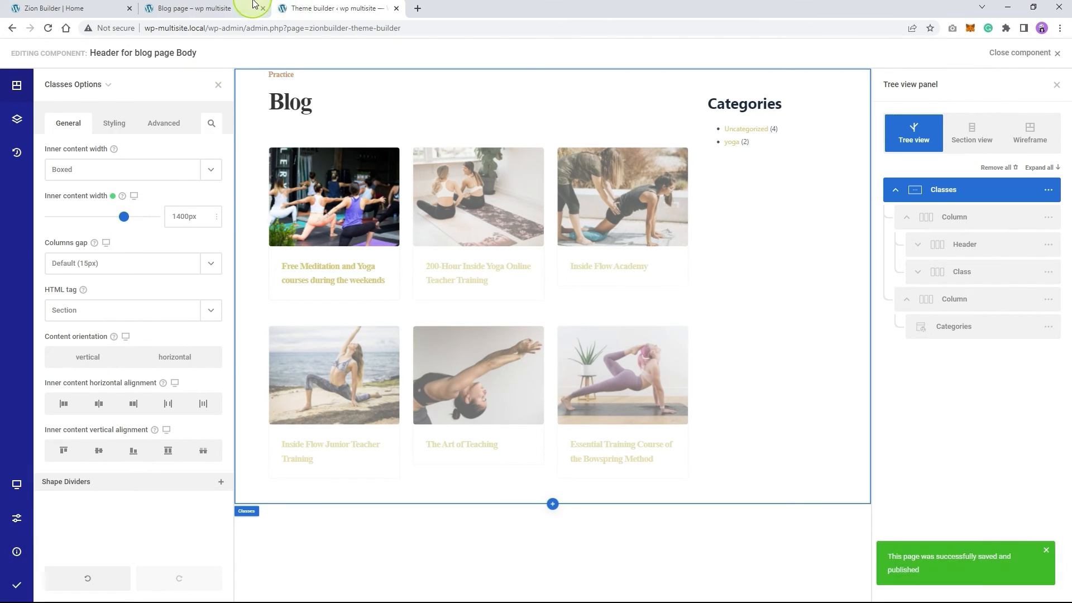
# Reload the live blog page again and review the widened layout from header to footer
pyautogui.click(245, 8)
pyautogui.rightClick(116, 331)
pyautogui.click(141, 366)
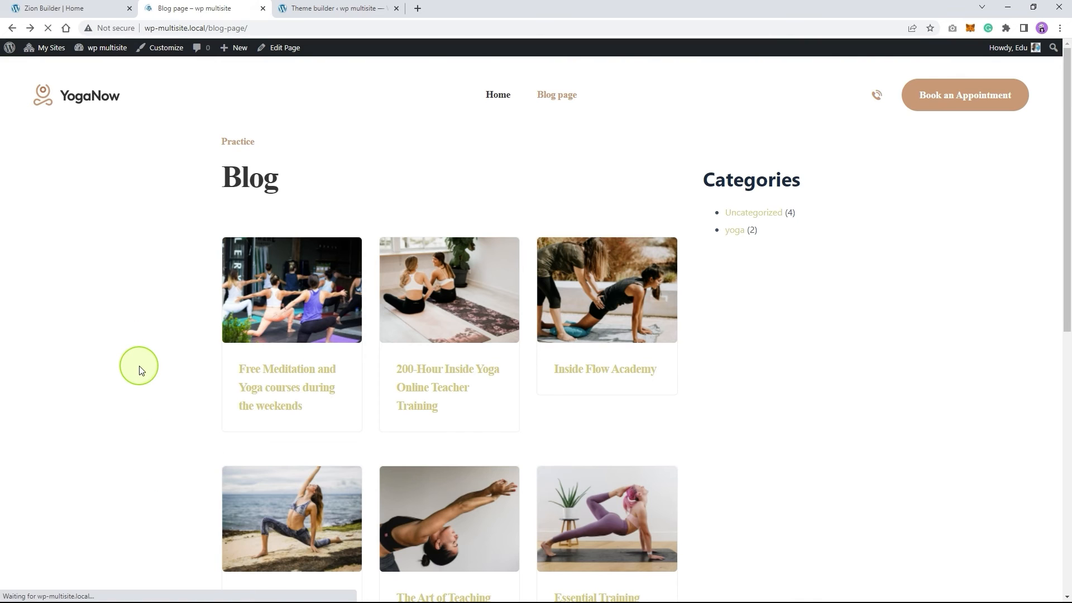
pyautogui.scroll(-4, 821, 360)
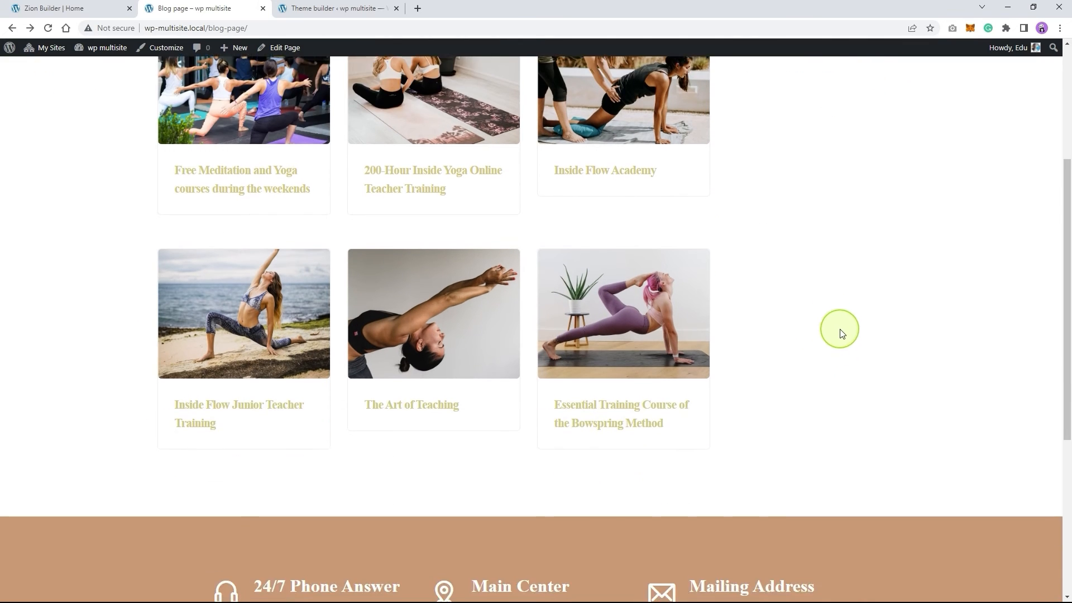
pyautogui.scroll(4, 838, 335)
pyautogui.scroll(-7, 294, 318)
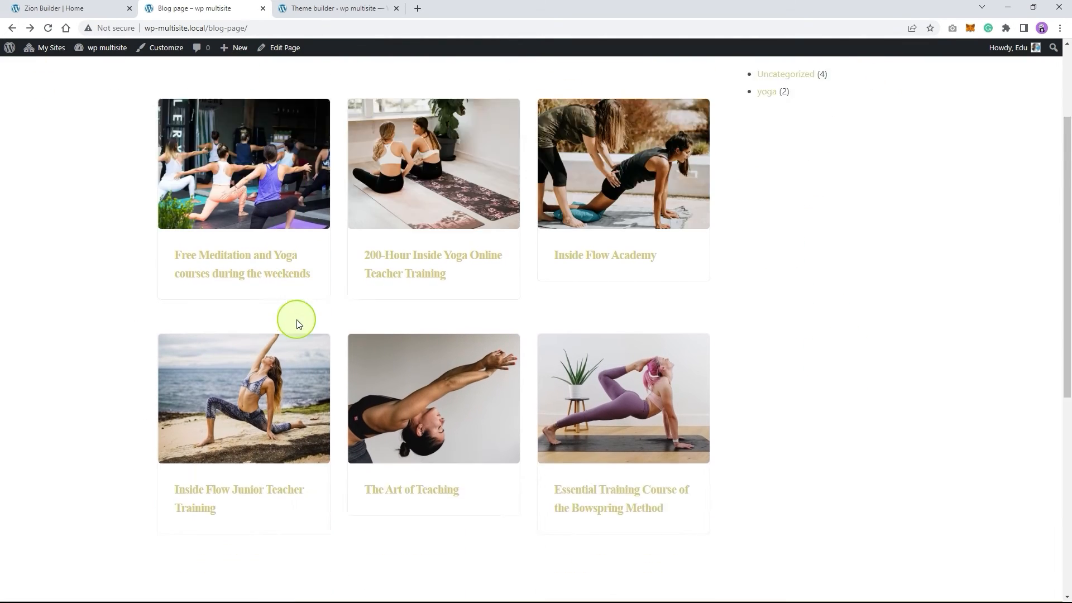
pyautogui.scroll(4, 502, 355)
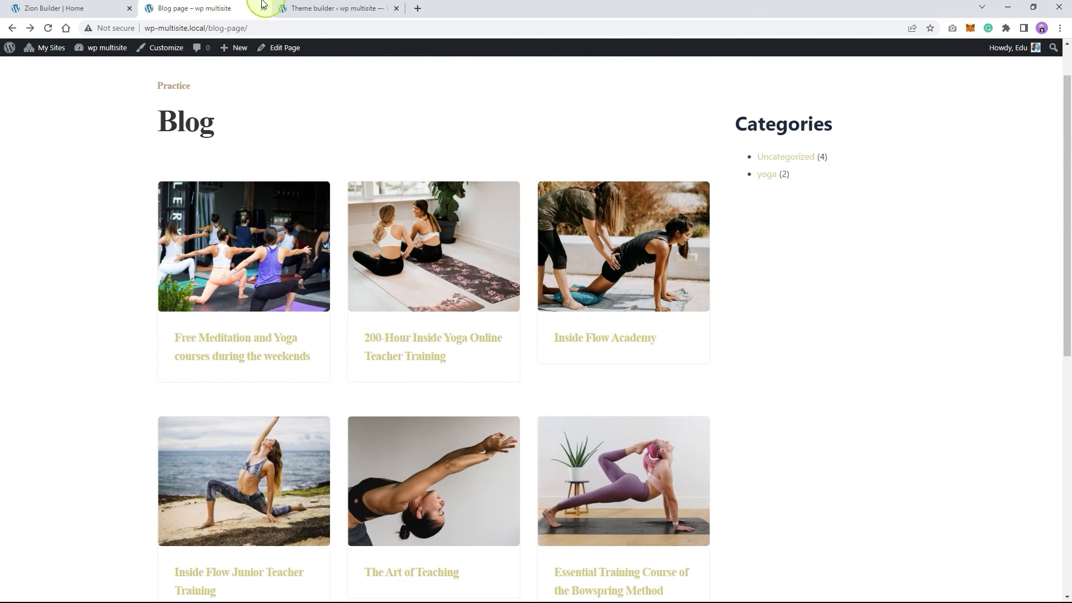
# Return to the theme builder and set the Categories column's background color to #E7E1B7, sampled from the post titles
pyautogui.click(312, 8)
pyautogui.click(778, 246)
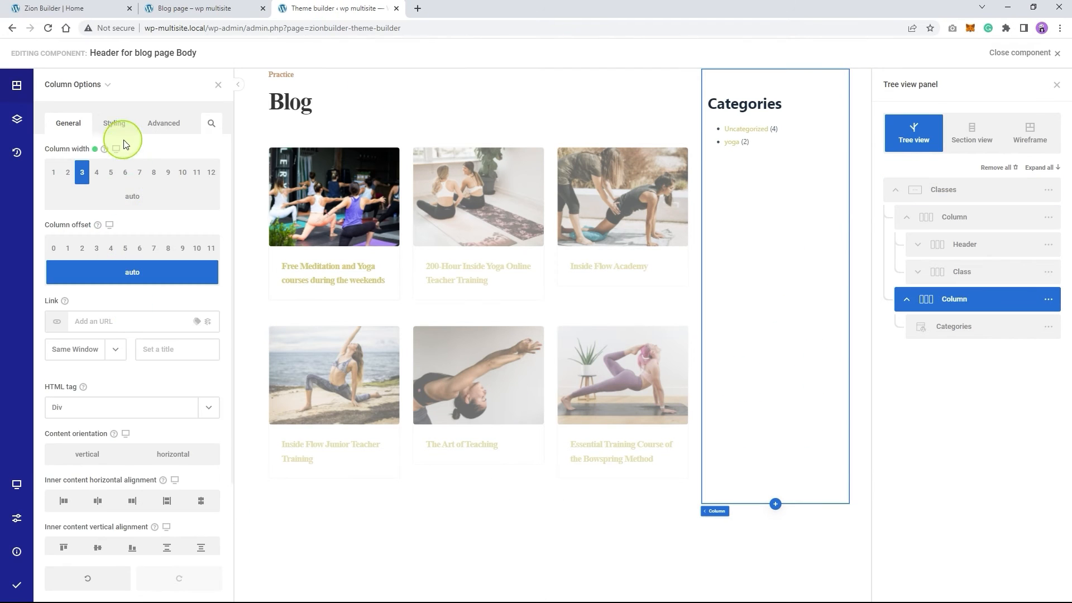
pyautogui.click(114, 123)
pyautogui.click(110, 170)
pyautogui.click(127, 216)
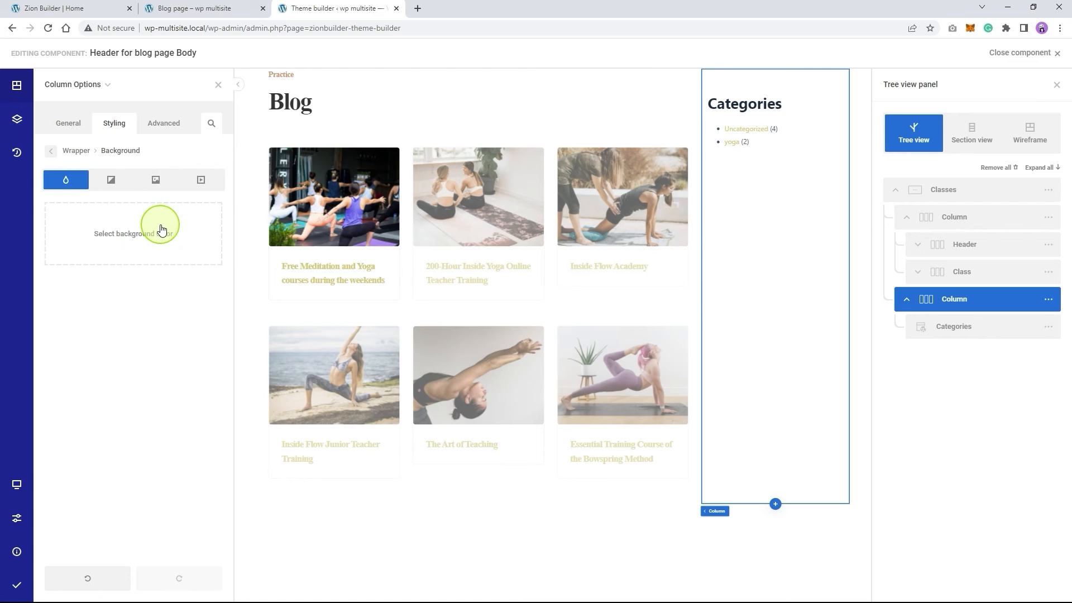
pyautogui.click(161, 234)
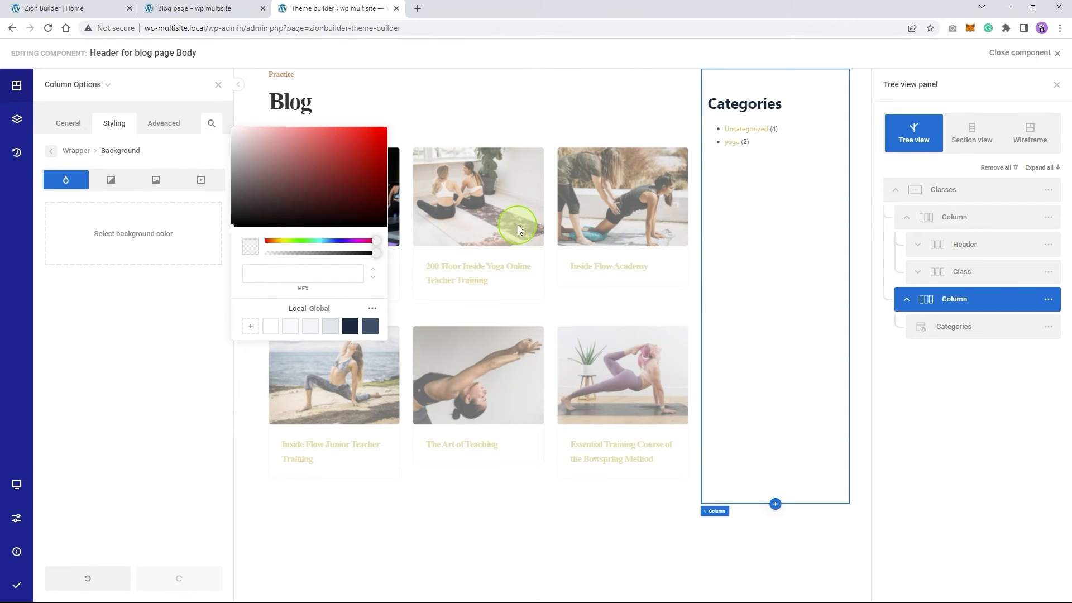
pyautogui.hotkey('ctrl', 'alt', '5')
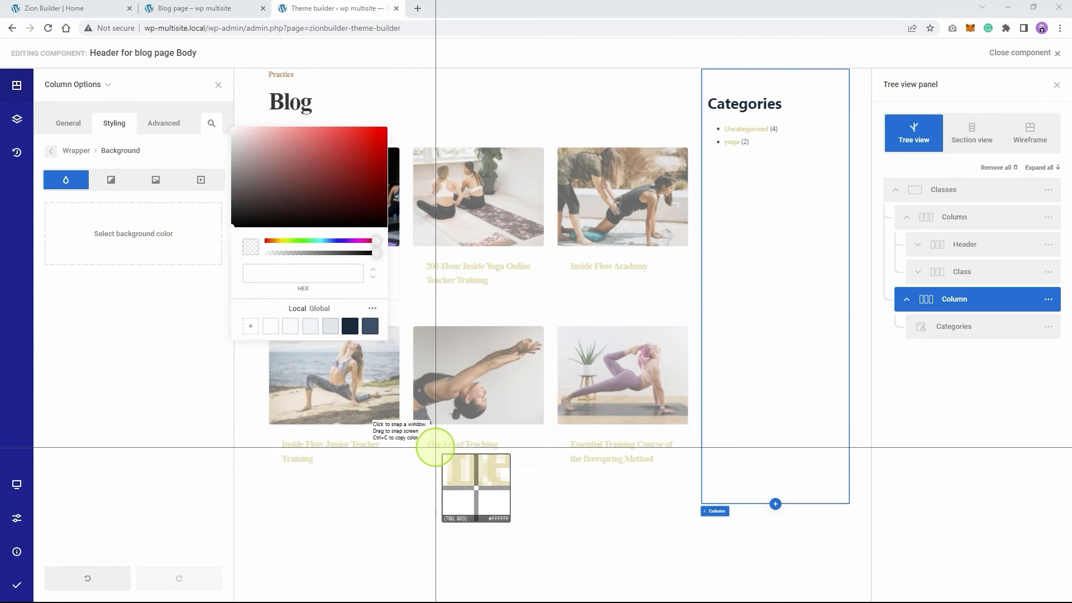
pyautogui.hotkey('ctrl', 'c')
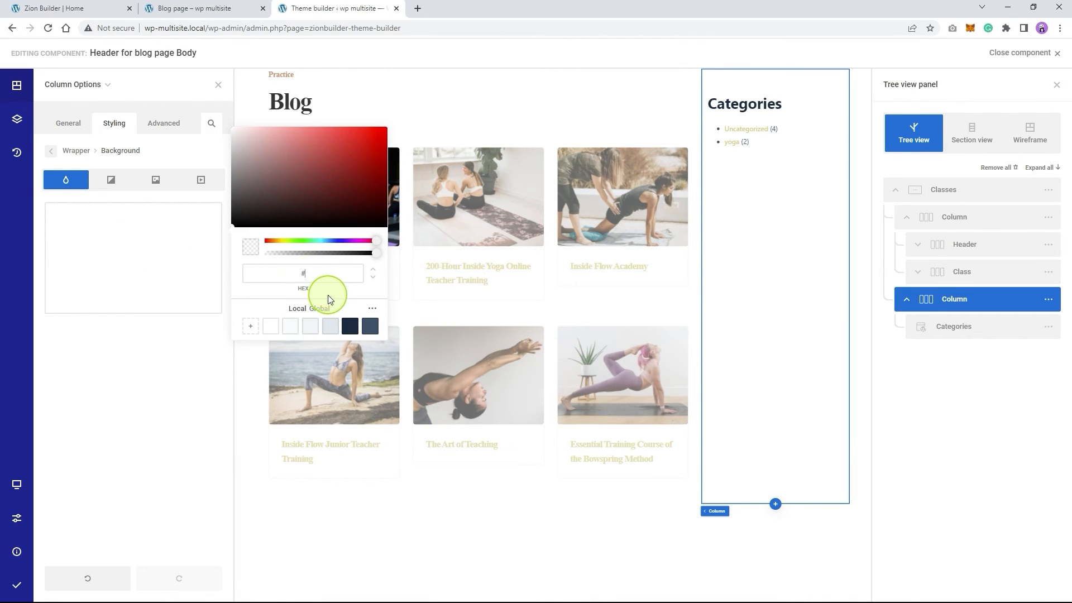
pyautogui.hotkey('ctrl', 'v')
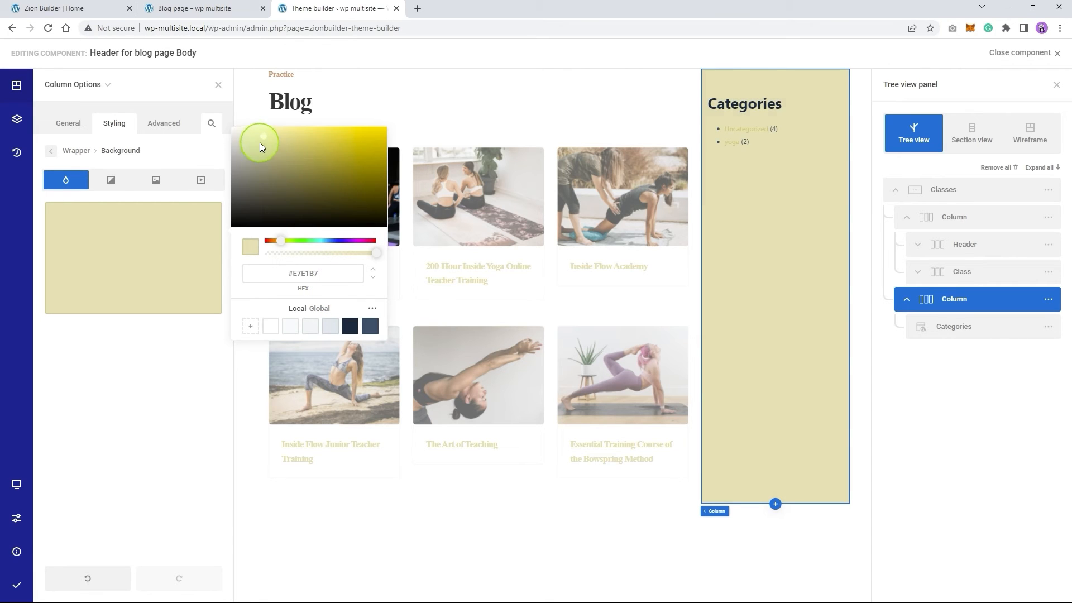
# Lighten the Categories column's background color to #f1eae0 and save the template
pyautogui.moveTo(260, 142); pyautogui.dragTo(239, 135)
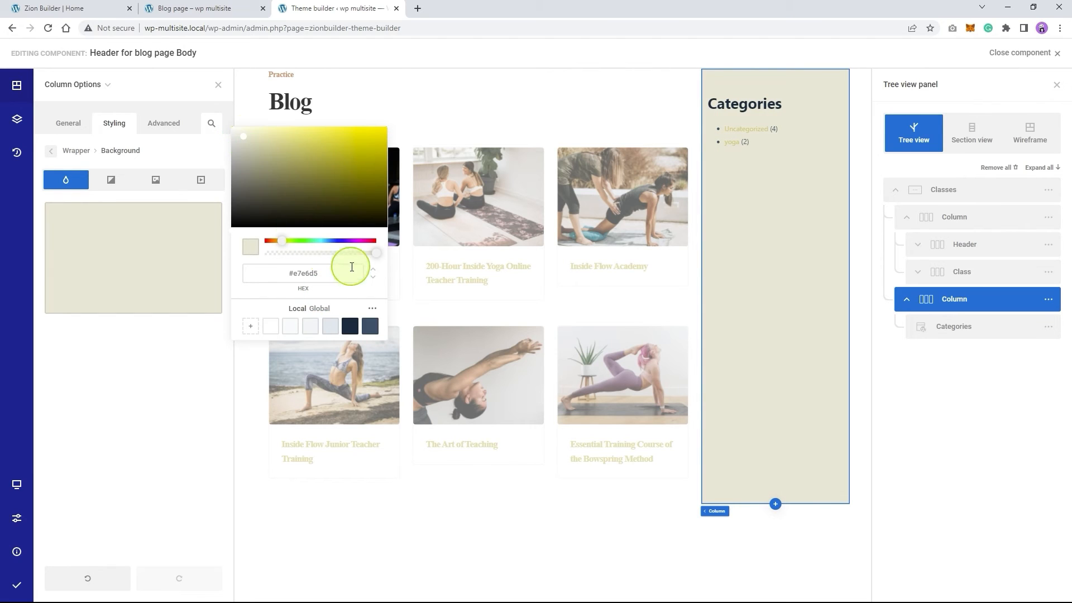
pyautogui.moveTo(281, 243); pyautogui.dragTo(279, 241)
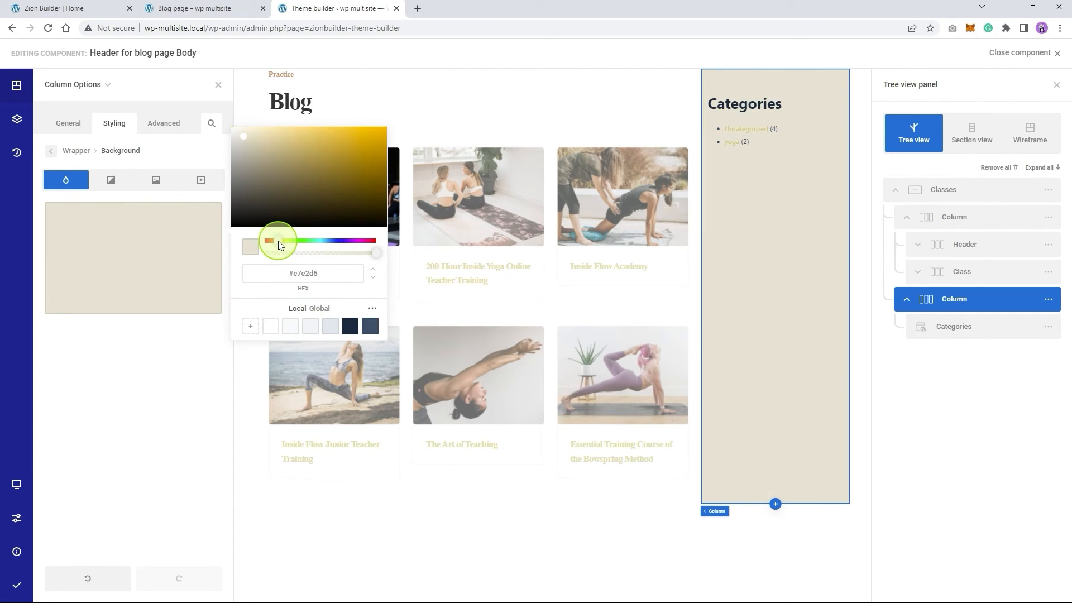
pyautogui.moveTo(248, 138); pyautogui.dragTo(248, 134)
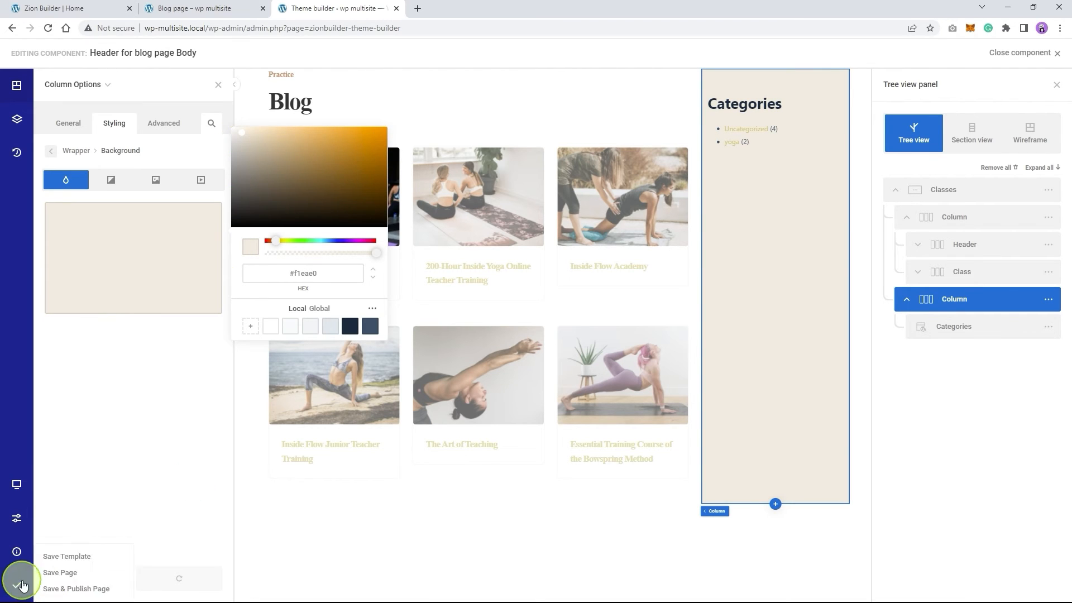
pyautogui.click(20, 584)
# Reload the live blog page and review the Categories column's background alongside the post grid
pyautogui.click(205, 5)
pyautogui.rightClick(127, 328)
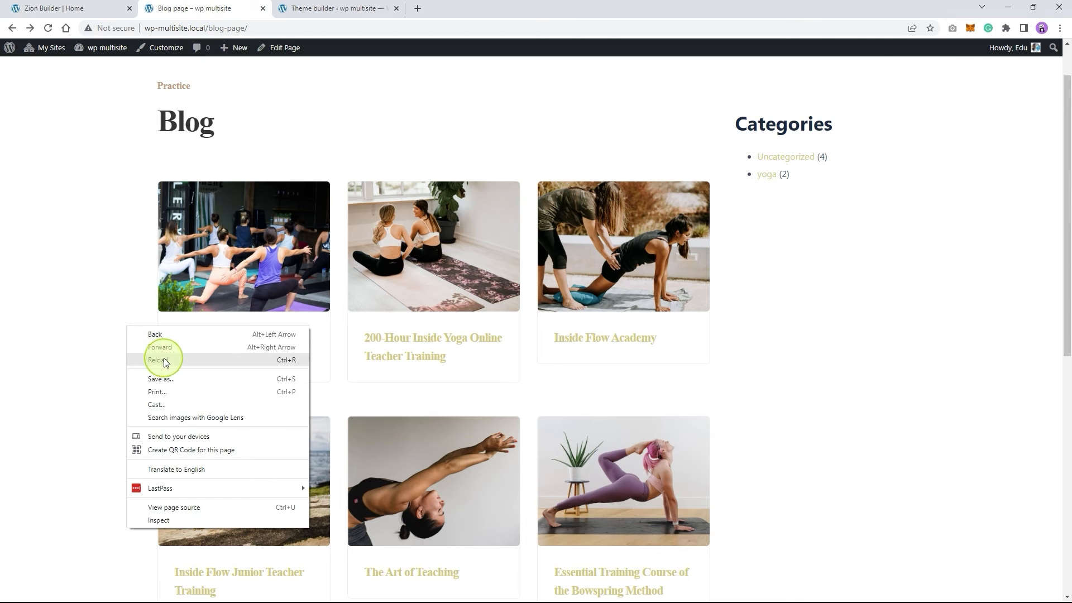
pyautogui.click(163, 357)
pyautogui.scroll(-5, 479, 342)
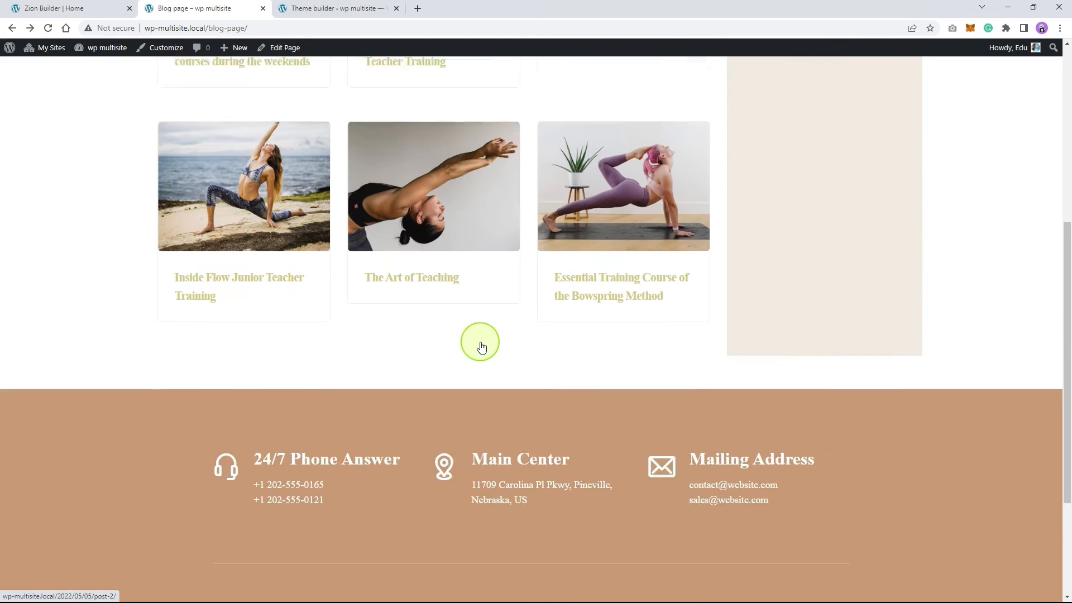
pyautogui.scroll(6, 478, 342)
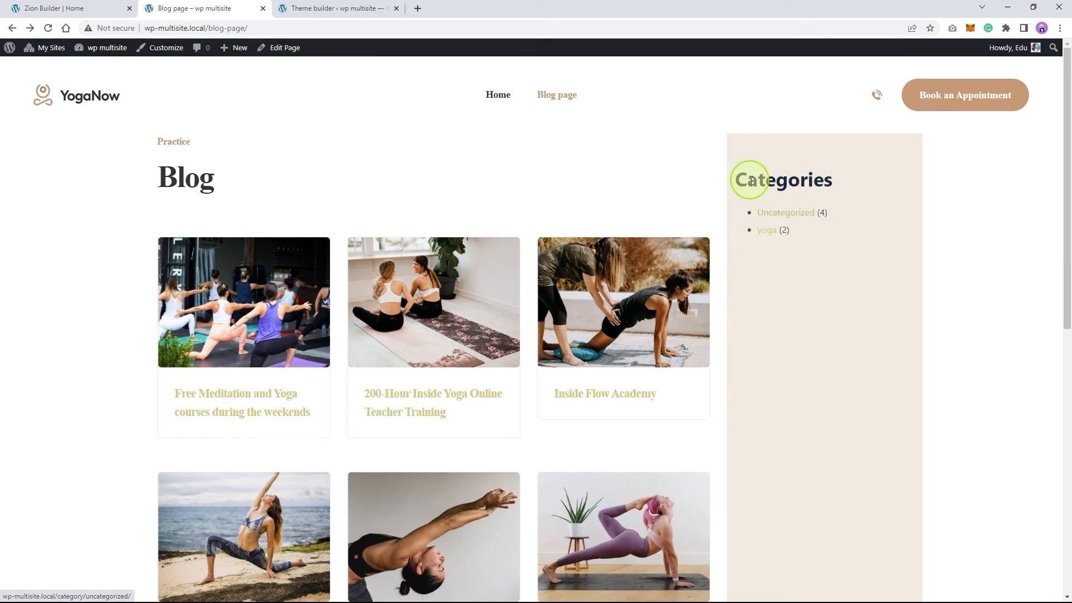
pyautogui.moveTo(759, 179); pyautogui.dragTo(845, 175)
pyautogui.click(903, 203)
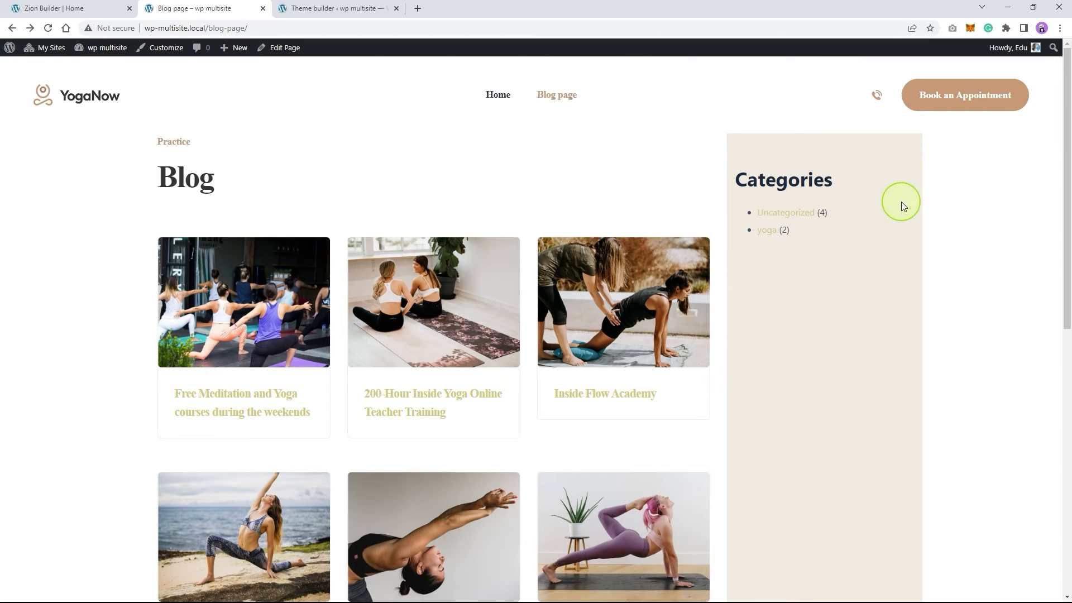
pyautogui.scroll(-8, 692, 352)
pyautogui.scroll(10, 690, 348)
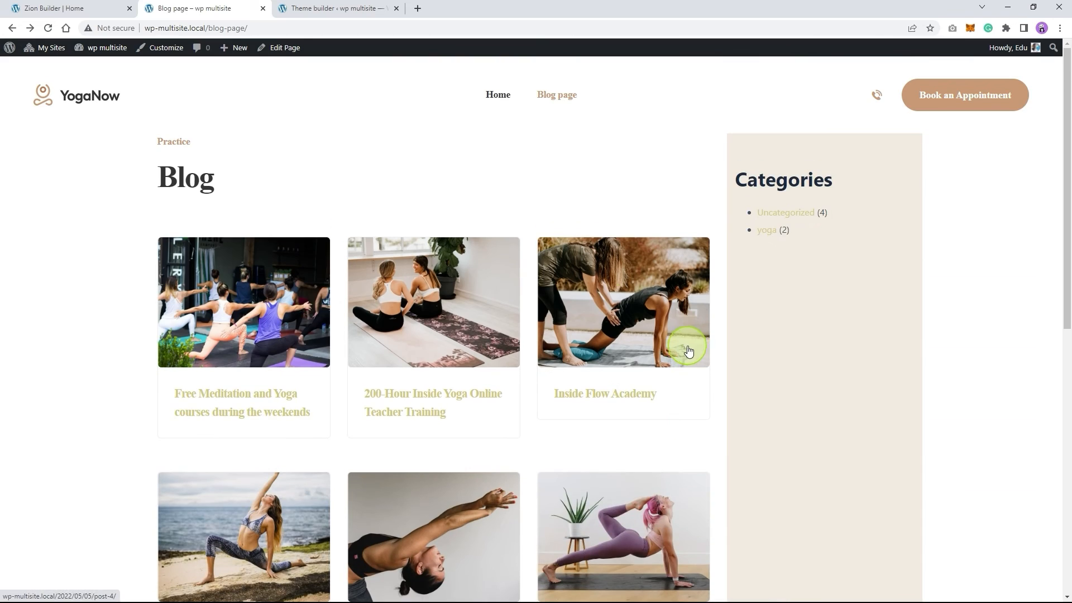
# Return to the theme builder and remove the background color from the Categories column
pyautogui.click(333, 7)
pyautogui.click(729, 222)
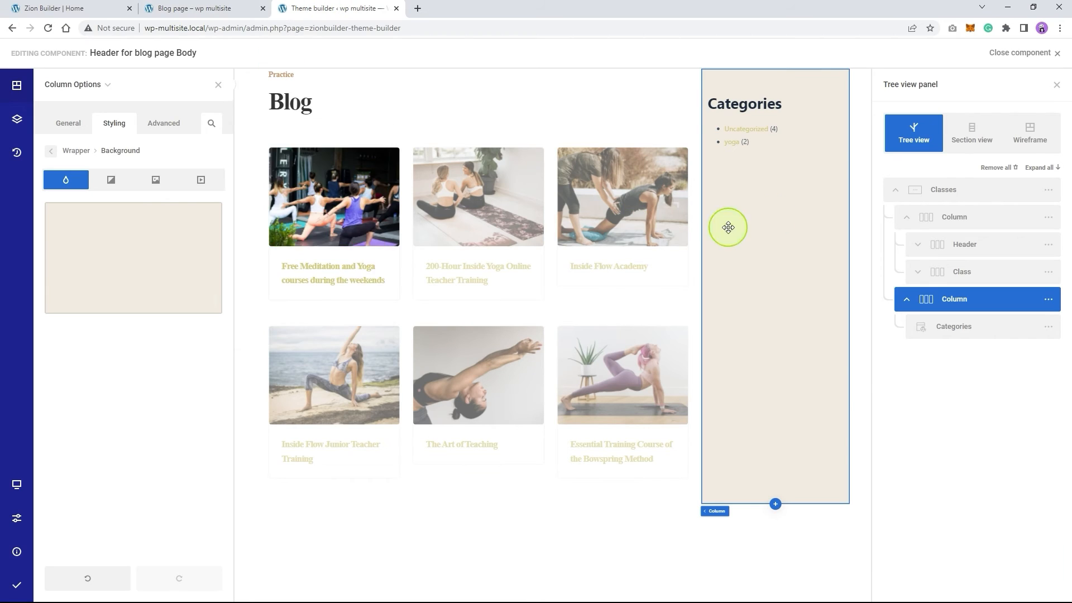
pyautogui.click(109, 261)
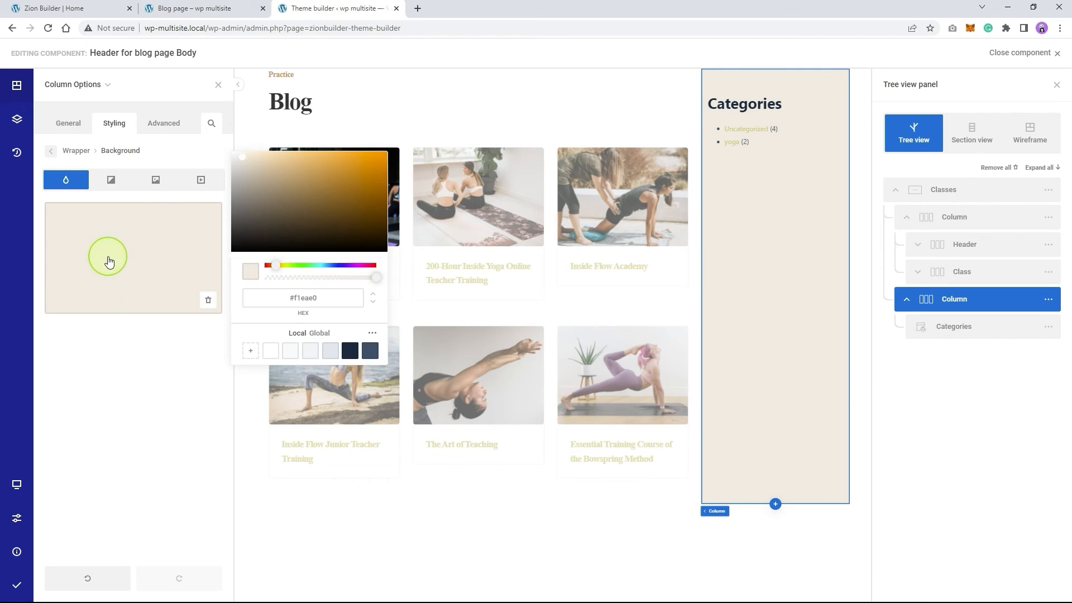
pyautogui.click(144, 327)
pyautogui.click(213, 303)
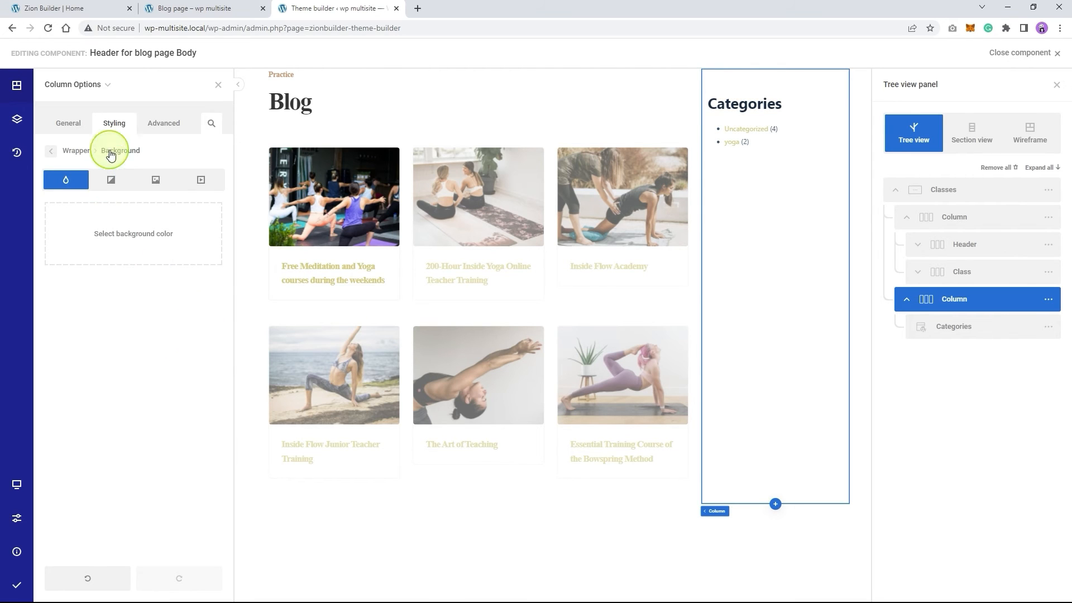
# Add a 1px solid border on the left side of the Categories column only
pyautogui.click(50, 150)
pyautogui.click(70, 282)
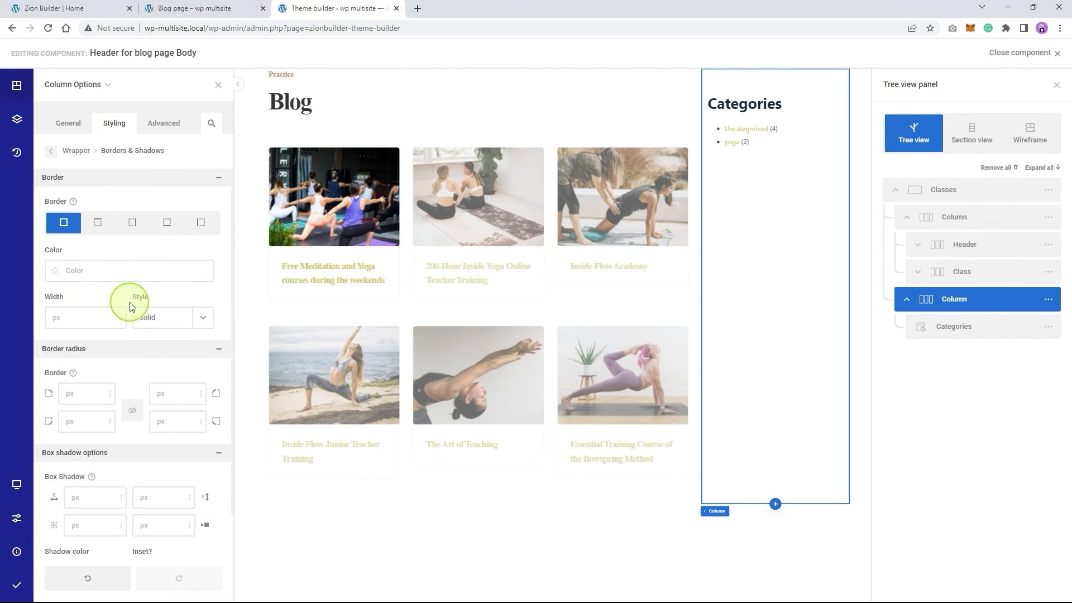
pyautogui.click(201, 222)
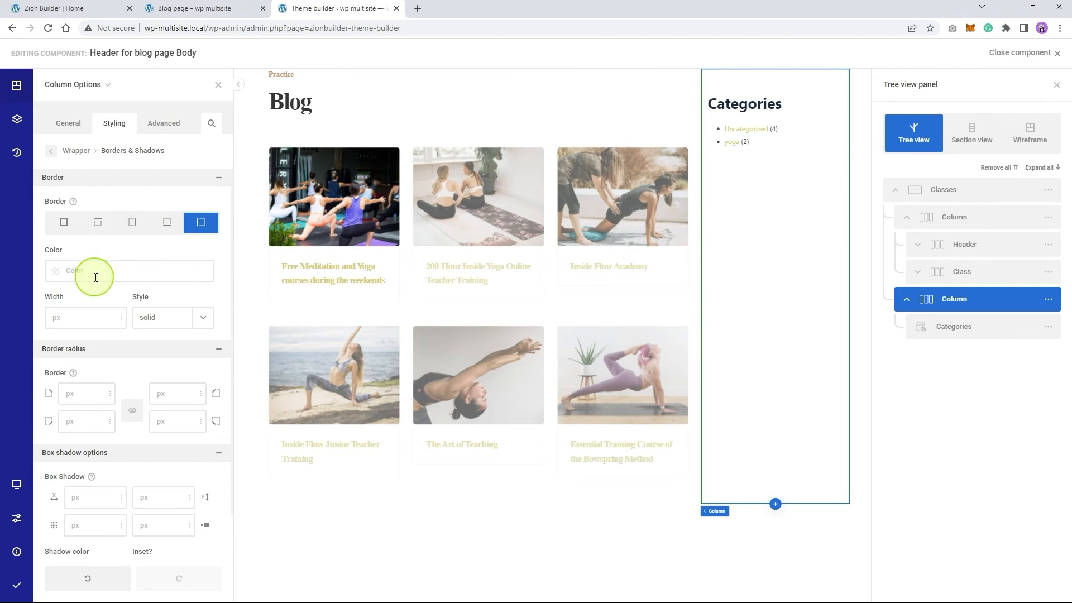
pyautogui.click(90, 319)
pyautogui.write('1')
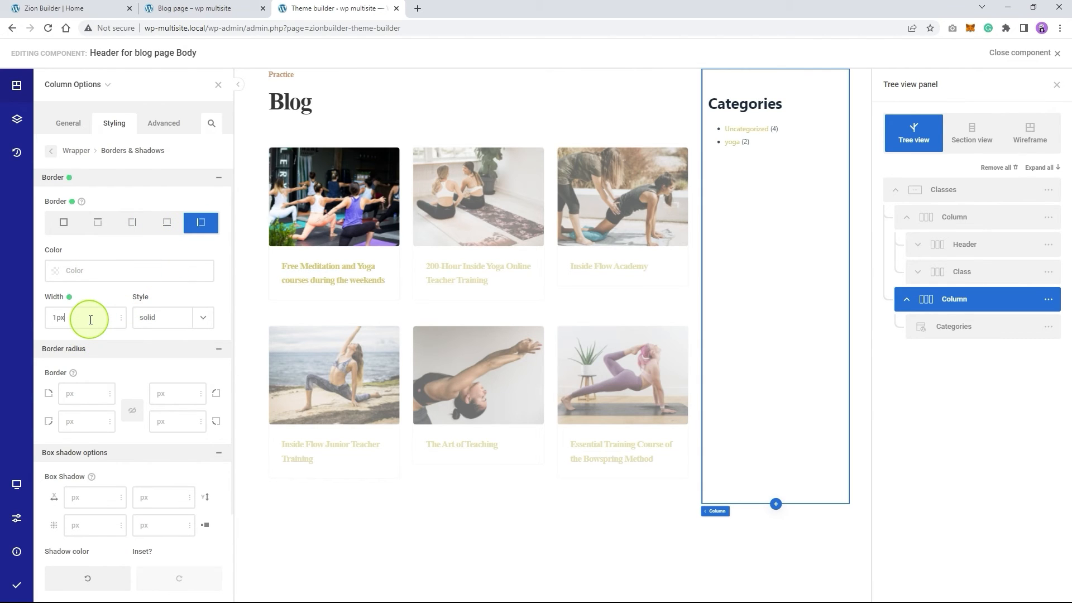
# Set the Categories column's left border color to #e8e8e8 and save the template
pyautogui.click(59, 271)
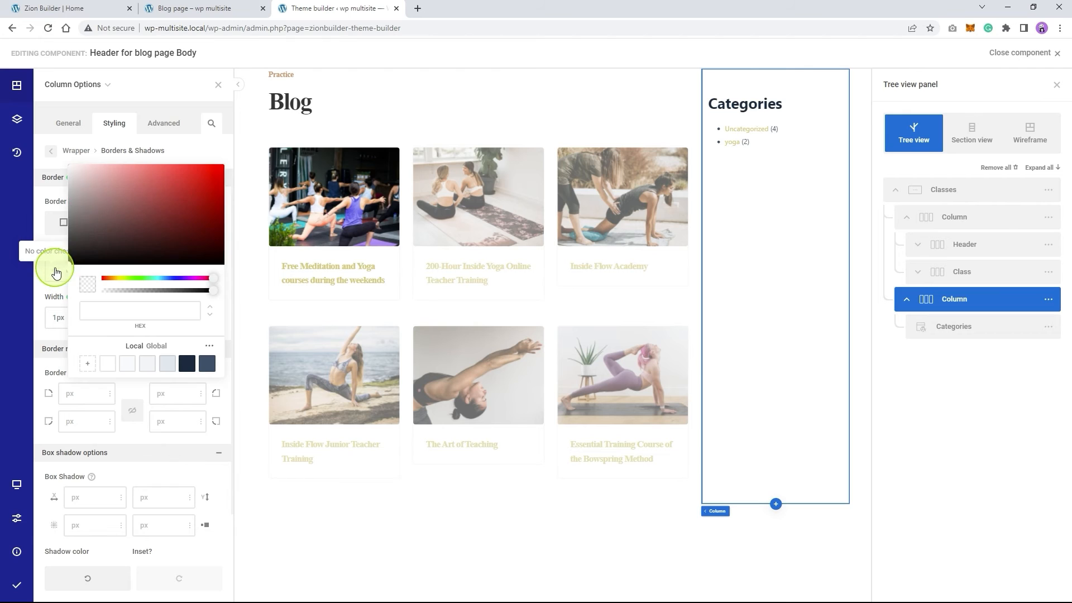
pyautogui.moveTo(65, 180); pyautogui.dragTo(66, 174)
pyautogui.click(18, 588)
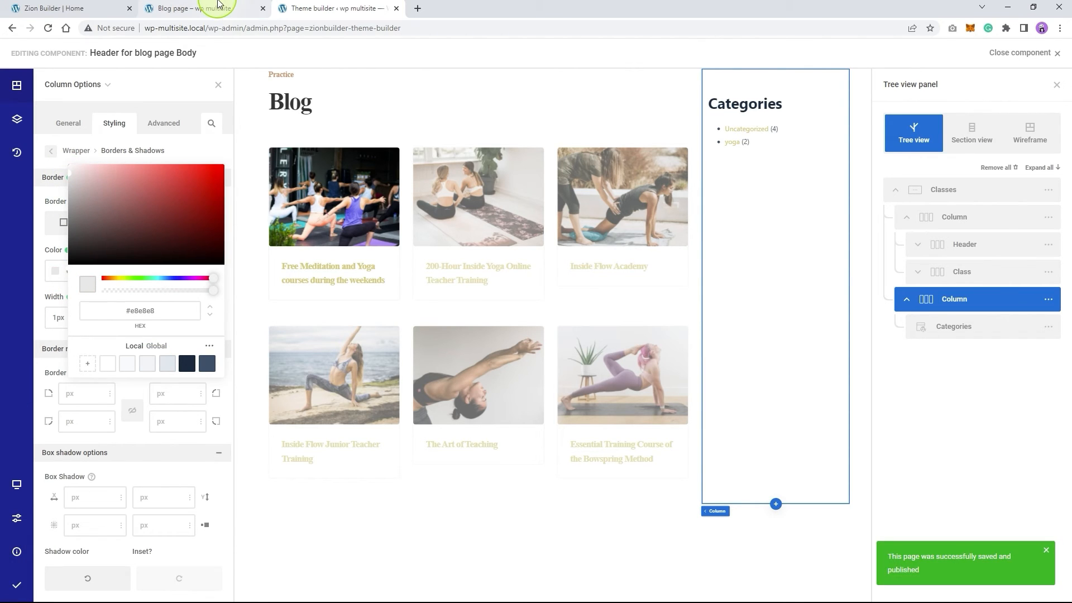
# Reload the live blog page and check the dividing line between the post grid and the Categories column
pyautogui.click(215, 8)
pyautogui.rightClick(162, 222)
pyautogui.click(167, 273)
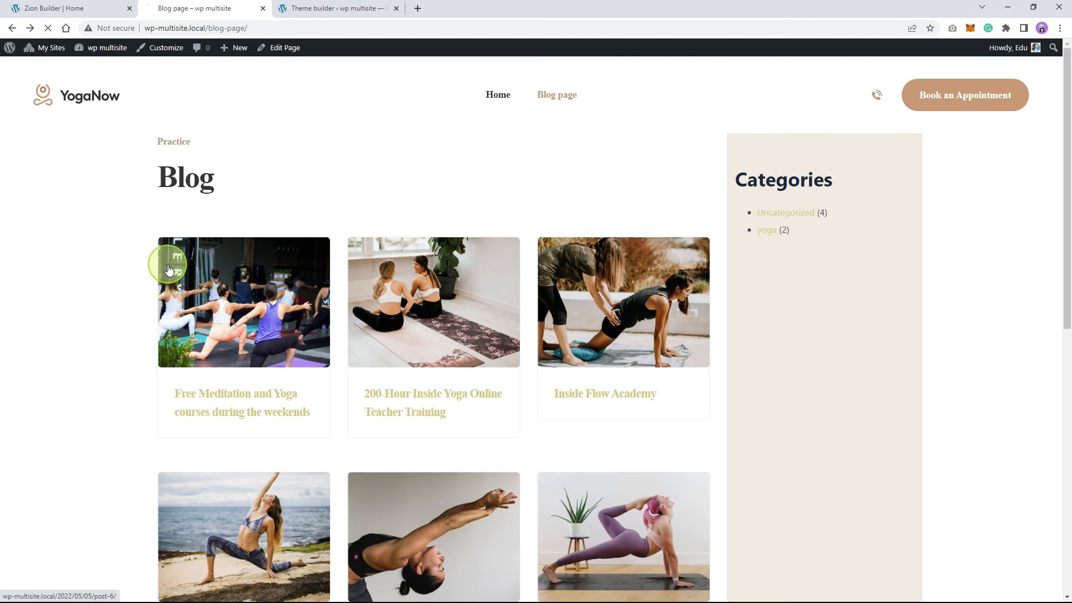
pyautogui.scroll(-4, 744, 257)
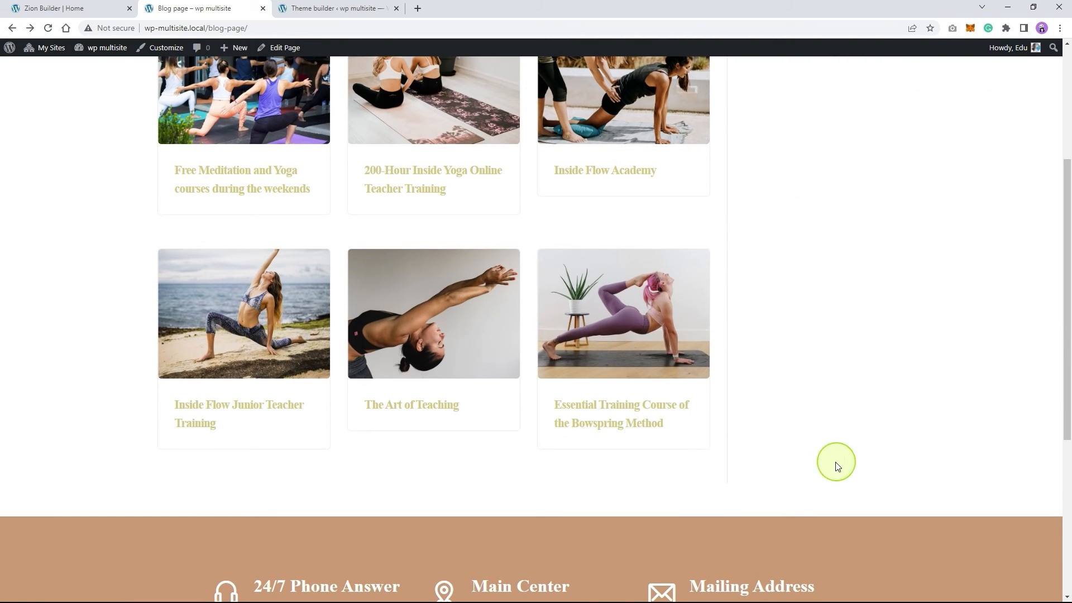
pyautogui.scroll(4, 840, 459)
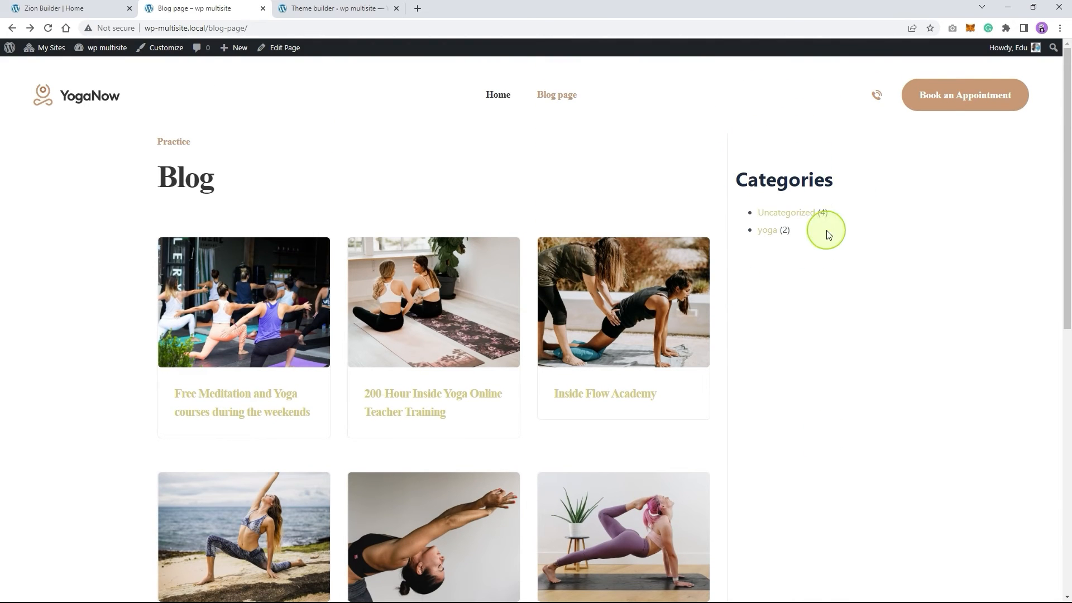
pyautogui.scroll(-1, 784, 148)
pyautogui.scroll(1, 724, 394)
pyautogui.scroll(1, 725, 393)
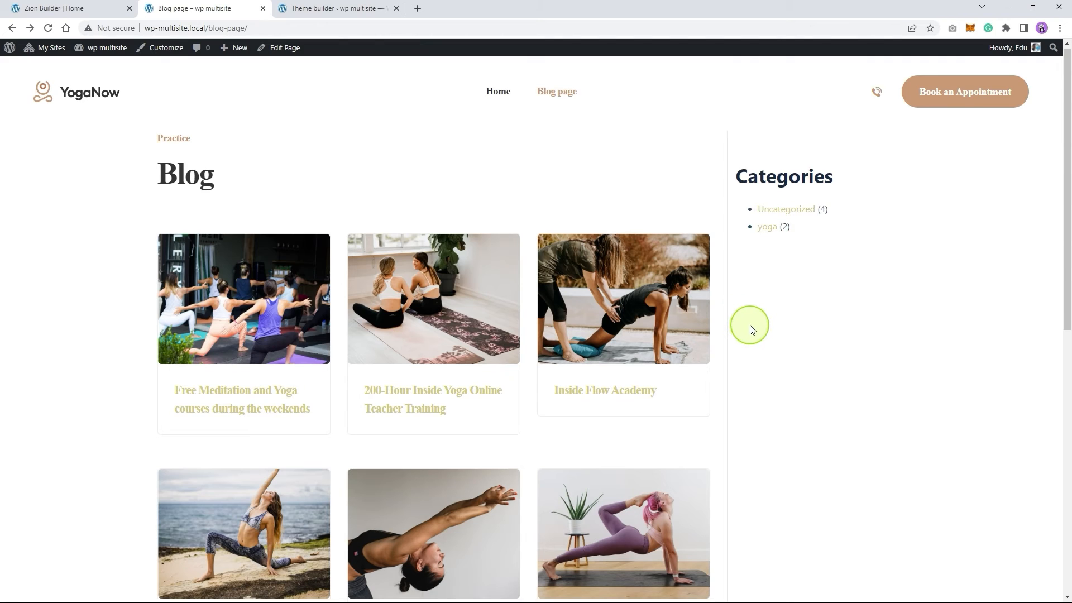
pyautogui.scroll(-1, 750, 325)
pyautogui.scroll(1, 750, 325)
pyautogui.scroll(-3, 401, 349)
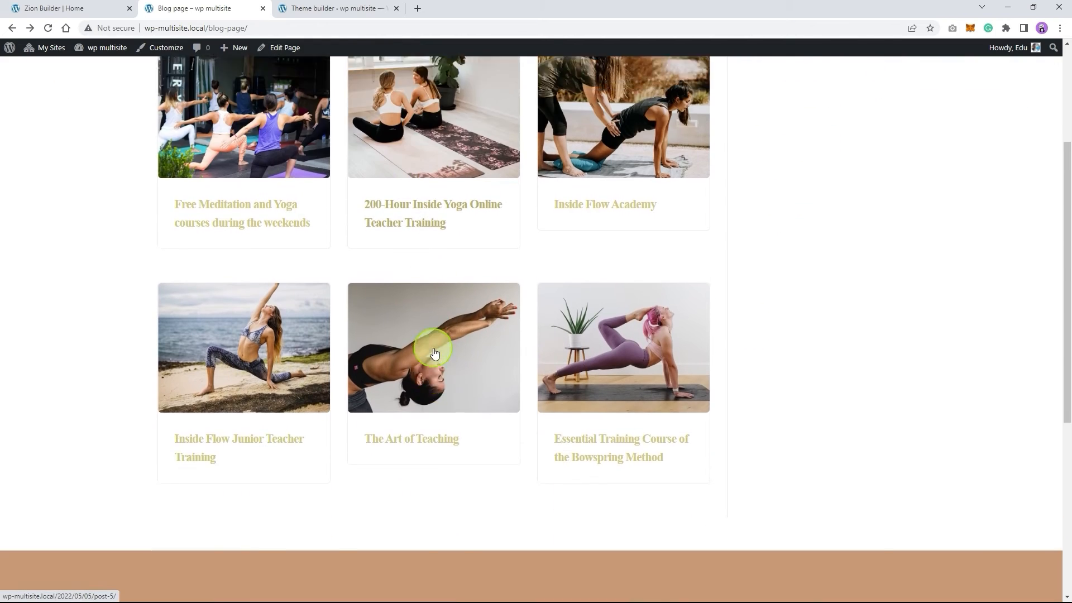
pyautogui.scroll(3, 430, 346)
# Follow the yoga category link on the live page and review the layout of its archive
pyautogui.click(768, 231)
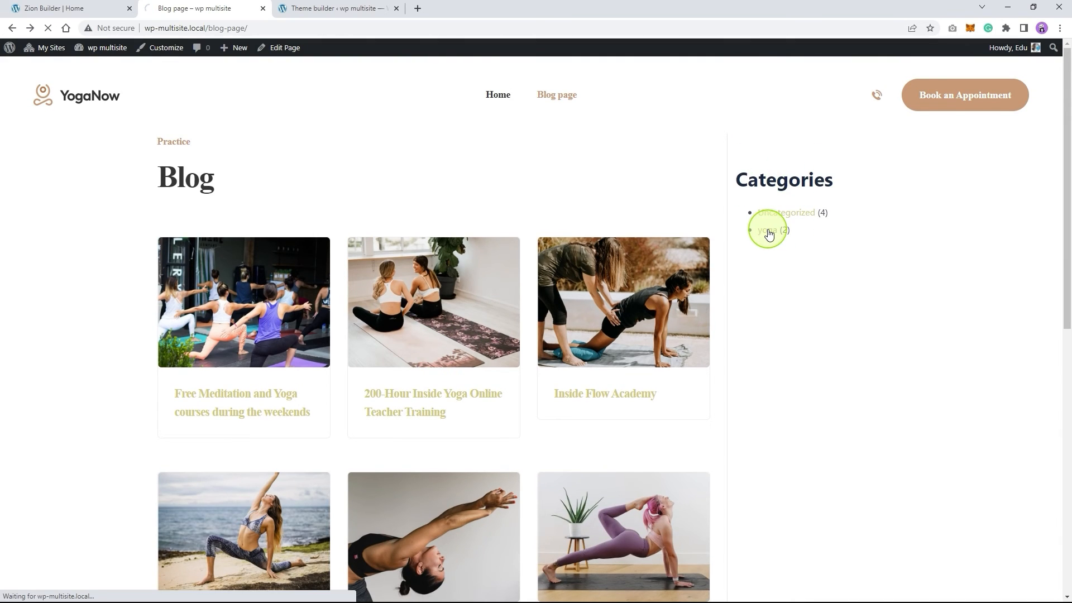
pyautogui.scroll(-20, 430, 279)
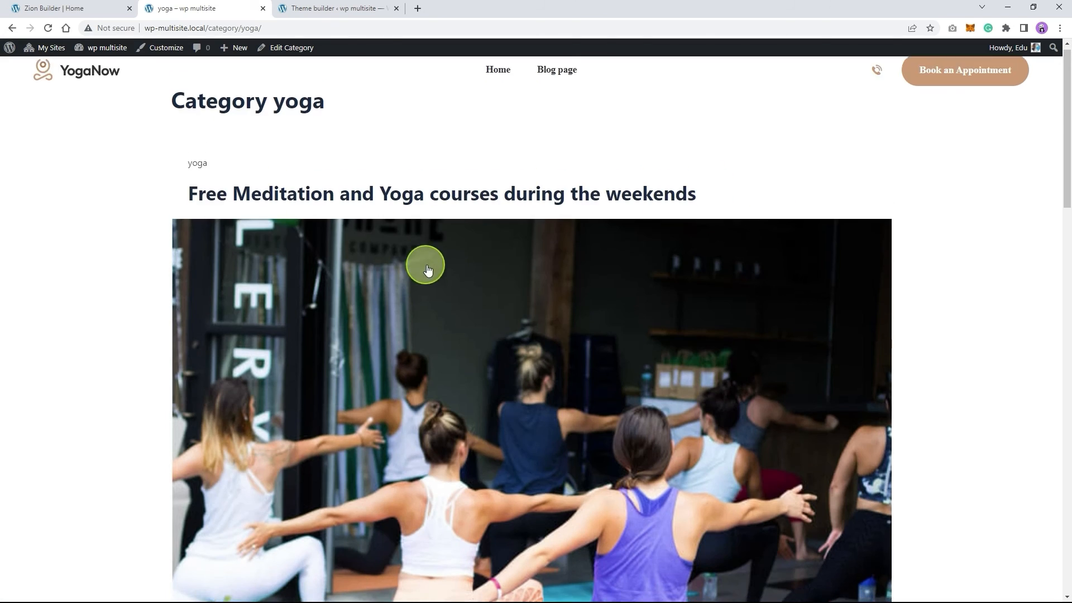
pyautogui.scroll(17, 441, 323)
pyautogui.scroll(5, 443, 323)
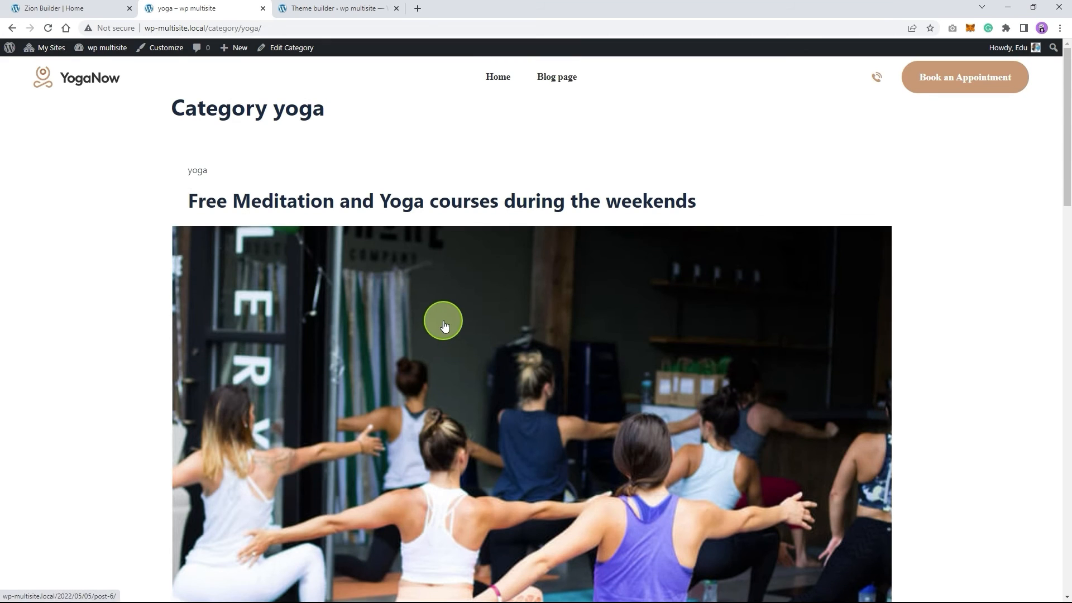
# Go back to the blog page, open the Uncategorized category archive and review its post layout and address
pyautogui.click(11, 28)
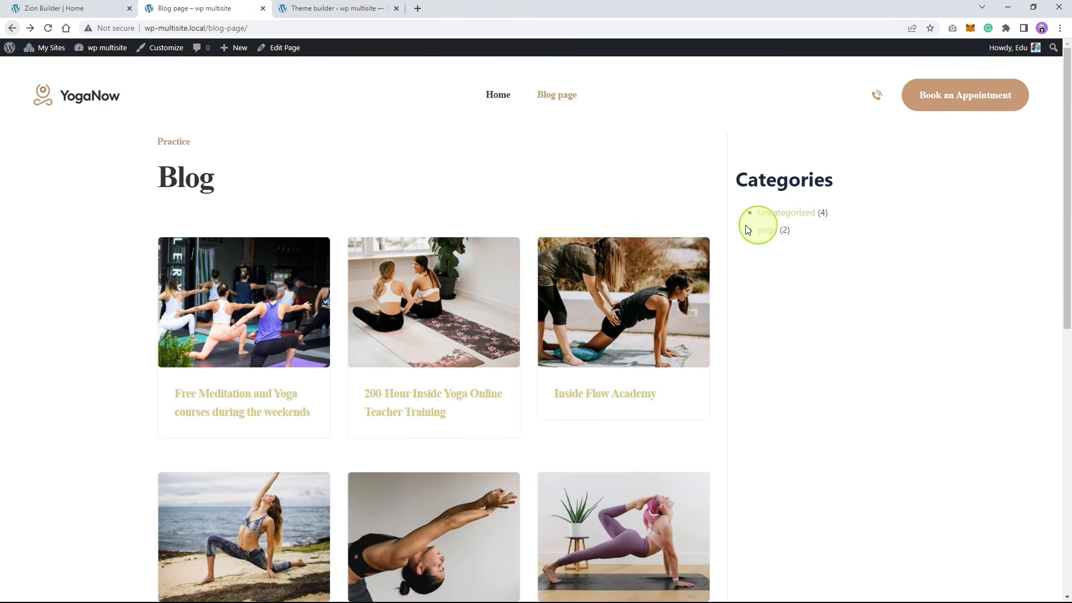
pyautogui.click(782, 212)
pyautogui.scroll(-20, 441, 277)
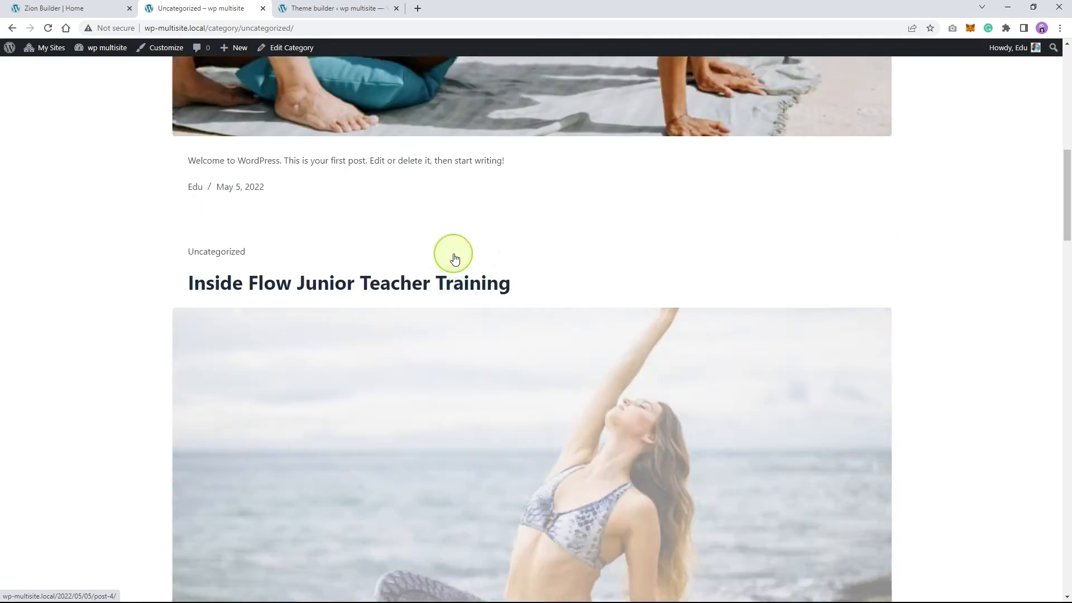
pyautogui.scroll(19, 453, 251)
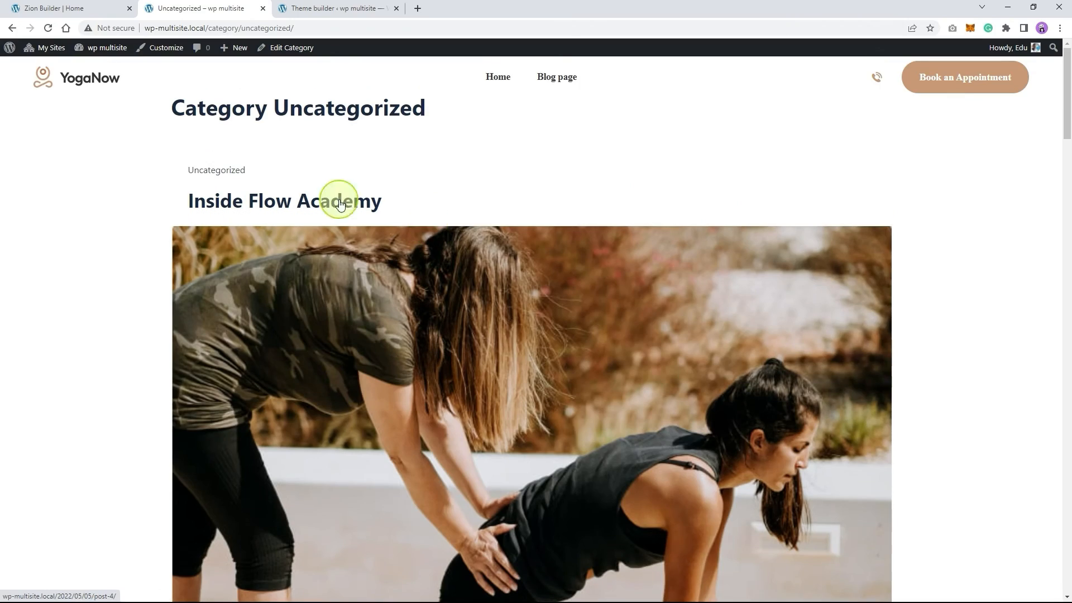
pyautogui.click(12, 27)
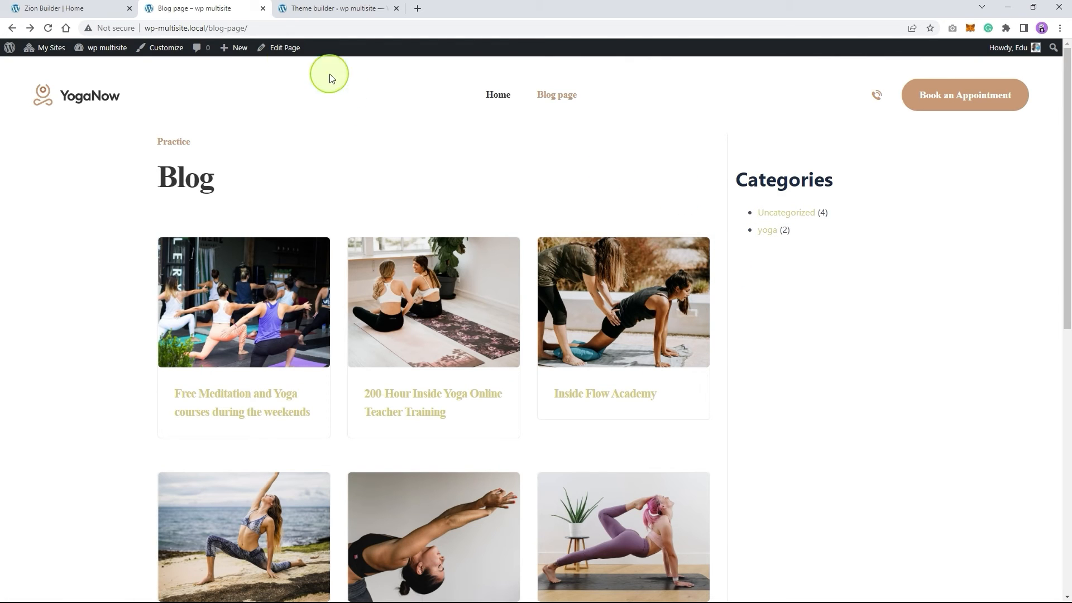
pyautogui.click(771, 216)
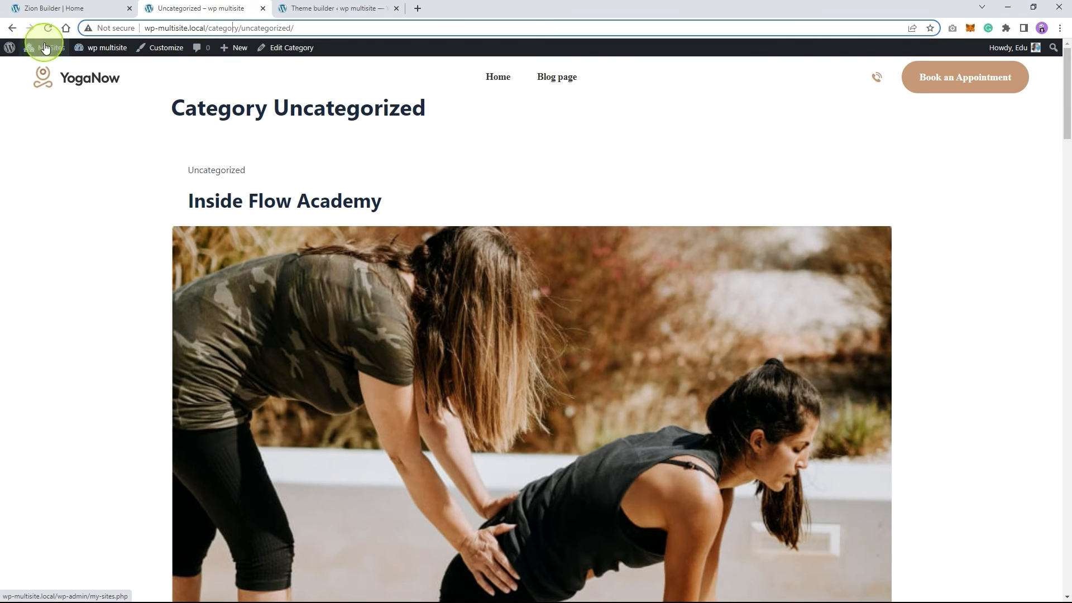
# Return from the live site to the Theme Builder and publish the blog page body component
pyautogui.click(12, 28)
pyautogui.click(329, 8)
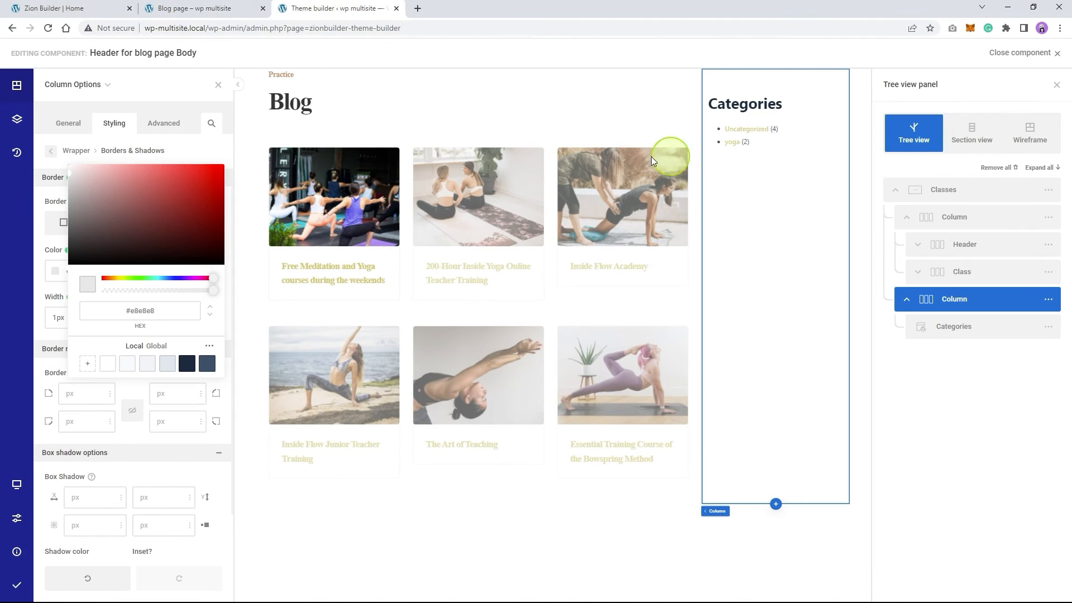
pyautogui.click(16, 552)
pyautogui.click(16, 584)
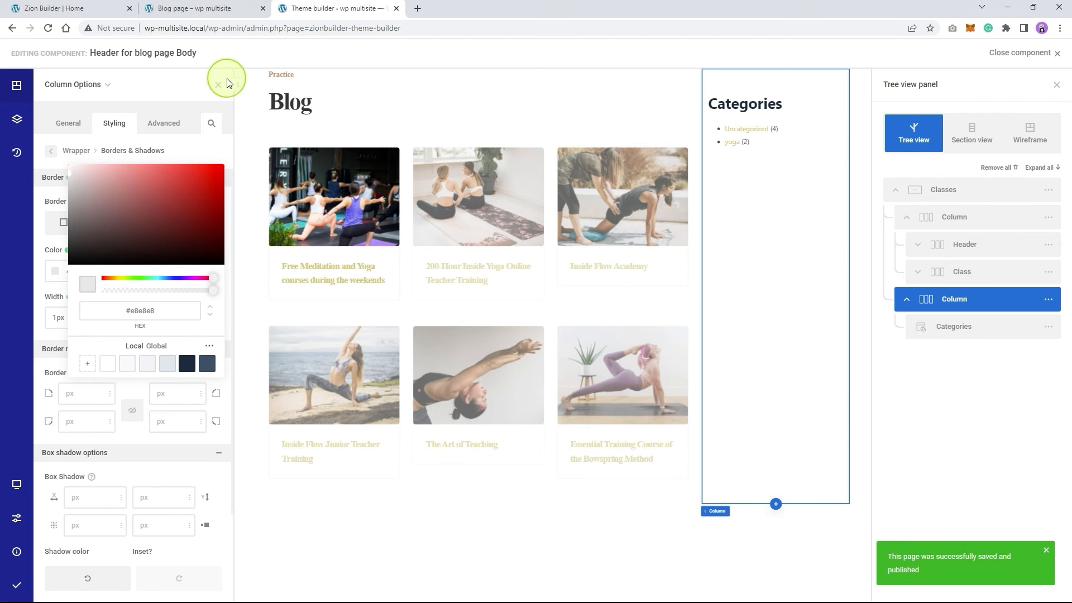
pyautogui.click(227, 105)
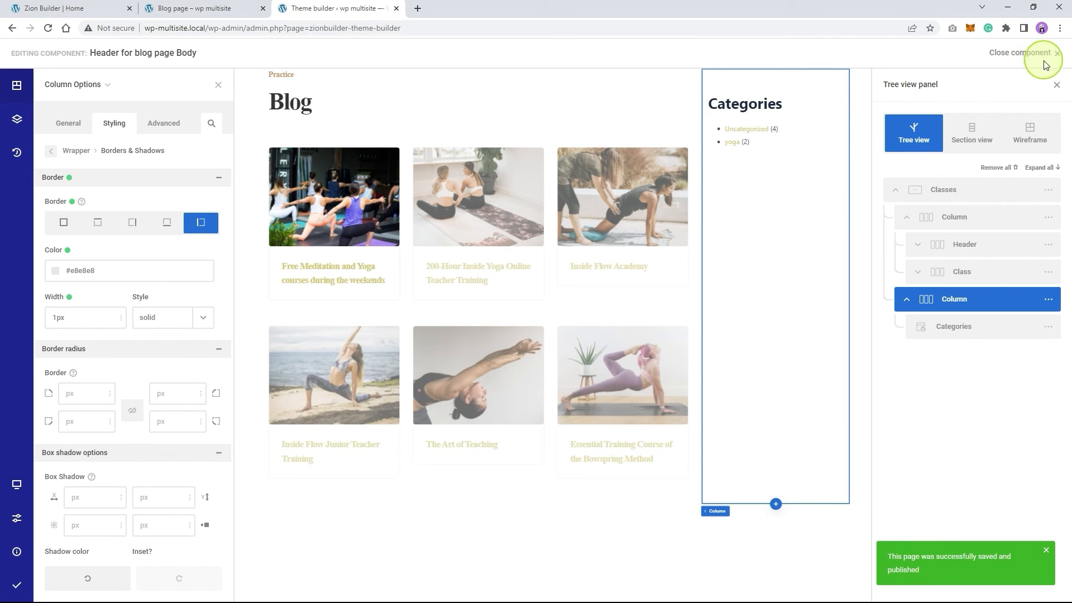
# Save the blog body layout to the library as a template with a title starting with category
pyautogui.moveTo(16, 584)
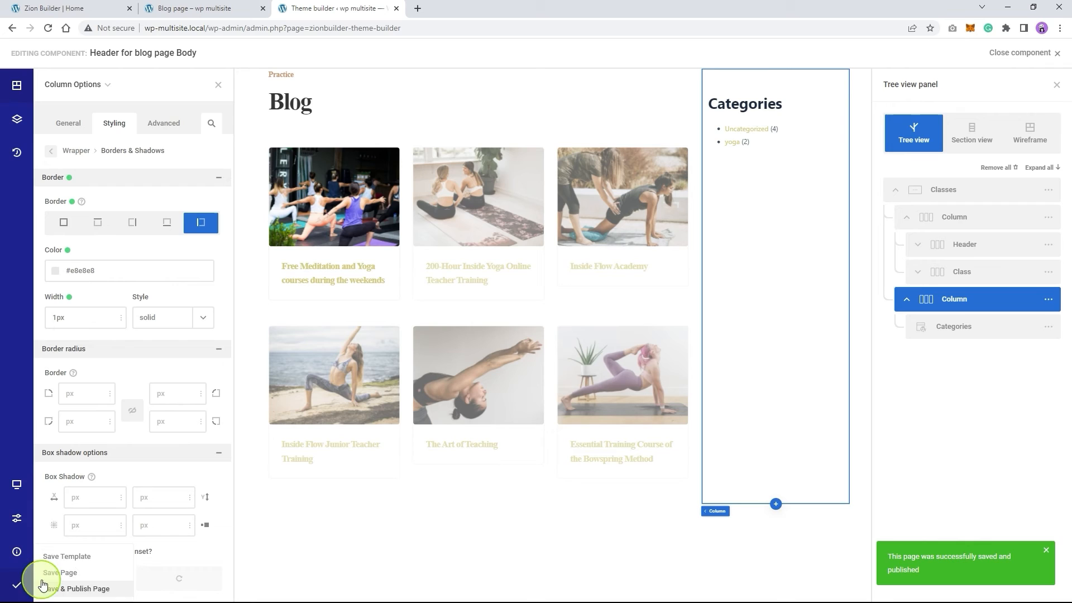
pyautogui.click(66, 558)
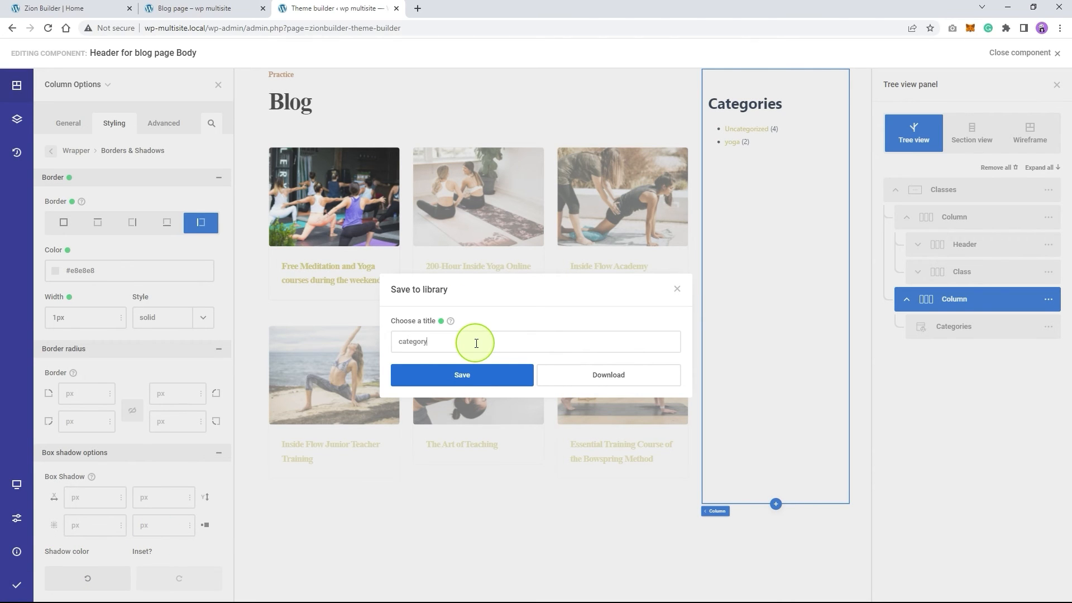
pyautogui.click(457, 376)
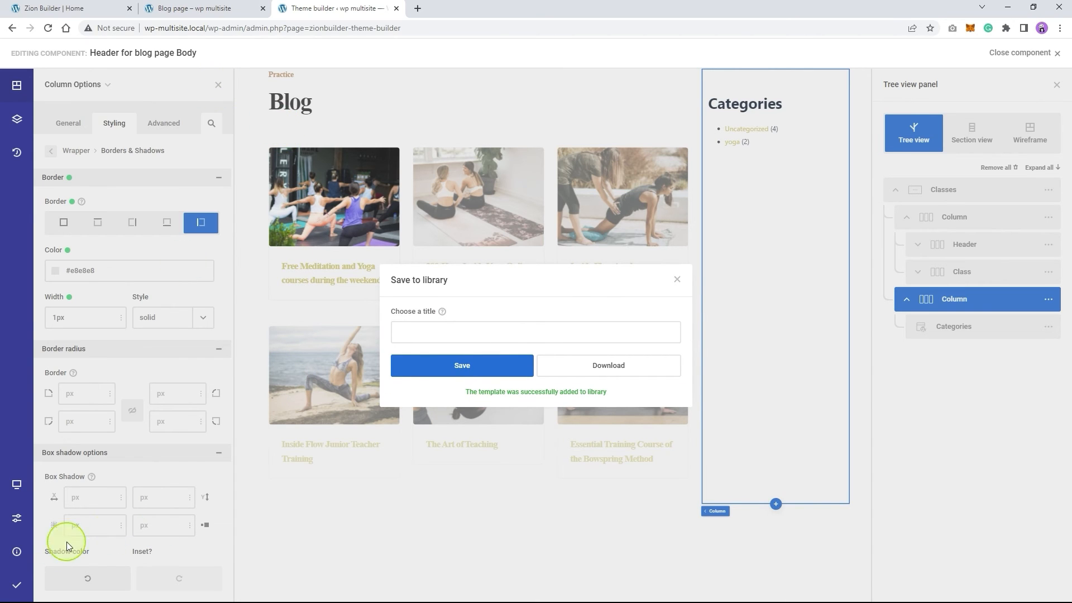
# Save and close the blog page body component, and save the Theme Builder templates
pyautogui.click(15, 593)
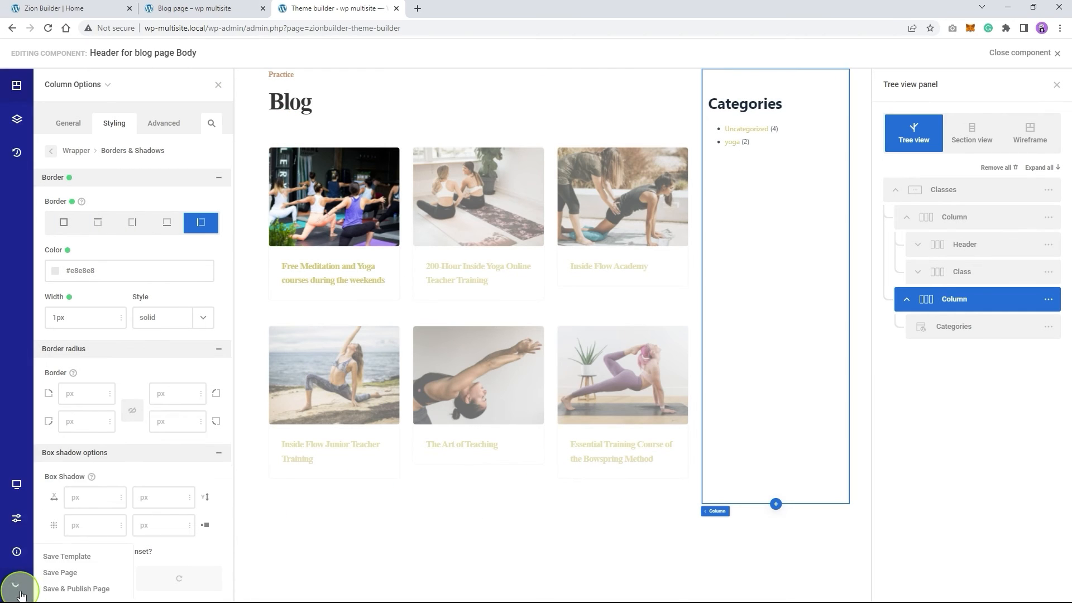
pyautogui.click(1043, 52)
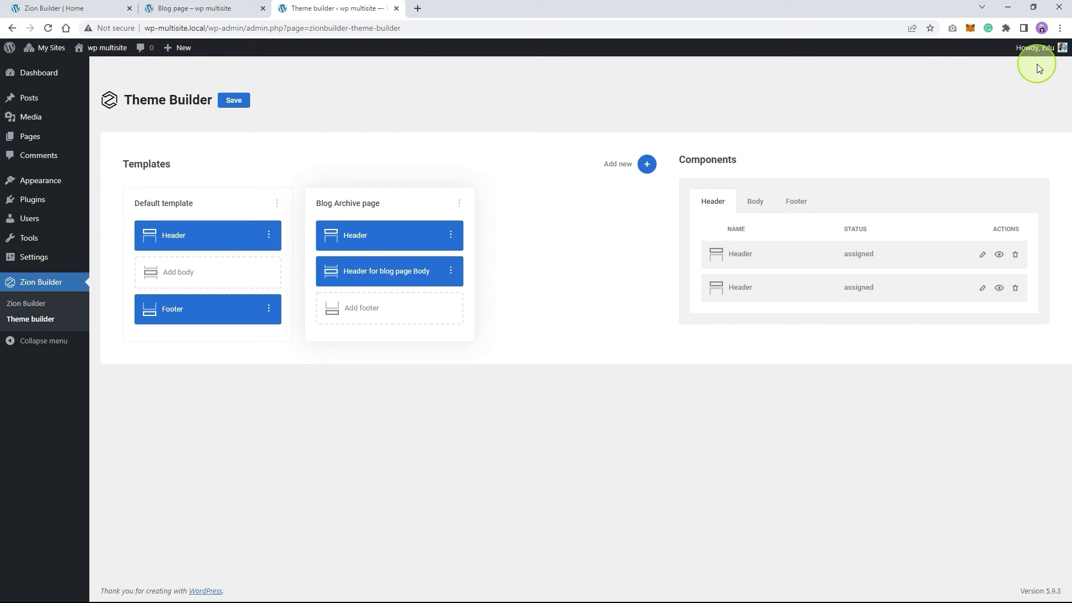
pyautogui.click(229, 100)
# Duplicate the Blog Archive page template as Category archive, assign the copy to Categories Archive, and save the Theme Builder
pyautogui.click(458, 203)
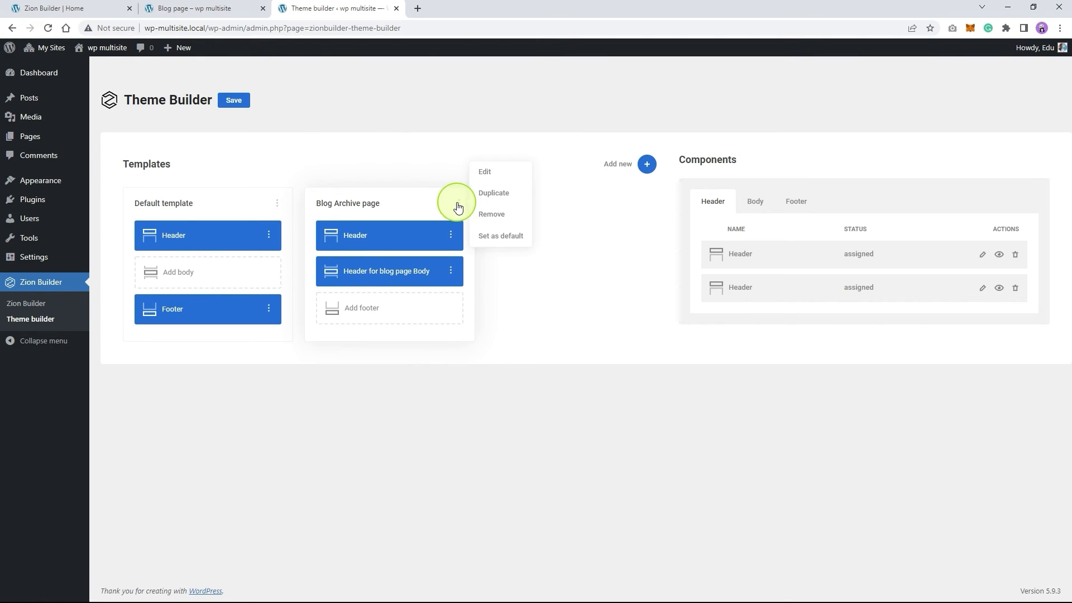
pyautogui.click(489, 196)
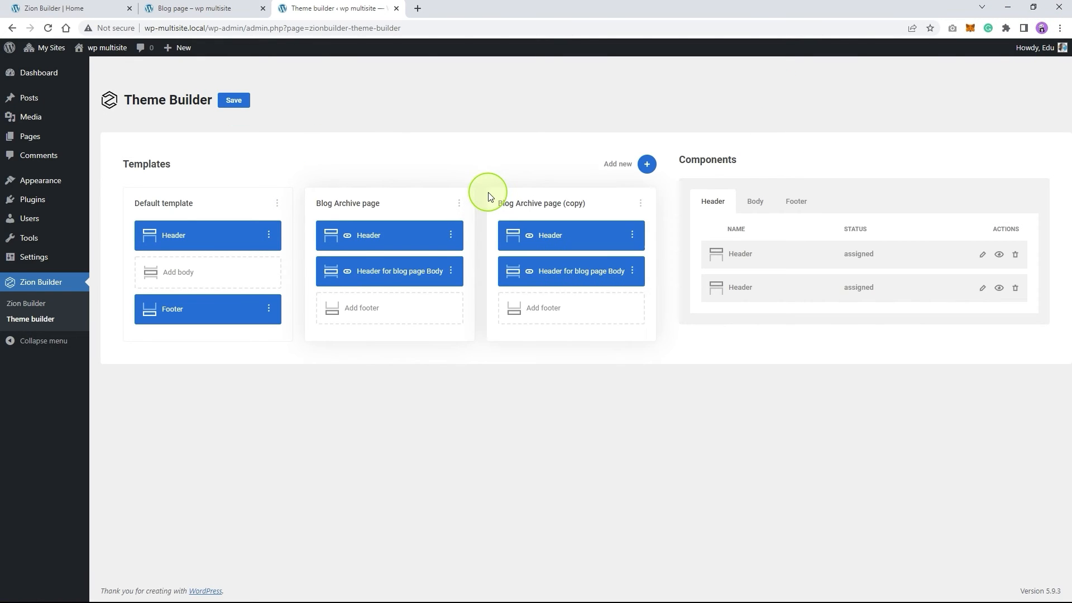
pyautogui.click(639, 205)
pyautogui.click(672, 179)
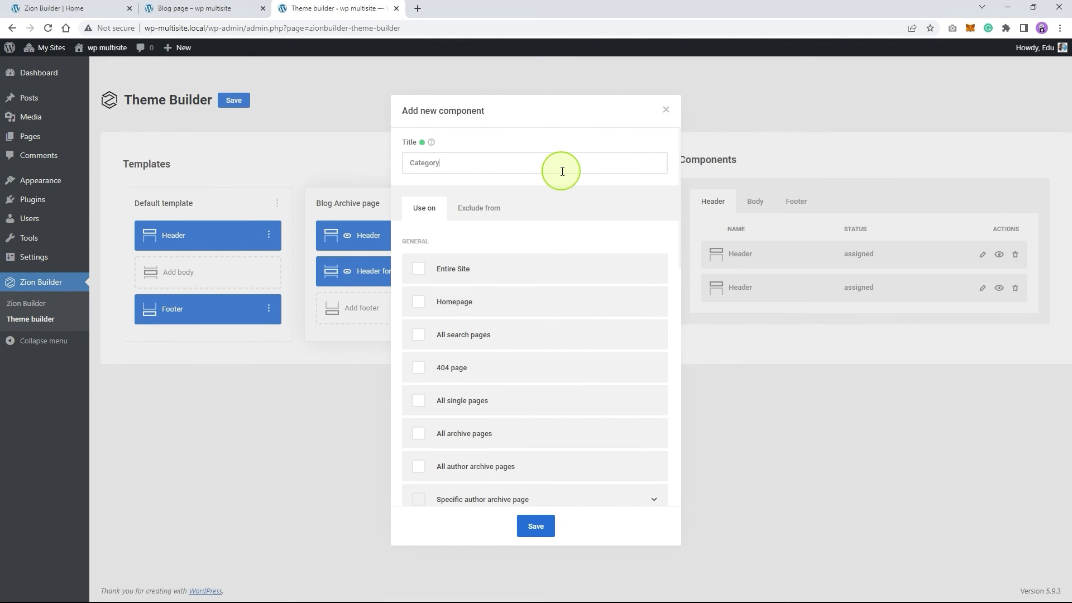
pyautogui.scroll(-8, 536, 438)
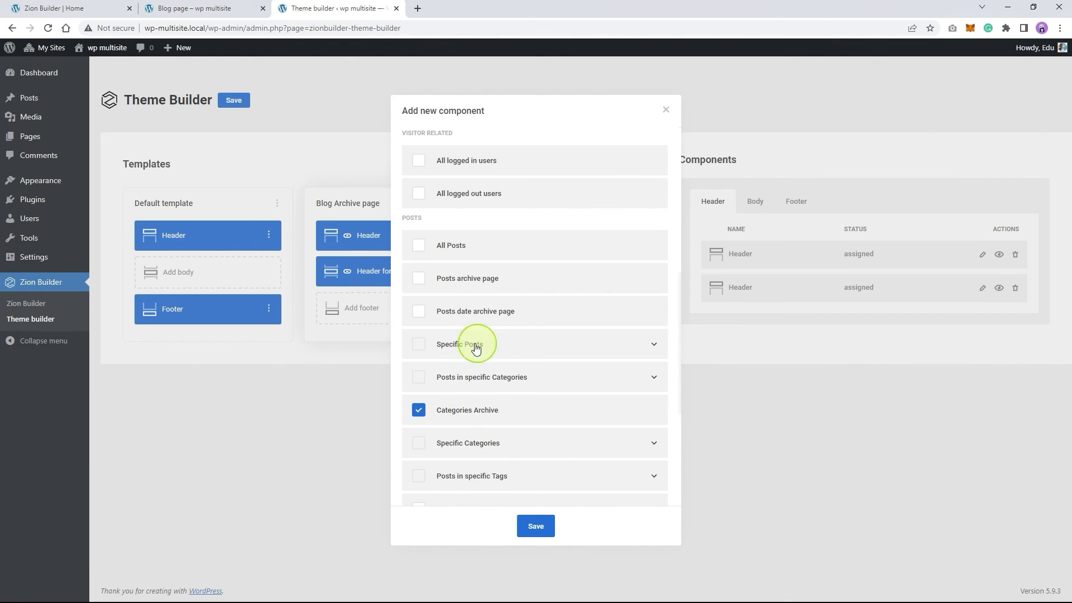
pyautogui.click(529, 525)
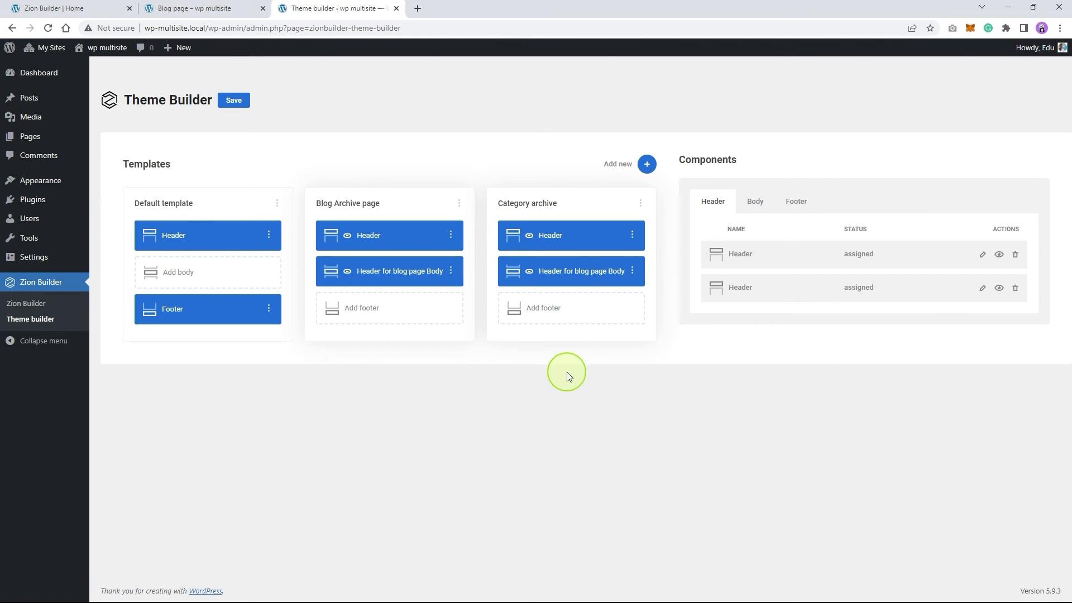
pyautogui.click(234, 101)
# Reload the live blog page and check its post grid and Categories column
pyautogui.click(193, 7)
pyautogui.rightClick(529, 164)
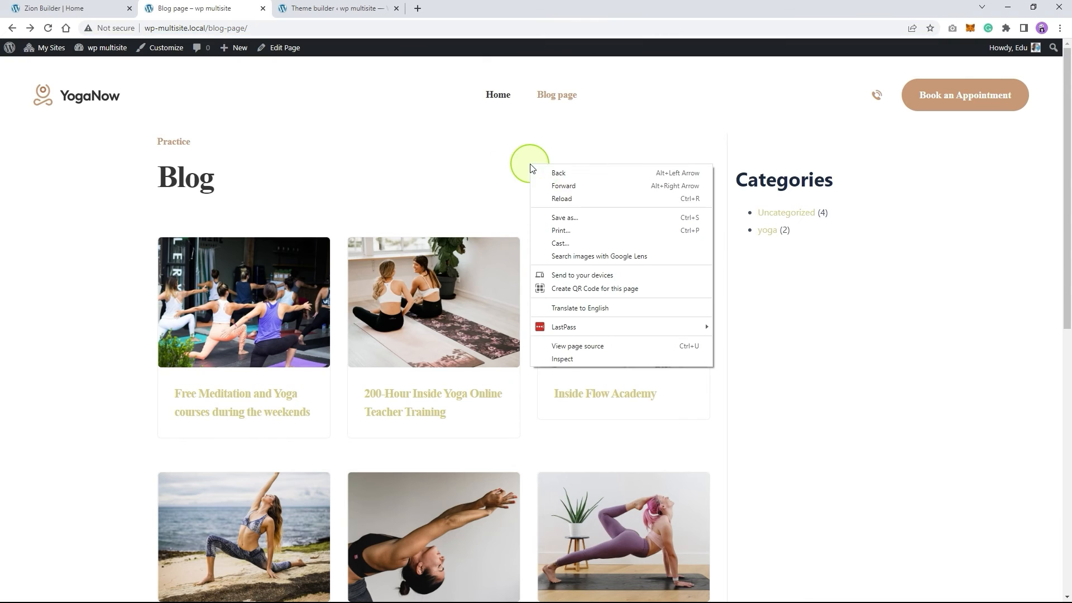
pyautogui.click(554, 127)
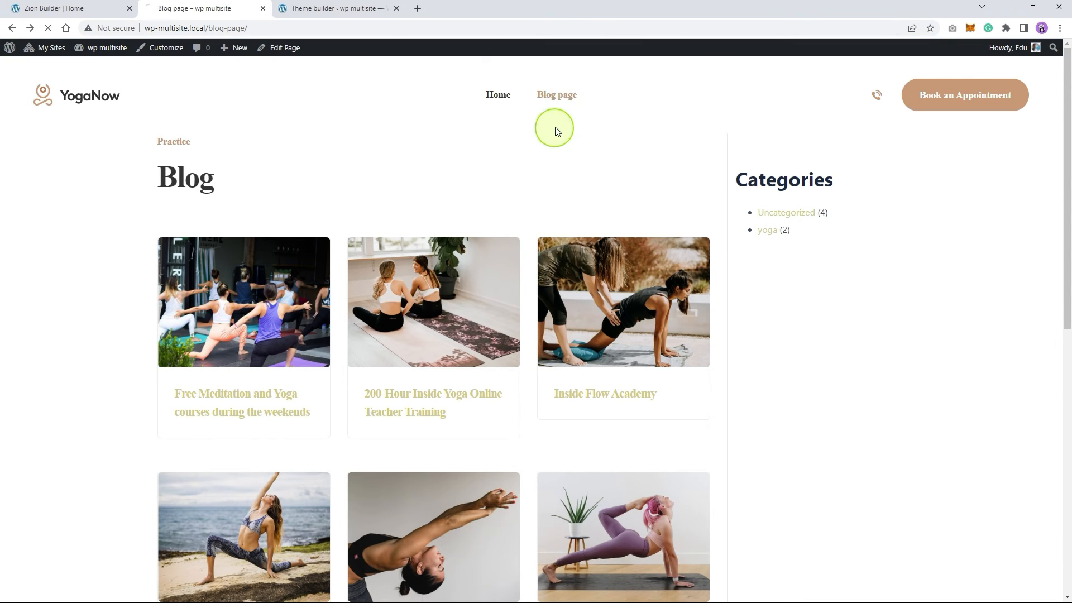
pyautogui.click(555, 104)
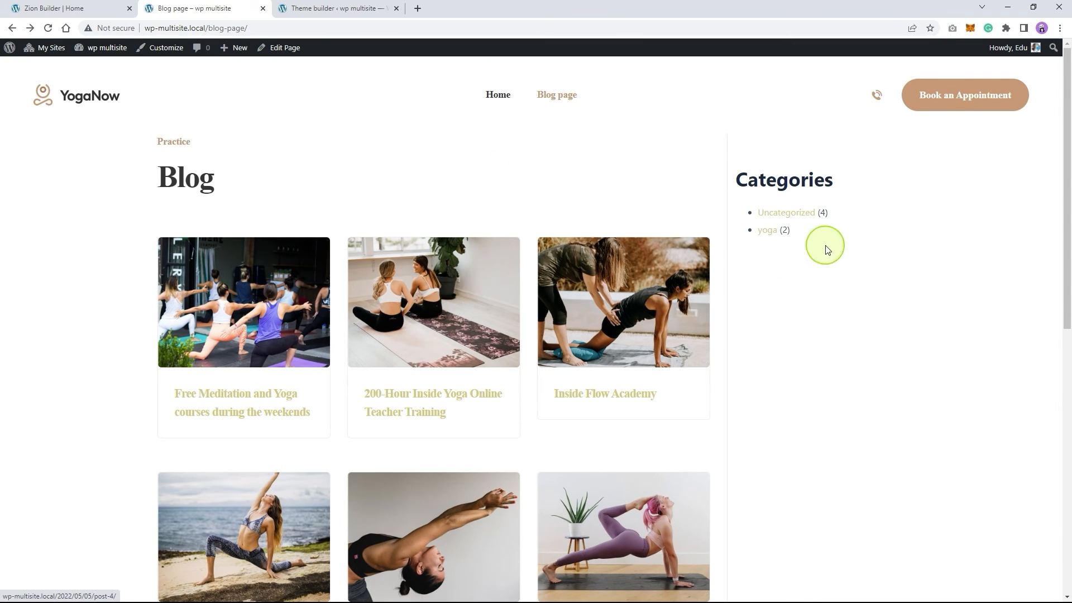
# Switch between the yoga and Uncategorized category archives on the live site and review their post grids
pyautogui.click(768, 231)
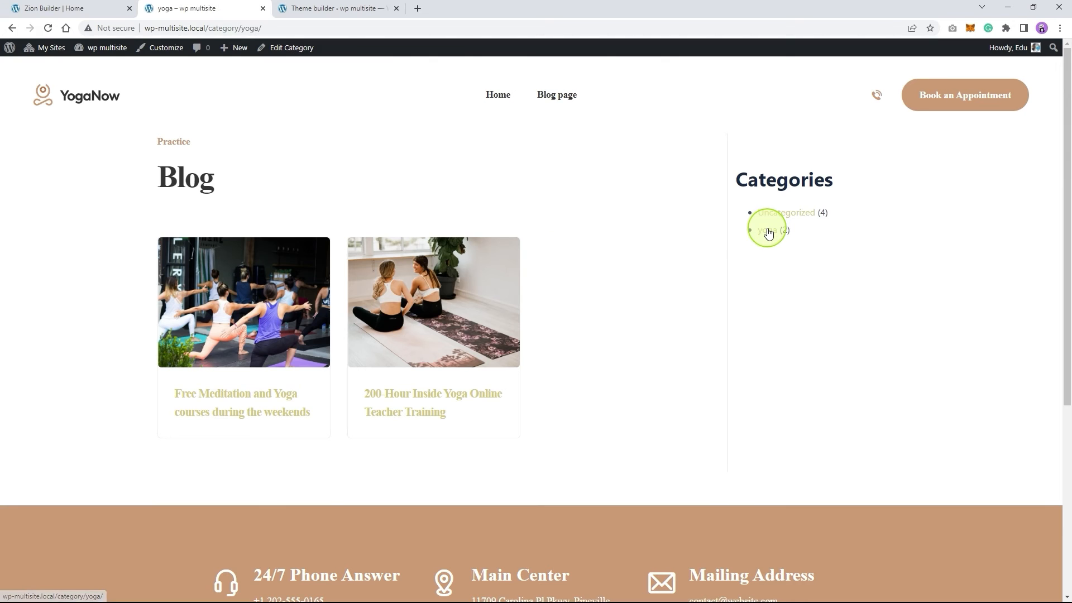
pyautogui.click(782, 215)
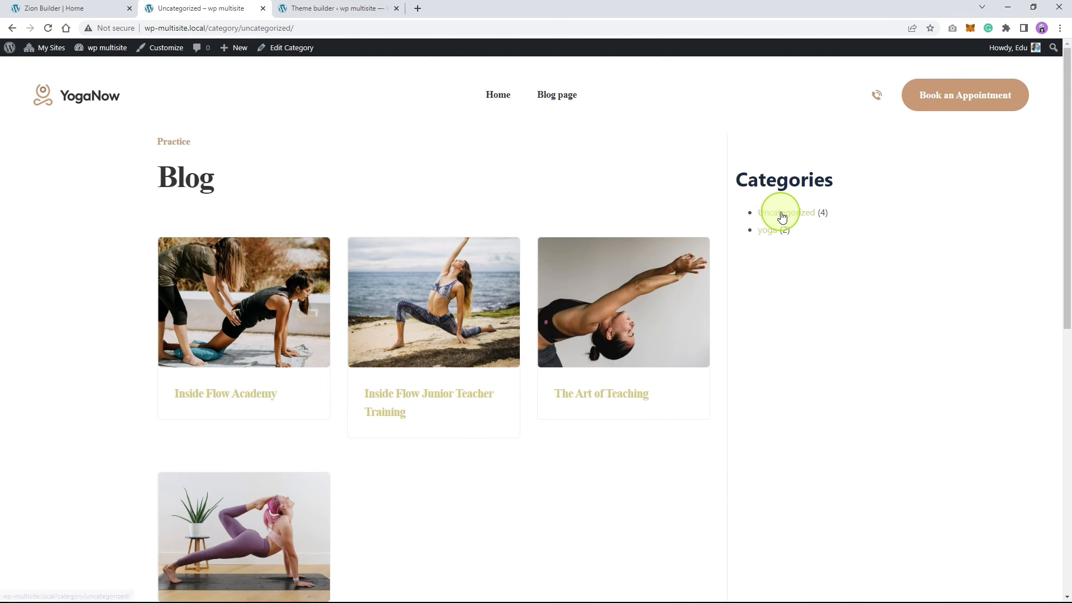
pyautogui.click(774, 235)
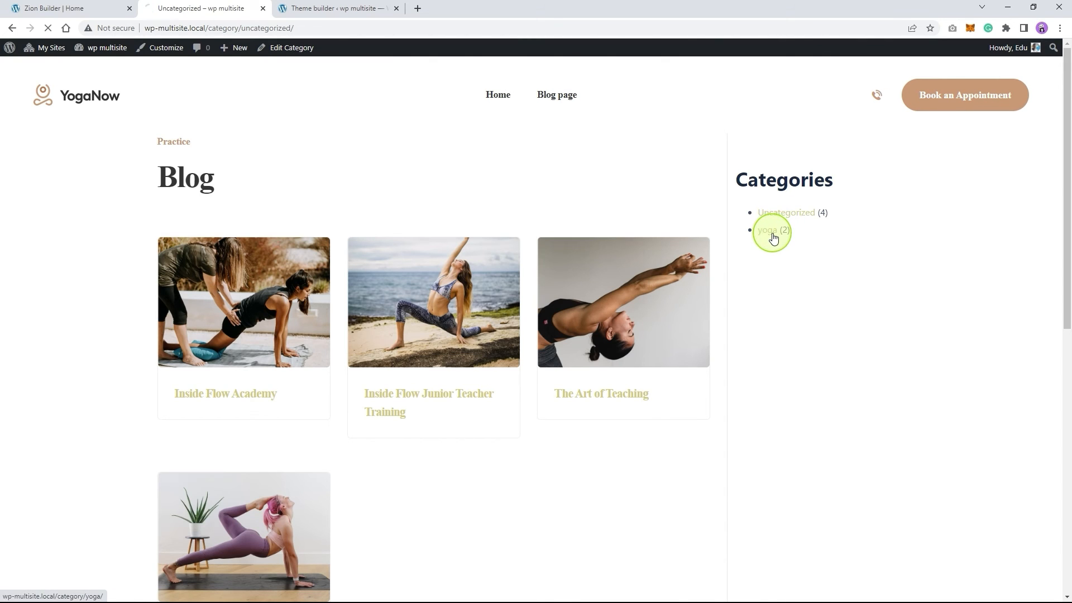
pyautogui.scroll(-4, 402, 292)
pyautogui.scroll(4, 402, 293)
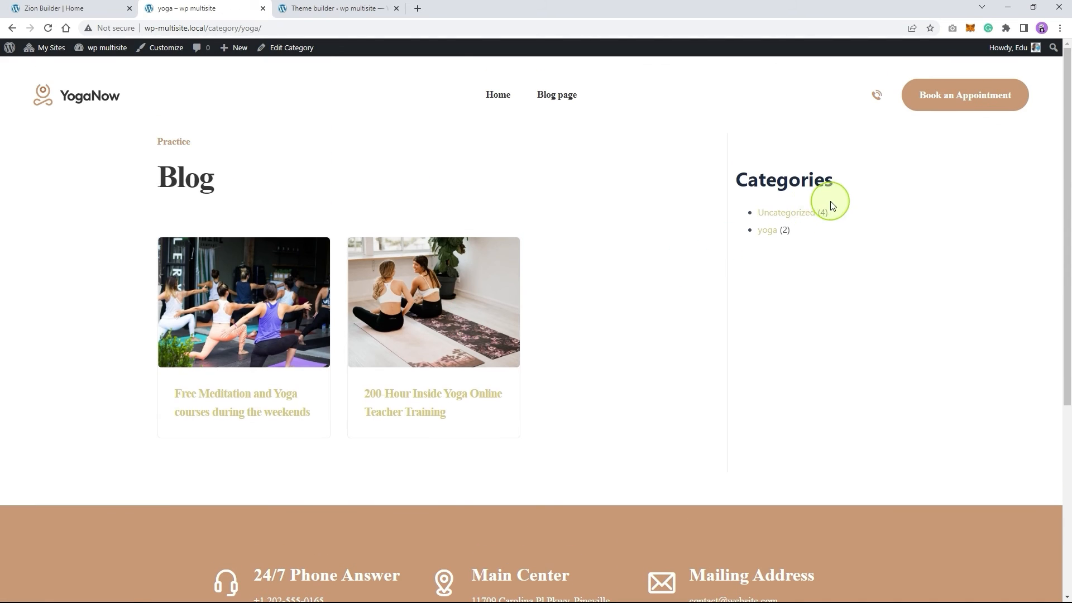
pyautogui.click(777, 215)
pyautogui.click(770, 238)
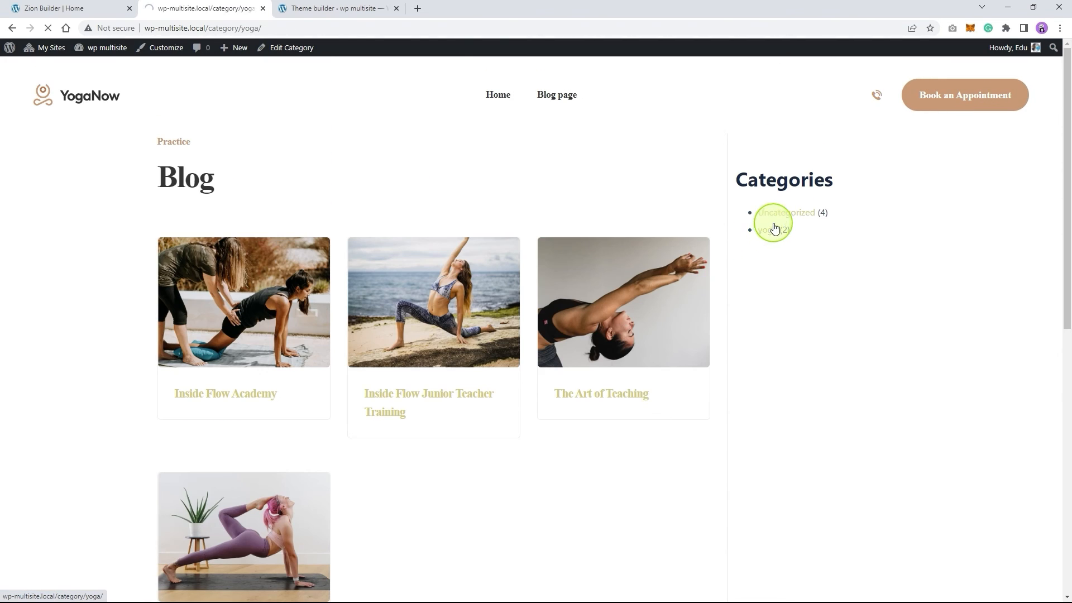
# Open the 200-Hour Inside Yoga Online Teacher Training post to review its layout, and return to the category archives
pyautogui.click(438, 311)
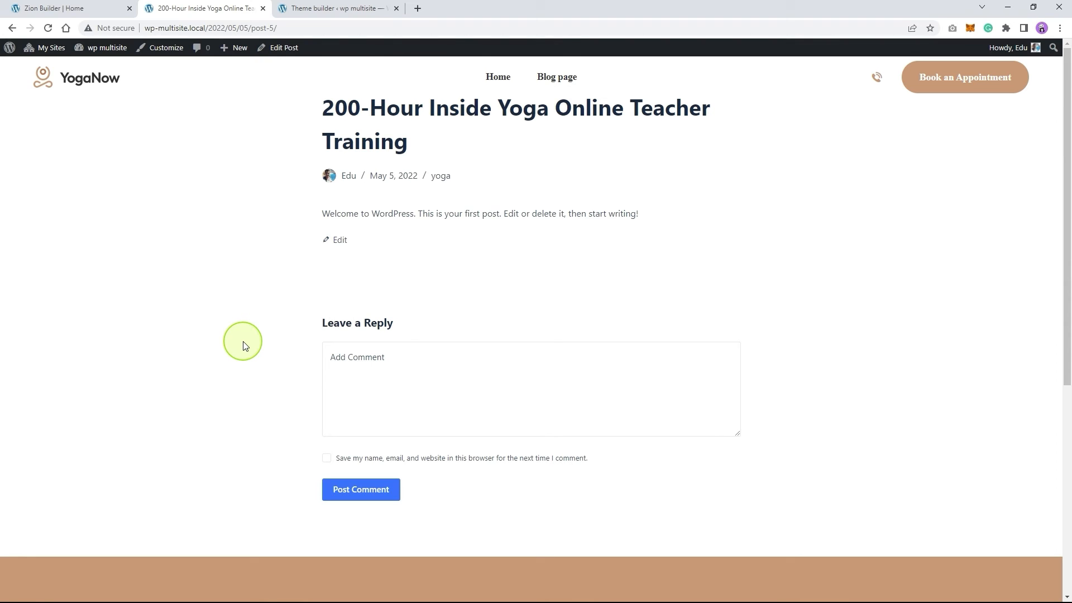
pyautogui.click(13, 28)
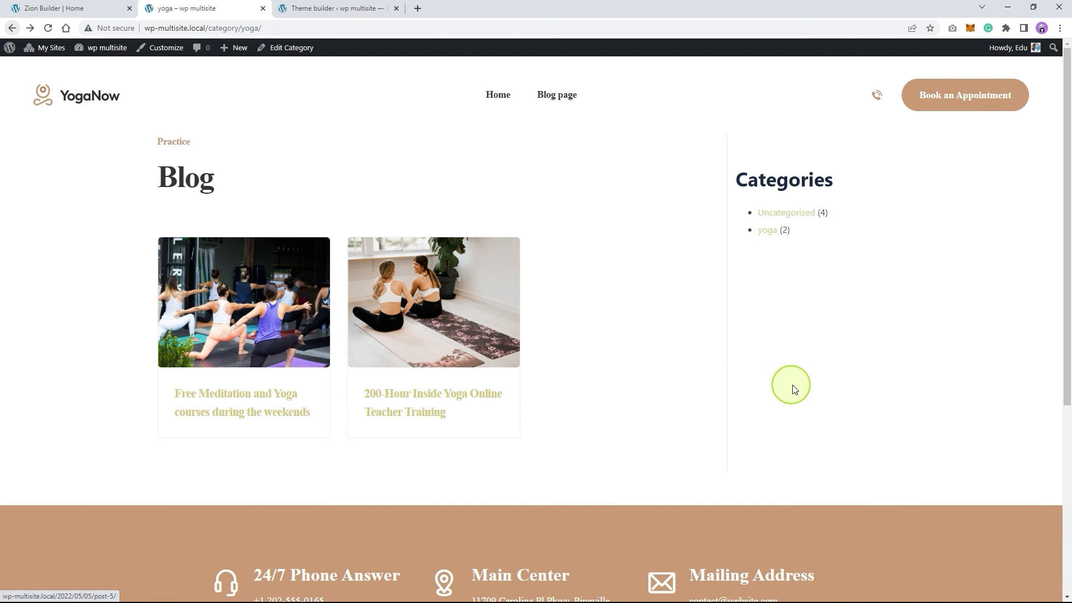
pyautogui.scroll(-4, 406, 402)
pyautogui.scroll(4, 407, 407)
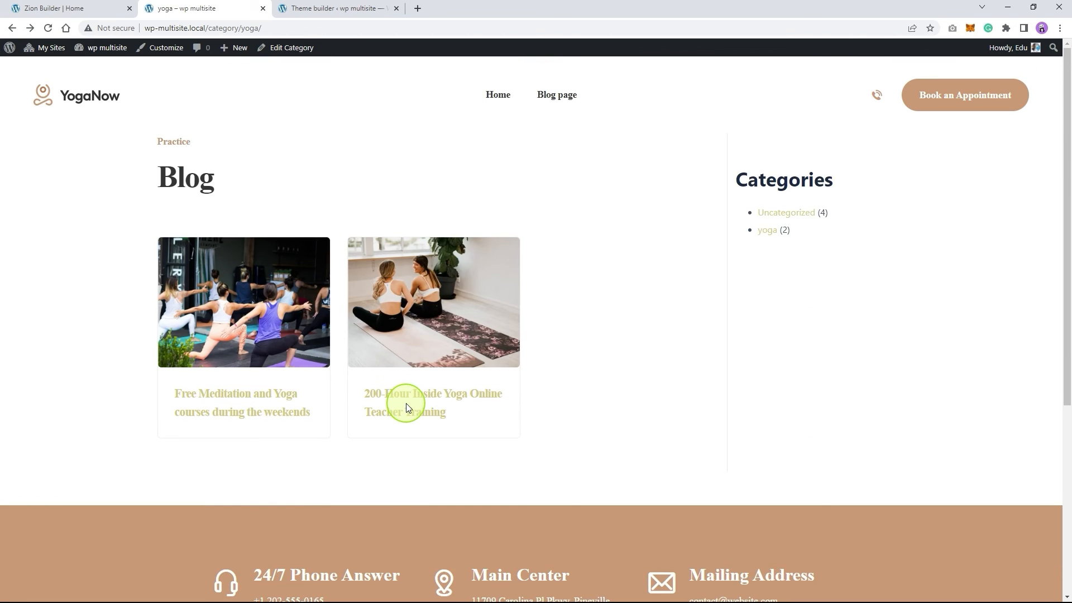
pyautogui.click(771, 213)
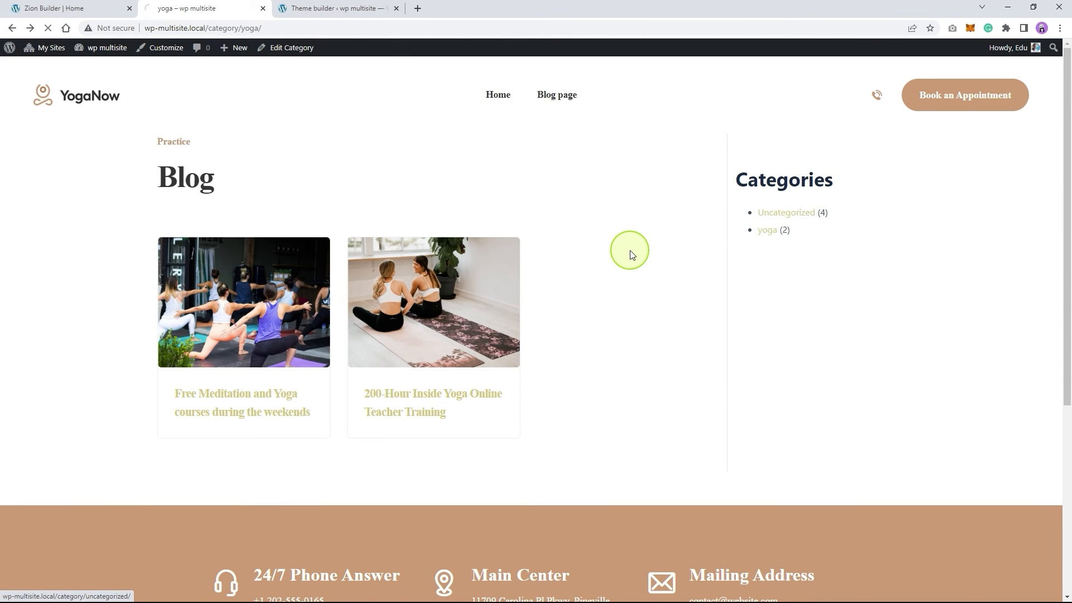
# In the Theme Builder, add a Post Single page template used on All Posts and assign the first existing Header component to it
pyautogui.click(341, 8)
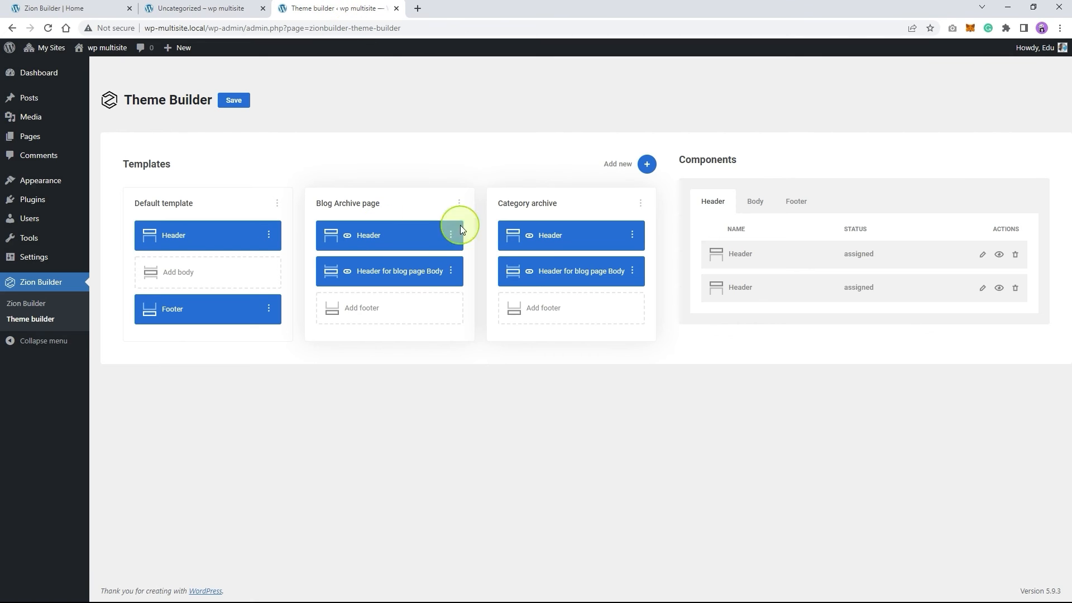
pyautogui.click(645, 164)
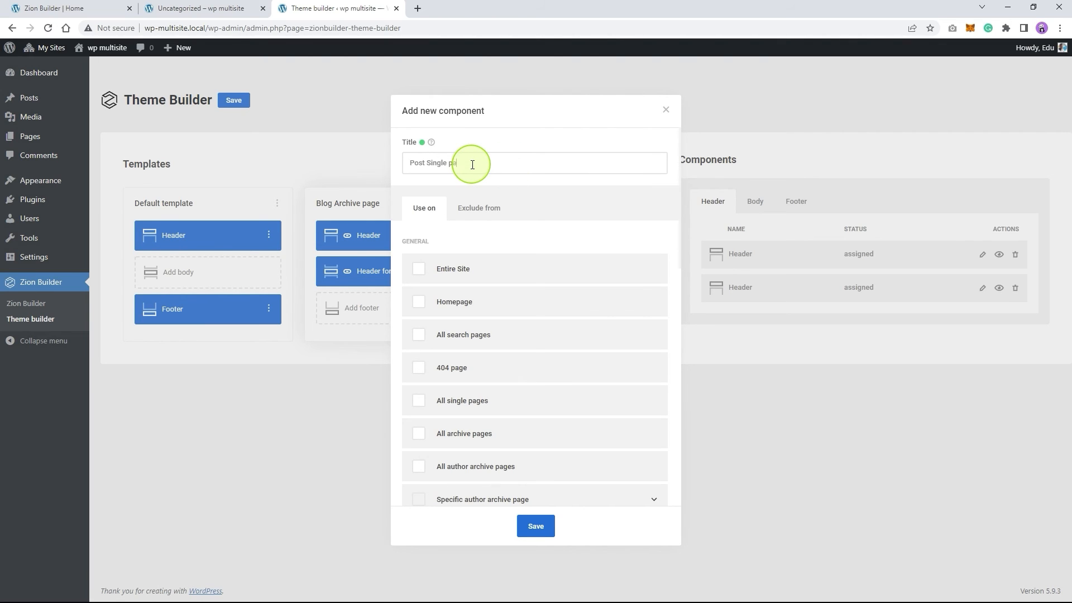
pyautogui.scroll(-6, 454, 340)
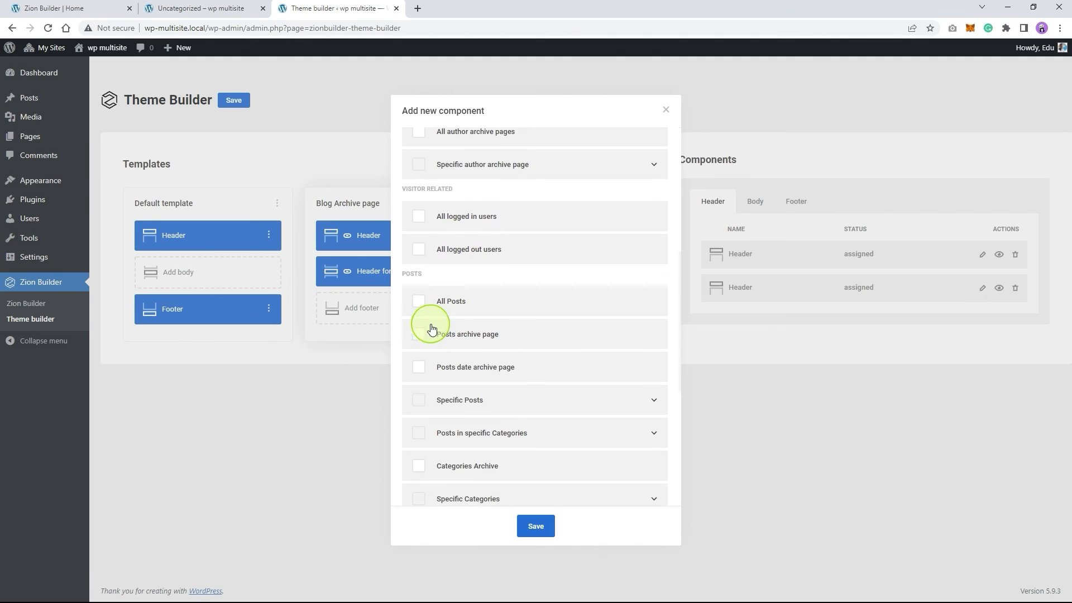
pyautogui.scroll(-1, 415, 340)
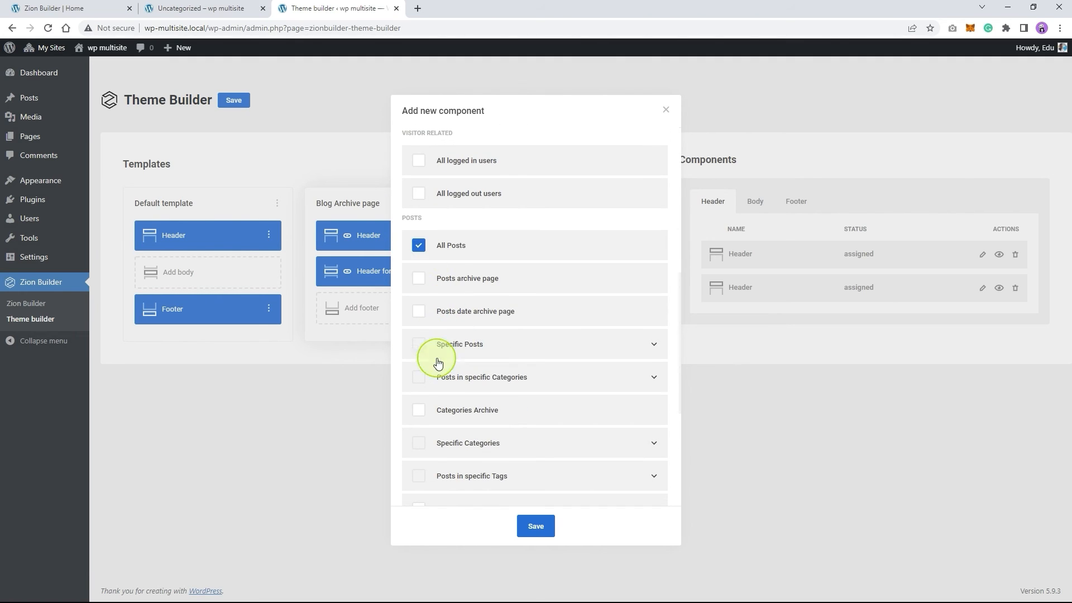
pyautogui.scroll(-1, 437, 363)
pyautogui.scroll(-1, 522, 503)
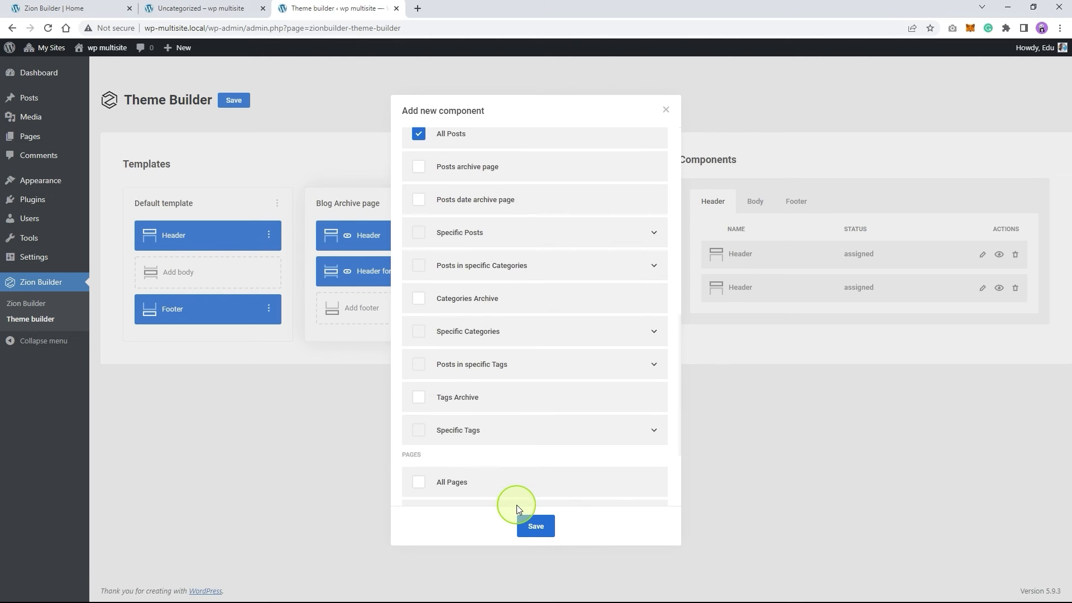
pyautogui.click(548, 530)
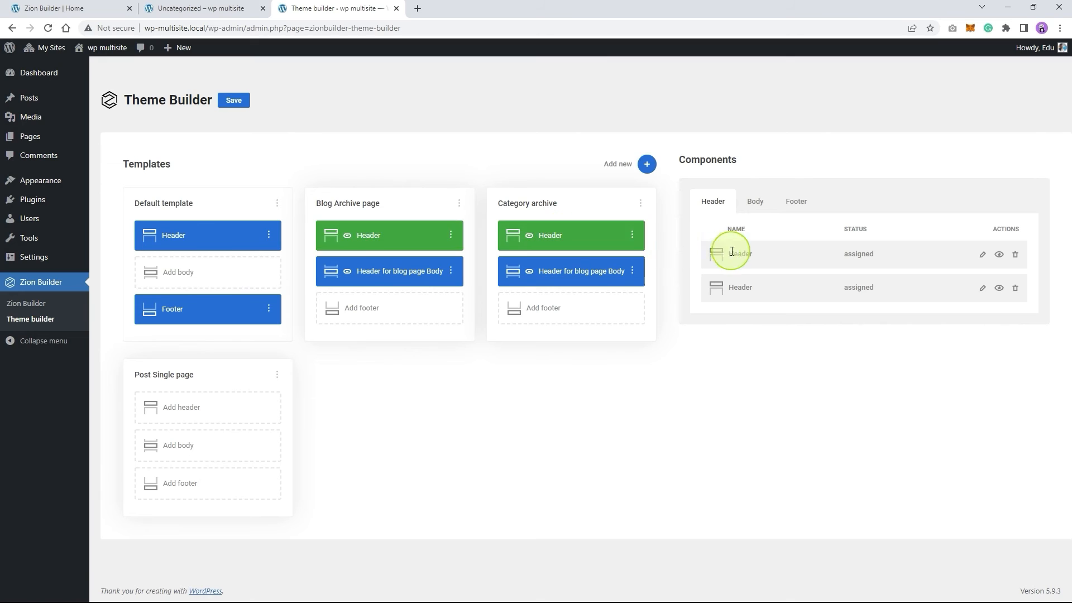
pyautogui.moveTo(720, 256); pyautogui.dragTo(252, 393)
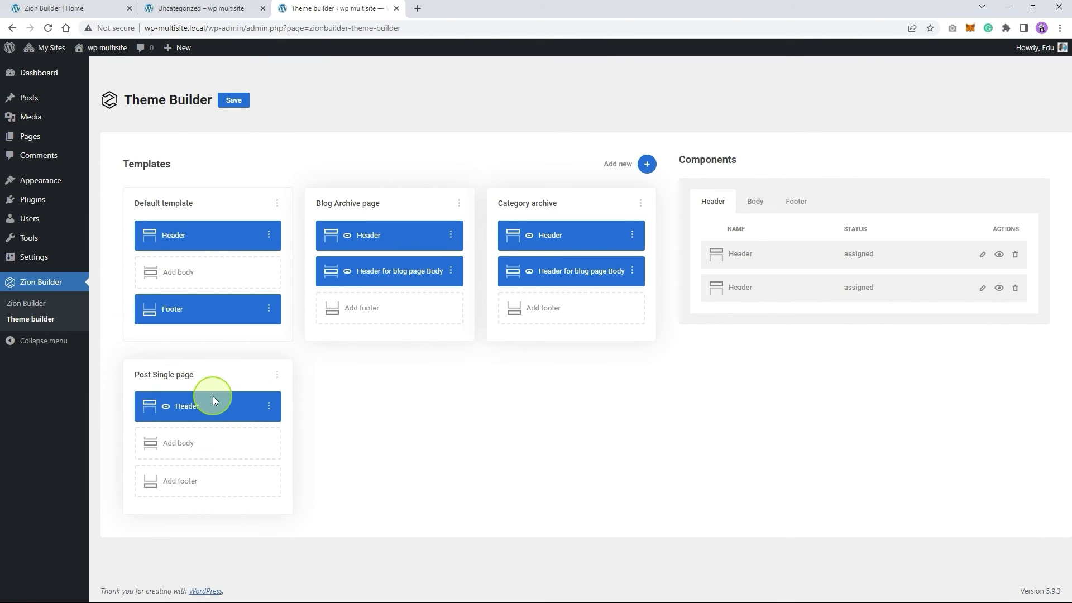
# Look over the Uncategorized archive's post grid on the live site and return to the Theme Builder
pyautogui.click(224, 8)
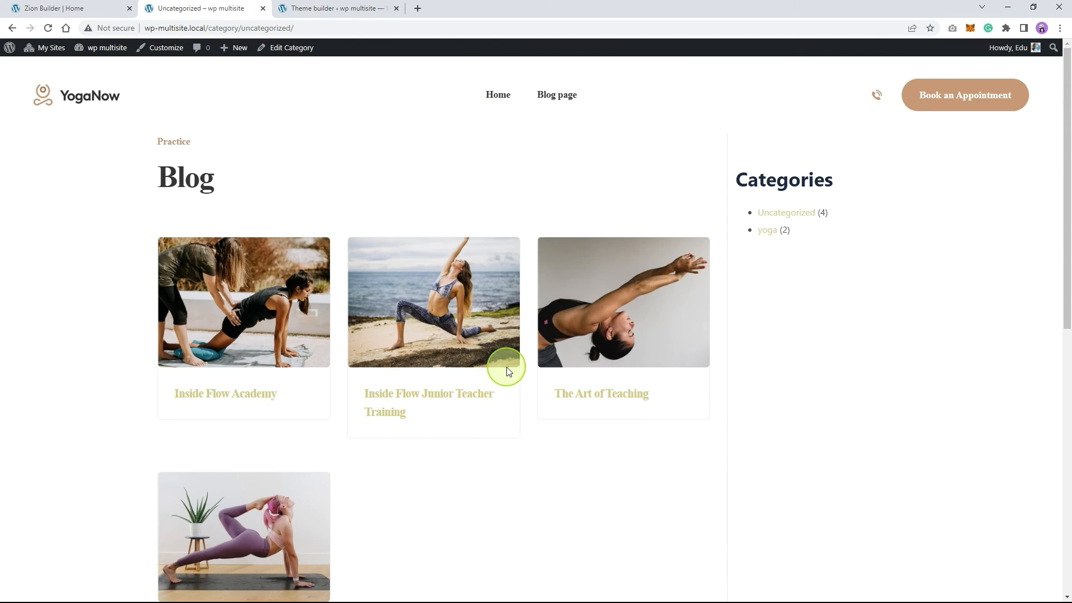
pyautogui.scroll(-10, 508, 373)
pyautogui.scroll(10, 508, 373)
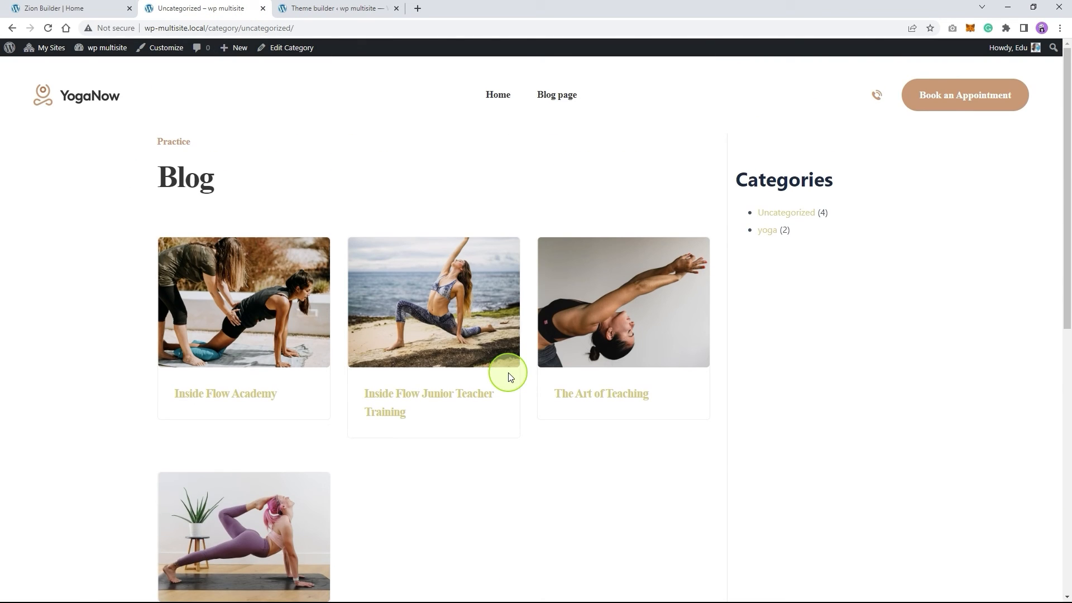
pyautogui.click(372, 8)
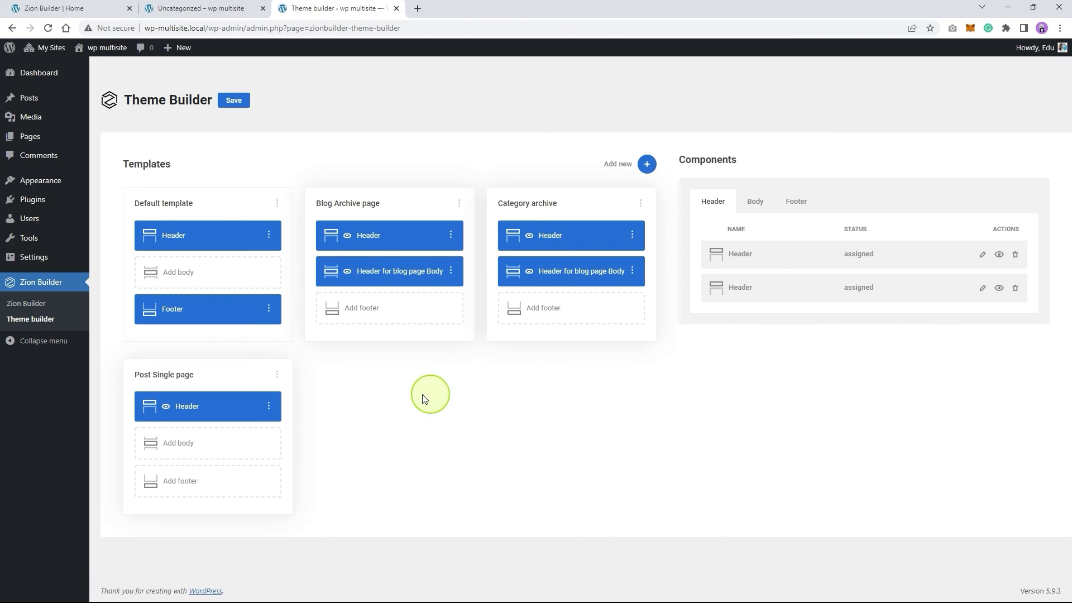
# Add a new body component to the Post Single page template and open it for editing
pyautogui.click(223, 449)
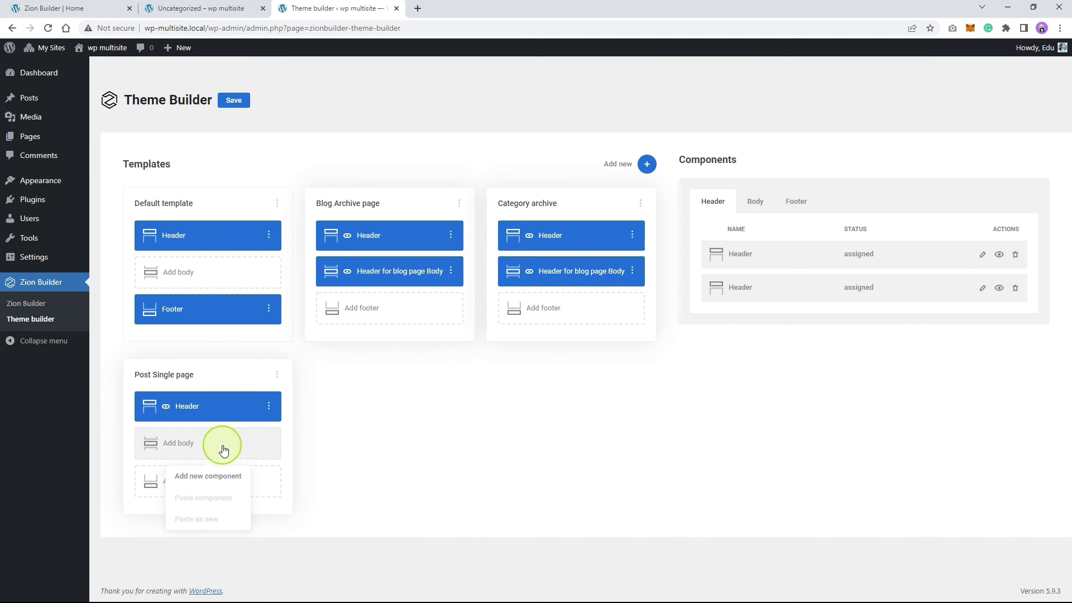
pyautogui.click(234, 475)
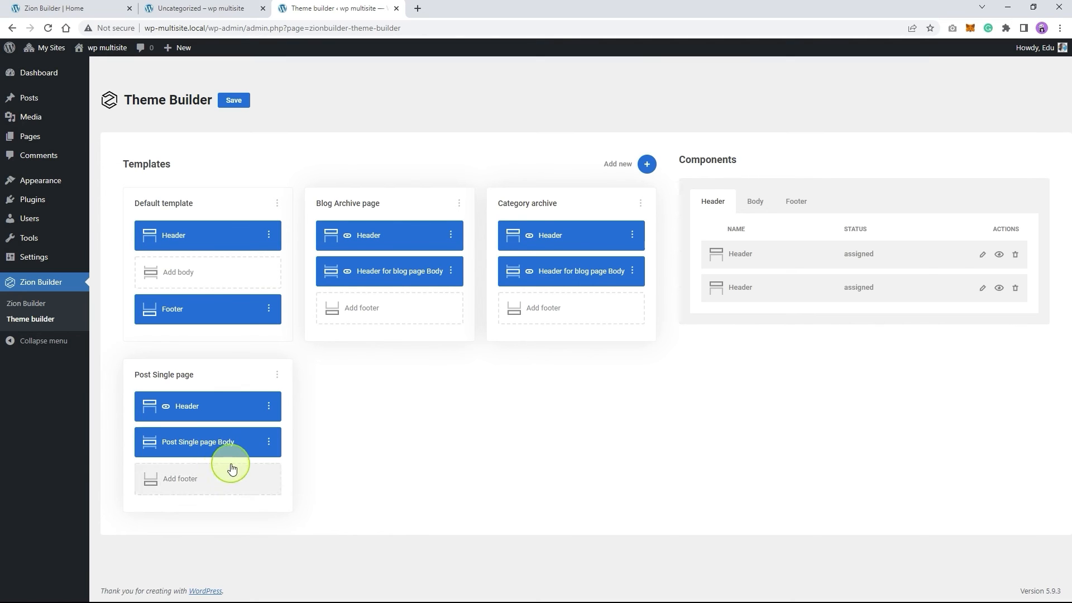
pyautogui.click(269, 443)
pyautogui.click(291, 431)
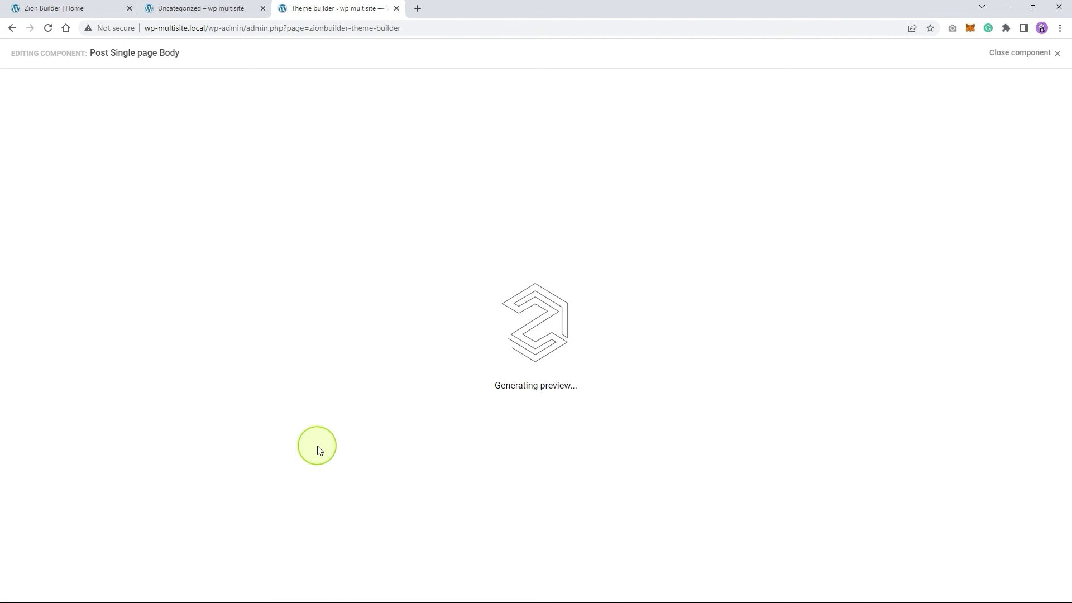
# Insert a single-column section in the Post Single page Body and stretch its height to about half the canvas
pyautogui.click(452, 88)
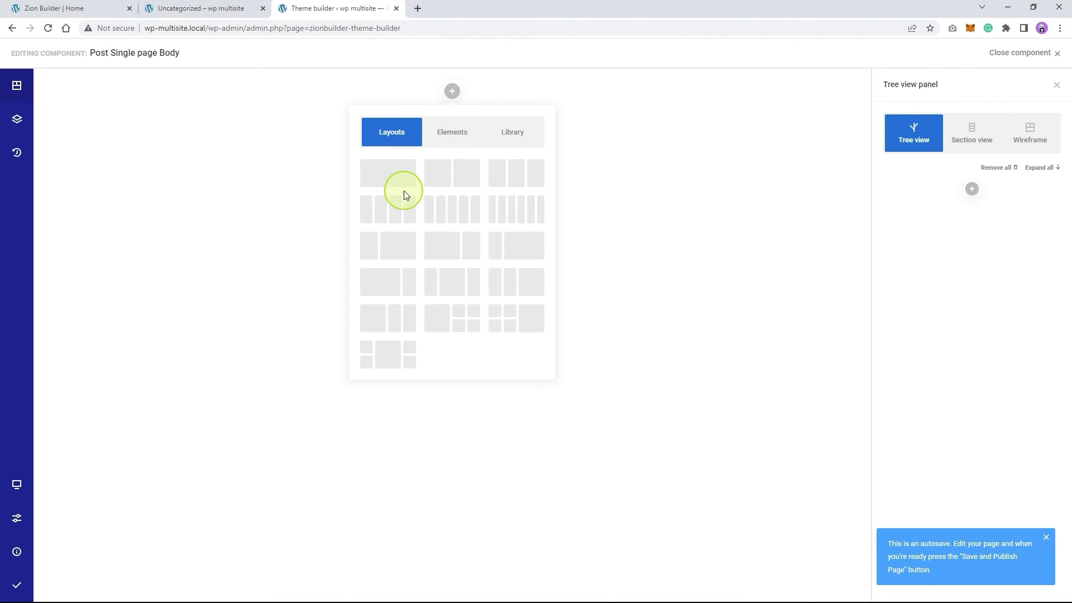
pyautogui.click(389, 180)
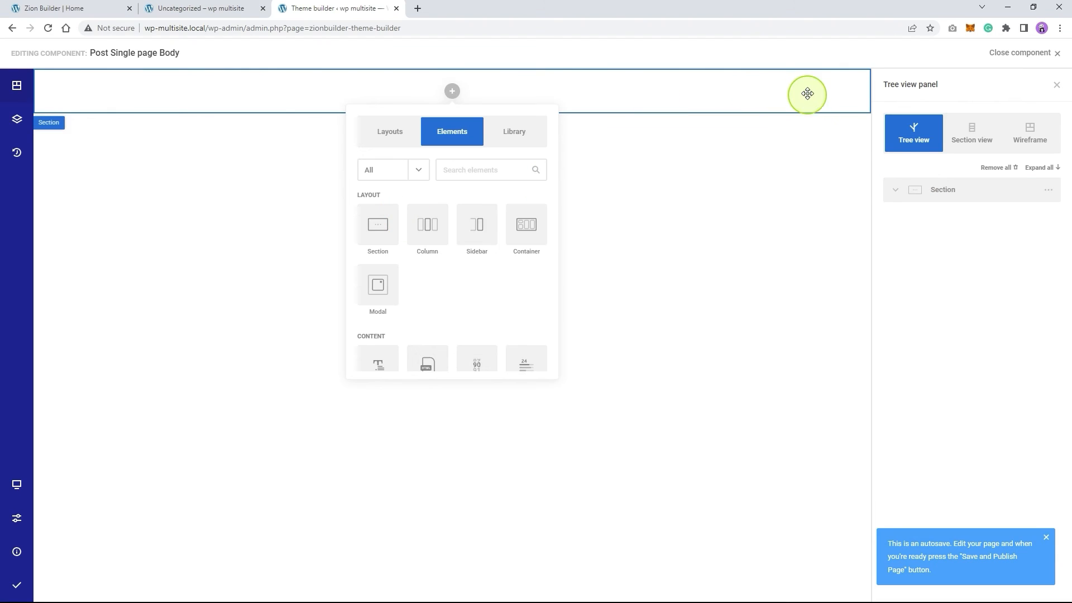
pyautogui.click(809, 95)
pyautogui.moveTo(814, 103); pyautogui.dragTo(823, 352)
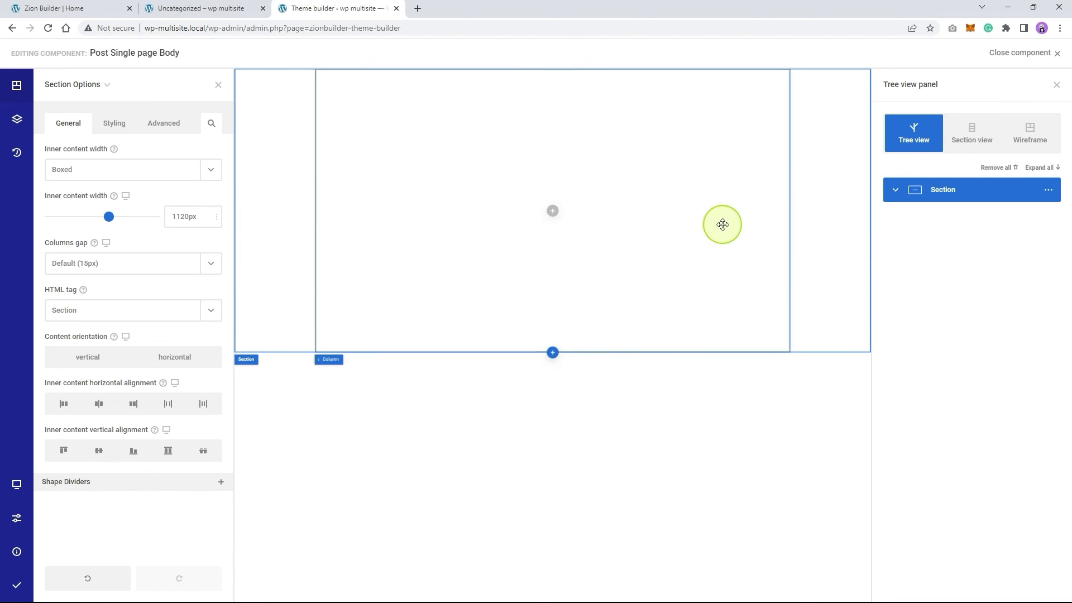
# Set the media library image yoga_image_05.jpg as the section wrapper's background image
pyautogui.click(115, 124)
pyautogui.click(117, 175)
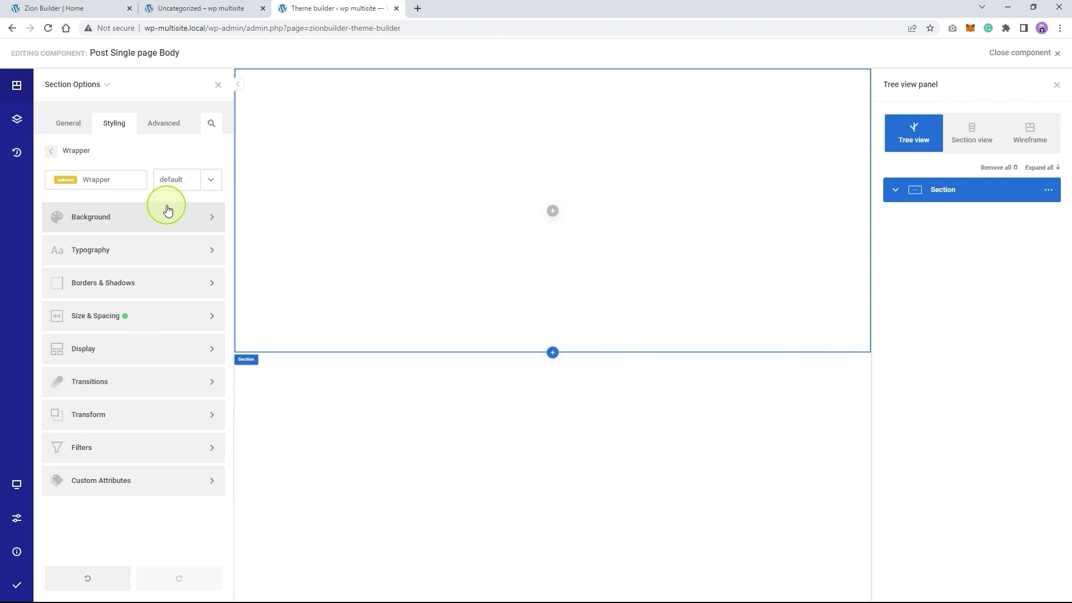
pyautogui.click(166, 211)
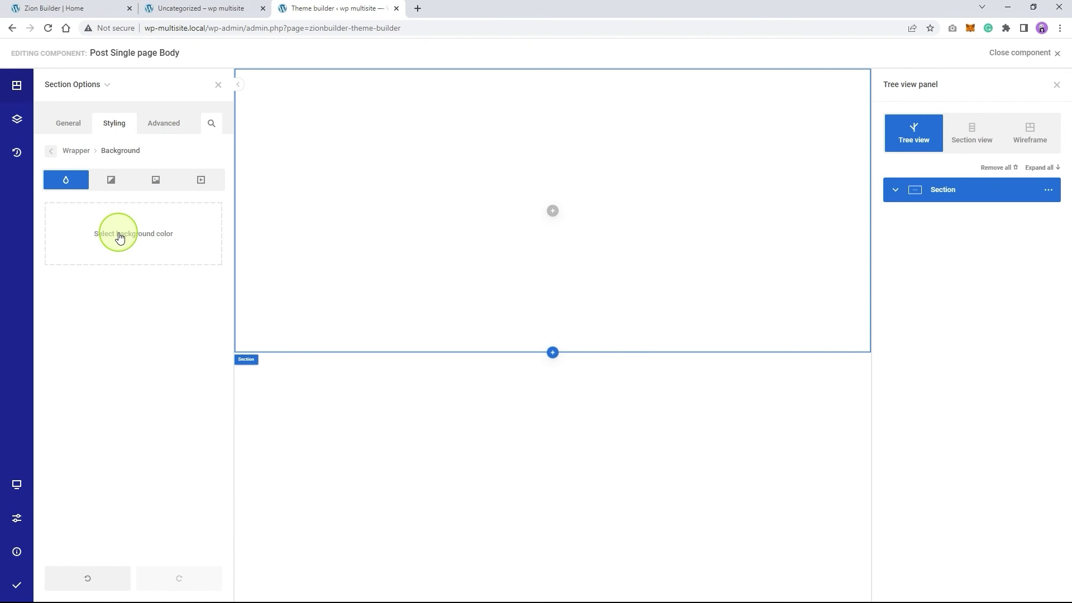
pyautogui.click(156, 180)
pyautogui.click(156, 233)
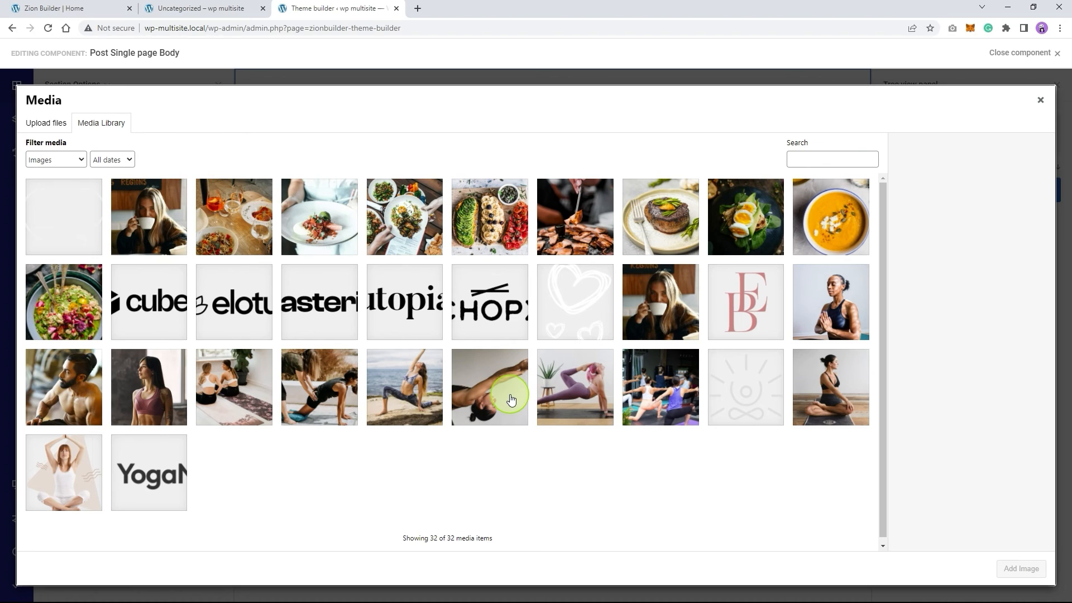
pyautogui.click(492, 403)
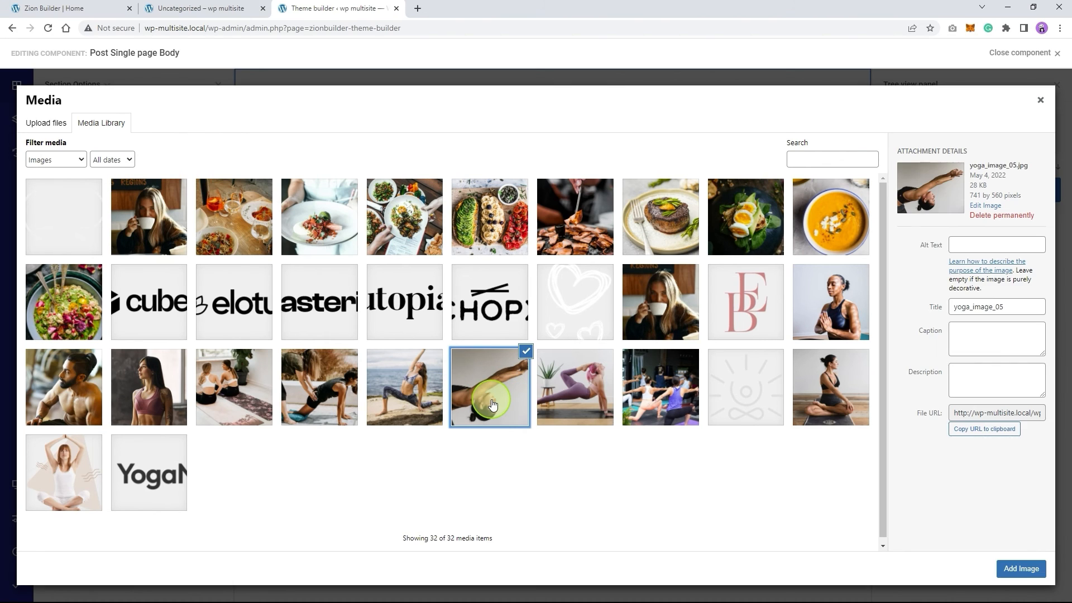
pyautogui.click(997, 569)
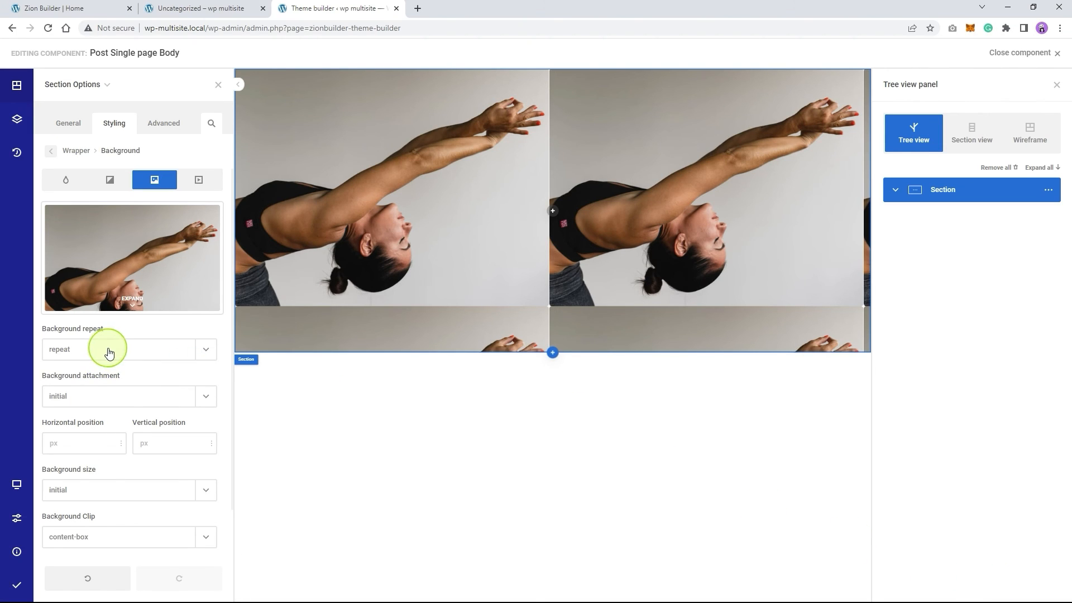
# Set the background image to no-repeat and cover, position its focal point at 54% horizontal and 58% vertical, and save the component
pyautogui.click(96, 352)
pyautogui.click(80, 455)
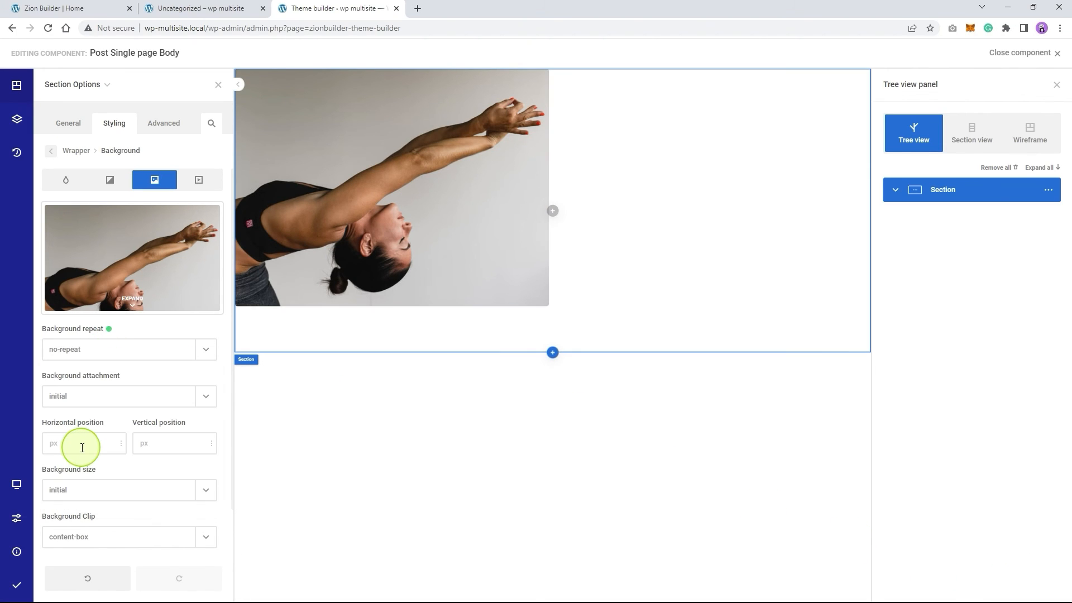
pyautogui.click(76, 493)
pyautogui.click(66, 406)
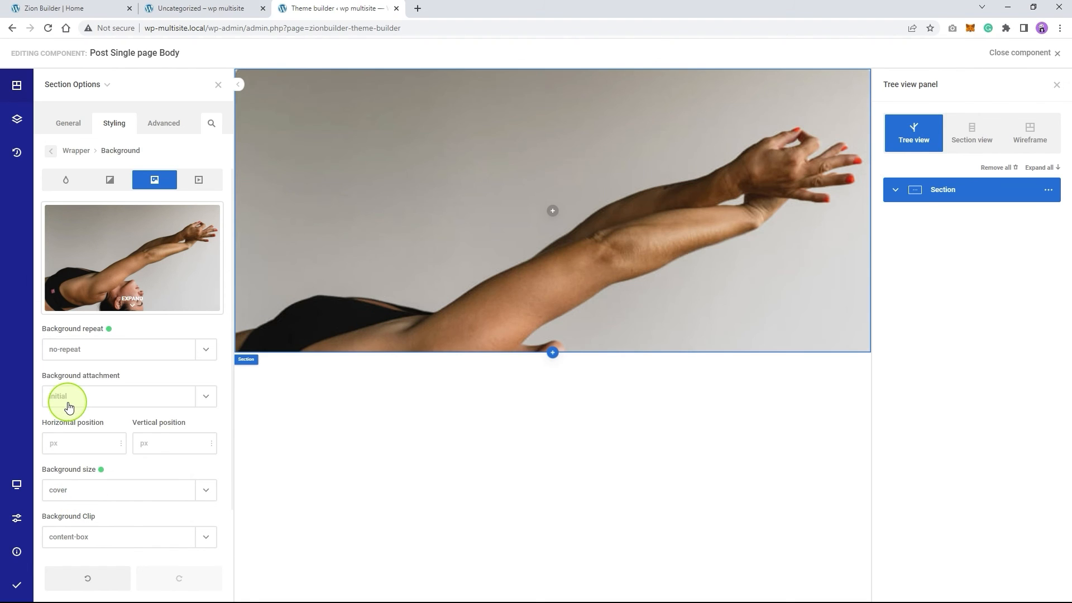
pyautogui.scroll(-1, 175, 435)
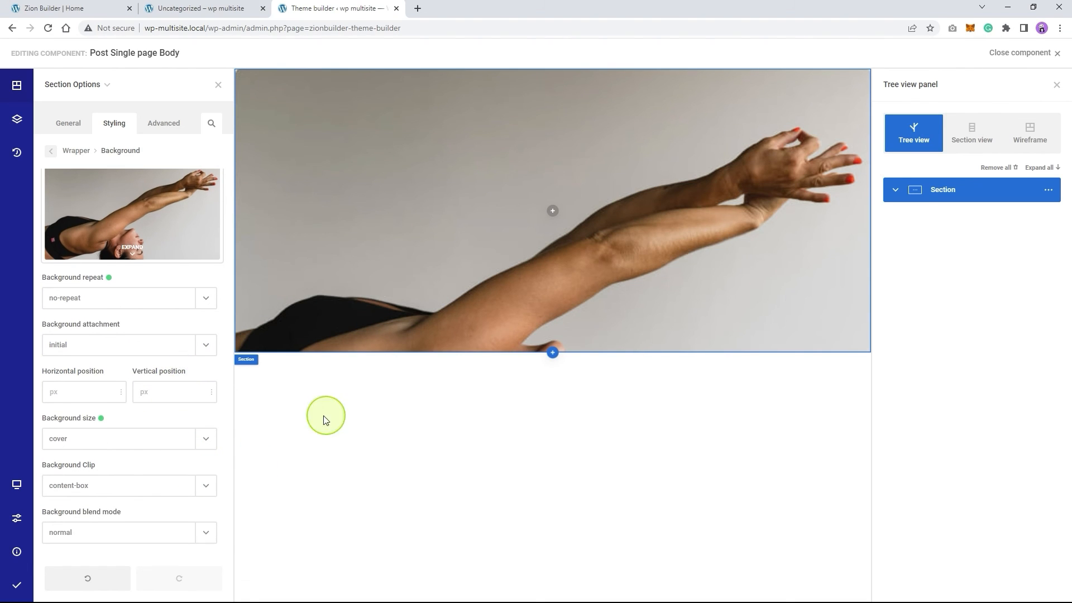
pyautogui.click(132, 250)
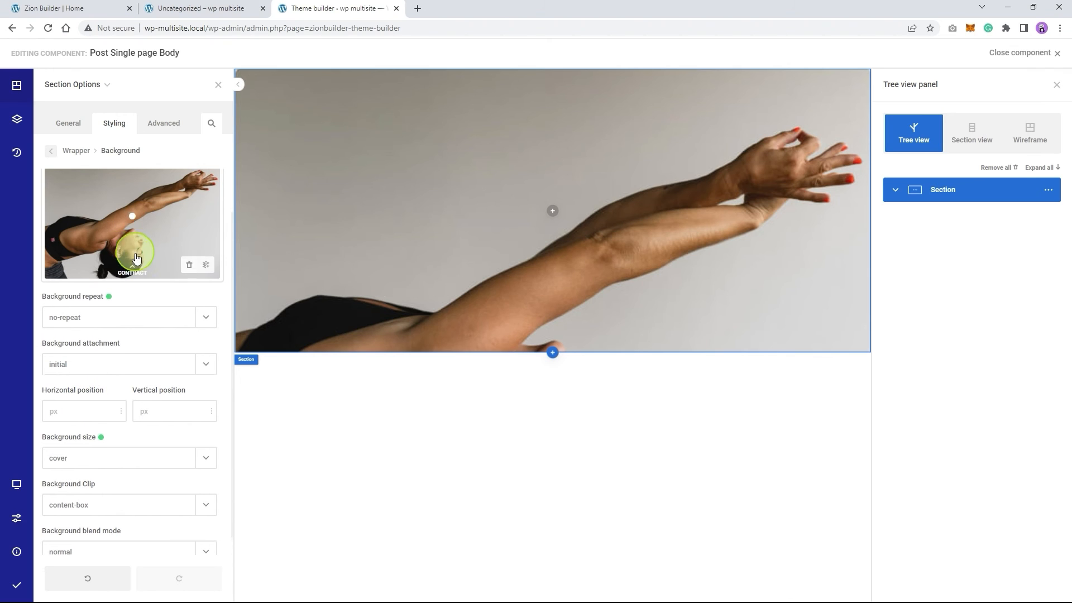
pyautogui.moveTo(132, 215)
pyautogui.mouseDown()
pyautogui.moveTo(131, 255)
pyautogui.moveTo(142, 228)
pyautogui.mouseUp()
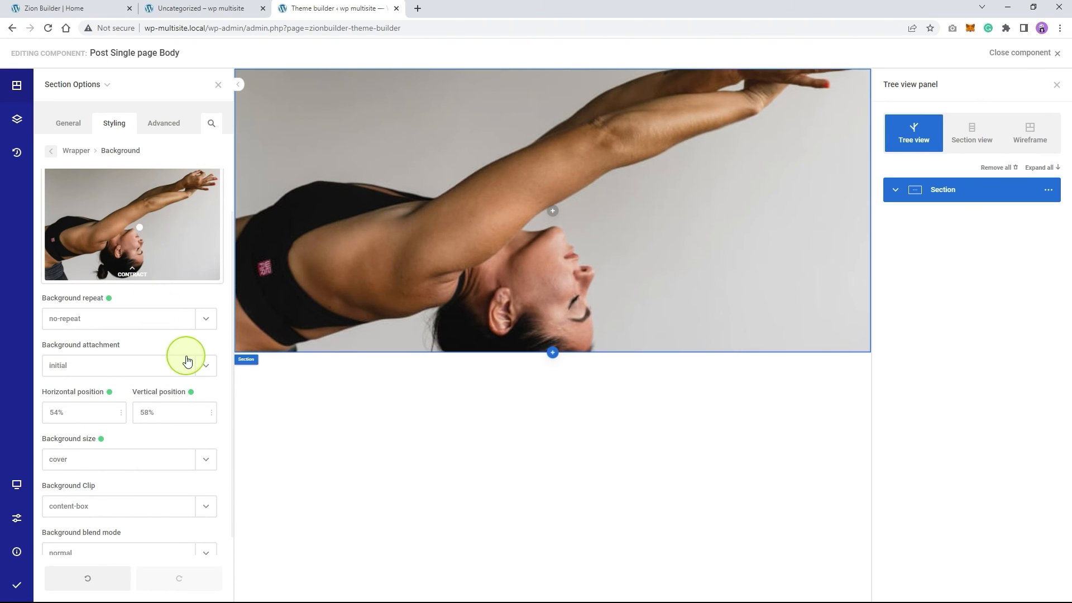
pyautogui.moveTo(18, 590)
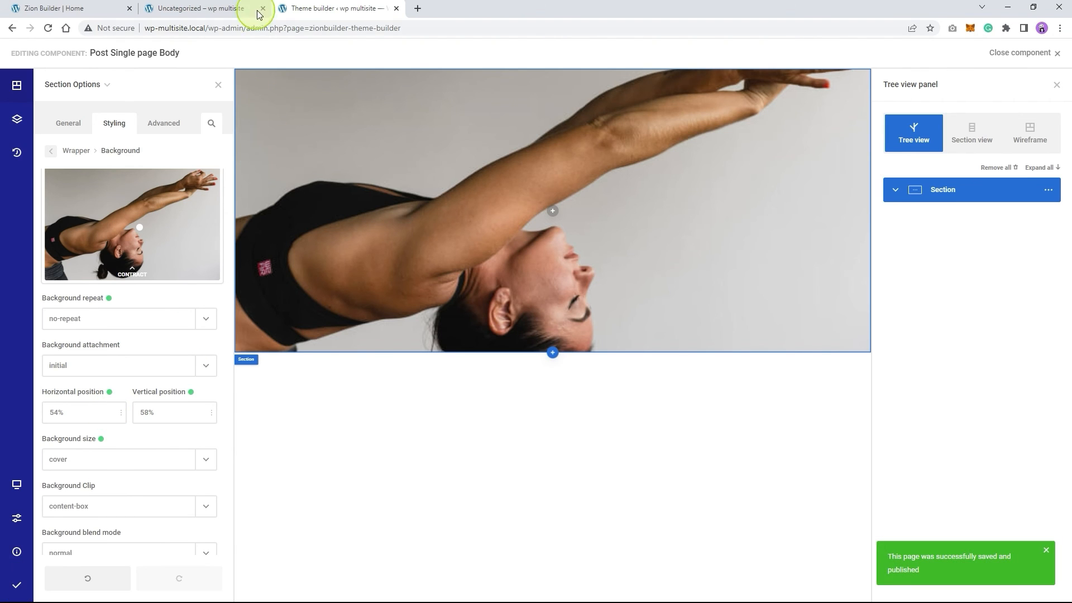
# Open The Art of Teaching post from the Uncategorized archive on the live site, reload it, and return to the builder
pyautogui.click(219, 5)
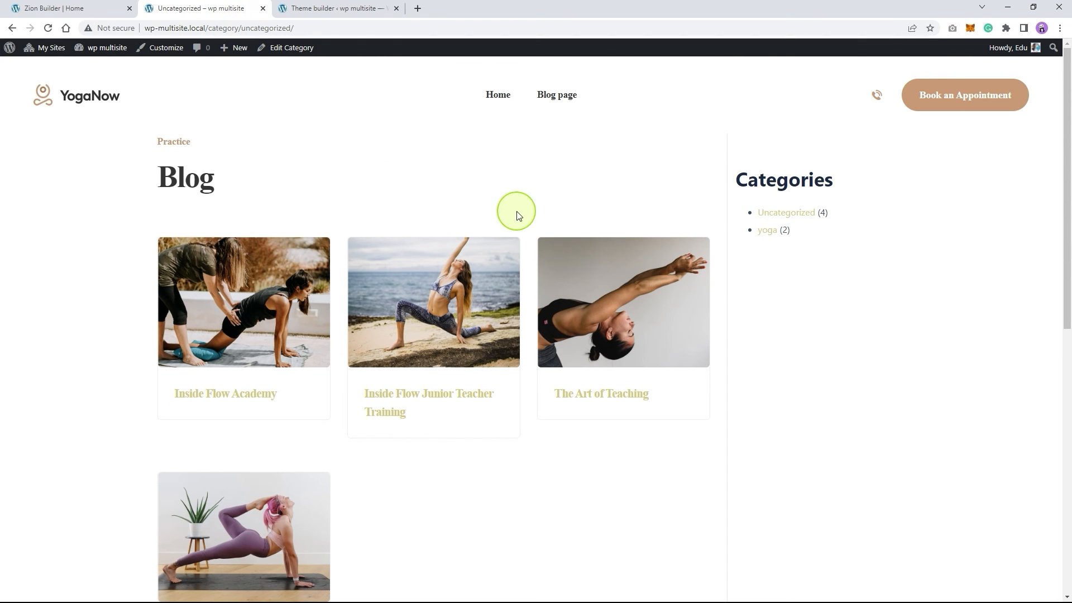
pyautogui.click(621, 316)
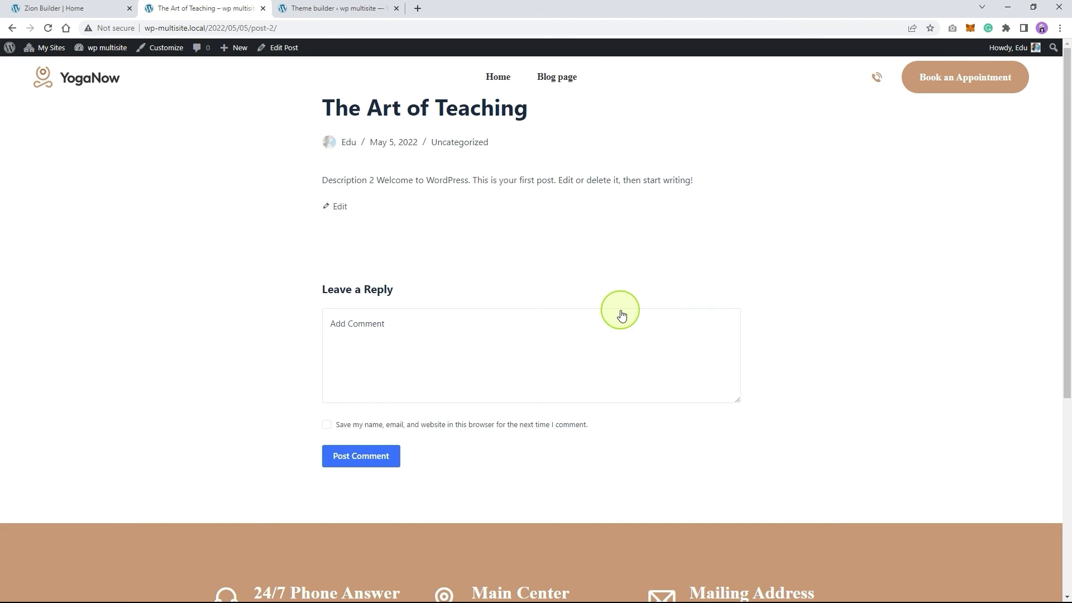
pyautogui.rightClick(246, 240)
pyautogui.click(272, 247)
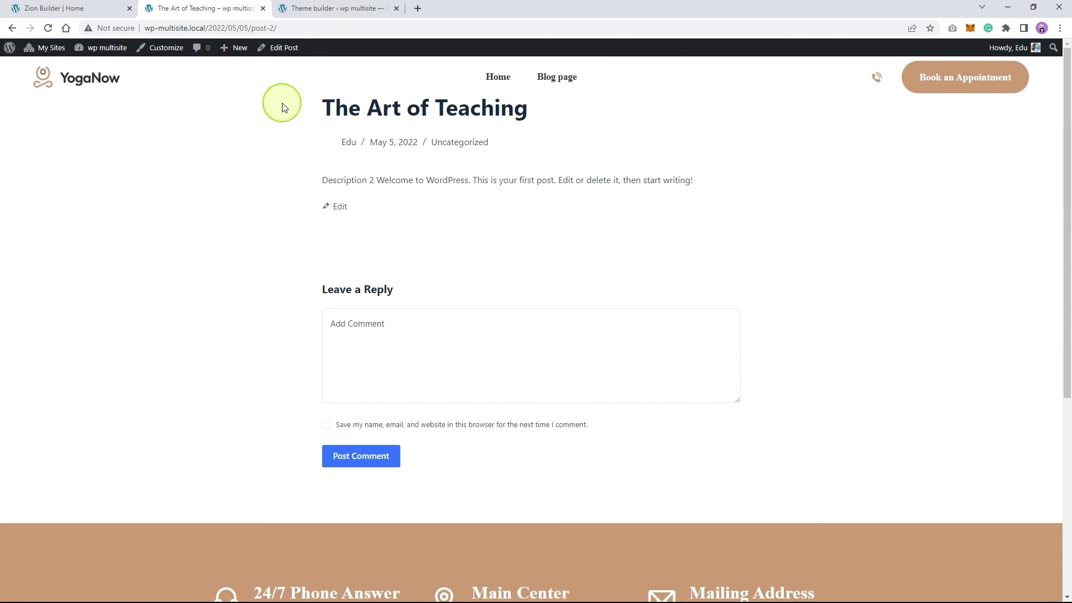
pyautogui.click(329, 9)
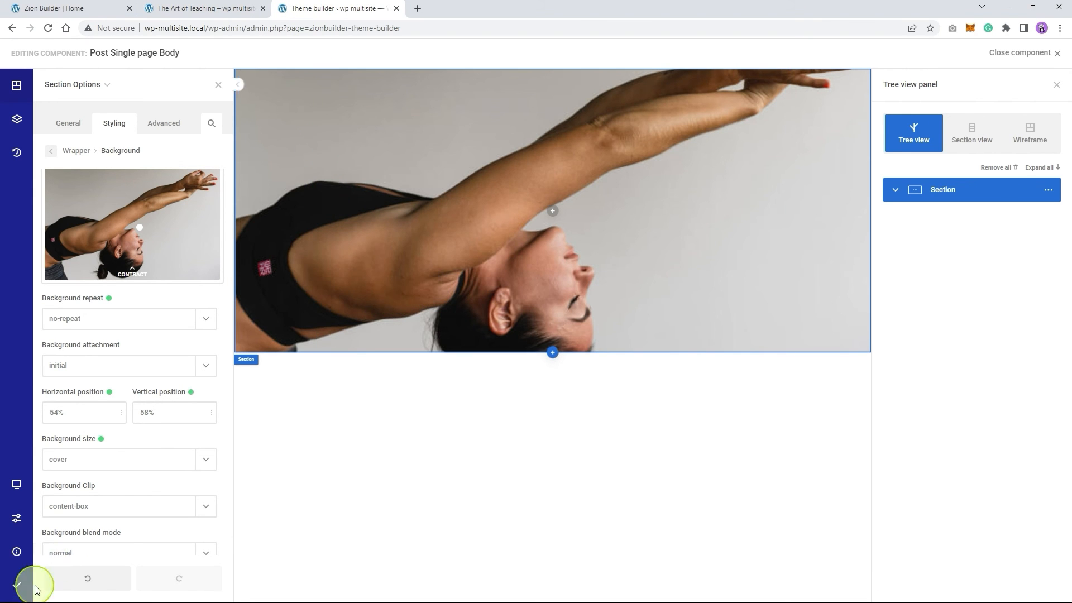
# Save and close the body component, and reload The Art of Teaching post on the live site to review its layout
pyautogui.click(17, 585)
pyautogui.click(1035, 53)
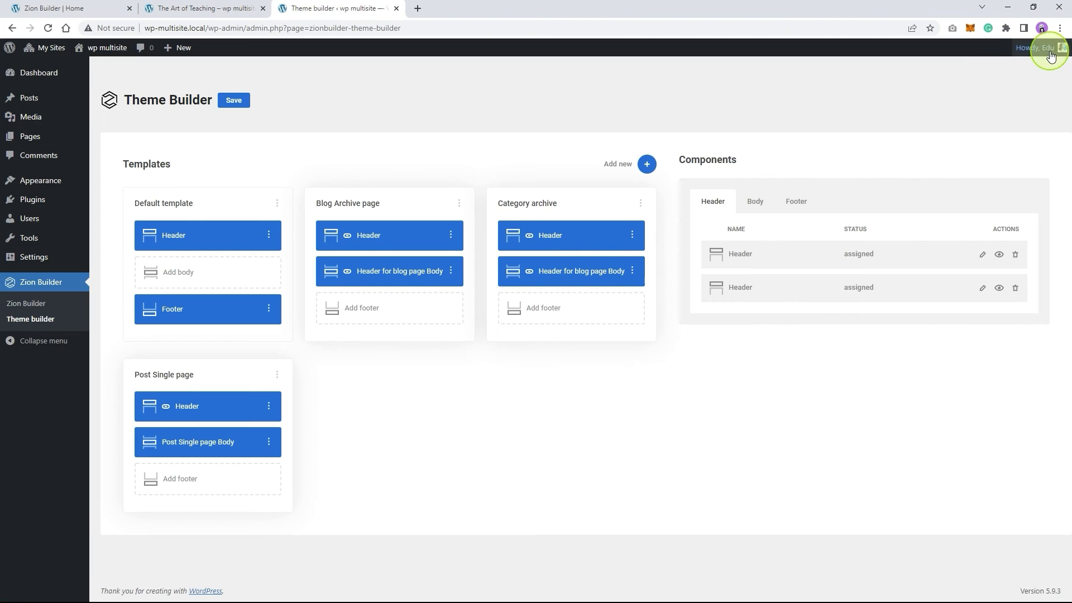
pyautogui.click(247, 17)
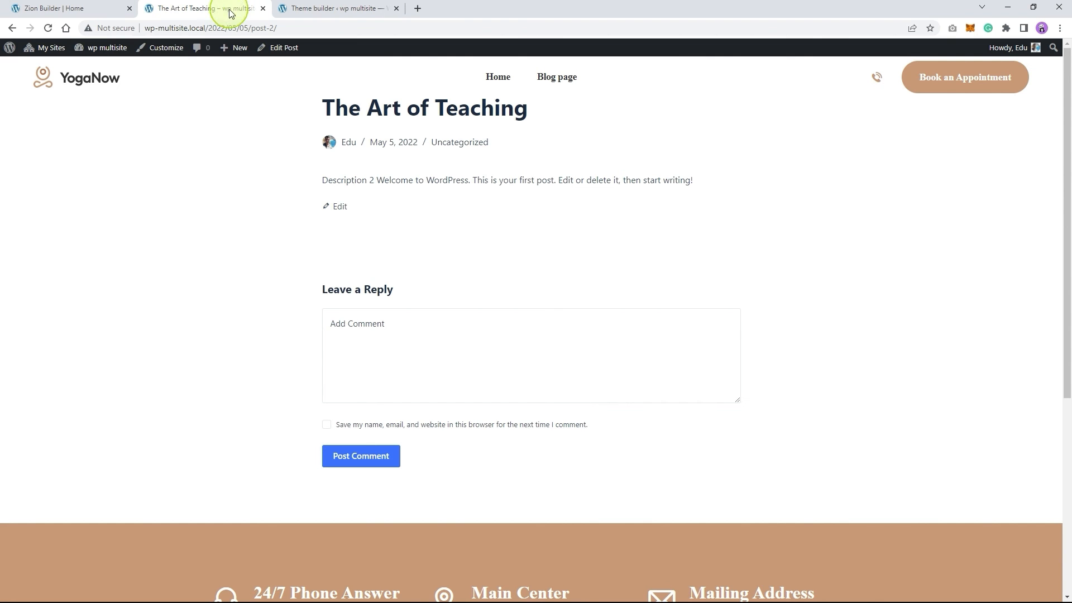
pyautogui.rightClick(174, 148)
pyautogui.click(211, 185)
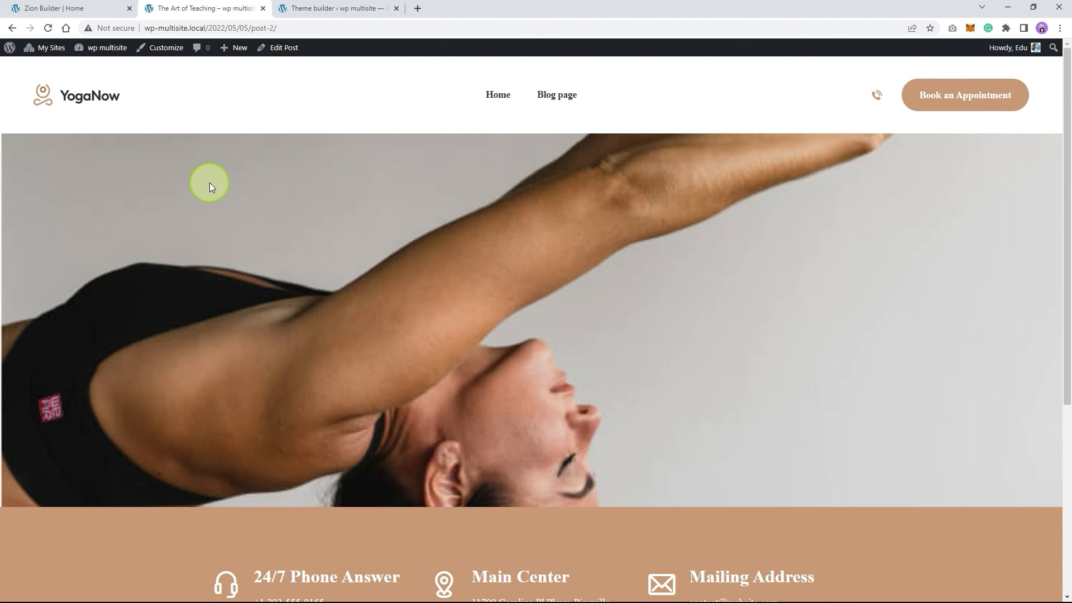
pyautogui.scroll(-4, 704, 354)
pyautogui.scroll(5, 286, 304)
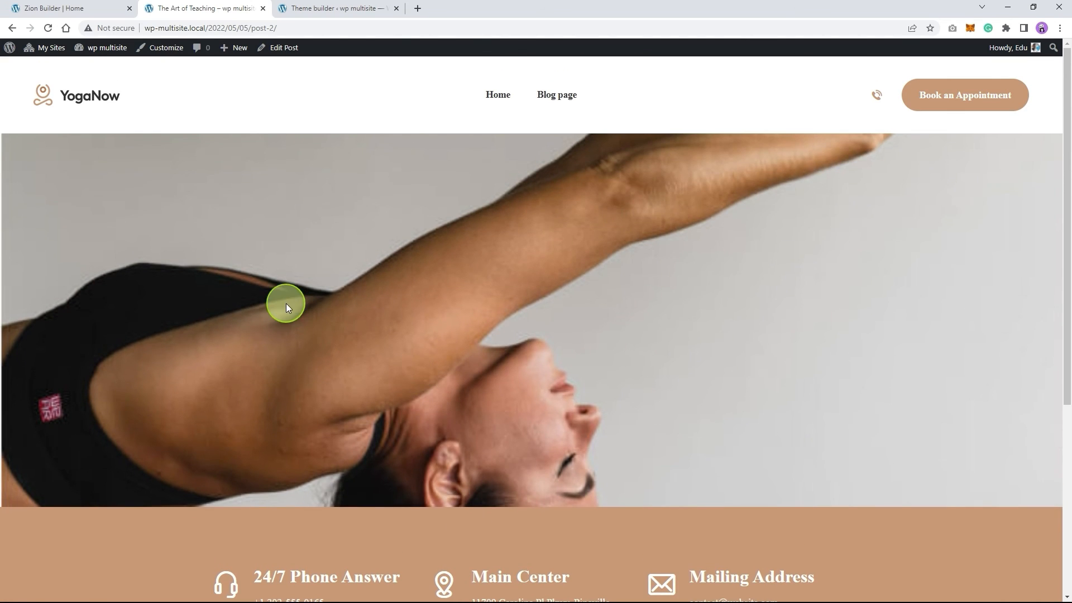
# Reopen the Post Single page Body component for editing and add a Heading element inside the section's column
pyautogui.click(293, 8)
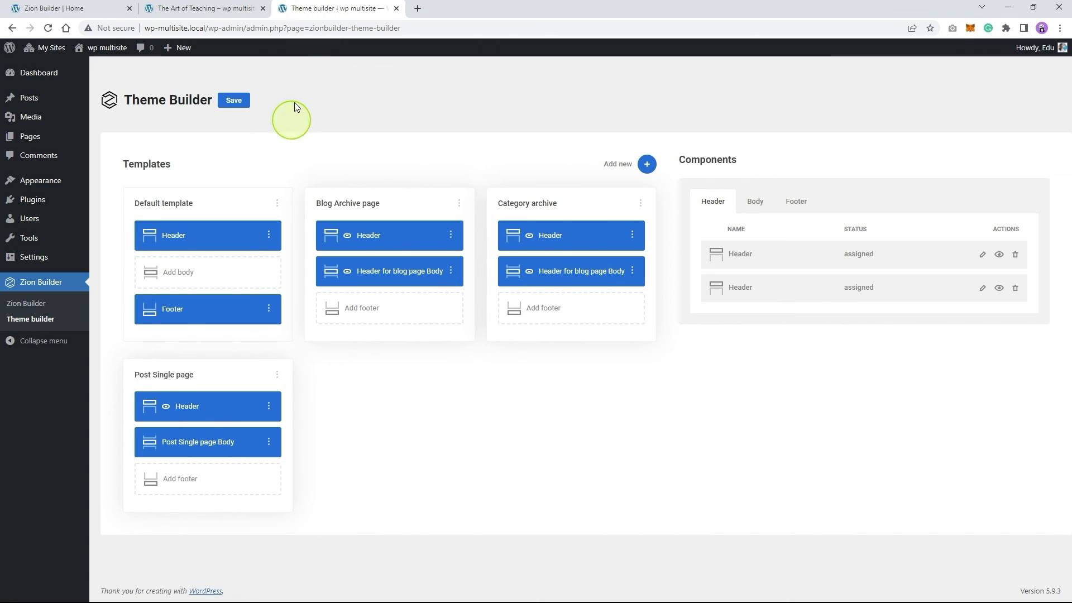
pyautogui.click(269, 443)
pyautogui.click(299, 430)
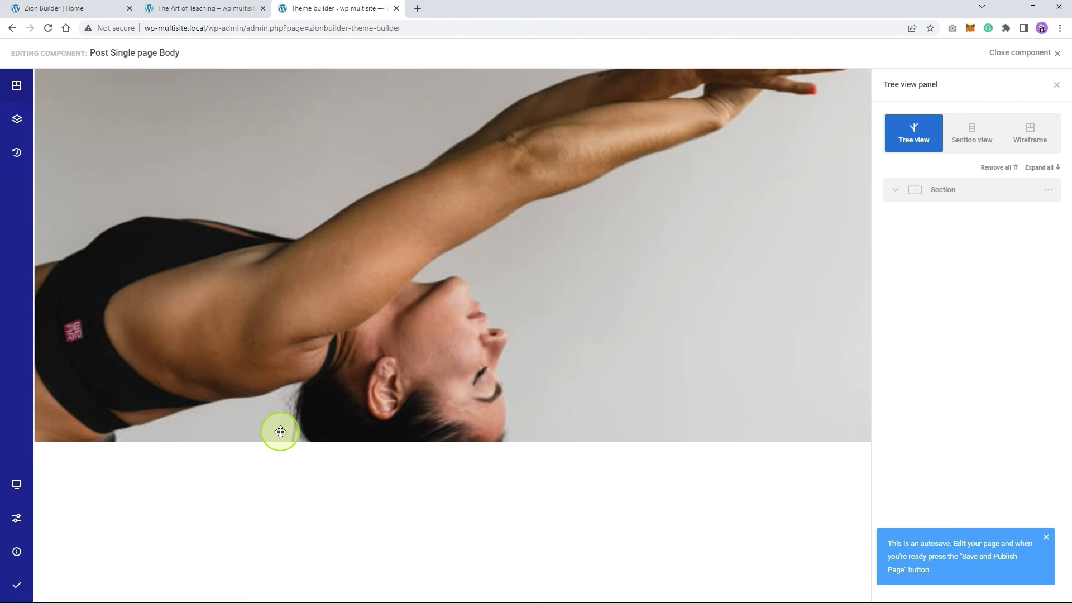
pyautogui.click(452, 255)
pyautogui.click(589, 182)
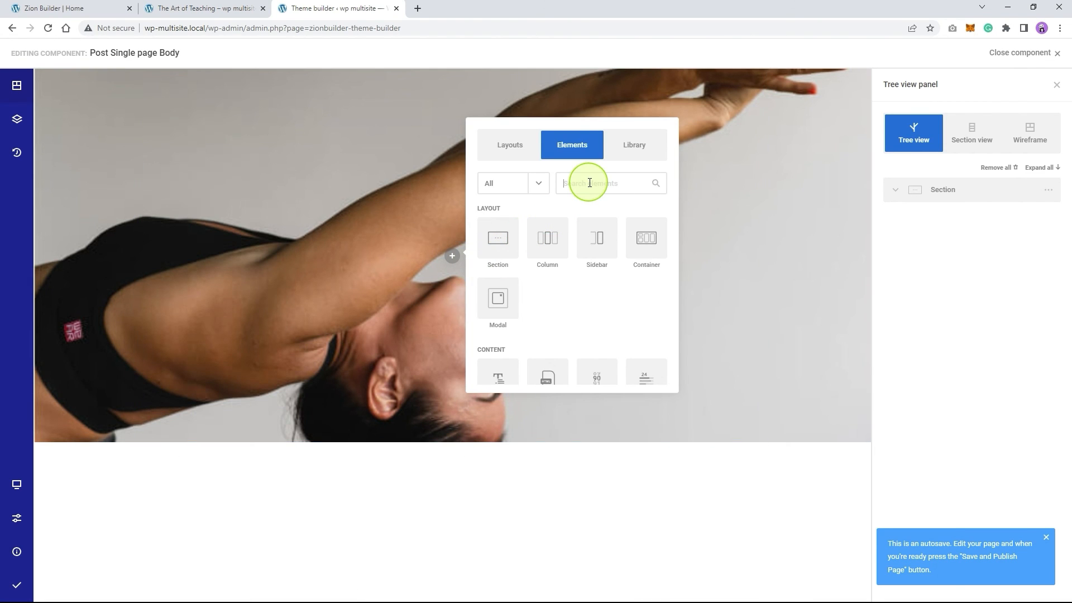
pyautogui.write('hea')
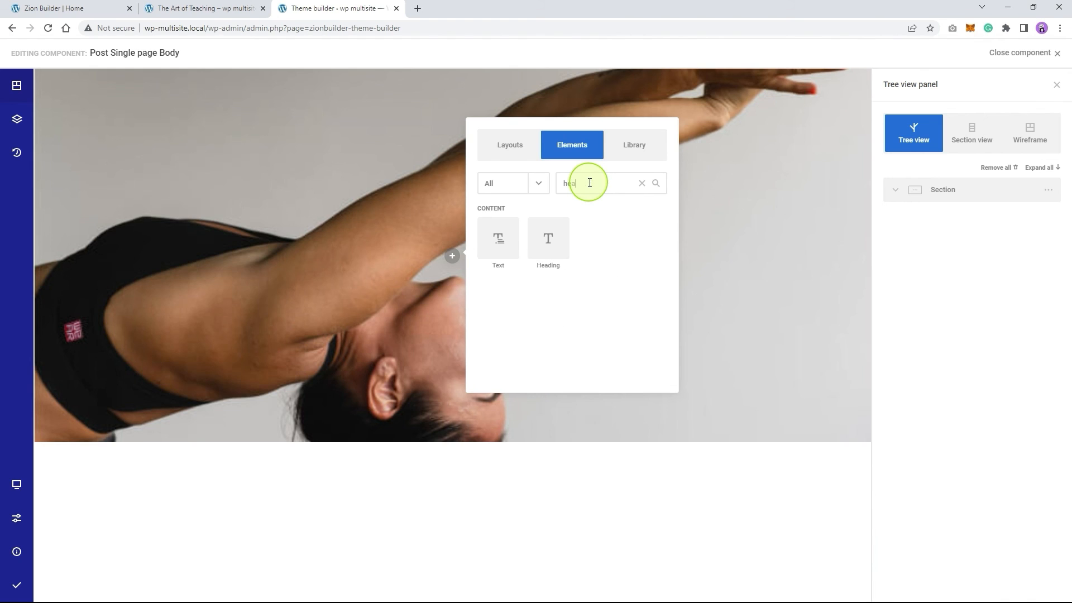
pyautogui.click(535, 253)
# Center the column's inner content both vertically and horizontally
pyautogui.click(440, 271)
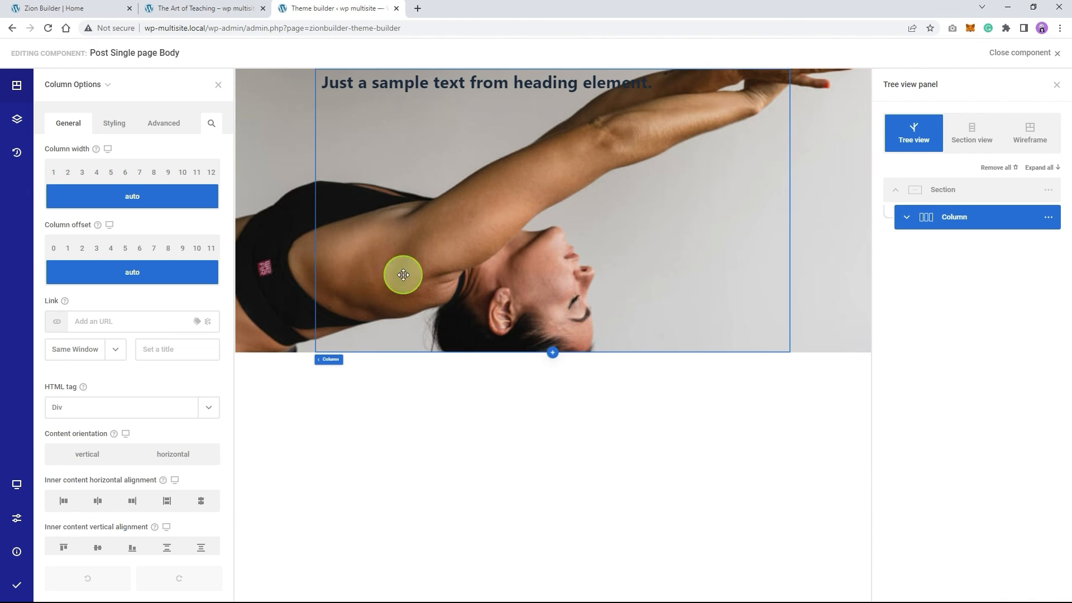
pyautogui.click(97, 546)
pyautogui.click(98, 501)
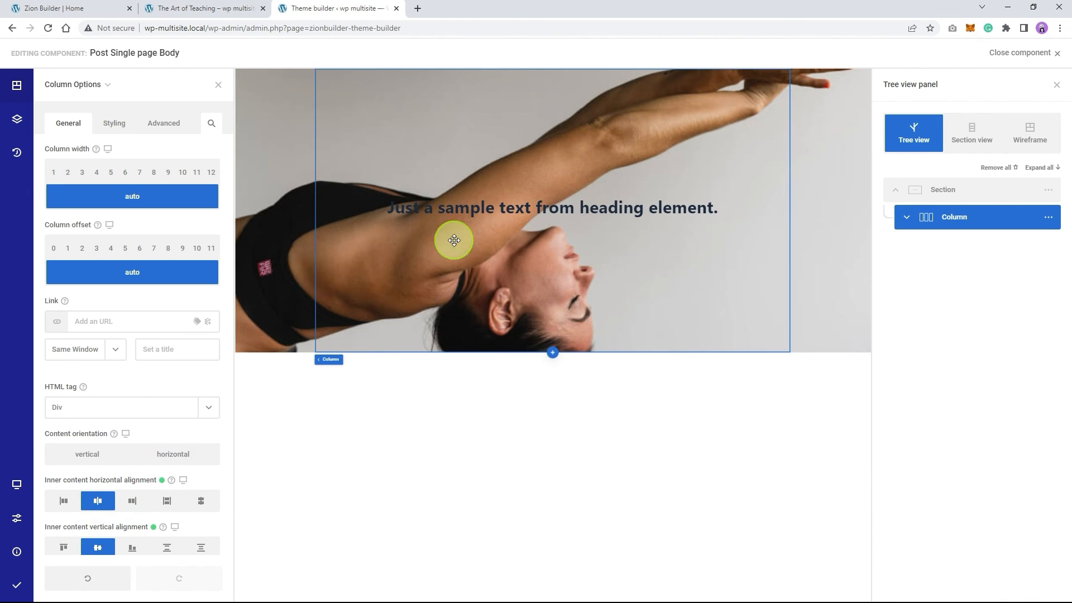
# Set the heading's font color to #ffffff in its wrapper typography styling
pyautogui.click(466, 208)
pyautogui.click(114, 123)
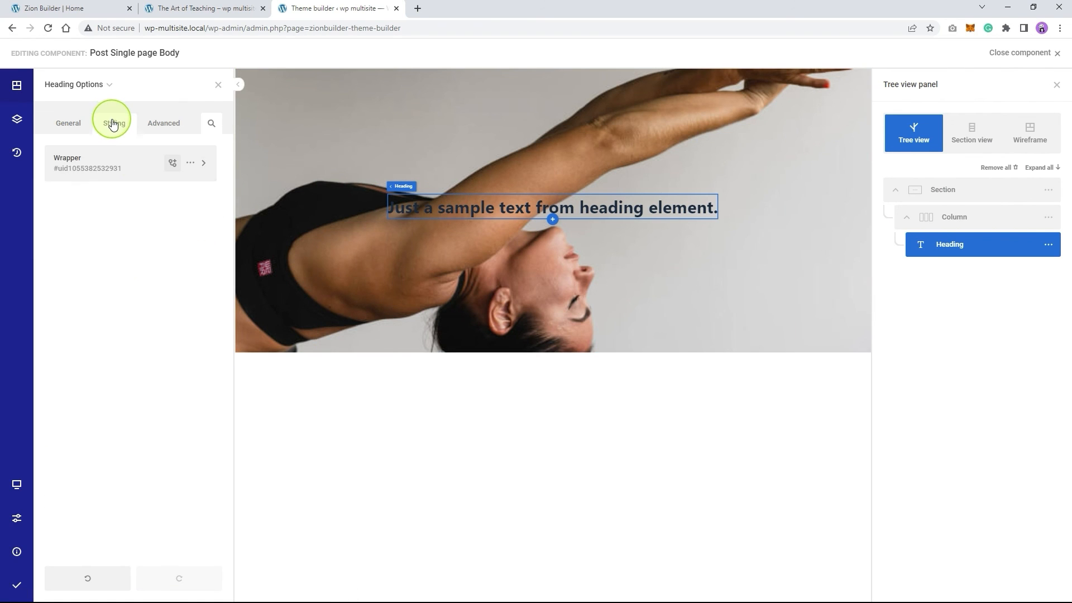
pyautogui.click(109, 163)
pyautogui.click(141, 249)
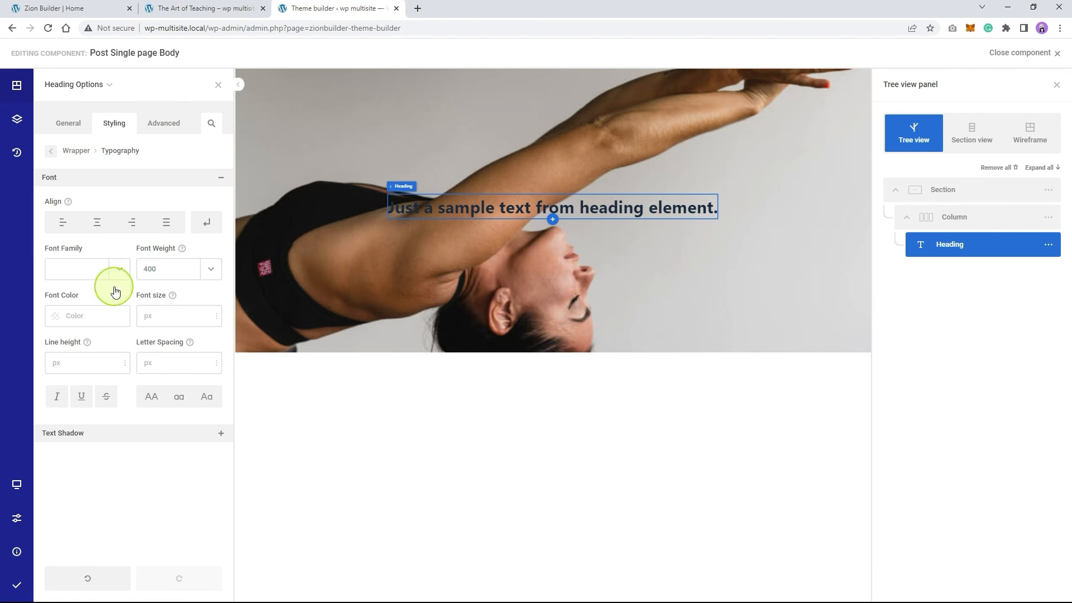
pyautogui.click(57, 317)
pyautogui.moveTo(81, 305); pyautogui.dragTo(36, 185)
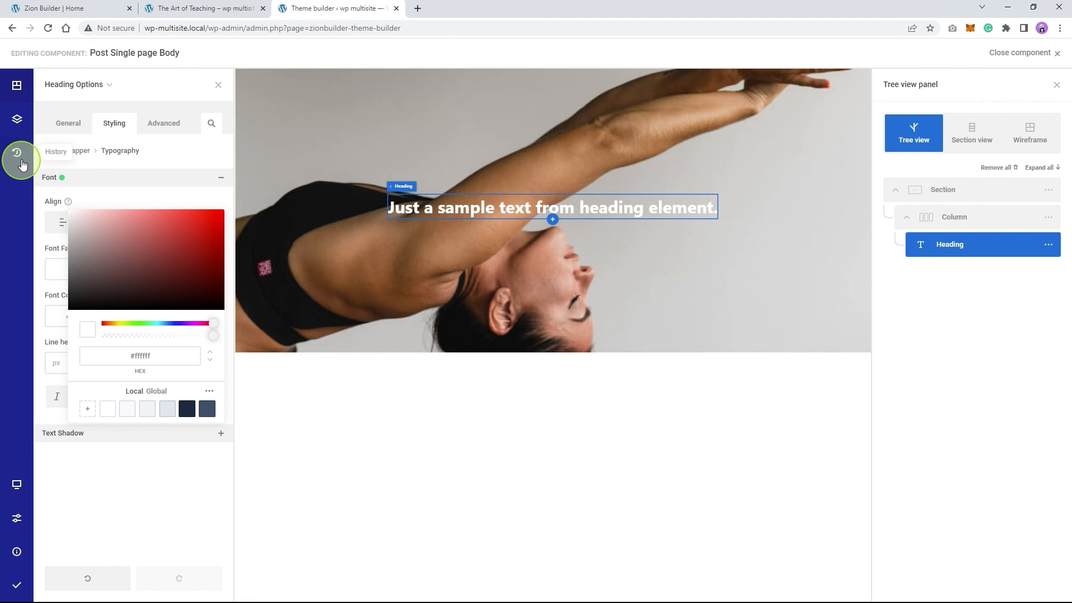
pyautogui.click(160, 495)
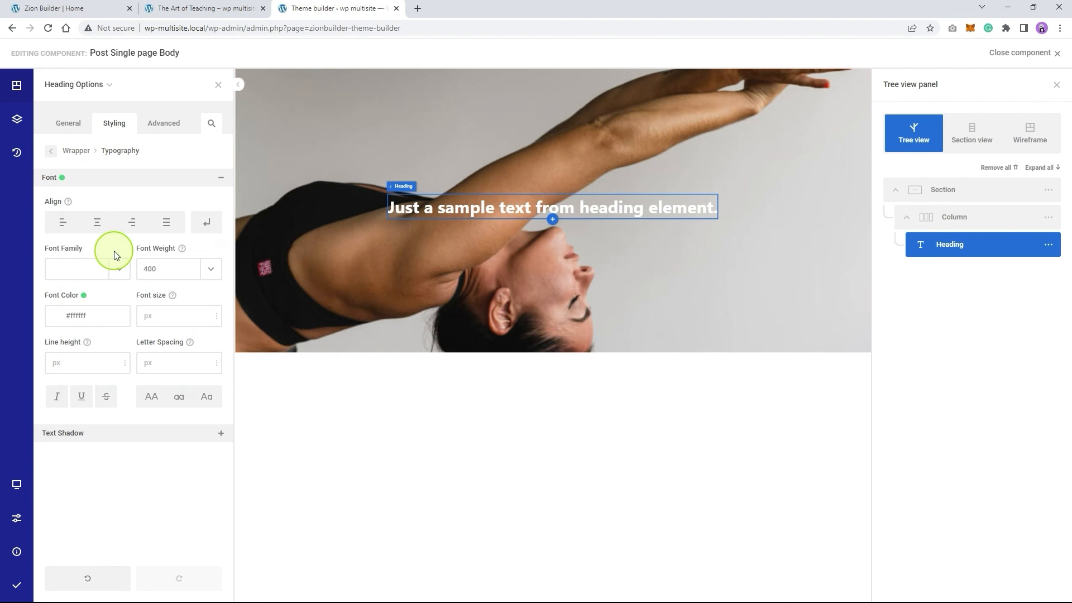
# Set the heading's font family to Abril Fatface and its font size to 65px
pyautogui.click(78, 269)
pyautogui.click(74, 289)
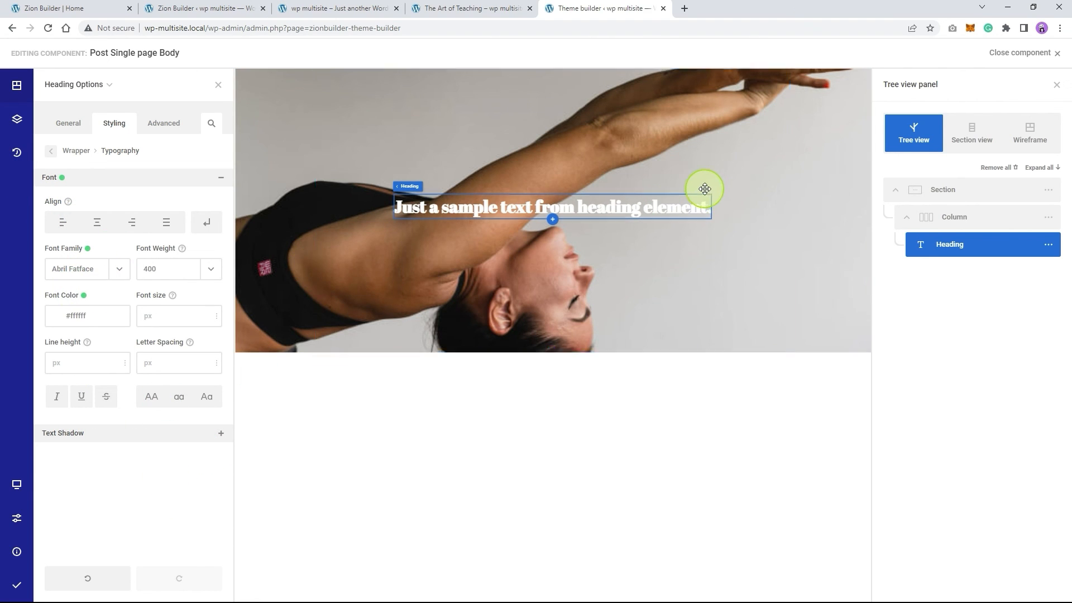
pyautogui.click(187, 316)
pyautogui.write('65')
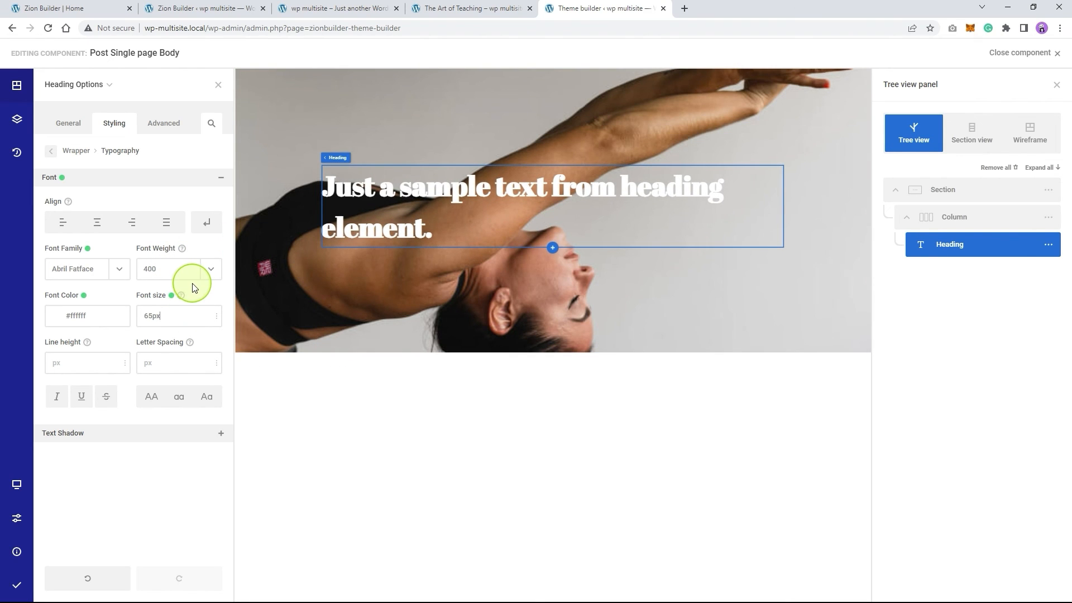
# Set the heading's letter spacing to 4px and its font weight to 400
pyautogui.moveTo(155, 360); pyautogui.dragTo(154, 358)
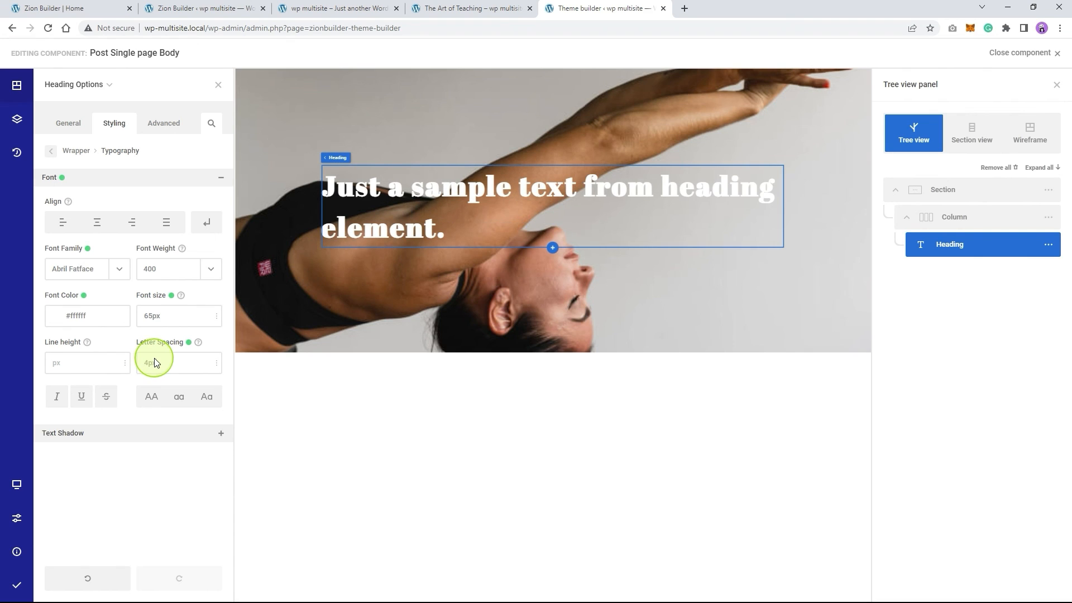
pyautogui.click(173, 268)
pyautogui.click(168, 323)
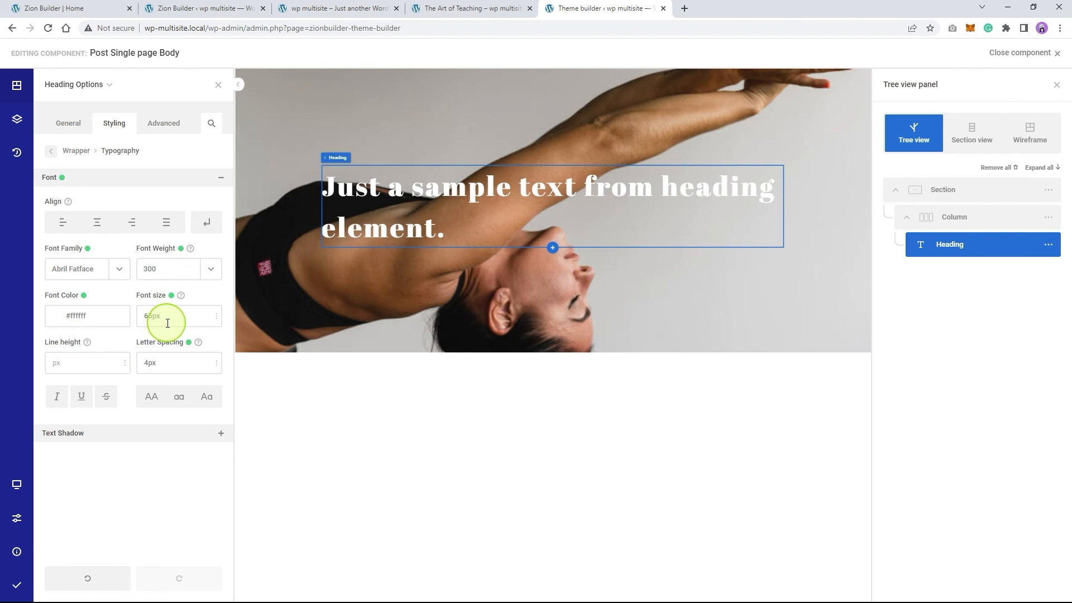
pyautogui.click(172, 271)
pyautogui.click(157, 337)
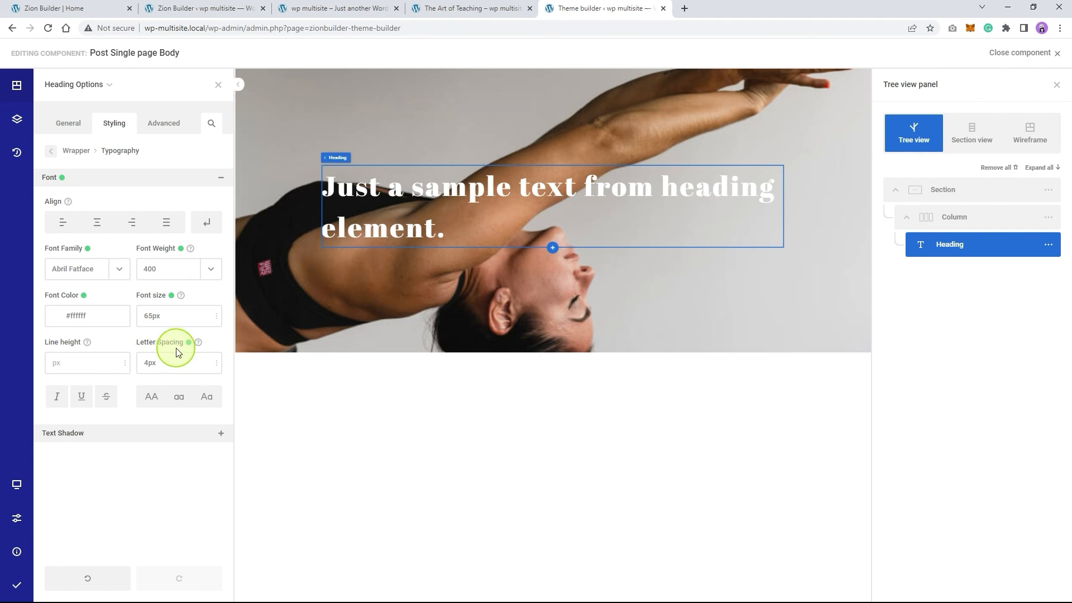
# Save the body component, and reload The Art of Teaching post on the live site to review its heading
pyautogui.click(17, 584)
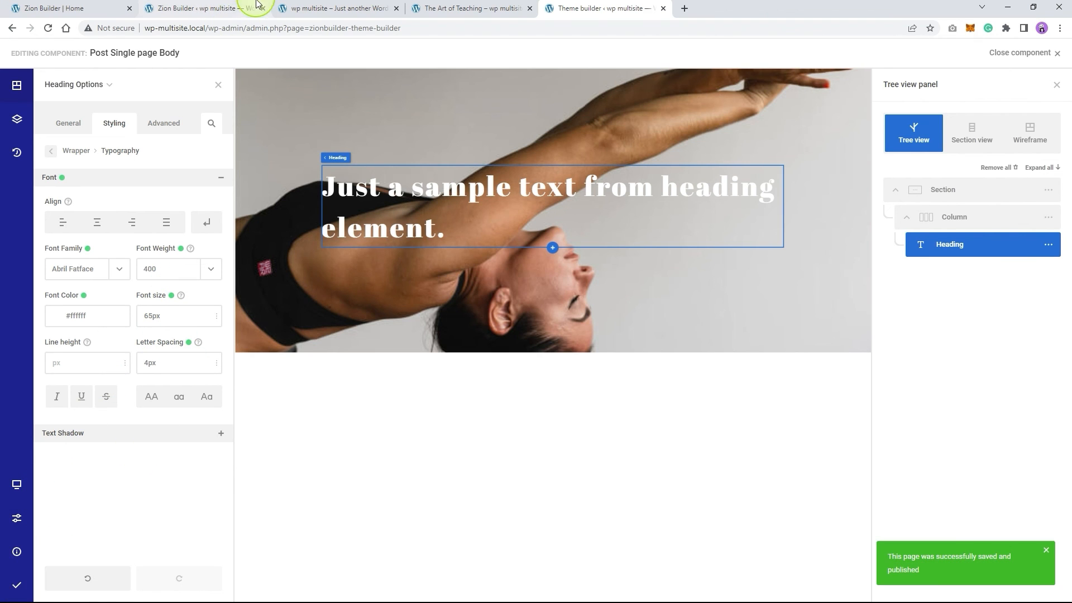
pyautogui.click(460, 5)
pyautogui.rightClick(416, 242)
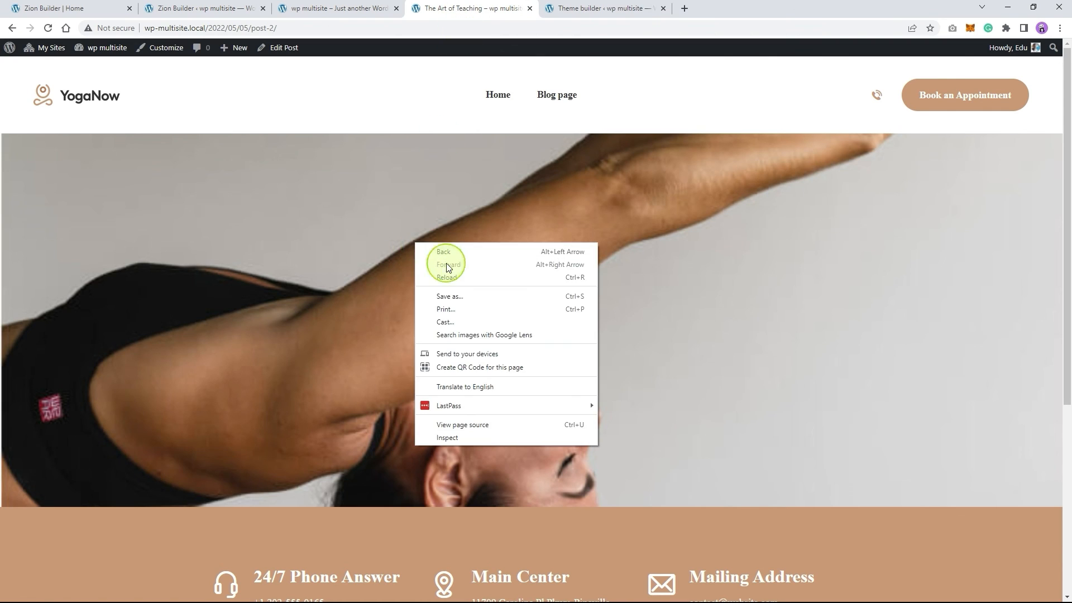
pyautogui.click(456, 276)
pyautogui.scroll(-5, 451, 302)
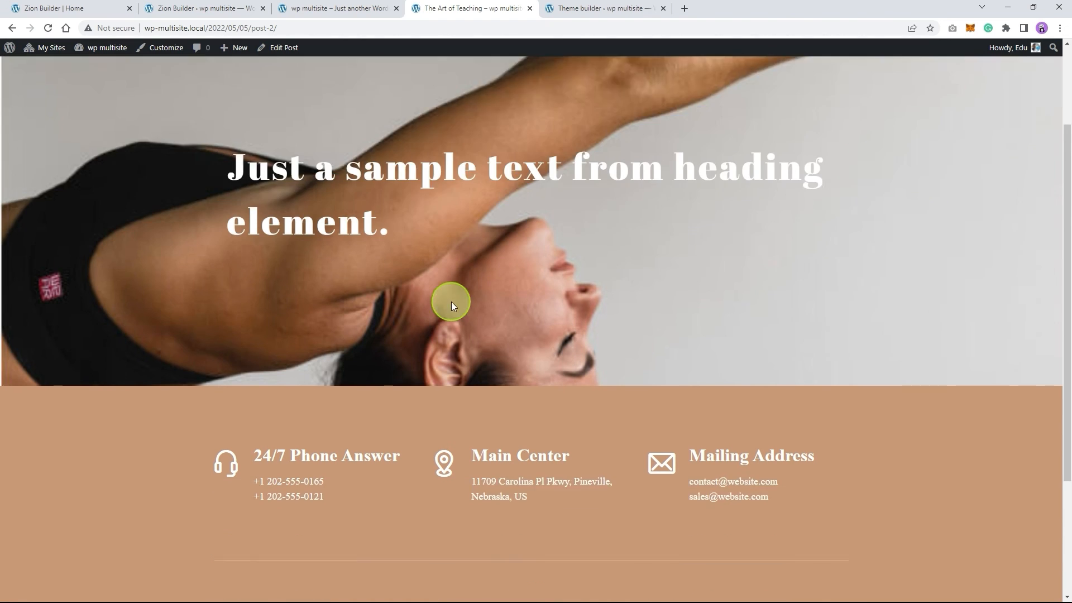
pyautogui.scroll(4, 458, 304)
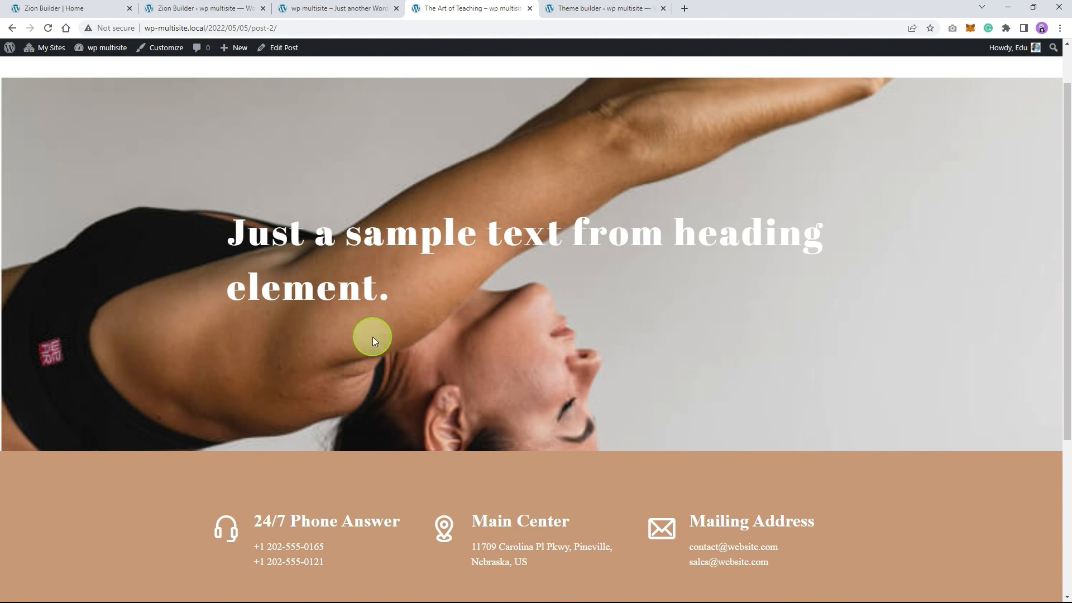
pyautogui.scroll(1, 432, 293)
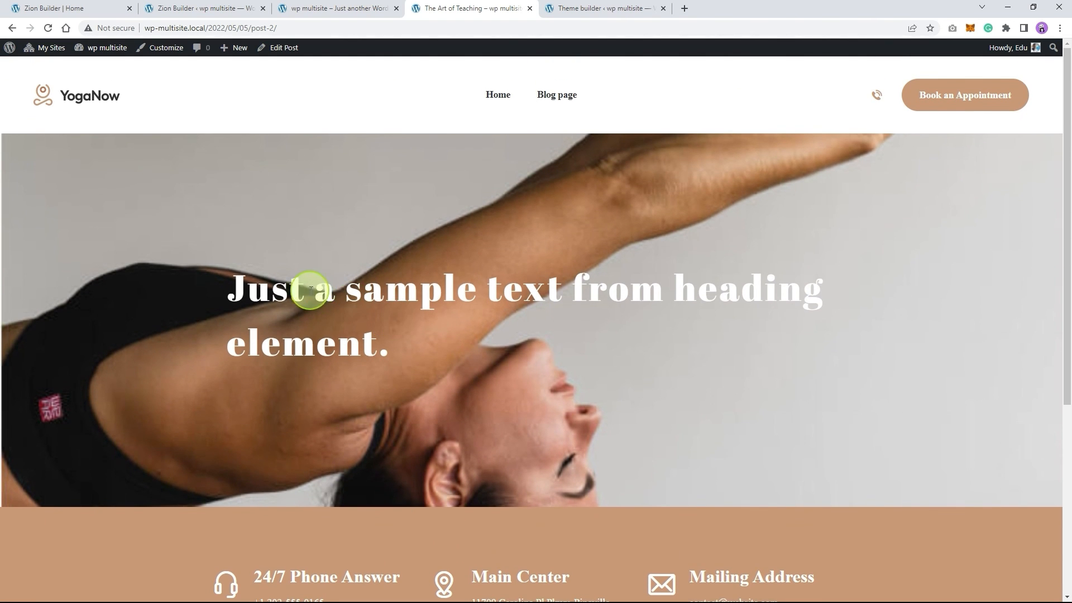
pyautogui.moveTo(307, 287); pyautogui.dragTo(573, 285)
pyautogui.click(292, 330)
pyautogui.scroll(-3, 385, 311)
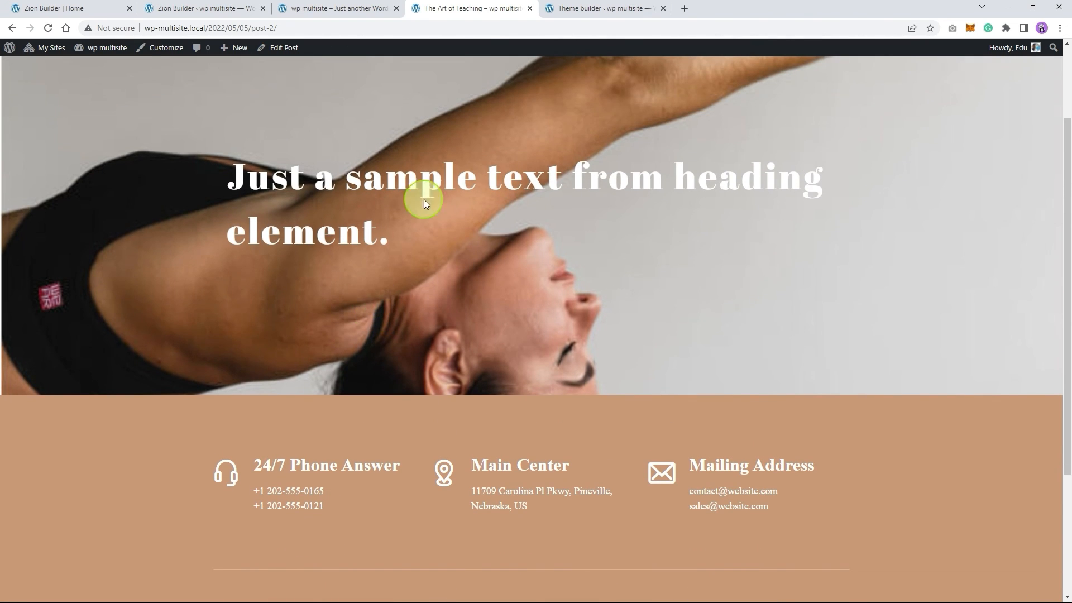
# Return to the Theme builder editor and replace the heading's content with the dynamic Post title
pyautogui.click(359, 6)
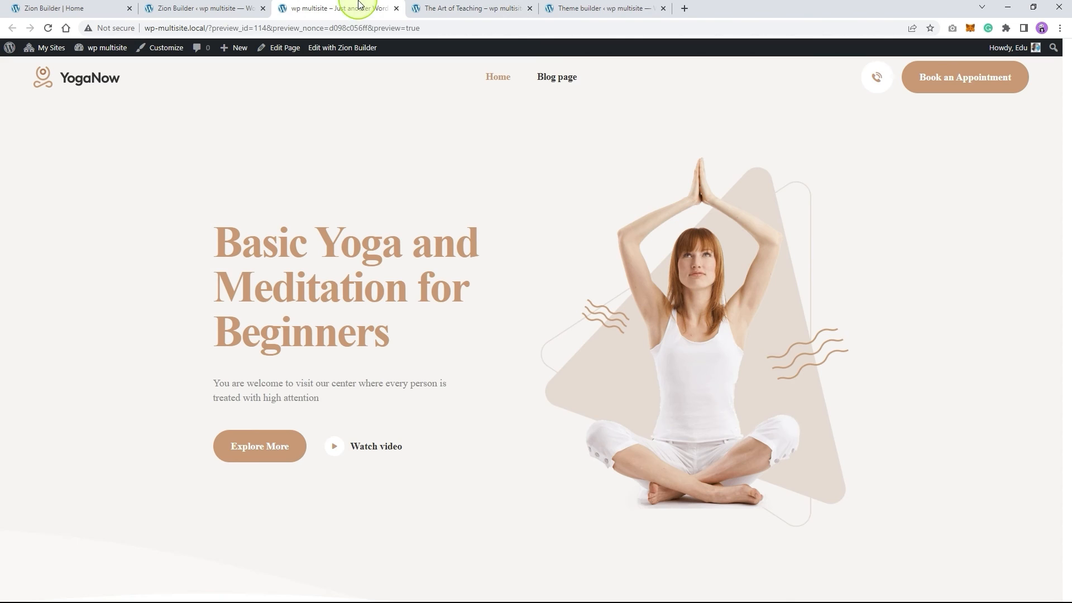
pyautogui.click(209, 7)
pyautogui.click(335, 8)
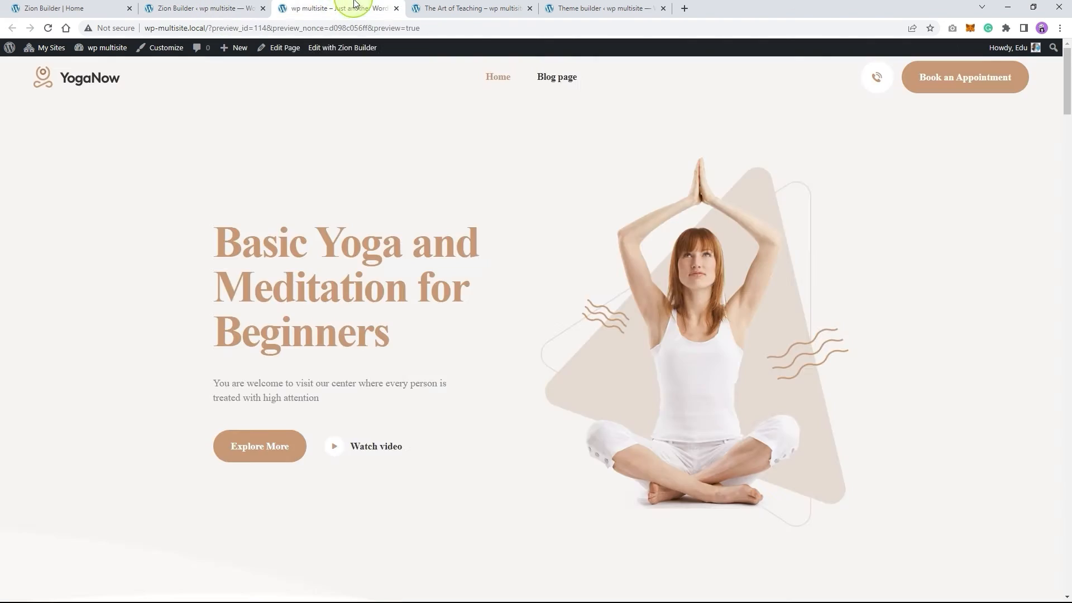
pyautogui.click(475, 8)
pyautogui.click(614, 9)
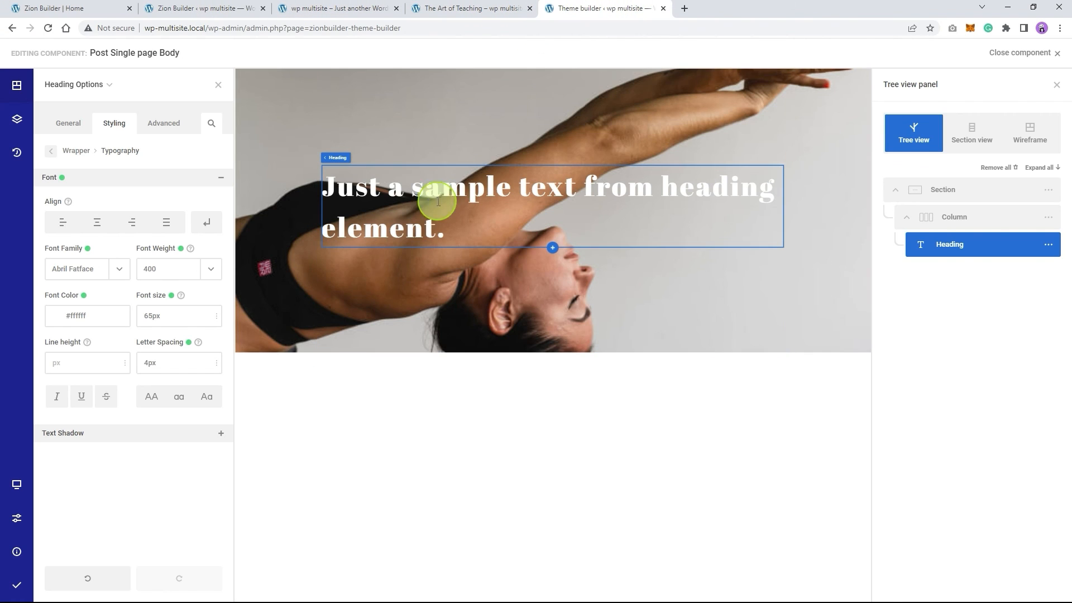
pyautogui.click(71, 136)
pyautogui.click(220, 153)
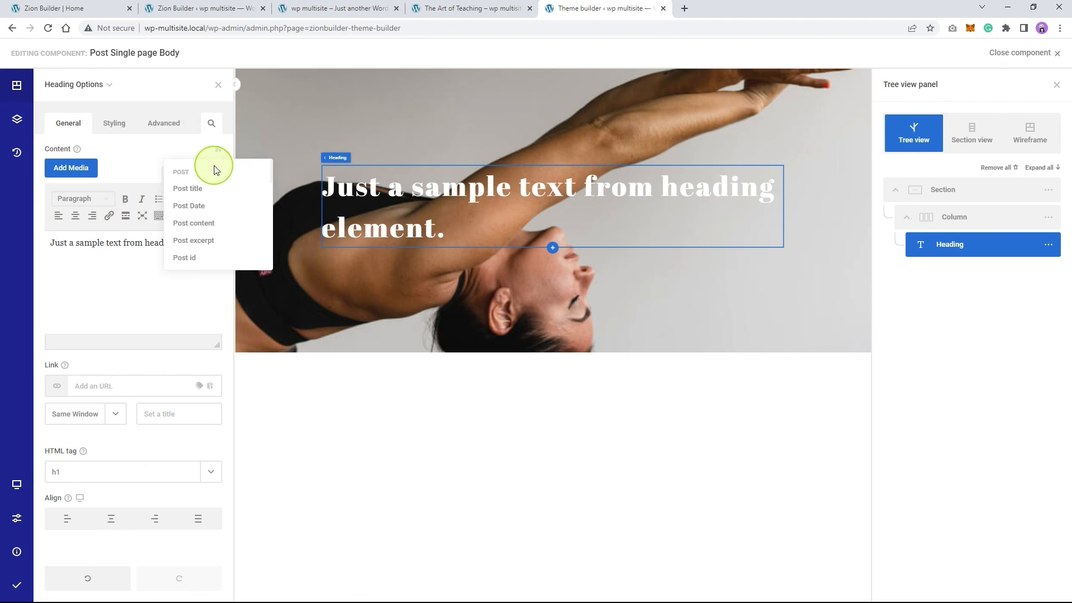
pyautogui.click(216, 188)
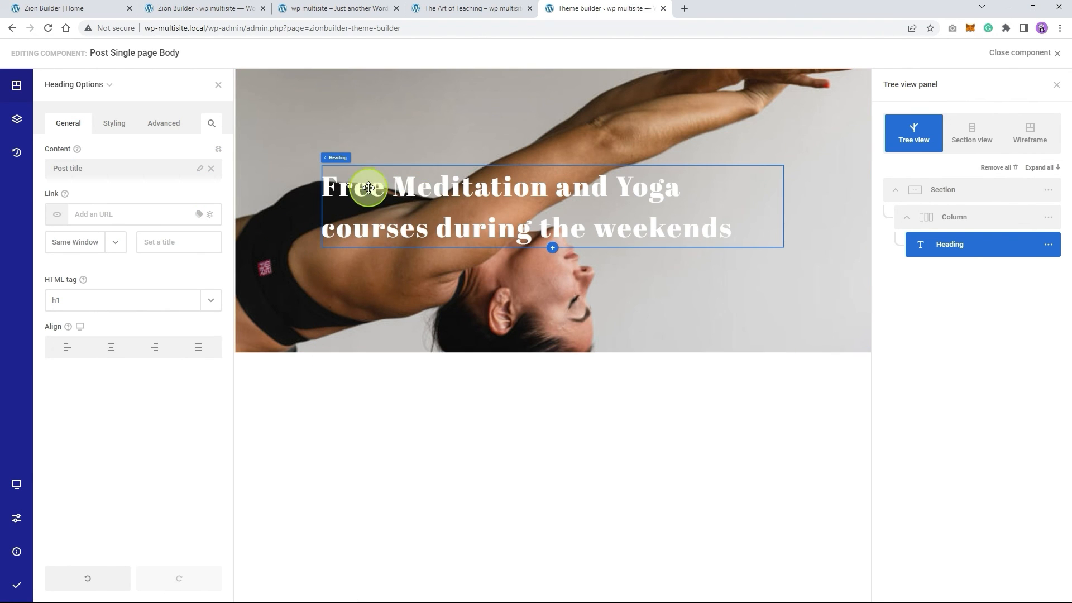
pyautogui.click(218, 84)
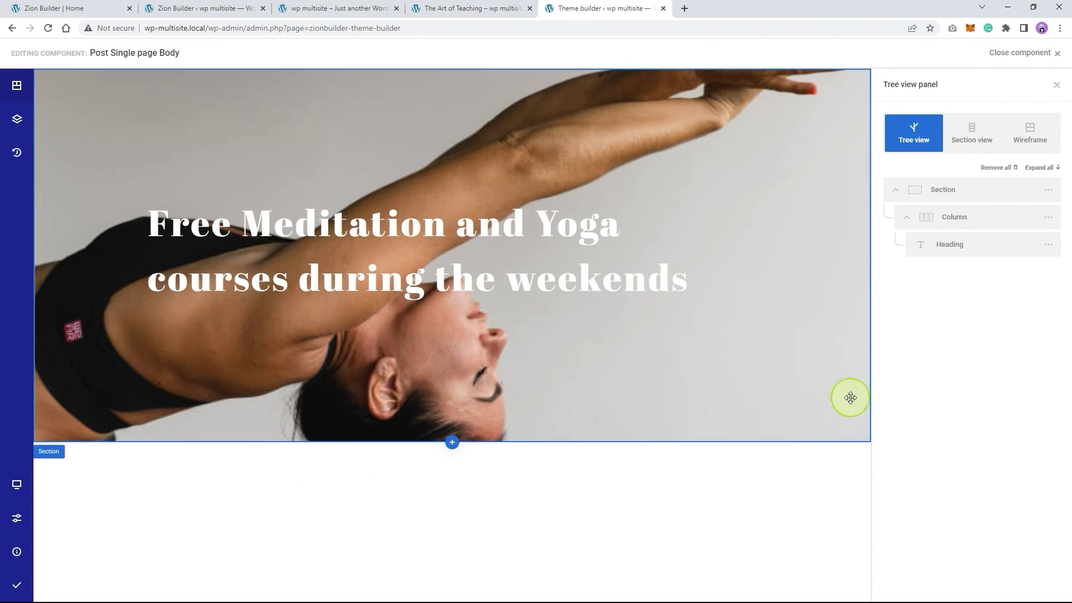
# Add a new section below the post title section and select its column
pyautogui.click(907, 216)
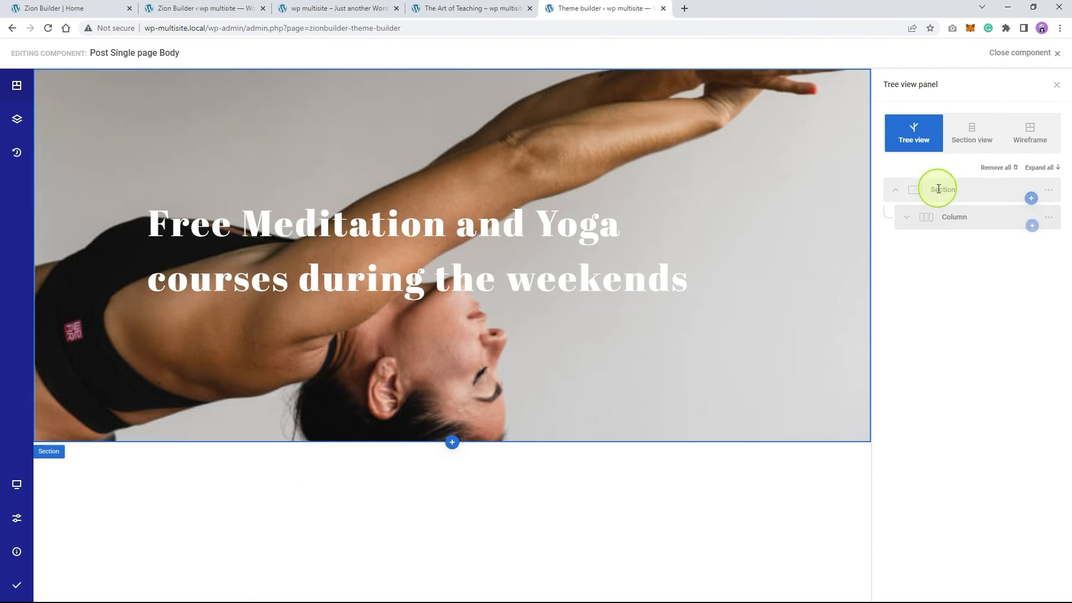
pyautogui.click(937, 188)
pyautogui.click(894, 189)
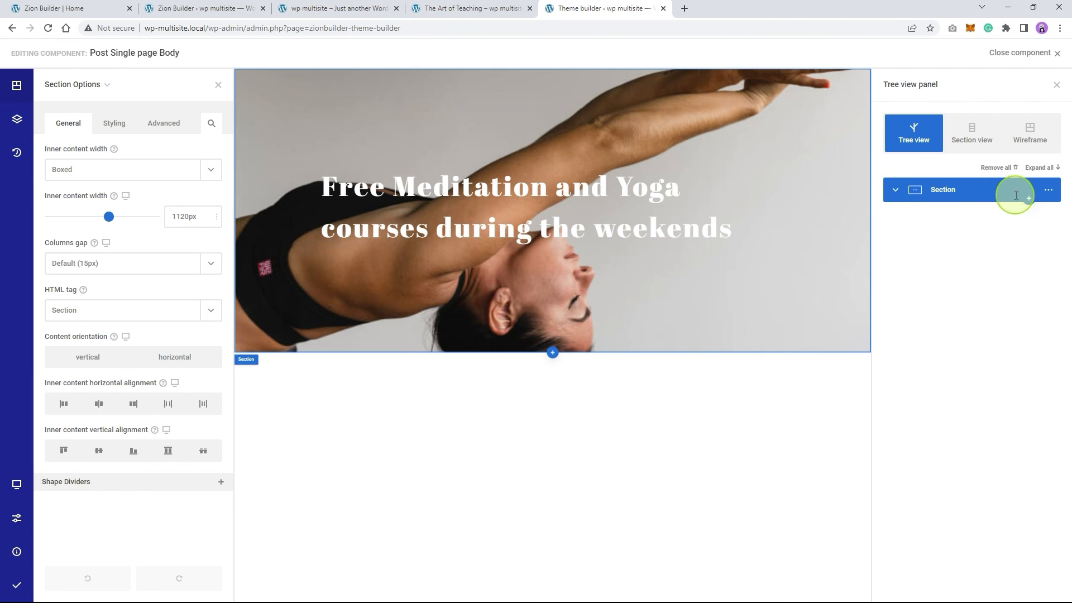
pyautogui.click(1029, 198)
pyautogui.click(902, 280)
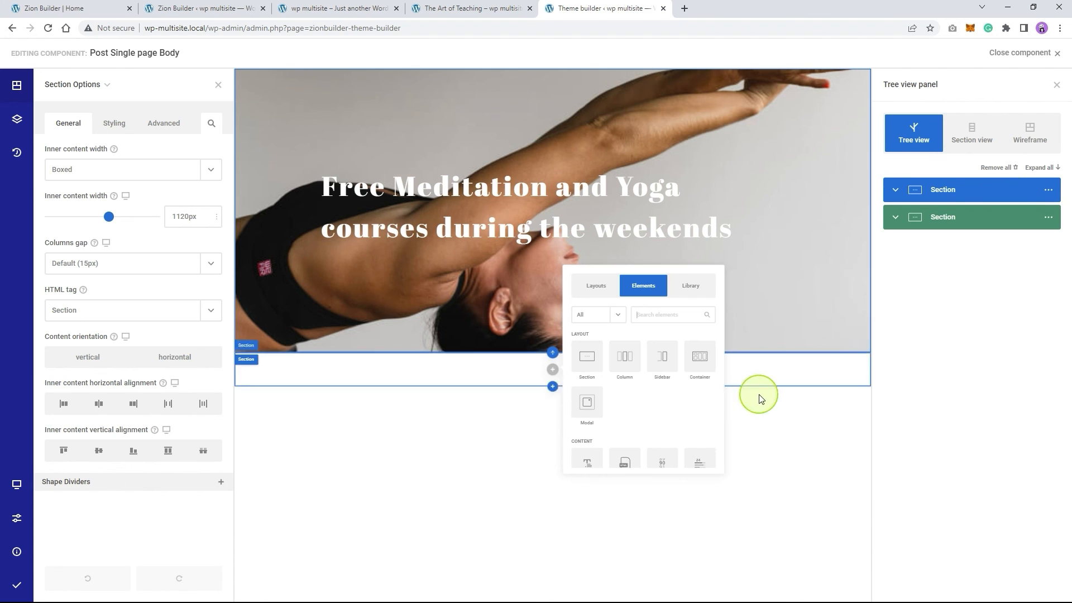
pyautogui.click(748, 379)
pyautogui.click(677, 377)
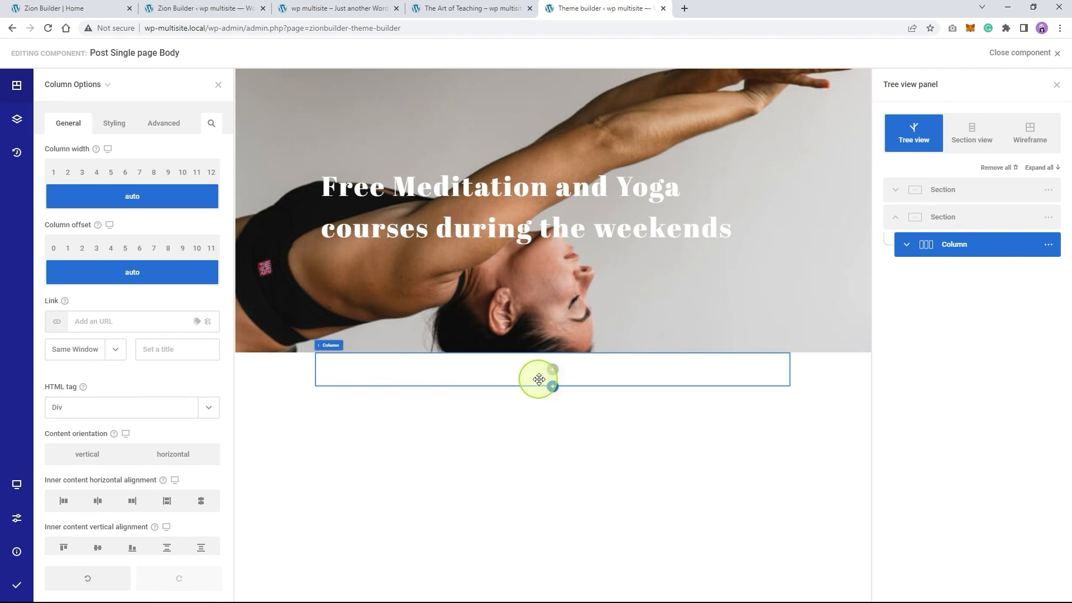
# Add a Text element to the new section's column and give that section about 120px of top and bottom padding
pyautogui.click(552, 370)
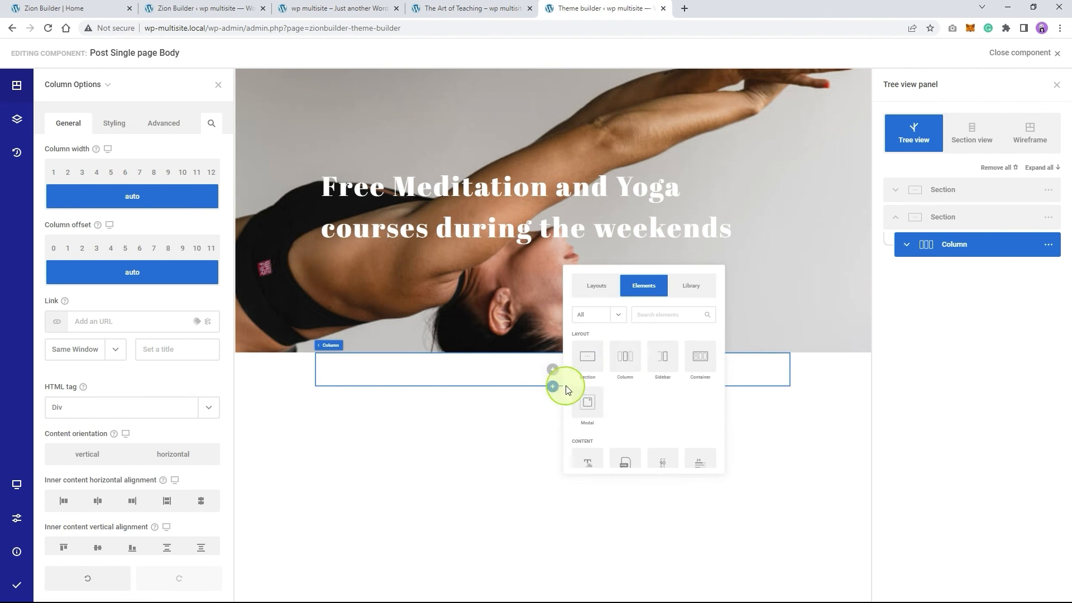
pyautogui.click(663, 315)
pyautogui.write('text')
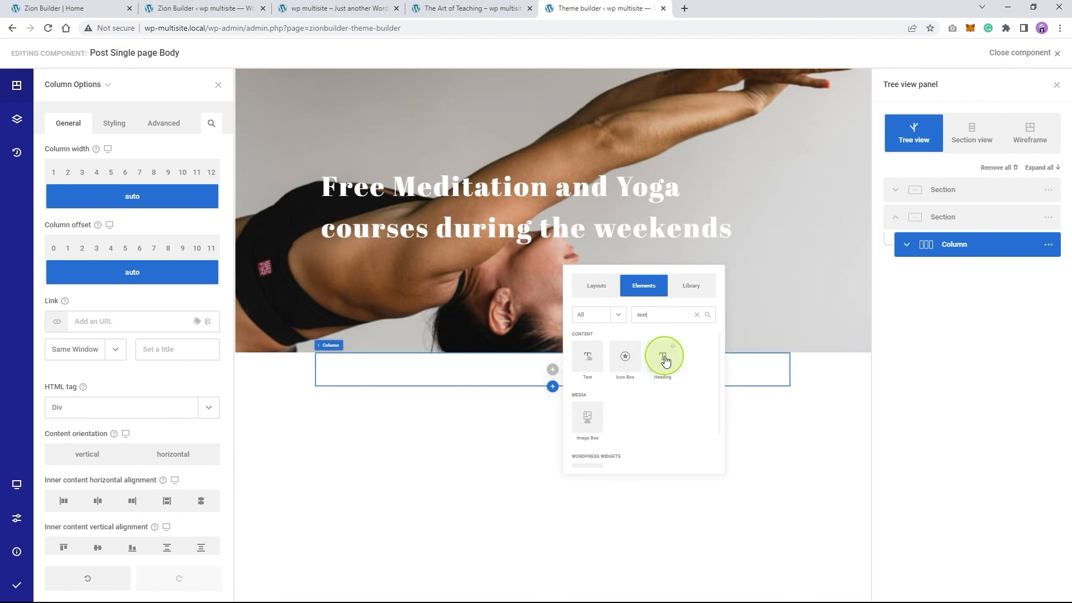
pyautogui.click(600, 373)
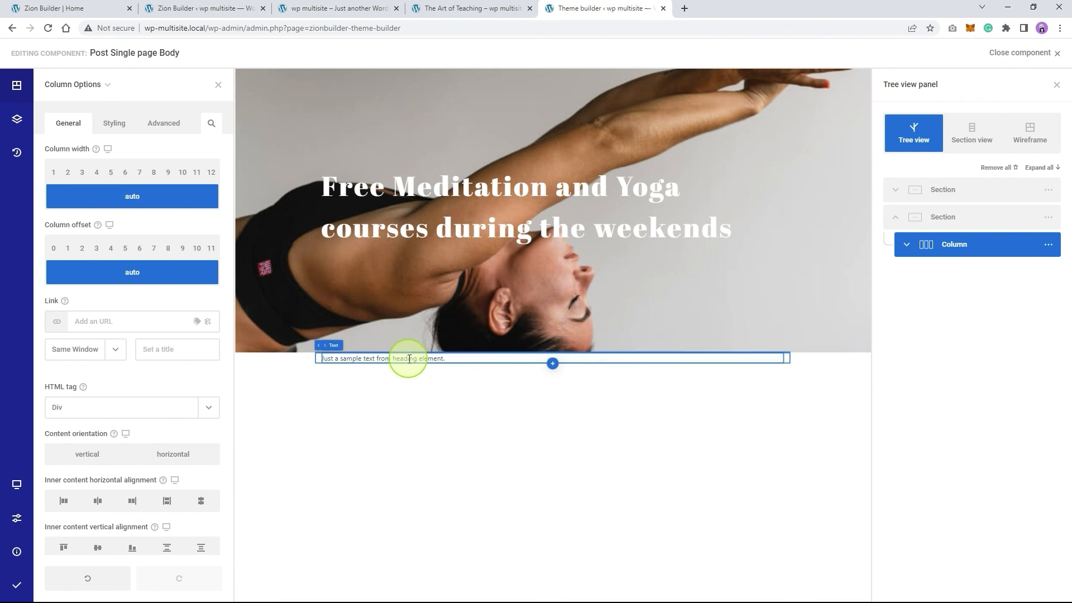
pyautogui.click(831, 357)
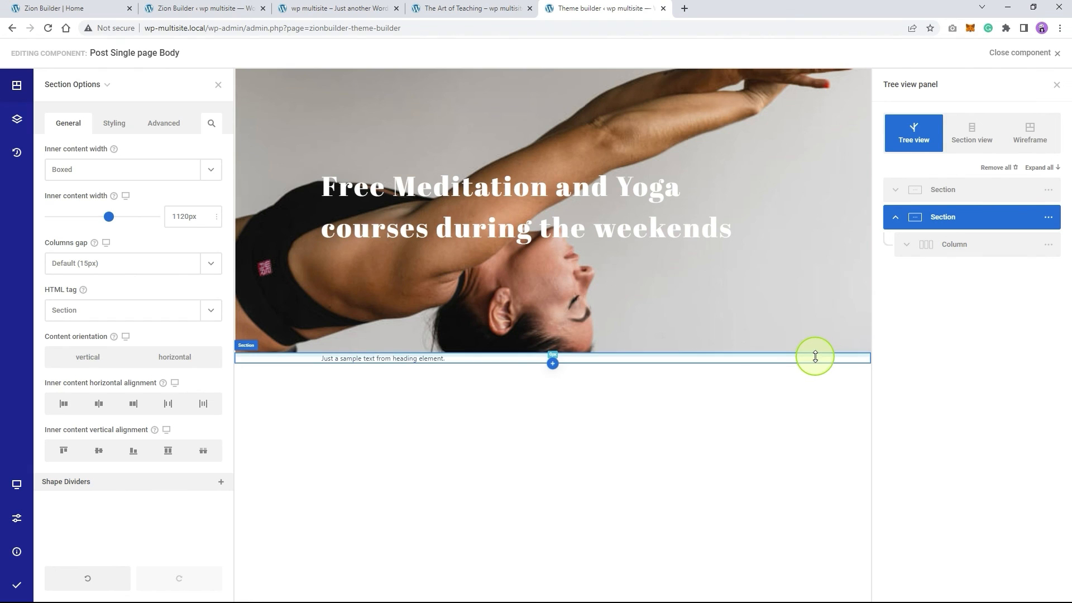
pyautogui.moveTo(816, 354); pyautogui.dragTo(809, 407)
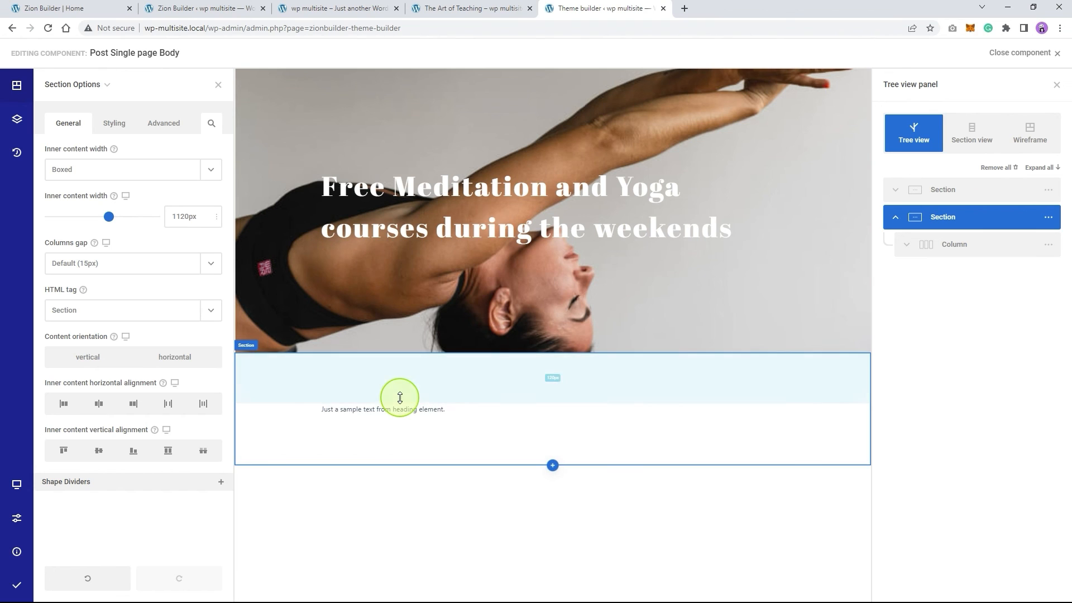
# Set the text element's font size to 22px and font color to #787878 in its wrapper typography styling
pyautogui.click(416, 409)
pyautogui.click(125, 127)
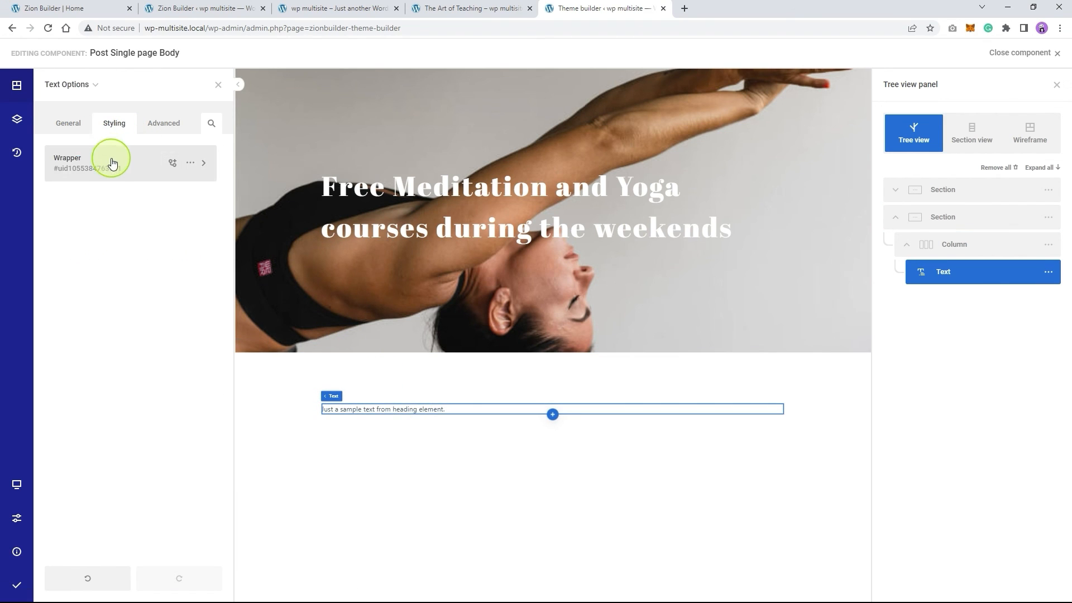
pyautogui.click(110, 162)
pyautogui.click(150, 246)
pyautogui.moveTo(166, 312)
pyautogui.mouseDown()
pyautogui.moveTo(162, 289)
pyautogui.moveTo(166, 304)
pyautogui.mouseUp()
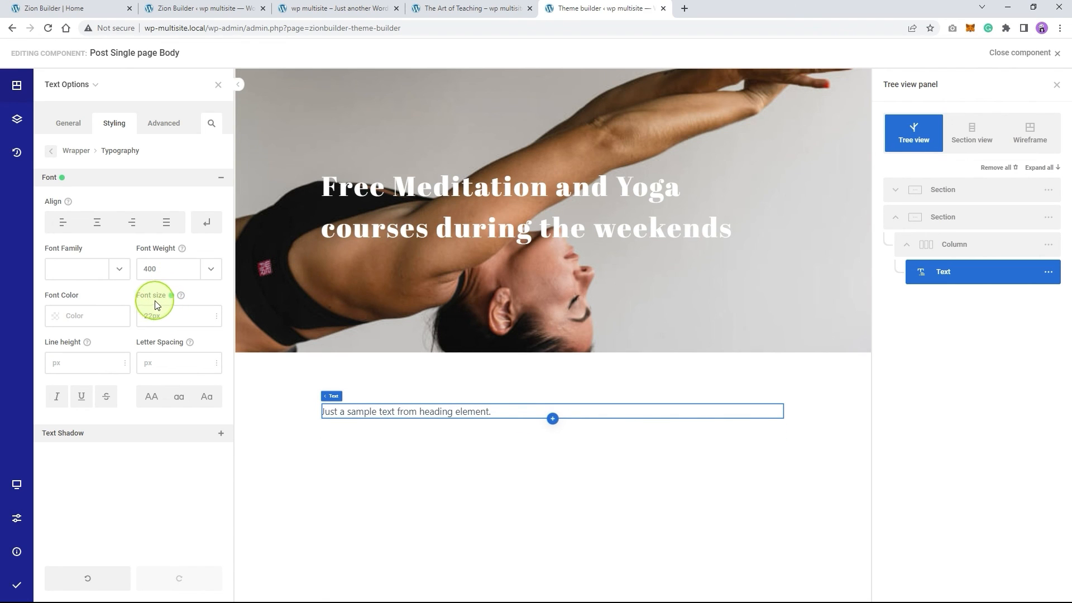
pyautogui.click(57, 321)
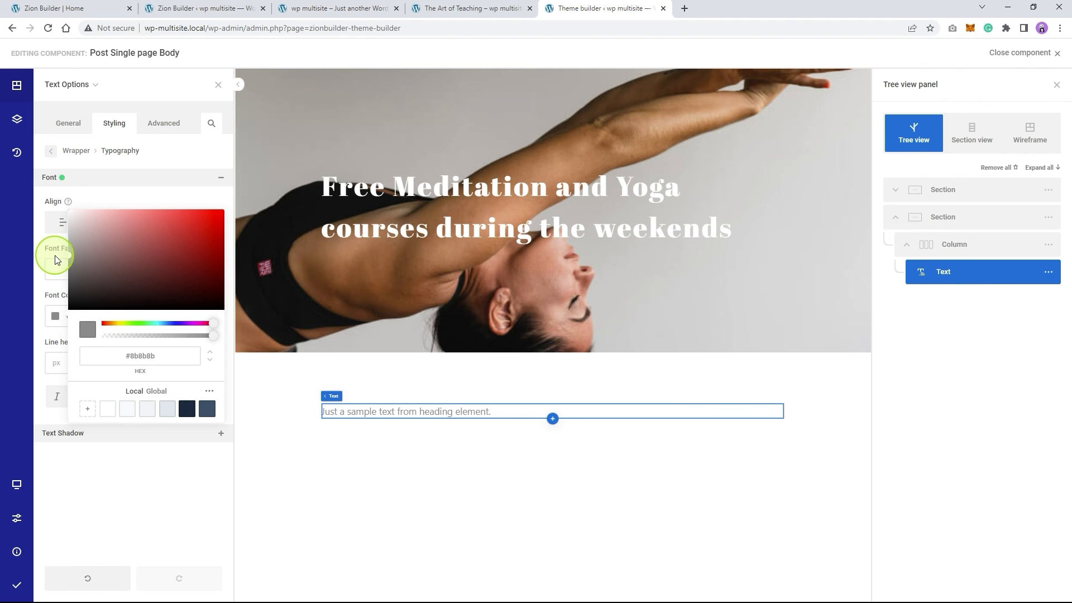
pyautogui.click(140, 514)
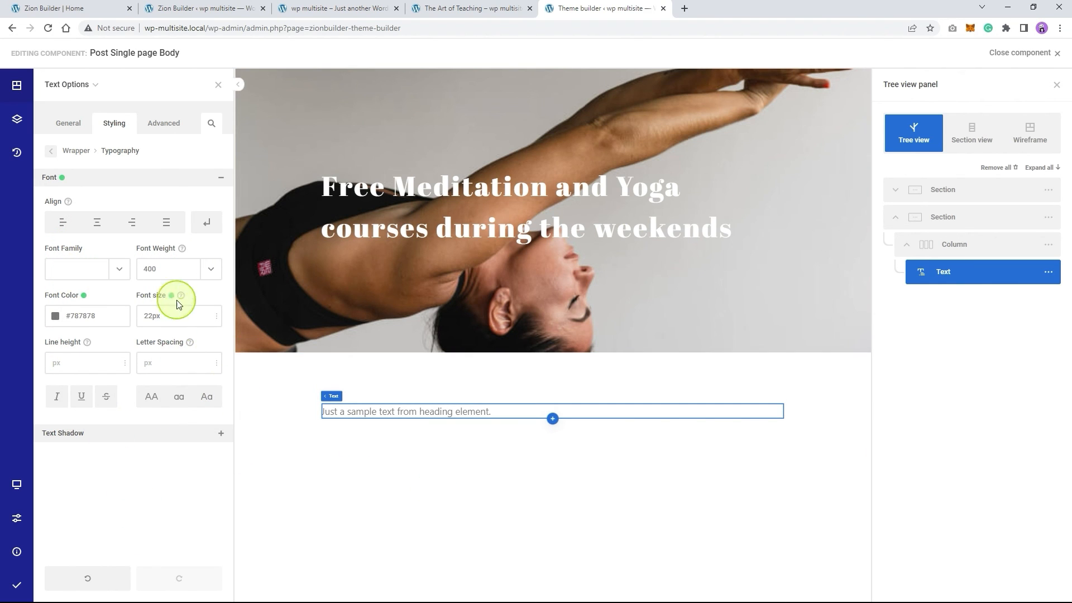
# Replace the text element's content with the dynamic Post content and save the component
pyautogui.click(68, 124)
pyautogui.click(218, 149)
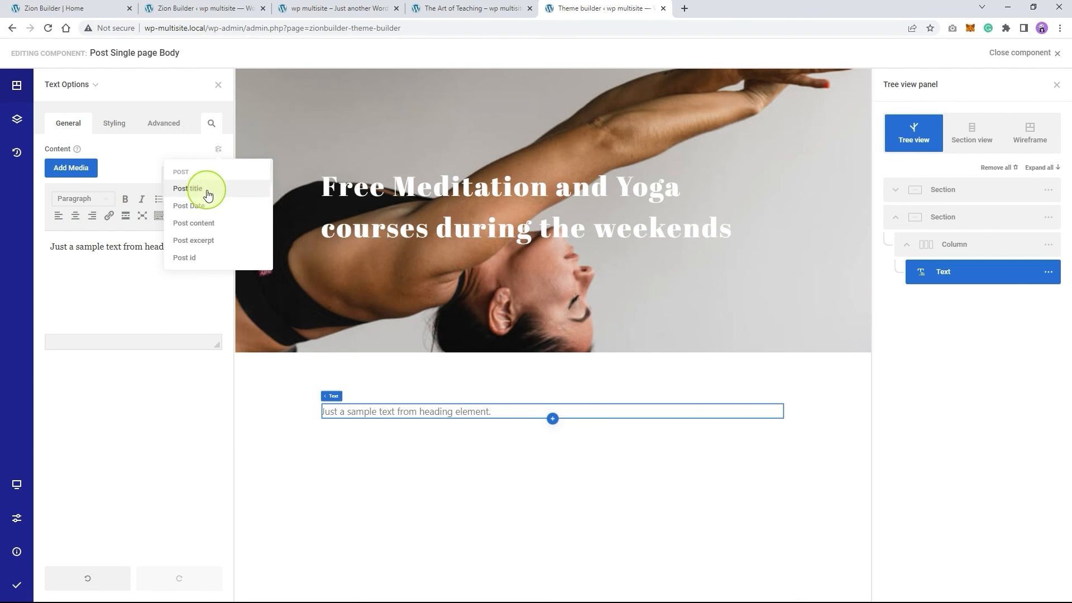
pyautogui.click(190, 223)
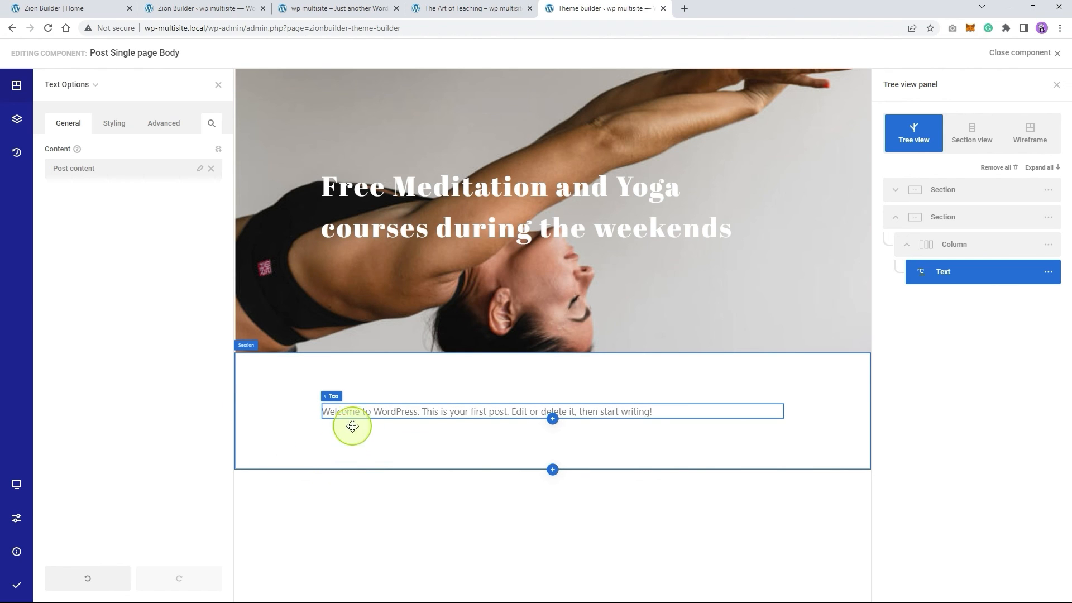
pyautogui.click(15, 584)
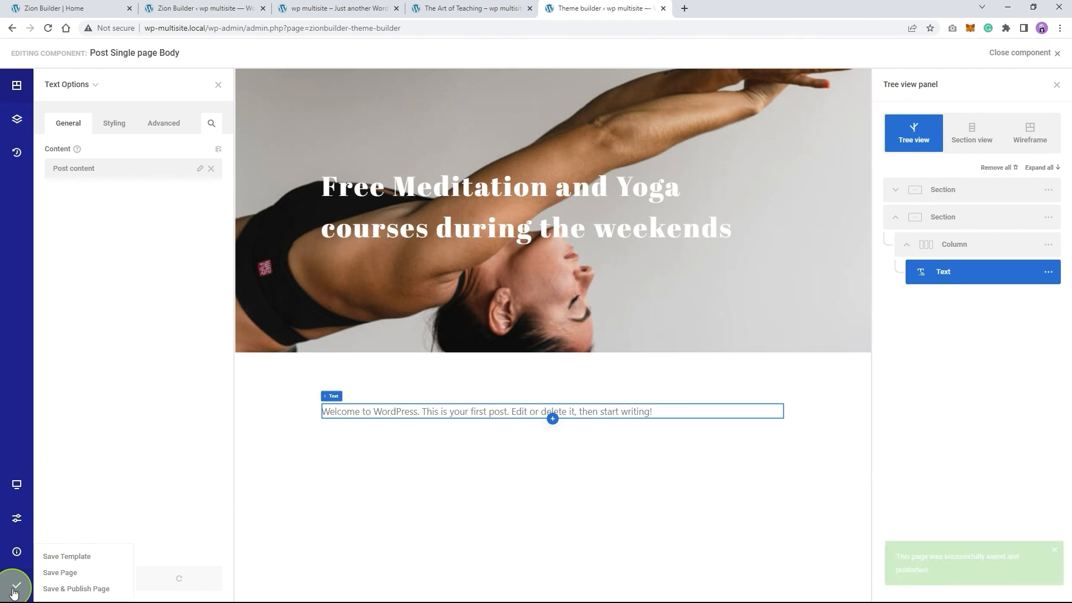
# Add a Post comments element below the post content text in the second section and save the component
pyautogui.click(553, 419)
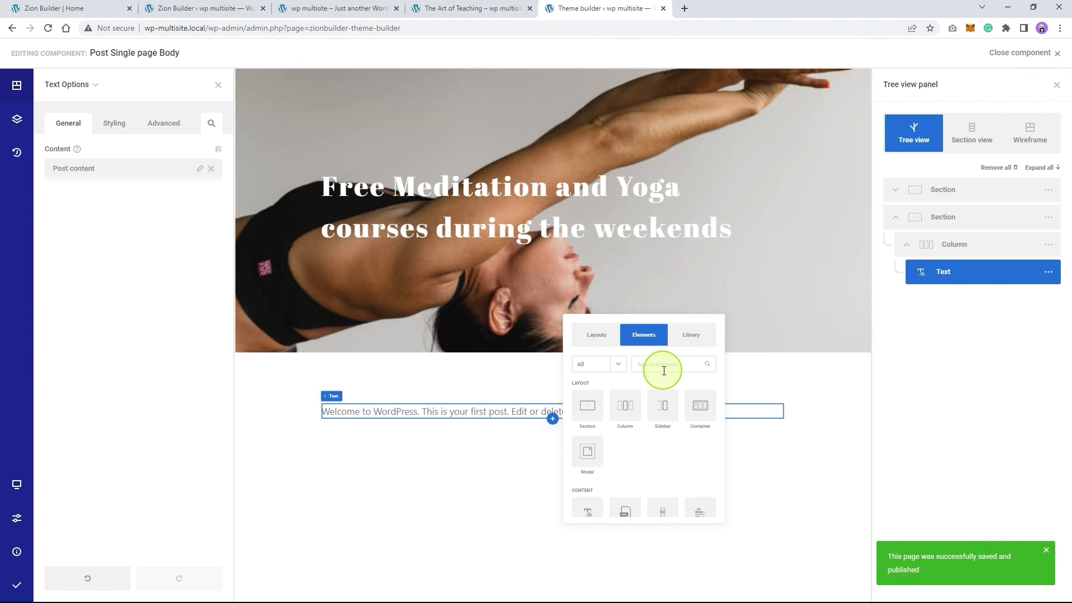
pyautogui.click(664, 371)
pyautogui.write('post')
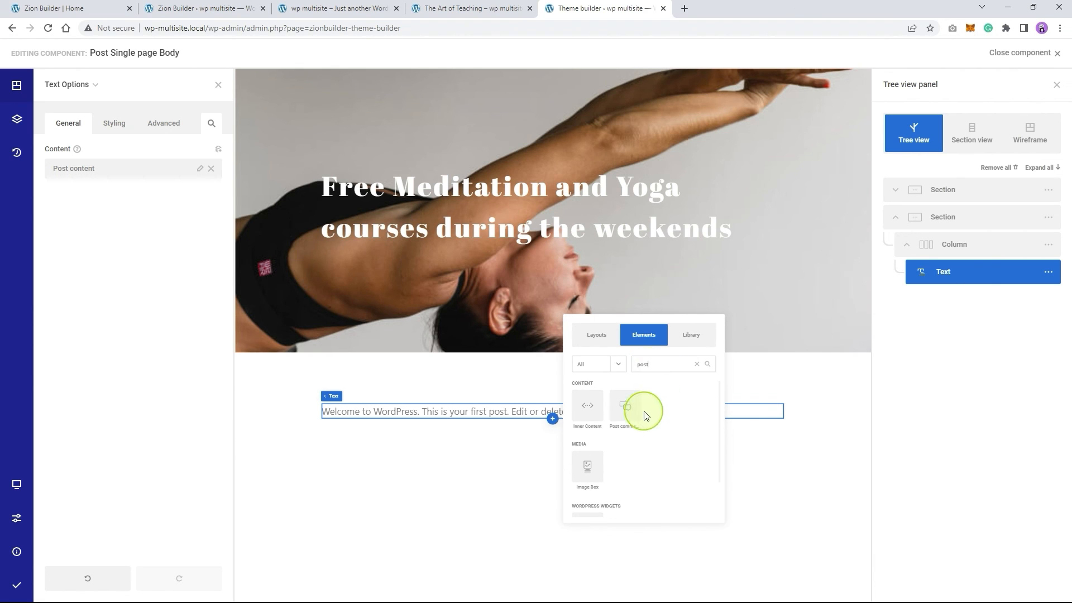
pyautogui.click(625, 409)
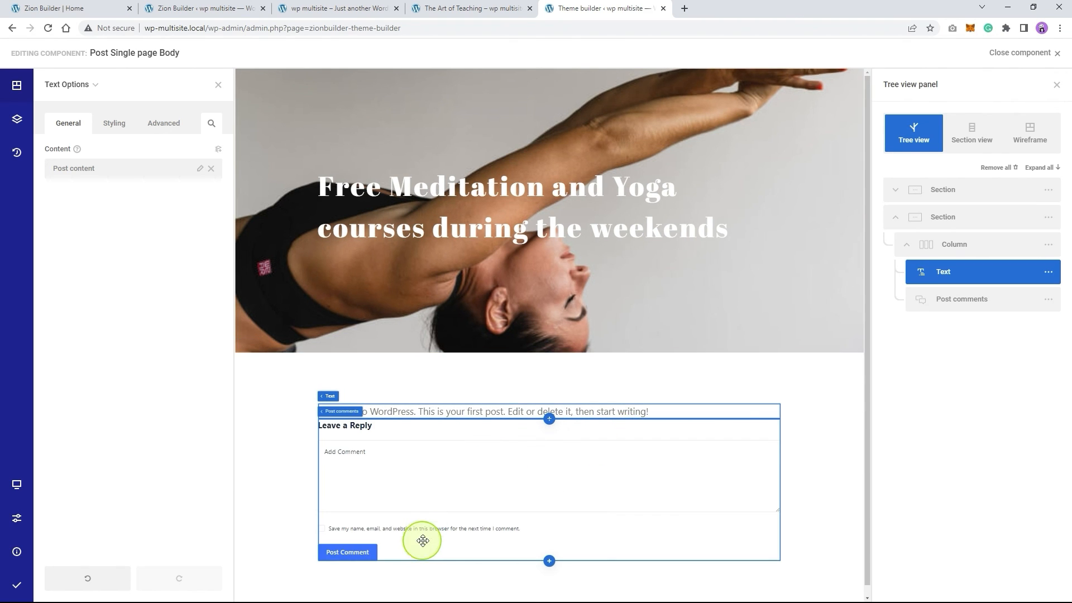
pyautogui.click(743, 385)
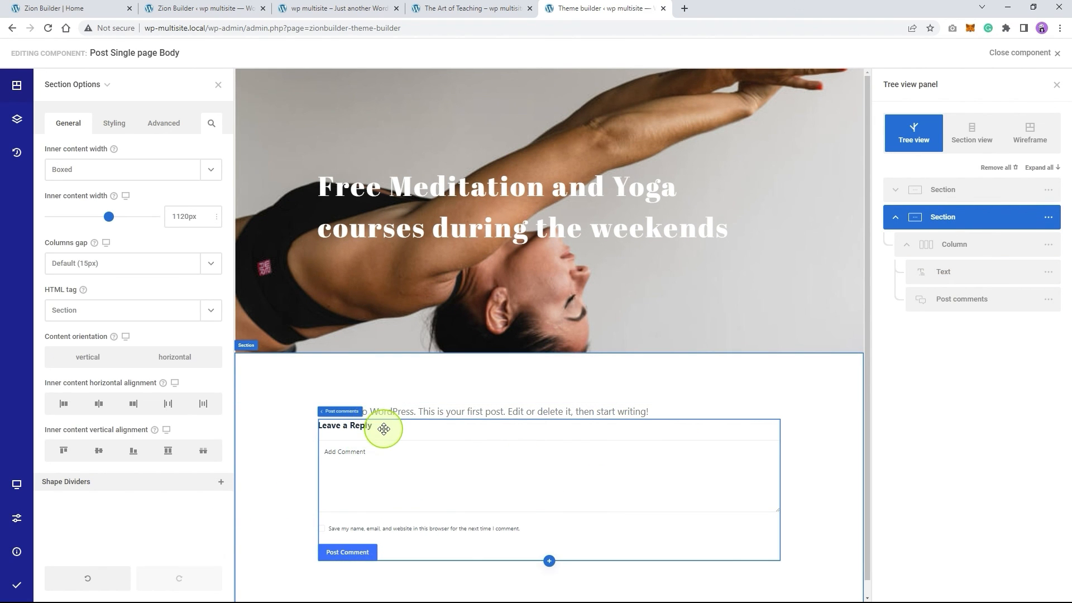
pyautogui.moveTo(14, 581)
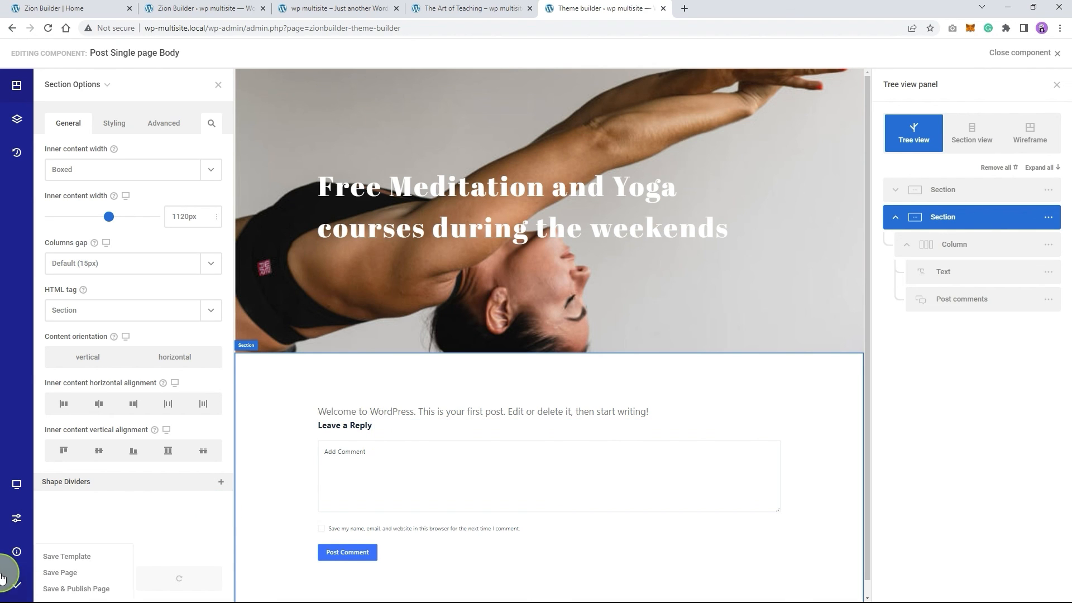
# Reload The Art of Teaching post on the live site and check its title, content and comment form
pyautogui.click(483, 8)
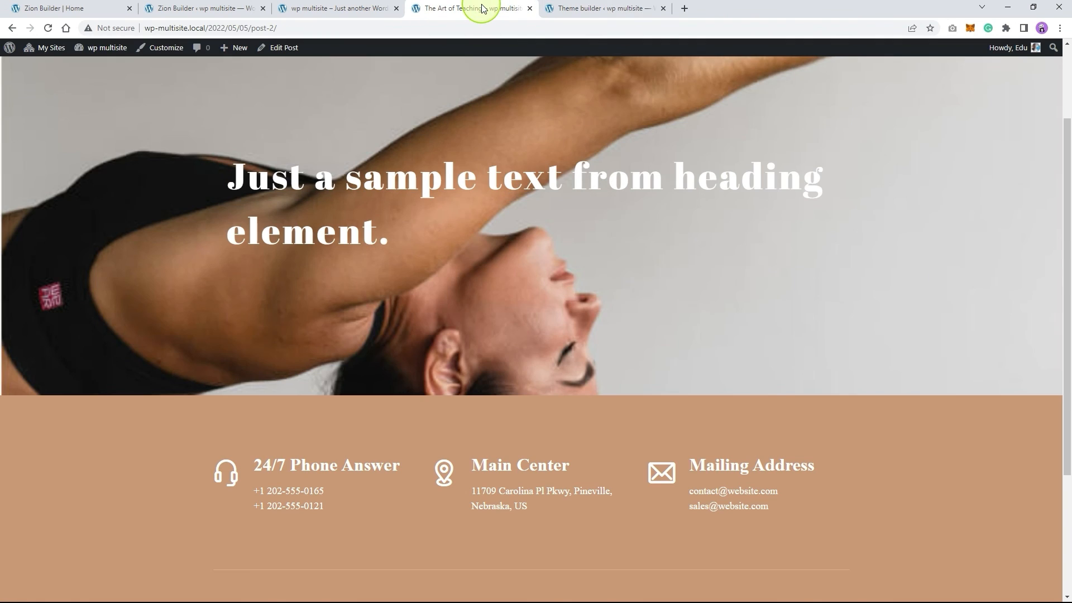
pyautogui.rightClick(593, 236)
pyautogui.click(625, 266)
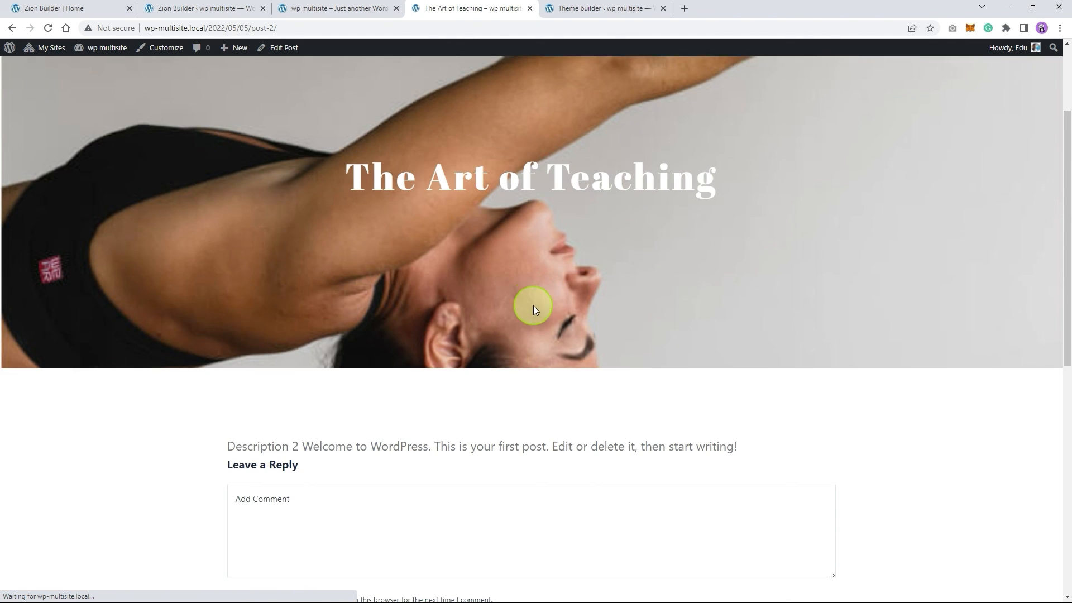
pyautogui.scroll(-5, 514, 361)
pyautogui.scroll(5, 522, 356)
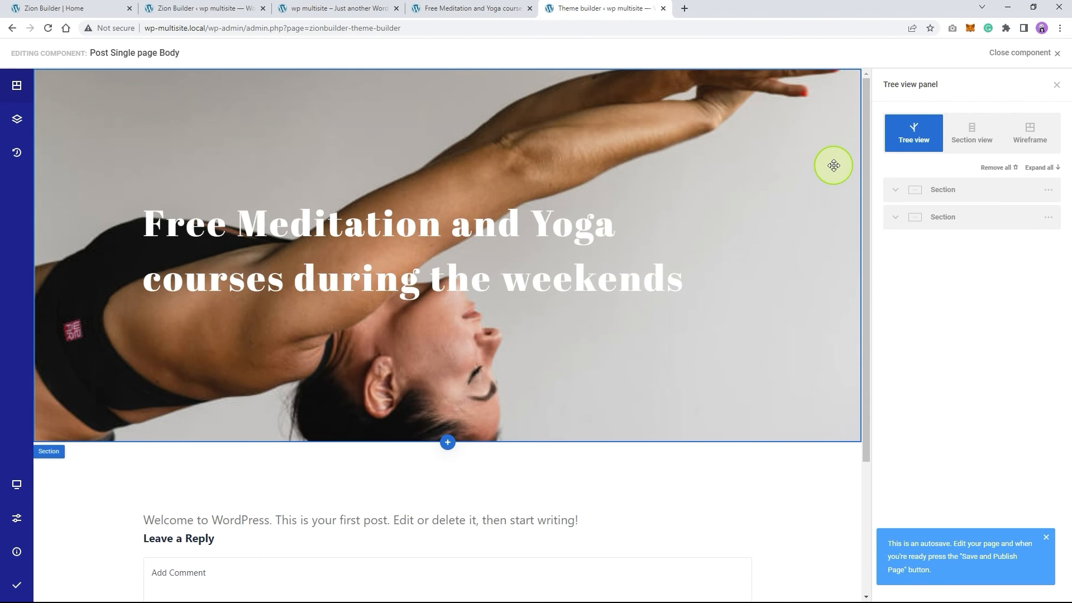
# Replace the post title section's background image with the dynamic Featured image in its wrapper background styling
pyautogui.click(833, 165)
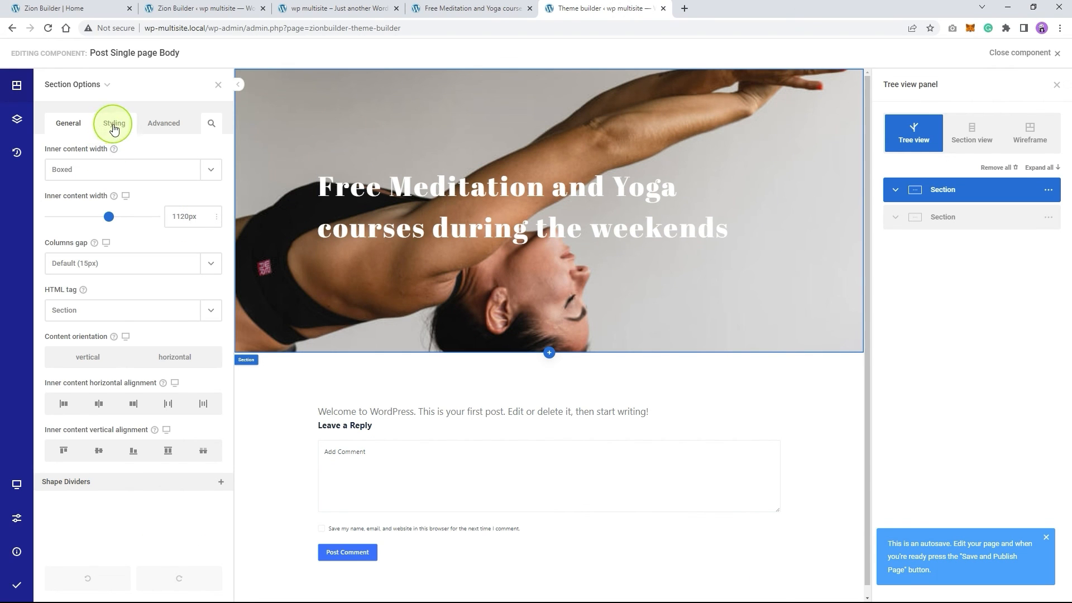
pyautogui.click(114, 123)
pyautogui.click(107, 175)
pyautogui.click(128, 216)
pyautogui.click(154, 179)
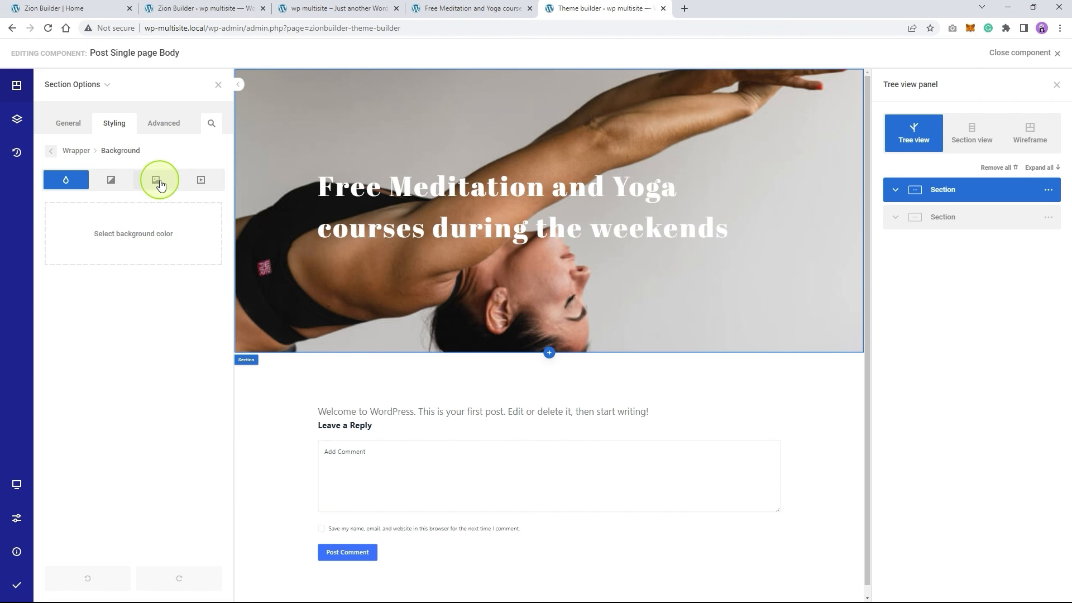
pyautogui.click(207, 304)
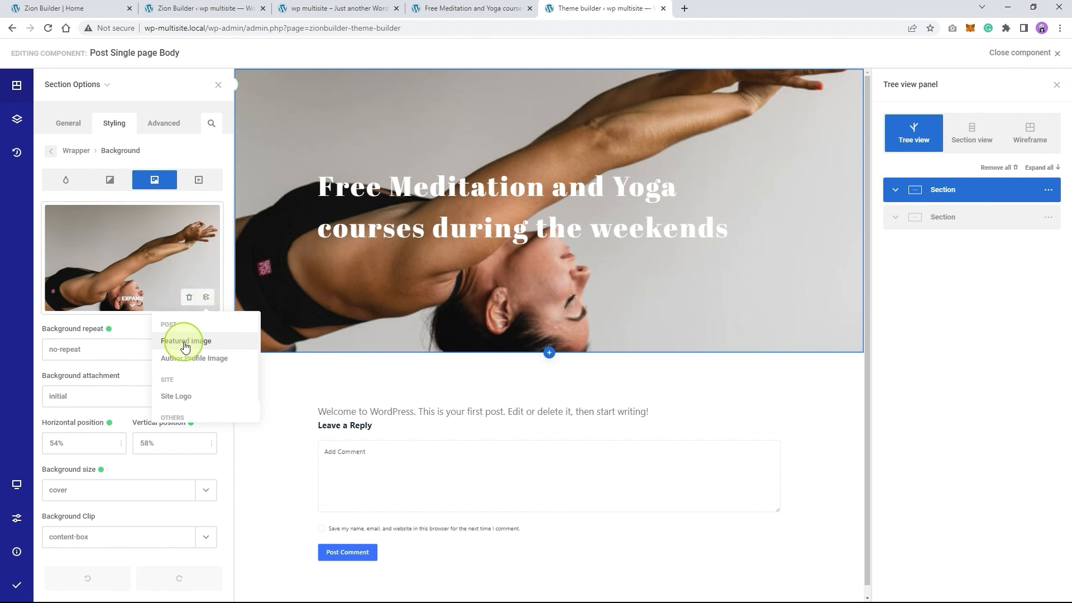
pyautogui.click(181, 342)
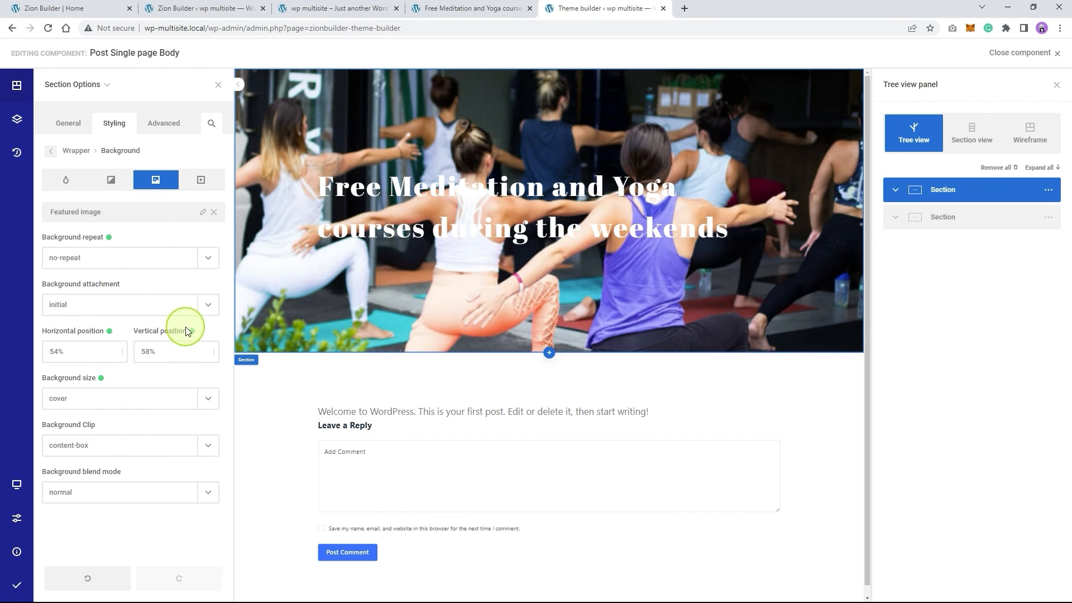
# Save and close the Post Single page Body component, and save the Theme Builder templates
pyautogui.click(17, 586)
pyautogui.click(1054, 53)
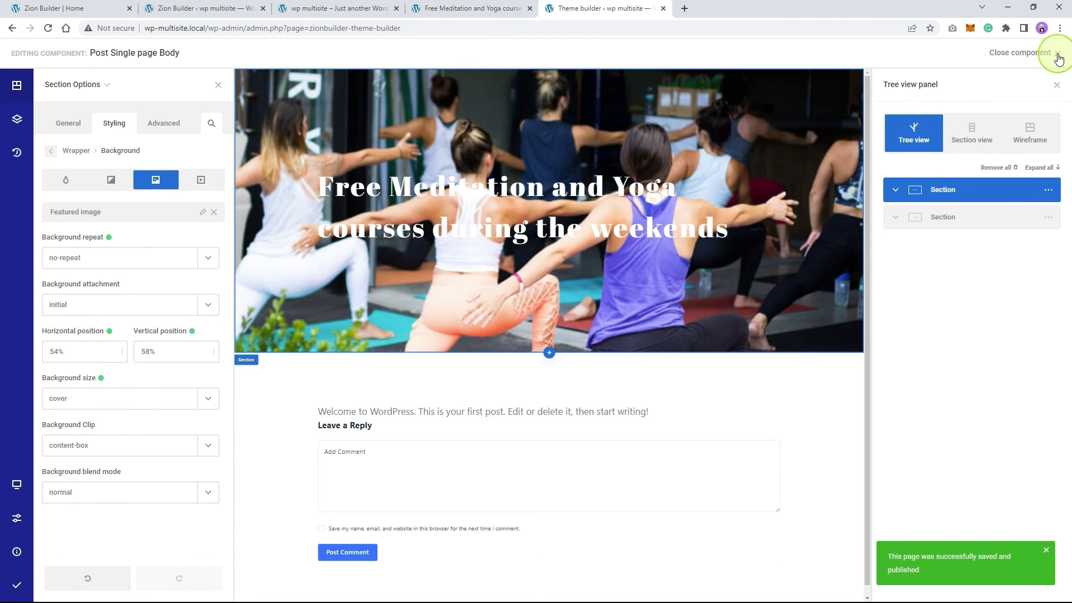
pyautogui.click(237, 102)
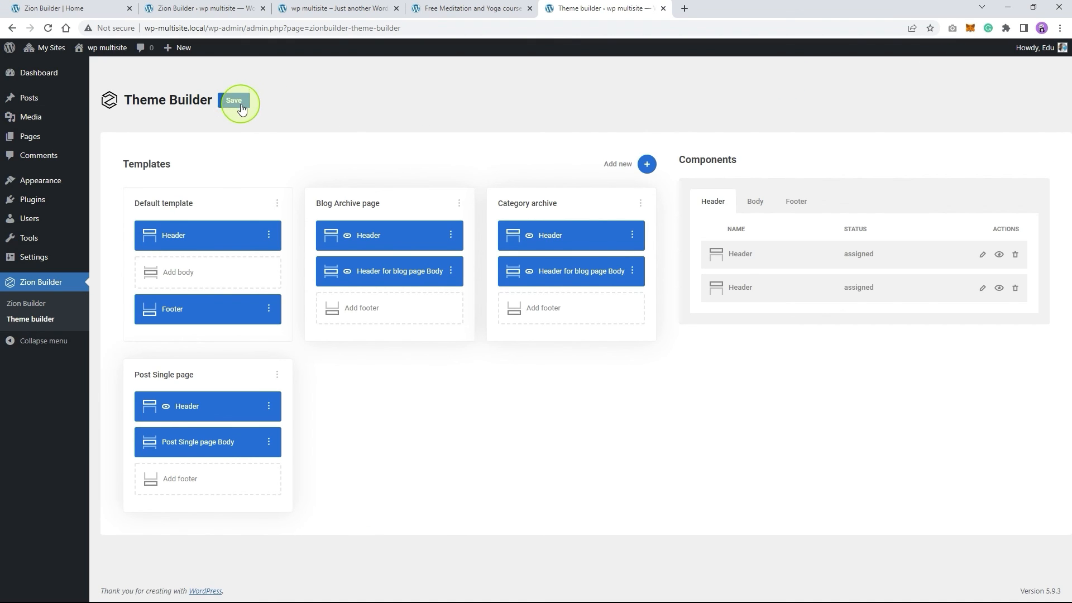
# Reload the live meditation and yoga post, and open Inside Flow Academy from the blog page to compare their title backgrounds
pyautogui.click(438, 7)
pyautogui.rightClick(325, 185)
pyautogui.click(360, 223)
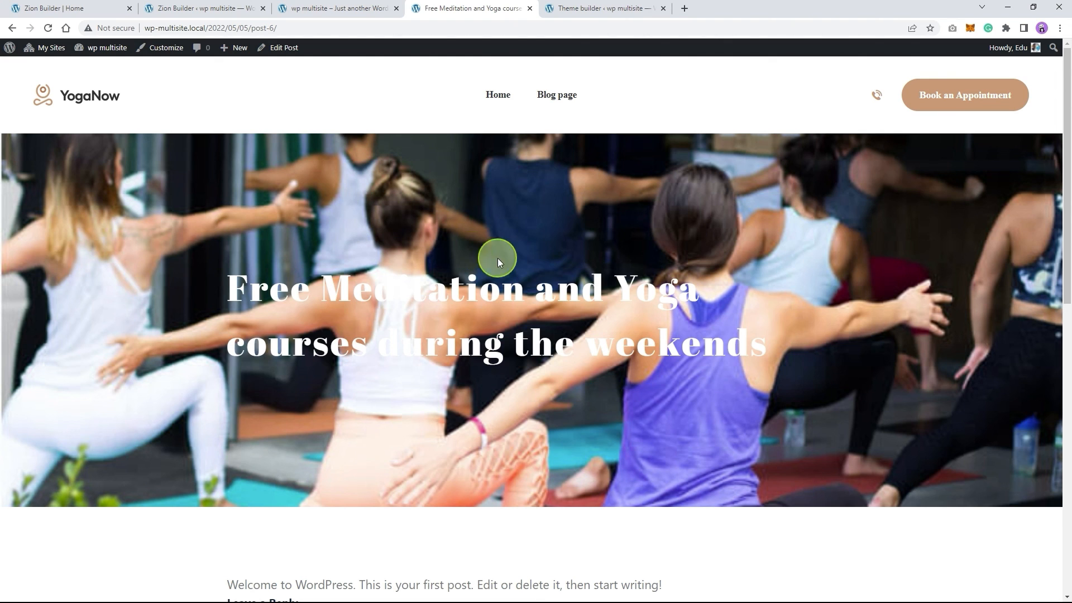
pyautogui.click(559, 95)
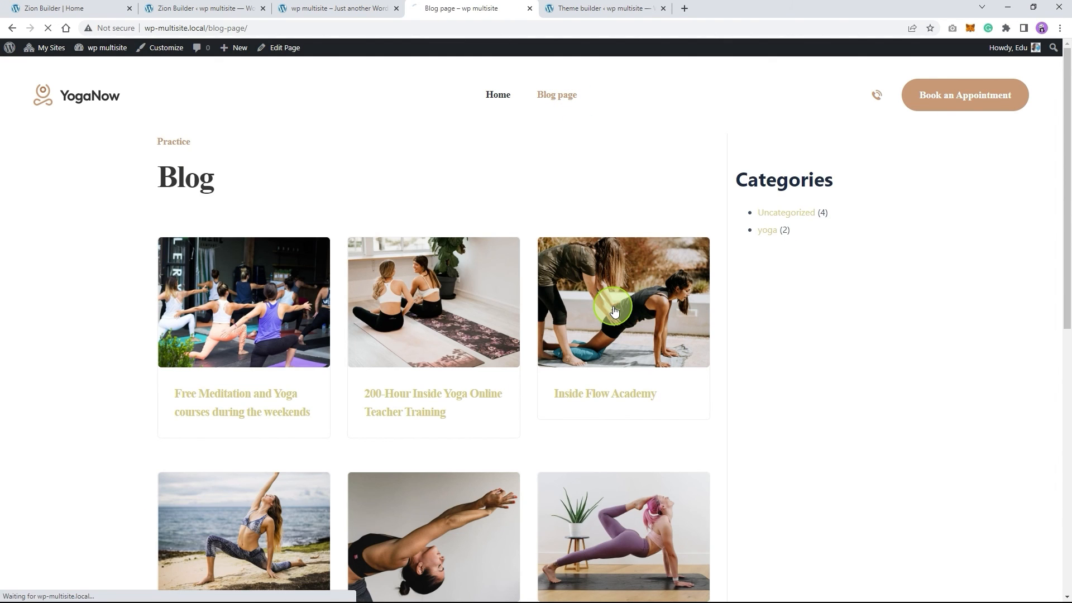
pyautogui.click(614, 311)
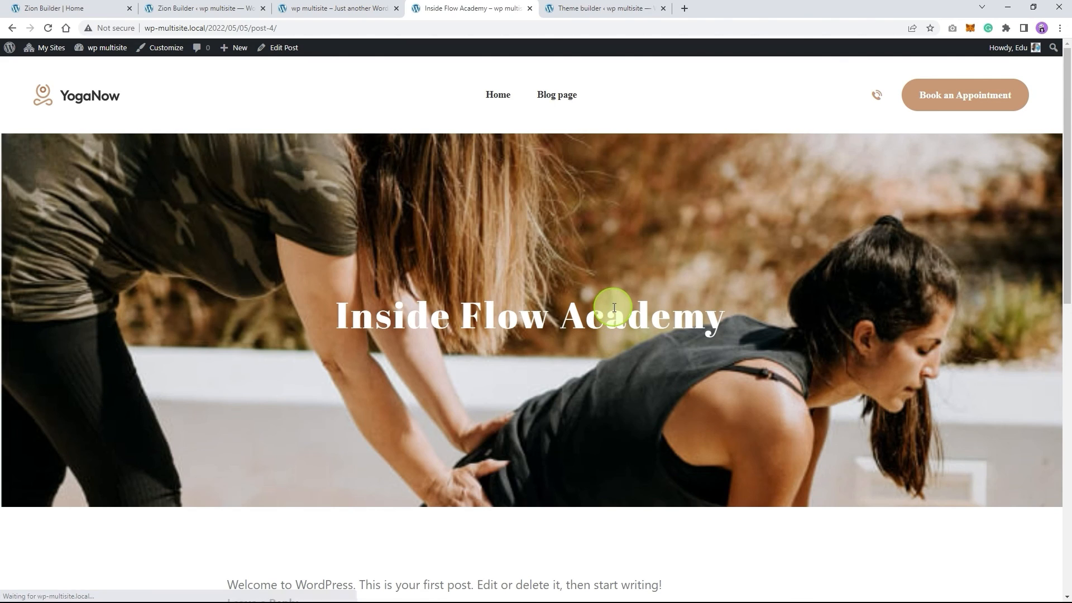
pyautogui.scroll(-4, 596, 310)
pyautogui.scroll(4, 597, 315)
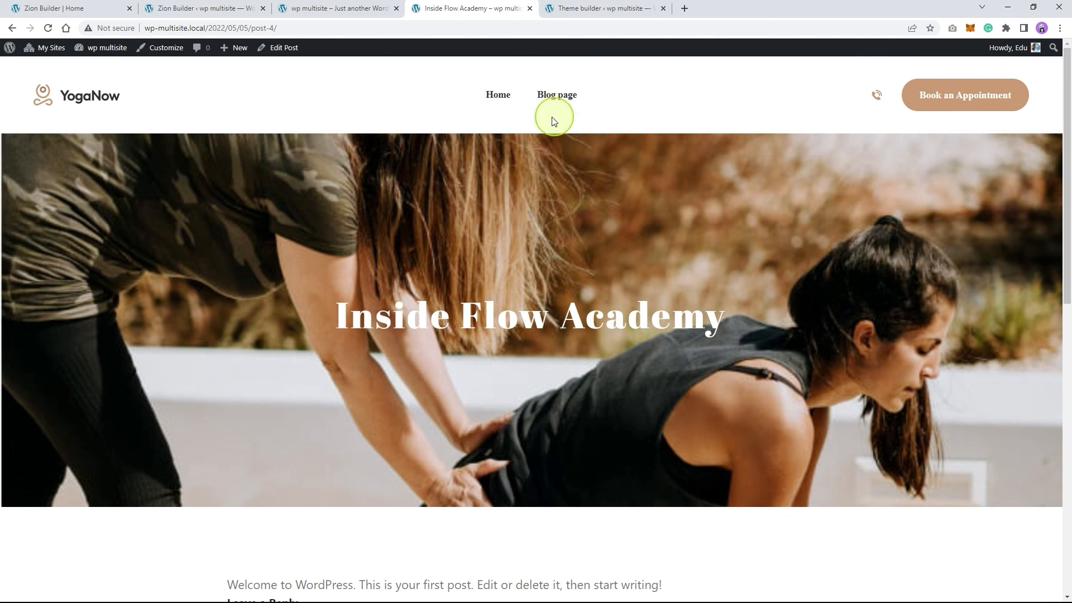
# Return to the blog page and view the Uncategorized and yoga category archives
pyautogui.click(555, 95)
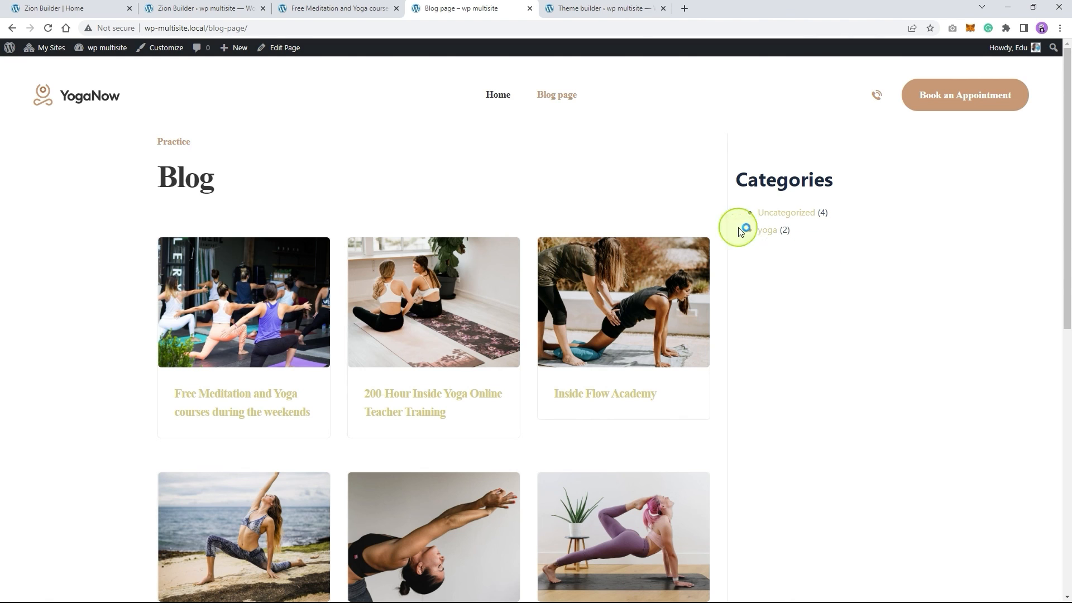
pyautogui.click(498, 95)
pyautogui.click(779, 213)
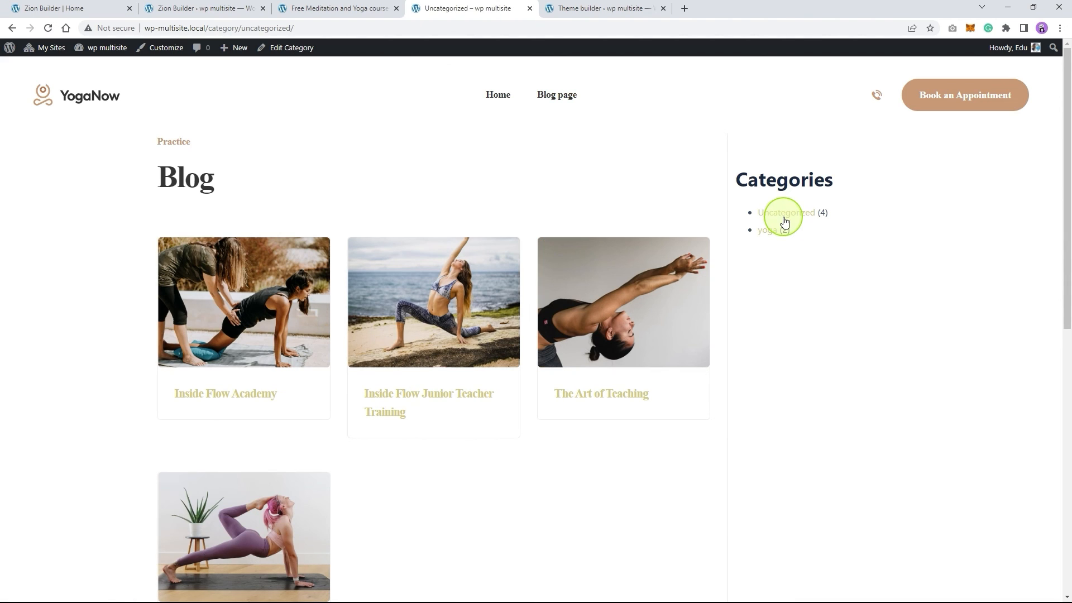
pyautogui.click(770, 233)
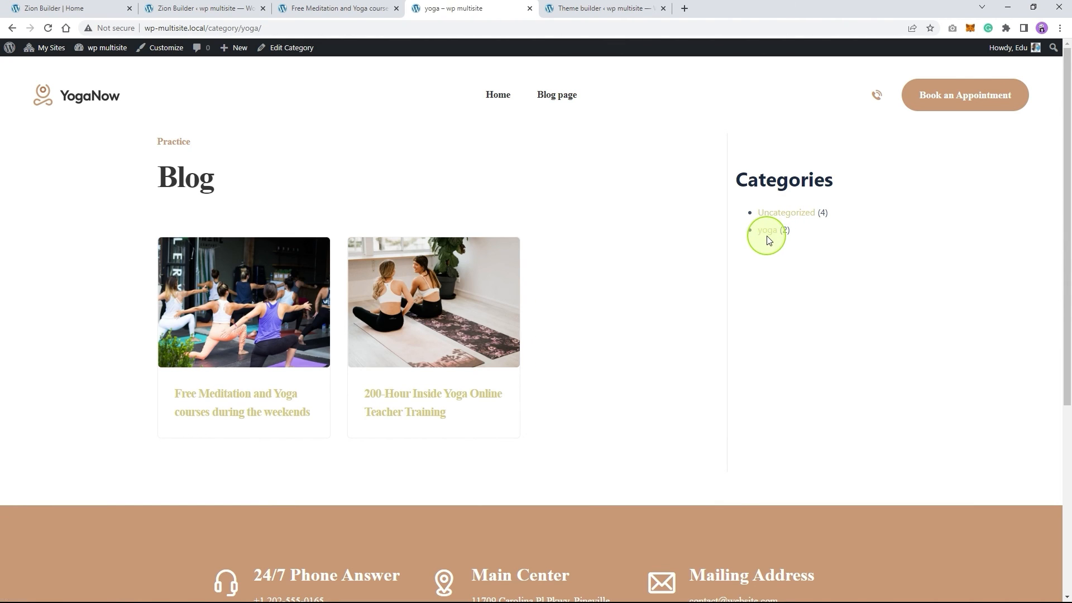